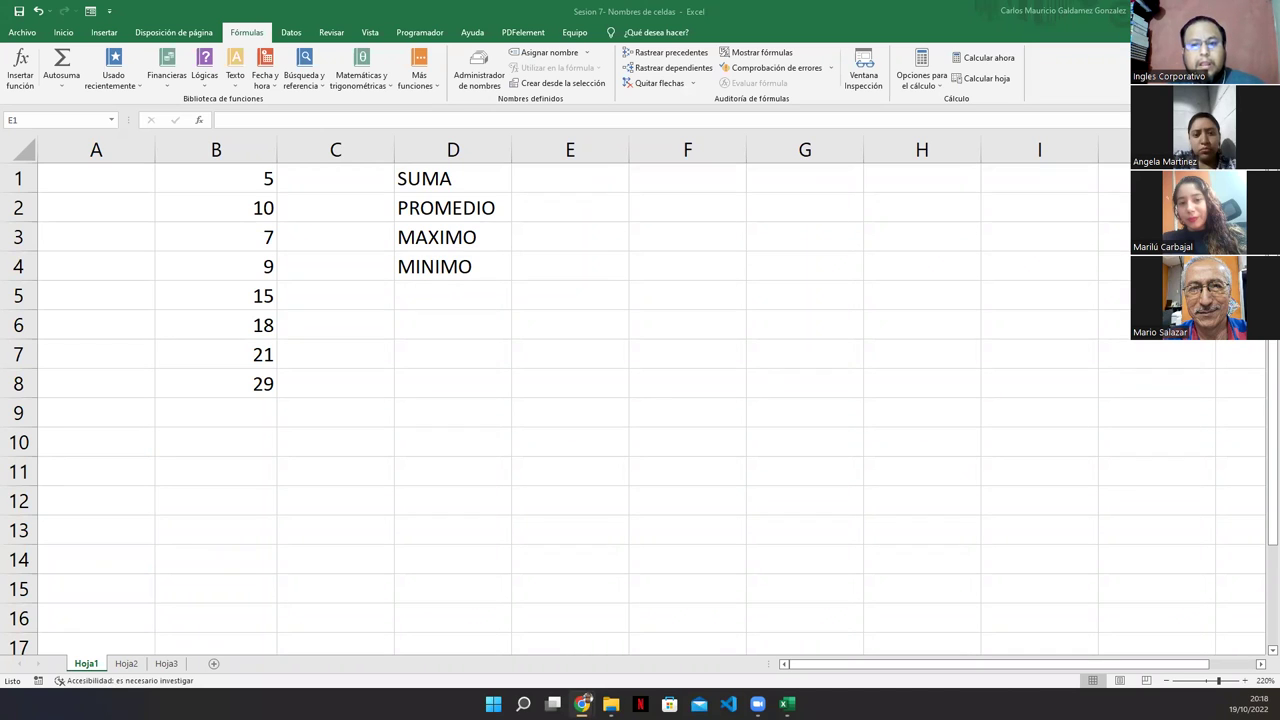
key(shift+Down)
key(shift+Down)
key(shift+Down)
click(62, 32)
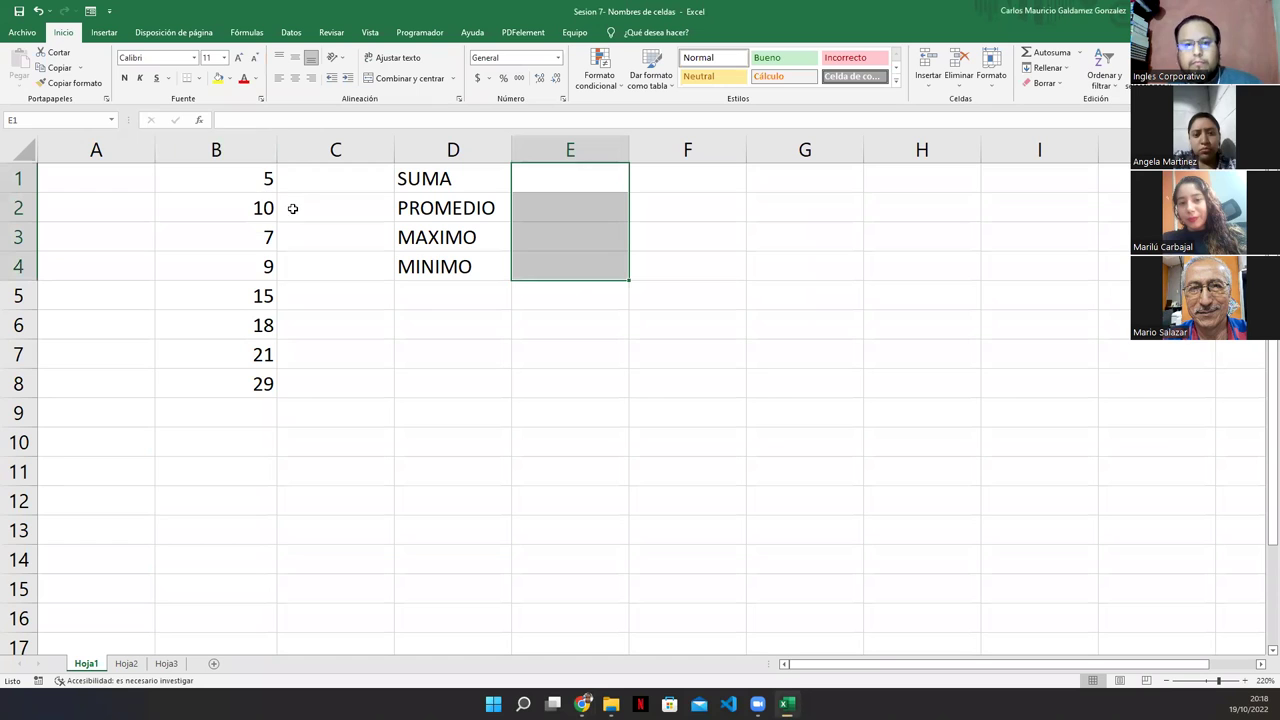
click(563, 183)
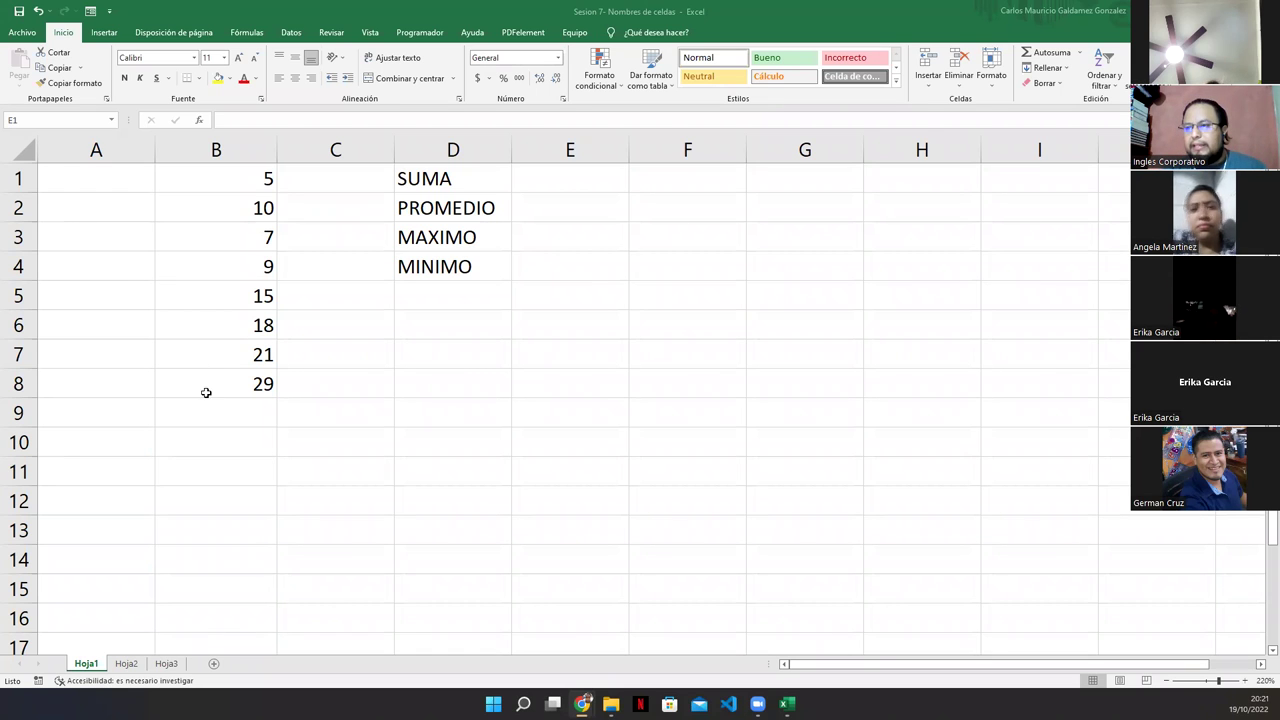
mouse_move(203, 390)
mouse_down()
mouse_move(243, 177)
mouse_move(219, 391)
mouse_up()
click(220, 239)
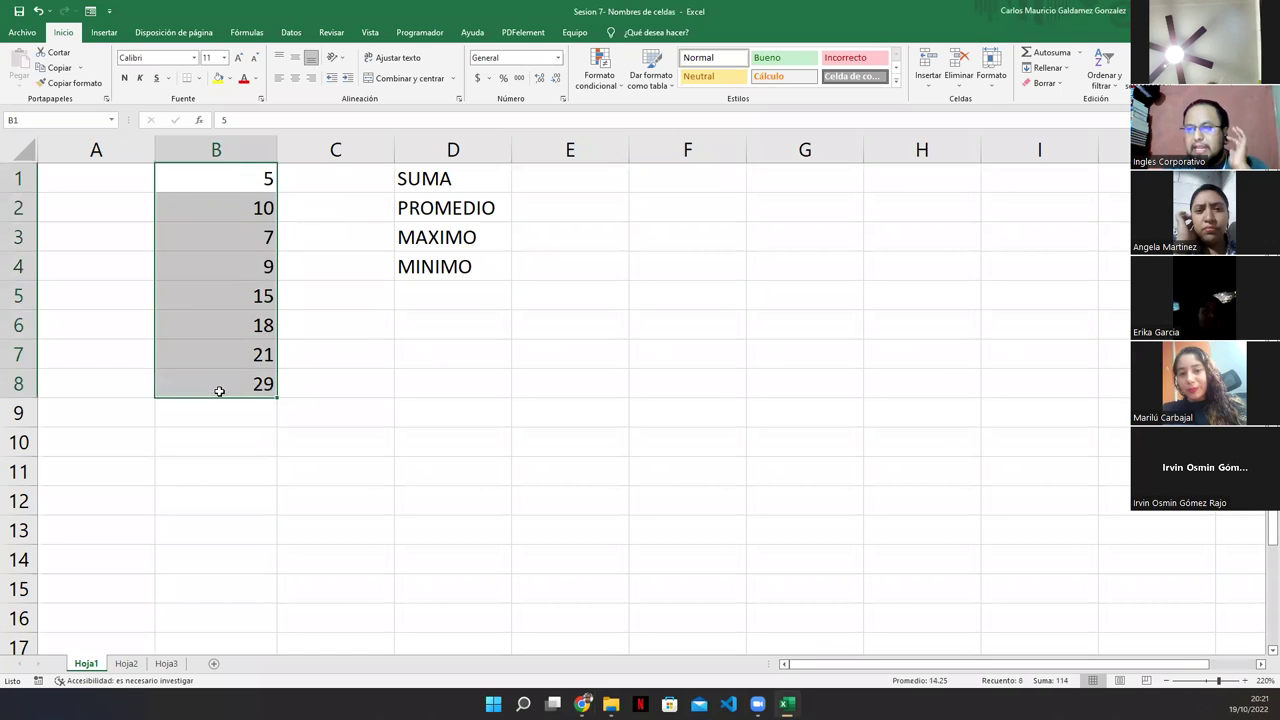
click(219, 391)
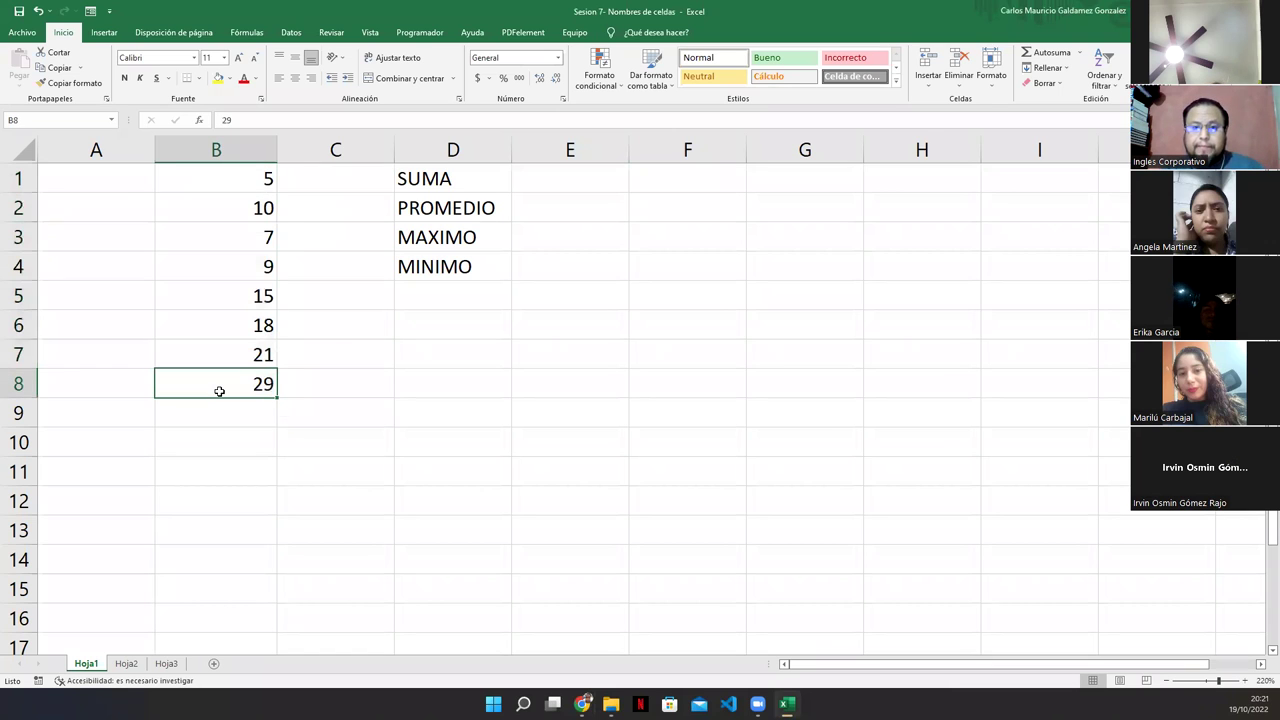
drag(218, 391, 223, 169)
click(210, 180)
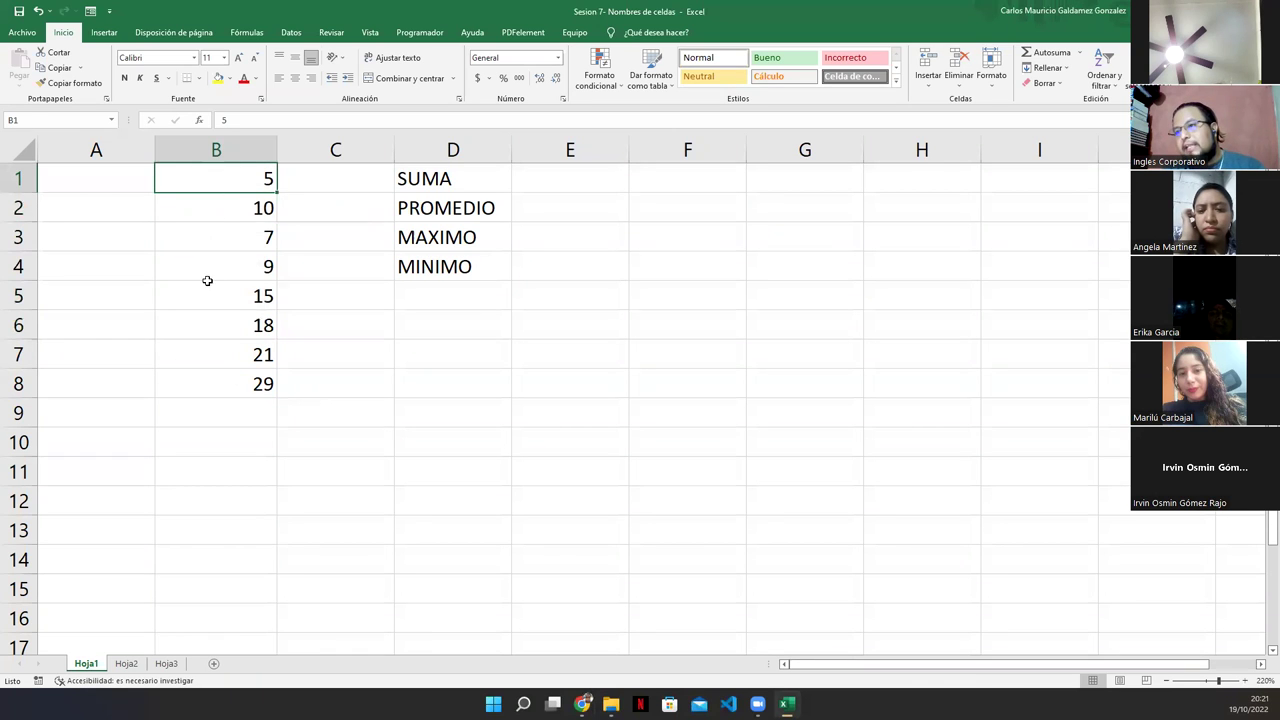
drag(207, 281, 191, 374)
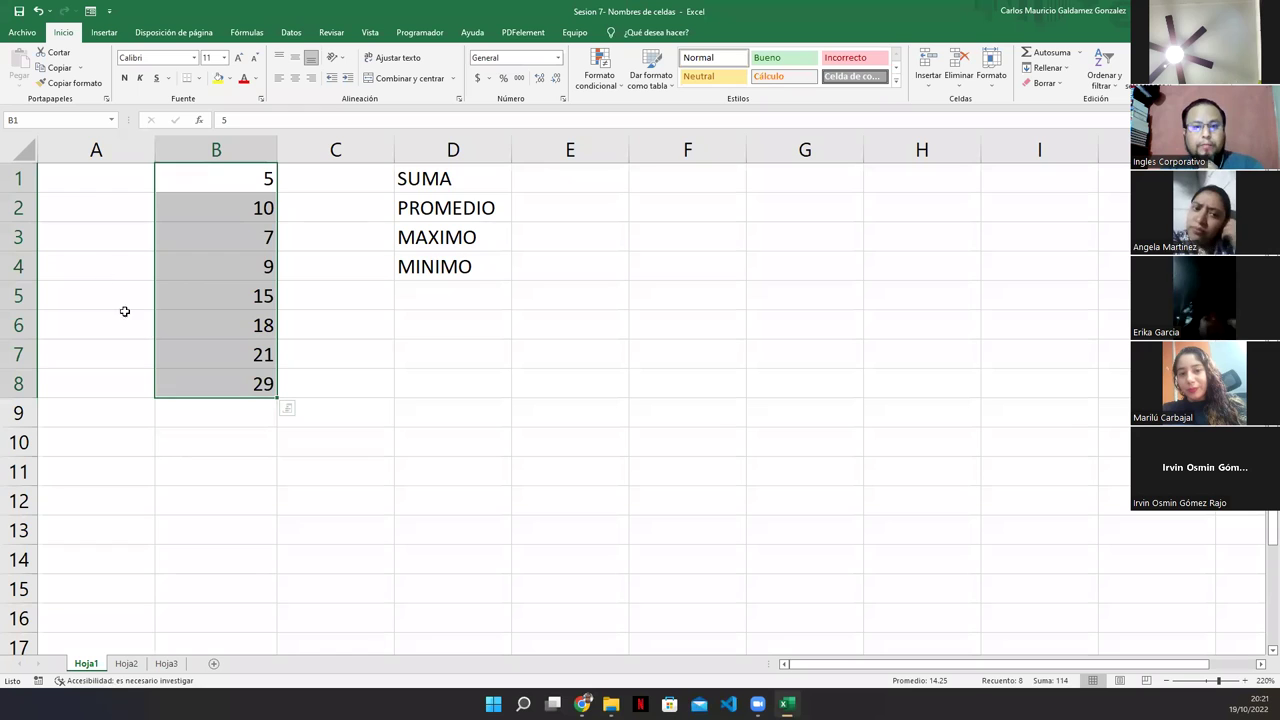
click(74, 121)
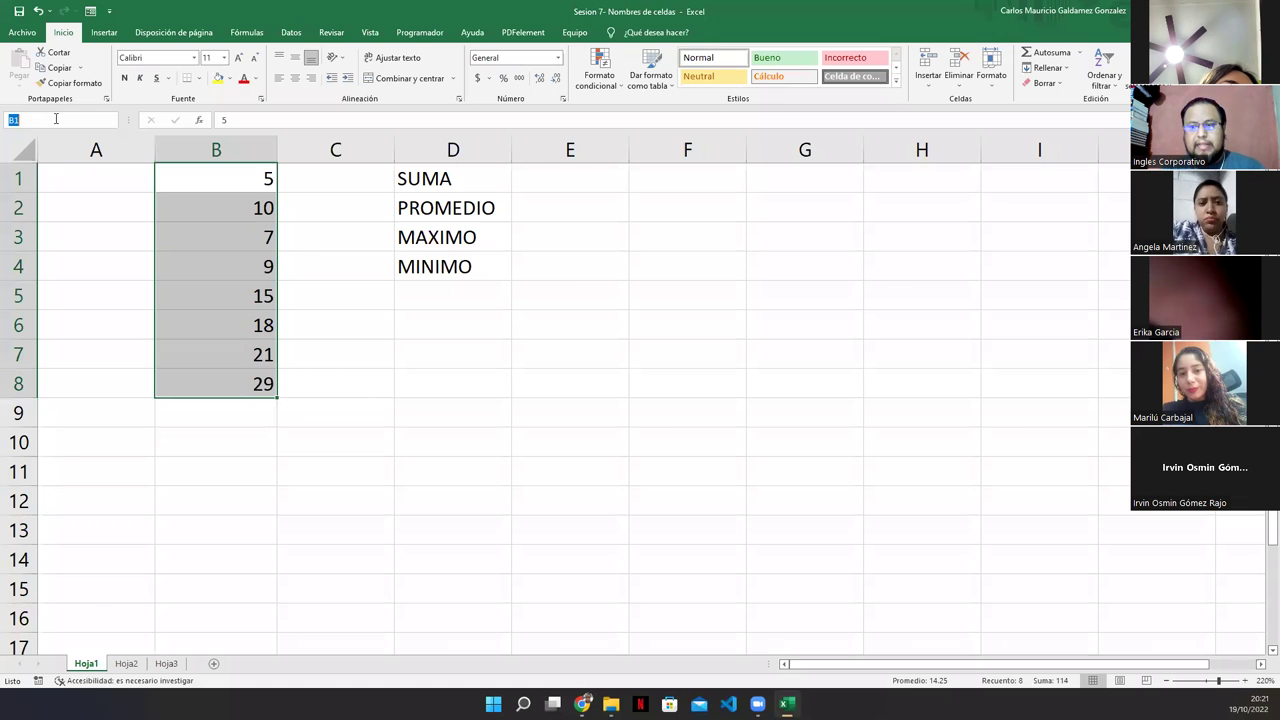
click(226, 291)
- Define the name MisDatos for the number range B1:B8
drag(177, 189, 189, 386)
click(44, 120)
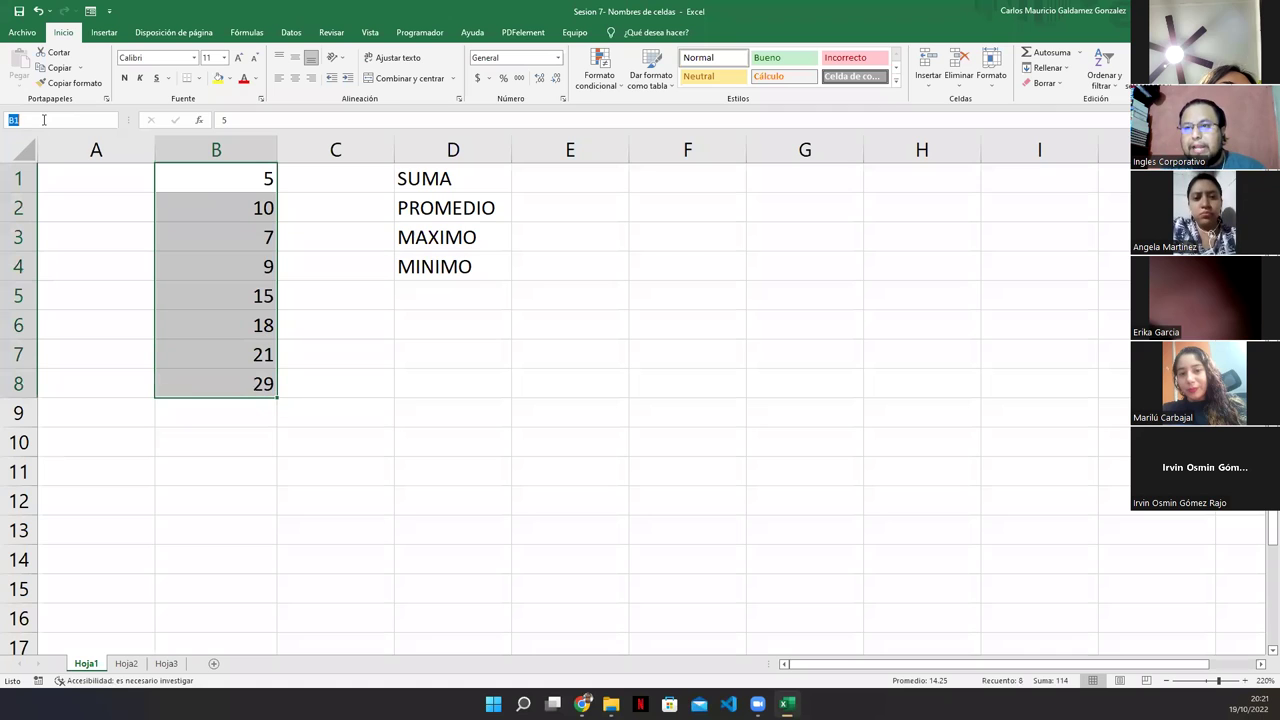
key(BackSpace)
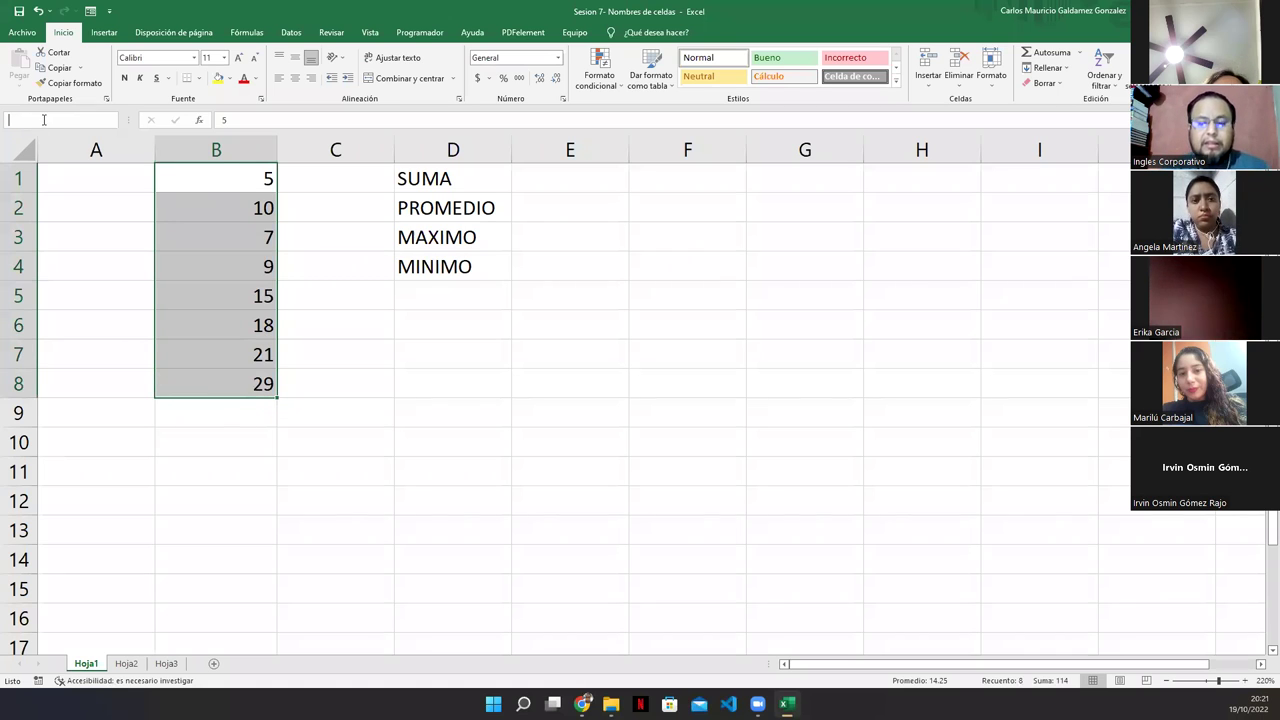
text(MisD)
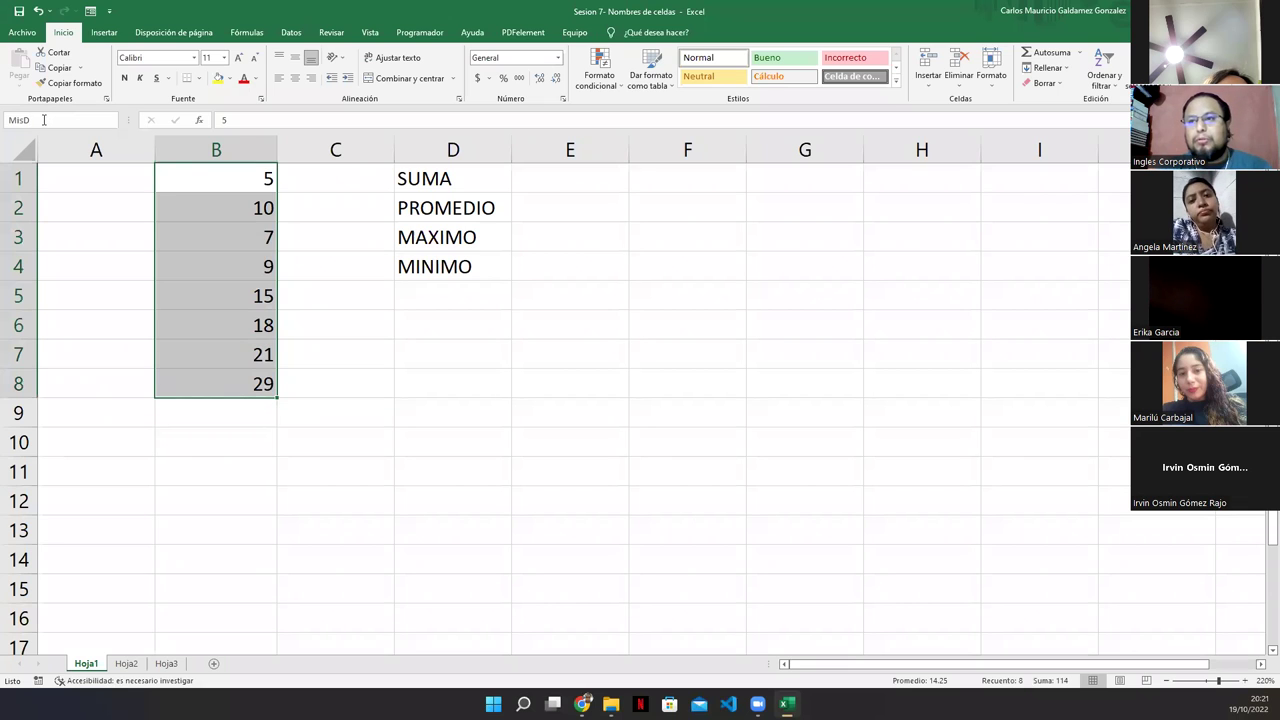
text(atos)
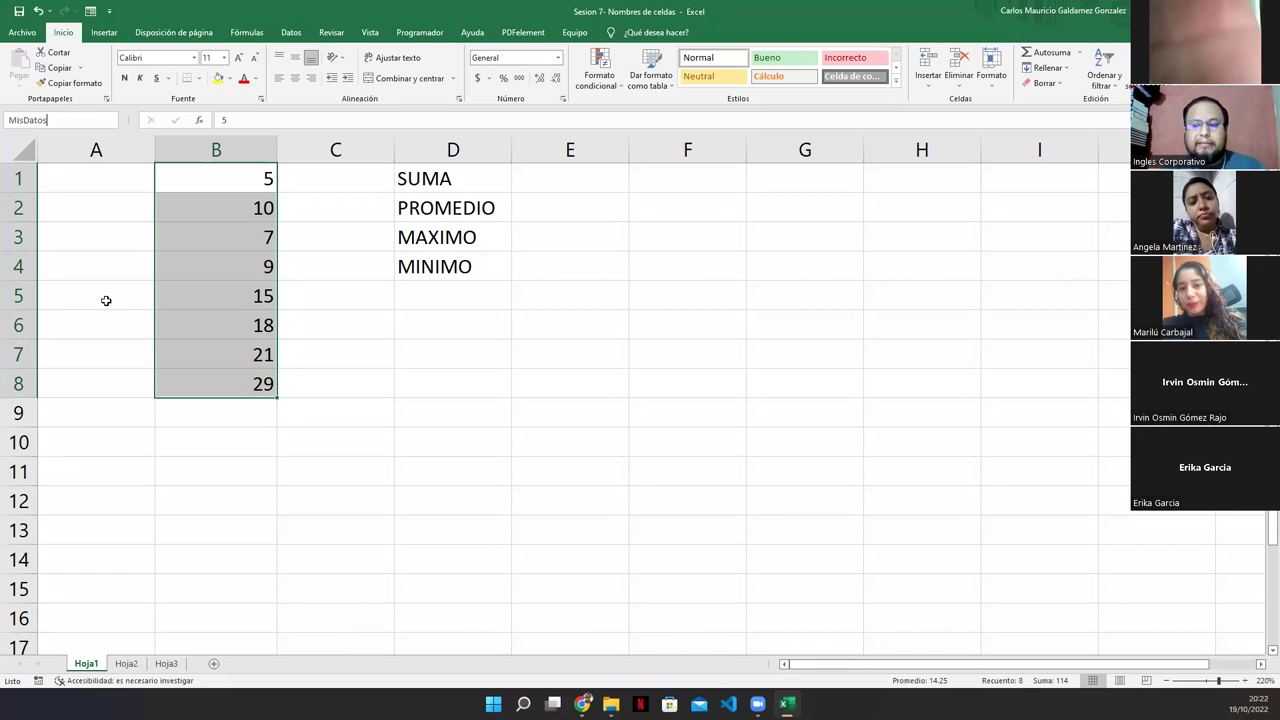
key(Return)
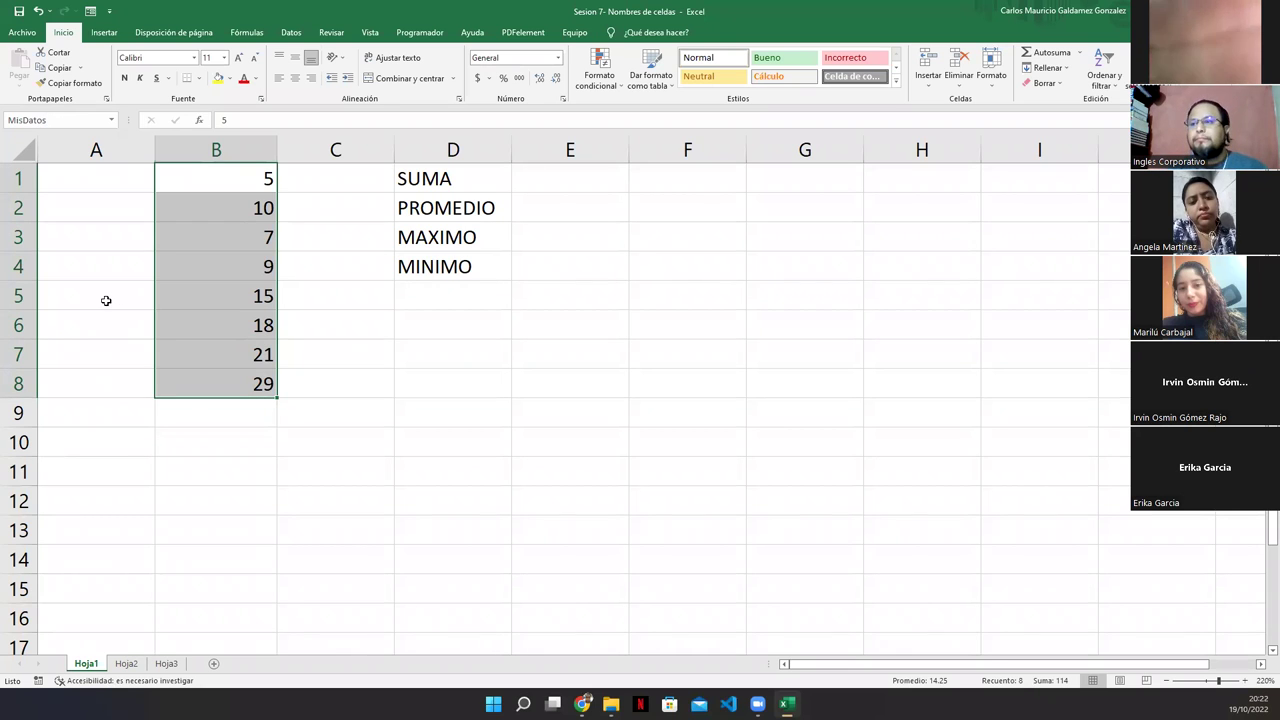
- Compare the reference shown for individual cells in B1:B8 with the name shown when the whole range is selected
click(123, 265)
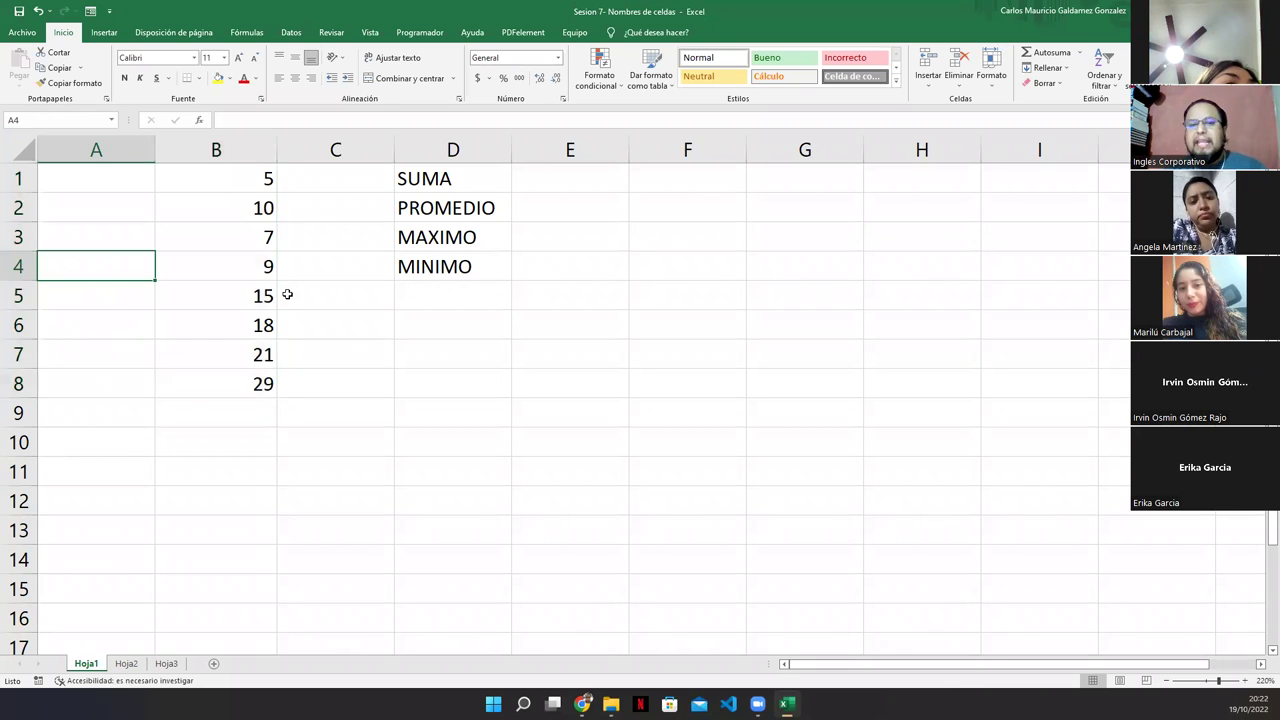
drag(224, 176, 238, 244)
click(204, 182)
key(Down)
key(Down)
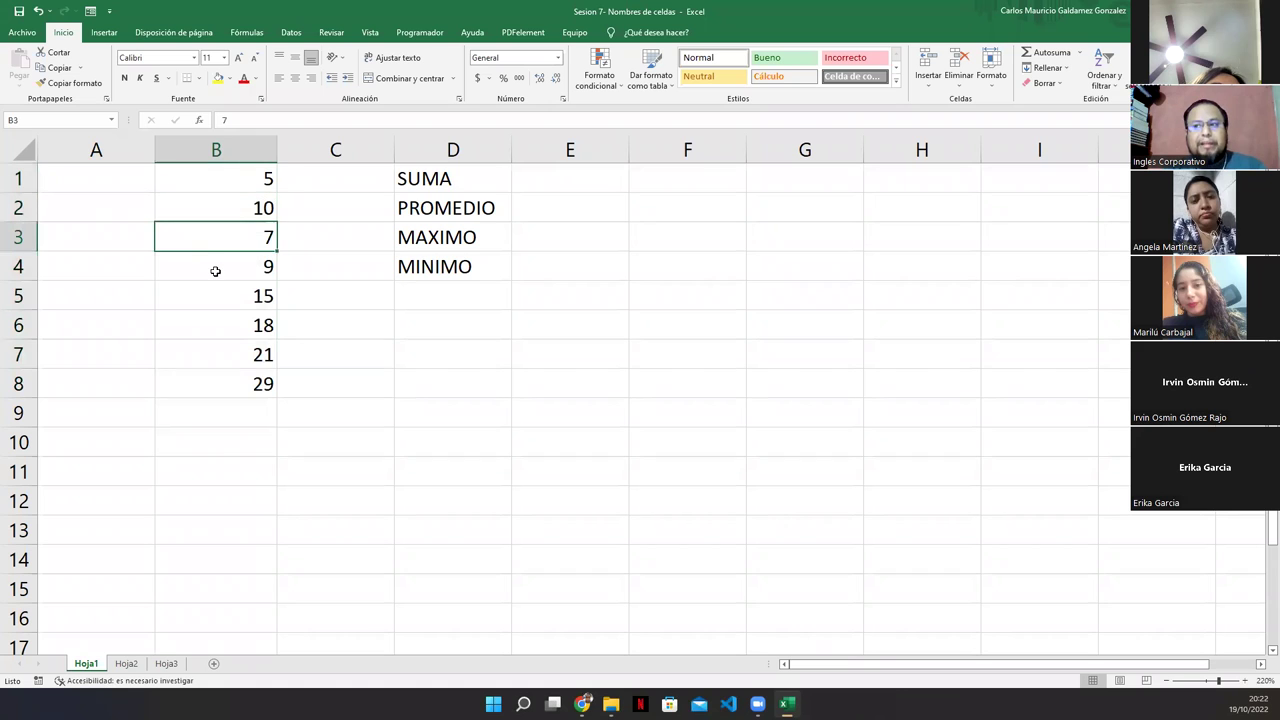
key(Down)
key(Down)
click(217, 354)
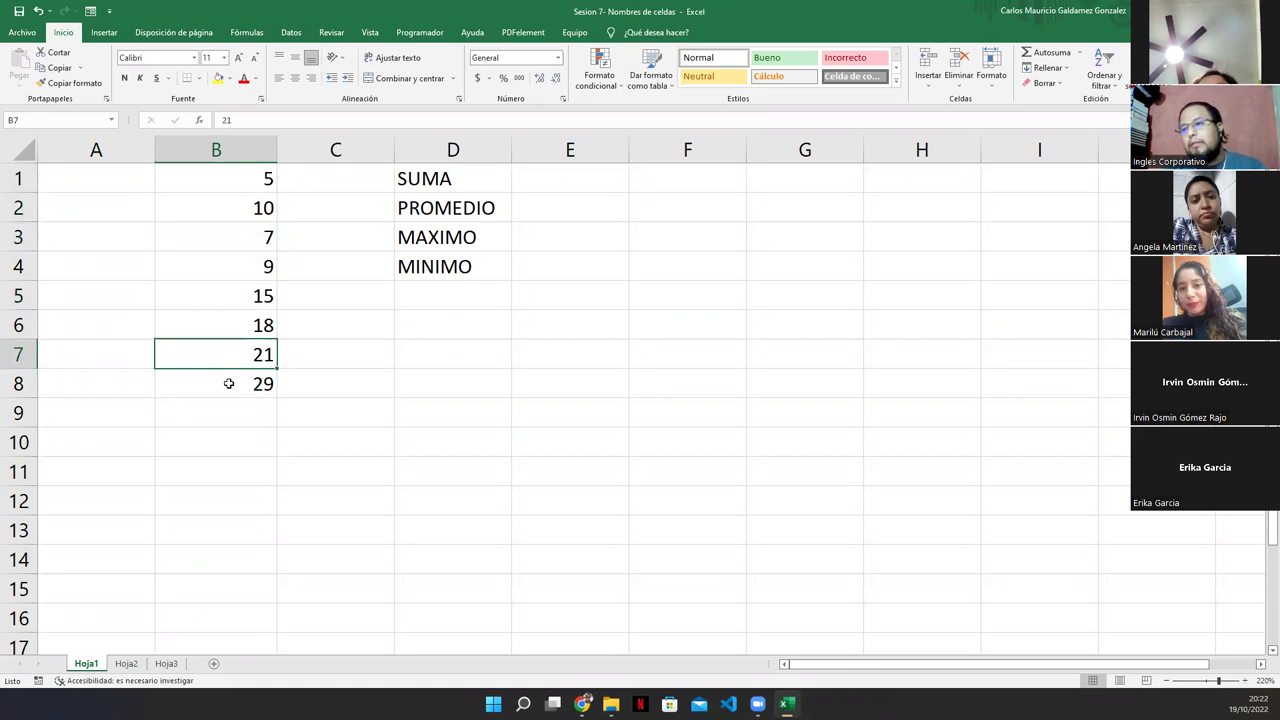
click(229, 383)
drag(209, 174, 205, 390)
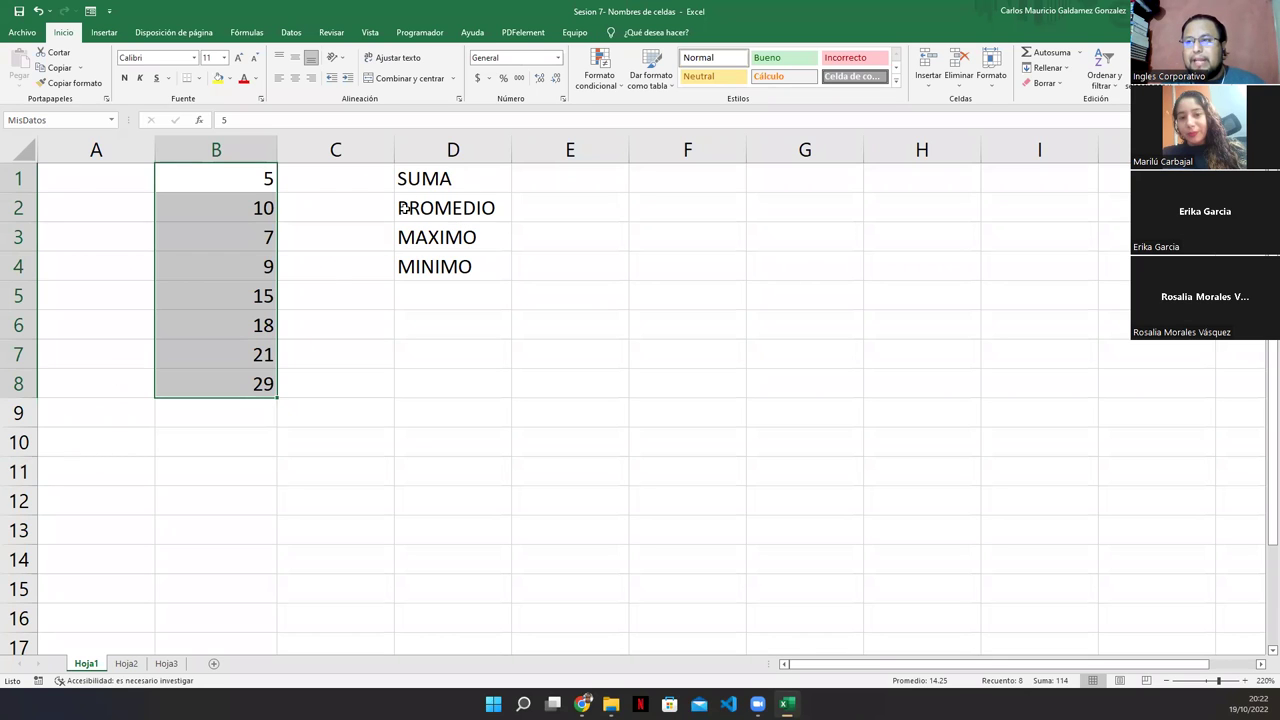
click(536, 184)
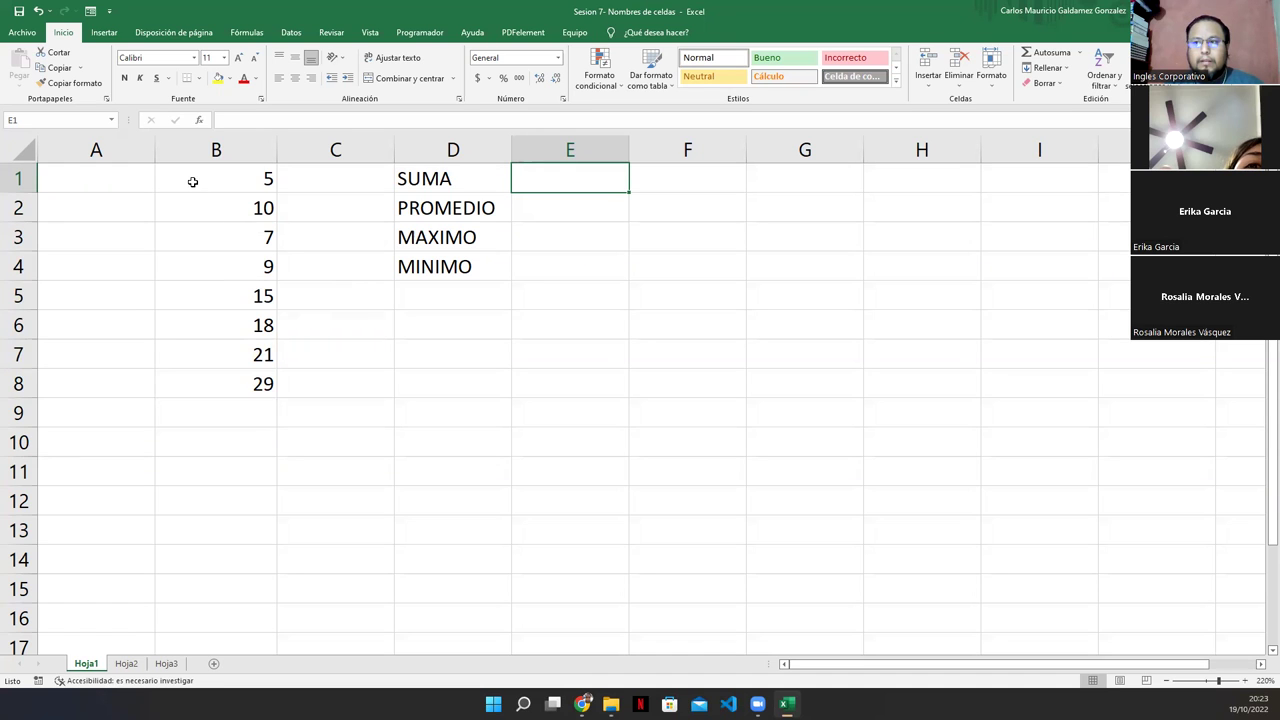
drag(193, 181, 191, 382)
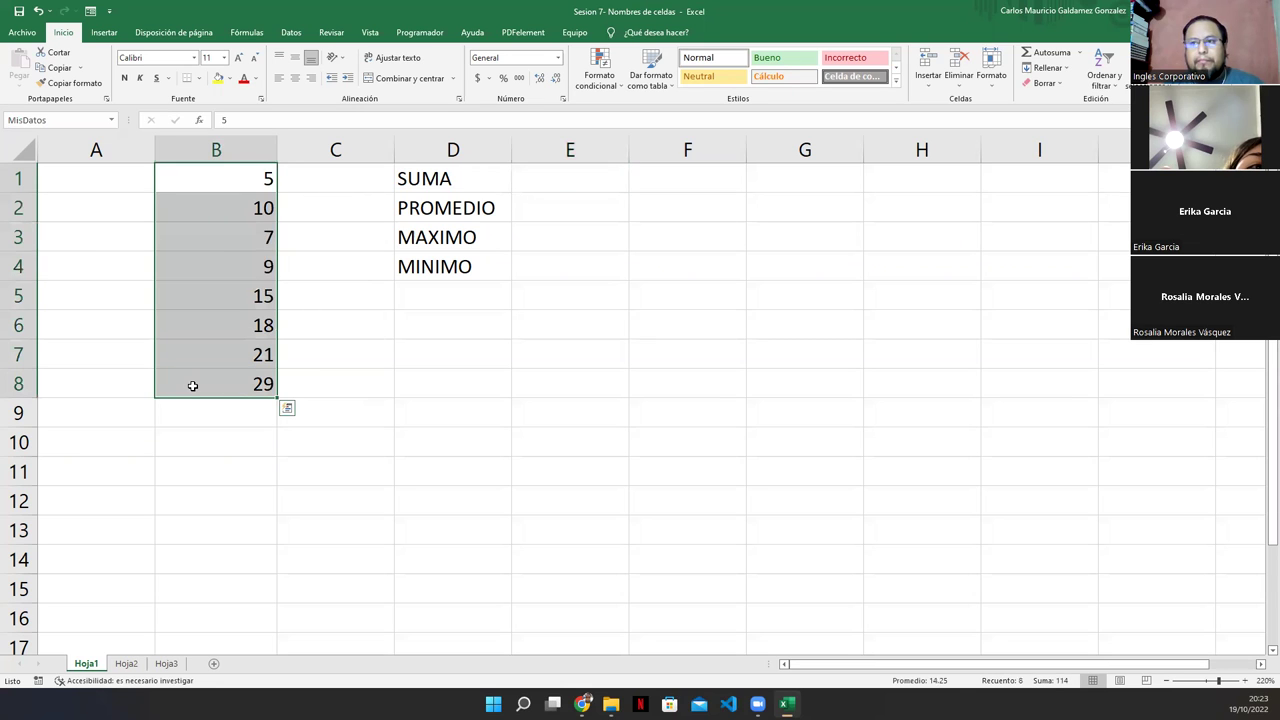
click(169, 187)
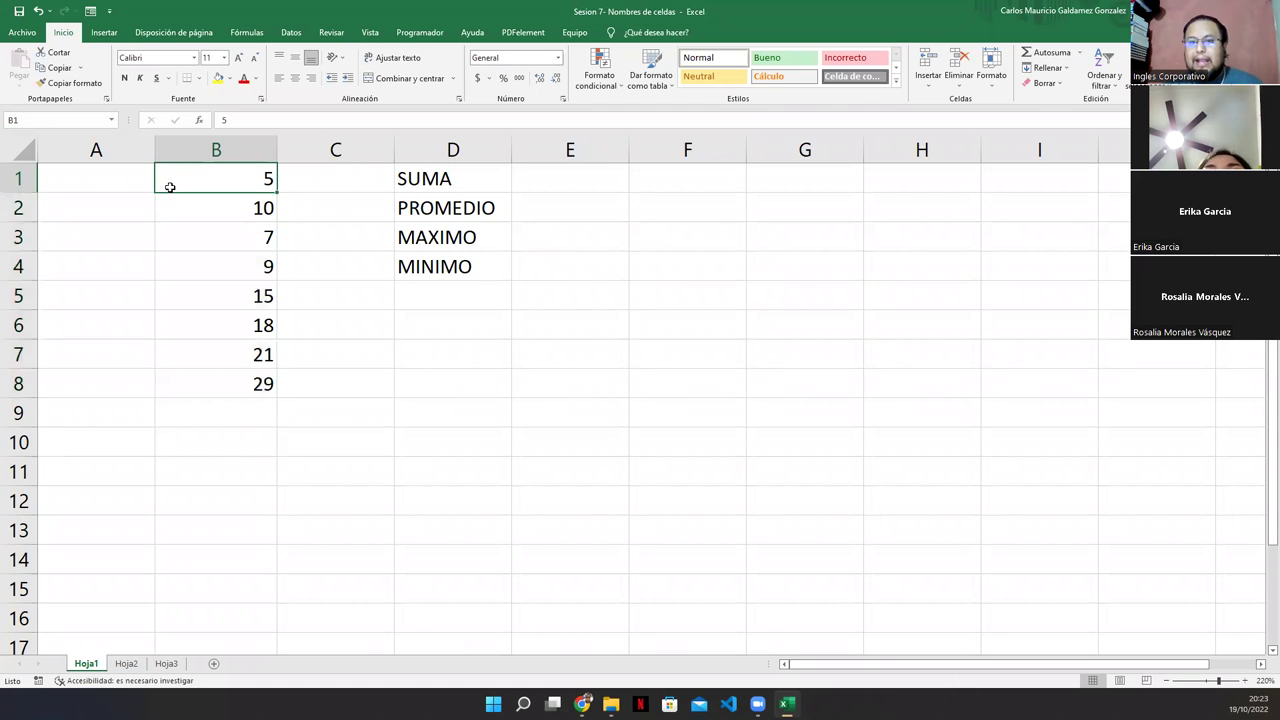
drag(188, 395, 211, 180)
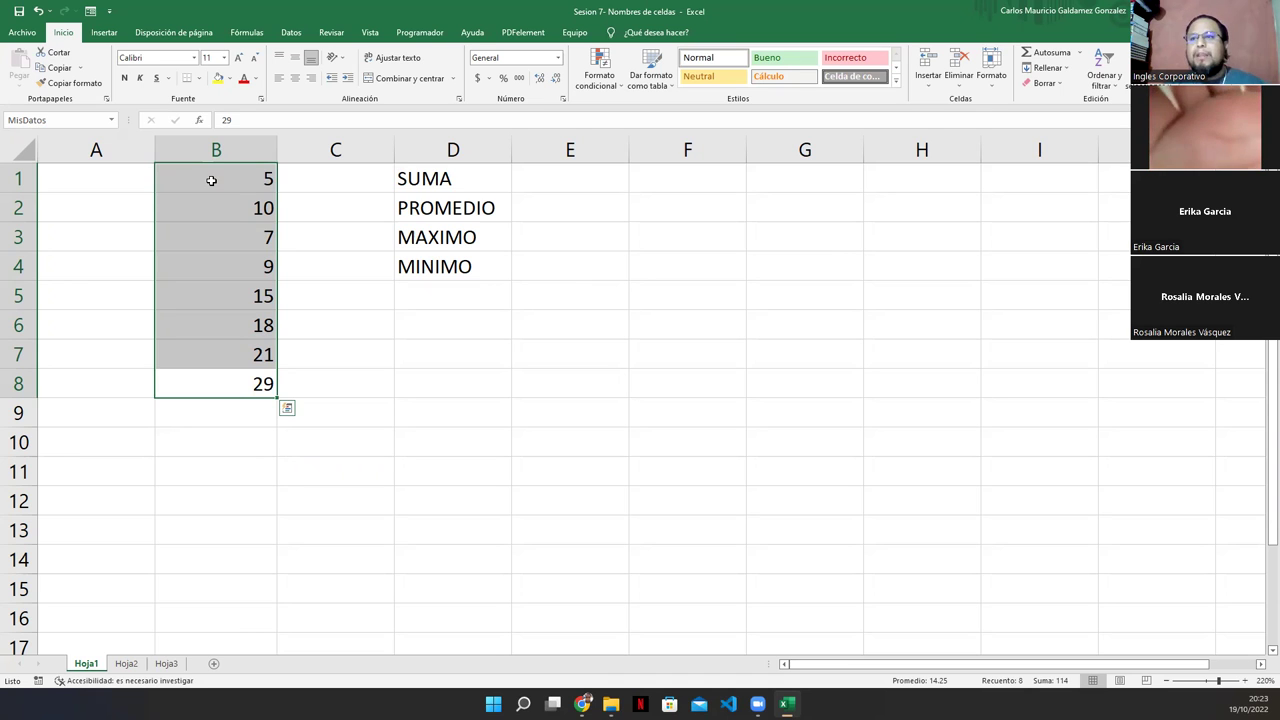
click(44, 120)
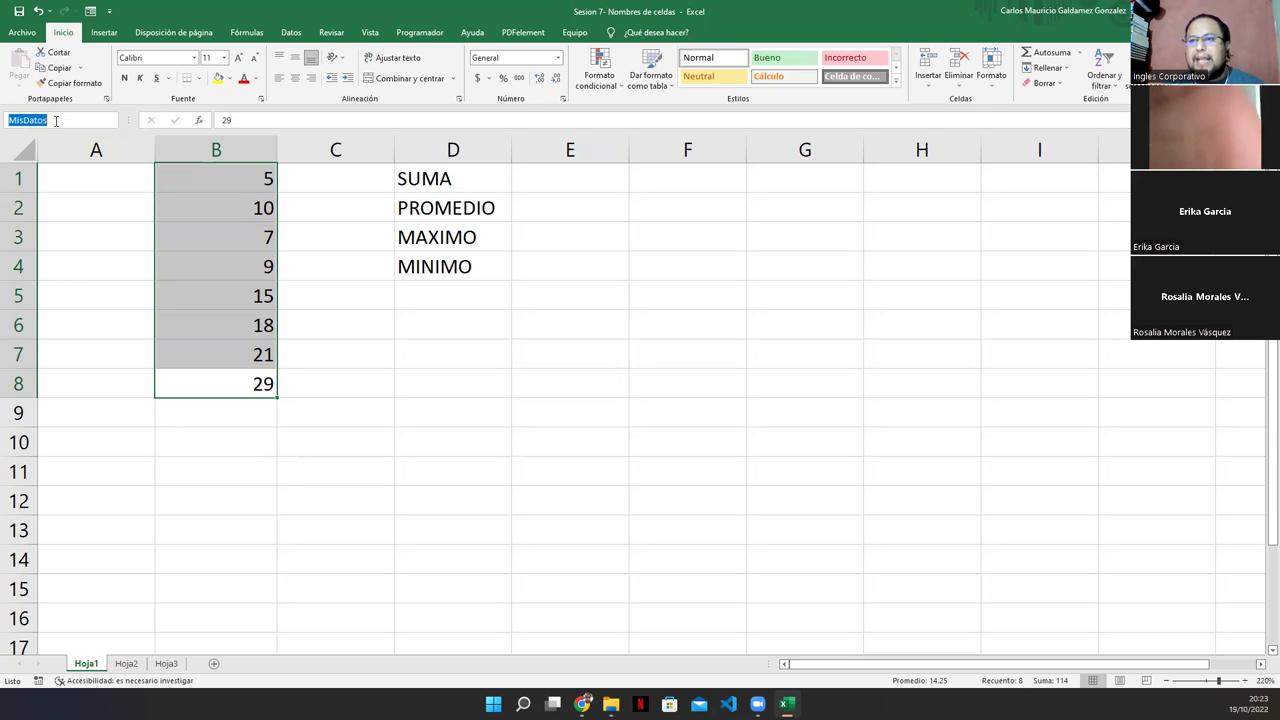
click(69, 120)
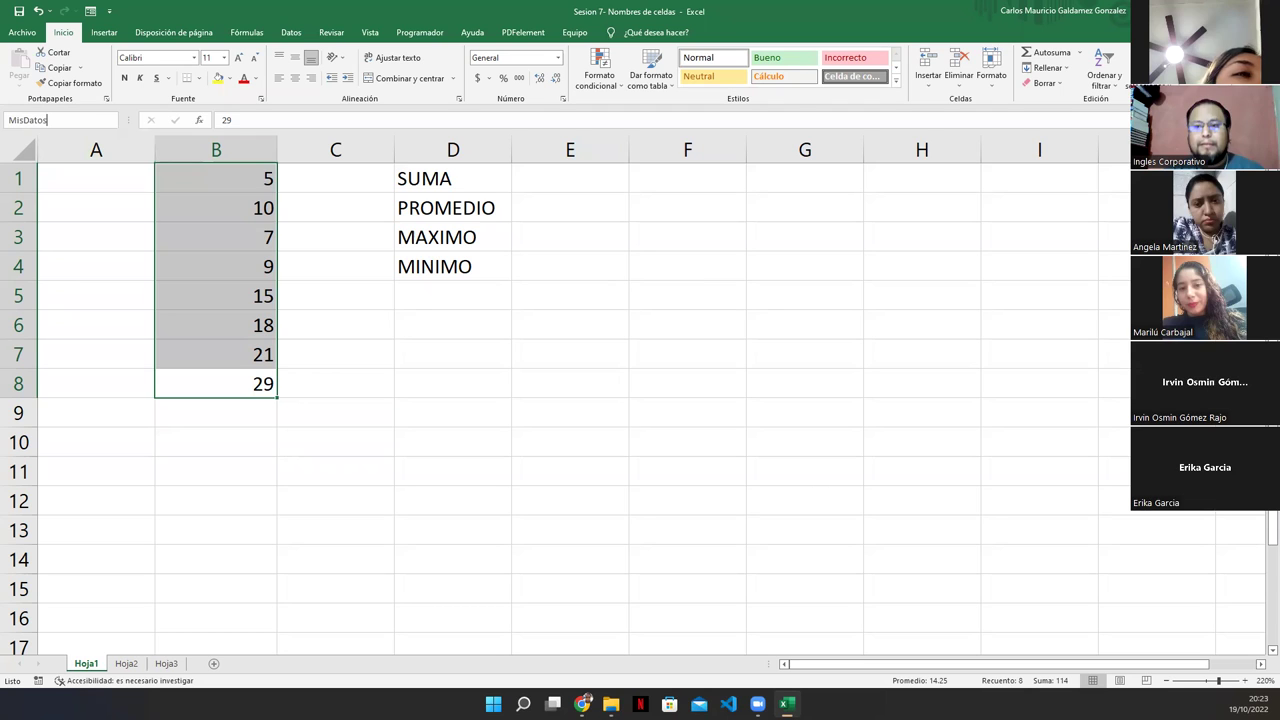
- Enter the formula =SUMA(MisDatos) in cell E1 to total the named range
click(564, 188)
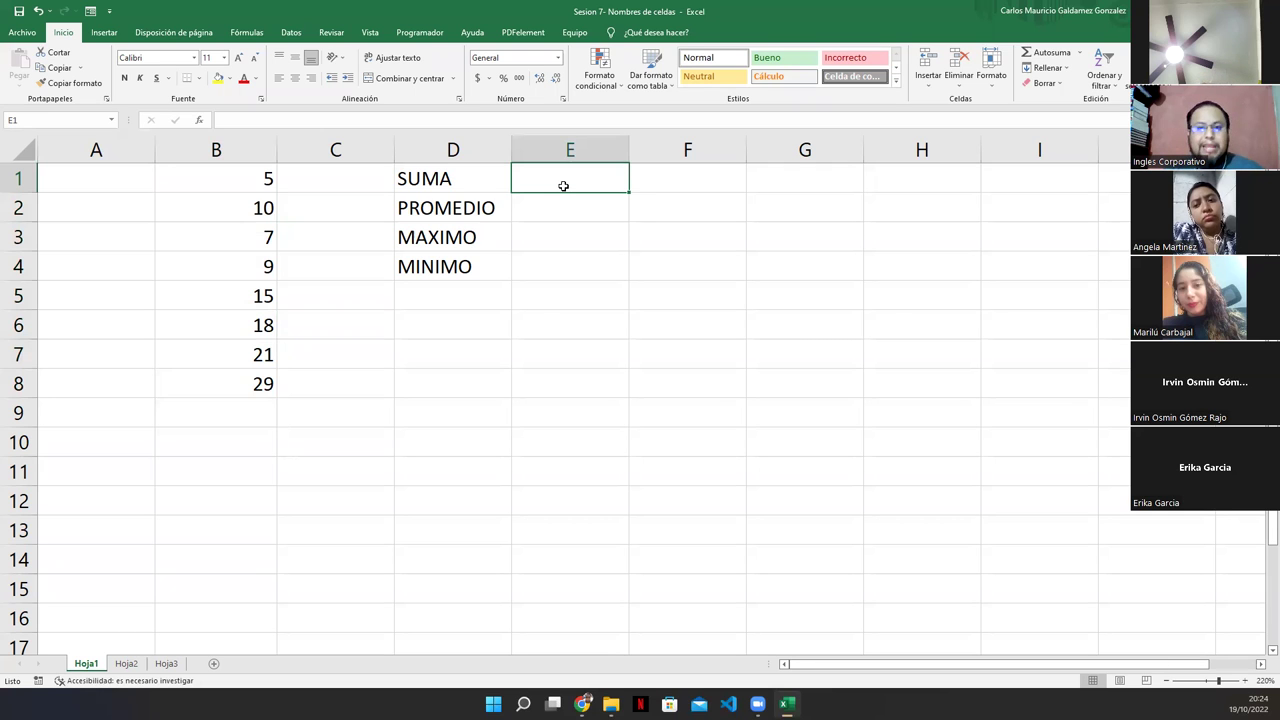
text(=suma)
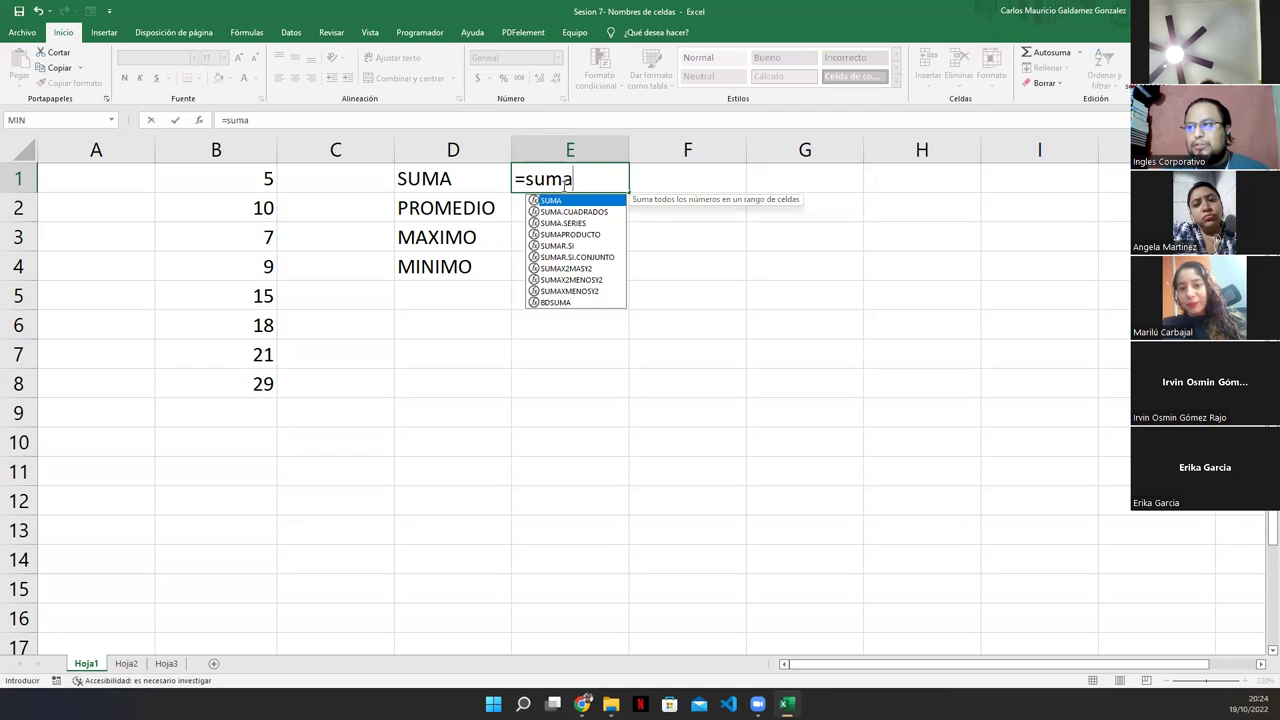
key(Tab)
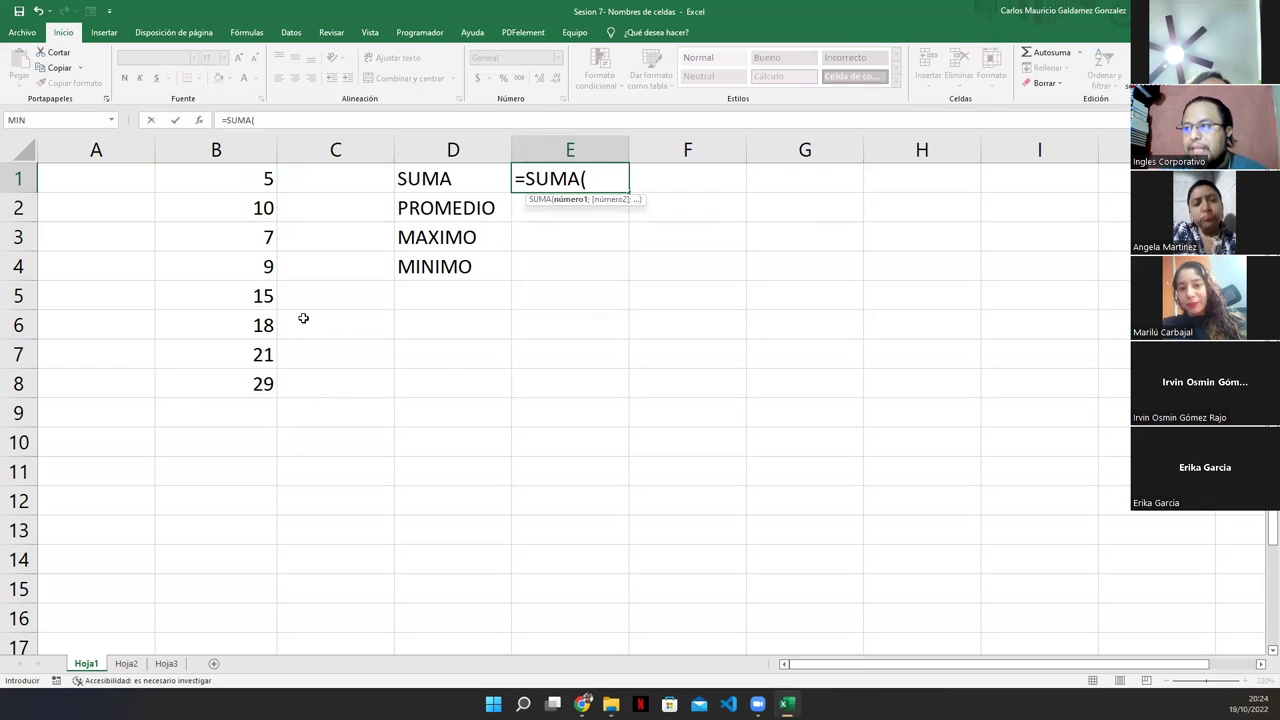
text(mis)
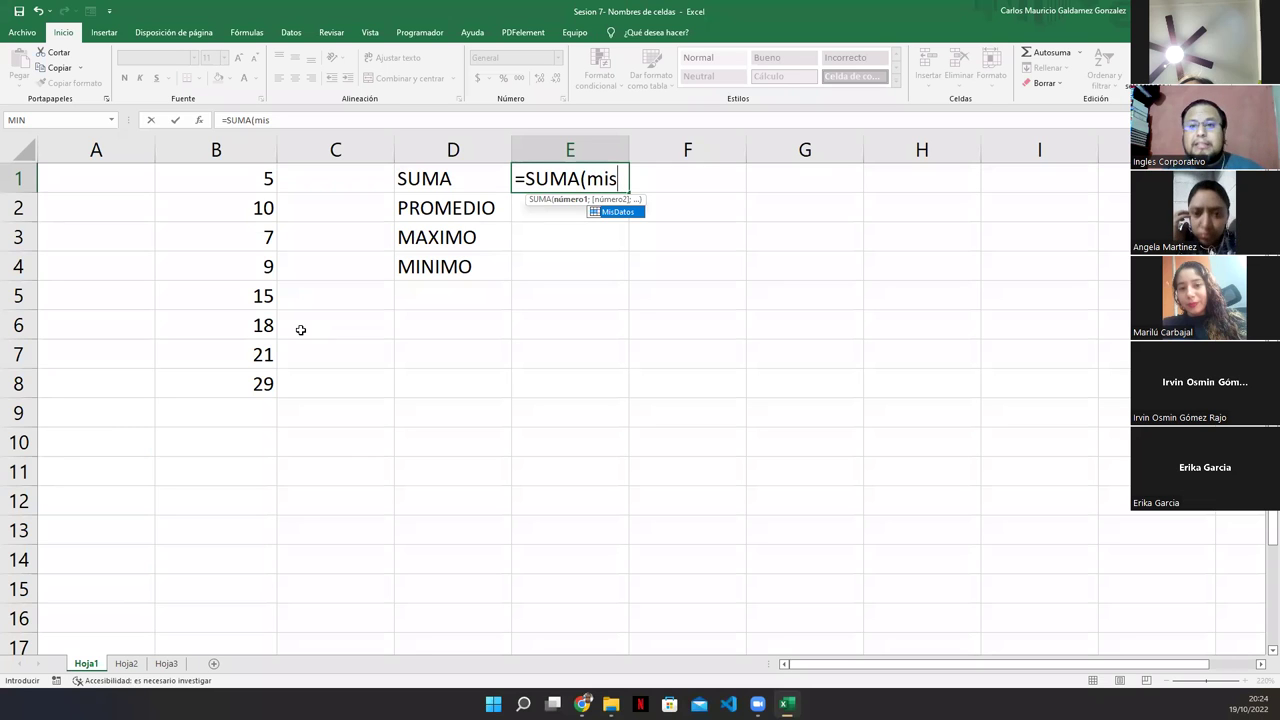
double_click(610, 212)
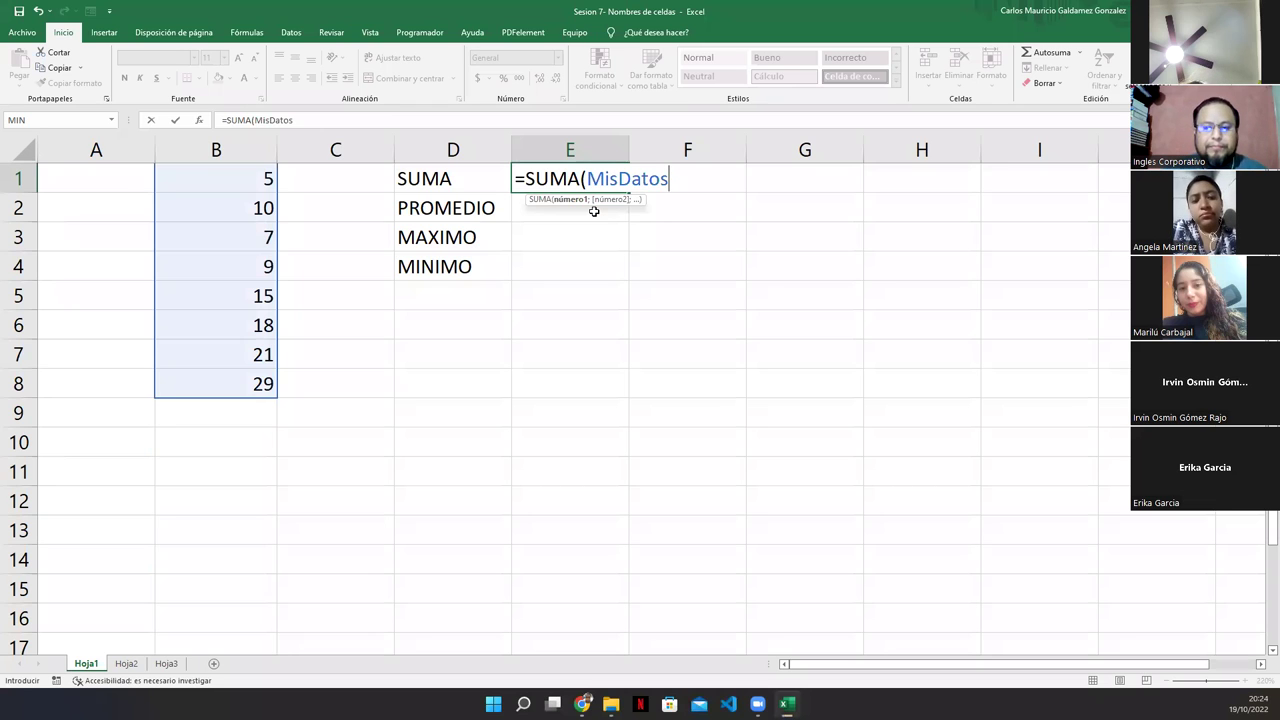
text())
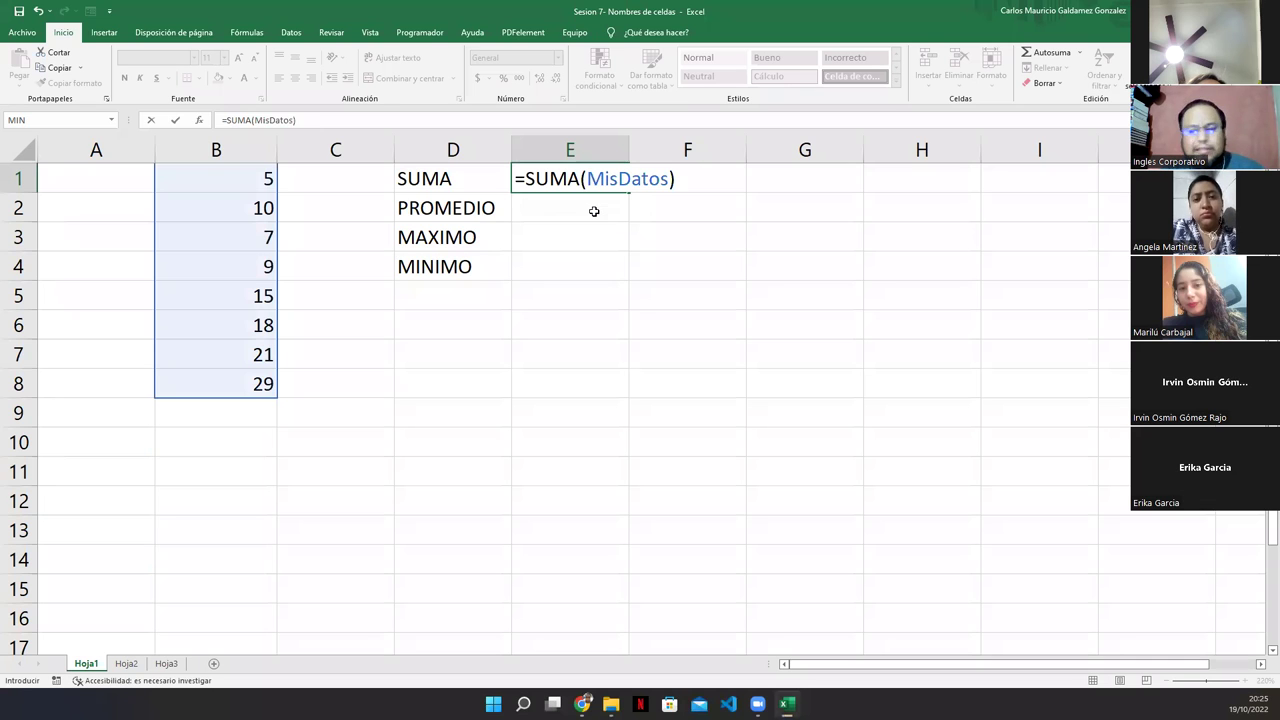
key(Return)
key(Up)
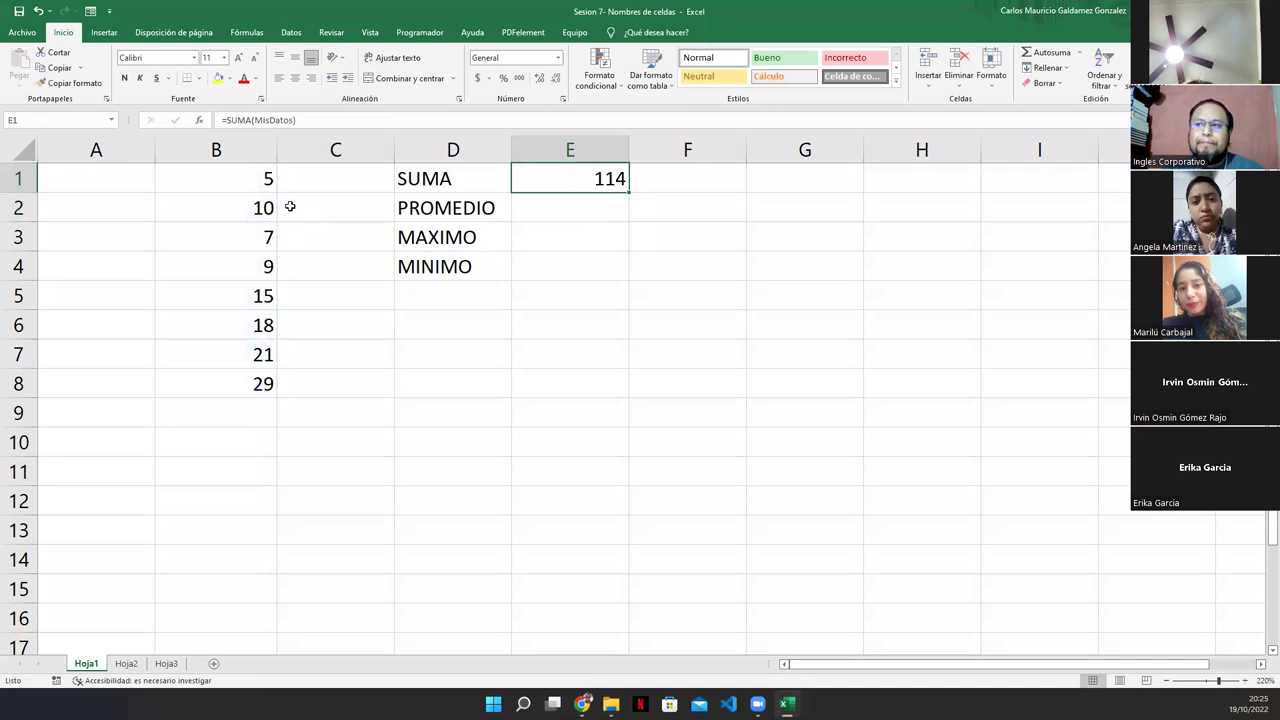
- Select the range B1:B8 and examine how the SUMA formula in E1 refers to it by name
drag(234, 178, 226, 387)
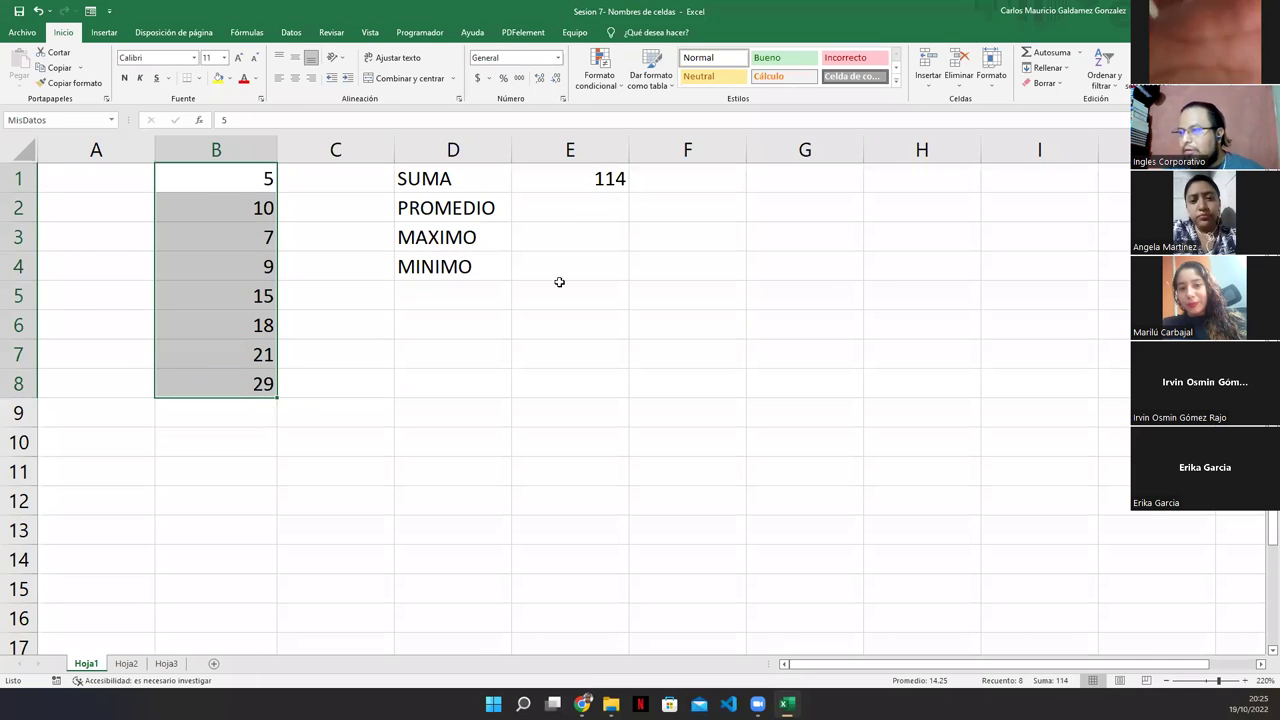
click(567, 185)
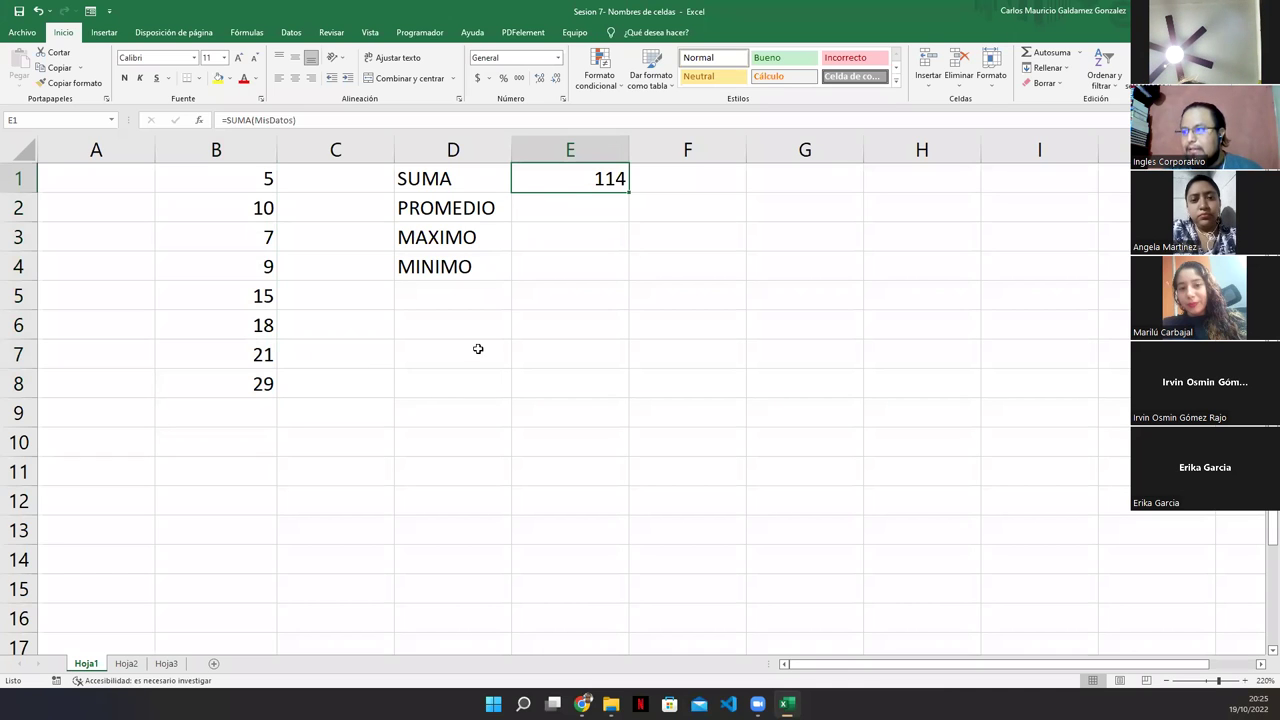
double_click(581, 184)
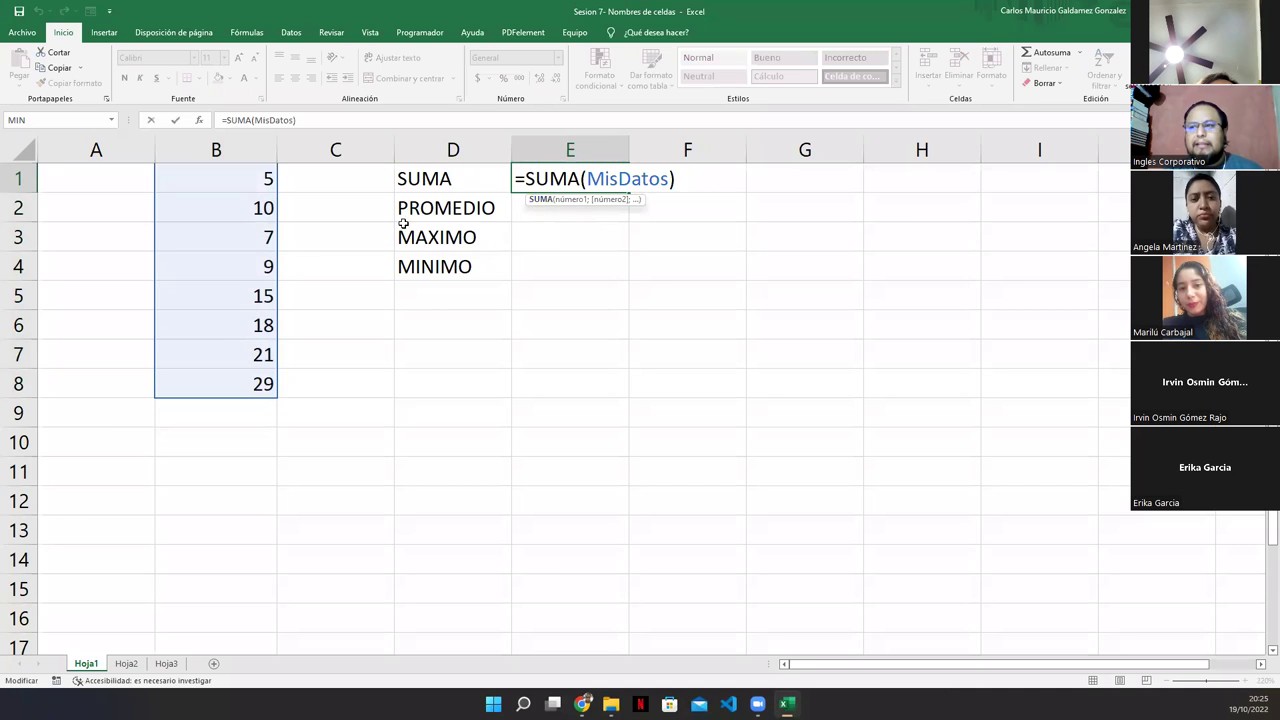
double_click(587, 178)
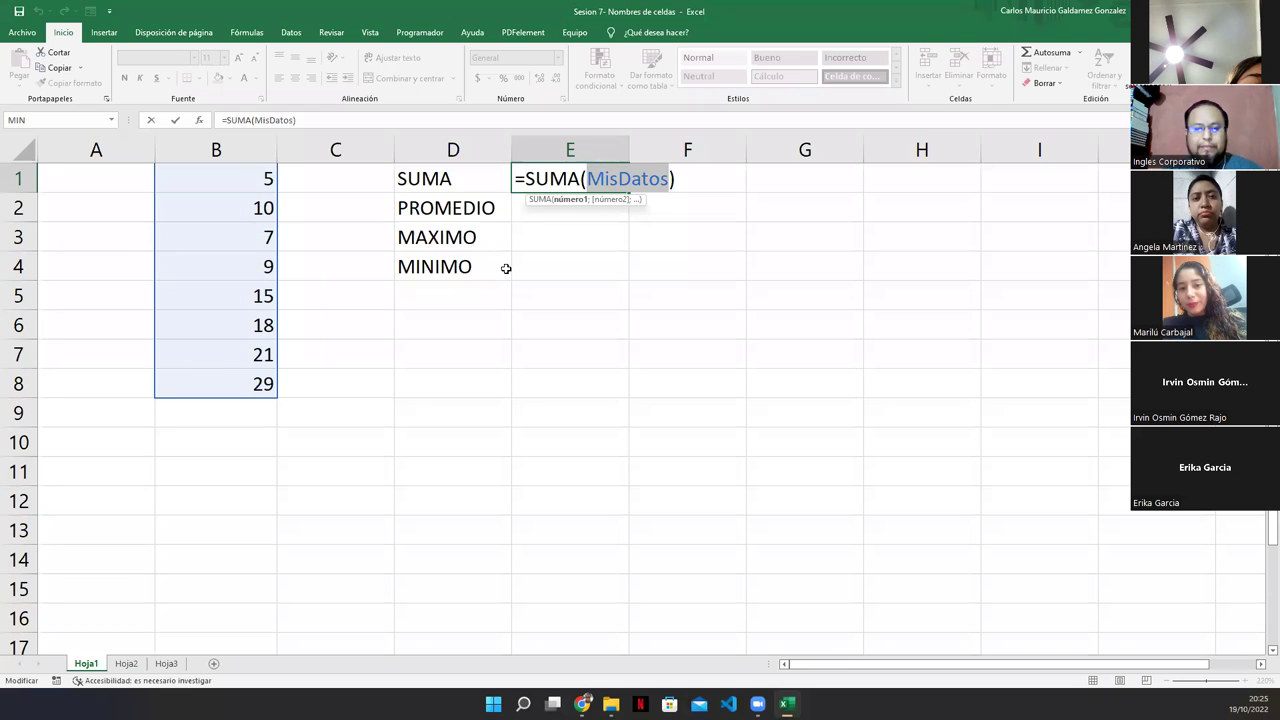
click(525, 220)
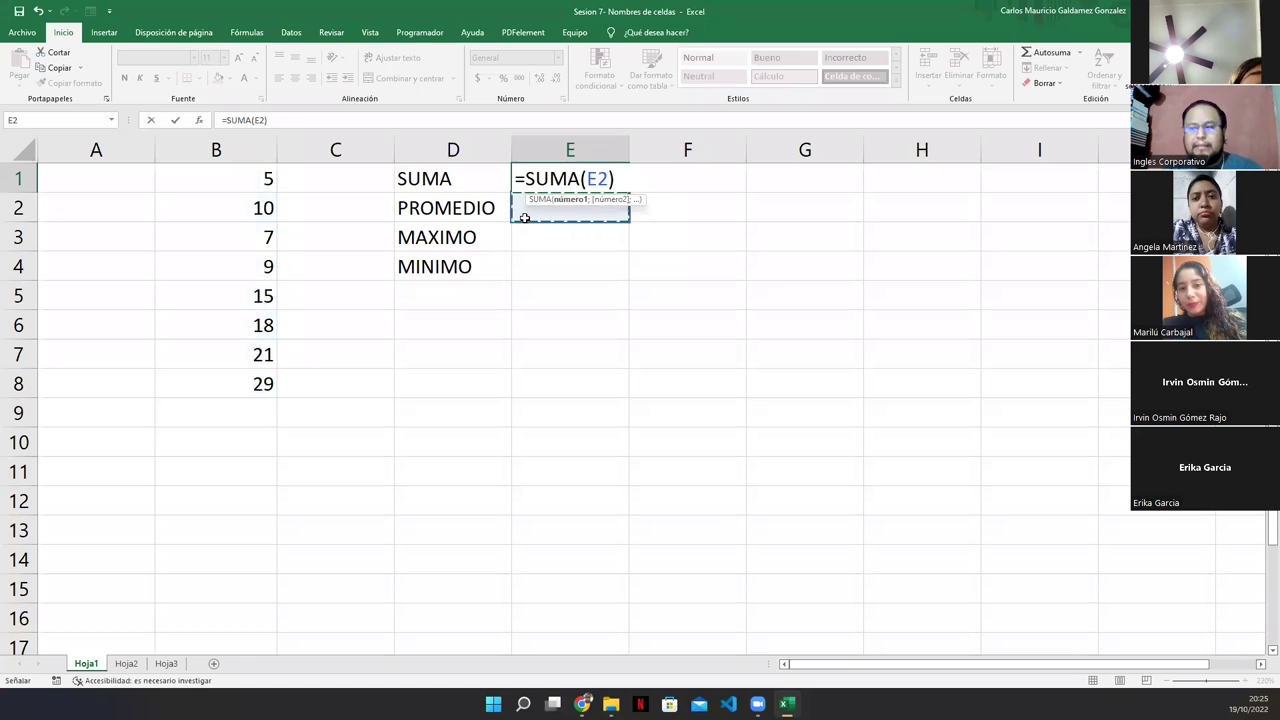
key(Return)
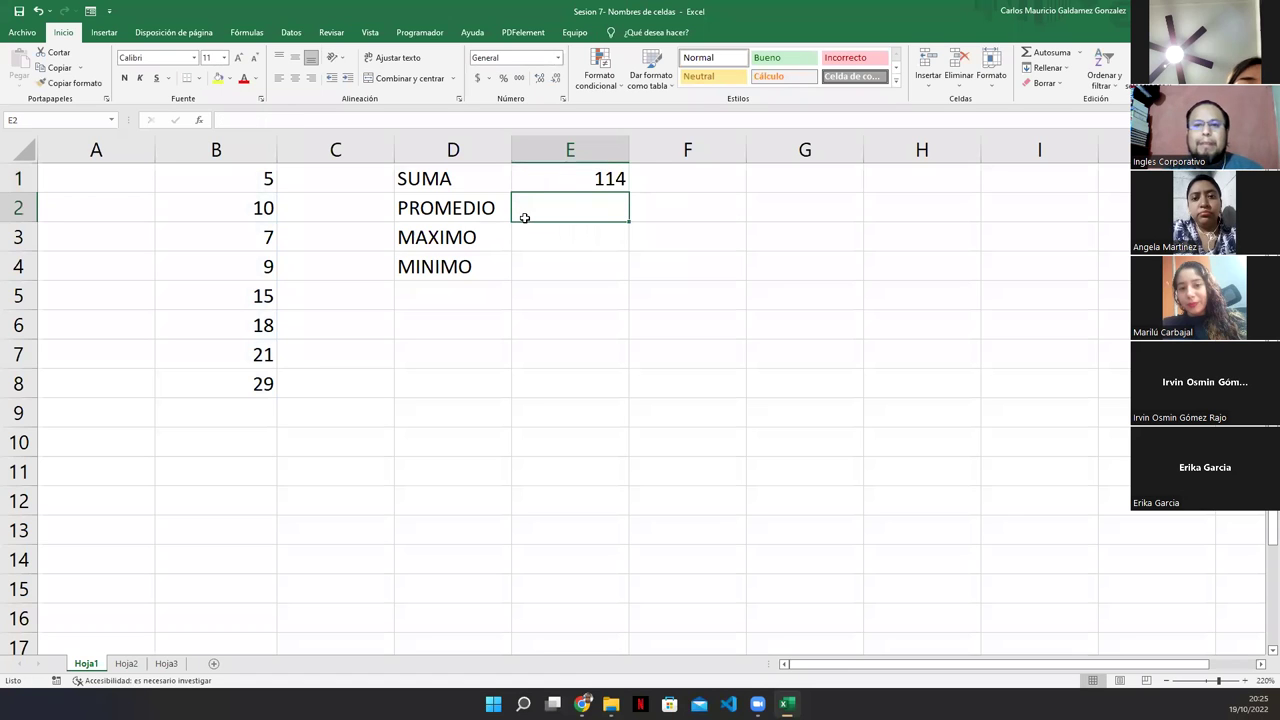
- Enter the formula =PROMEDIO(MisDatos) in cell E2 to average the named range
drag(229, 180, 228, 390)
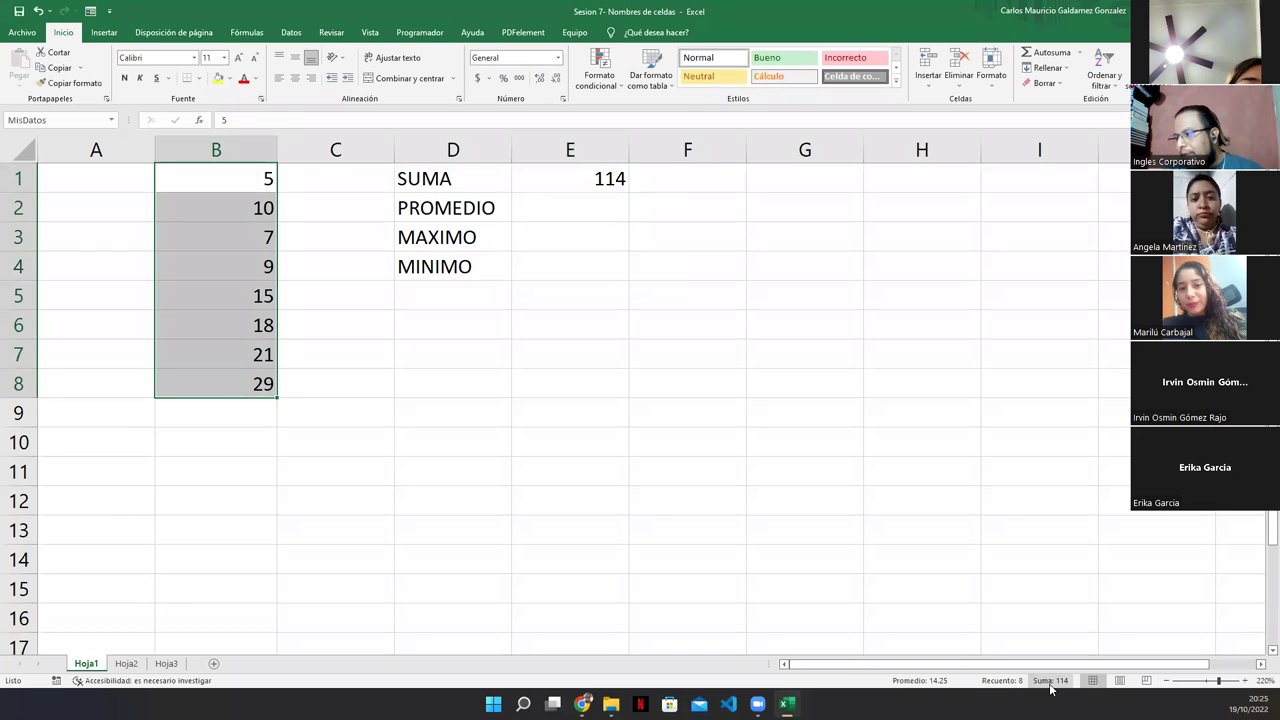
click(570, 218)
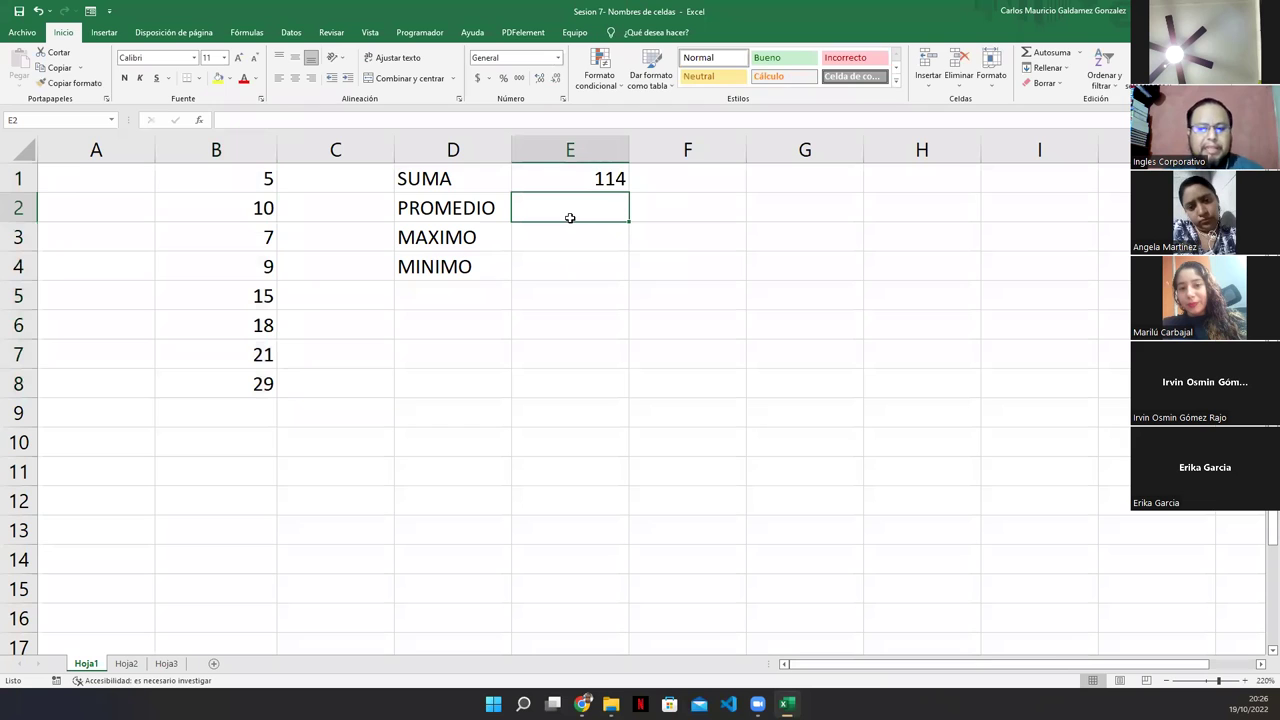
text(=prom)
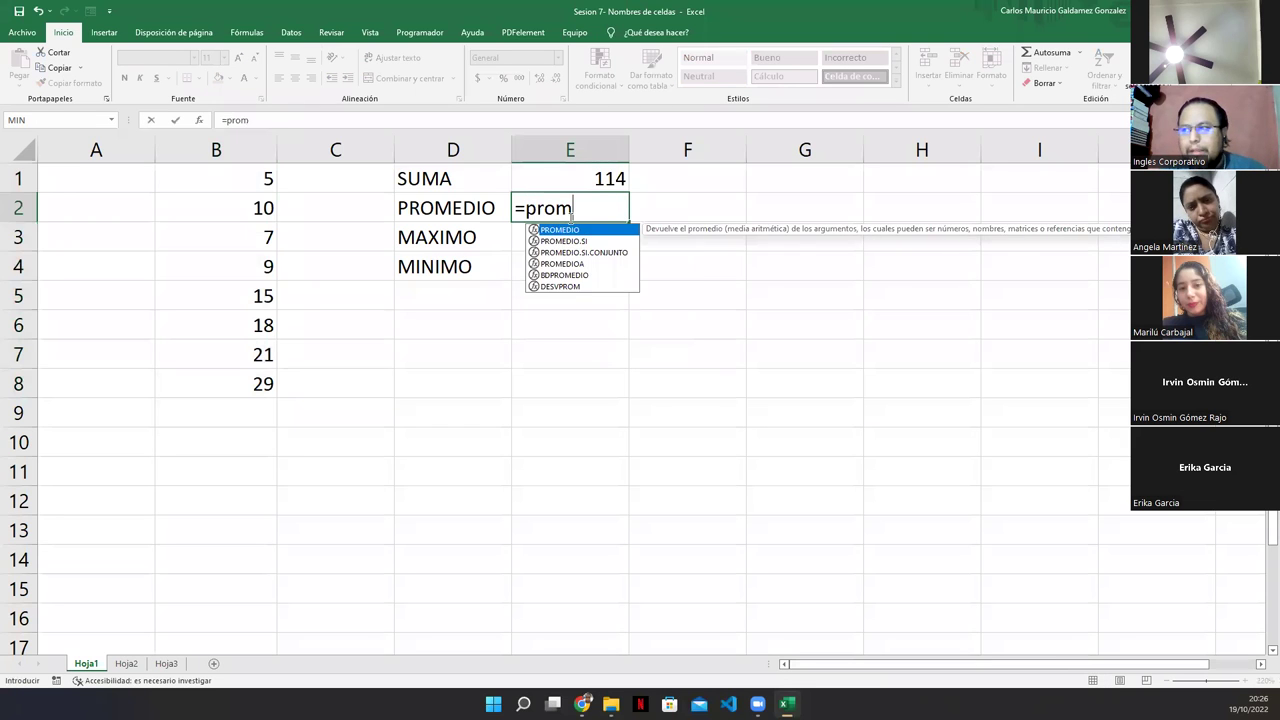
key(Tab)
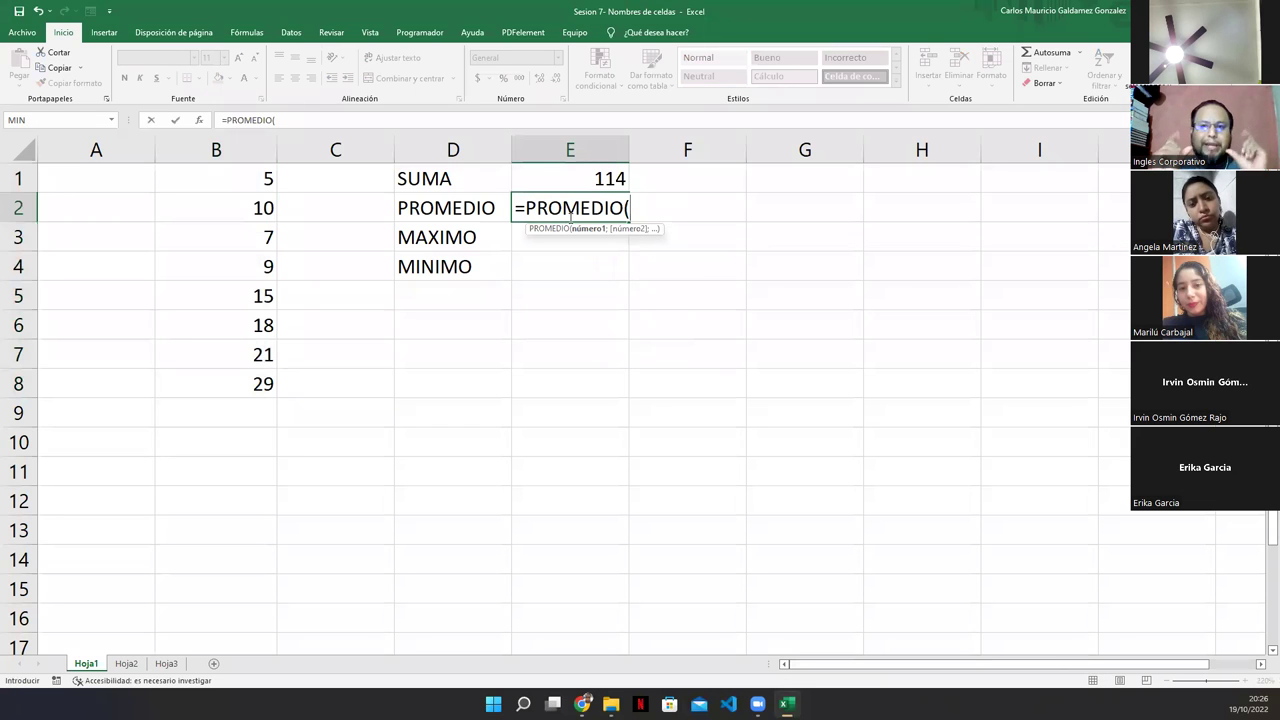
text(misd)
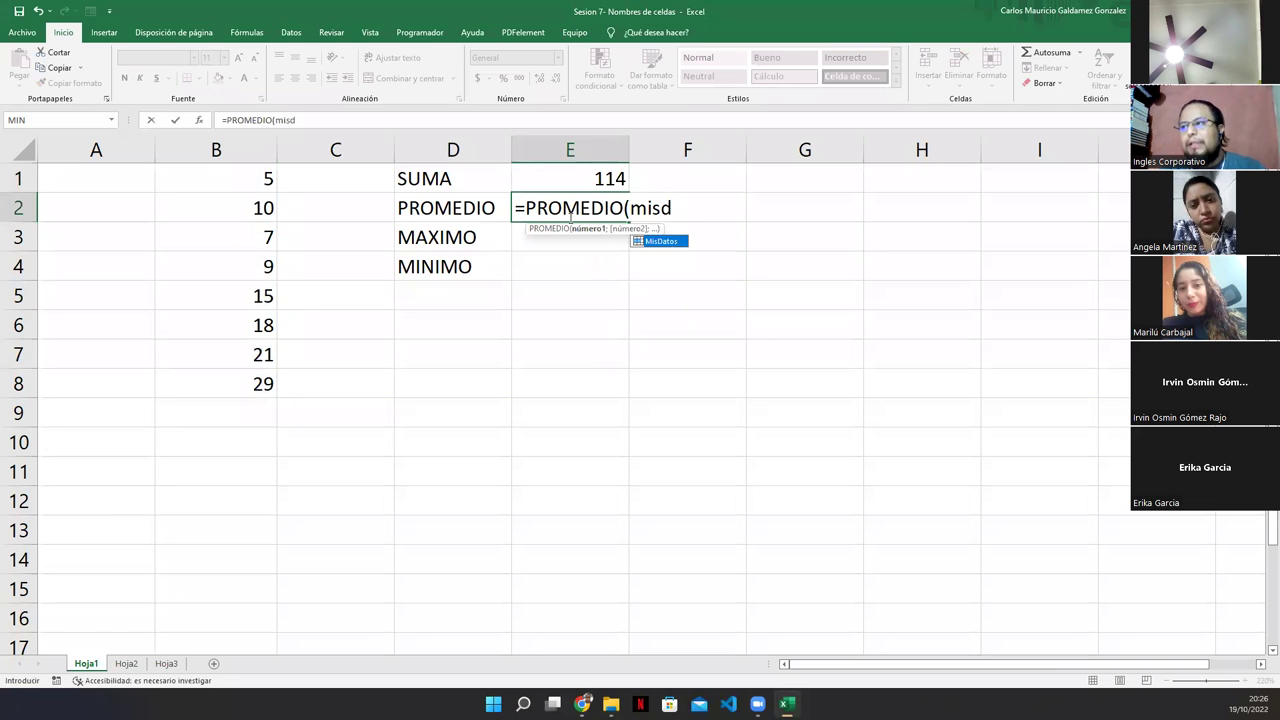
key(Tab)
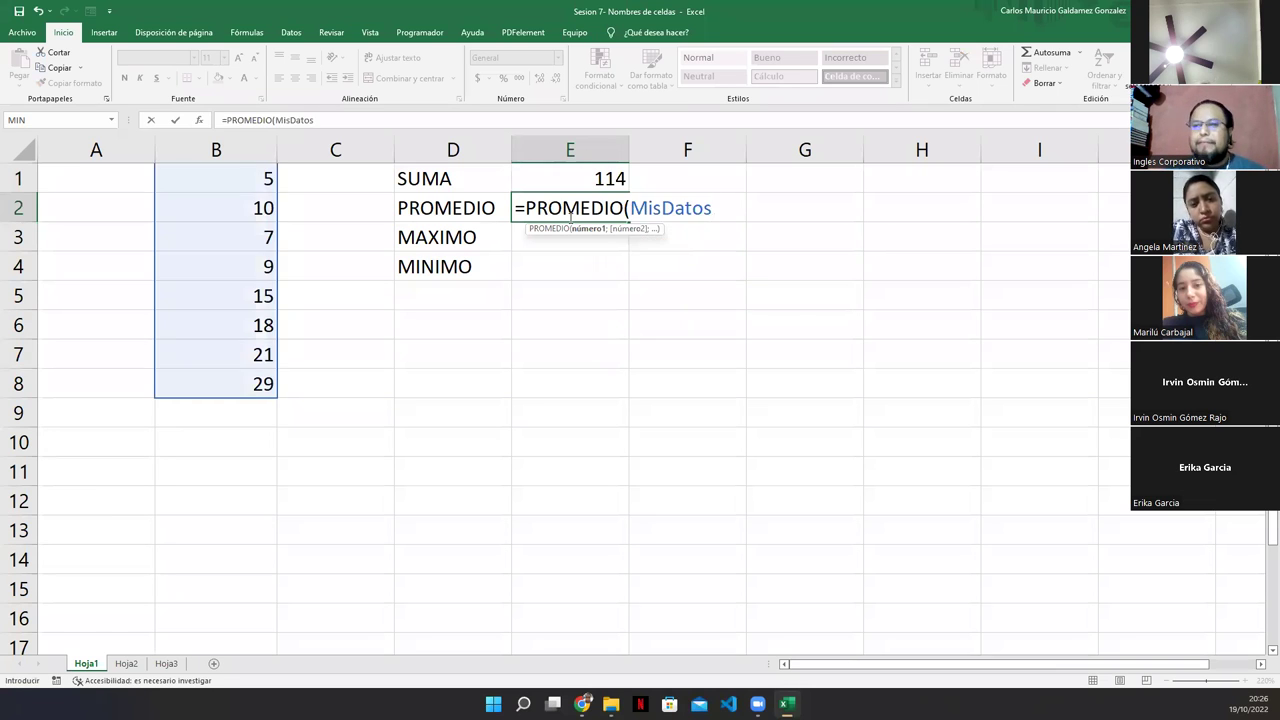
text())
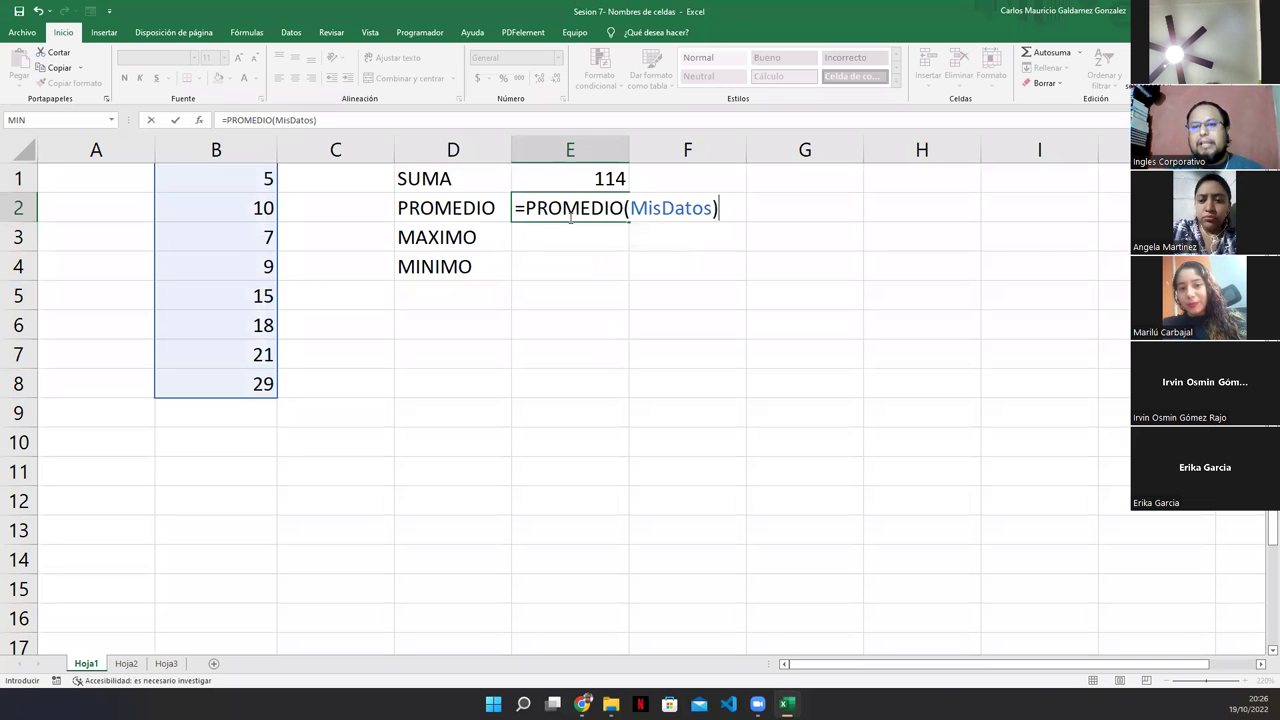
key(Return)
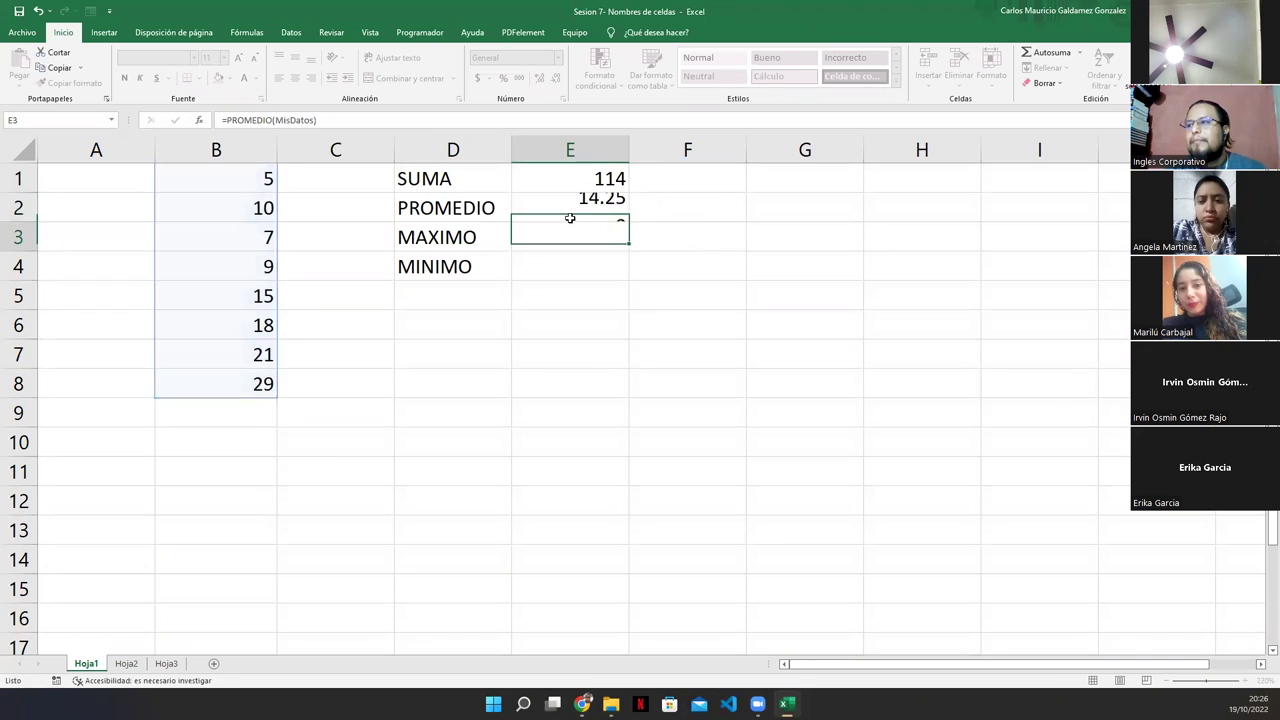
- Compare the selected range B1:B8 with the PROMEDIO formula in E2, examining its function name and named argument
click(569, 217)
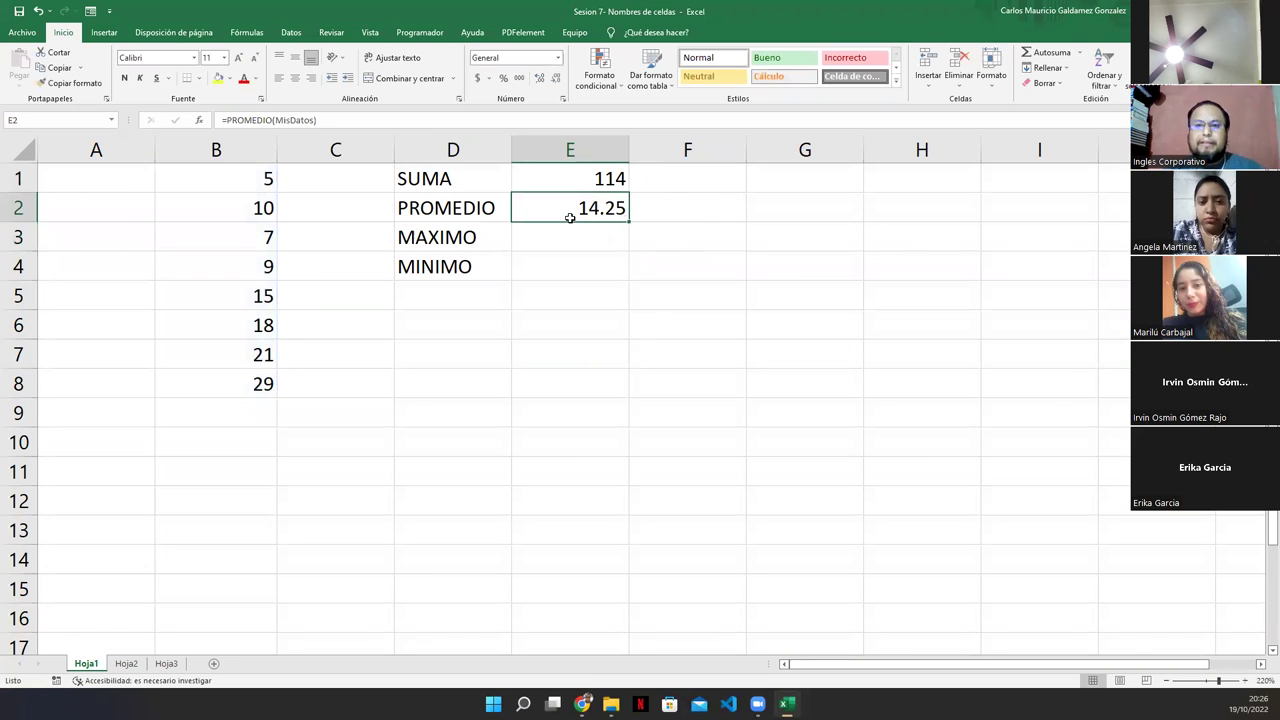
drag(217, 171, 218, 381)
click(216, 381)
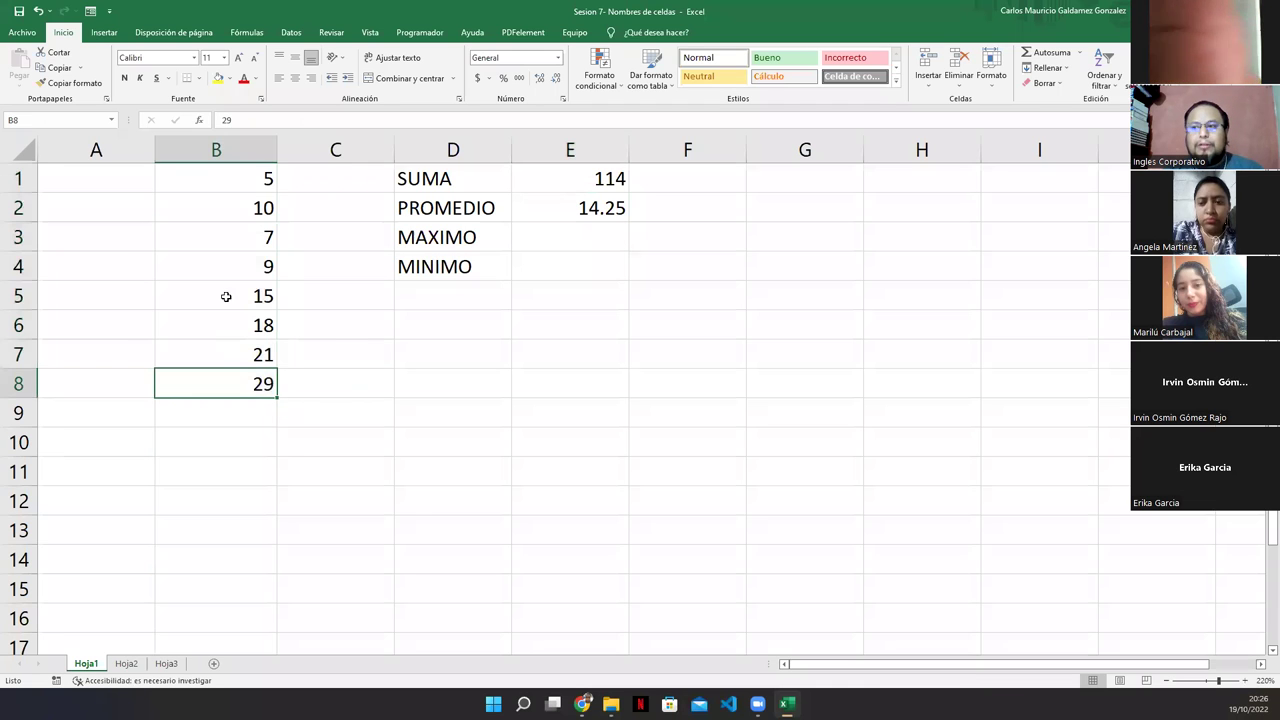
drag(226, 177, 226, 382)
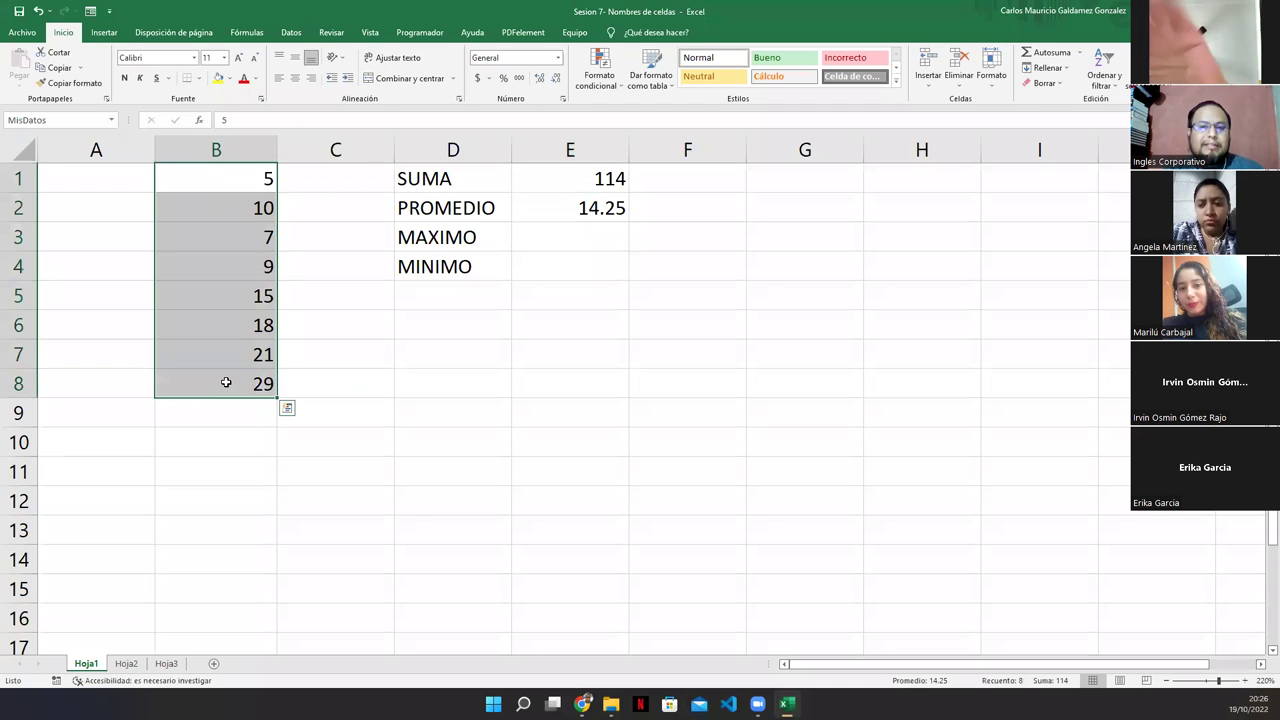
click(572, 204)
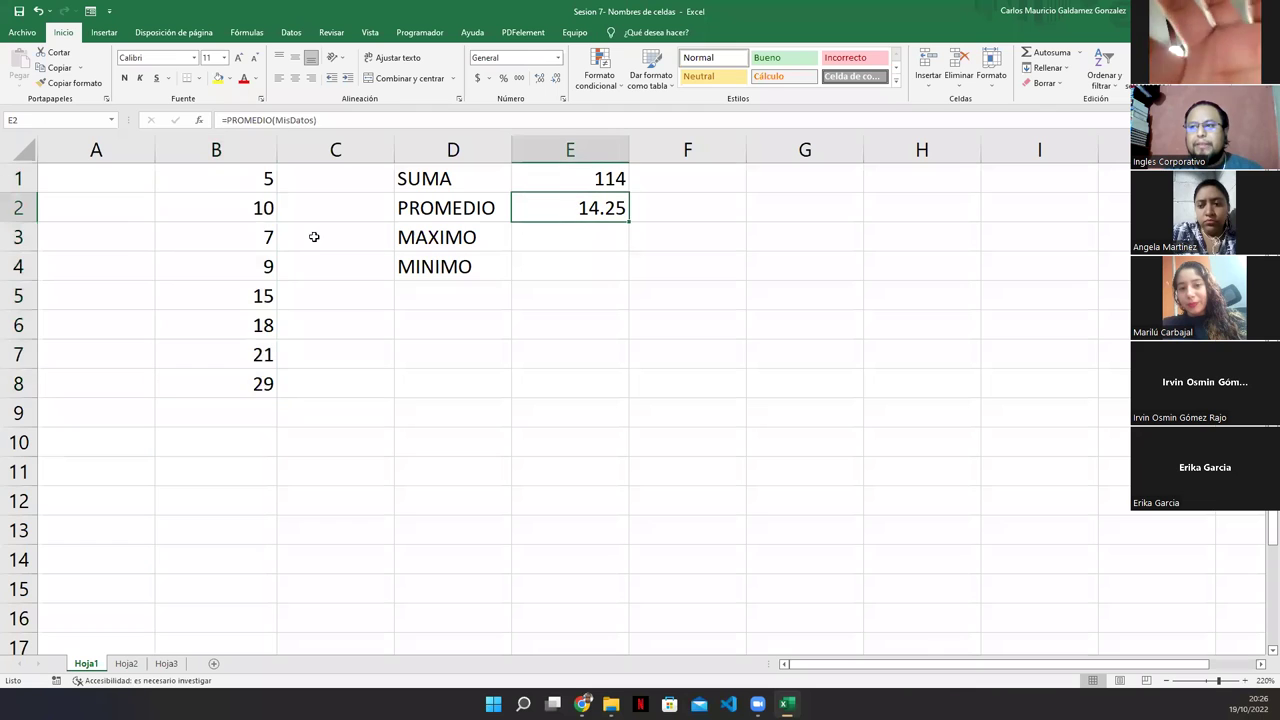
drag(216, 180, 220, 384)
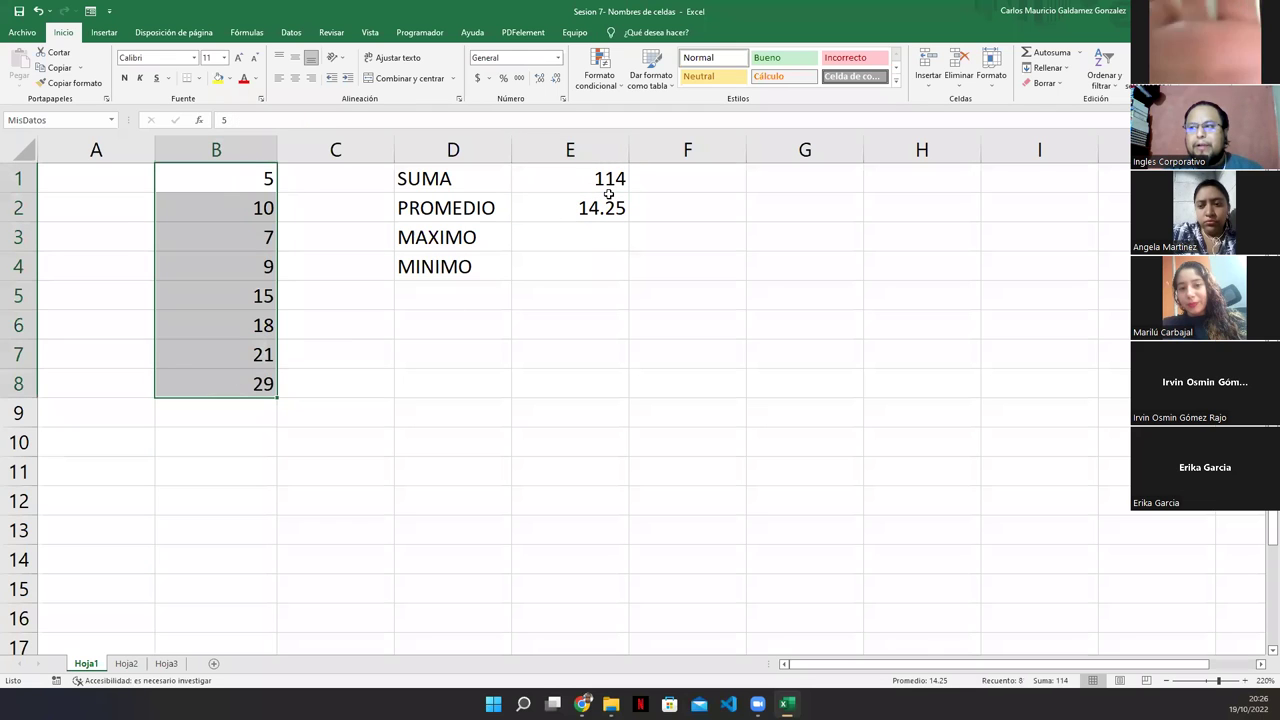
click(570, 205)
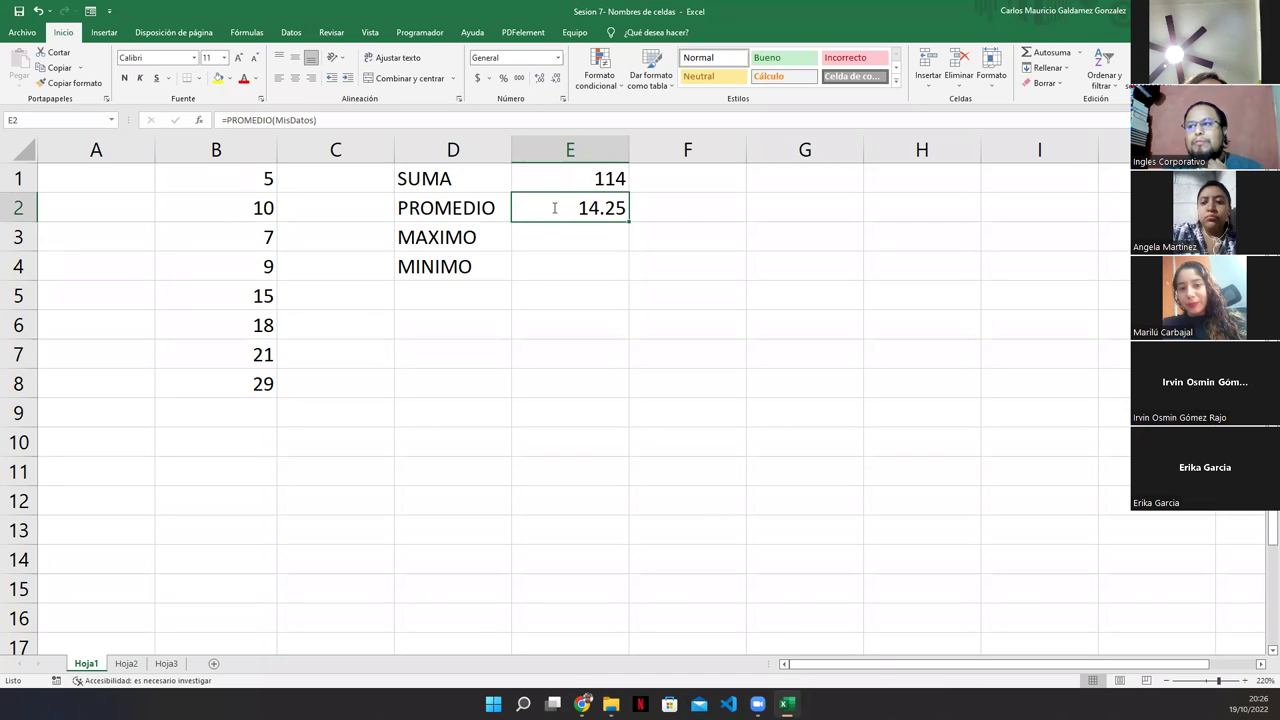
double_click(551, 207)
drag(527, 207, 624, 207)
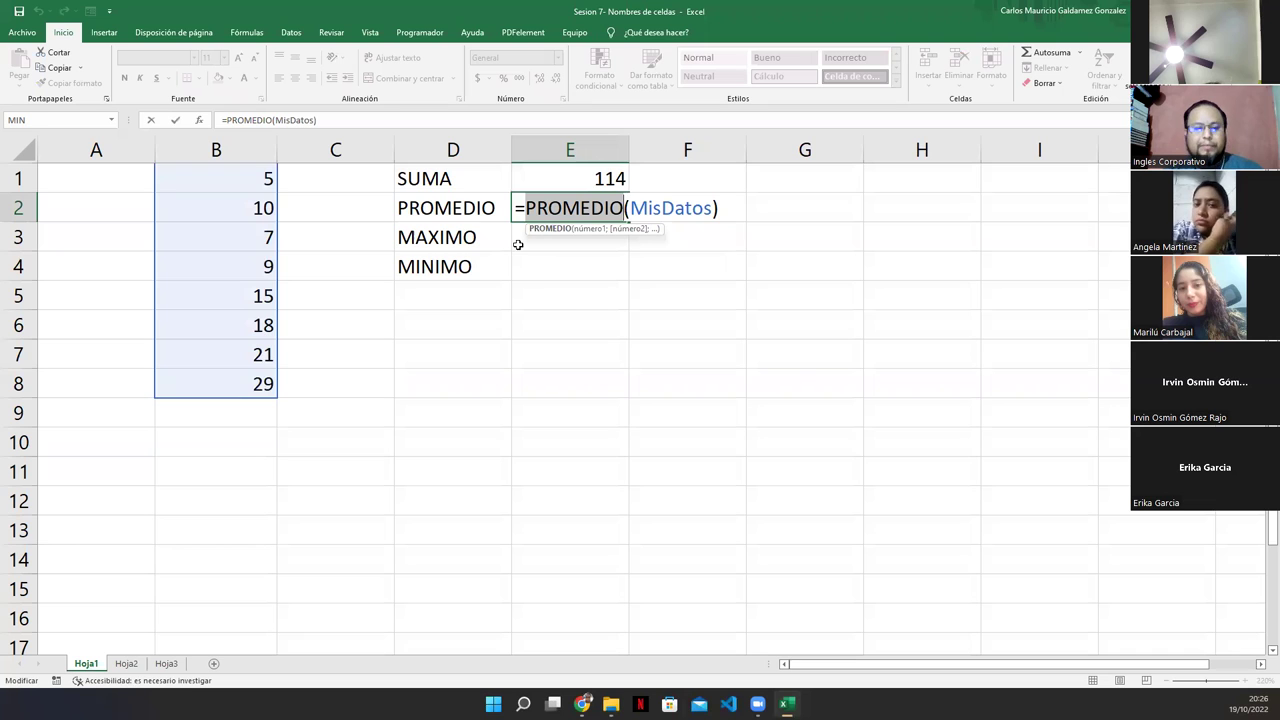
key(ctrl+Return)
drag(518, 244, 517, 263)
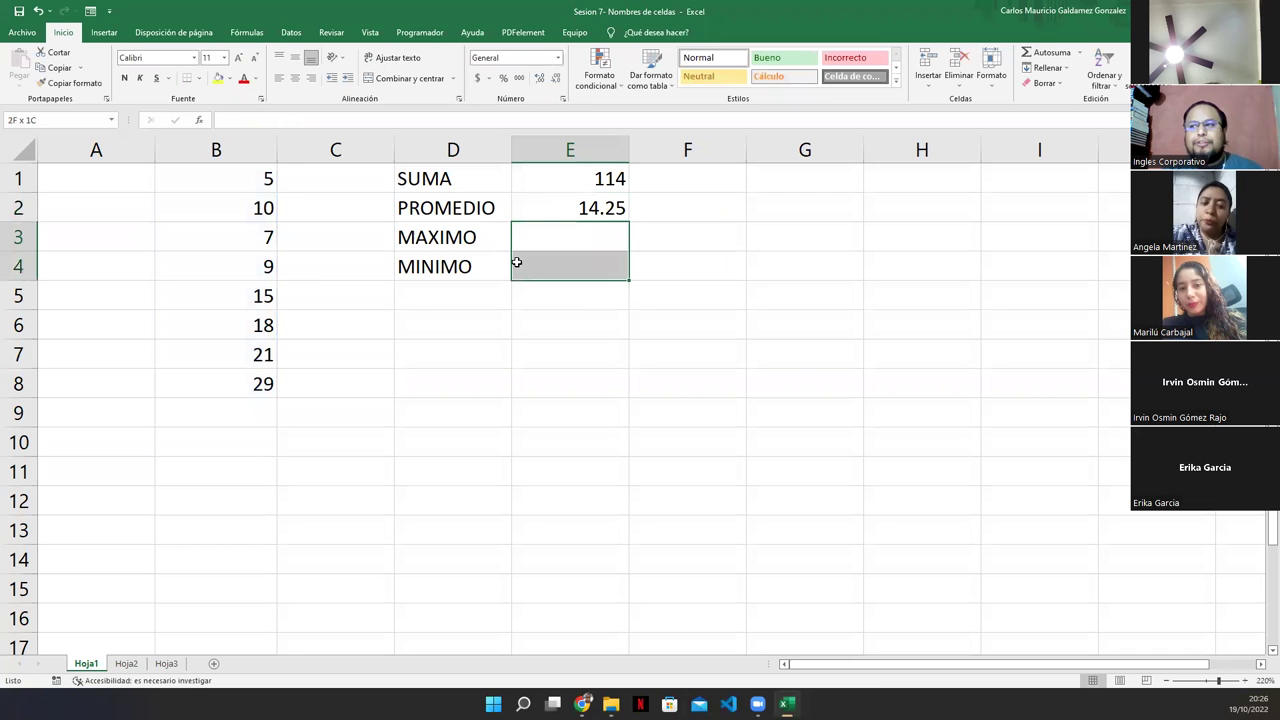
click(447, 237)
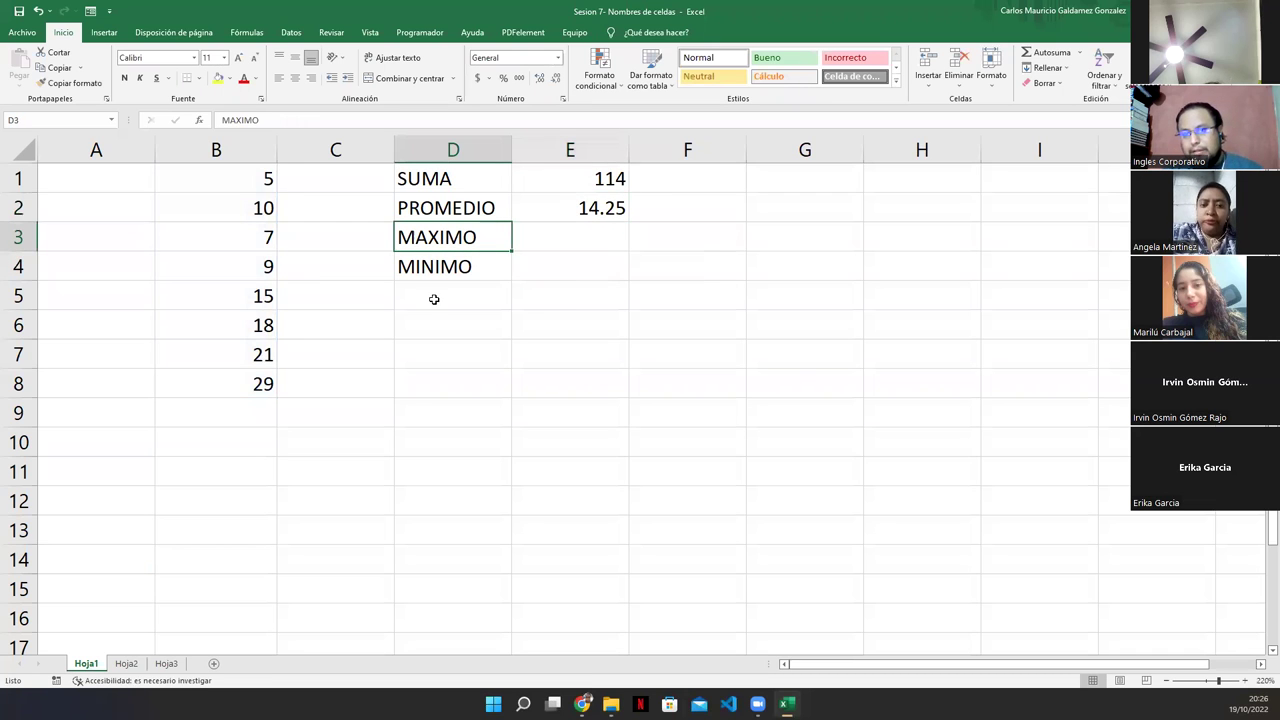
click(543, 209)
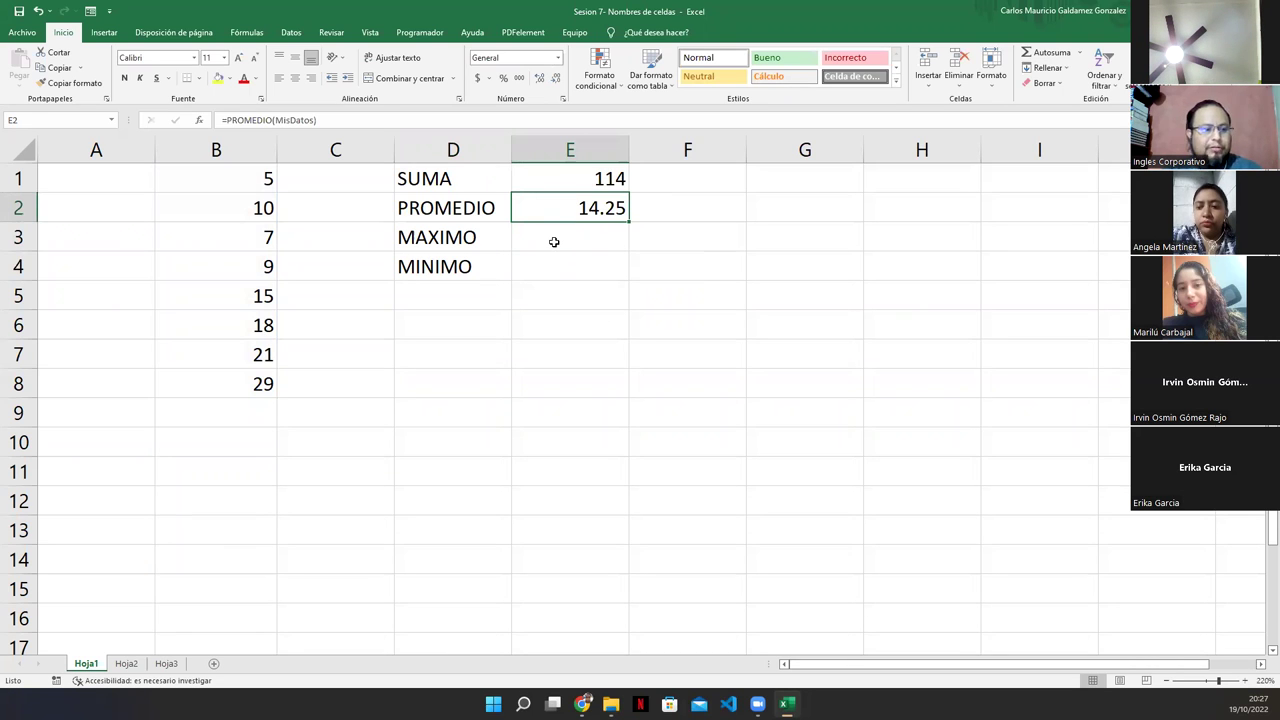
drag(554, 242, 551, 271)
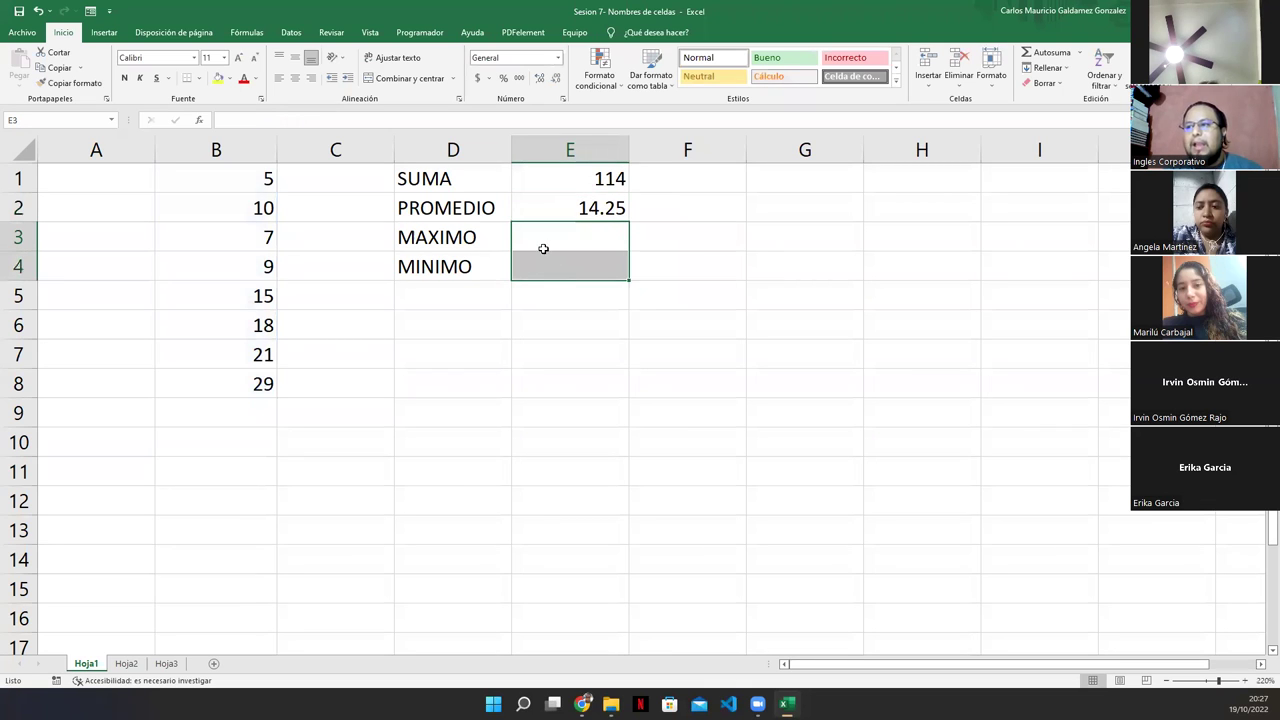
click(440, 234)
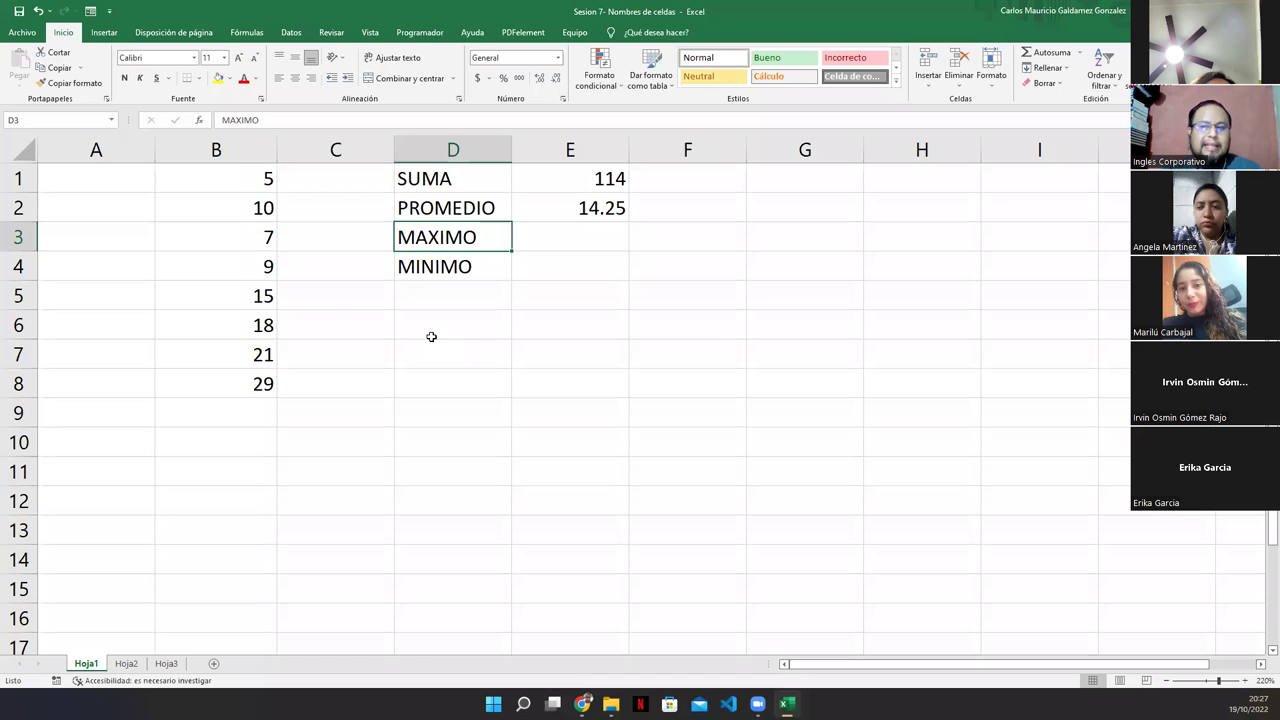
click(480, 268)
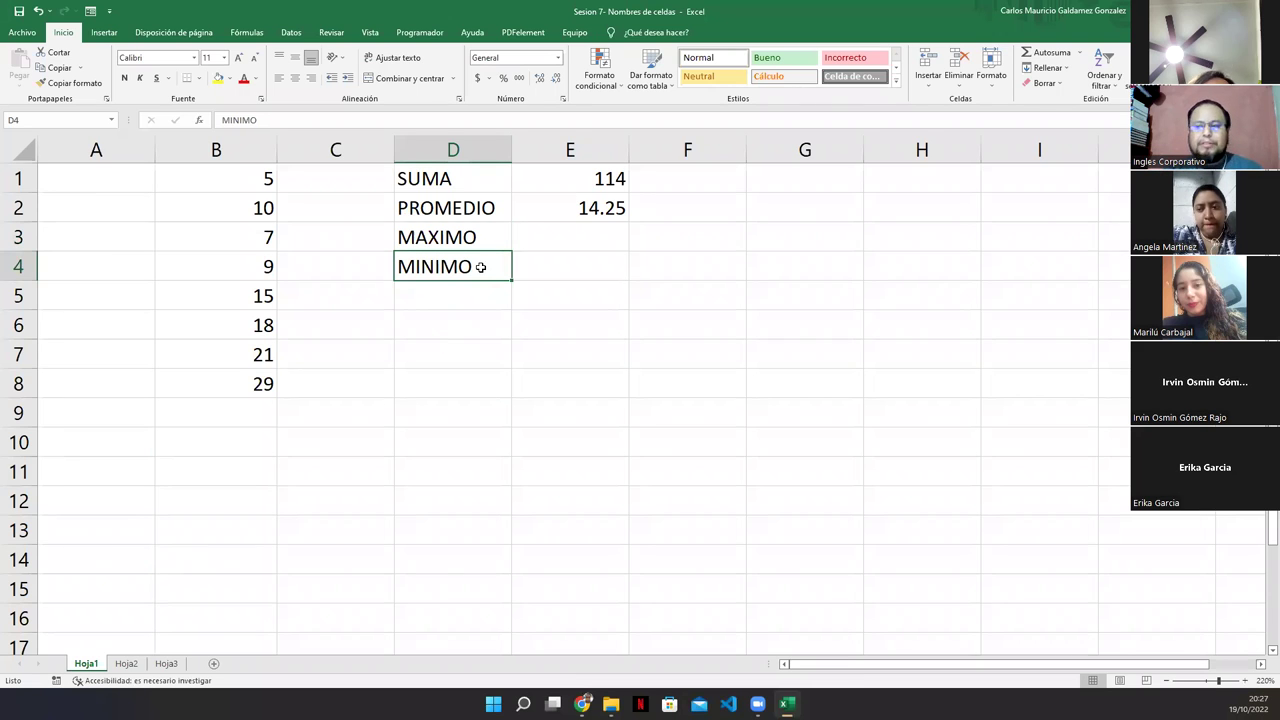
- Enter the formula =MAX(MisDatos) in cell E3 to find the largest value of the named range
click(516, 238)
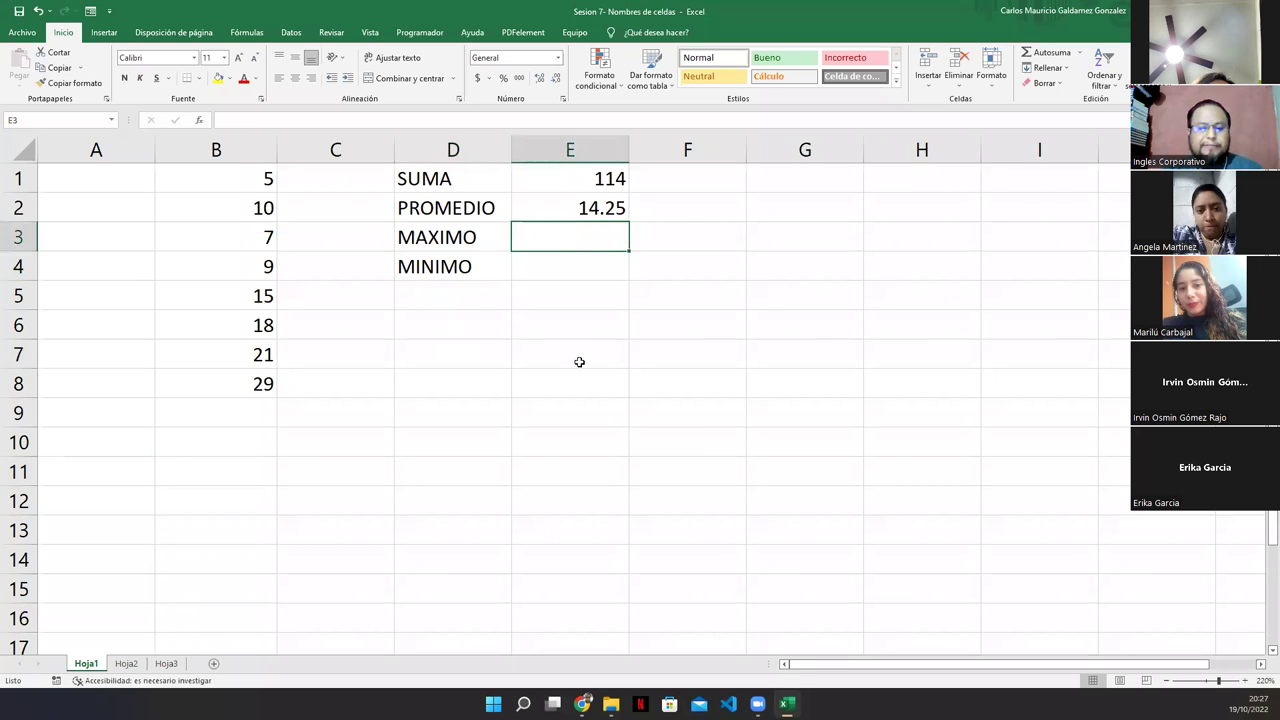
text(=)
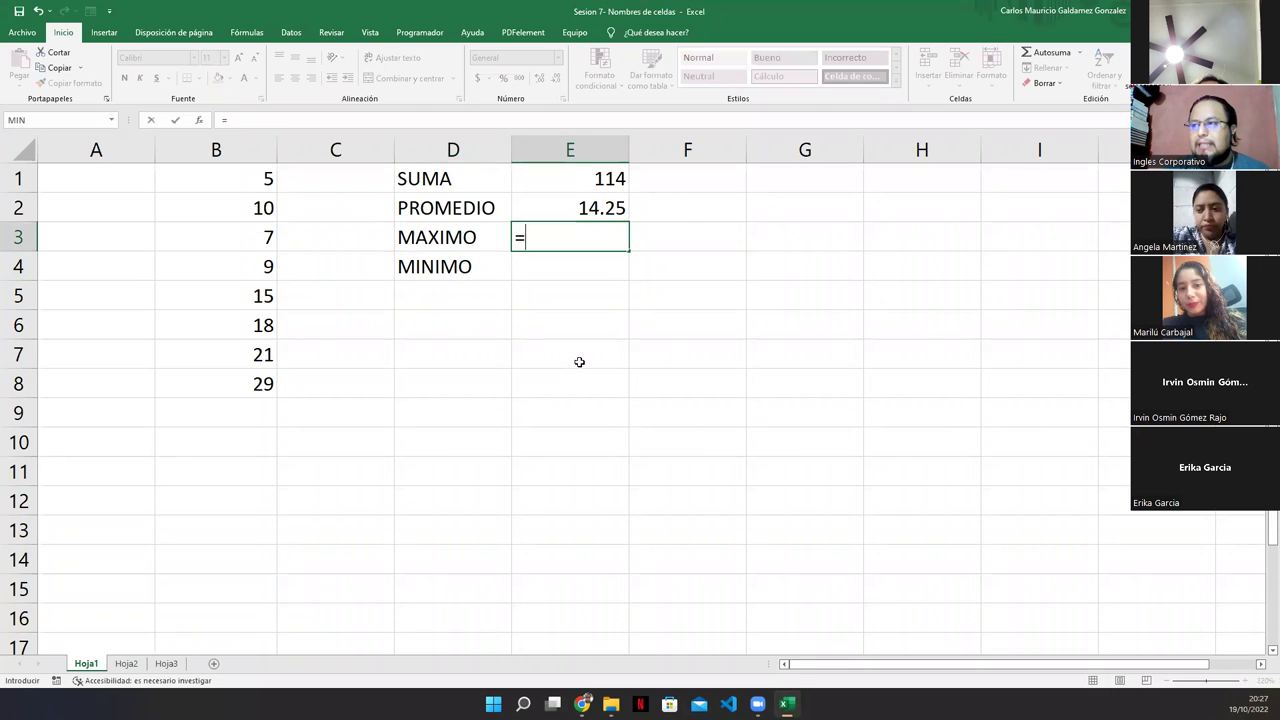
text(max()
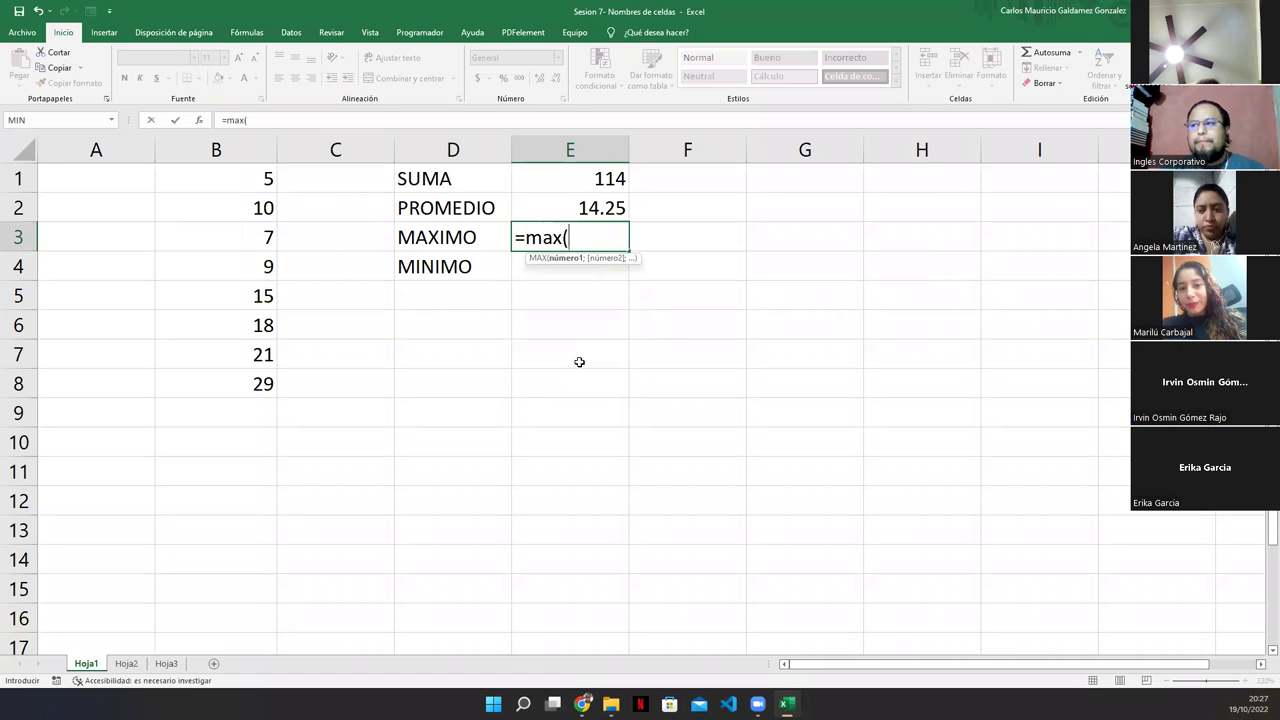
key(BackSpace)
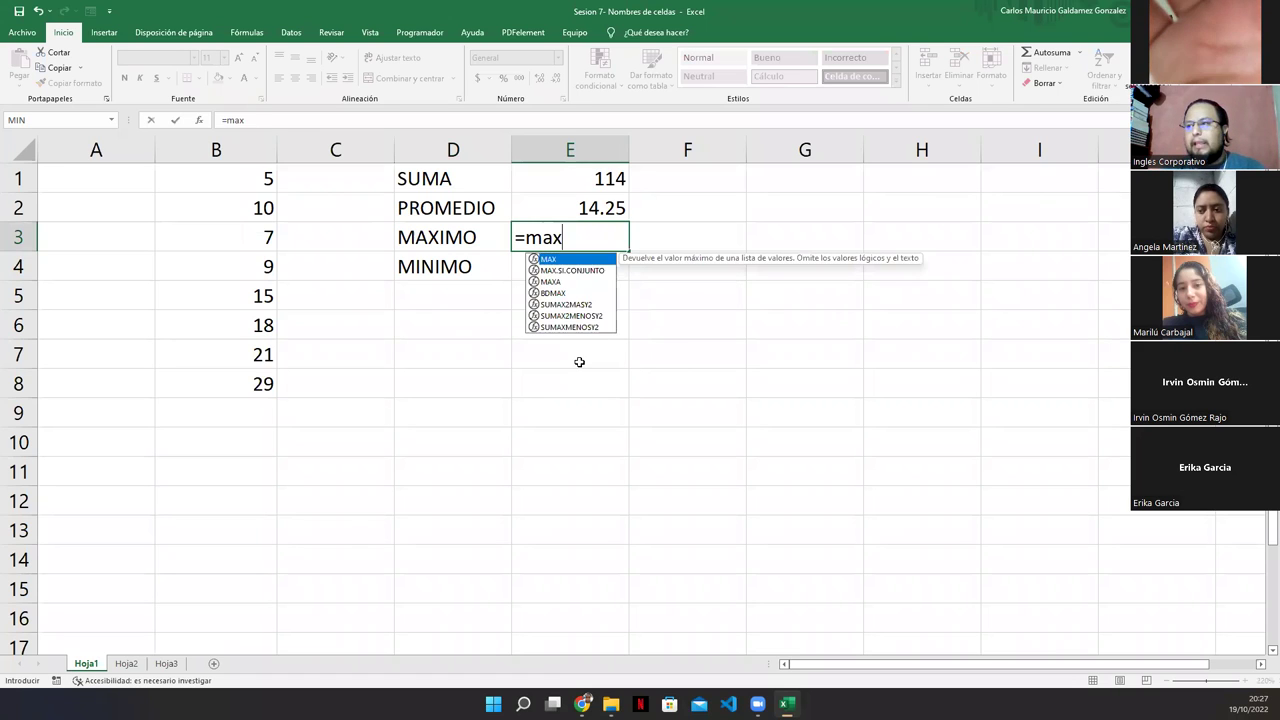
key(Tab)
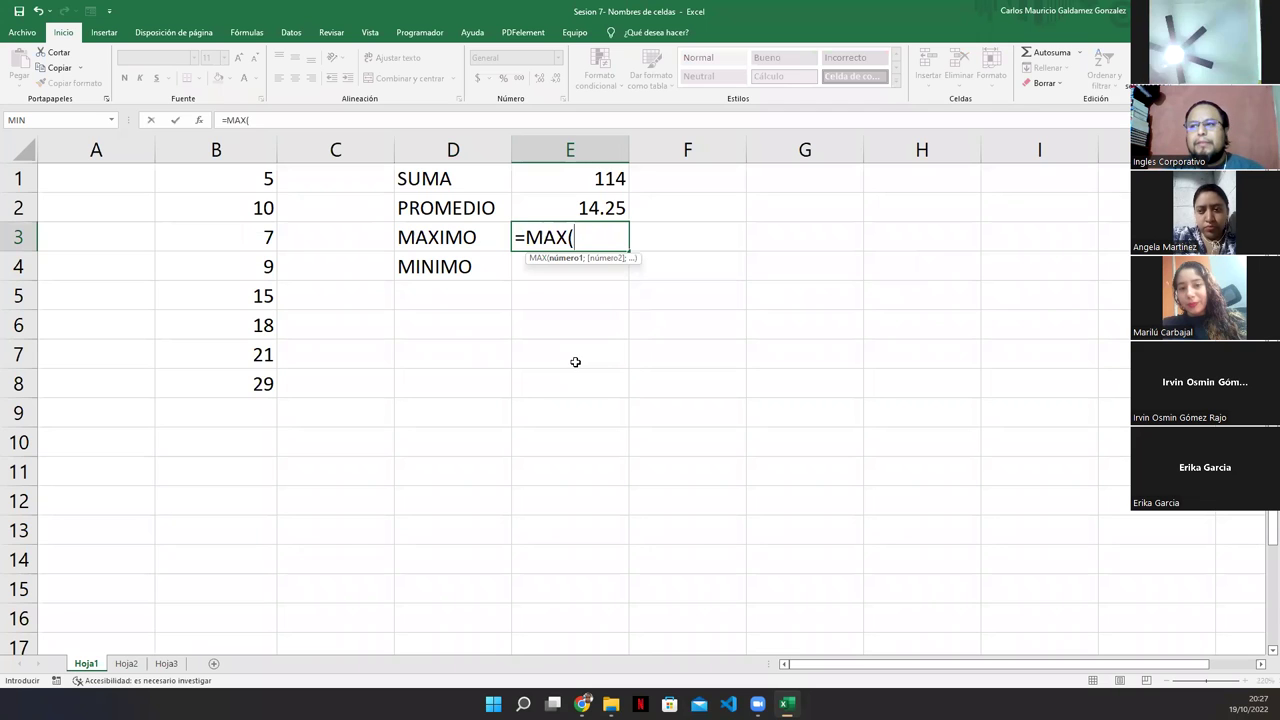
text(misd)
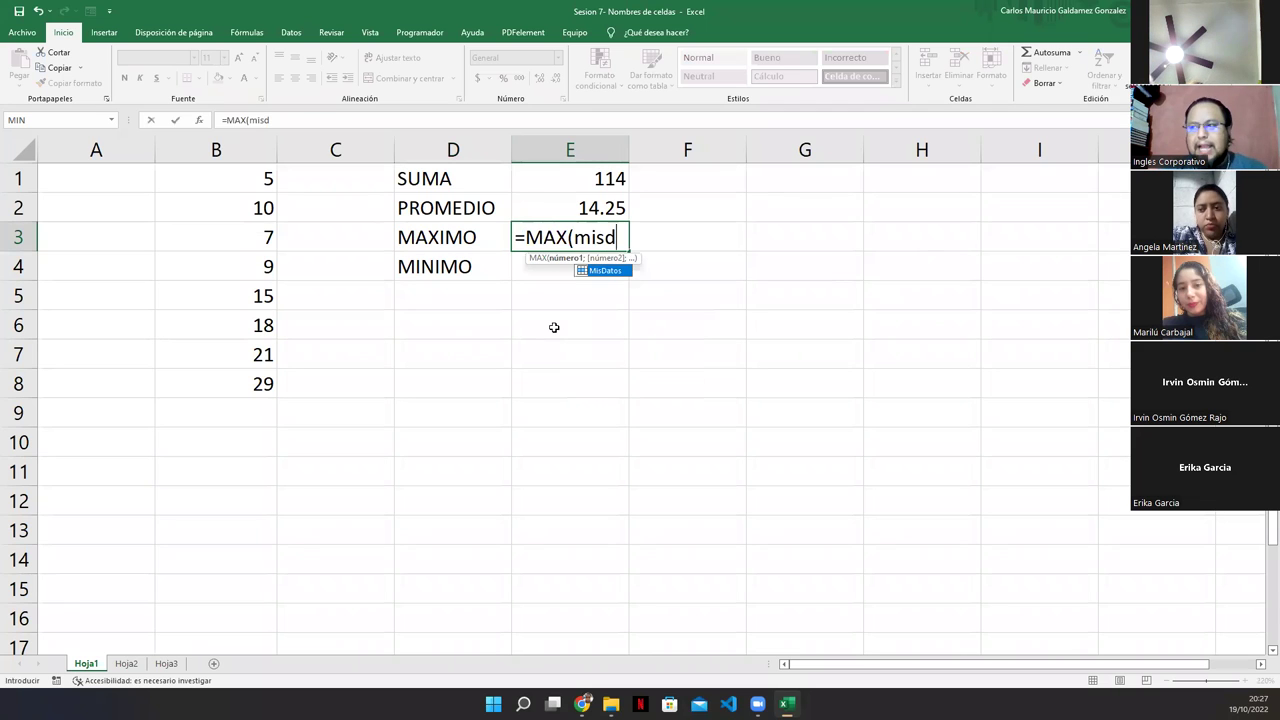
key(Tab)
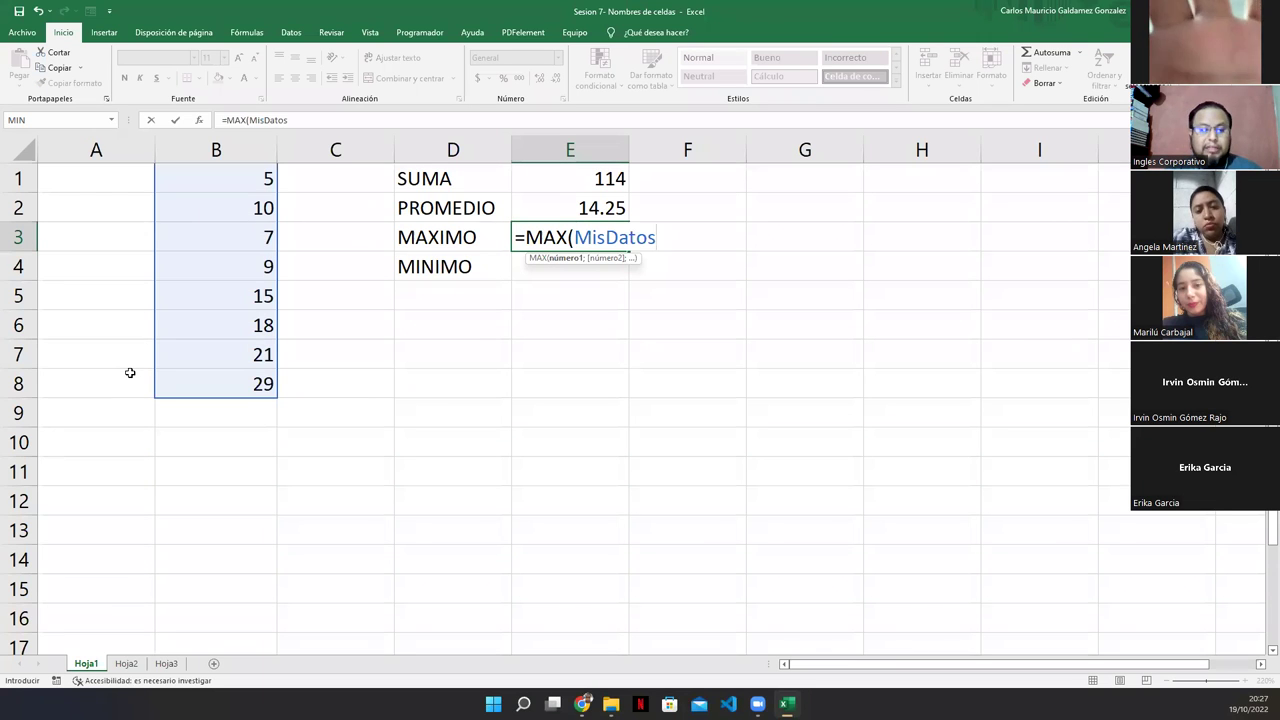
text())
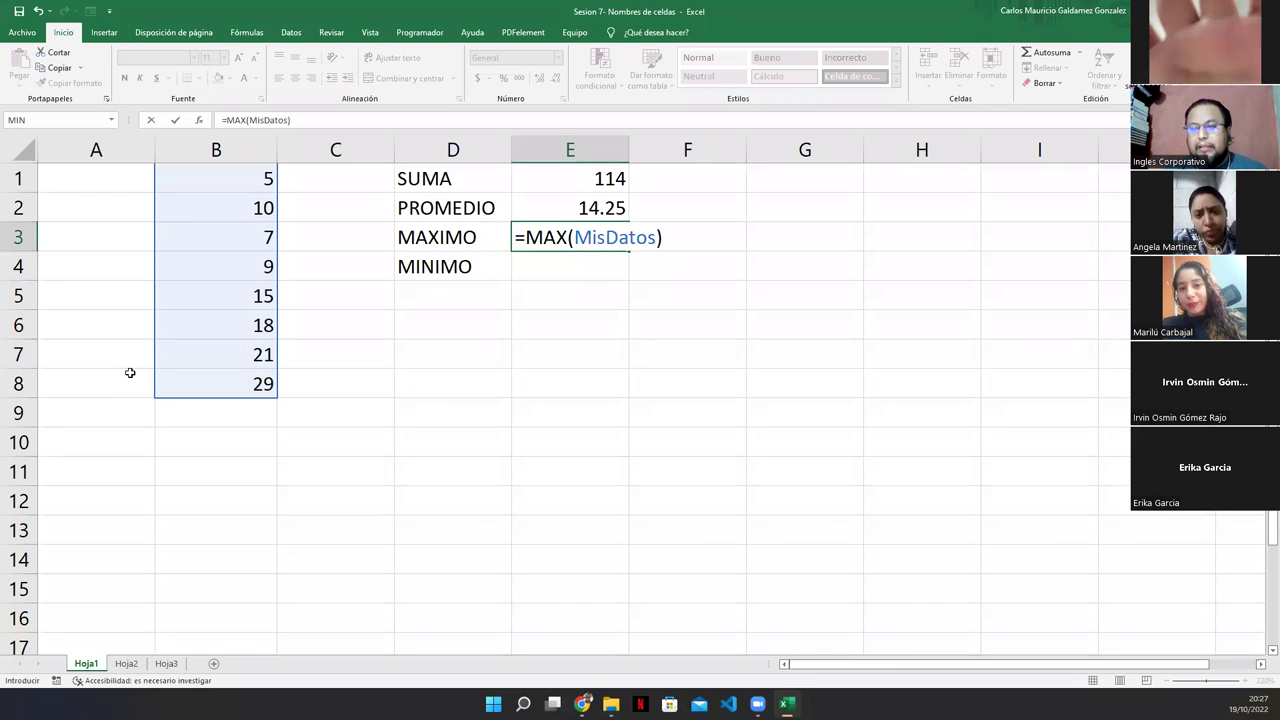
key(Return)
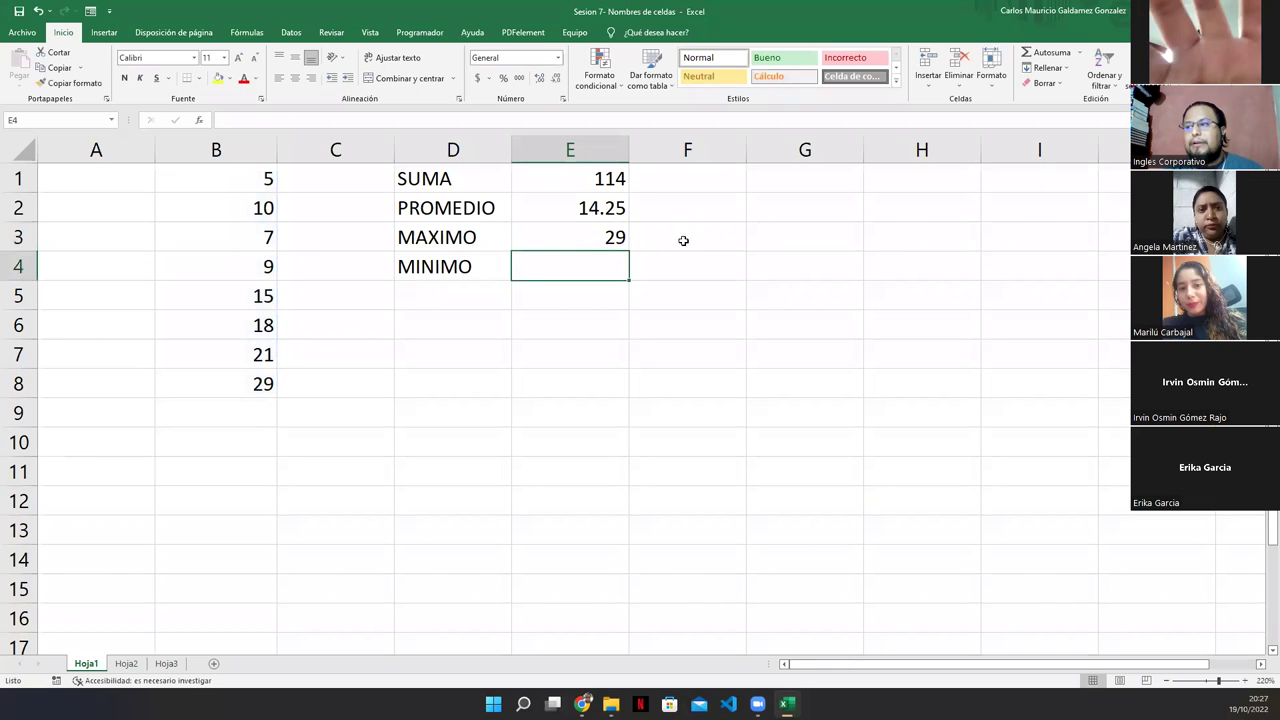
click(571, 240)
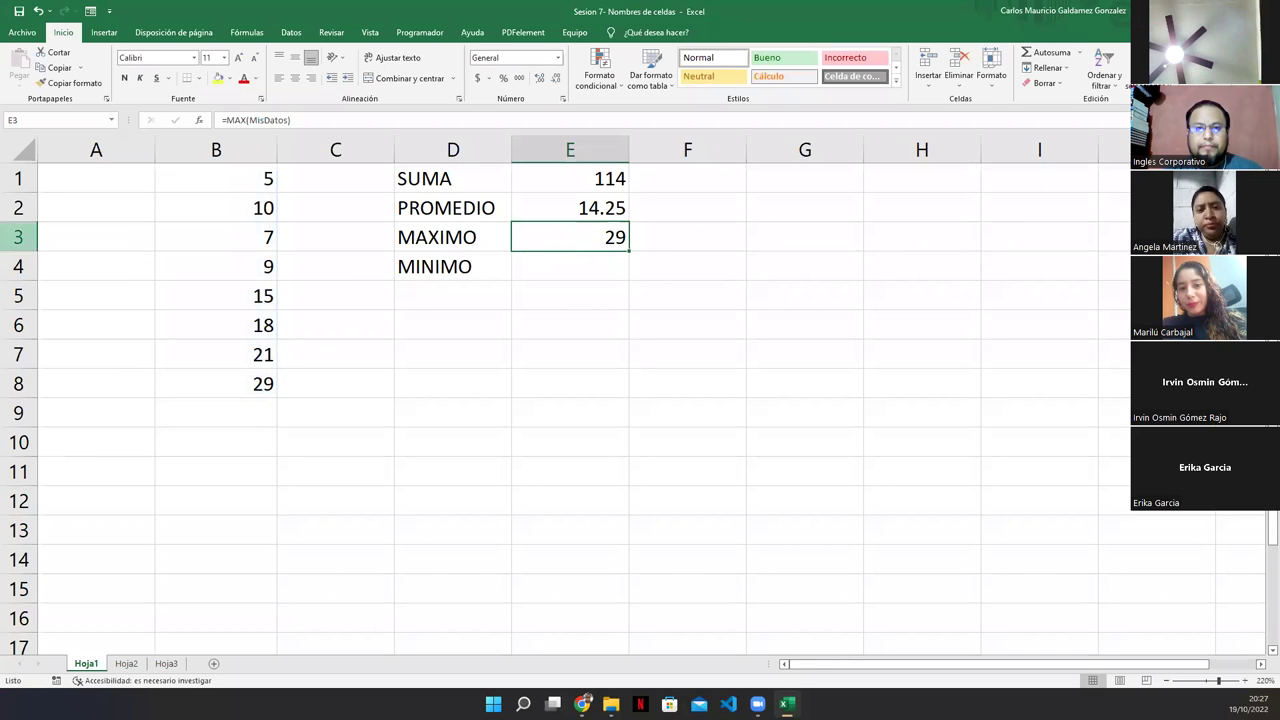
- Enter the formula =MIN(MisDatos) in cell E4 to find the smallest value of the named range
key(alt+Tab)
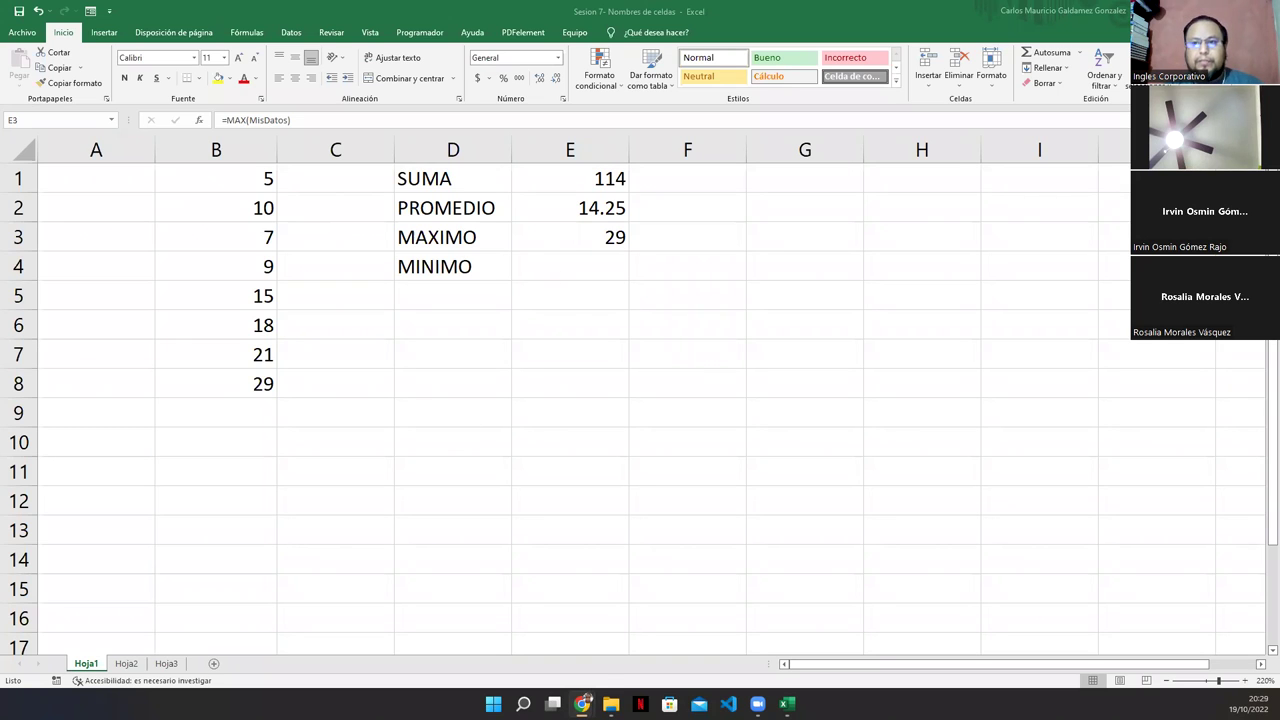
click(570, 266)
click(574, 236)
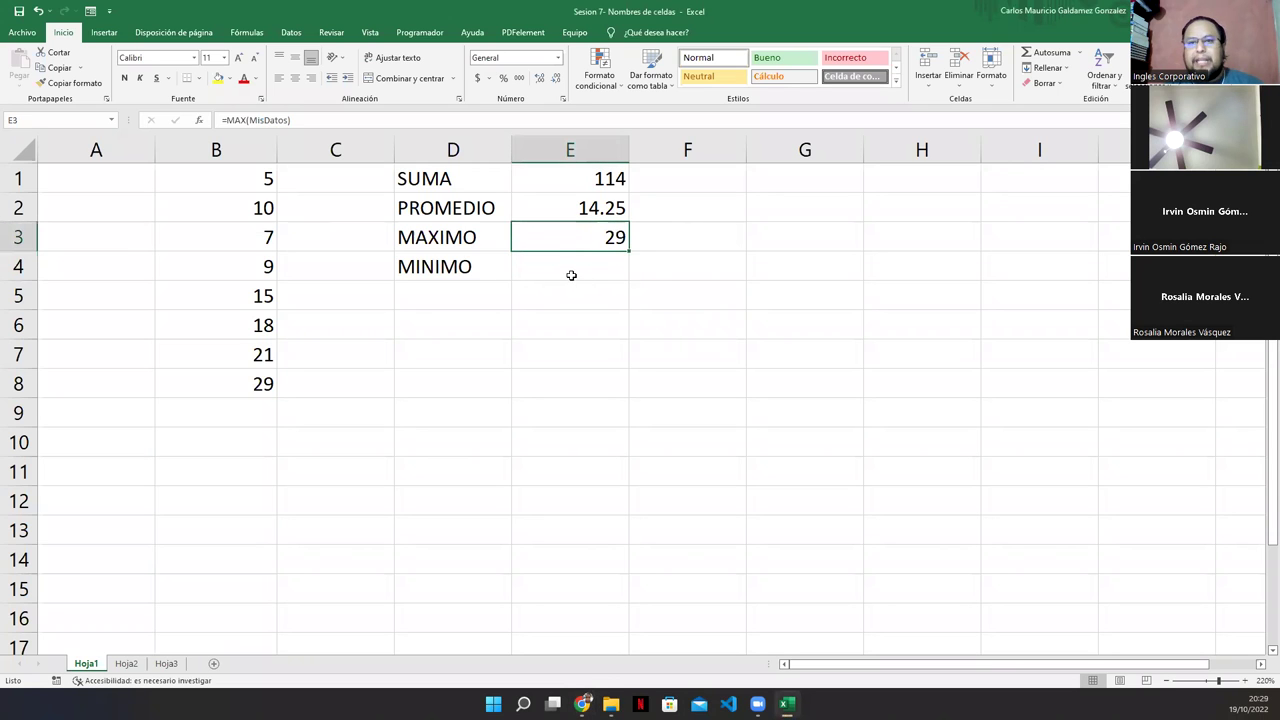
click(571, 275)
text(=min)
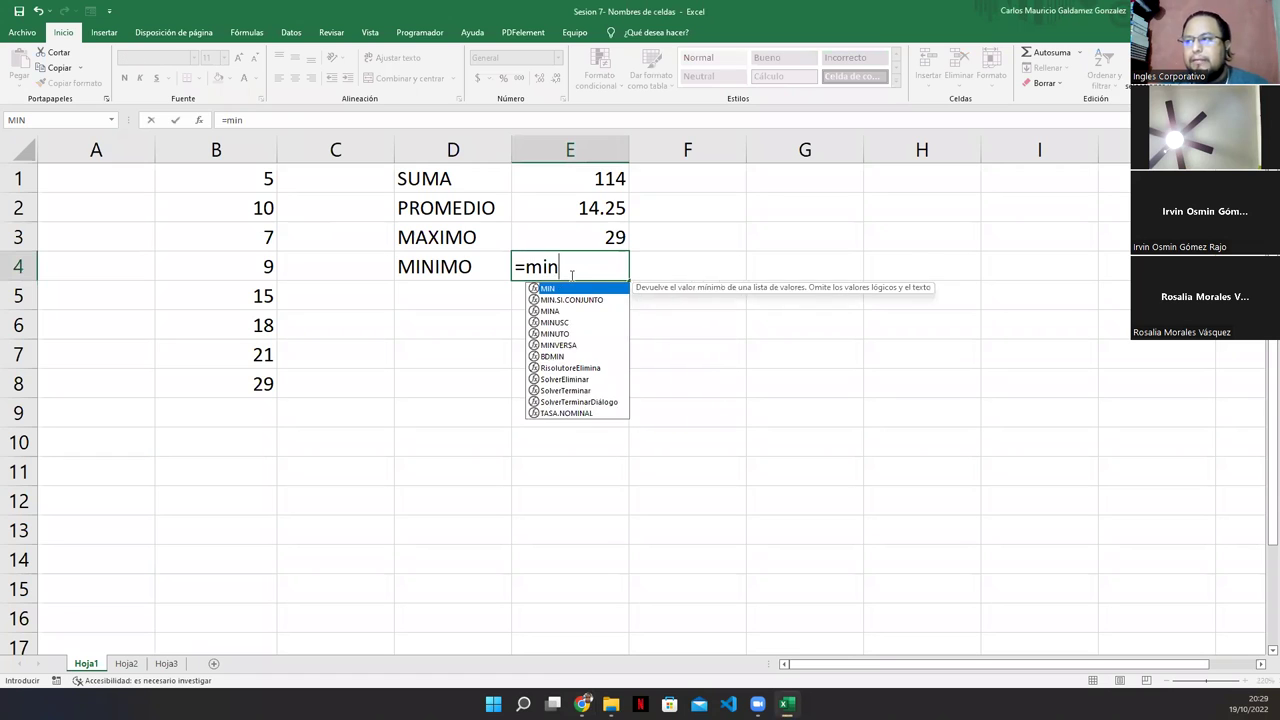
key(Tab)
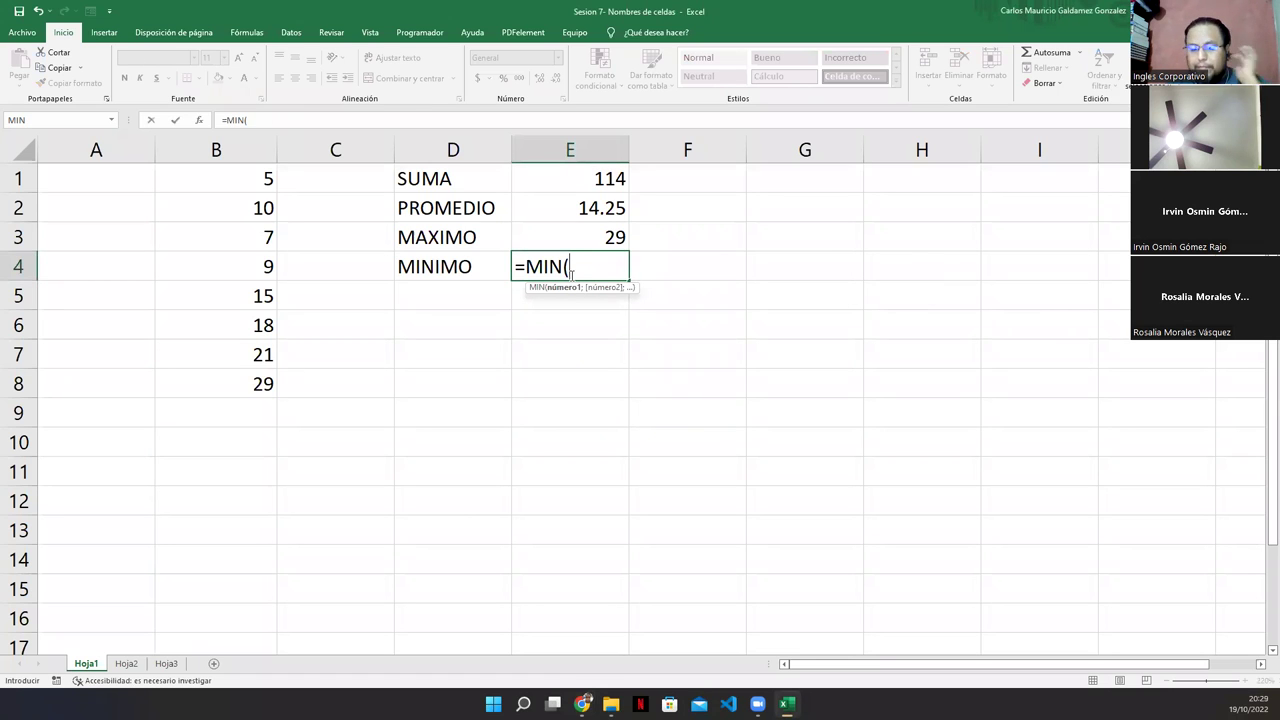
text(misda)
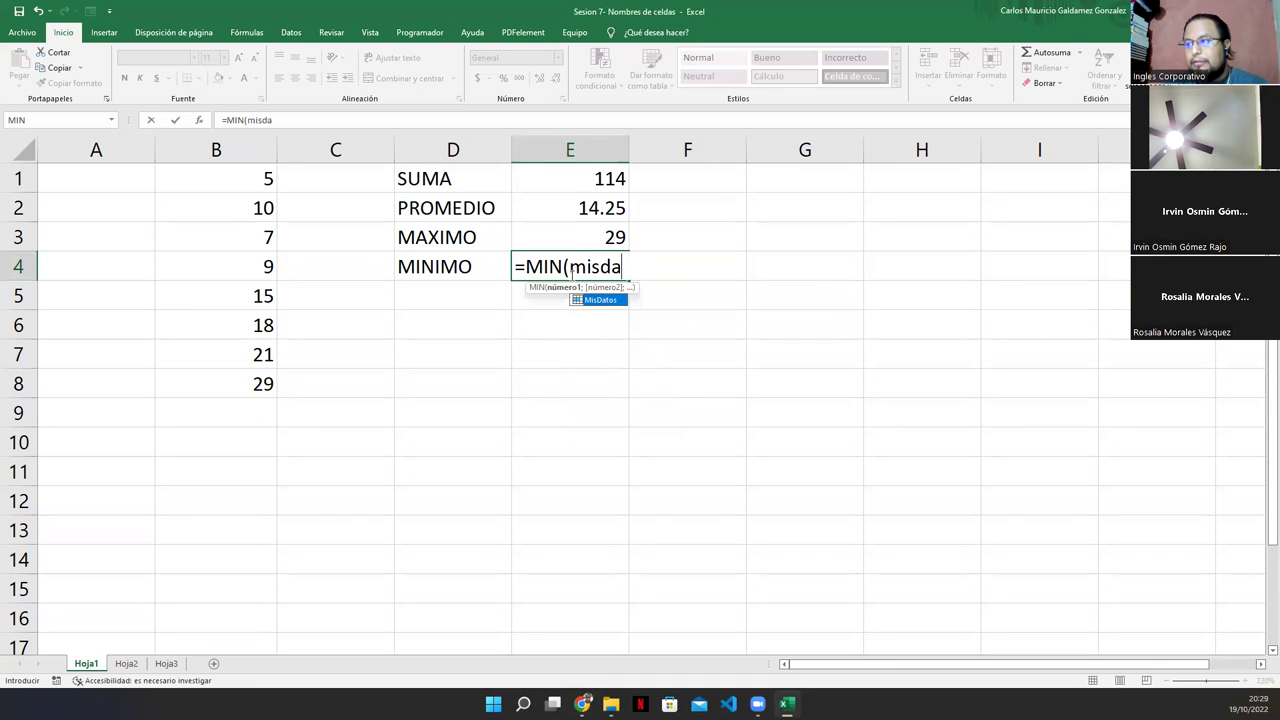
key(Tab)
text())
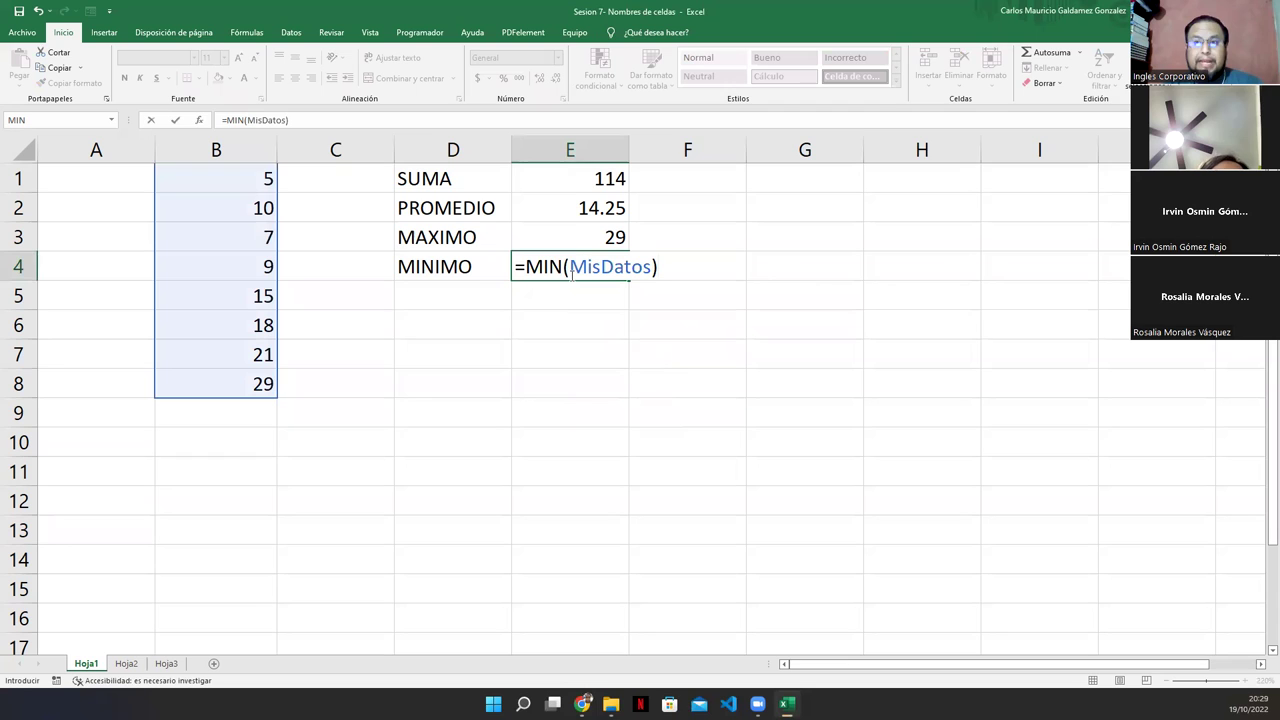
key(Return)
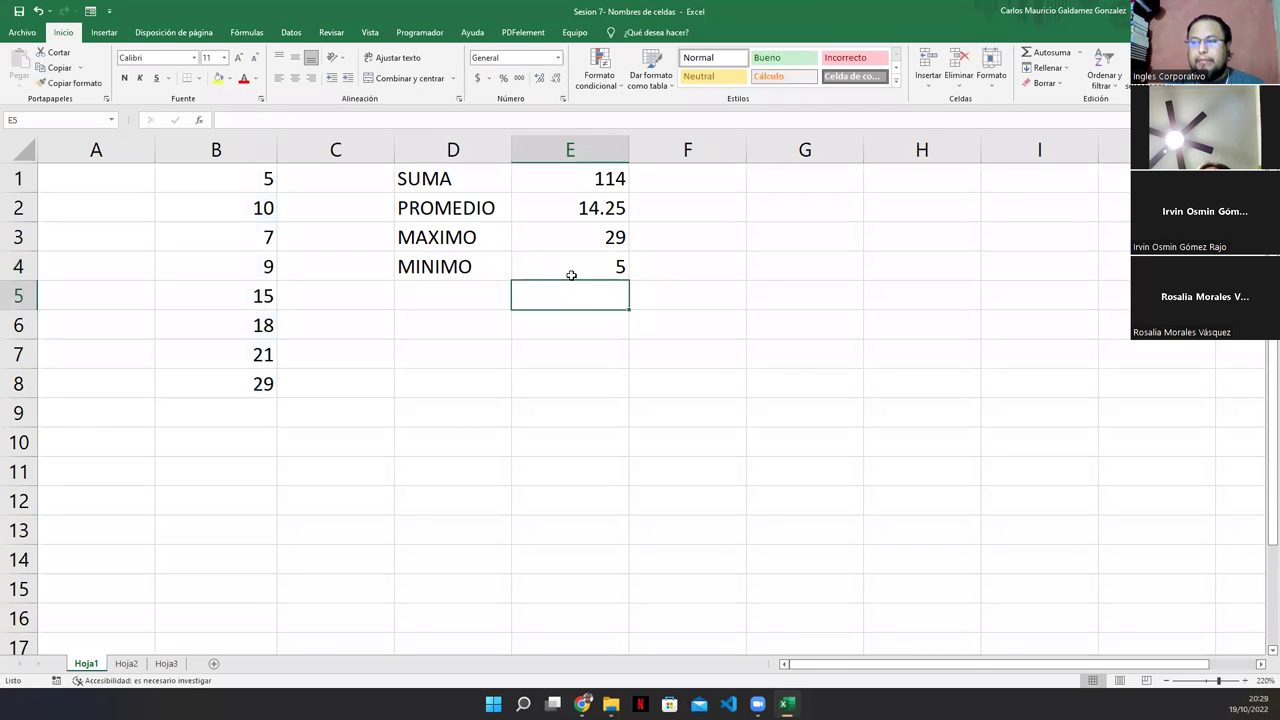
- Review the formulas in E1:E4 against the named range B1:B8, checking how each one refers to MisDatos
click(570, 275)
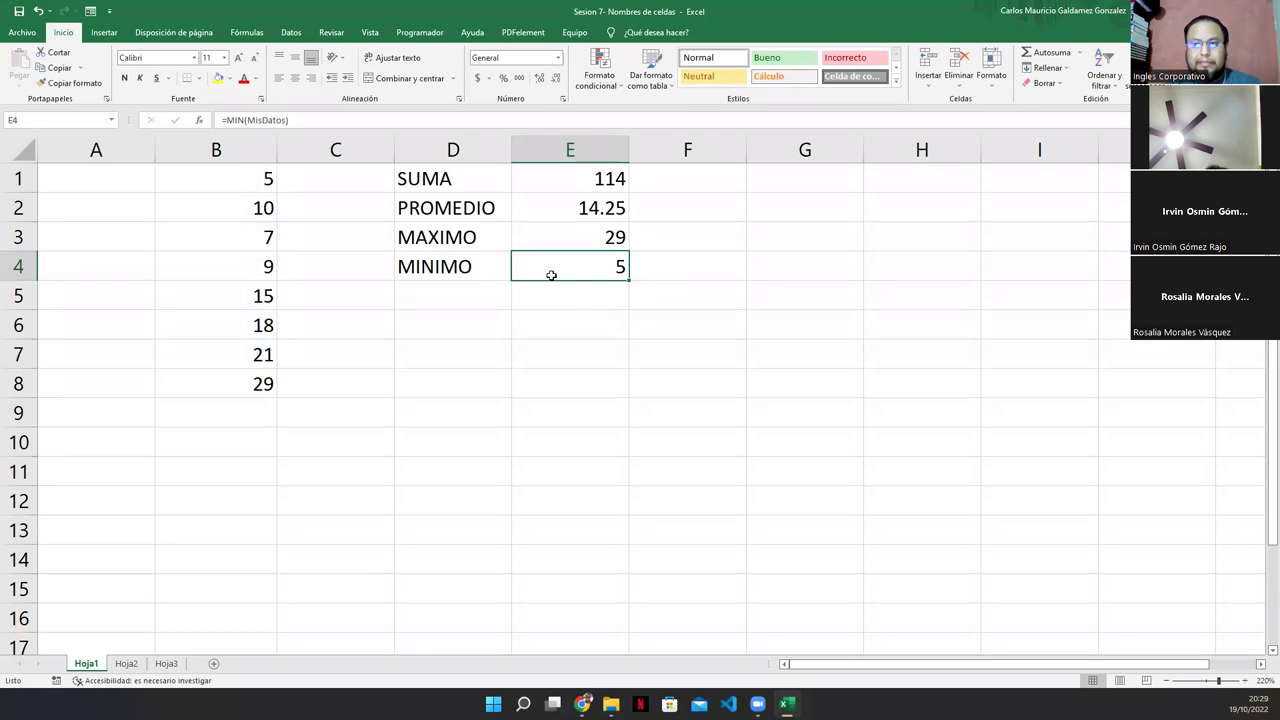
drag(552, 275, 545, 182)
shift+click(566, 246)
click(570, 261)
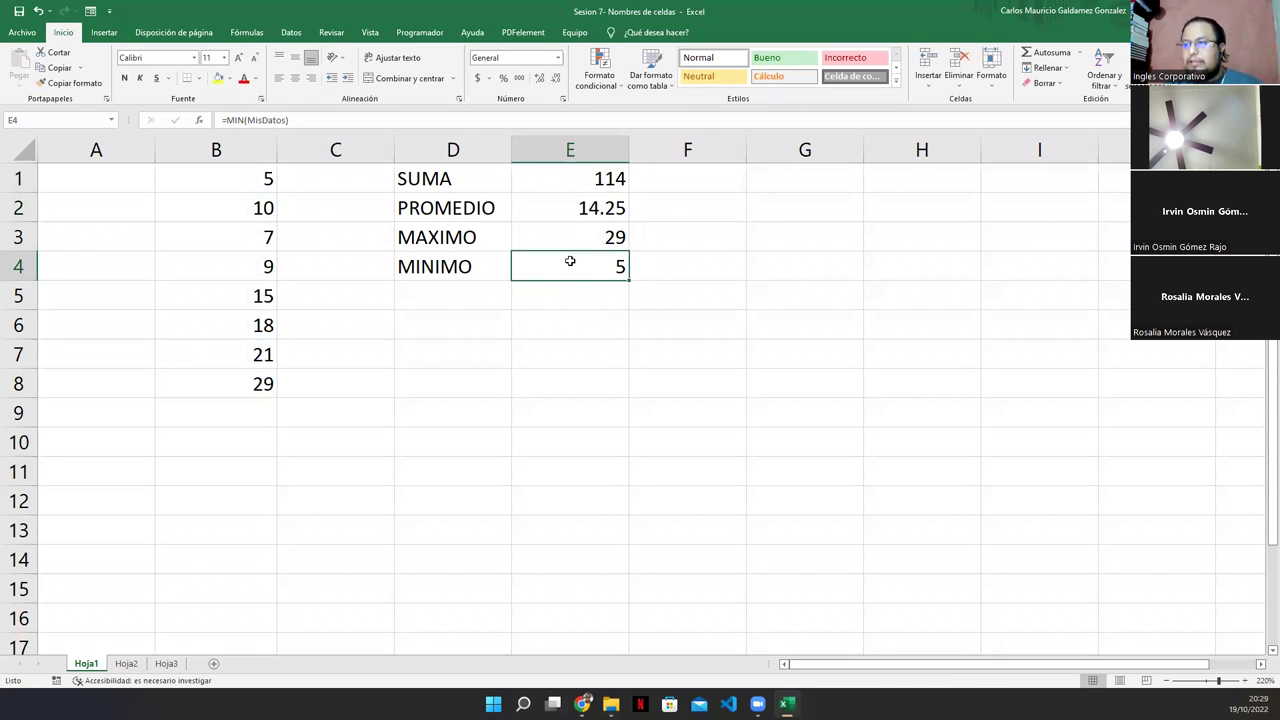
click(580, 182)
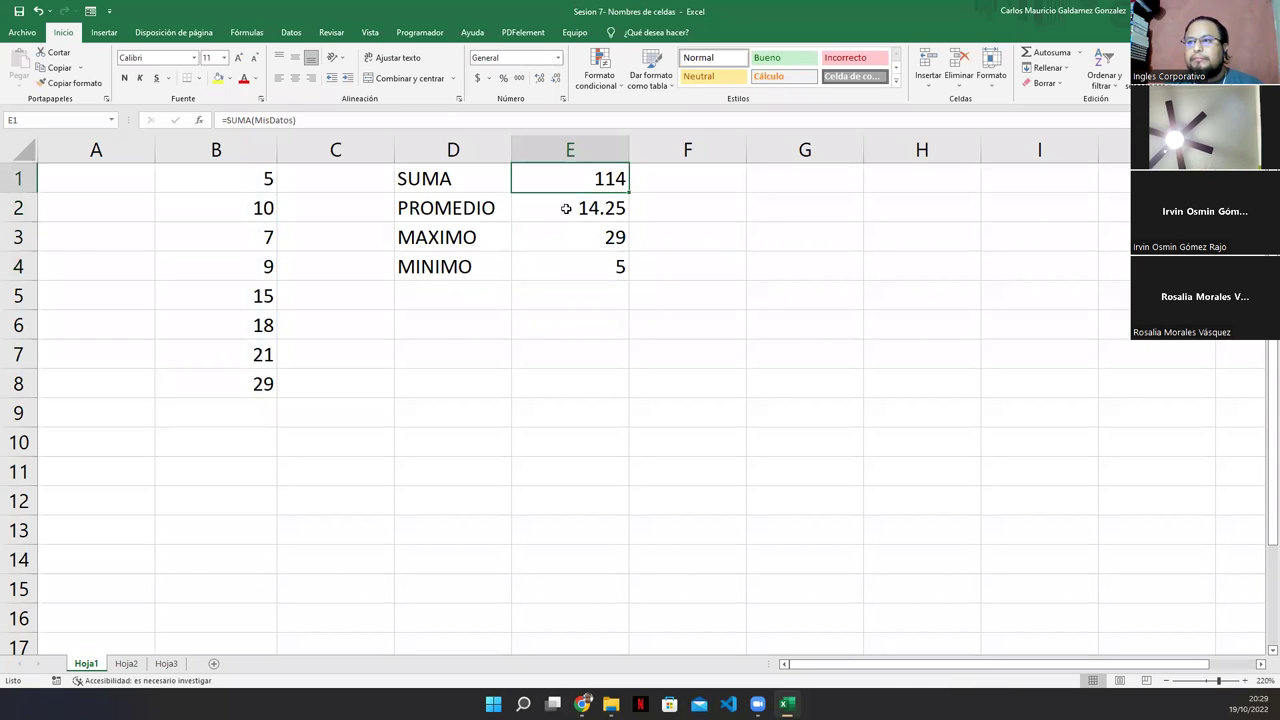
click(250, 120)
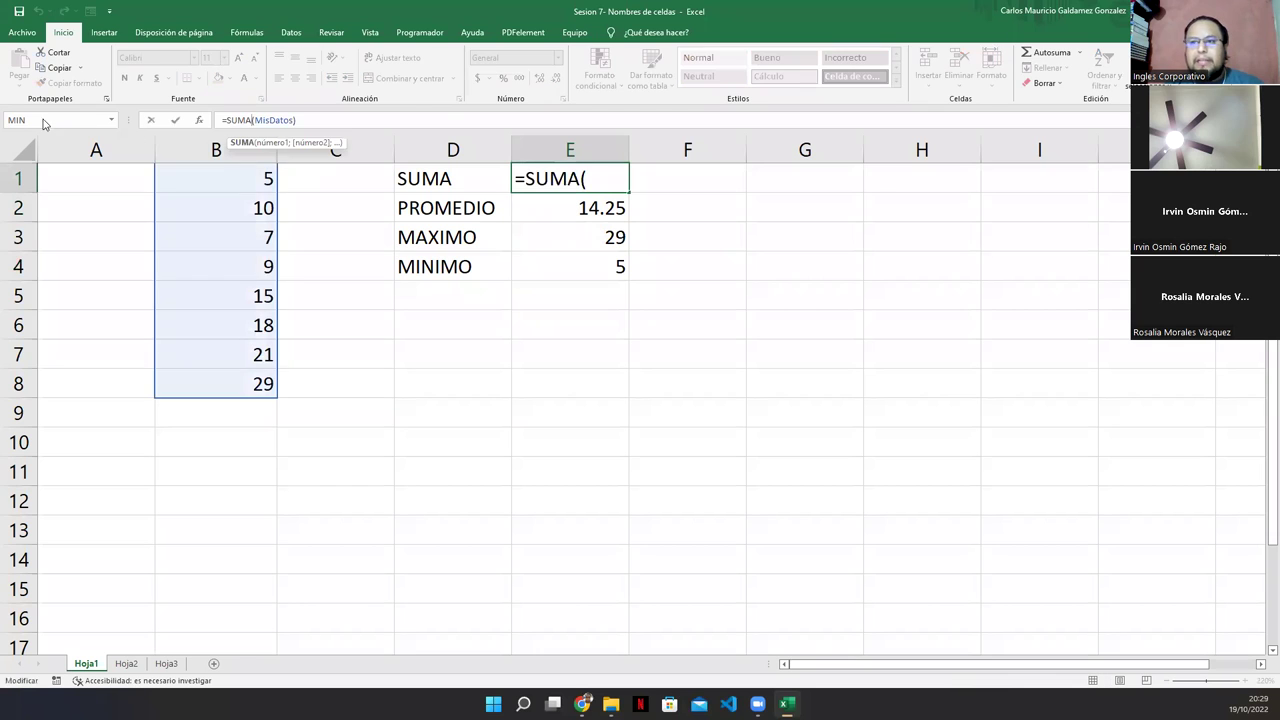
click(236, 262)
drag(215, 178, 205, 385)
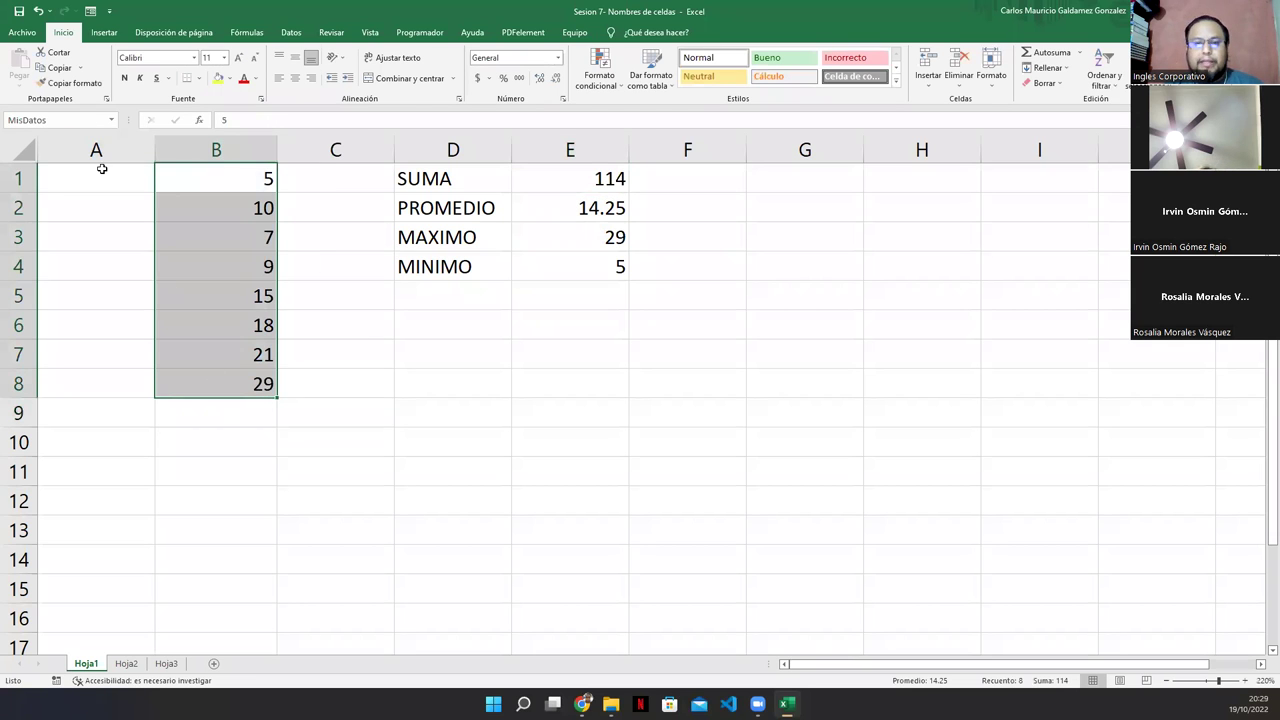
click(256, 292)
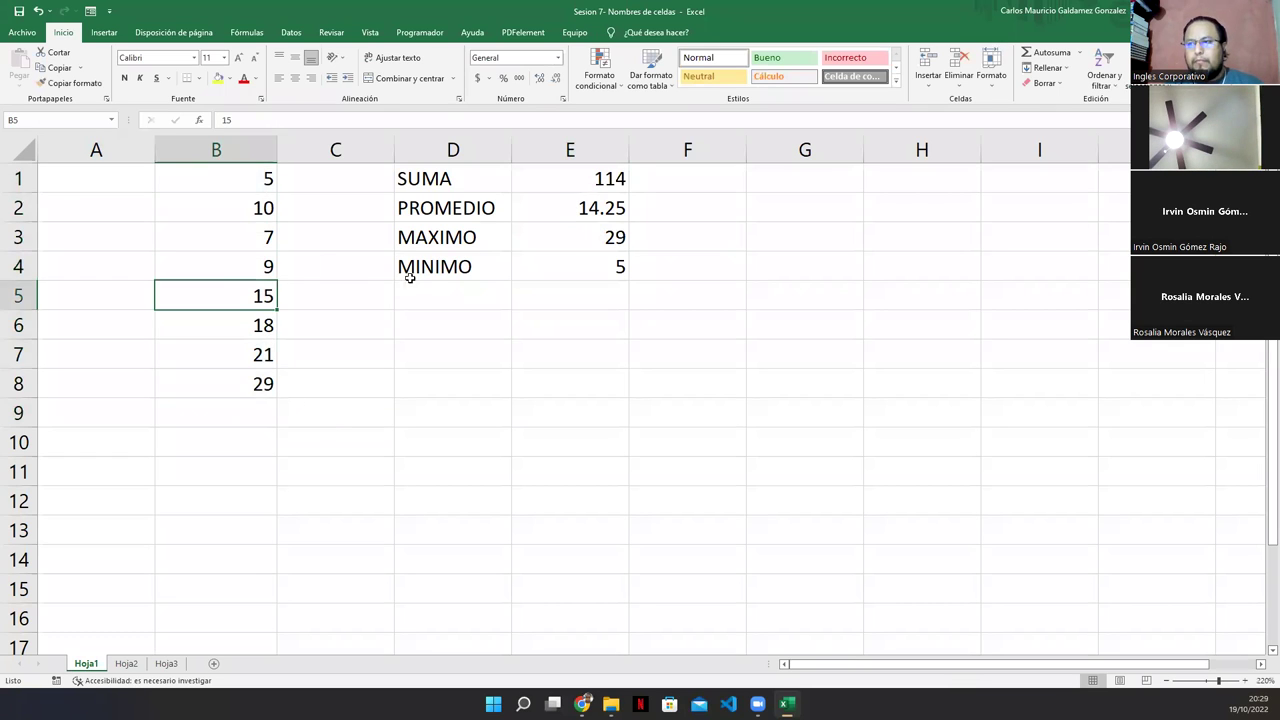
drag(565, 182, 566, 263)
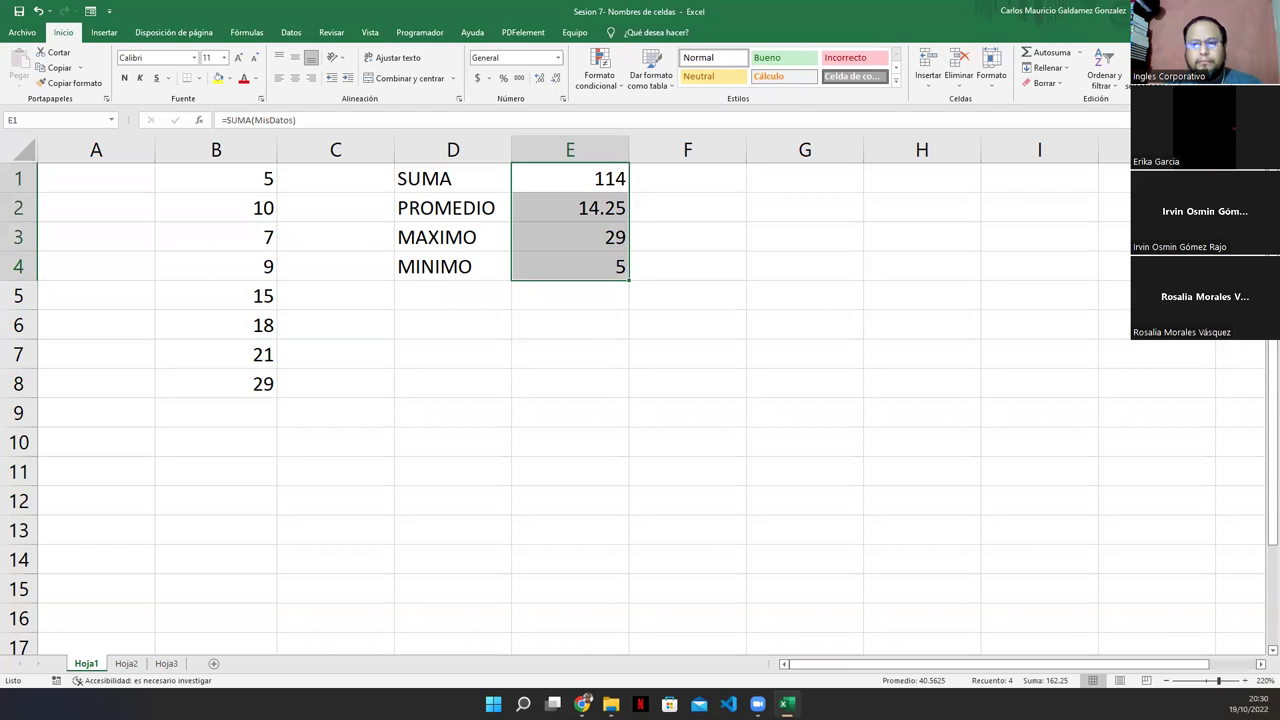
click(439, 310)
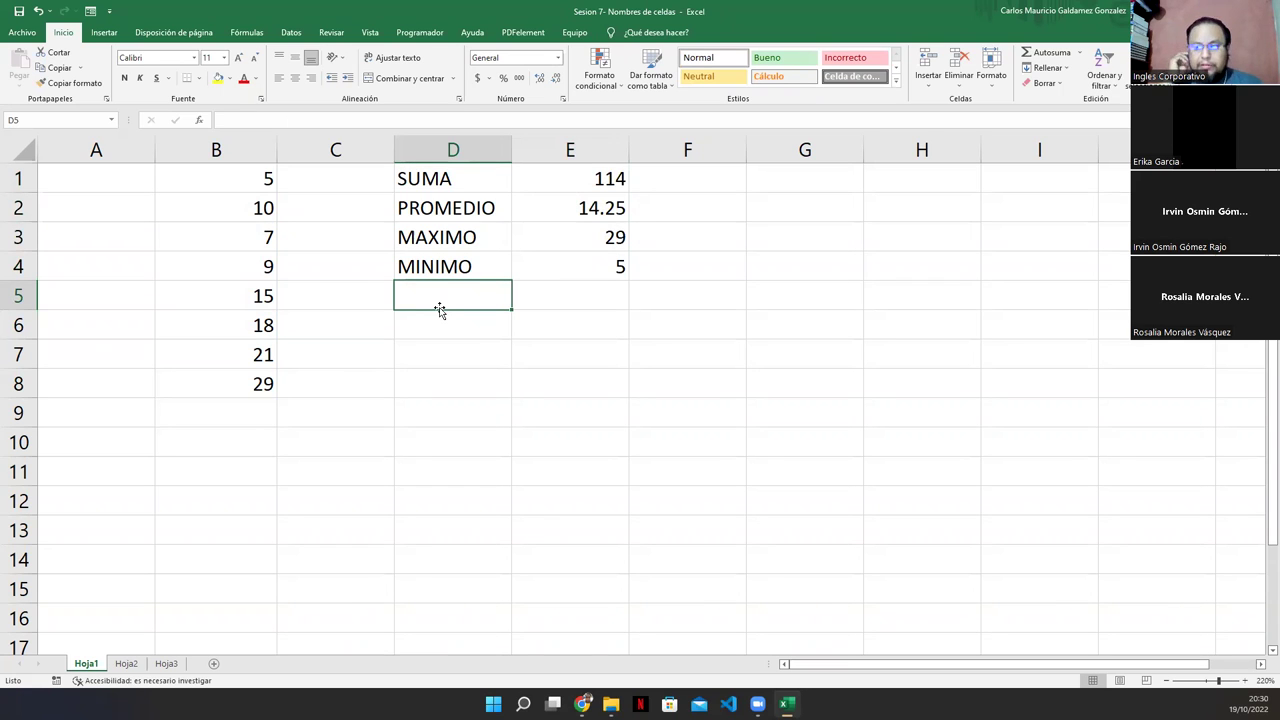
- Clear the grades in B7:H7 and B4:K4 on sheet Hoja2
click(134, 665)
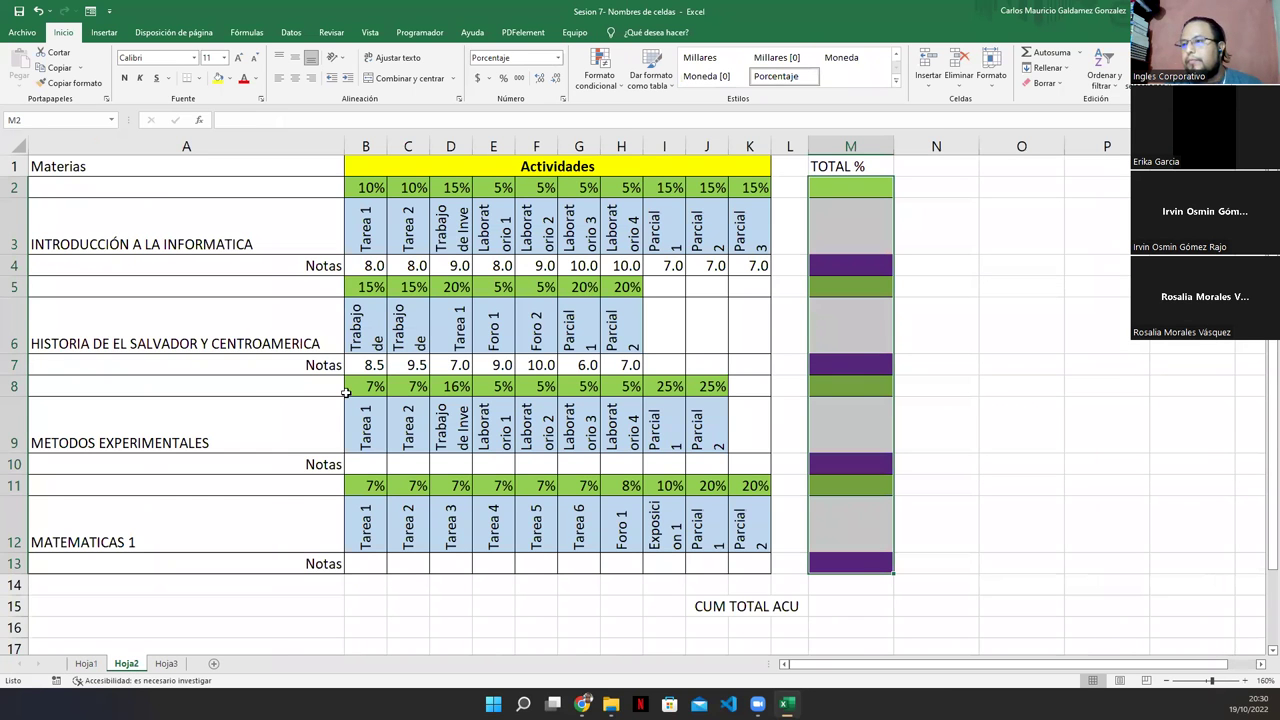
drag(370, 366, 623, 365)
key(Delete)
drag(360, 268, 737, 266)
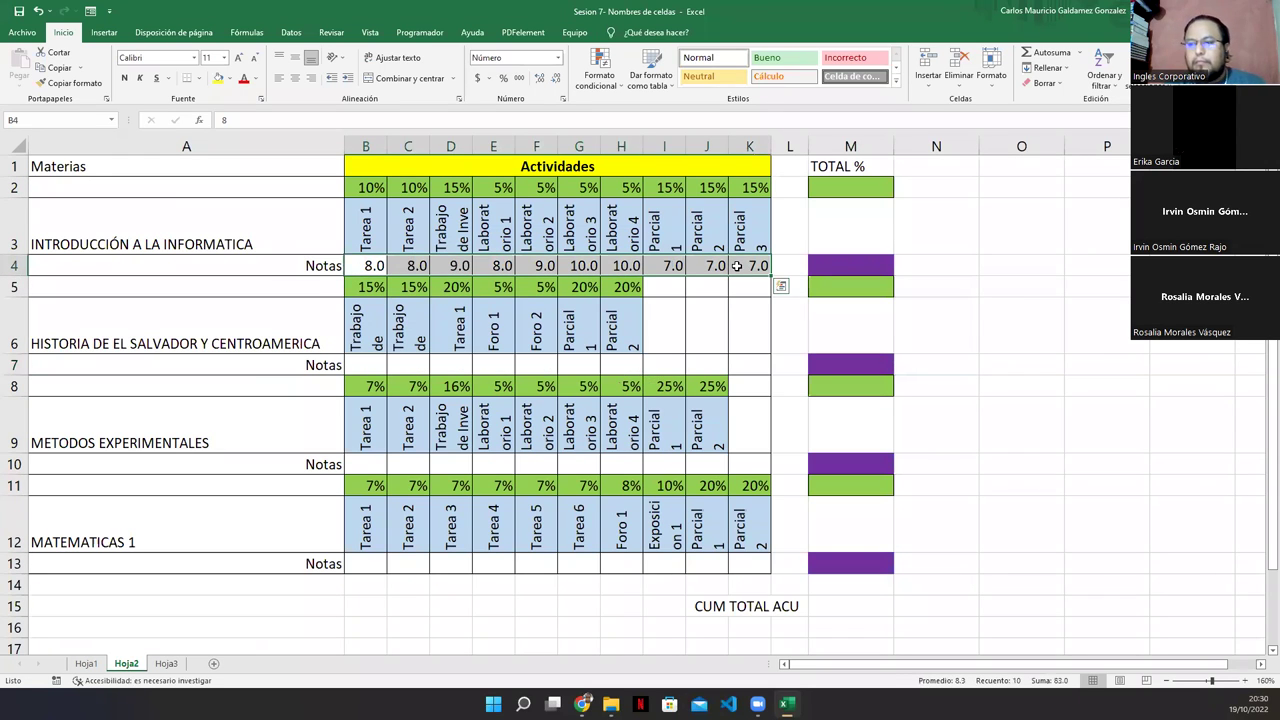
key(Delete)
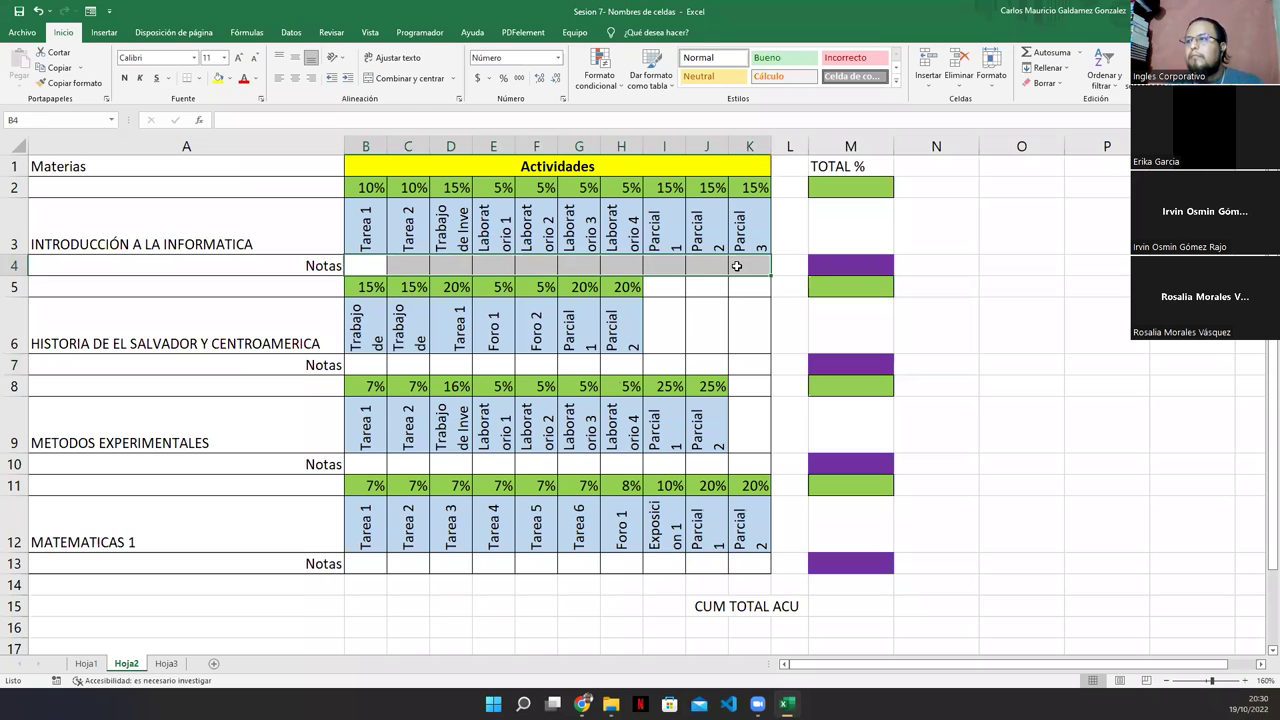
click(172, 666)
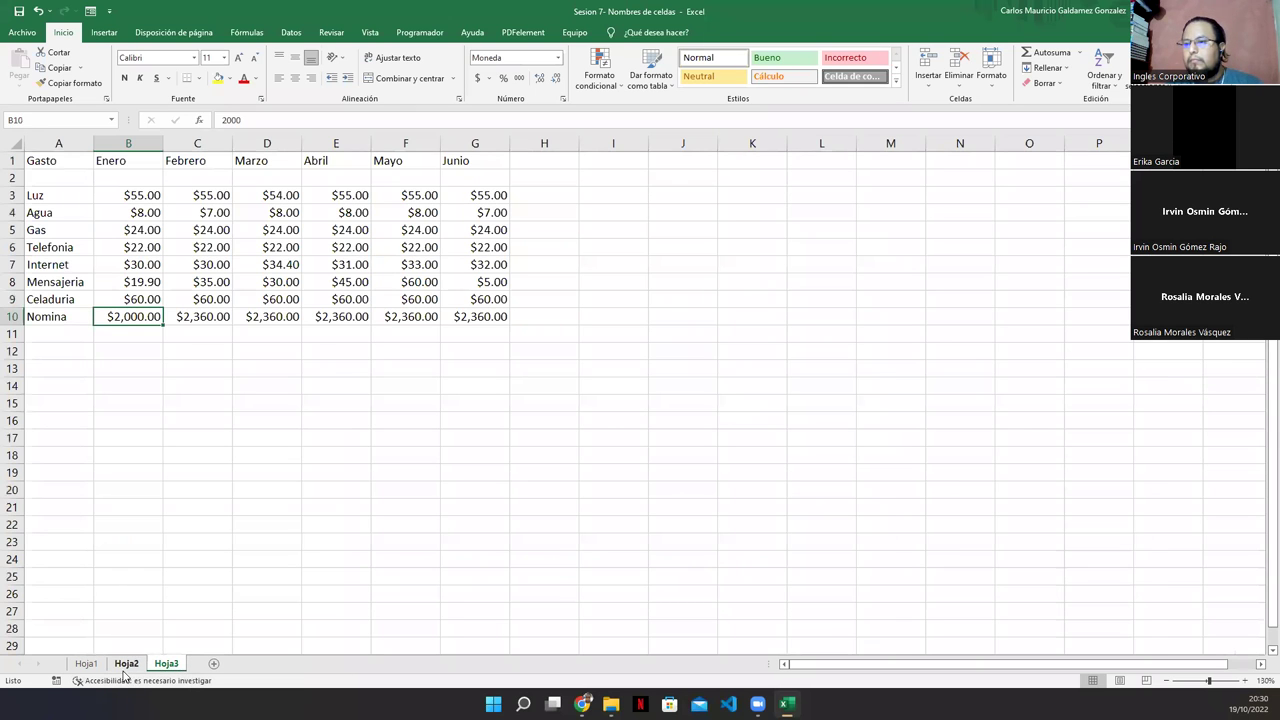
click(125, 666)
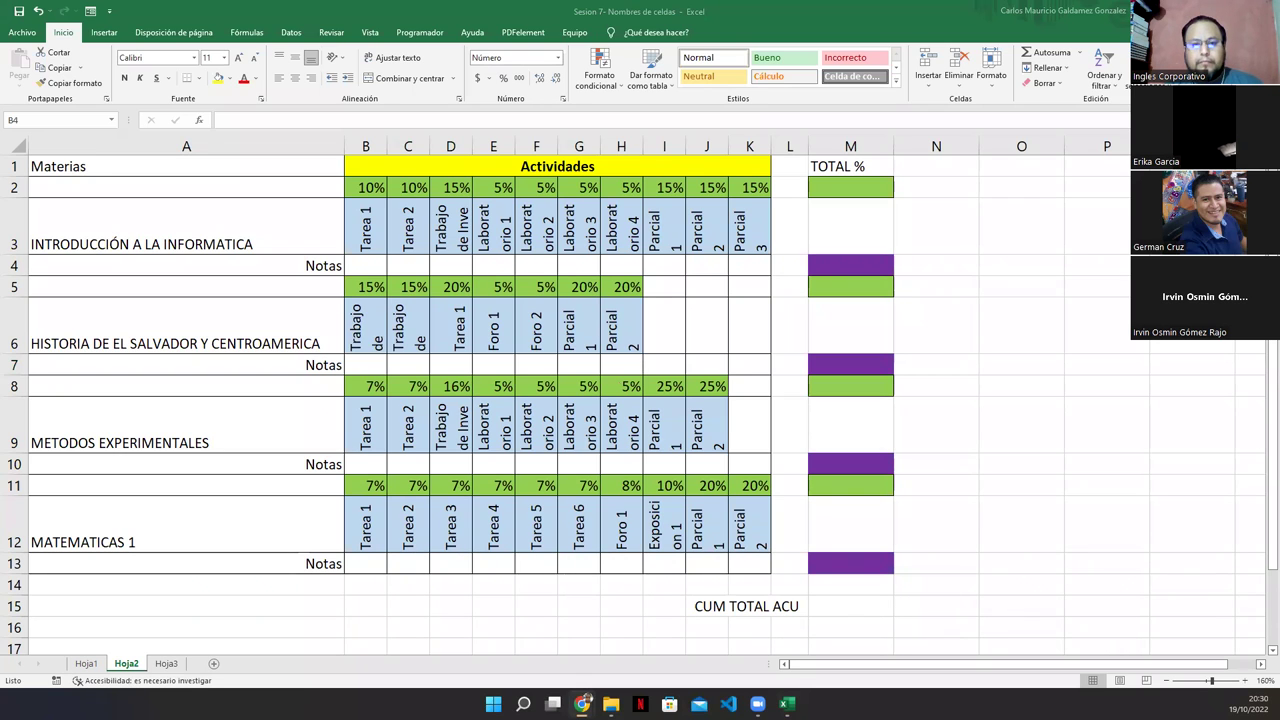
key(shift+Right)
key(shift+Right)
key(shift+Right)
key(shift+Right)
key(shift+Right)
key(shift+Right)
key(shift+Right)
key(shift+Right)
key(shift+Right)
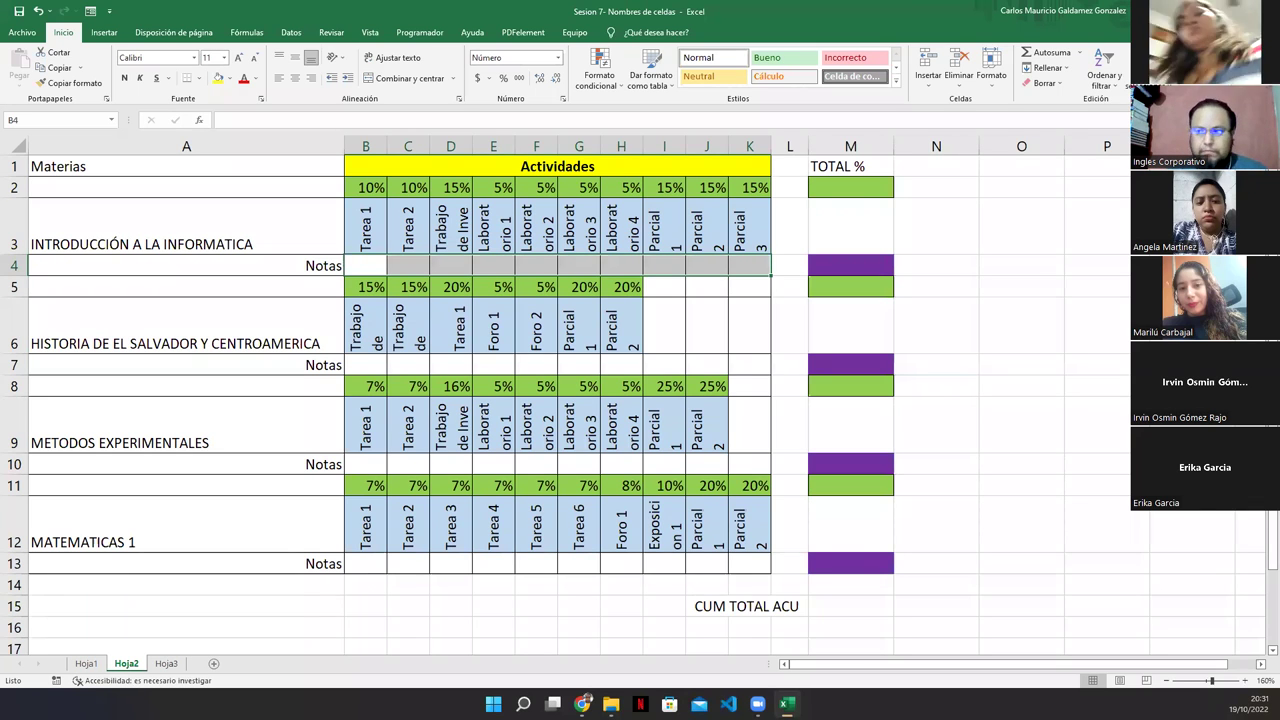
- Examine the four subjects in column A, the activity rows of the first three, and the percentages in B2:K2
click(200, 230)
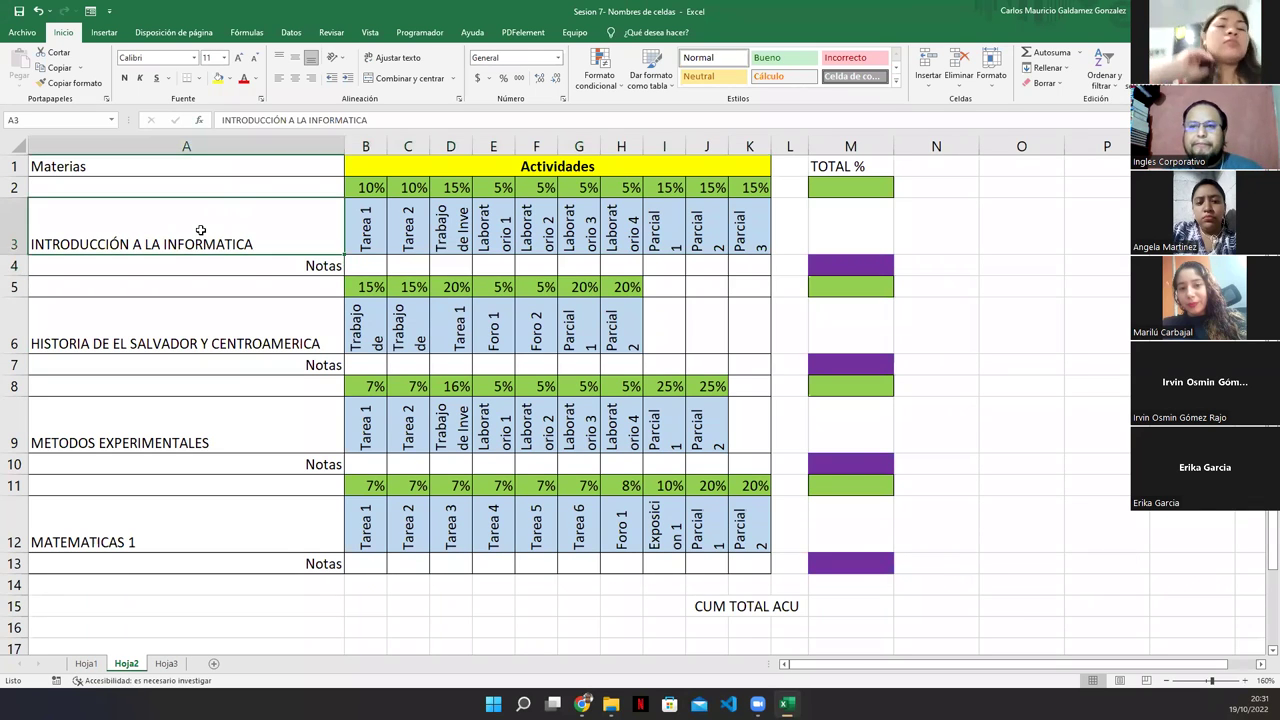
click(192, 333)
click(176, 422)
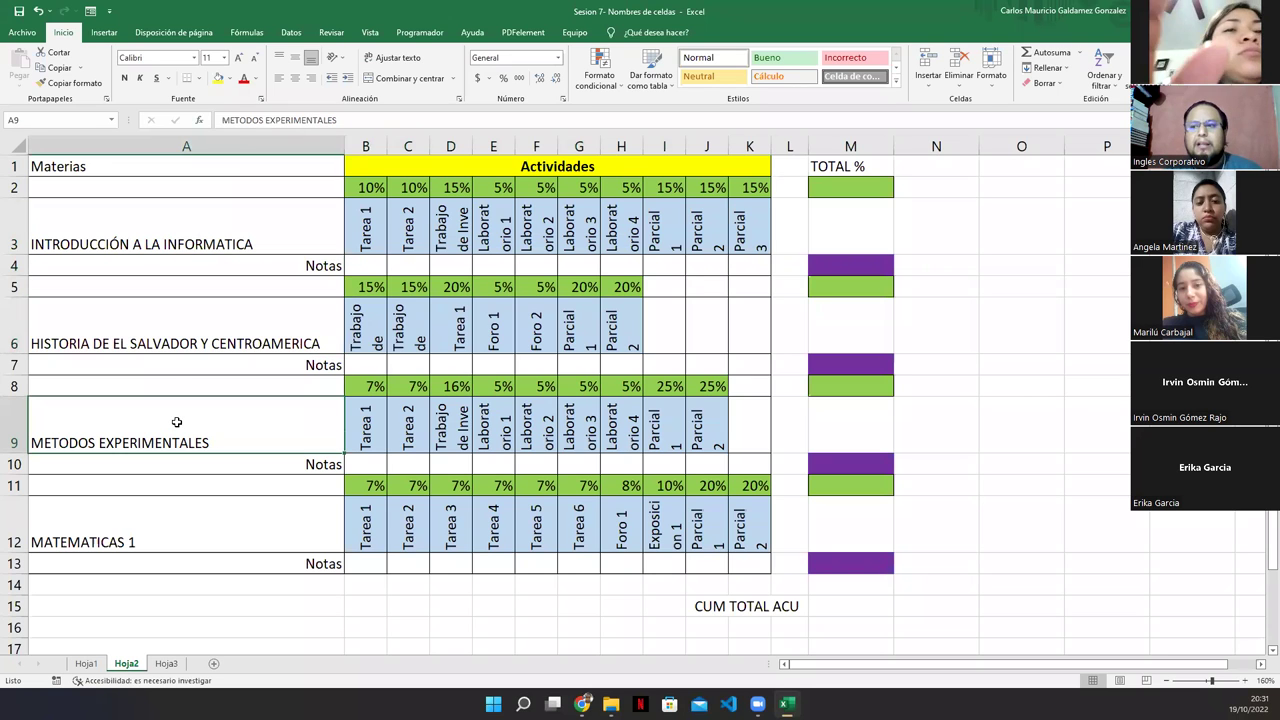
click(176, 522)
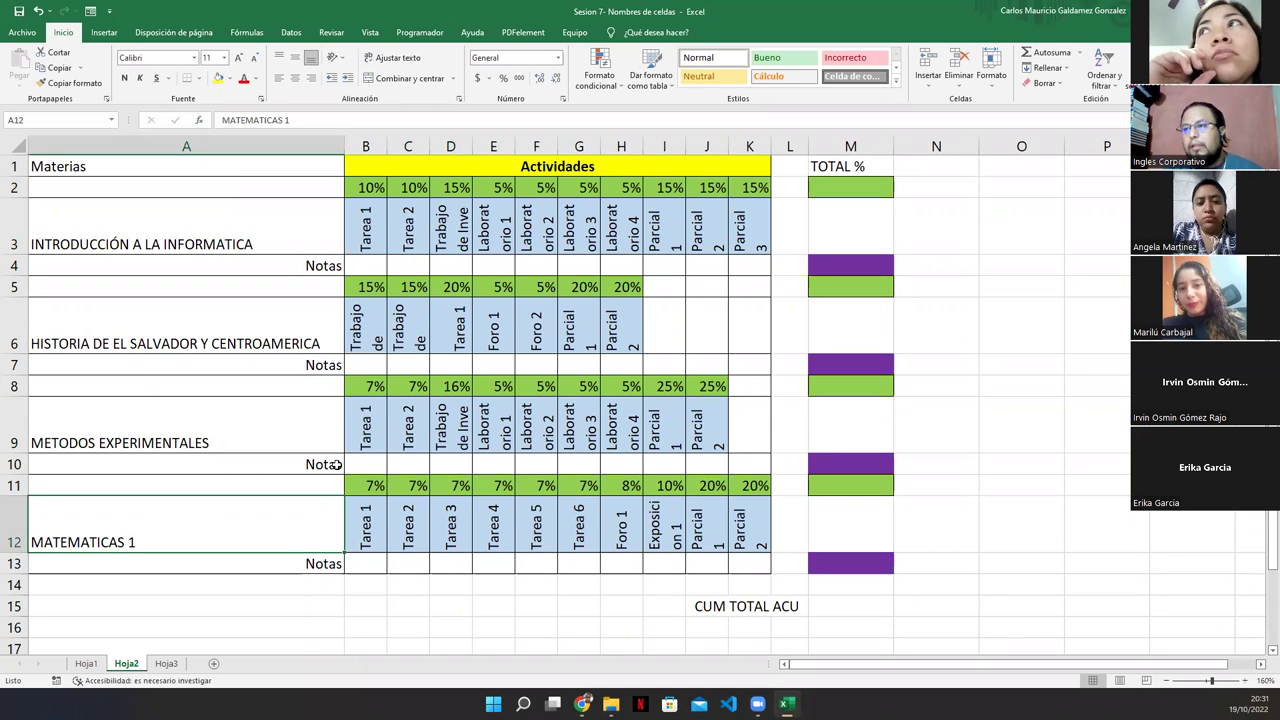
drag(352, 228, 741, 229)
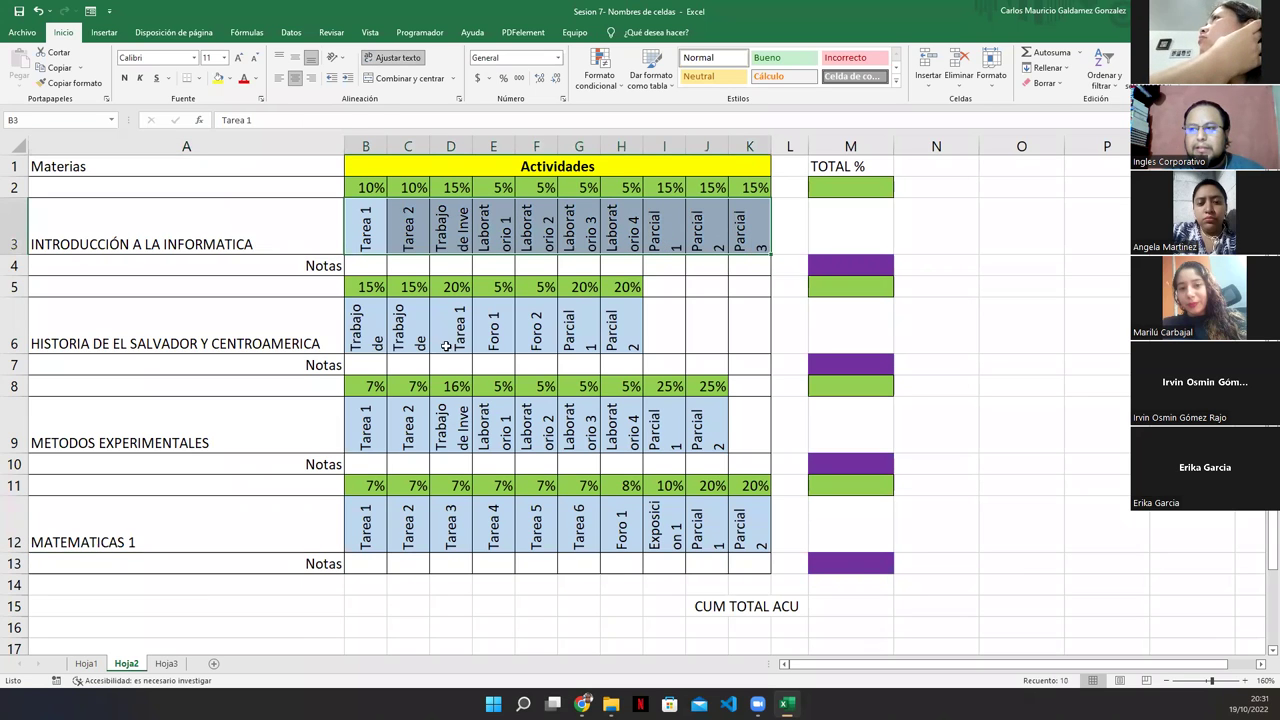
drag(372, 338, 639, 331)
drag(370, 418, 710, 425)
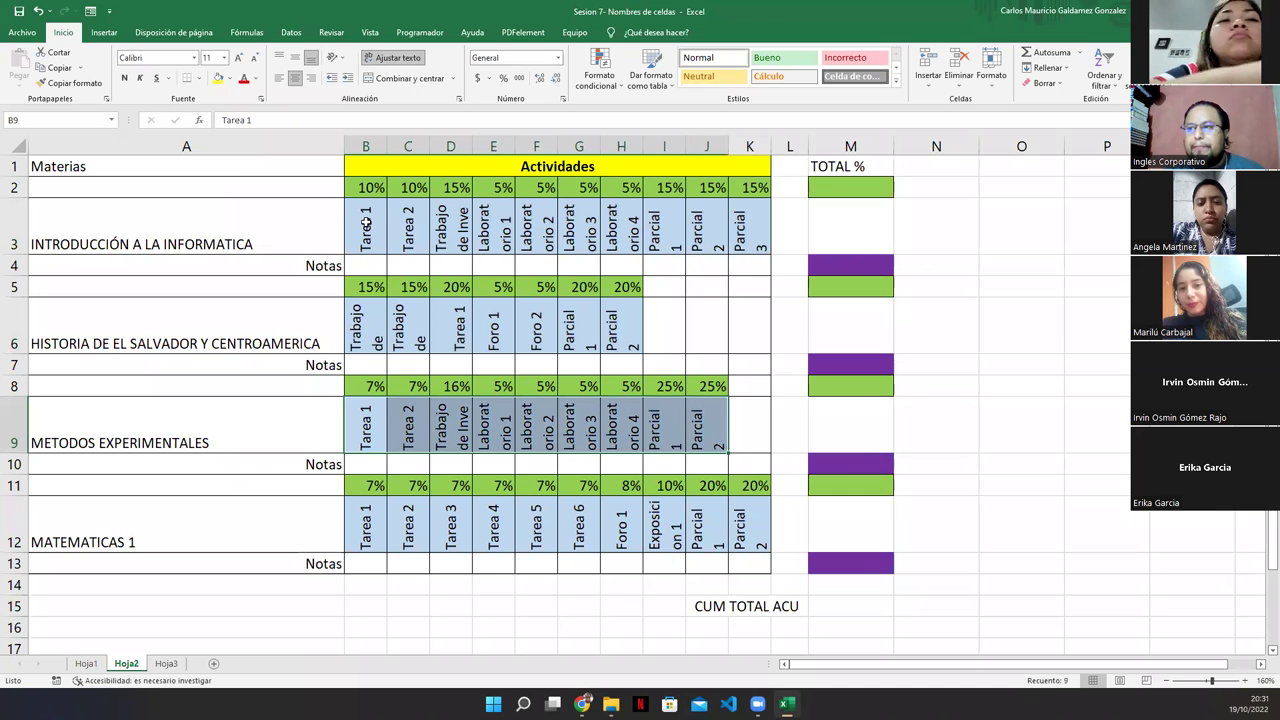
drag(360, 188, 751, 189)
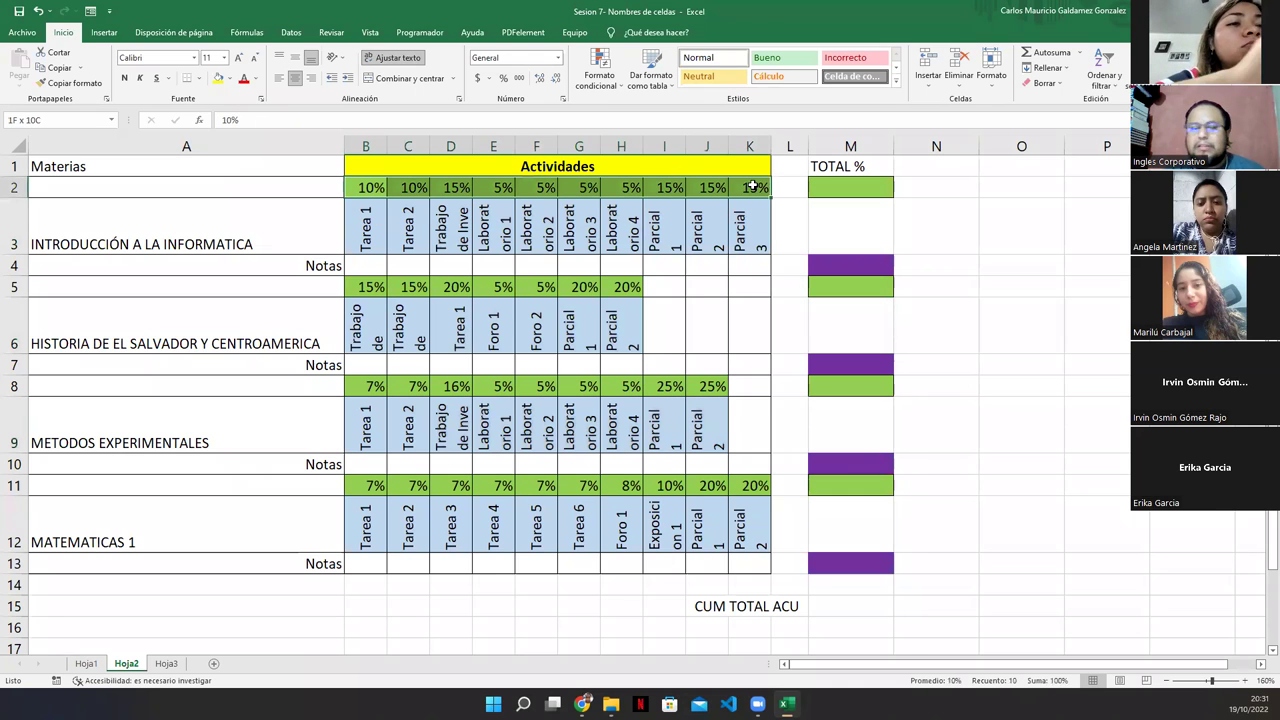
- Examine each activity of INTRODUCCIÓN A LA INFORMATICA in row 3 together with its percentage weight in row 2
click(362, 242)
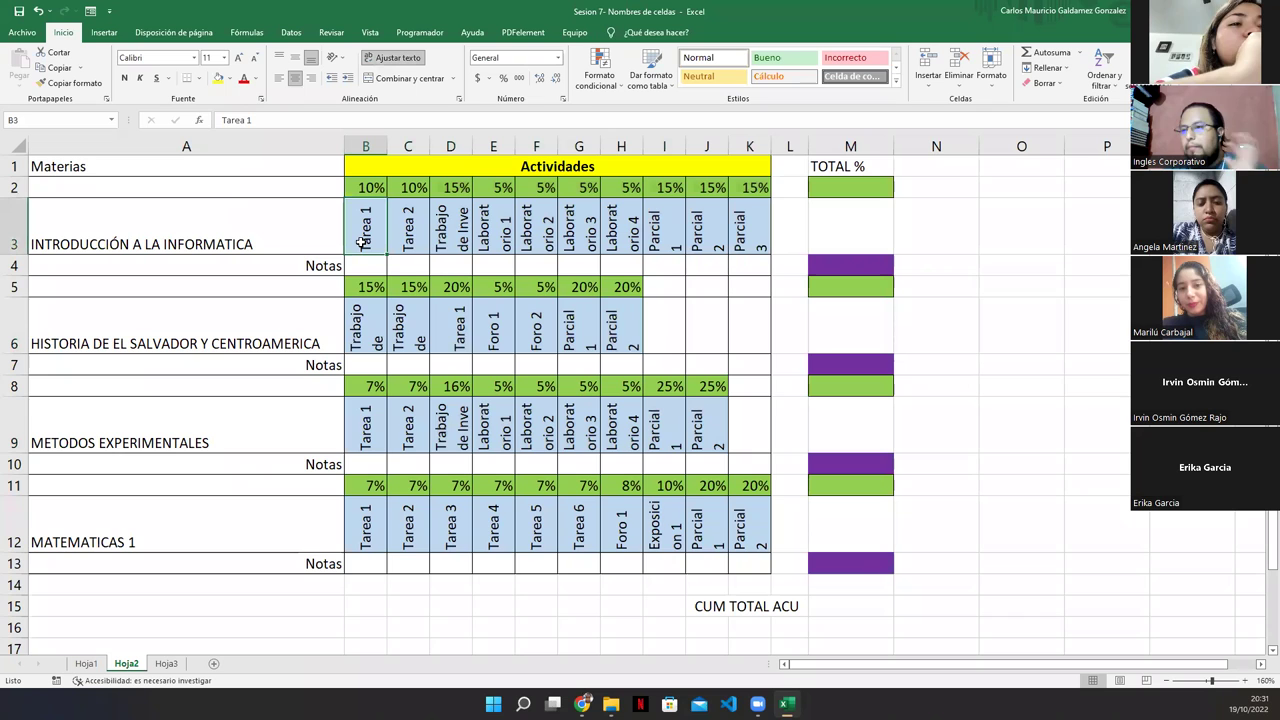
drag(362, 242, 402, 247)
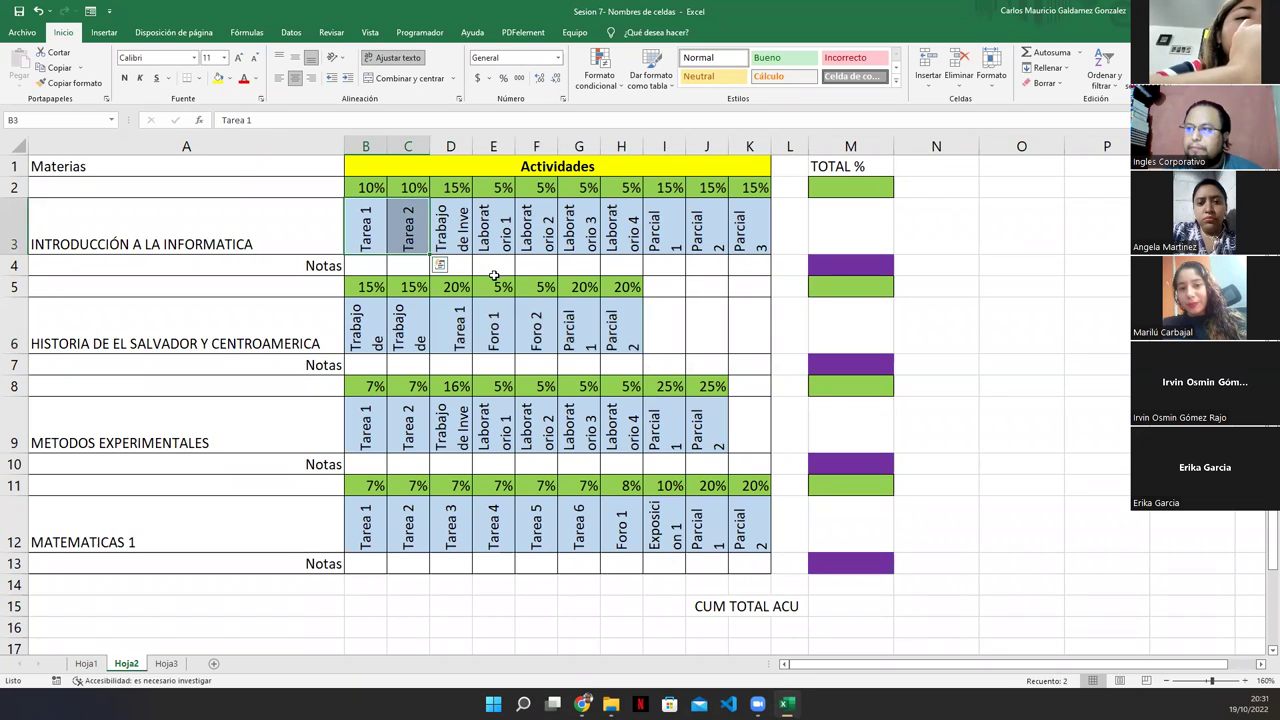
click(450, 244)
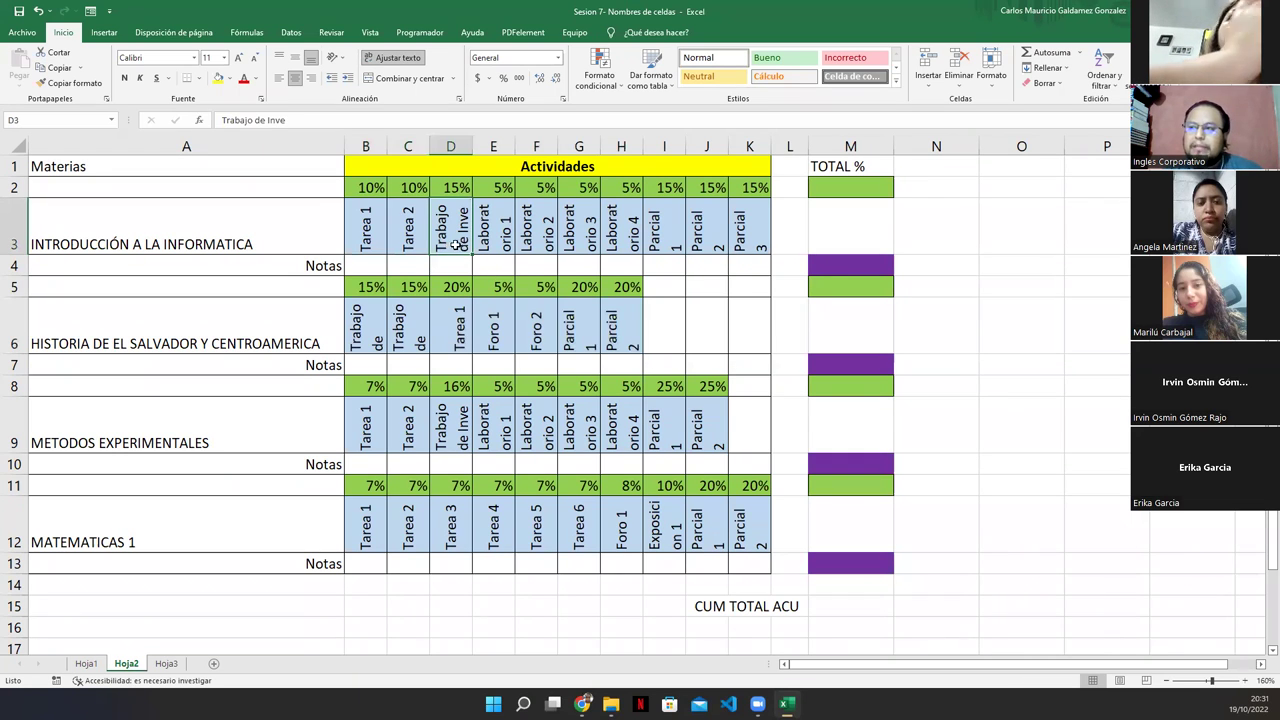
click(456, 187)
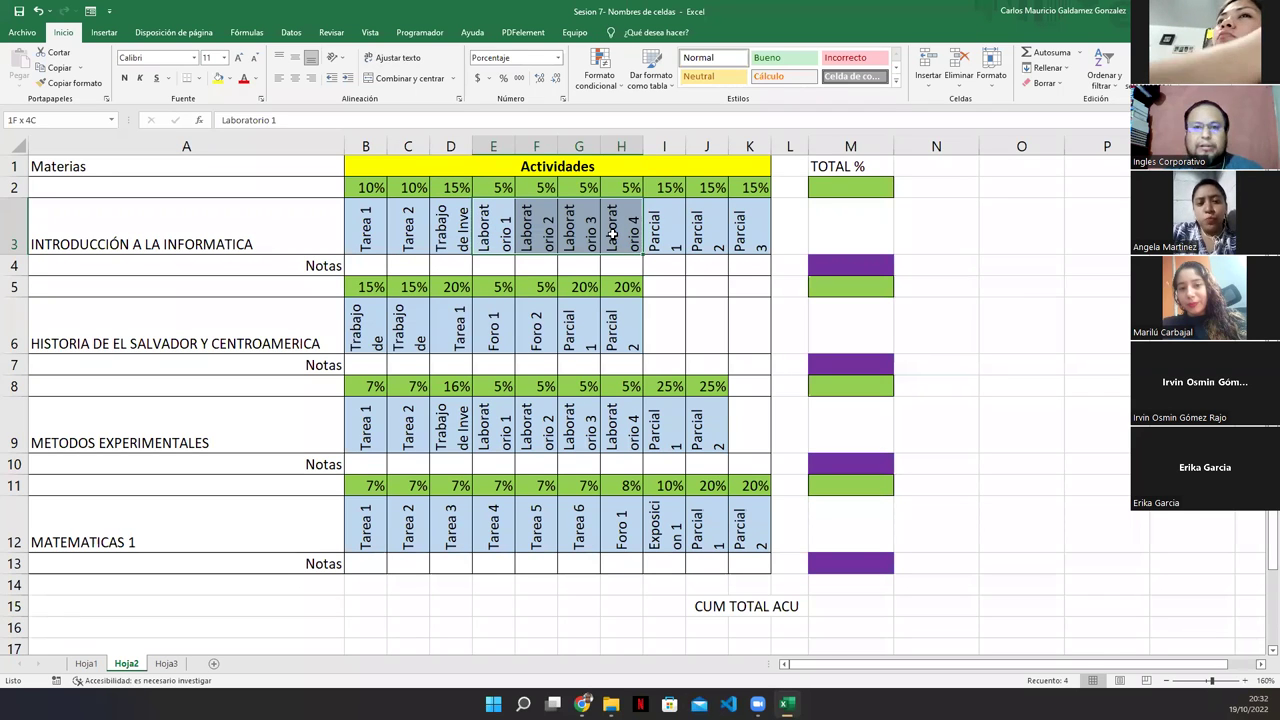
drag(612, 232, 613, 233)
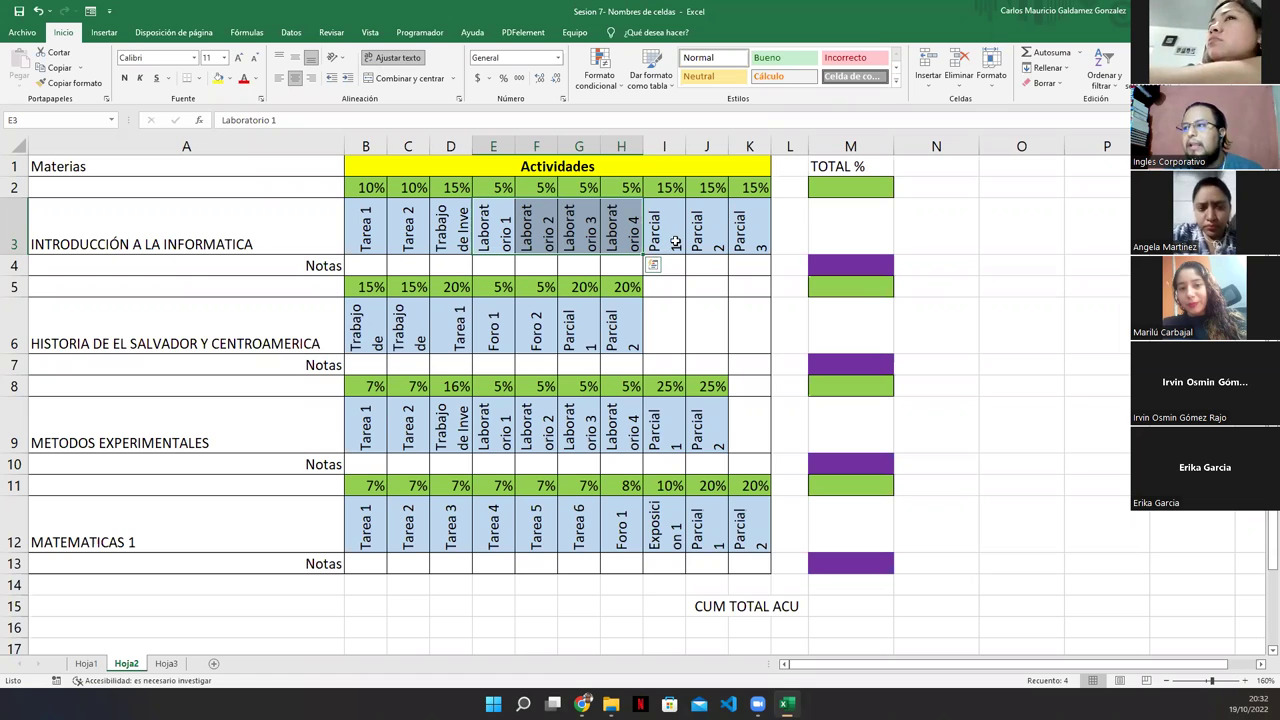
drag(664, 230, 749, 235)
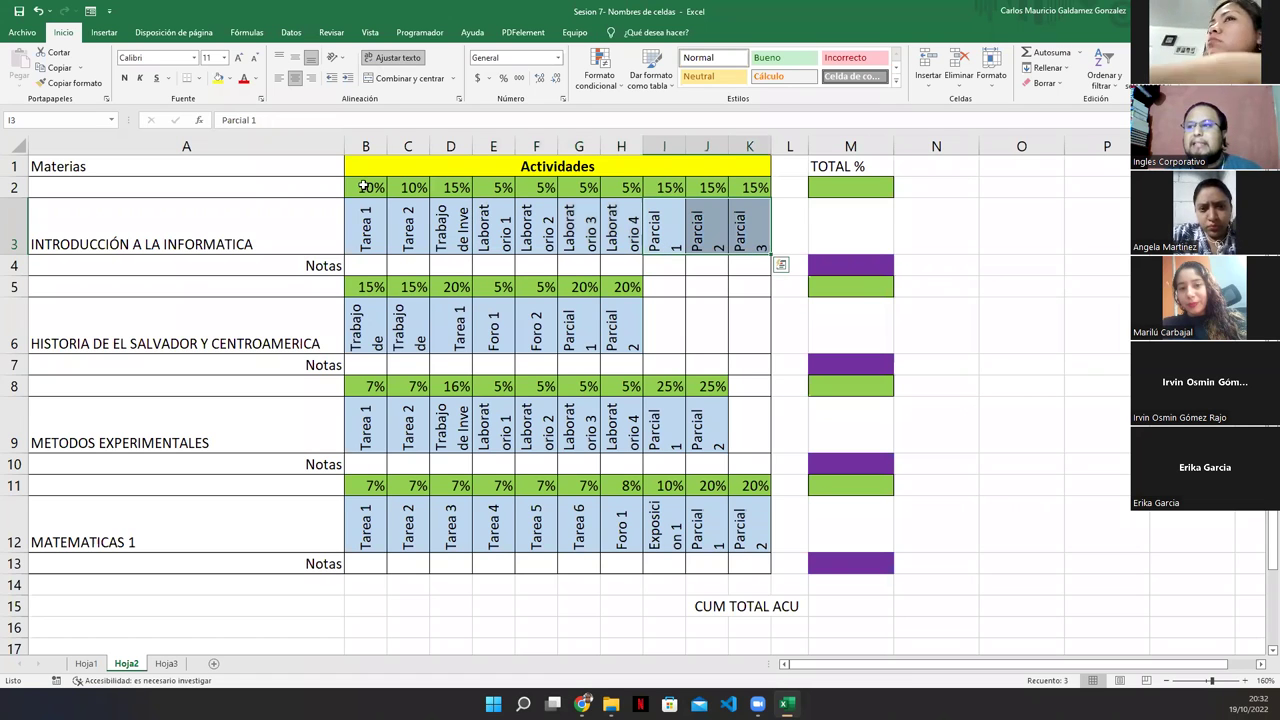
drag(371, 187, 738, 185)
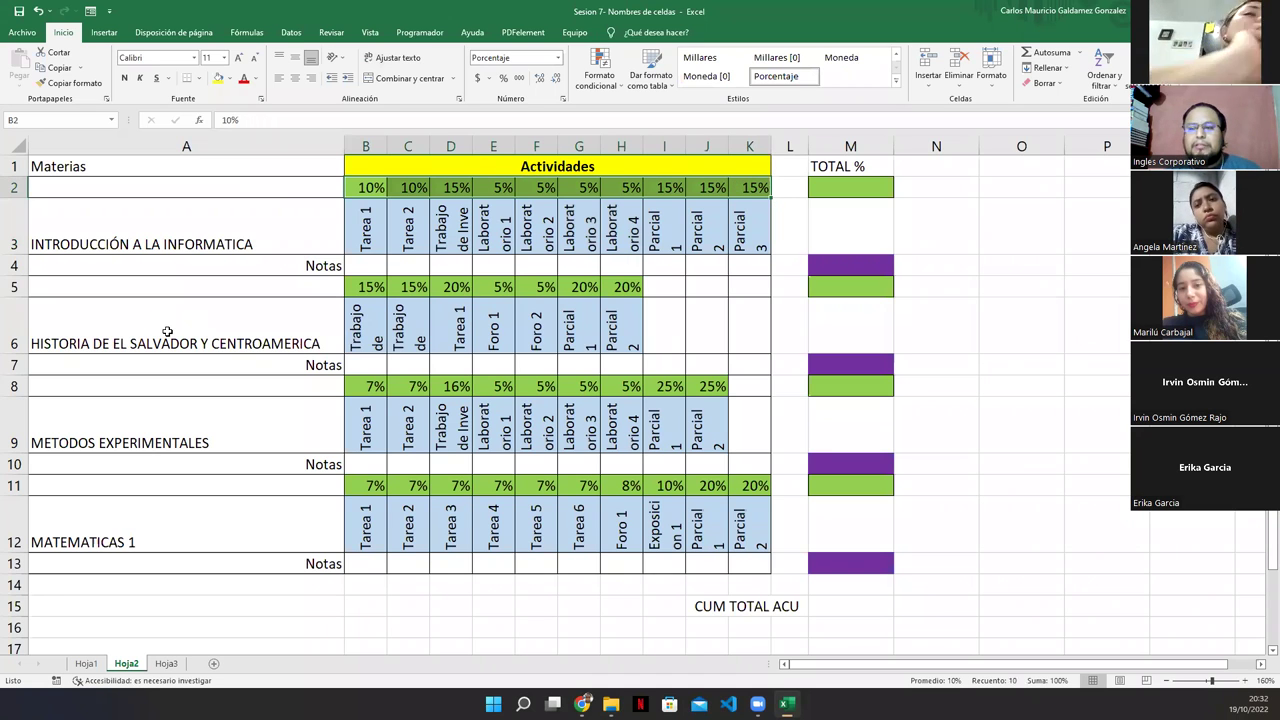
- Examine the activities of HISTORIA DE EL SALVADOR Y CENTROAMERICA in B6:H6 together with their percentage weights in B5:H5
click(373, 325)
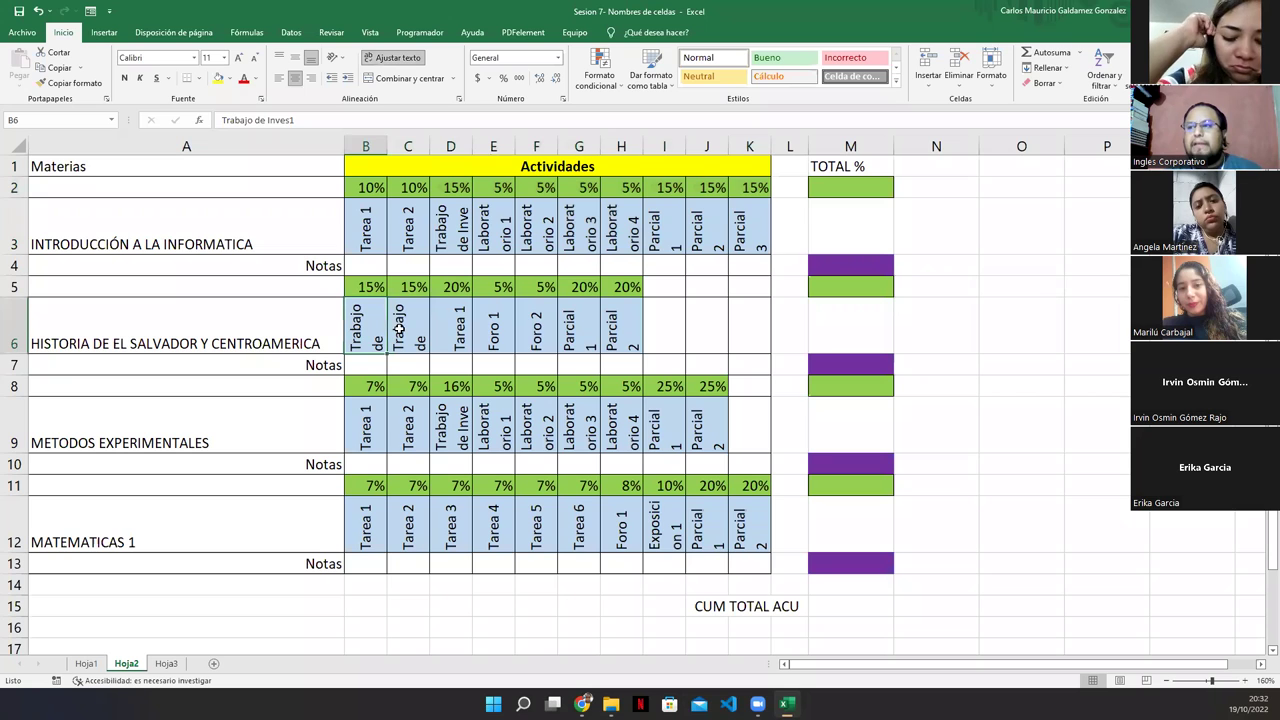
click(399, 329)
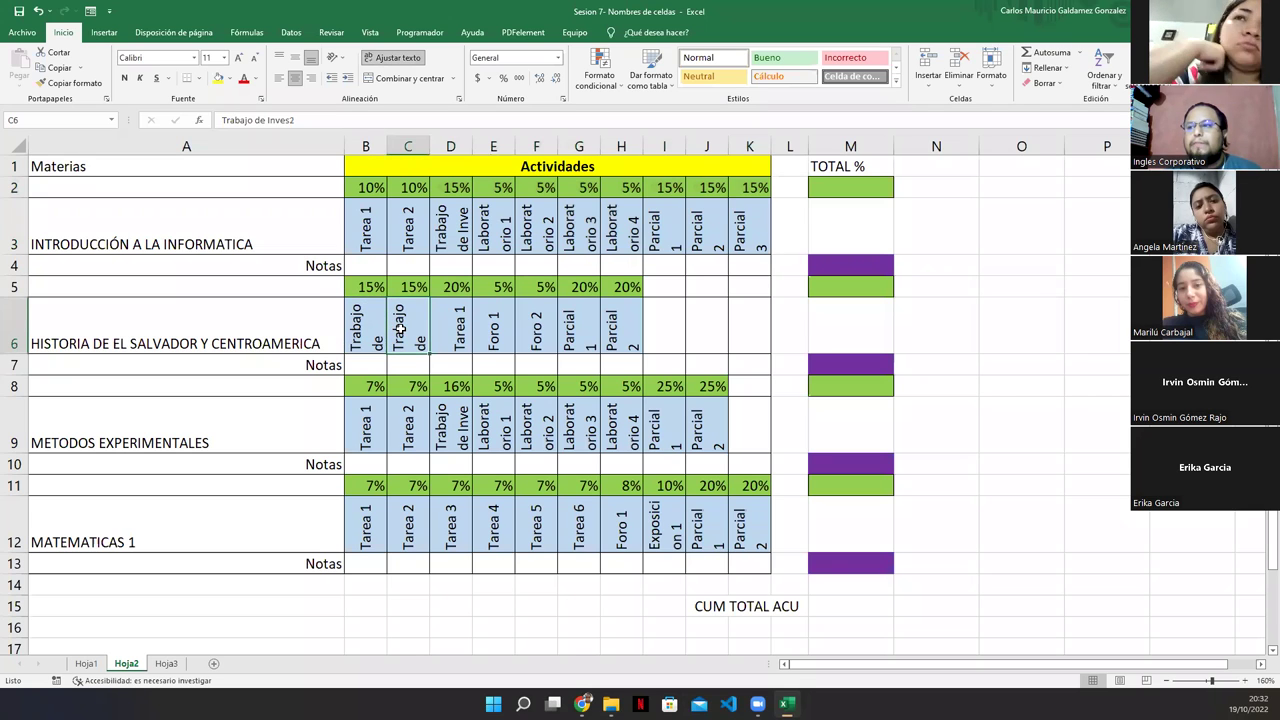
click(464, 338)
drag(494, 342, 619, 333)
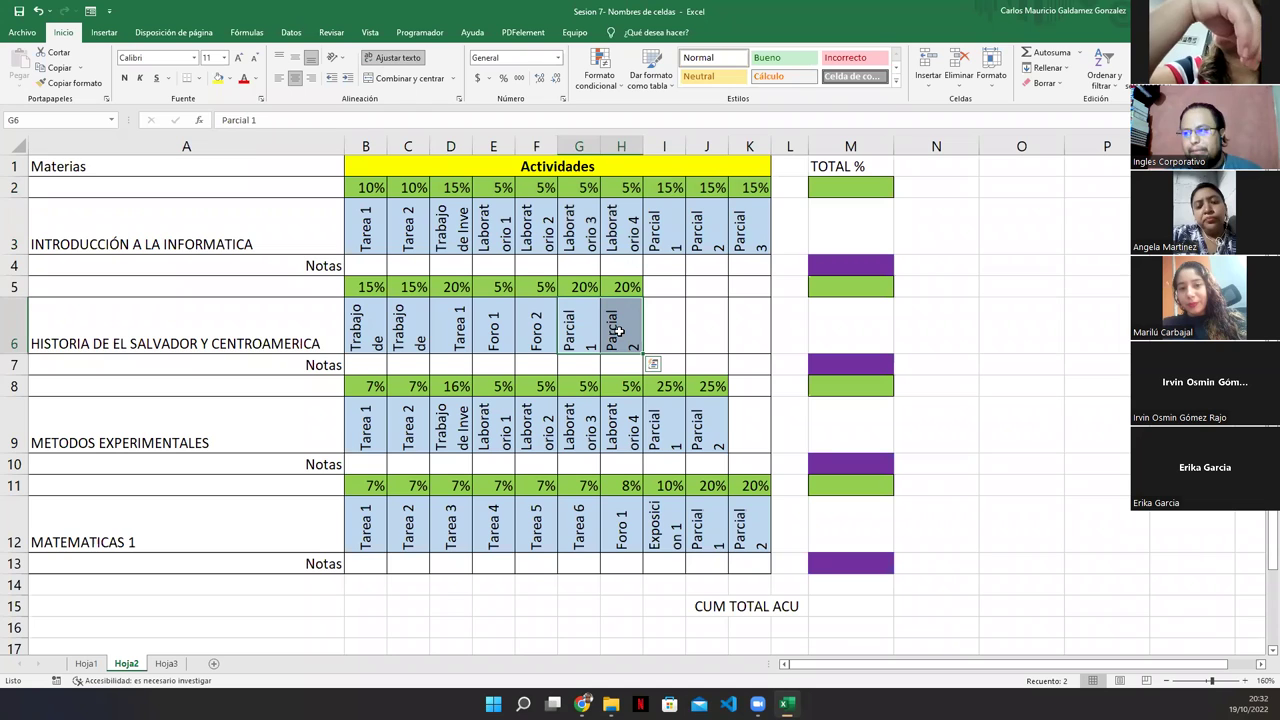
click(619, 331)
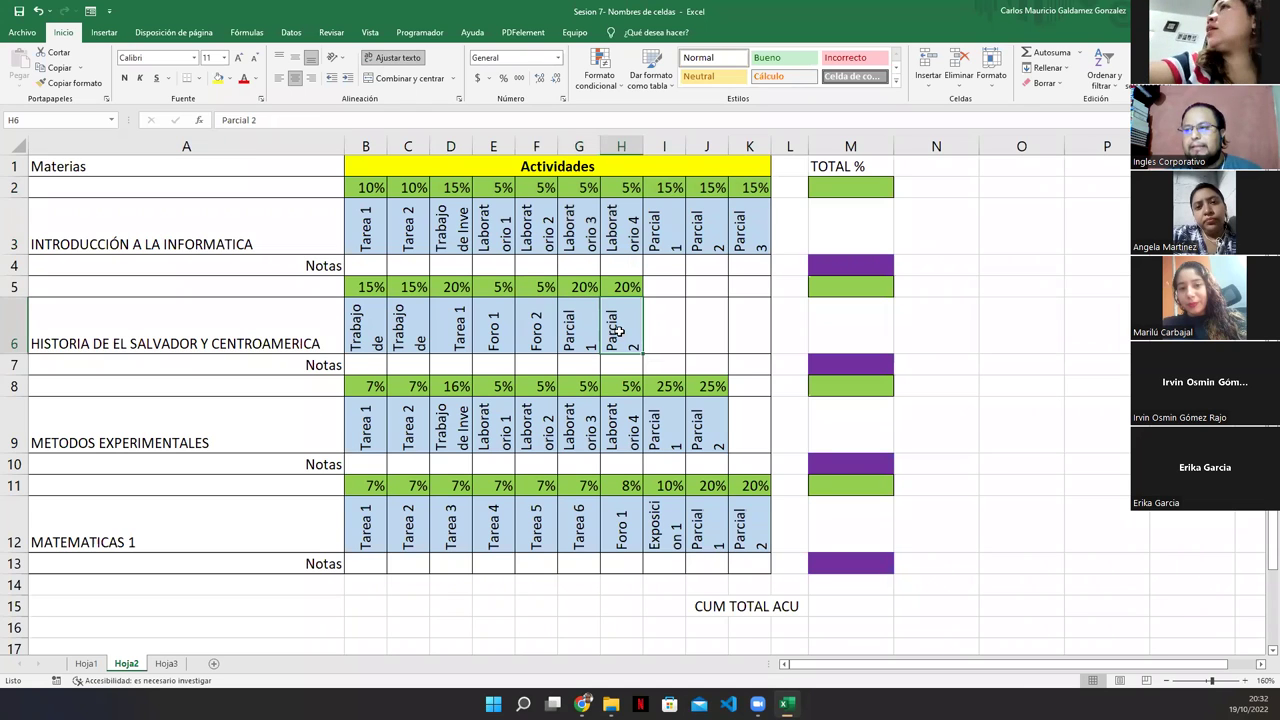
drag(367, 287, 620, 289)
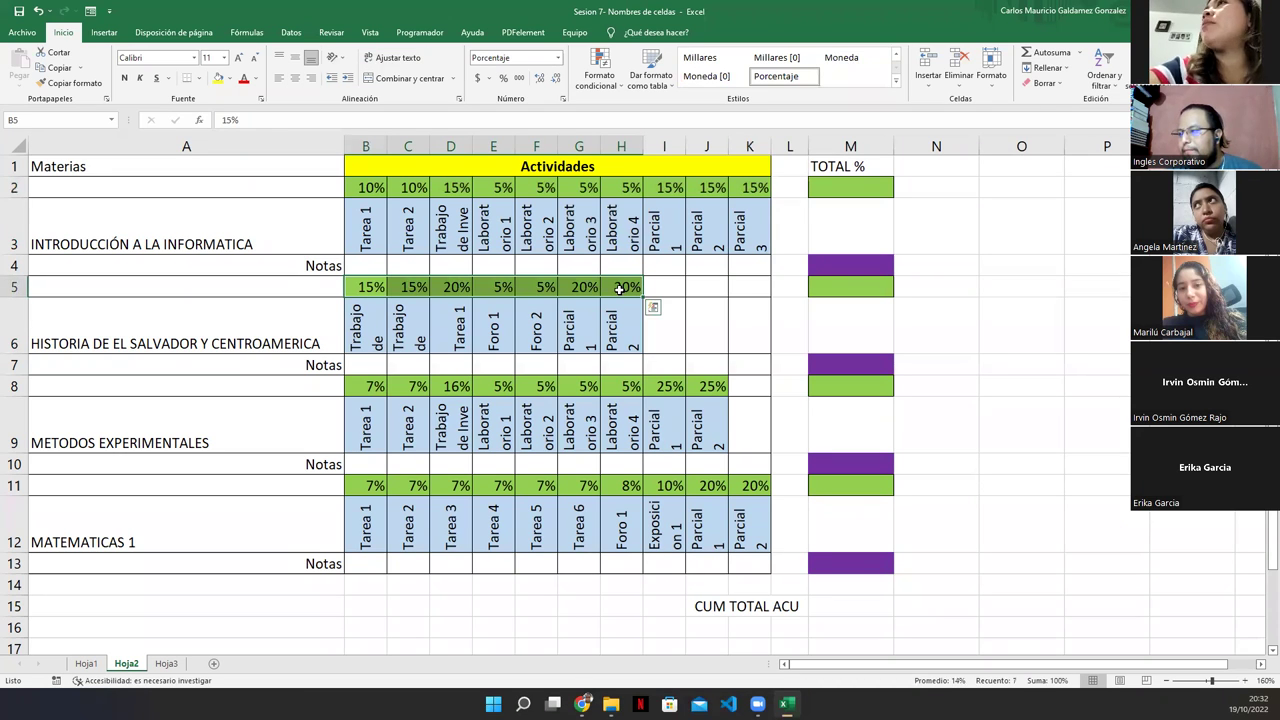
drag(377, 340, 400, 340)
click(452, 289)
drag(509, 288, 624, 287)
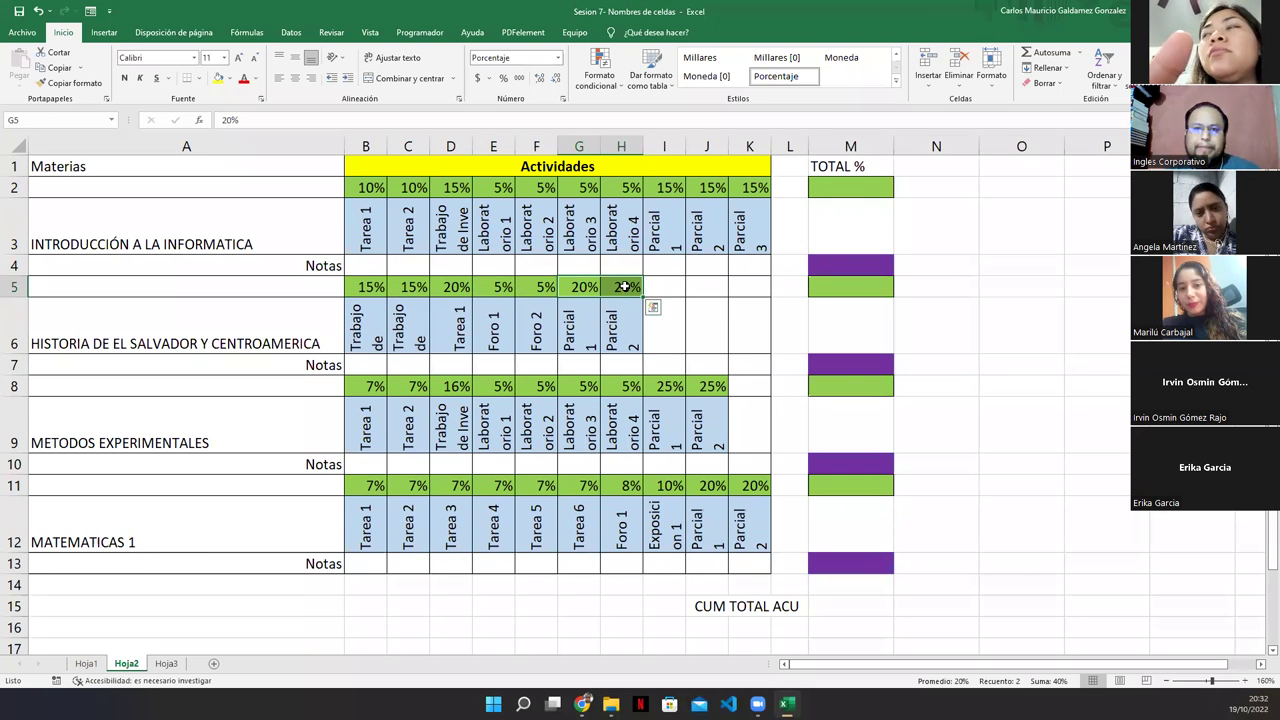
drag(360, 290, 632, 288)
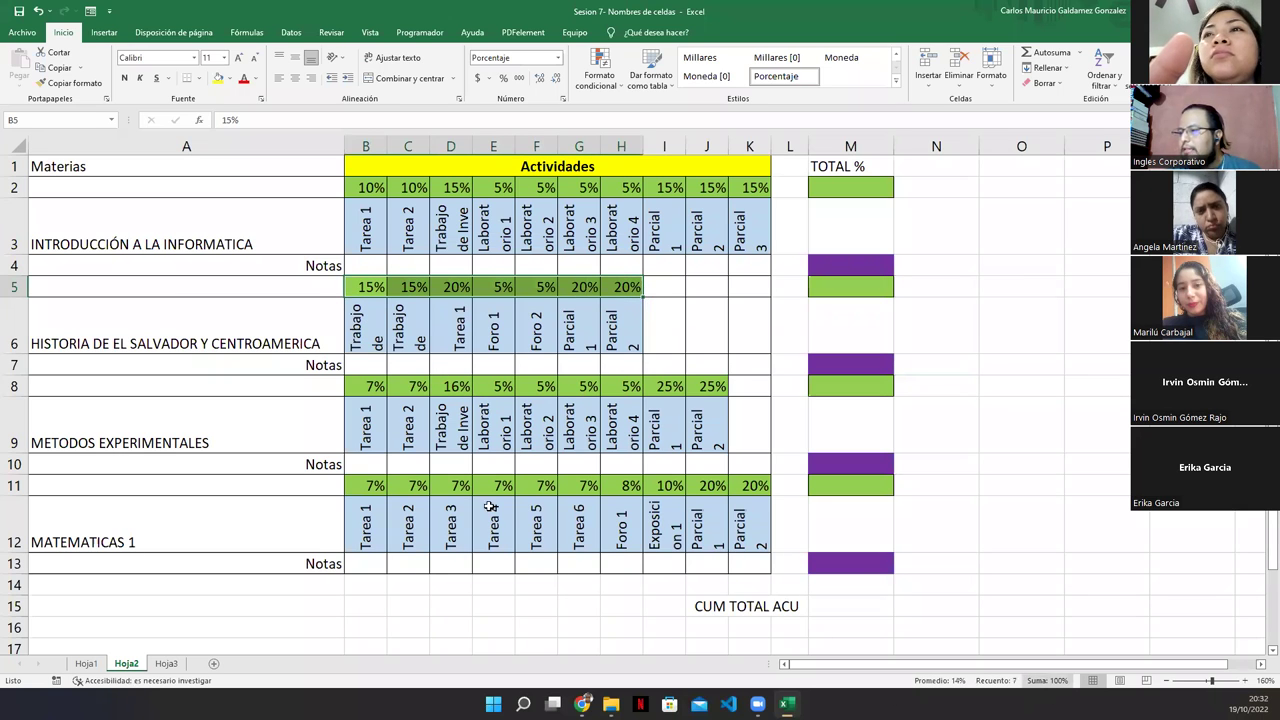
- Examine the activities of METODOS EXPERIMENTALES in B9:J9 together with their percentage weights in B8:J8
click(368, 428)
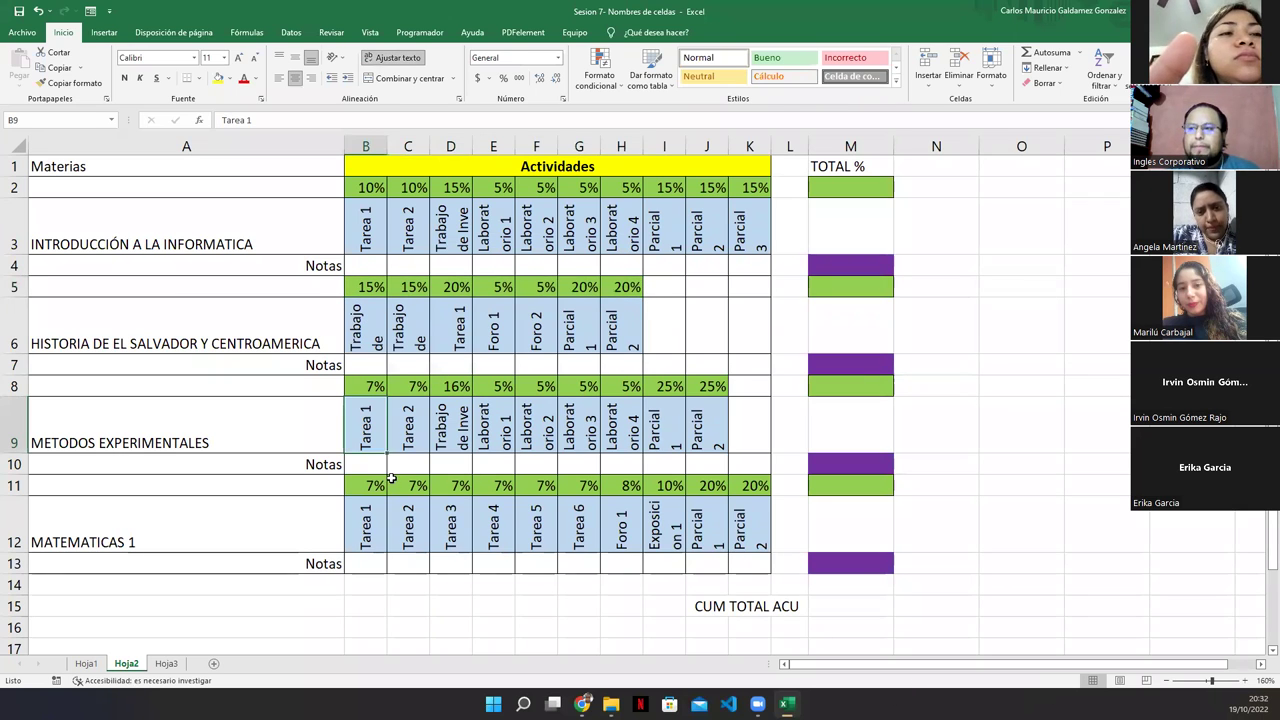
drag(364, 426, 405, 430)
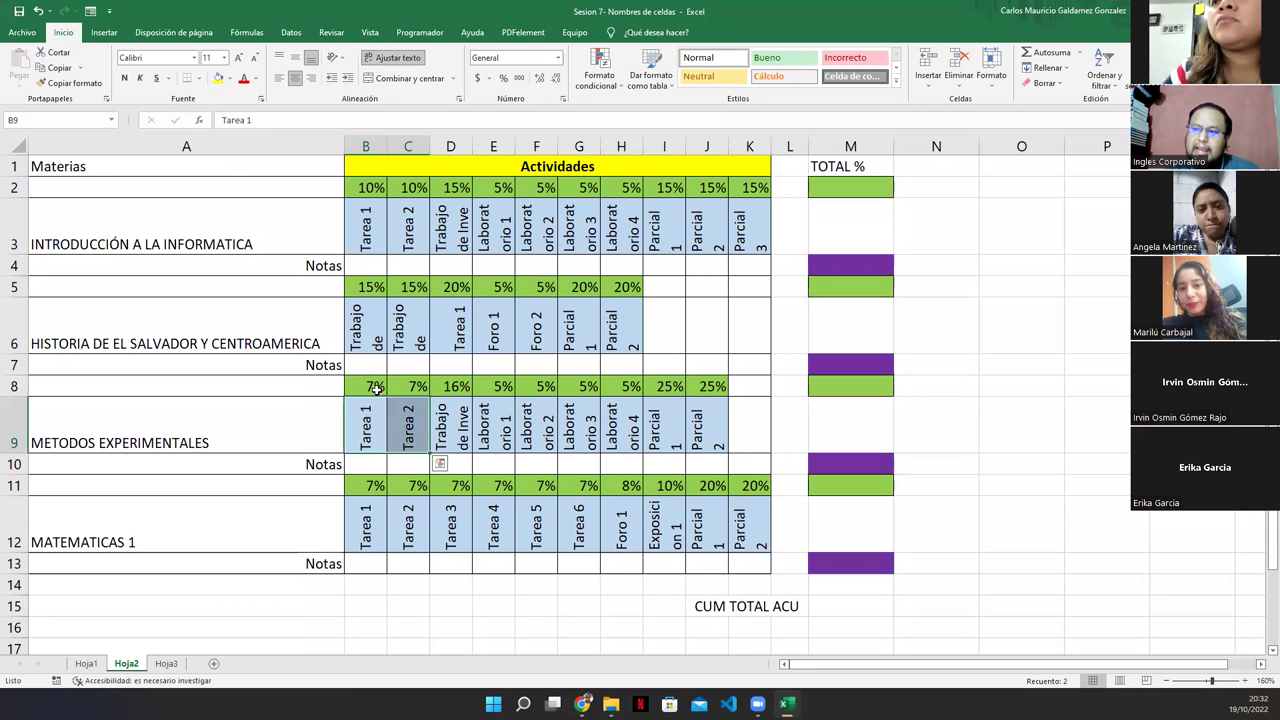
click(444, 441)
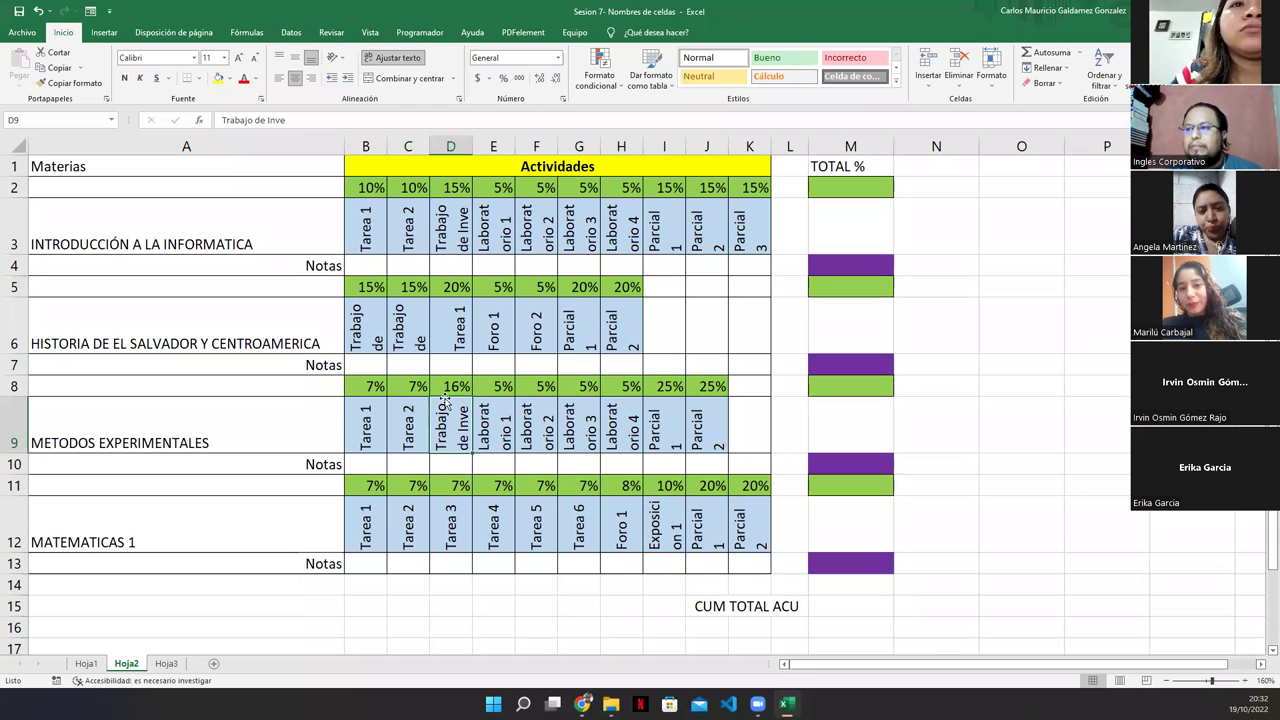
click(441, 389)
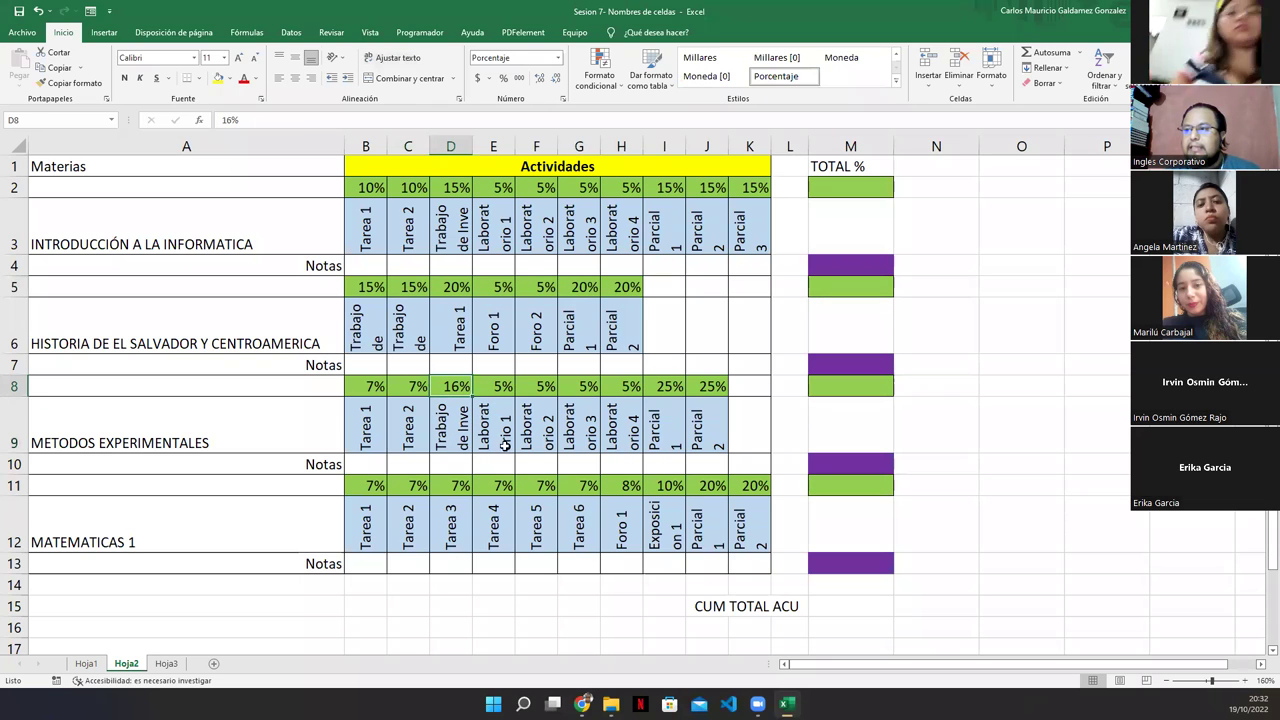
drag(494, 440, 621, 446)
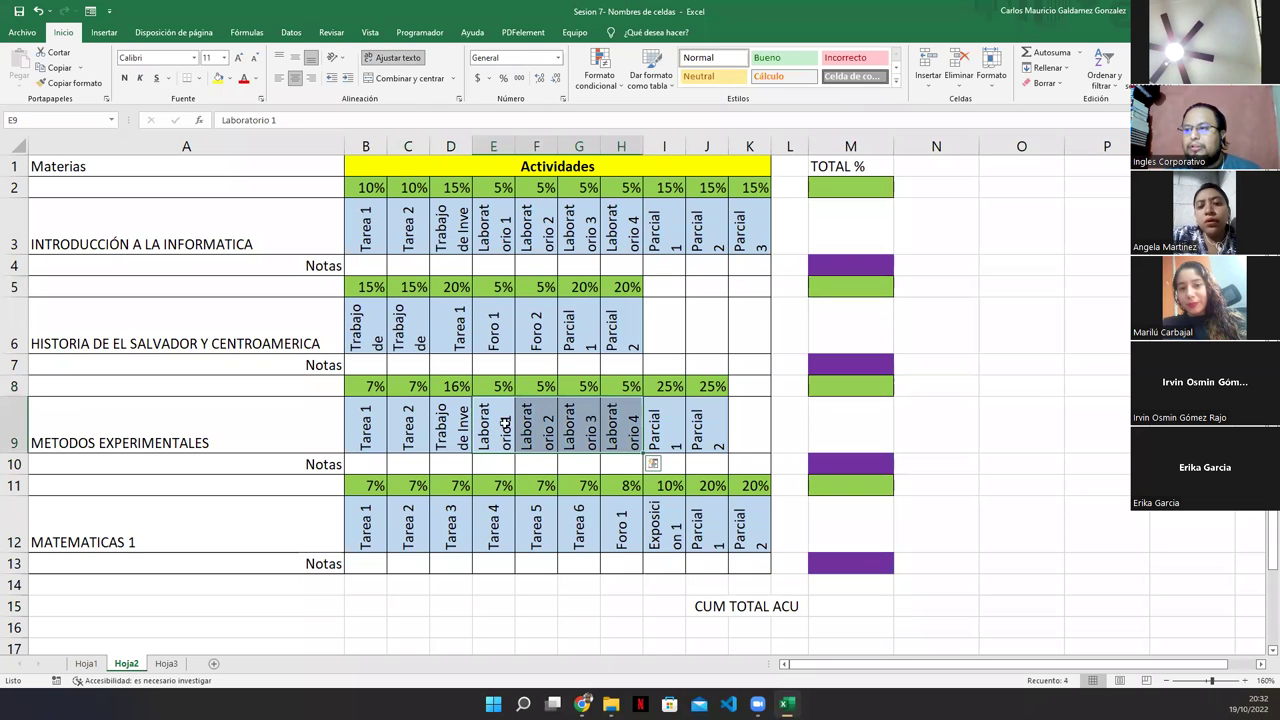
drag(494, 387, 611, 387)
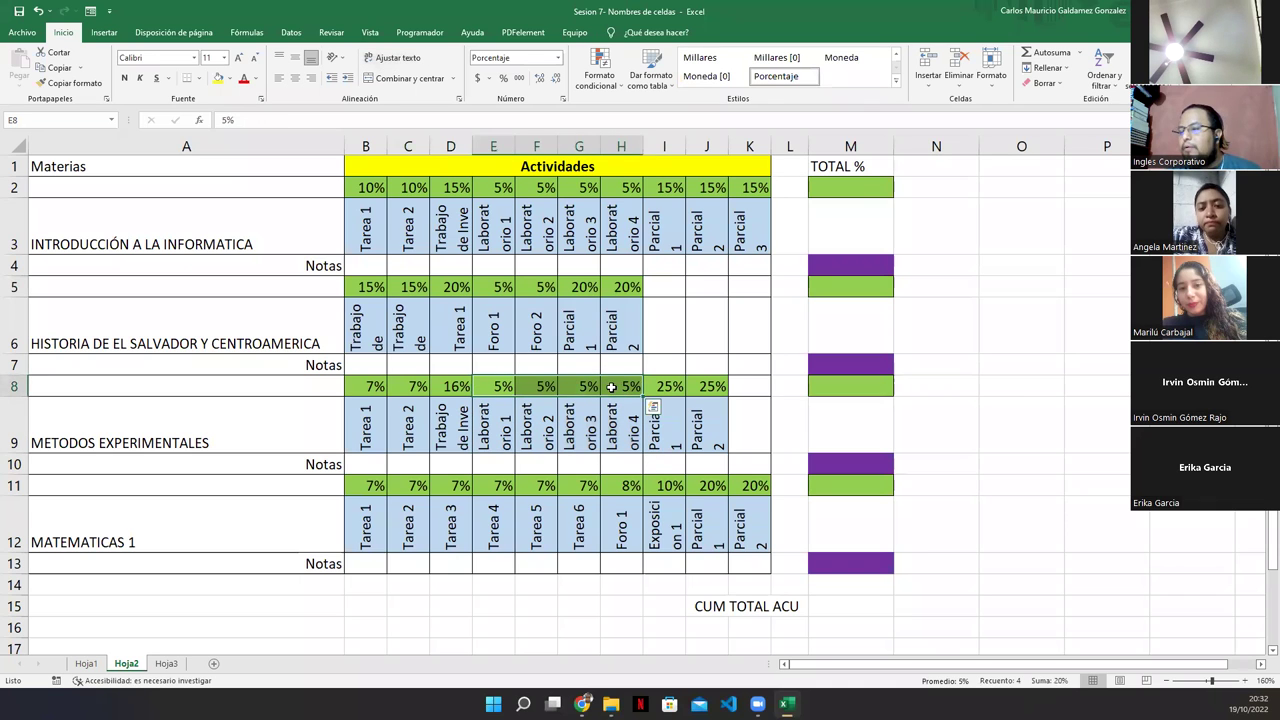
drag(665, 432, 698, 441)
drag(665, 387, 374, 390)
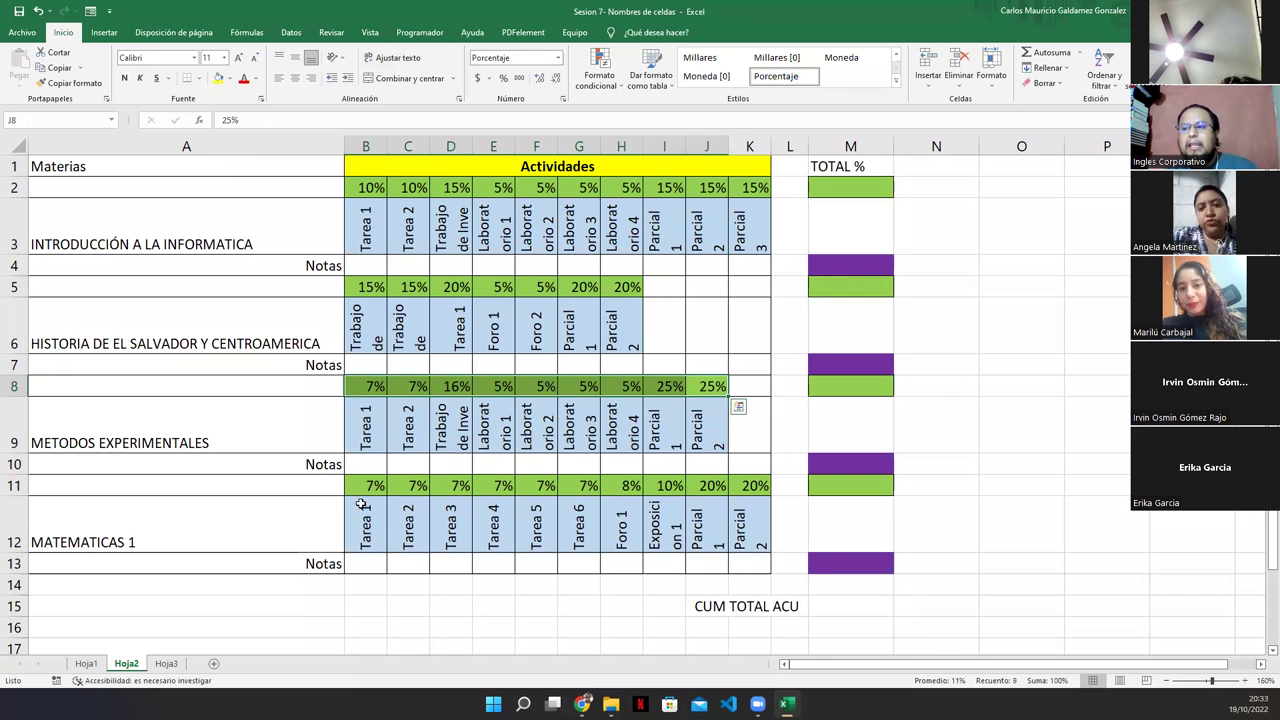
- Check how the activity percentages of MATEMATICAS 1 in B11:K11 add up, from the tasks through to the two partial exams
drag(364, 486, 570, 492)
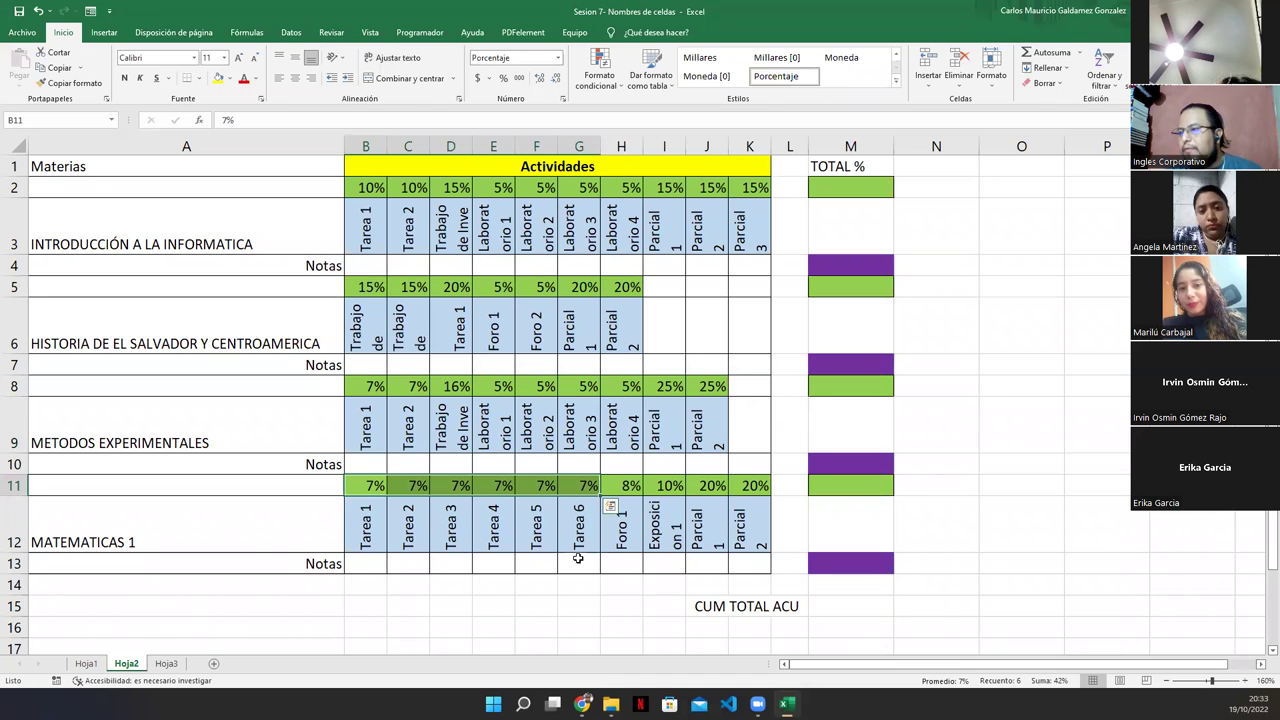
click(621, 489)
drag(621, 489, 371, 497)
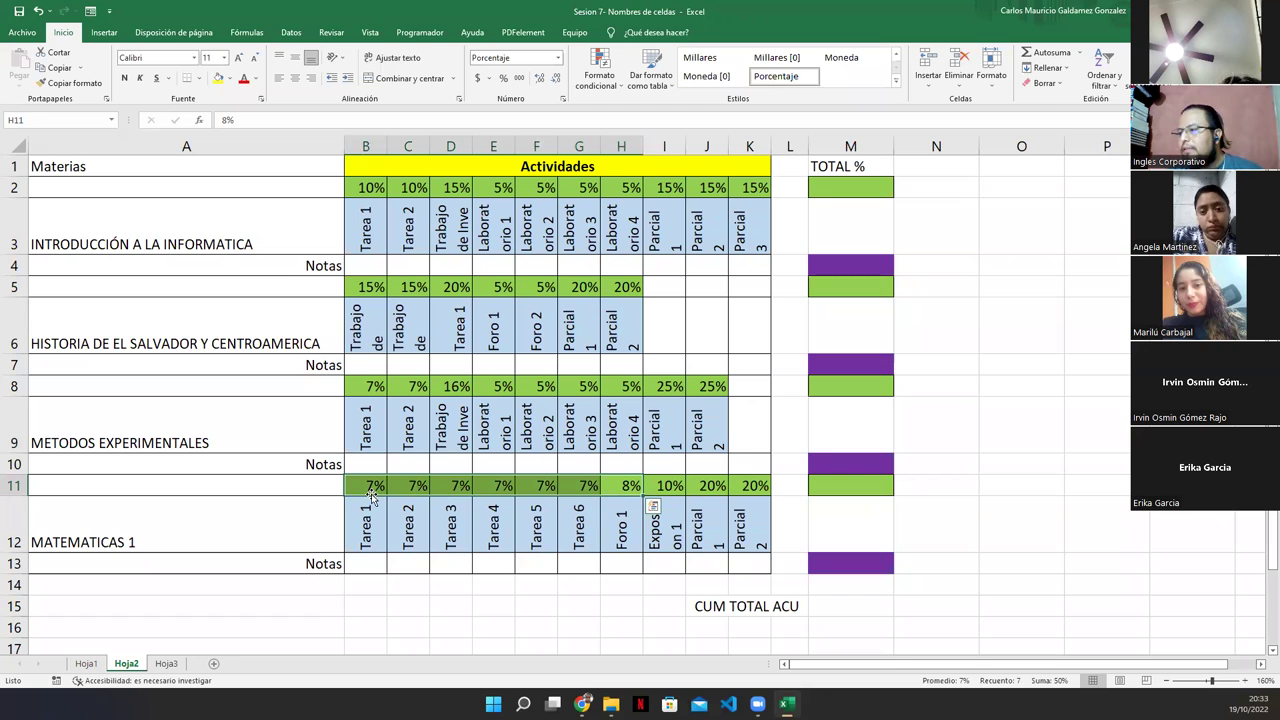
ctrl+click(663, 487)
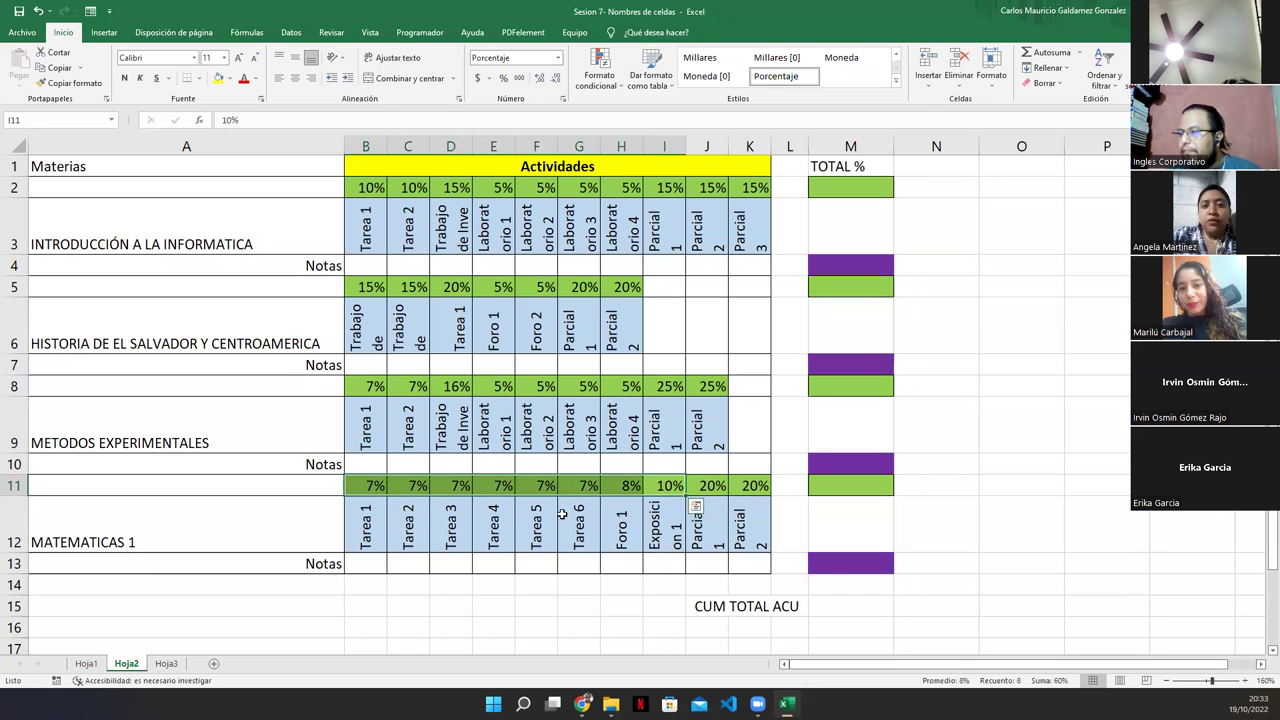
drag(716, 487, 752, 488)
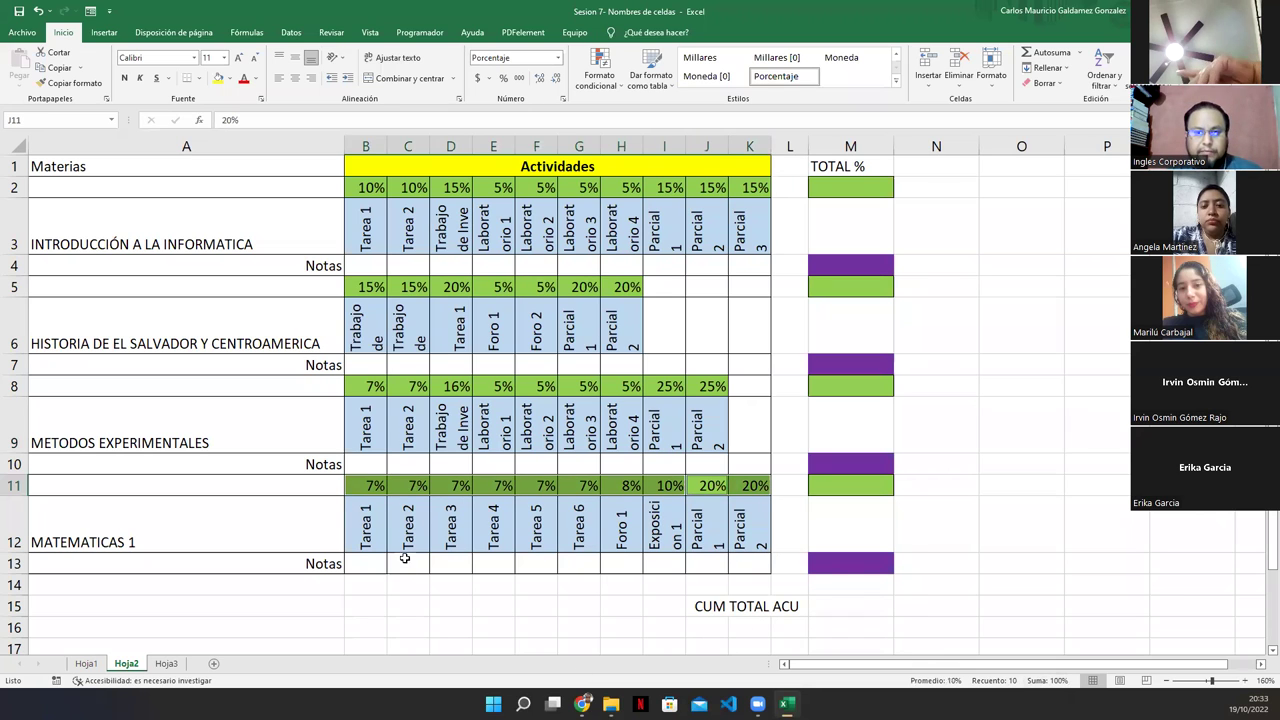
click(459, 488)
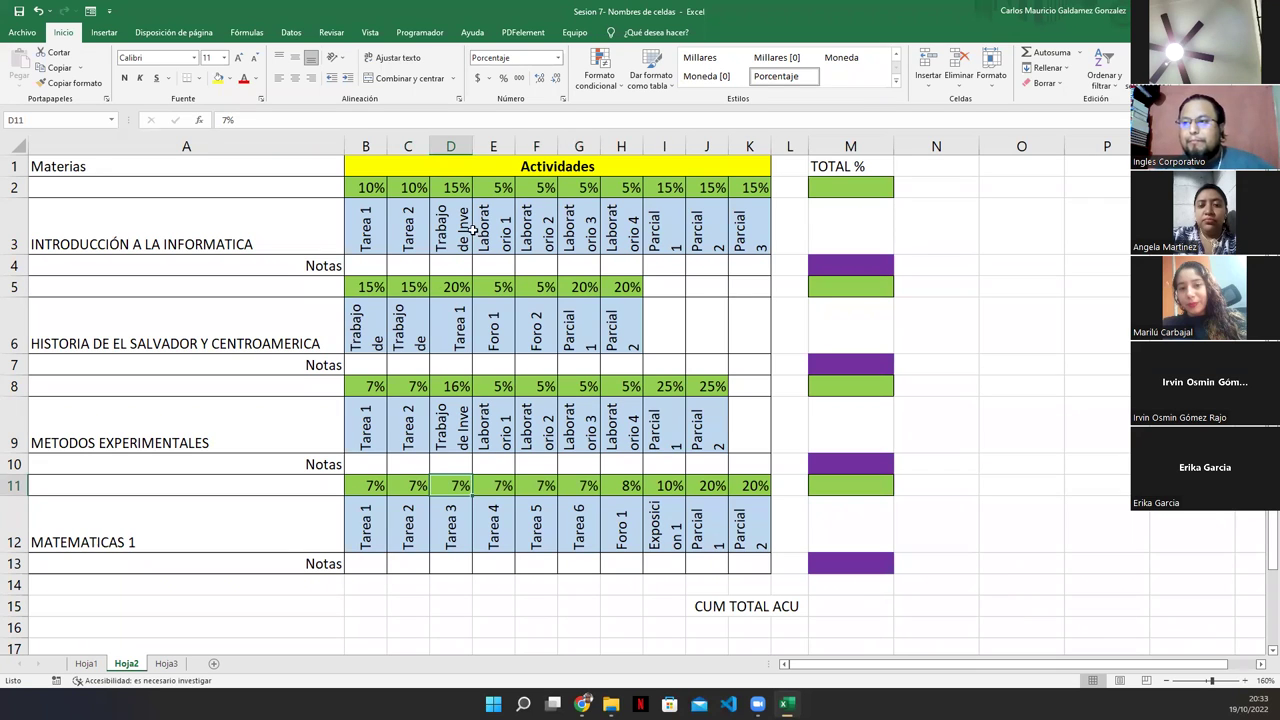
- Examine the INTRODUCCIÓN A LA INFORMATICA percentages against the total percentage cells in column M and the grade total cell M4
drag(370, 187, 755, 187)
click(835, 188)
click(848, 288)
mouse_move(866, 384)
mouse_down()
mouse_move(858, 357)
mouse_move(850, 386)
mouse_up()
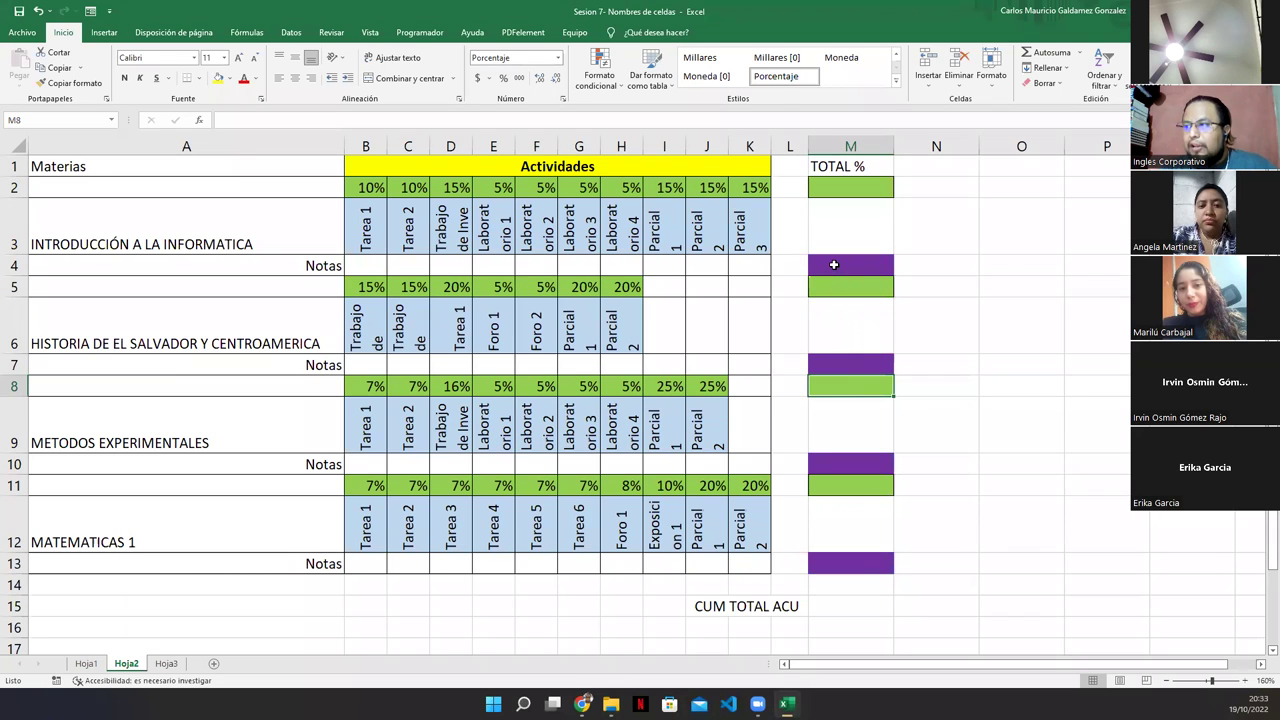
click(833, 265)
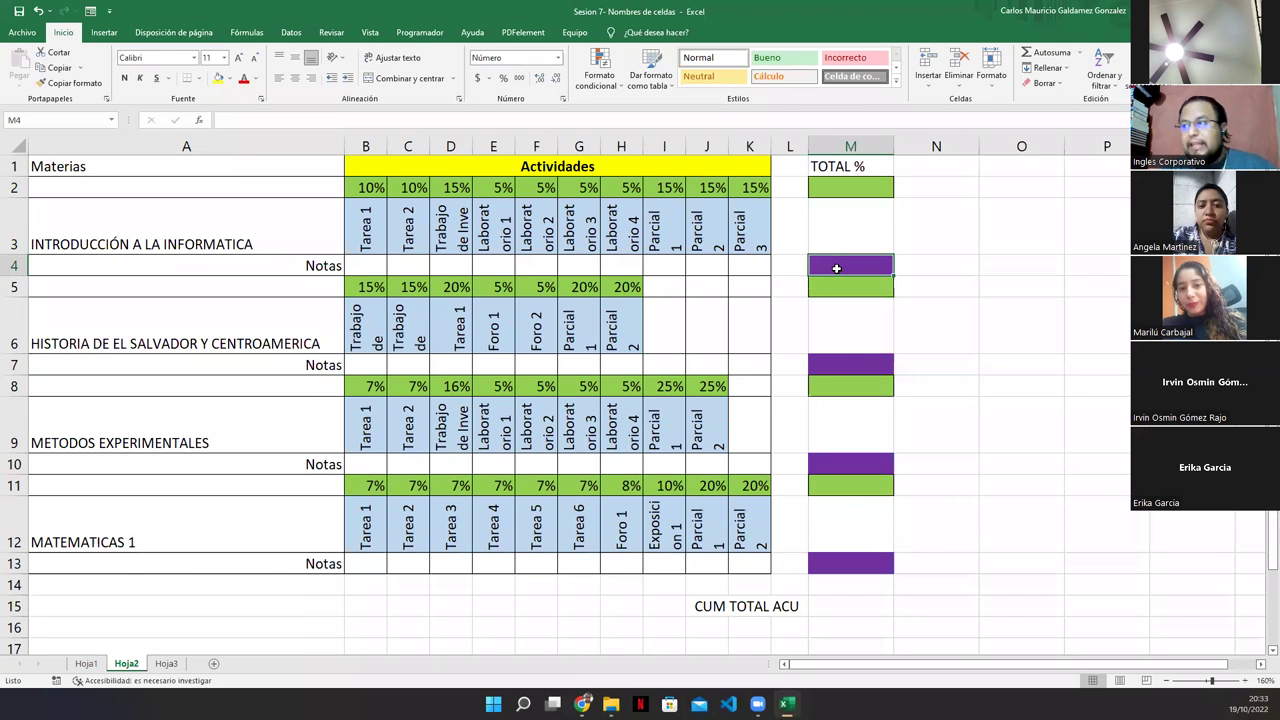
- Compare the first grade cells of the Notas row 4 with their matching percentages in row 2
click(368, 268)
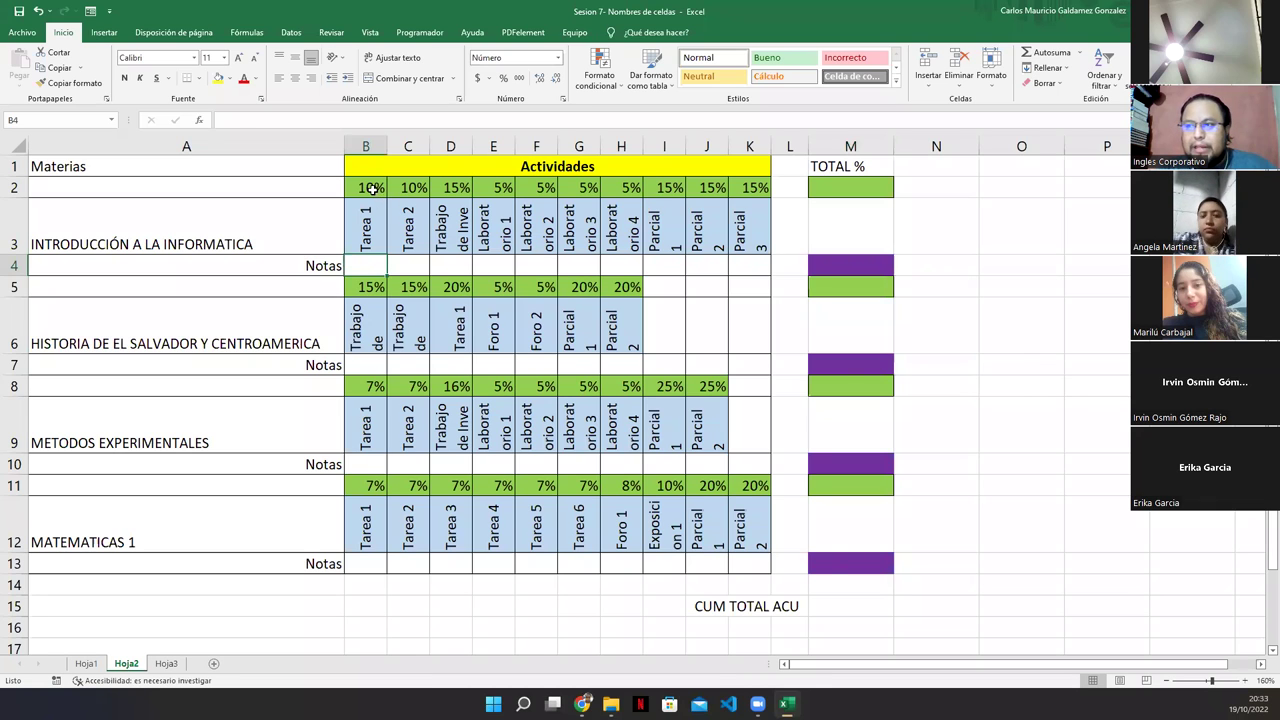
click(367, 188)
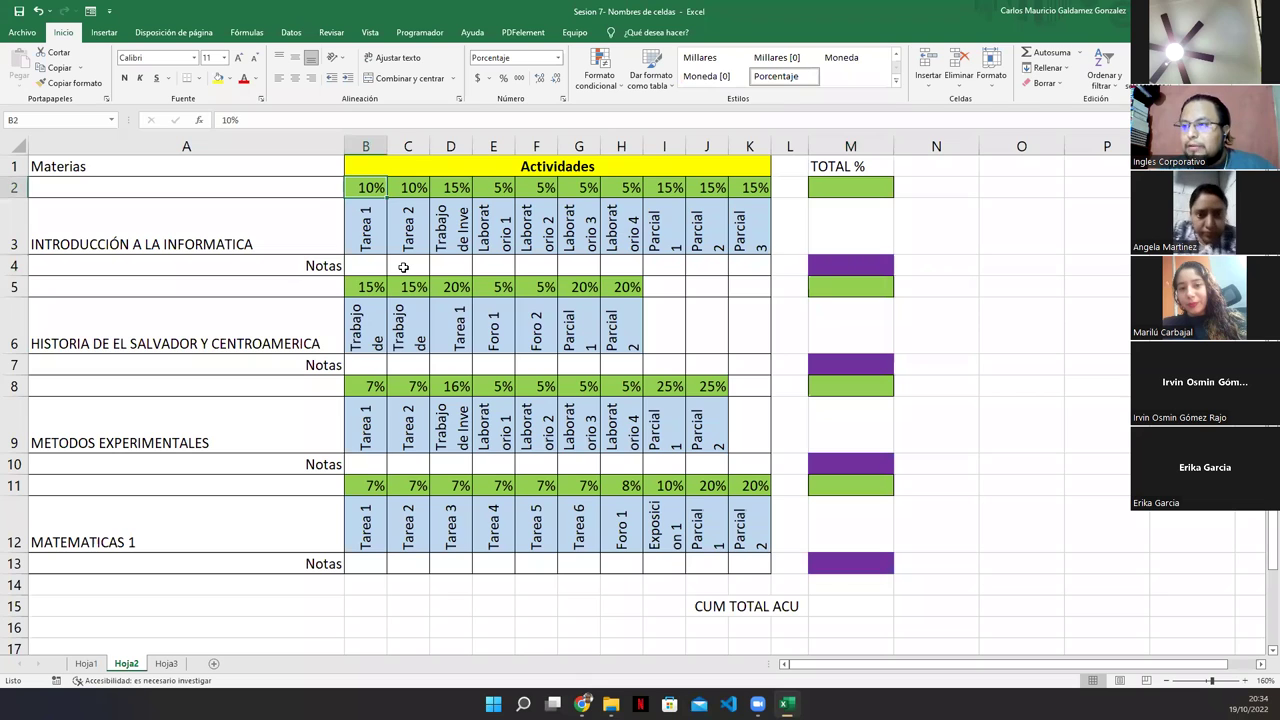
key(Right)
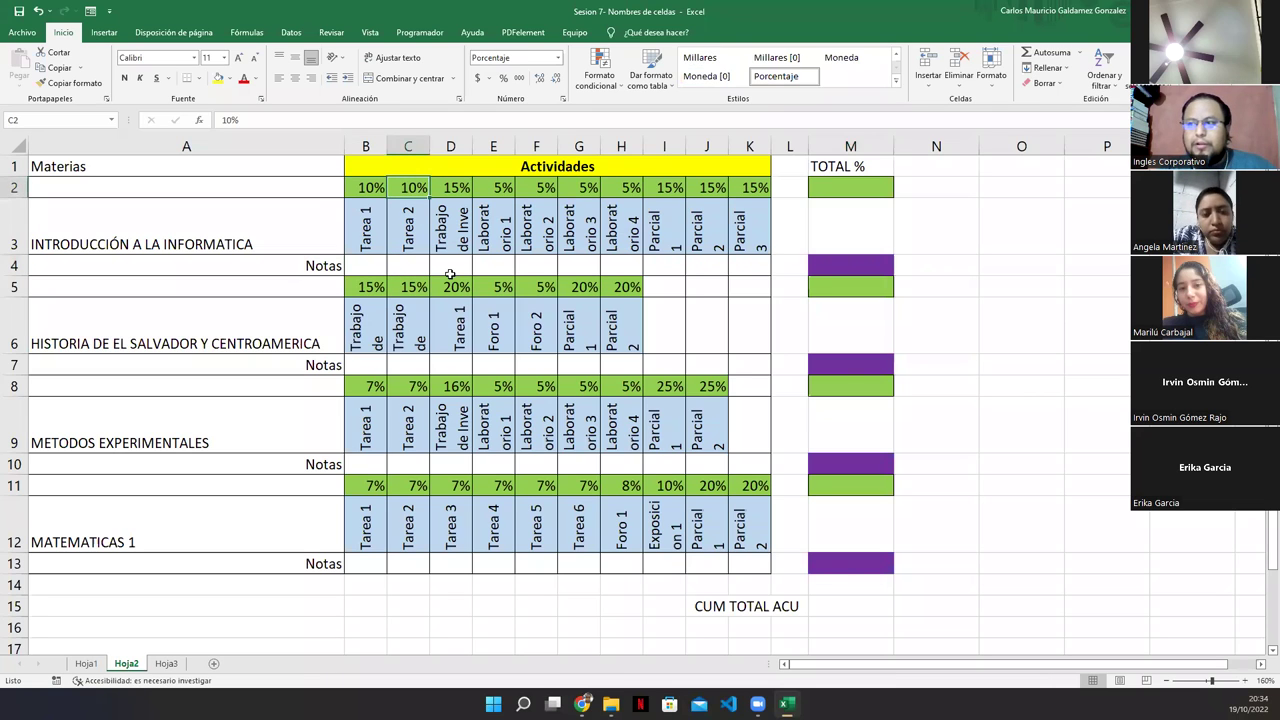
click(450, 273)
key(Up)
key(Up)
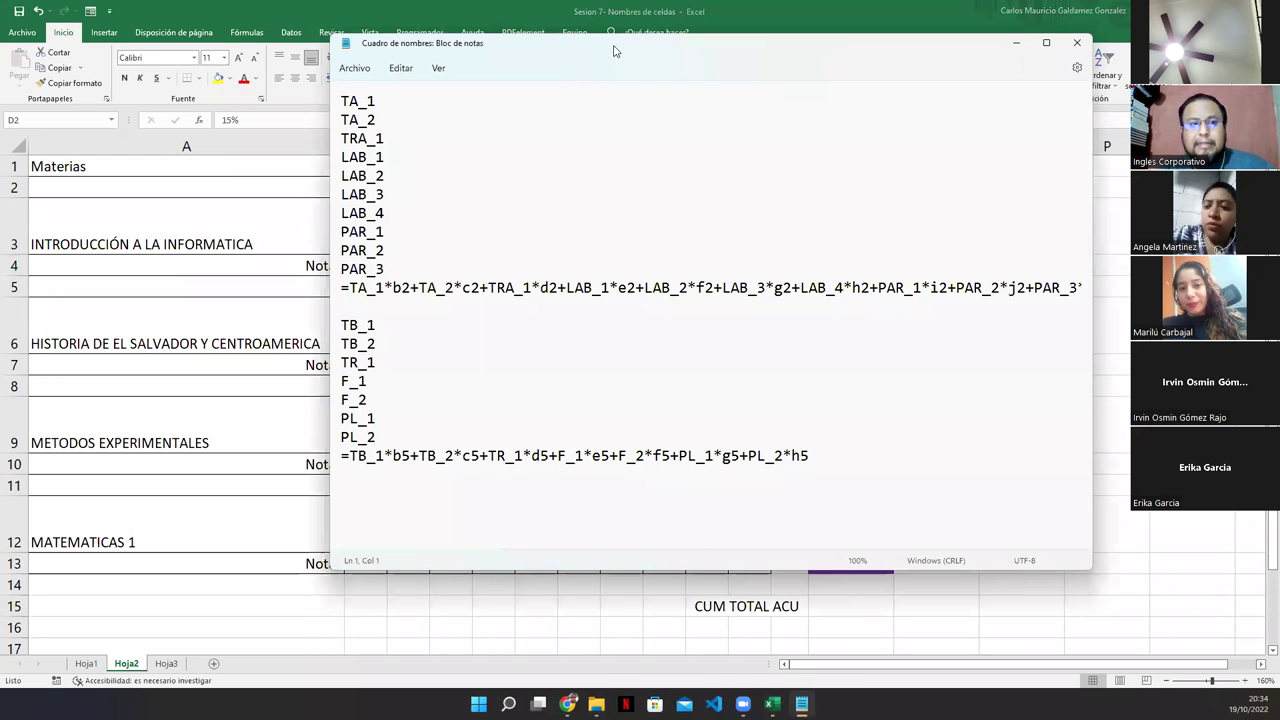
- Return from Notepad to the Excel workbook and define the name TA_1 for the Tarea 1 grade cell B4 on Hoja2
key(alt+Tab)
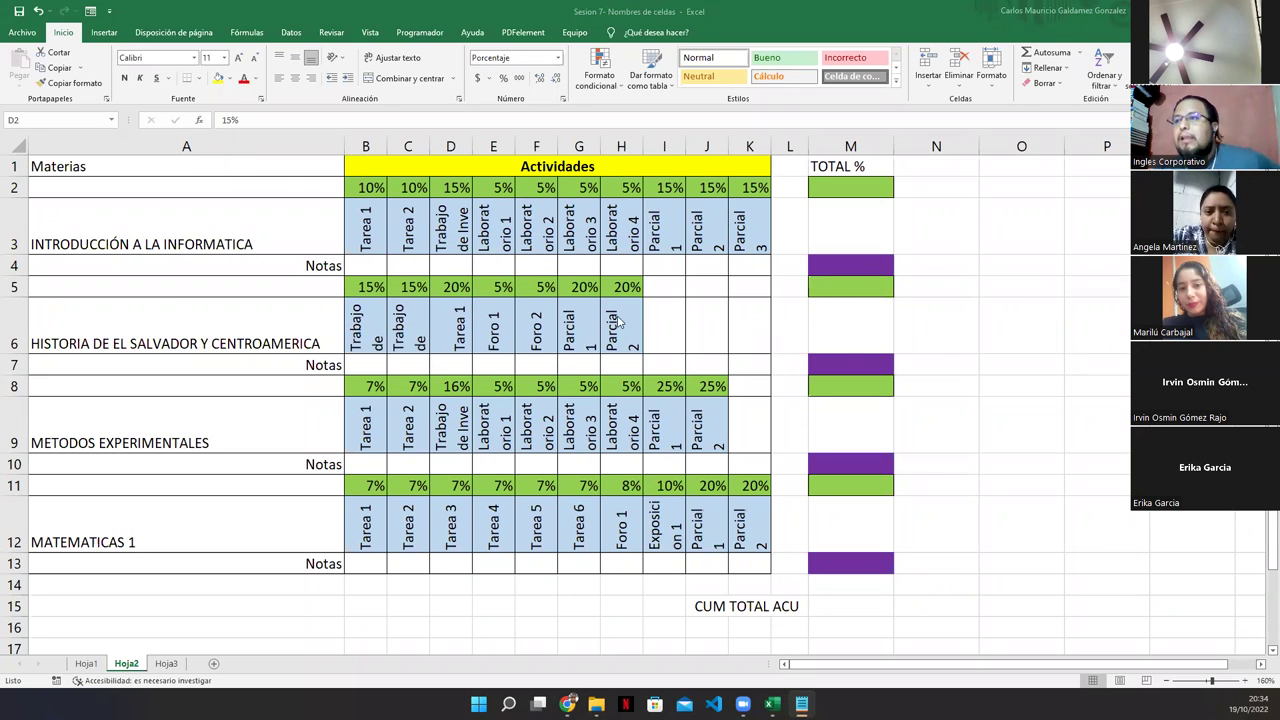
key(F2)
click(374, 266)
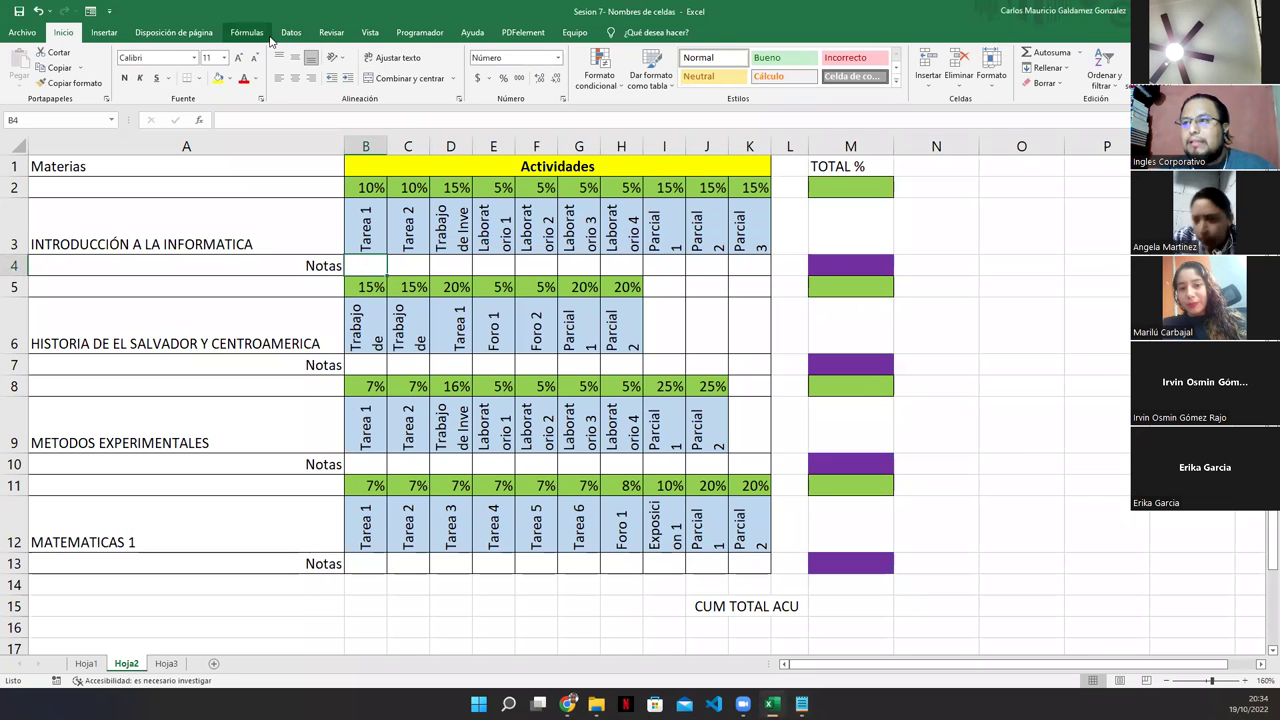
click(268, 36)
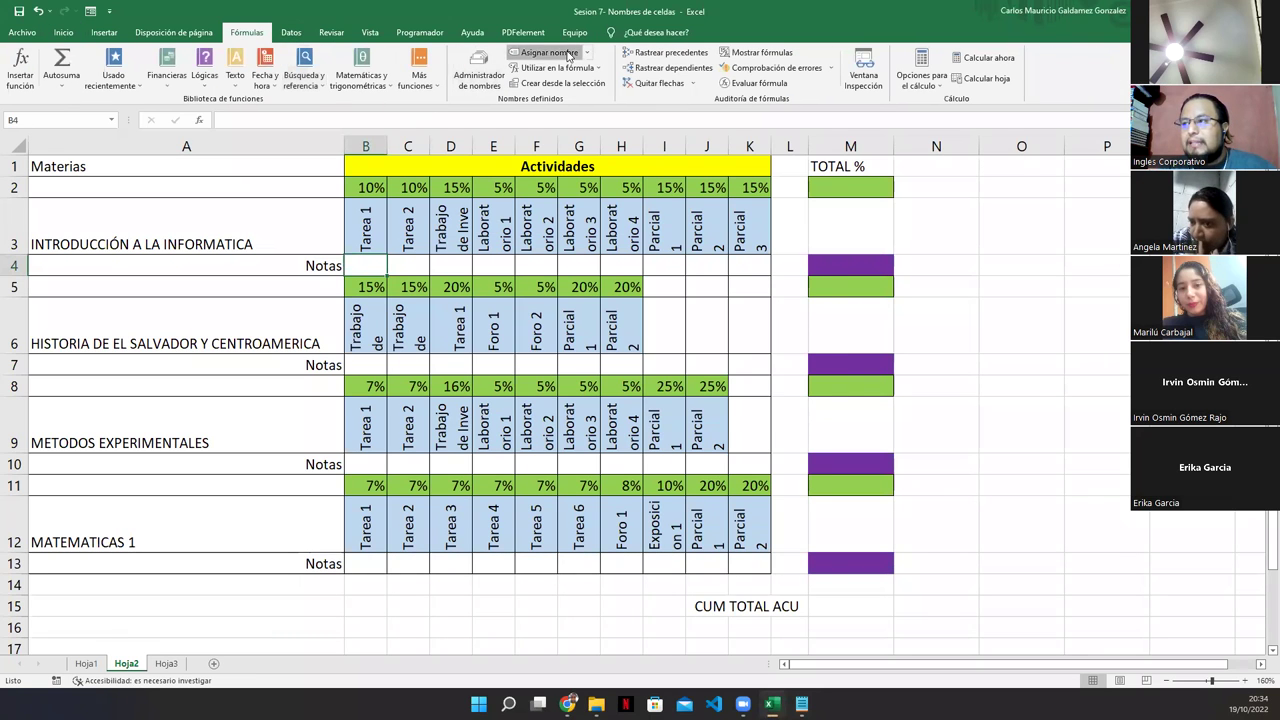
click(568, 55)
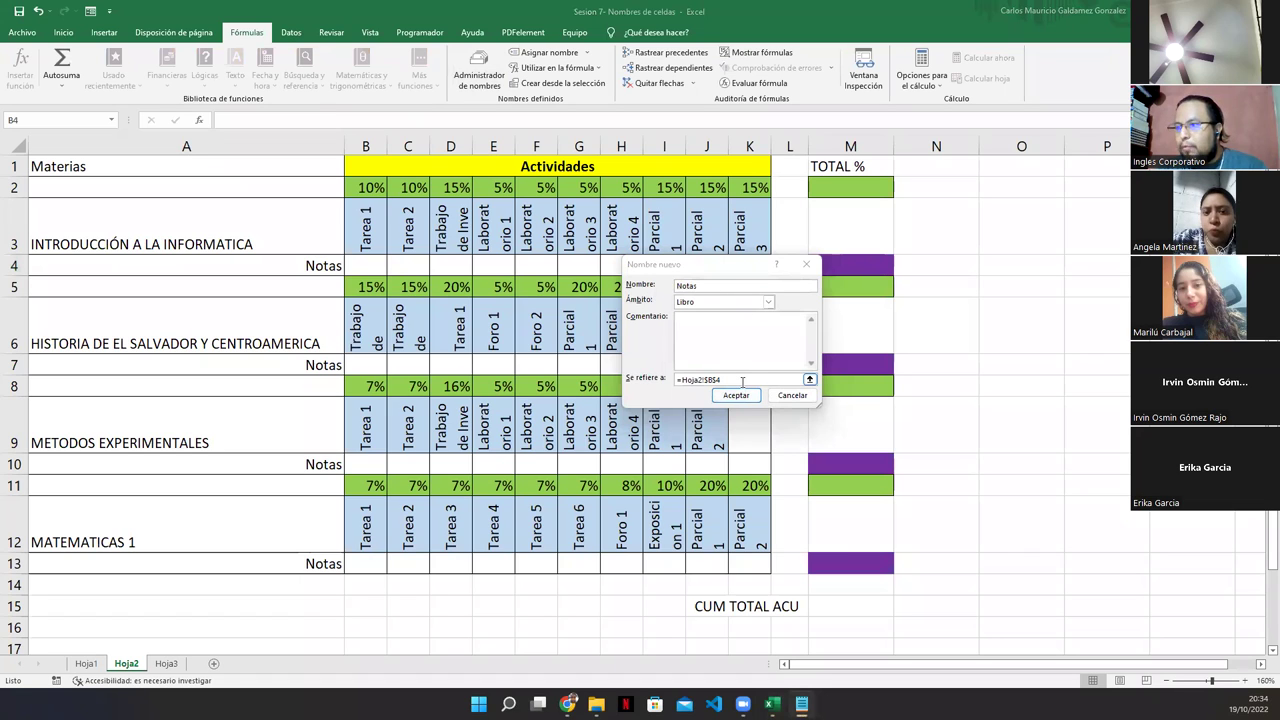
click(727, 297)
text(TA_1)
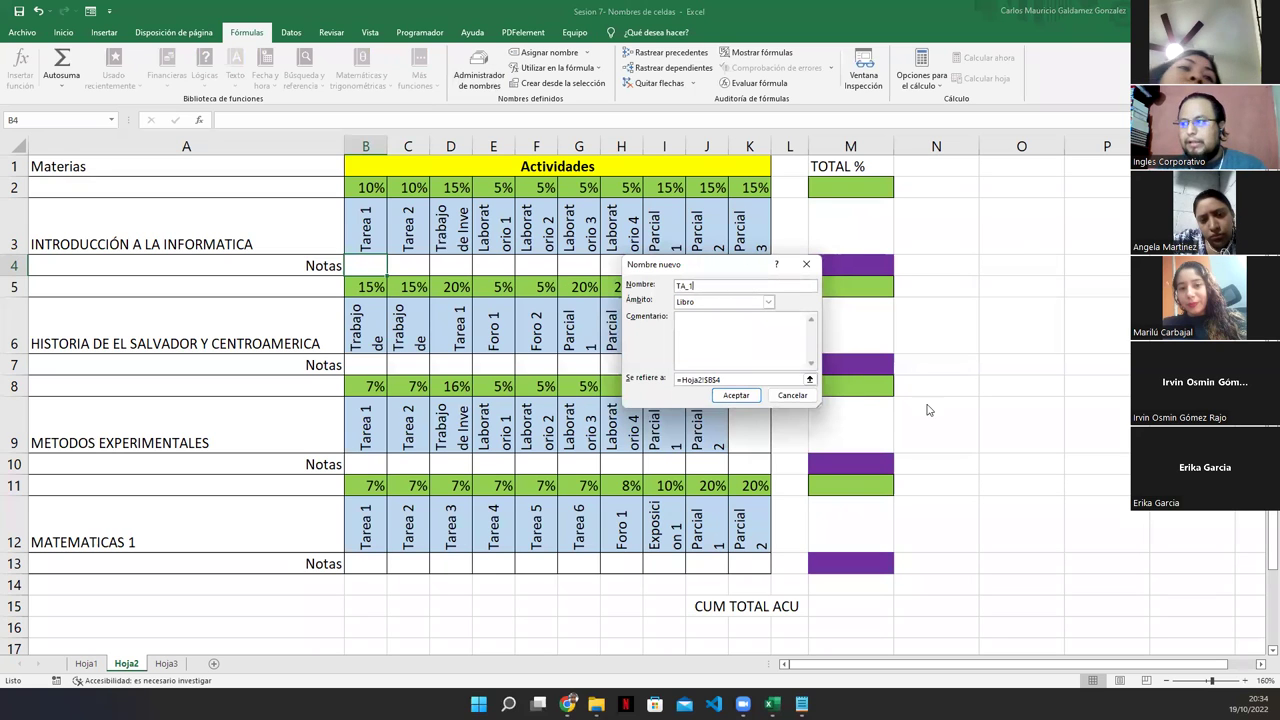
click(806, 380)
click(808, 380)
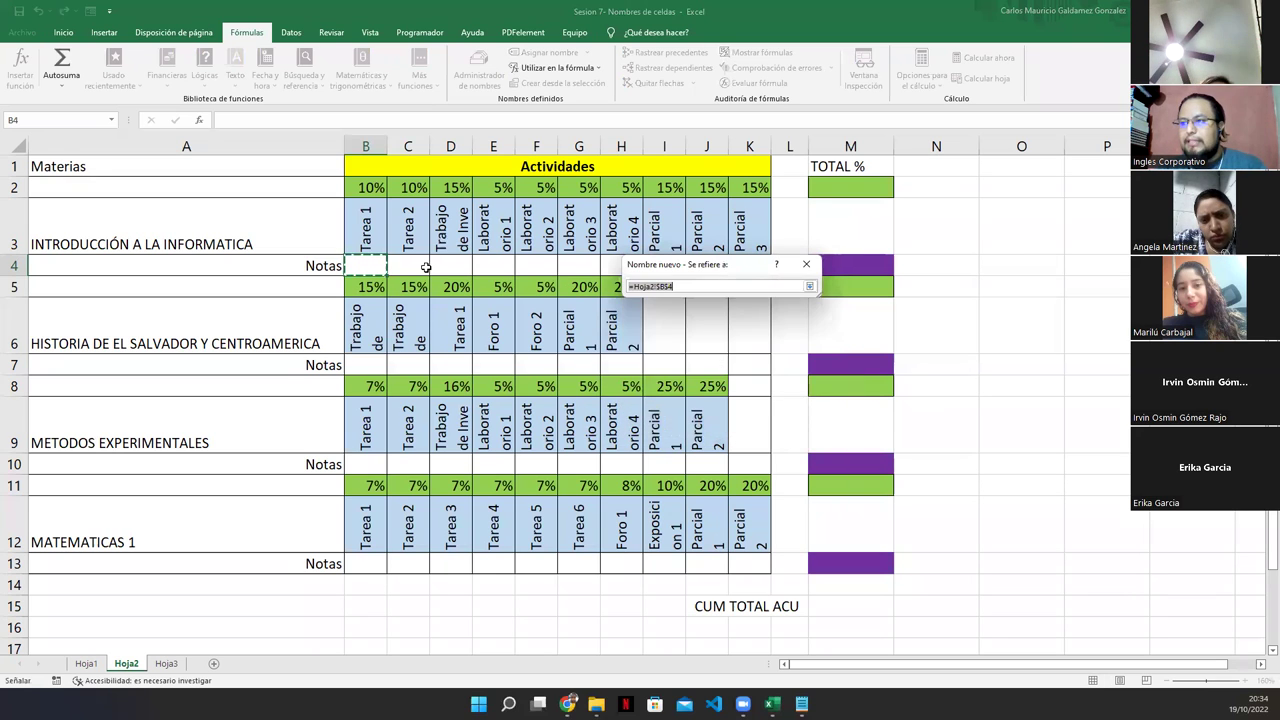
click(809, 286)
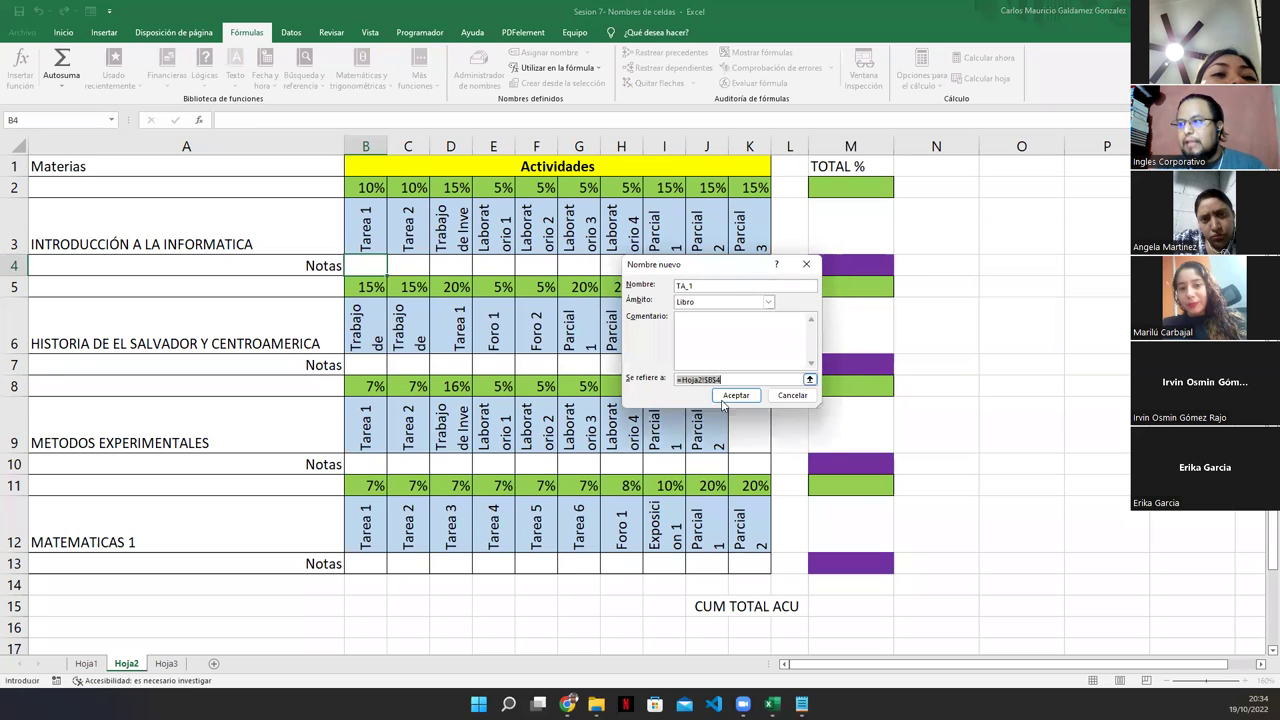
click(737, 396)
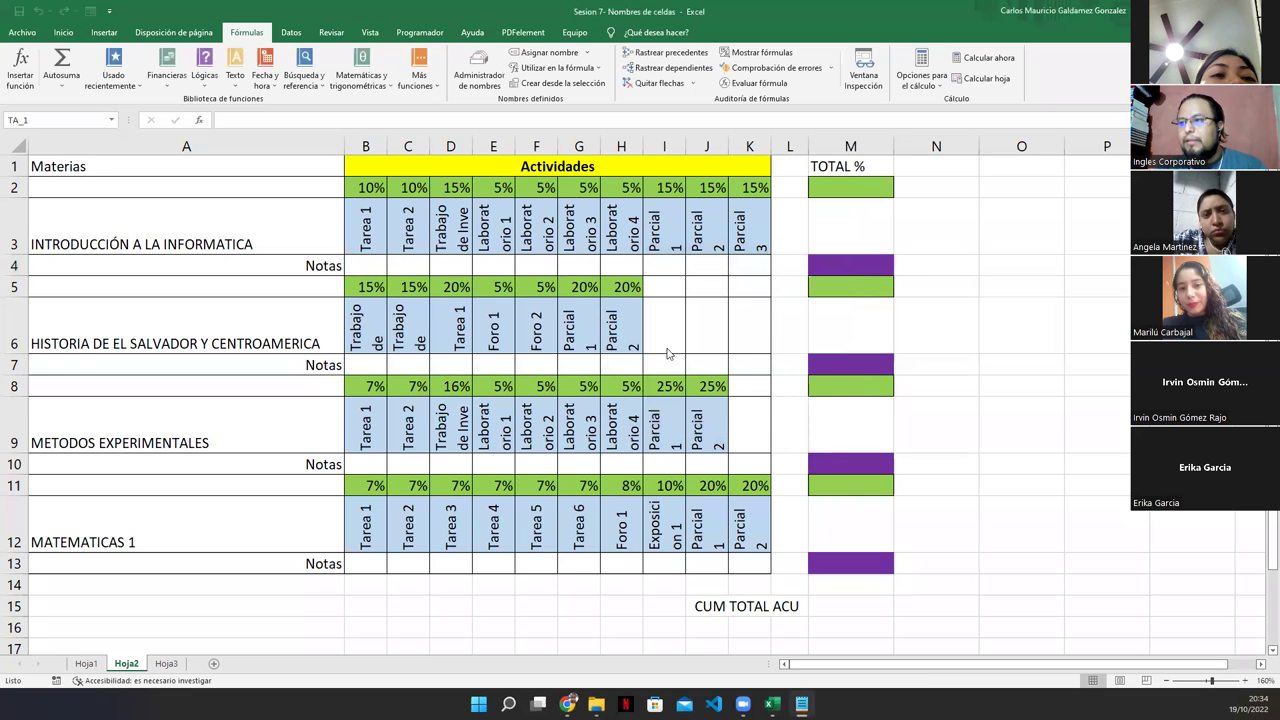
click(367, 265)
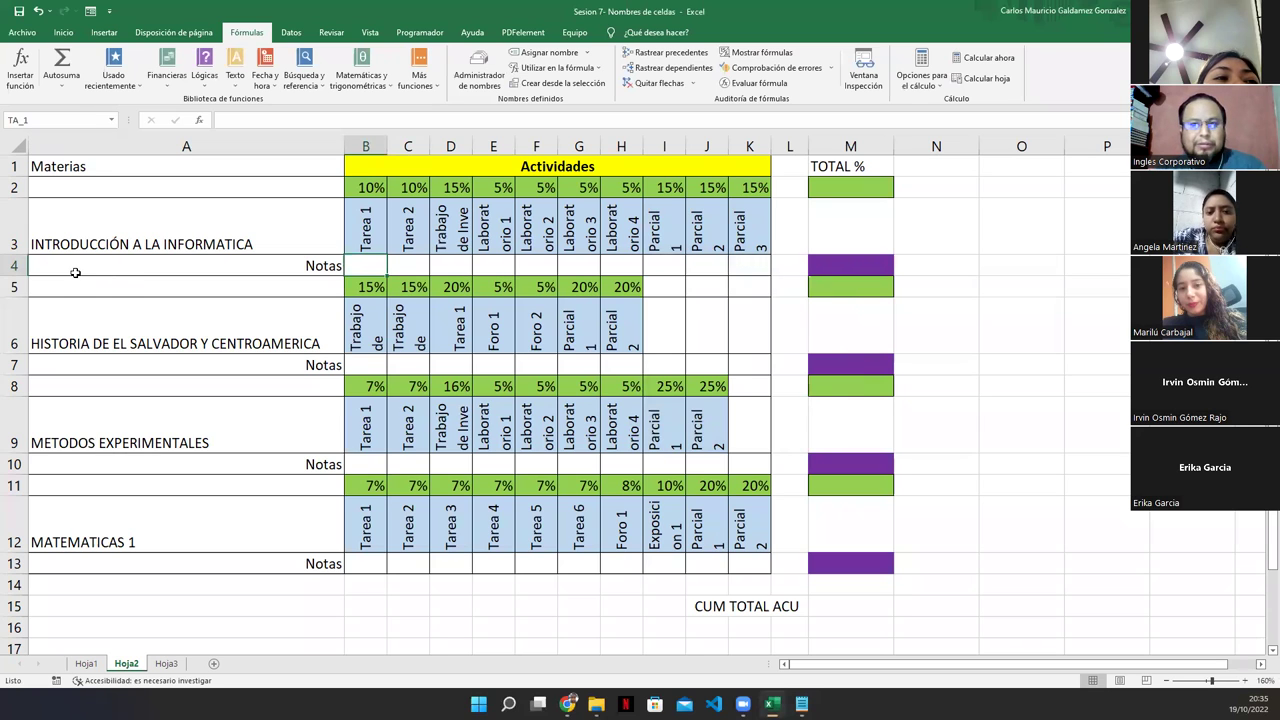
click(42, 118)
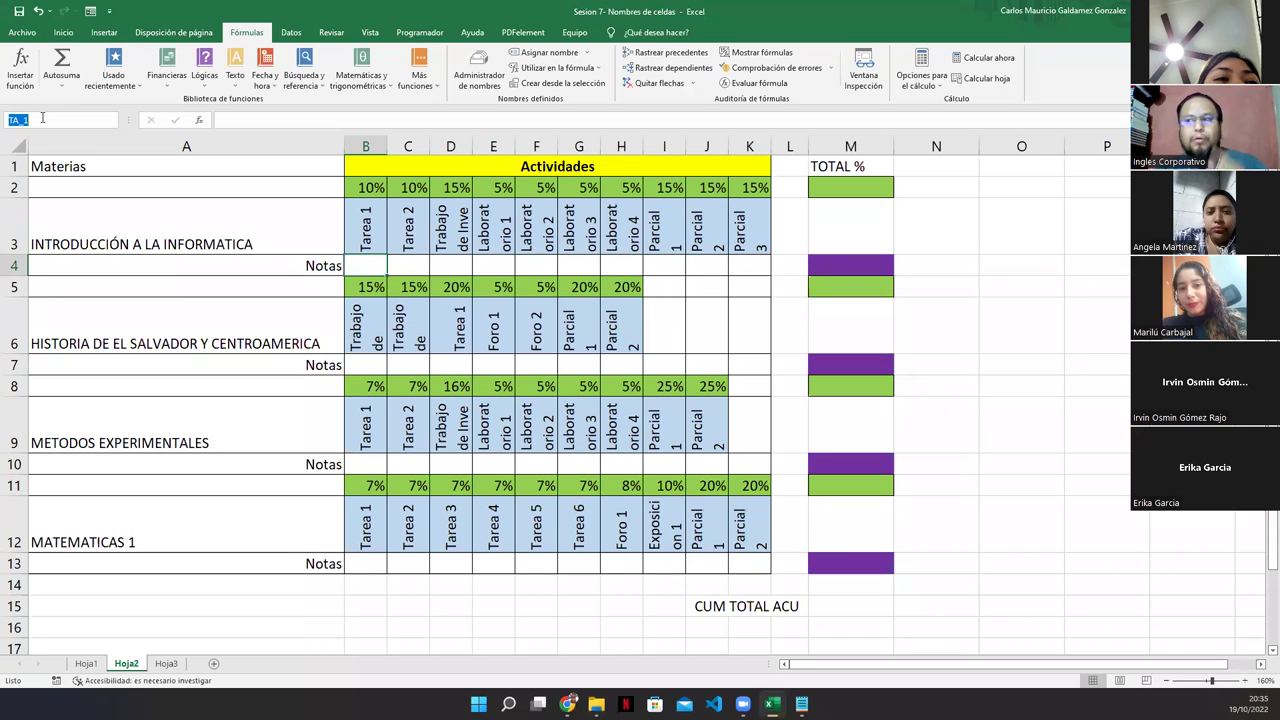
- Define the name TA_2 for the Tarea 2 grade cell C4 and TRA_1 for the Trabajo de Inve grade cell D4
click(395, 268)
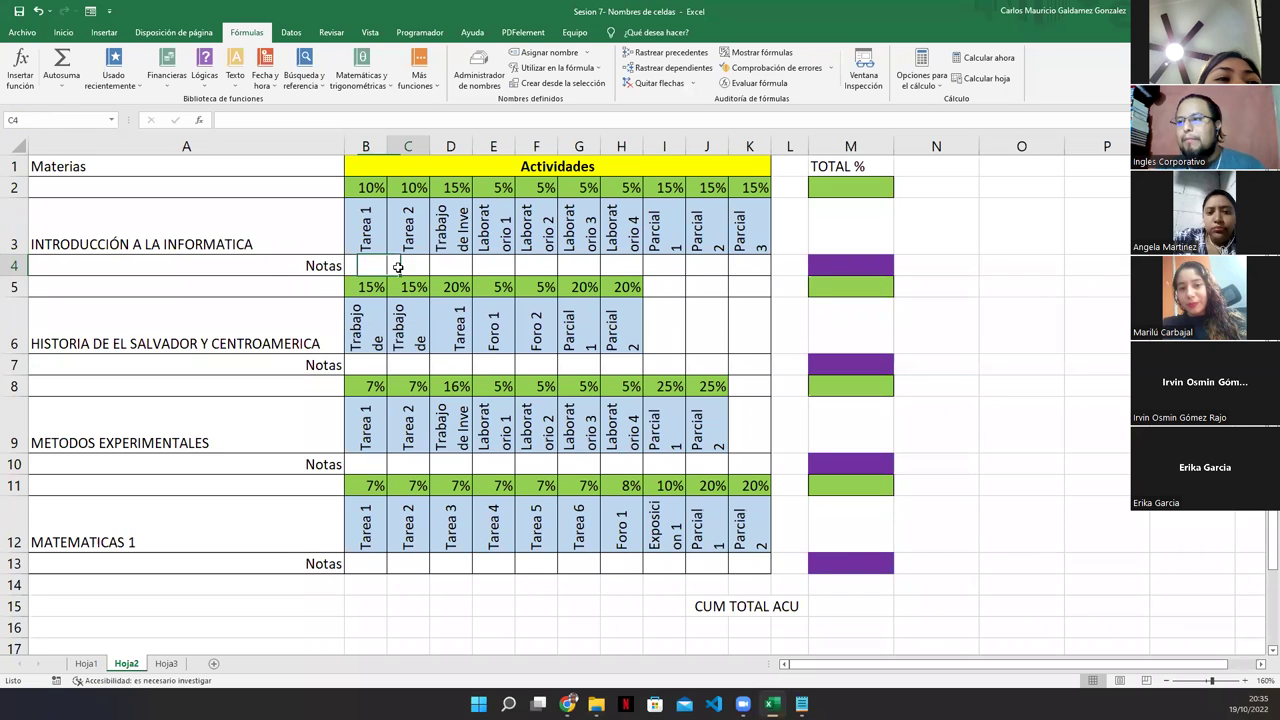
click(528, 52)
text(TA_1)
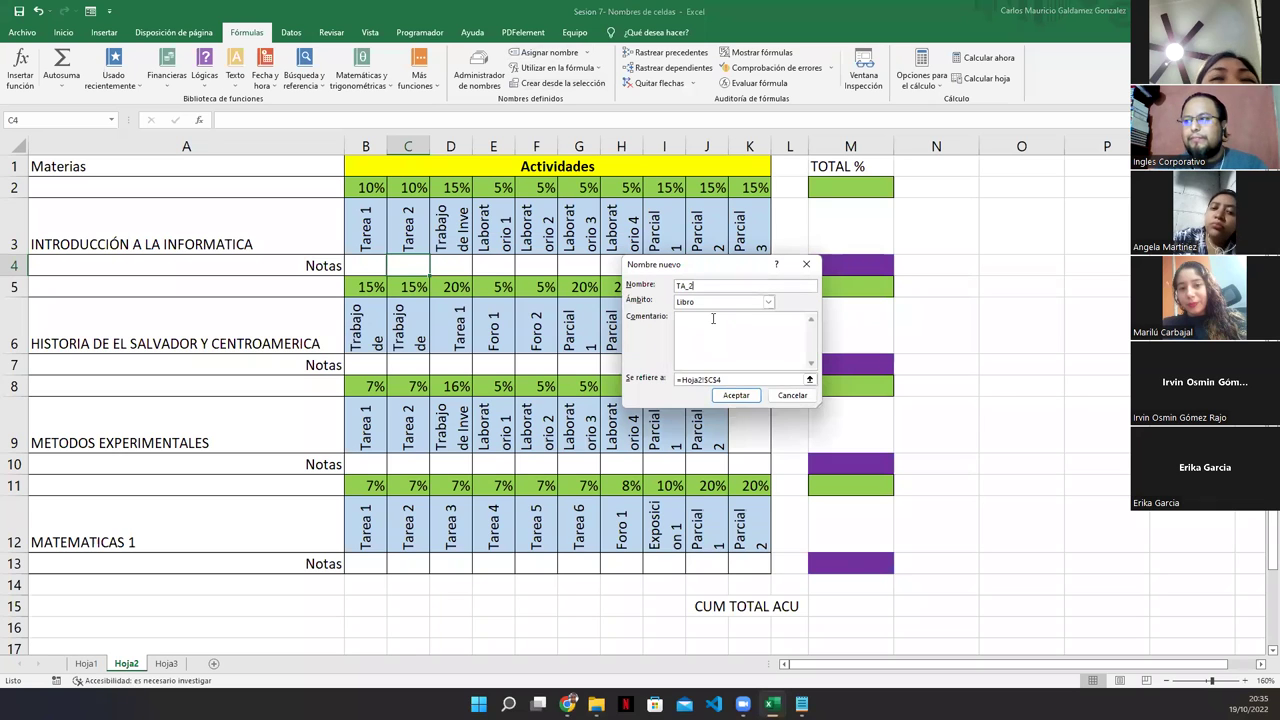
click(736, 395)
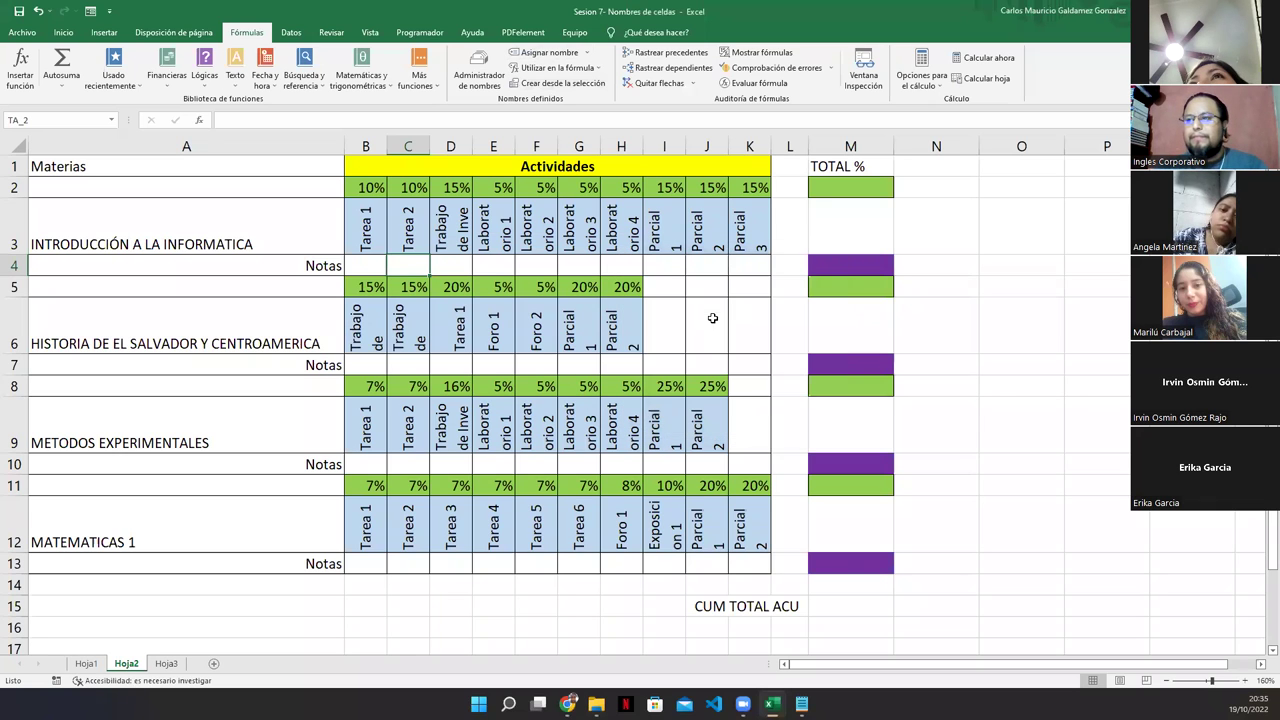
click(456, 262)
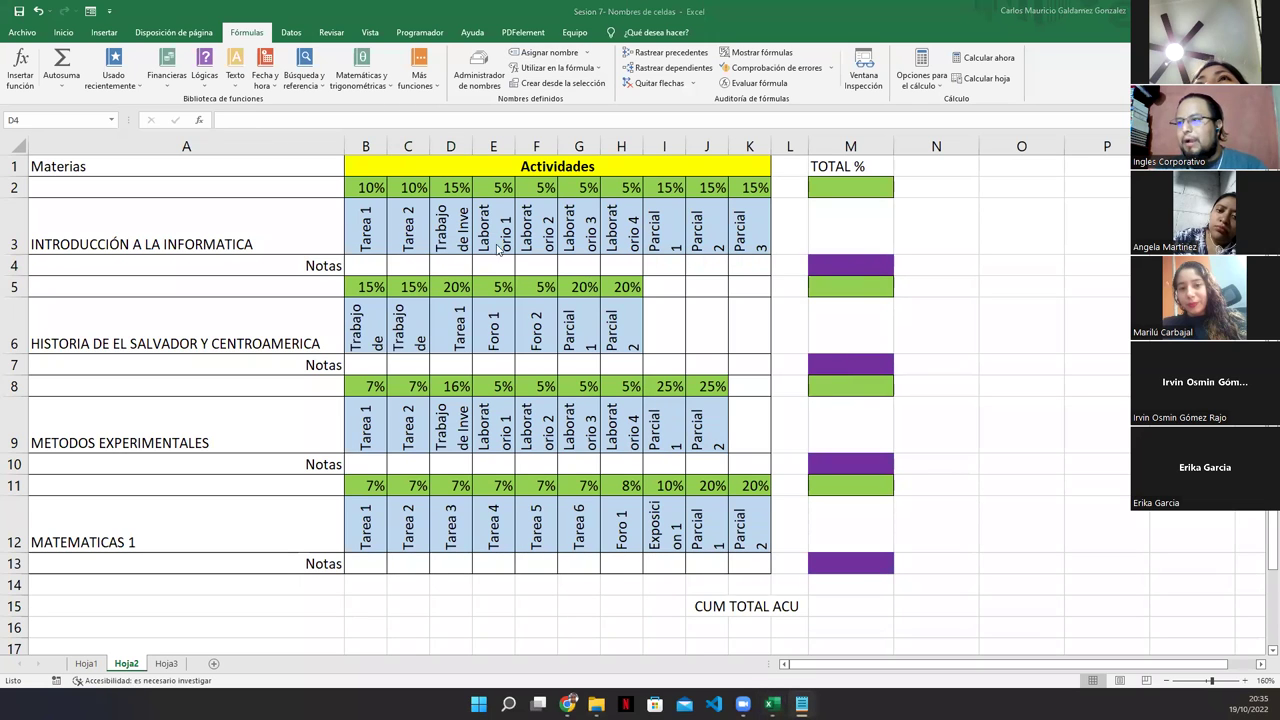
click(549, 52)
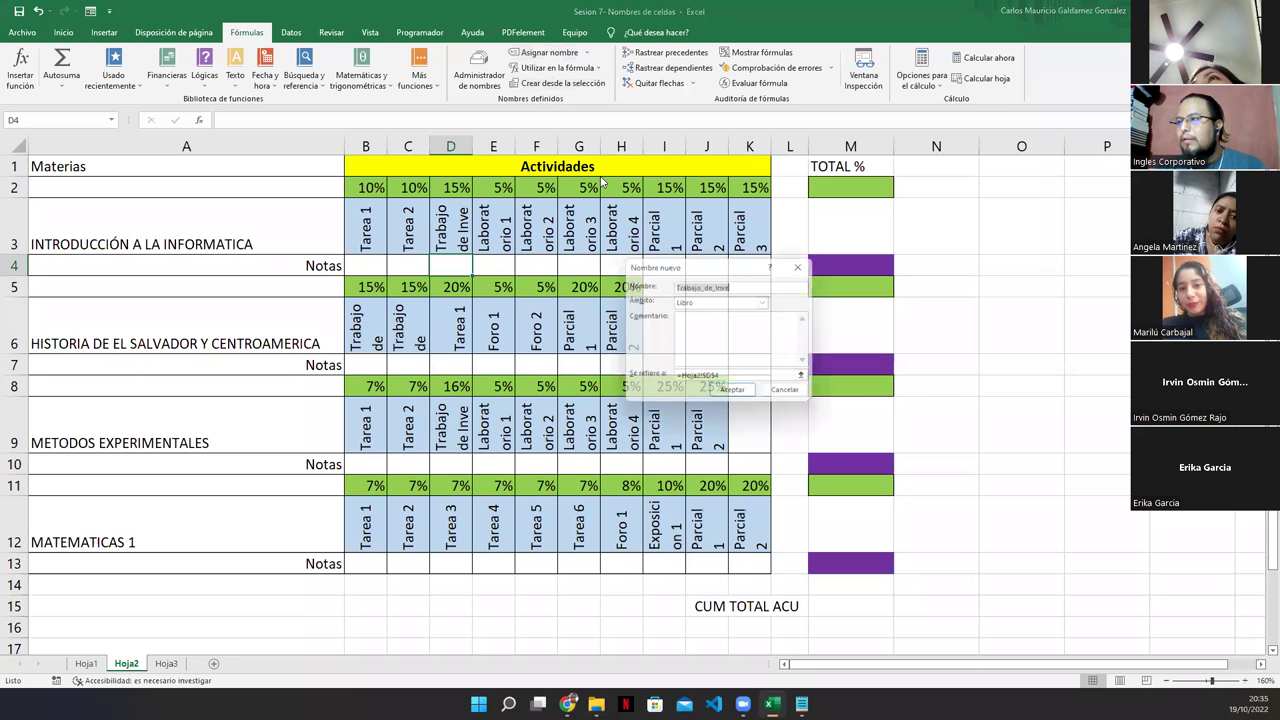
click(738, 396)
- Define the names LAB_1 and LAB_2 for the Laboratorio 1 and 2 grade cells E4 and F4
click(496, 272)
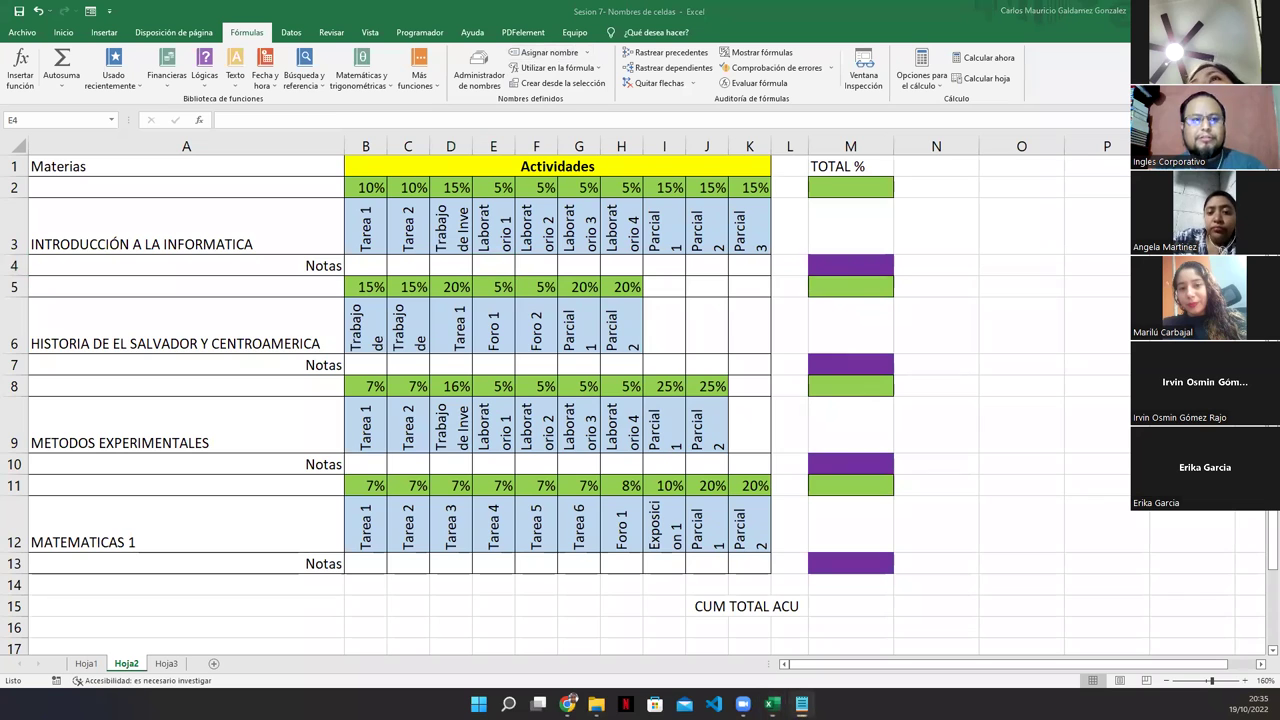
click(496, 264)
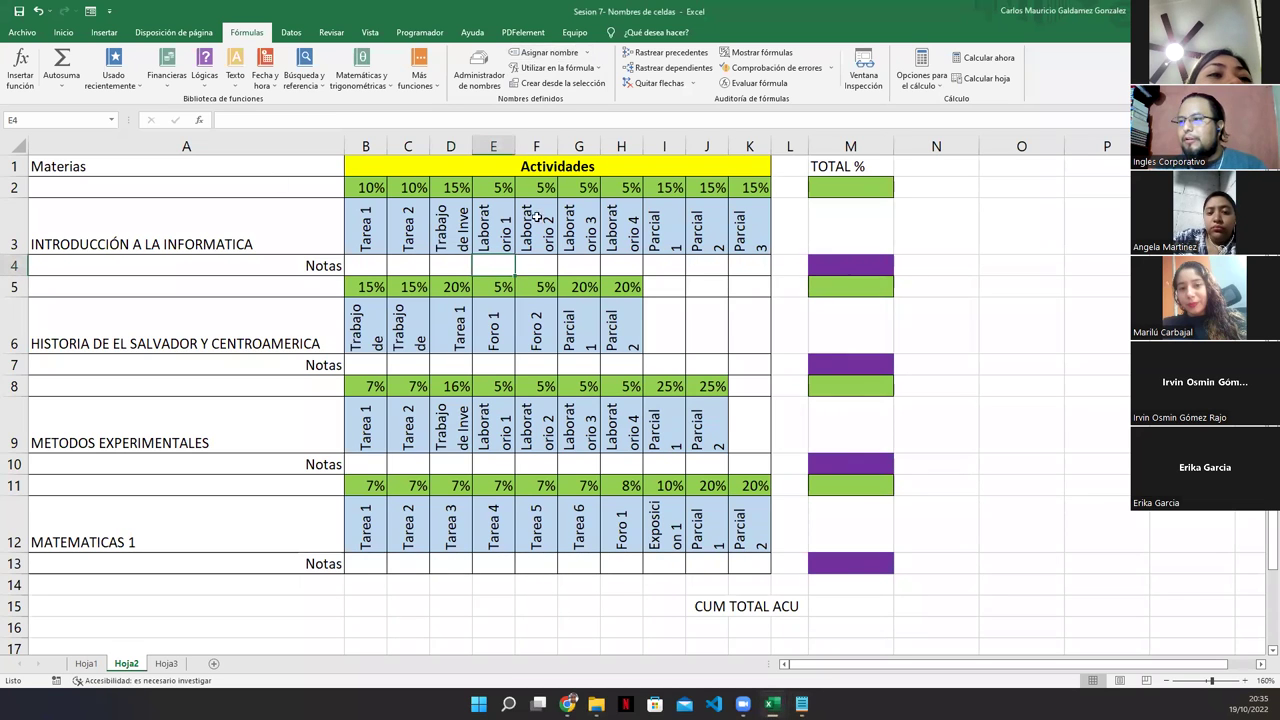
click(517, 55)
text(LAB_1)
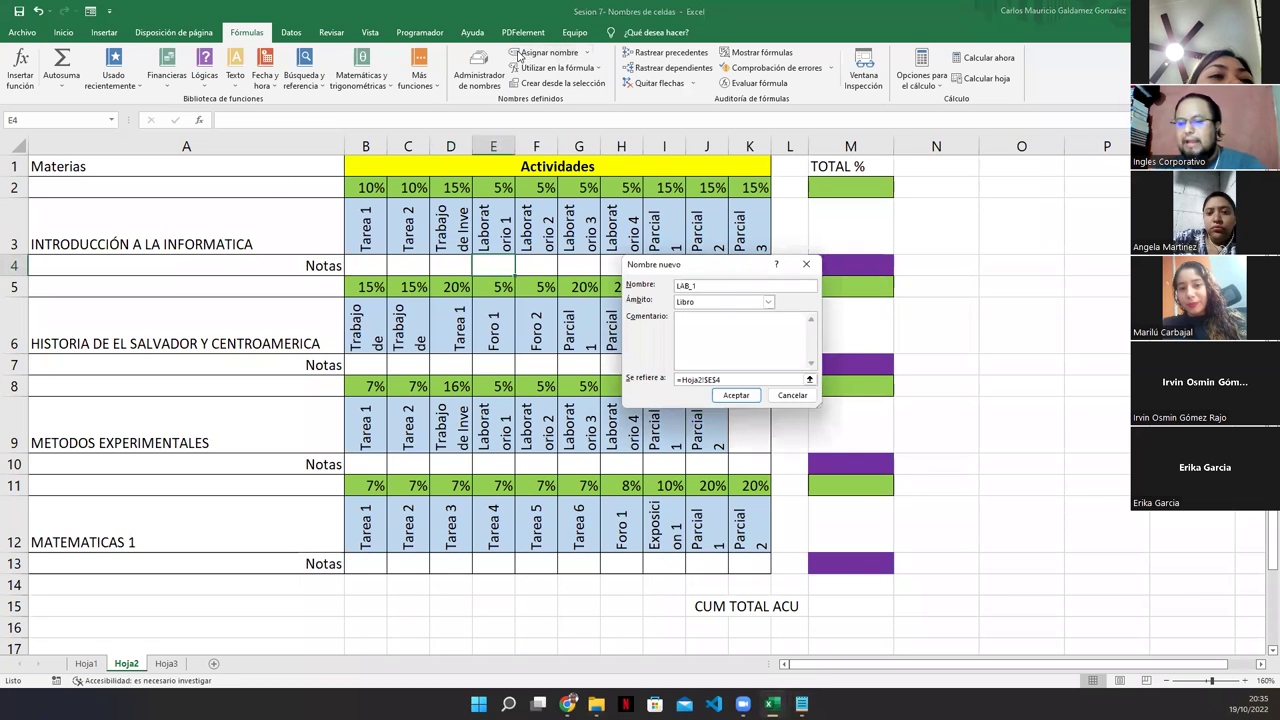
key(Return)
key(Right)
click(560, 53)
text(LAB_1)
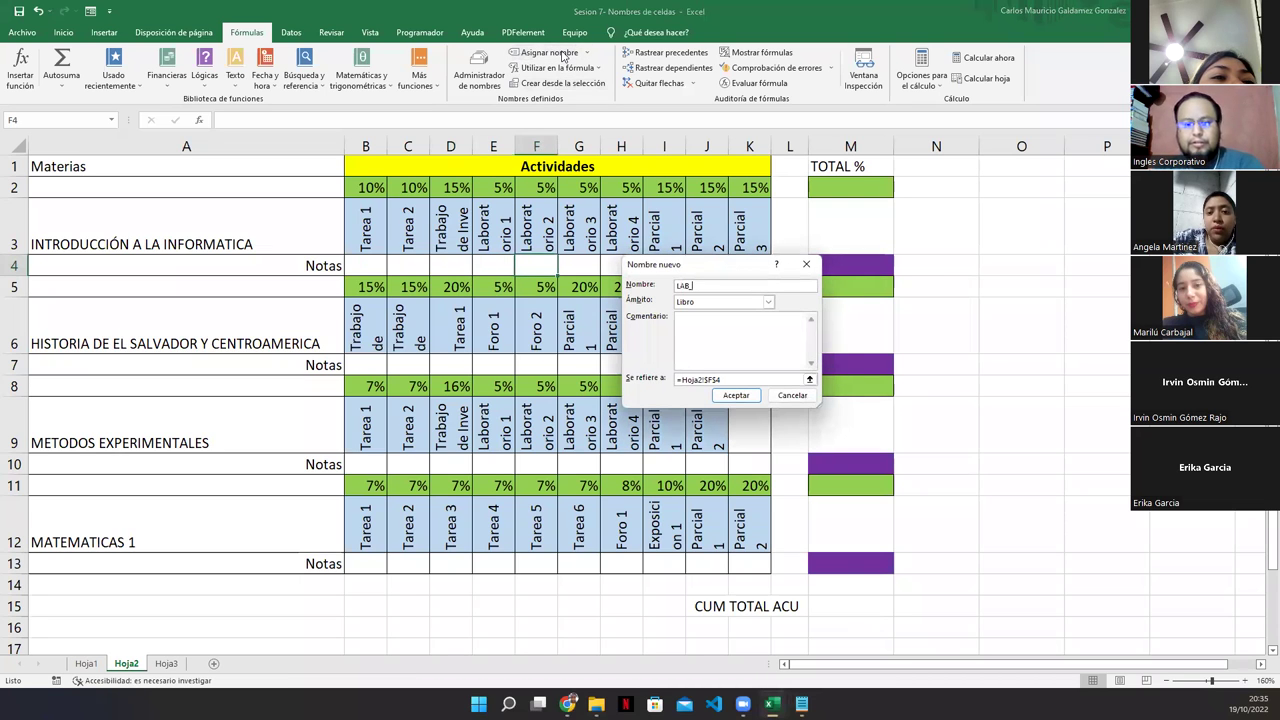
key(Return)
- Define the names LAB_3 and LAB_4 for the Laboratorio 3 and 4 grade cells G4 and H4
click(584, 261)
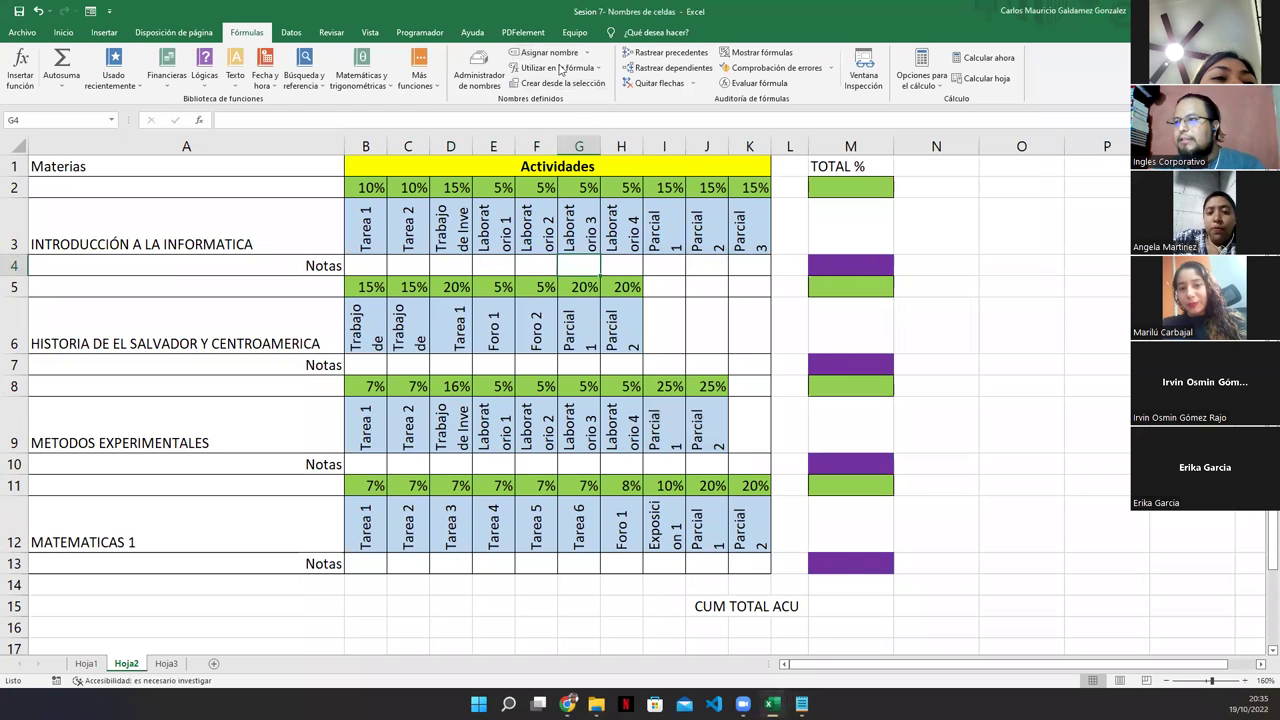
click(556, 55)
text(LAB_1)
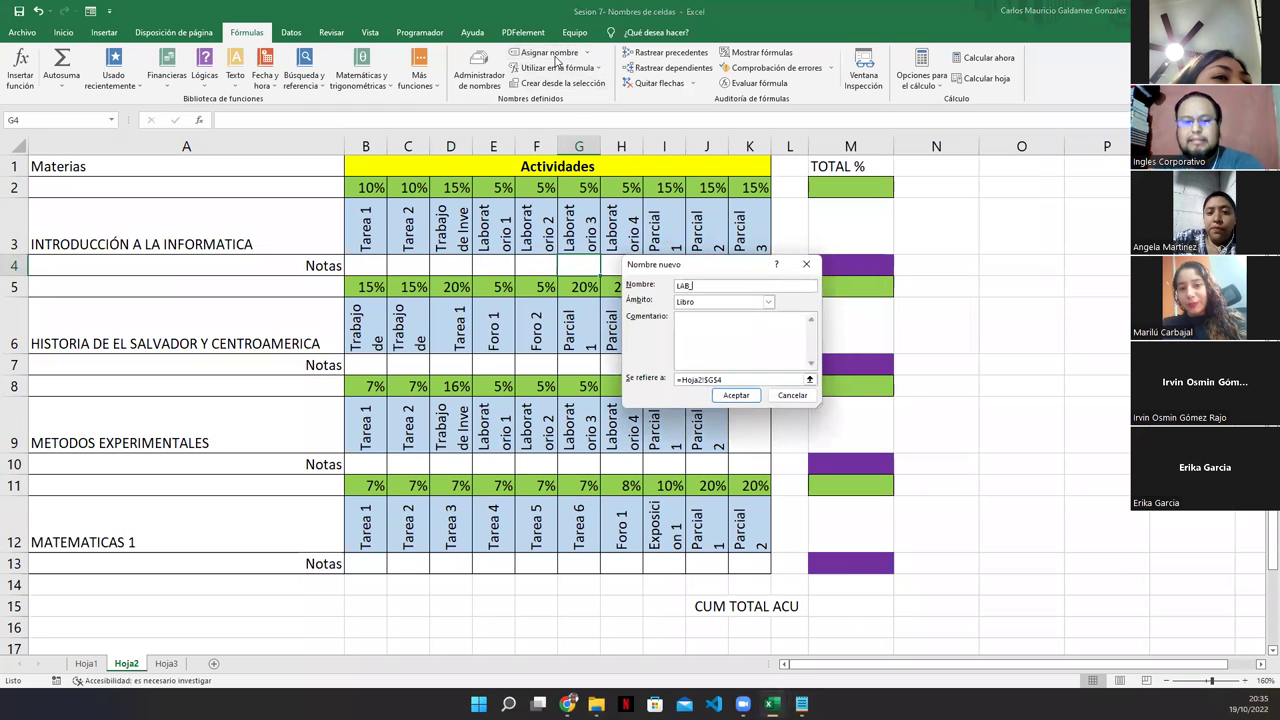
text(3)
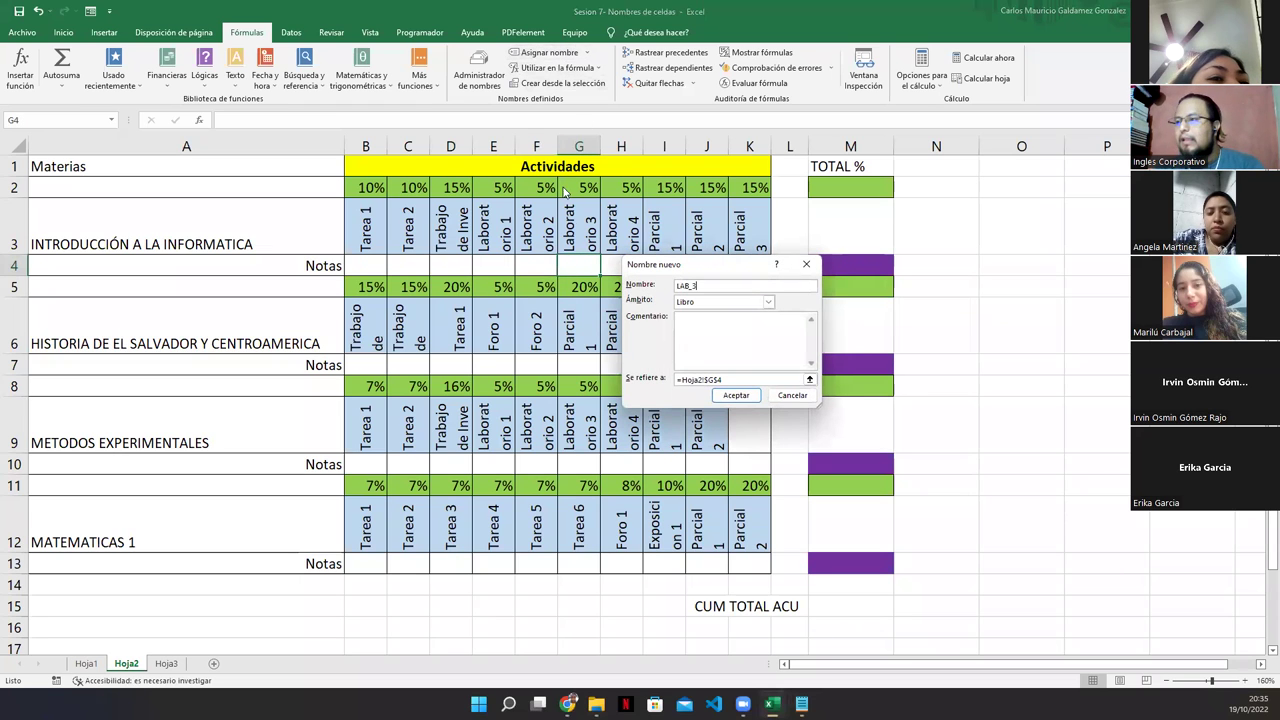
key(Return)
click(620, 260)
click(545, 55)
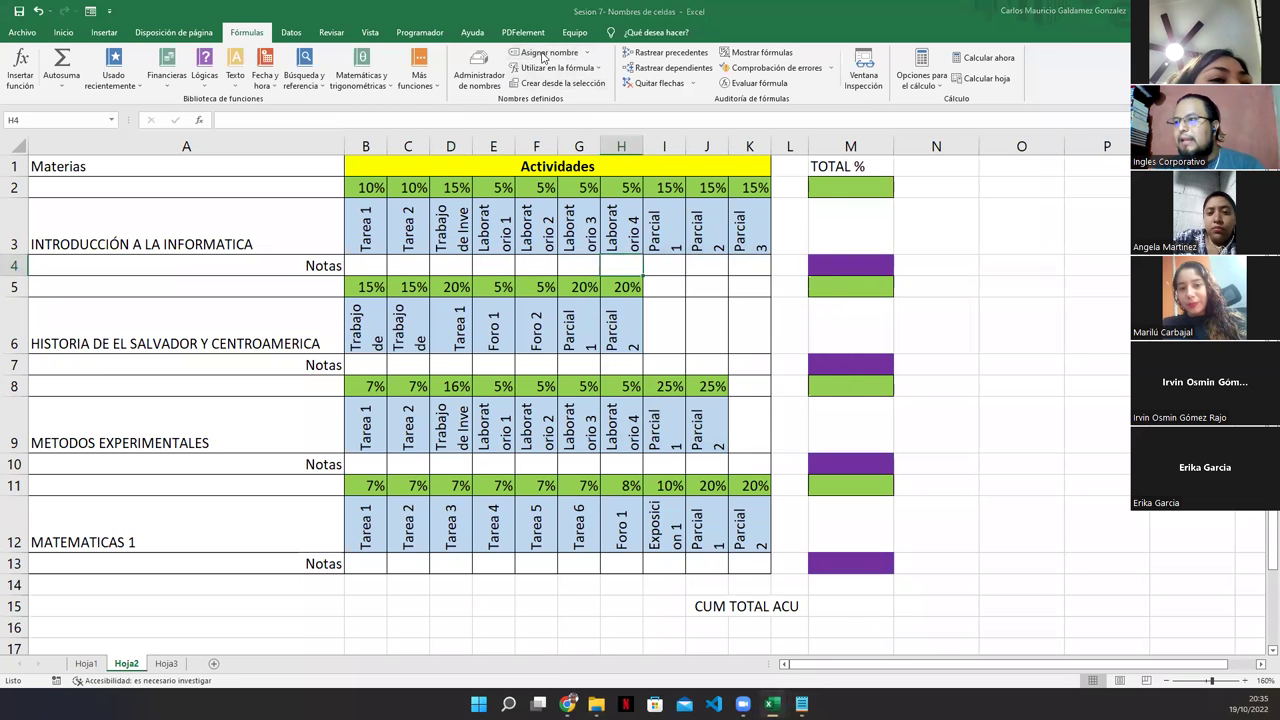
text(LAB_1)
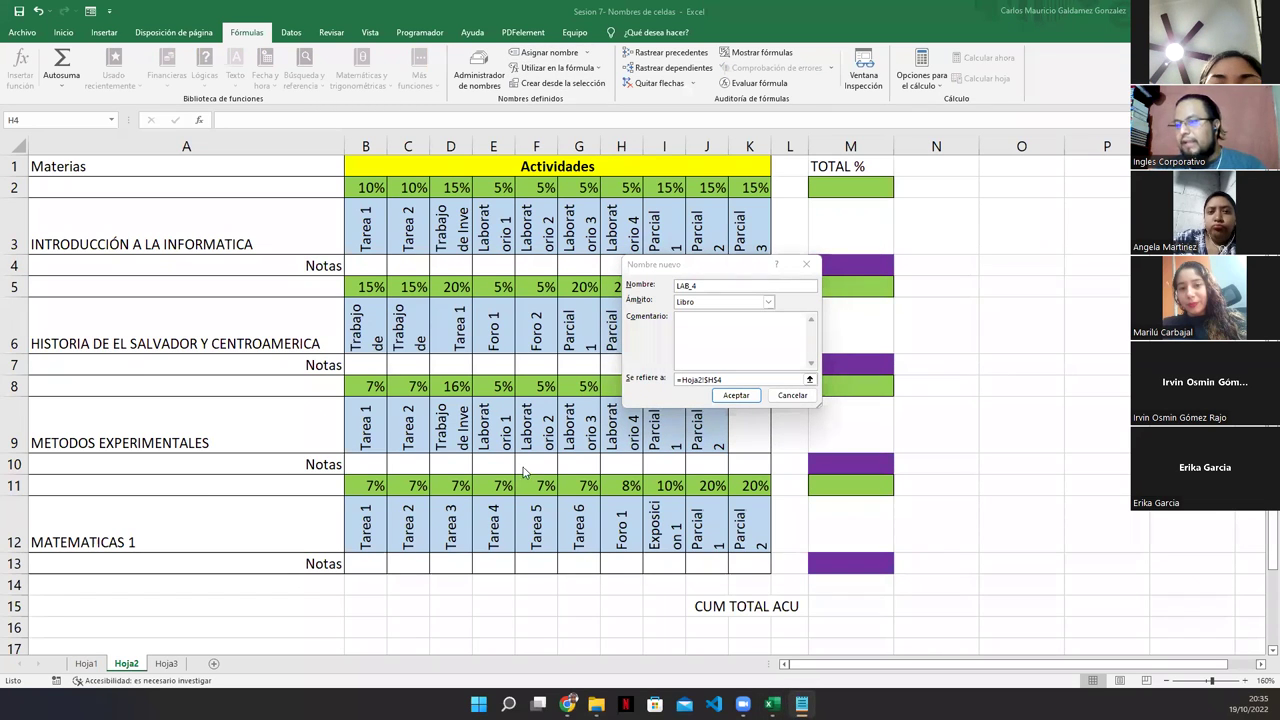
click(736, 395)
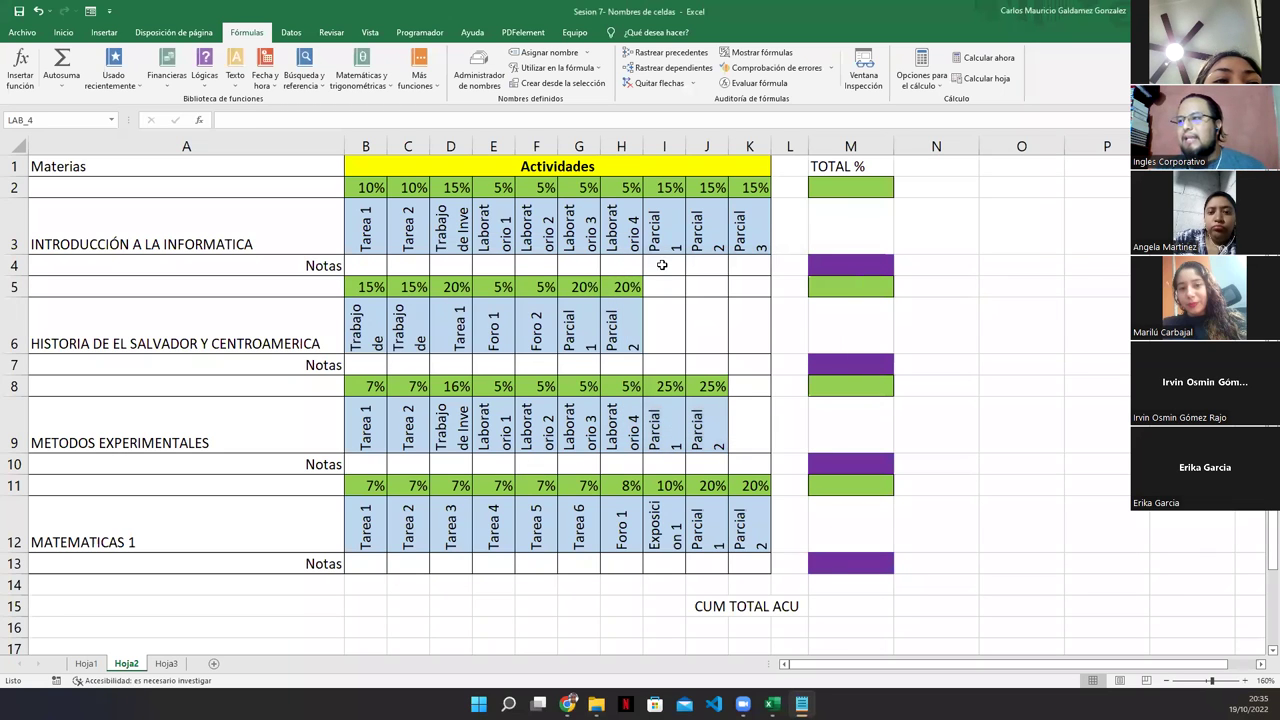
- Define the names PAR_1, PAR_2 and PAR_3 for the three Parcial grade cells I4, J4 and K4
key(F2)
click(662, 264)
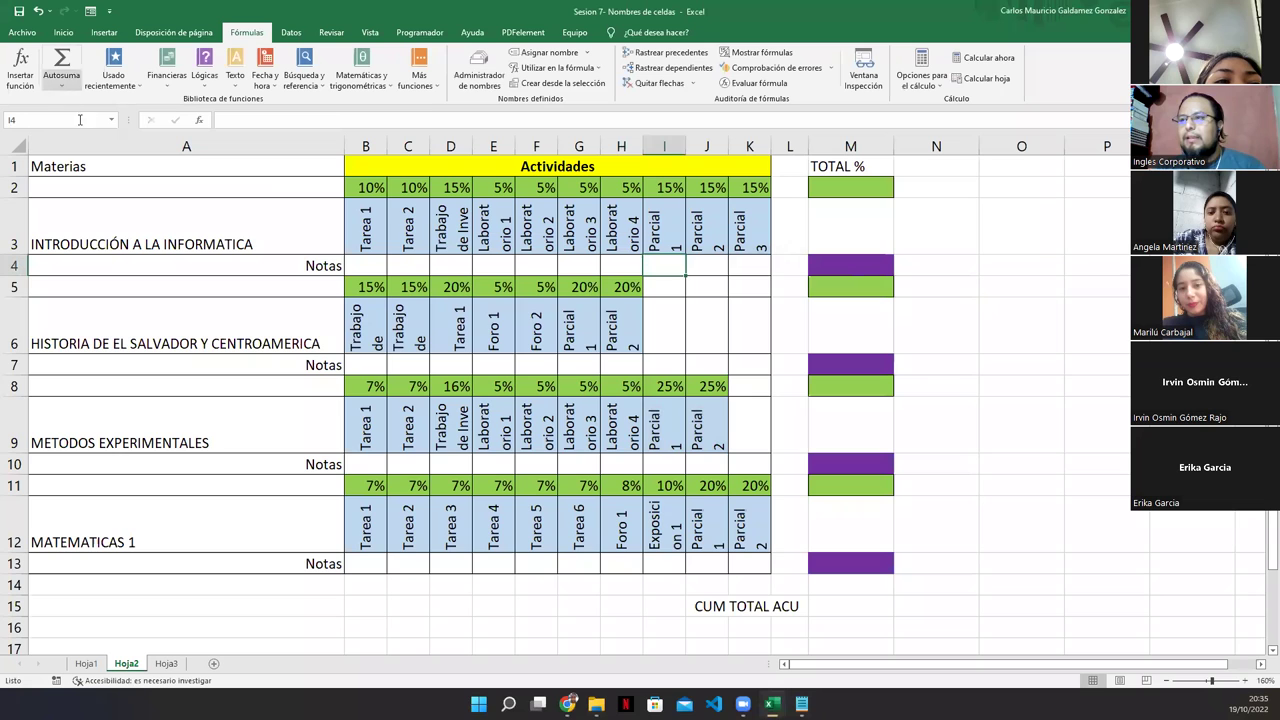
click(540, 52)
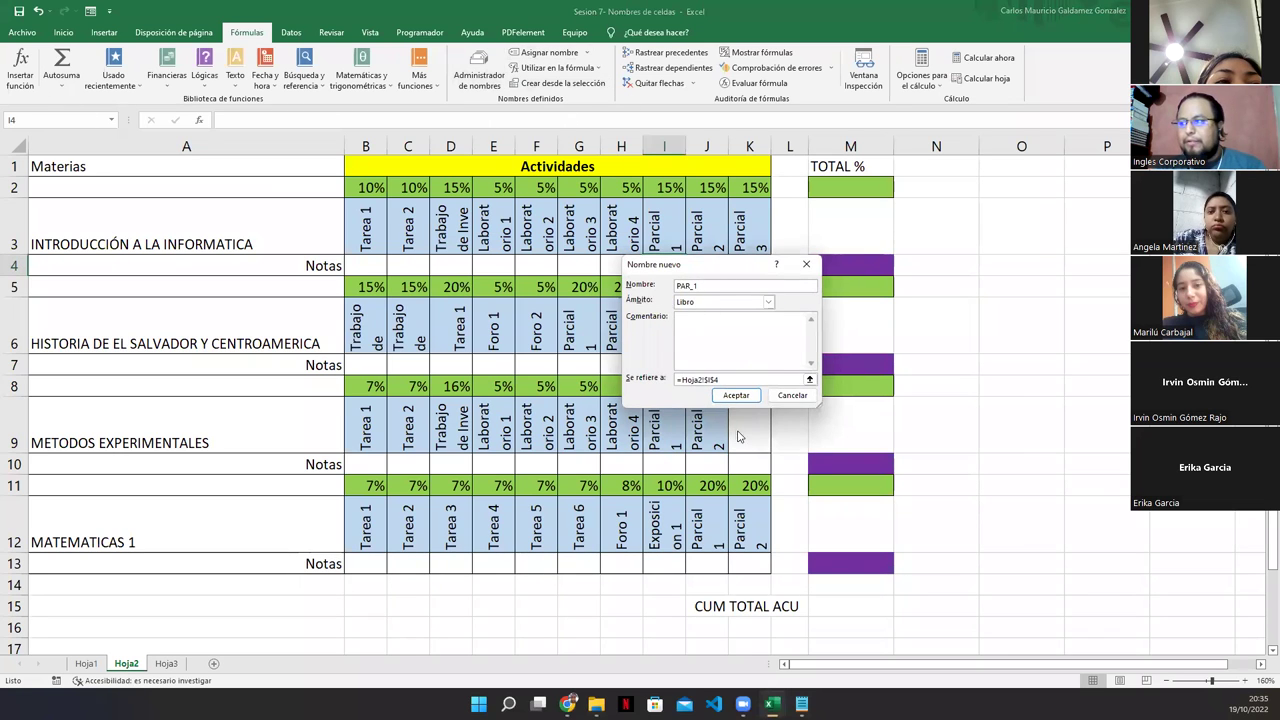
click(736, 395)
click(692, 270)
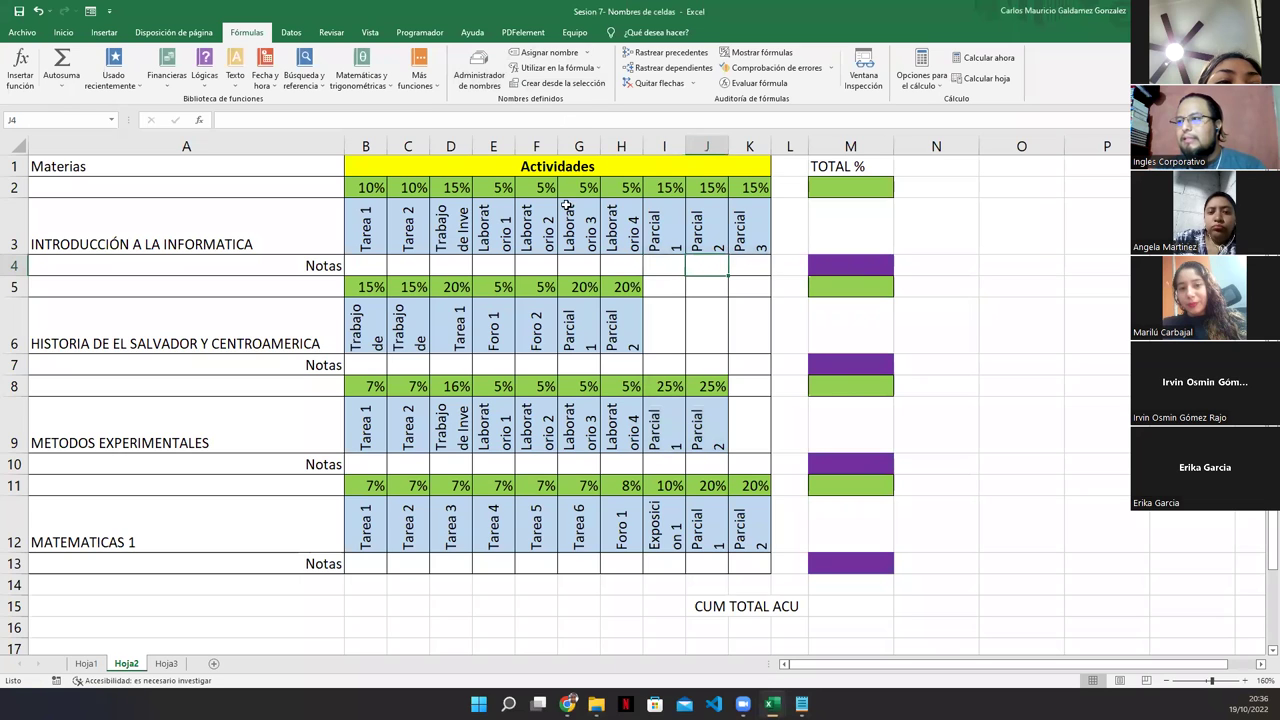
click(540, 52)
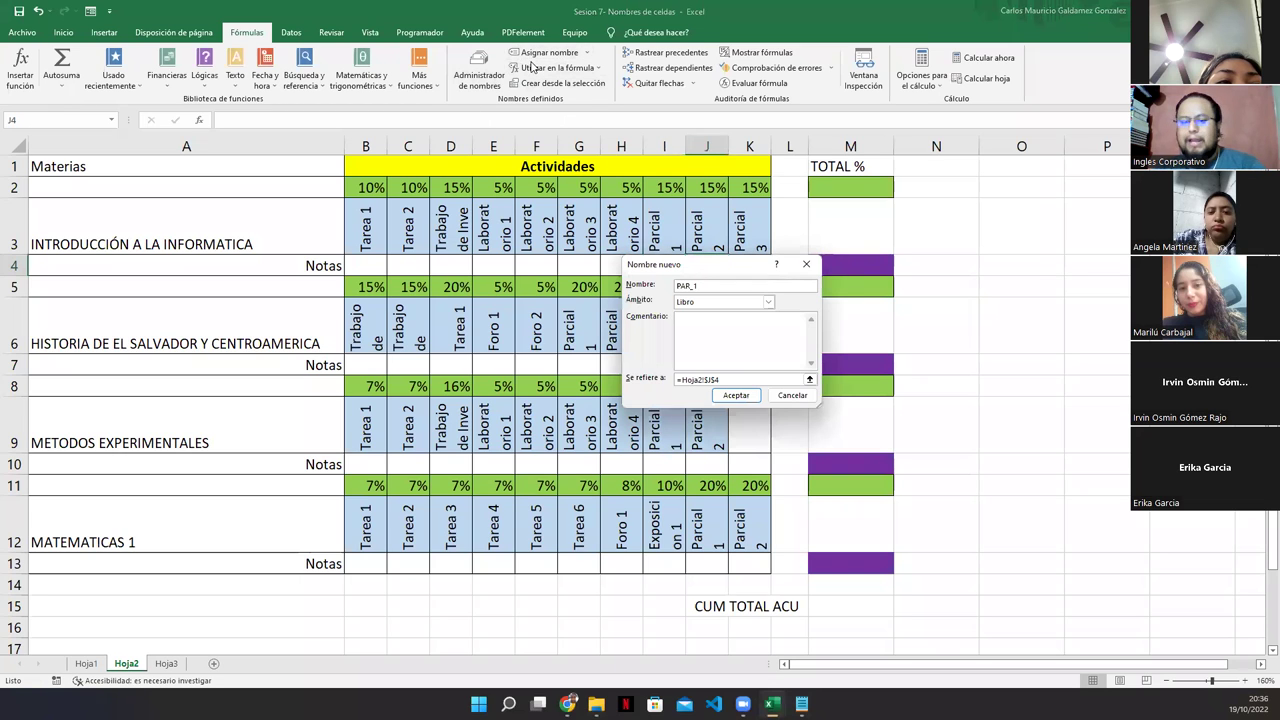
key(Return)
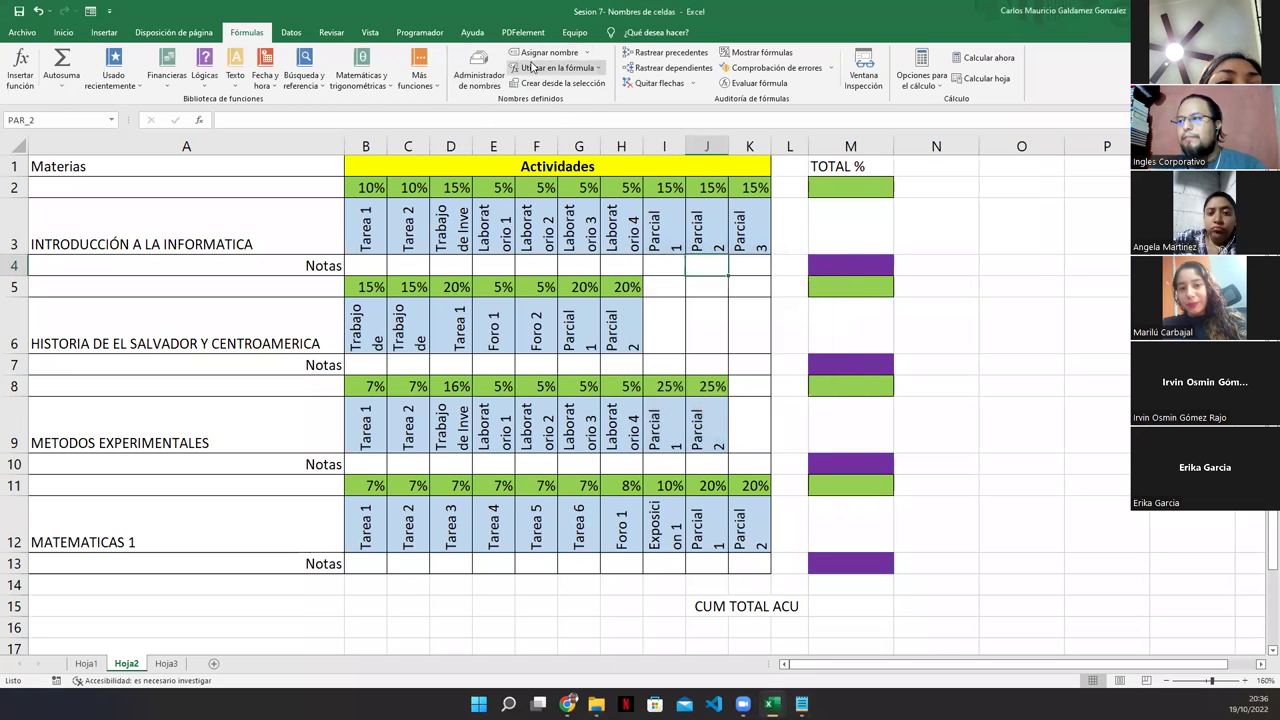
click(748, 268)
click(545, 52)
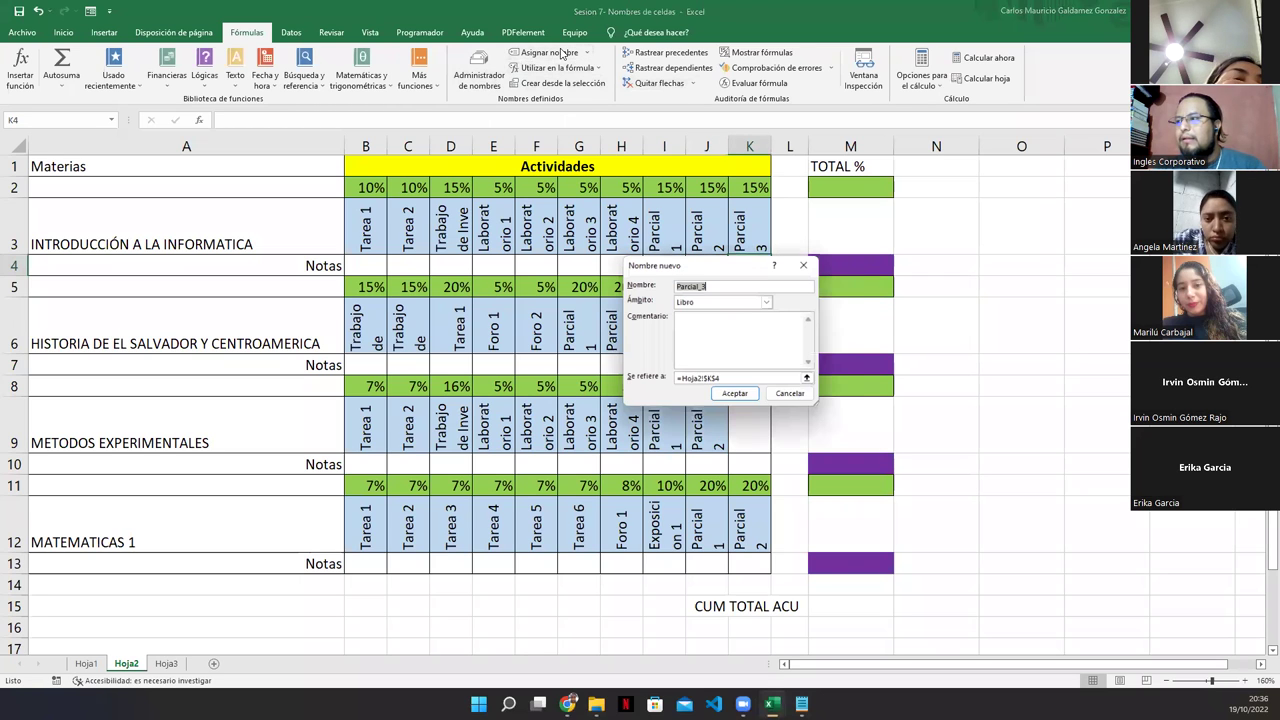
key(Return)
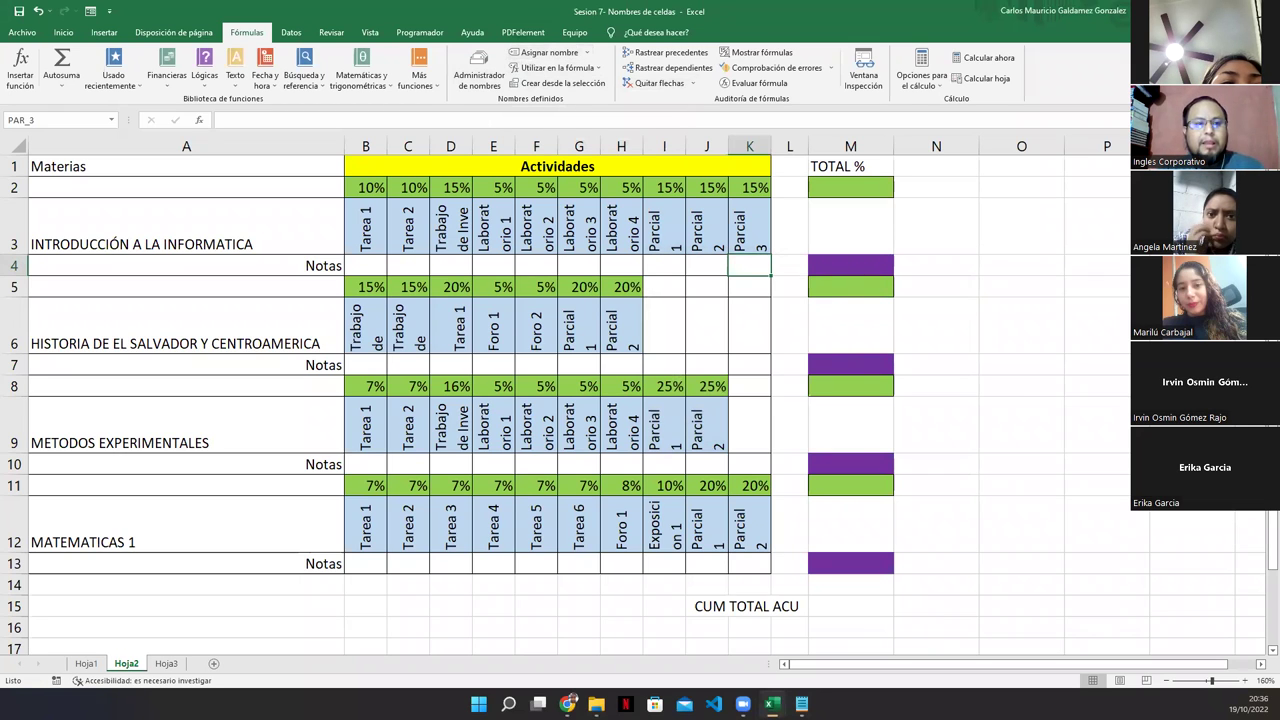
- Switch to the Cuadro de nombres note in Notepad and narrow and place its window beside the activities table
click(801, 704)
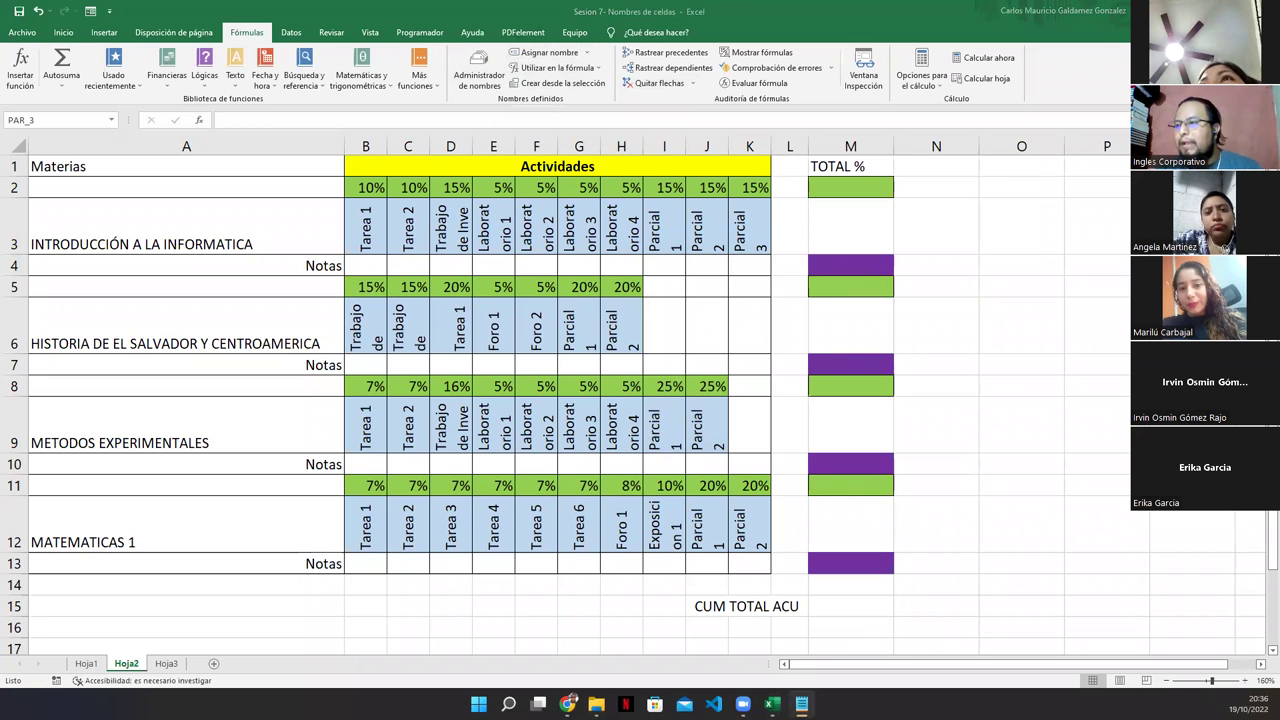
key(alt+Tab)
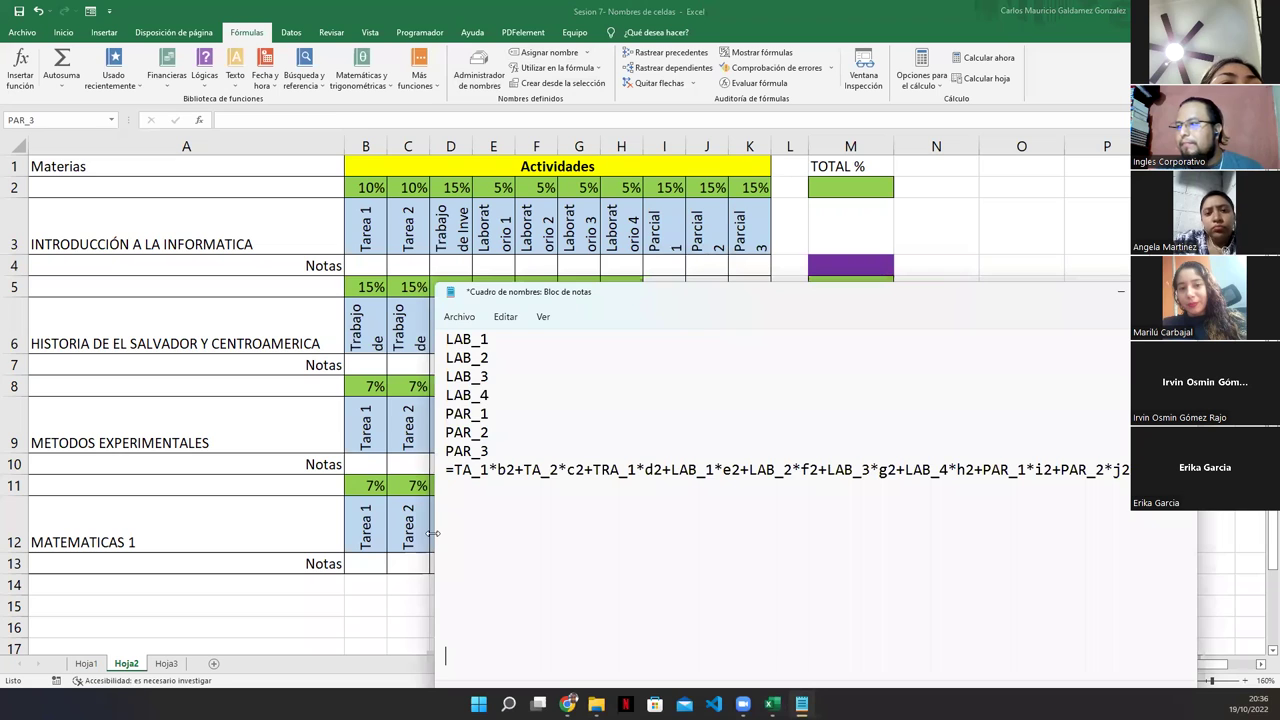
drag(432, 533, 710, 533)
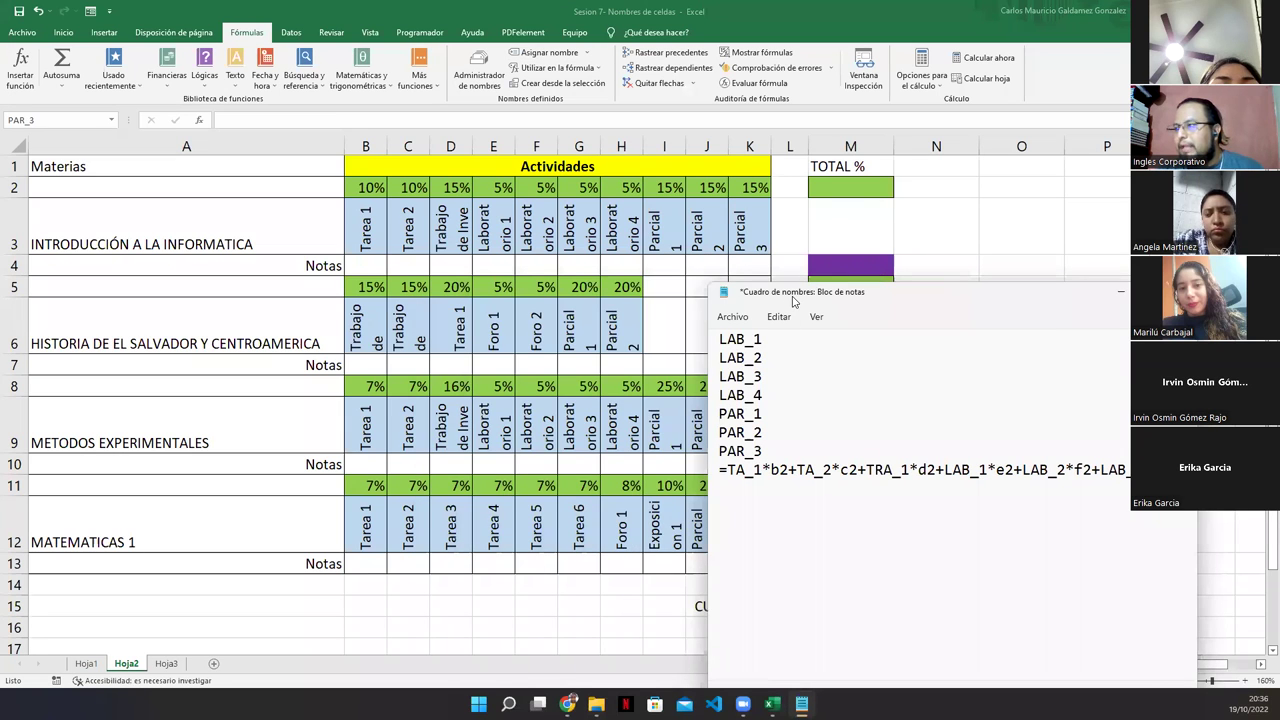
drag(793, 300, 886, 141)
scroll(897, 341, up, 1)
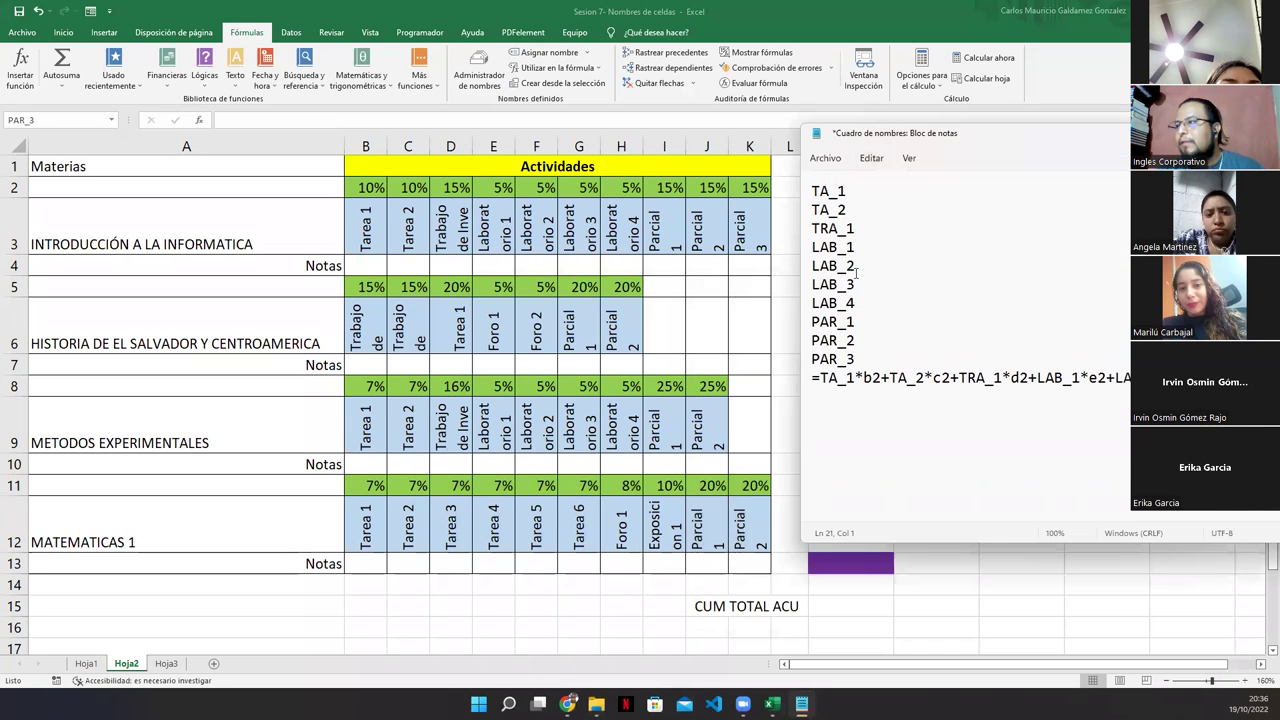
- Compare the listed names from TA_1 through PAR_3 with their matching grade cells in row 4
drag(804, 191, 780, 232)
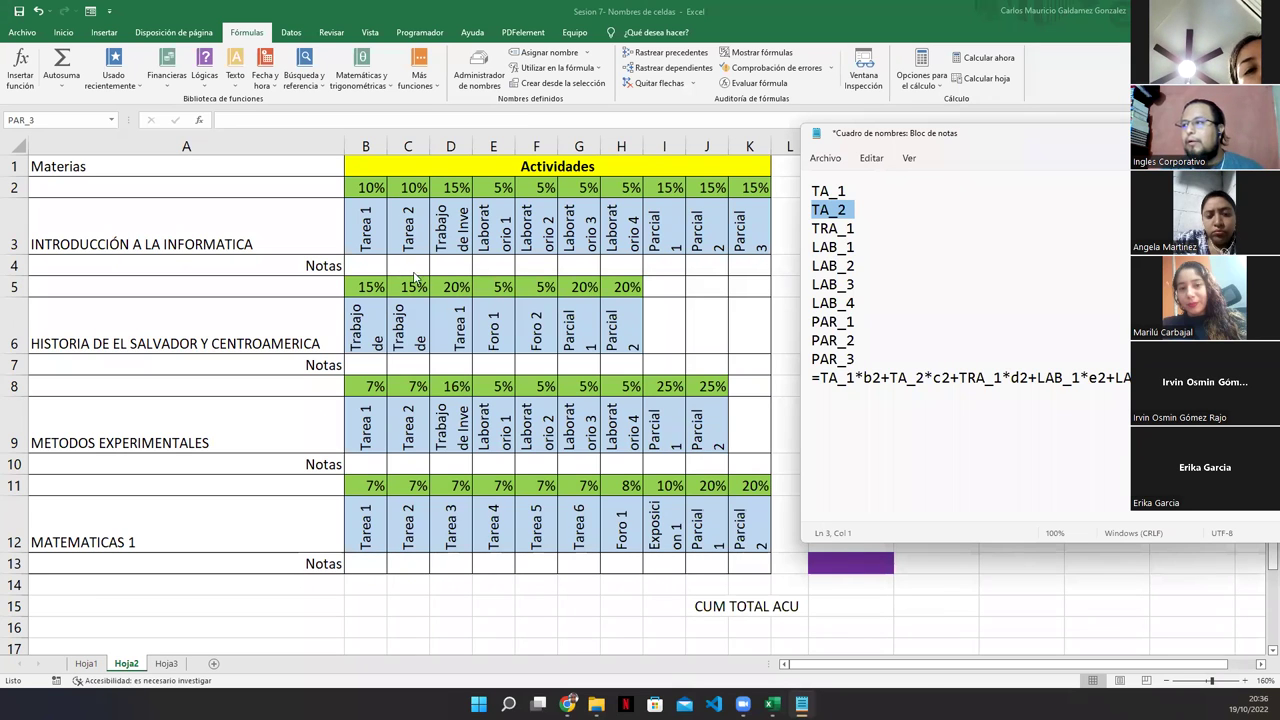
triple_click(803, 236)
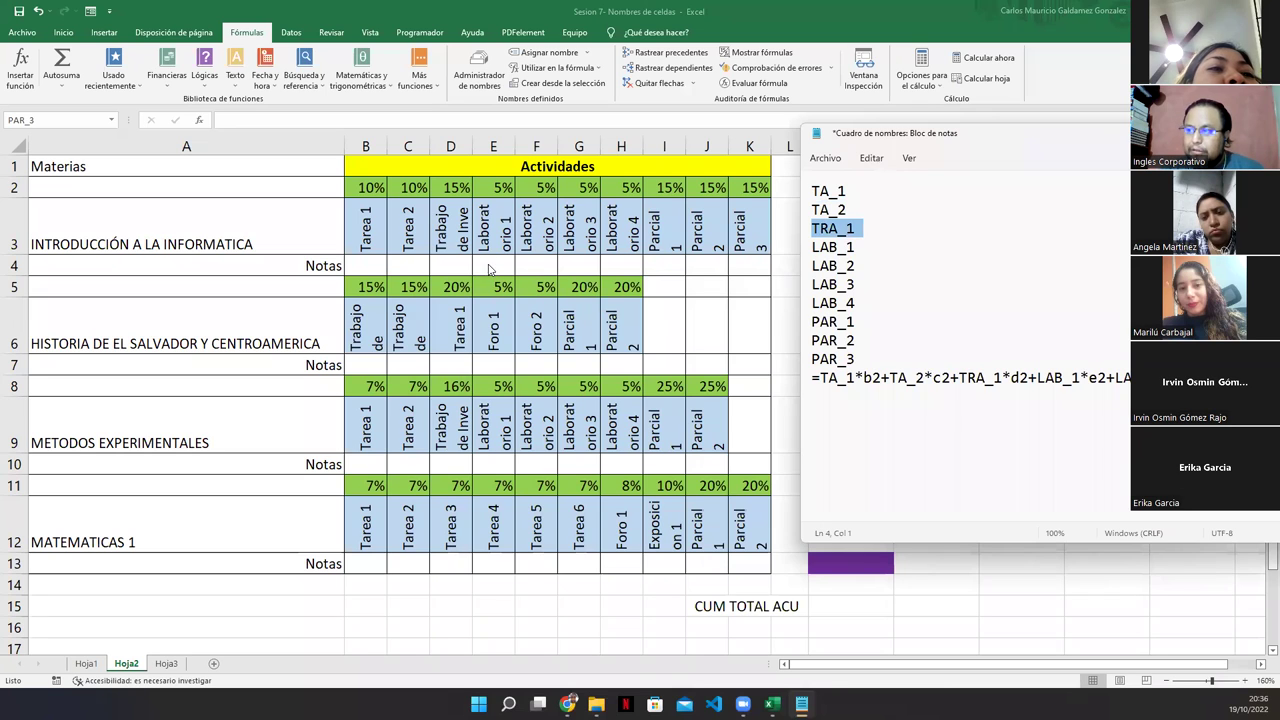
drag(806, 242, 797, 268)
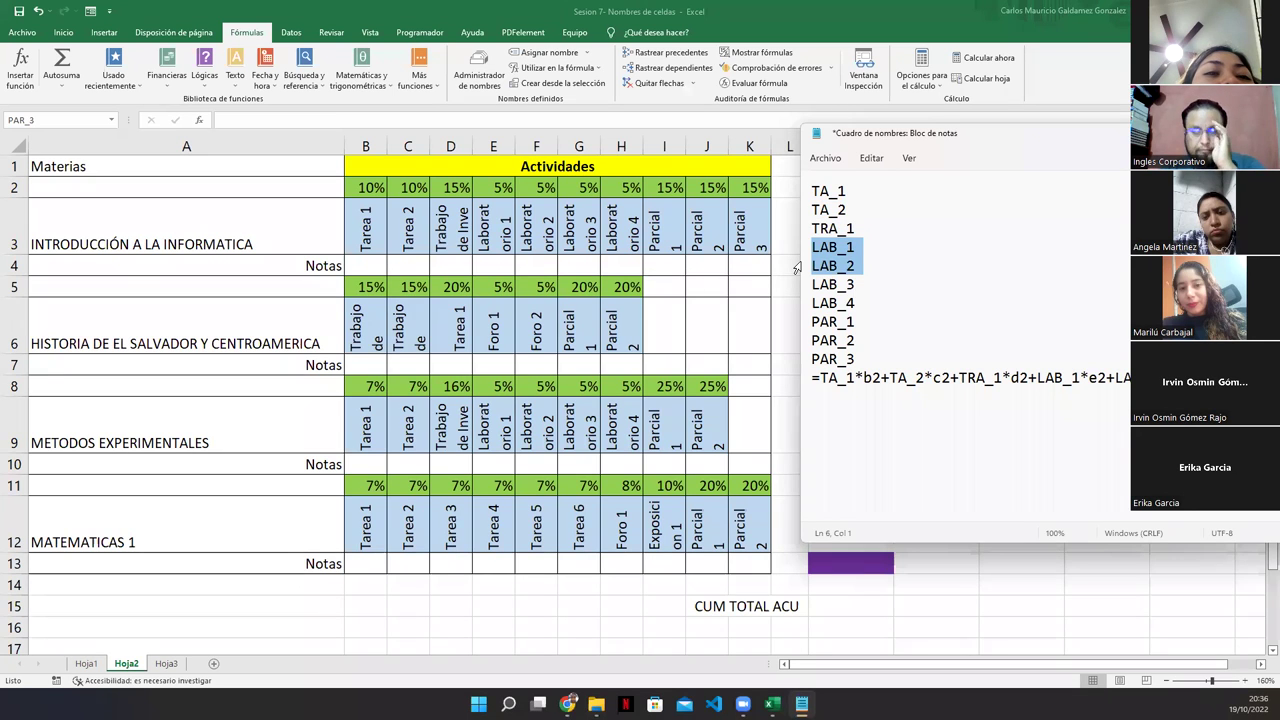
drag(797, 268, 812, 315)
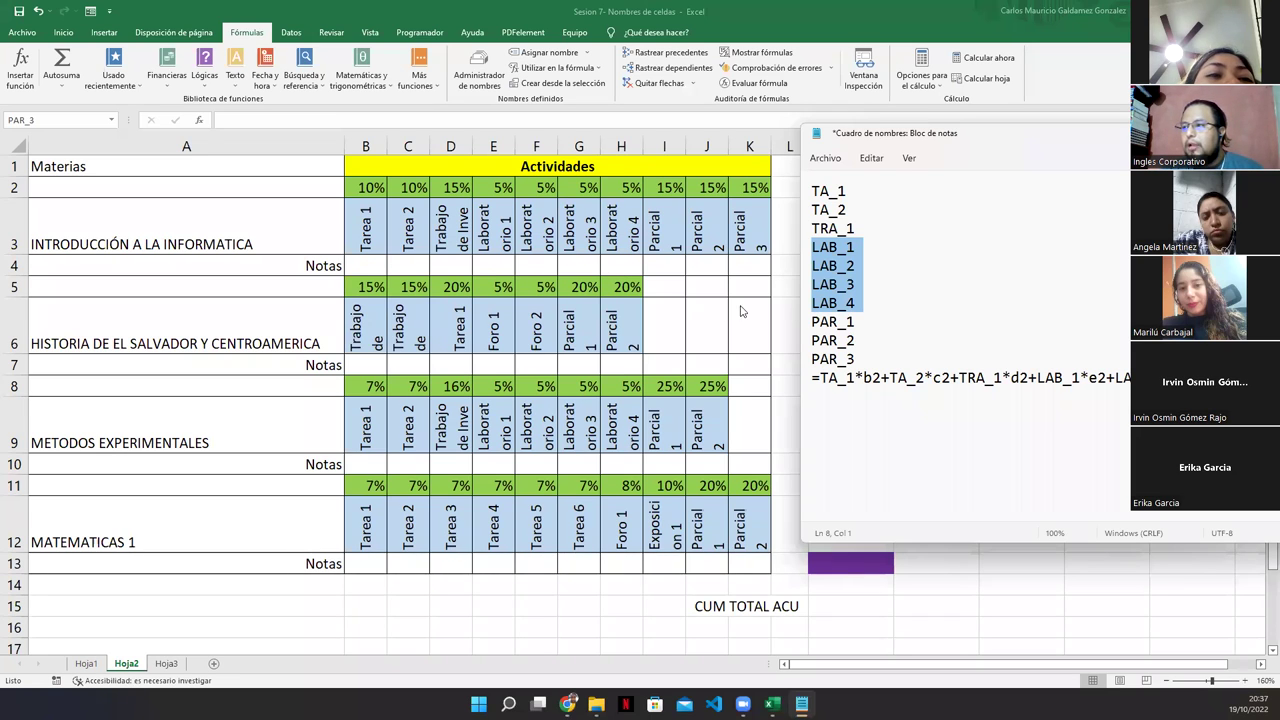
click(798, 329)
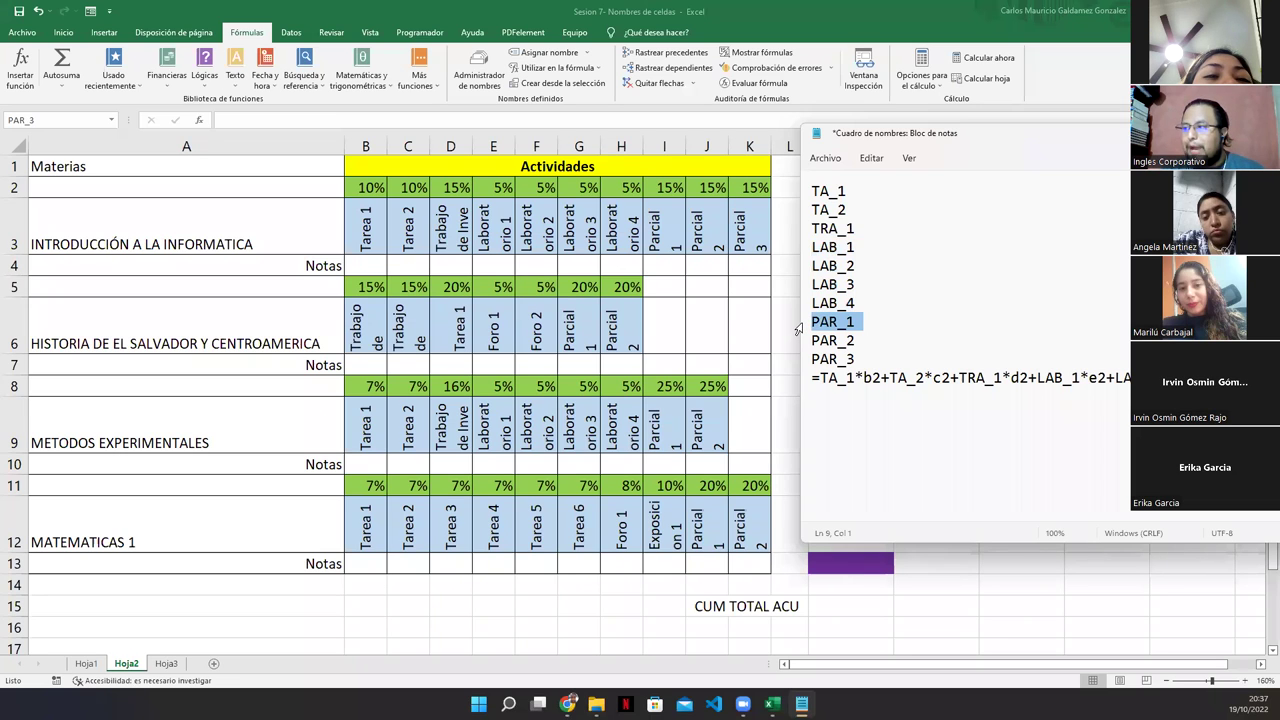
click(803, 347)
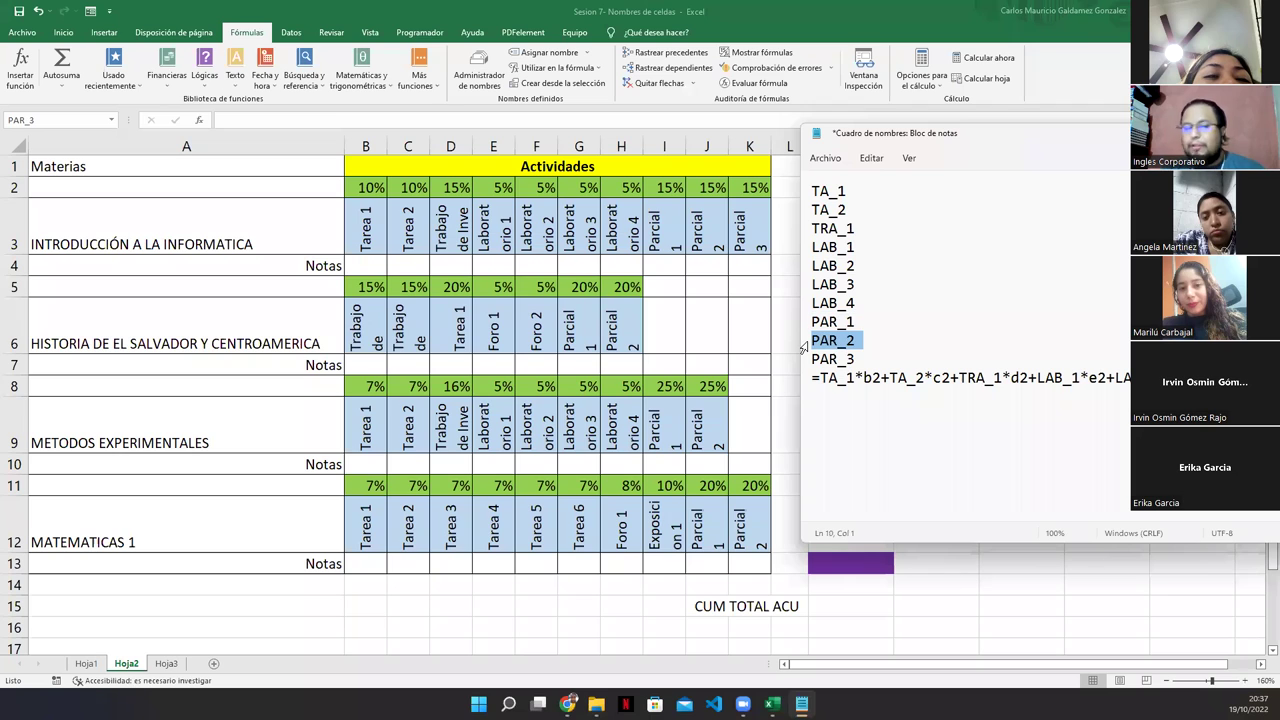
click(803, 358)
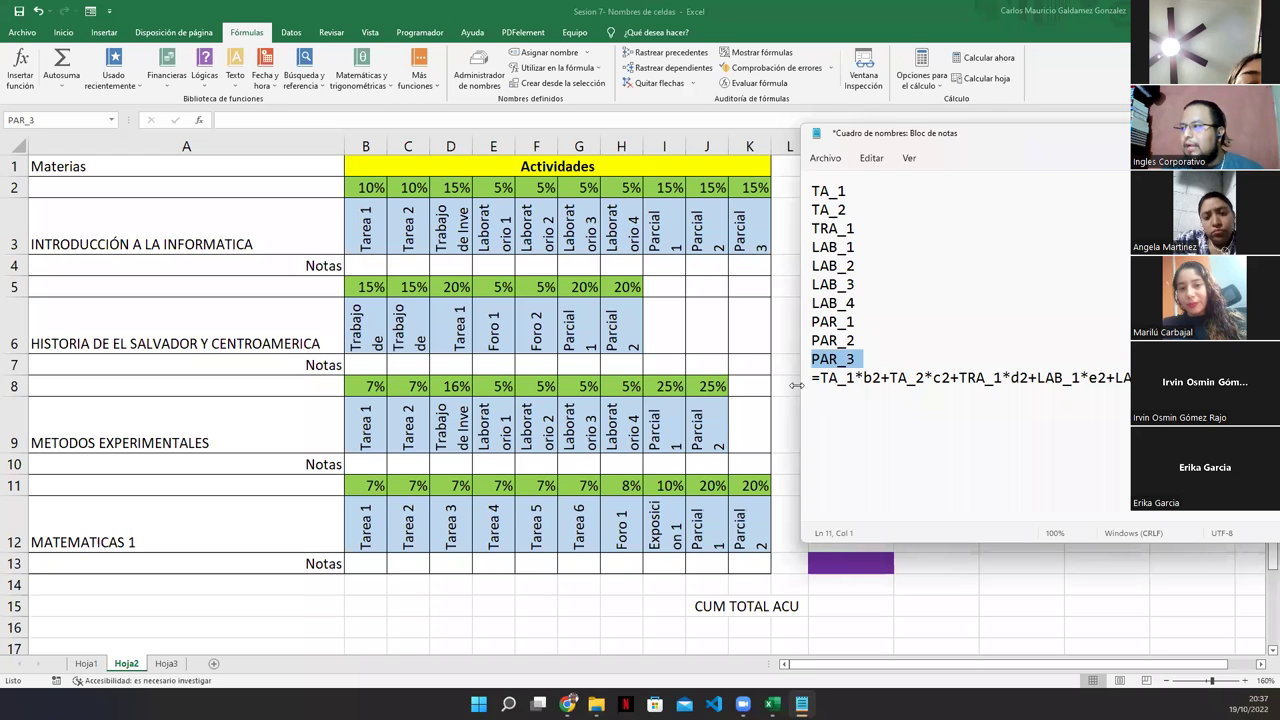
- Widen the Notepad window to fit the whole grade formula and highlight its first term, TA_1*b2
drag(796, 385, 390, 385)
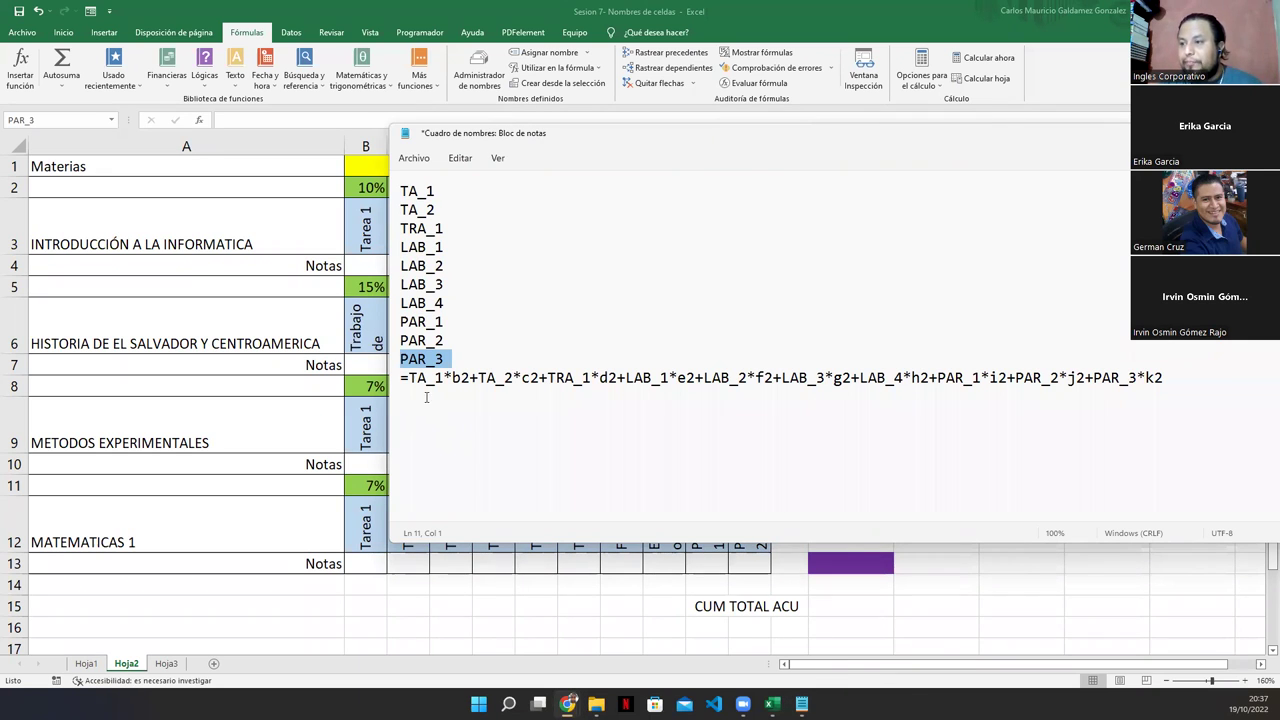
drag(413, 378, 469, 380)
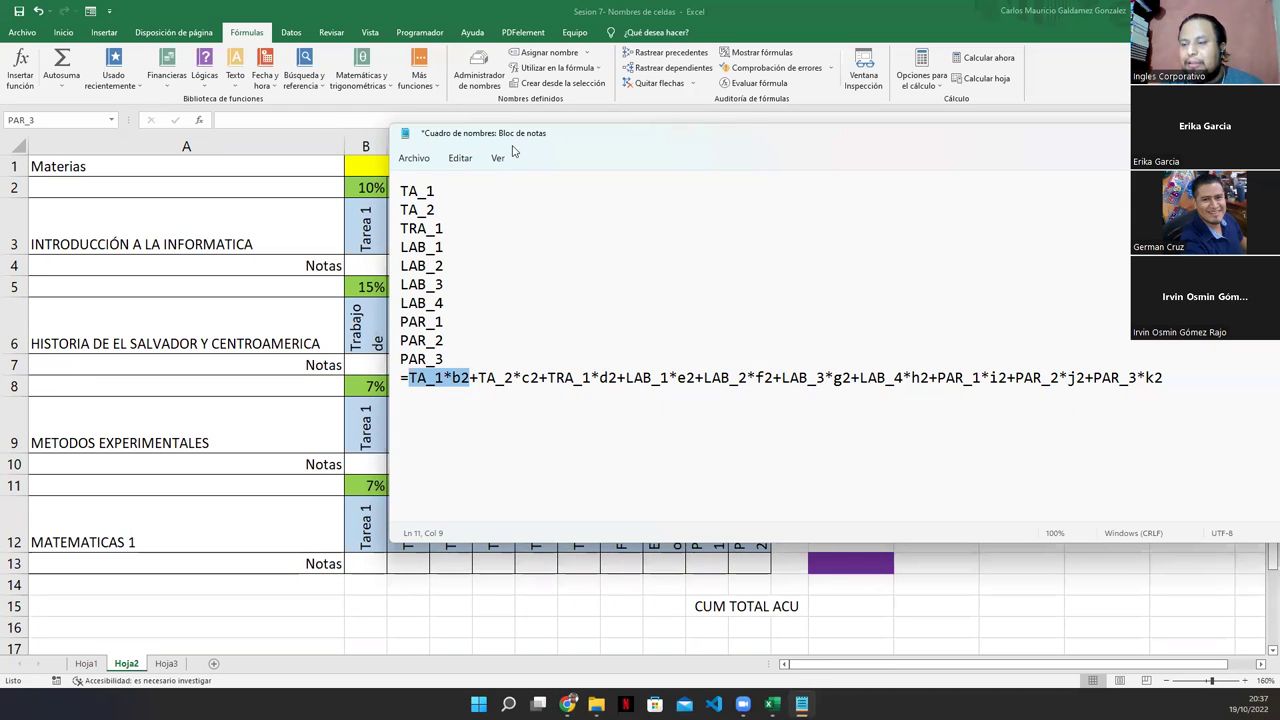
- Move the note below the INTRODUCCIÓN A LA INFORMATICA rows and examine each remaining formula term, from TA_2*c2 to PAR_3*k2, against its percentage
drag(513, 150, 435, 321)
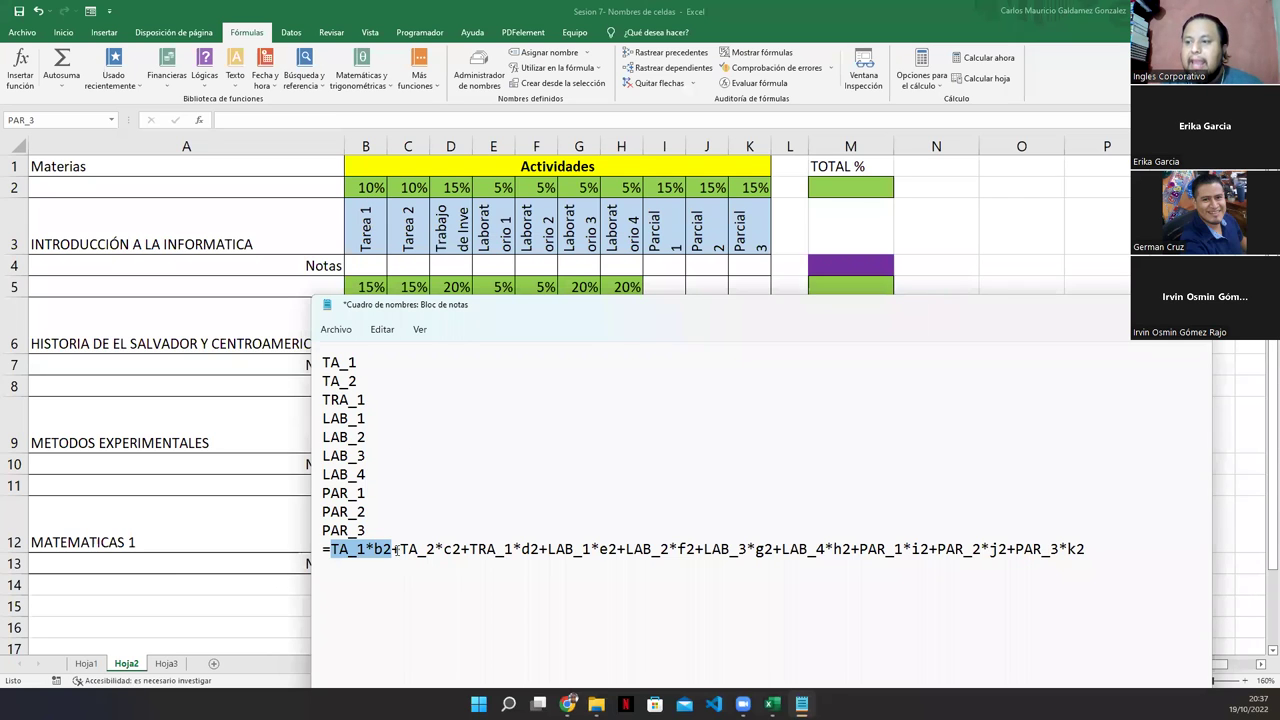
drag(392, 549, 462, 552)
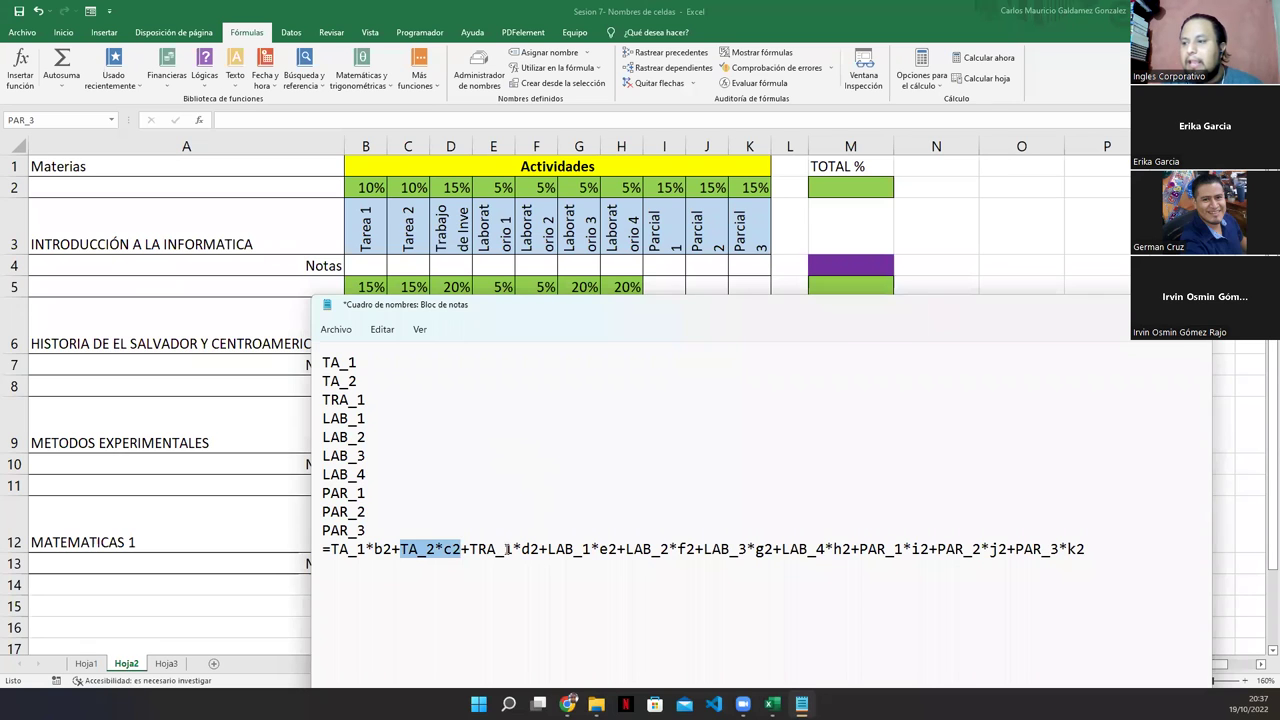
drag(469, 552, 515, 552)
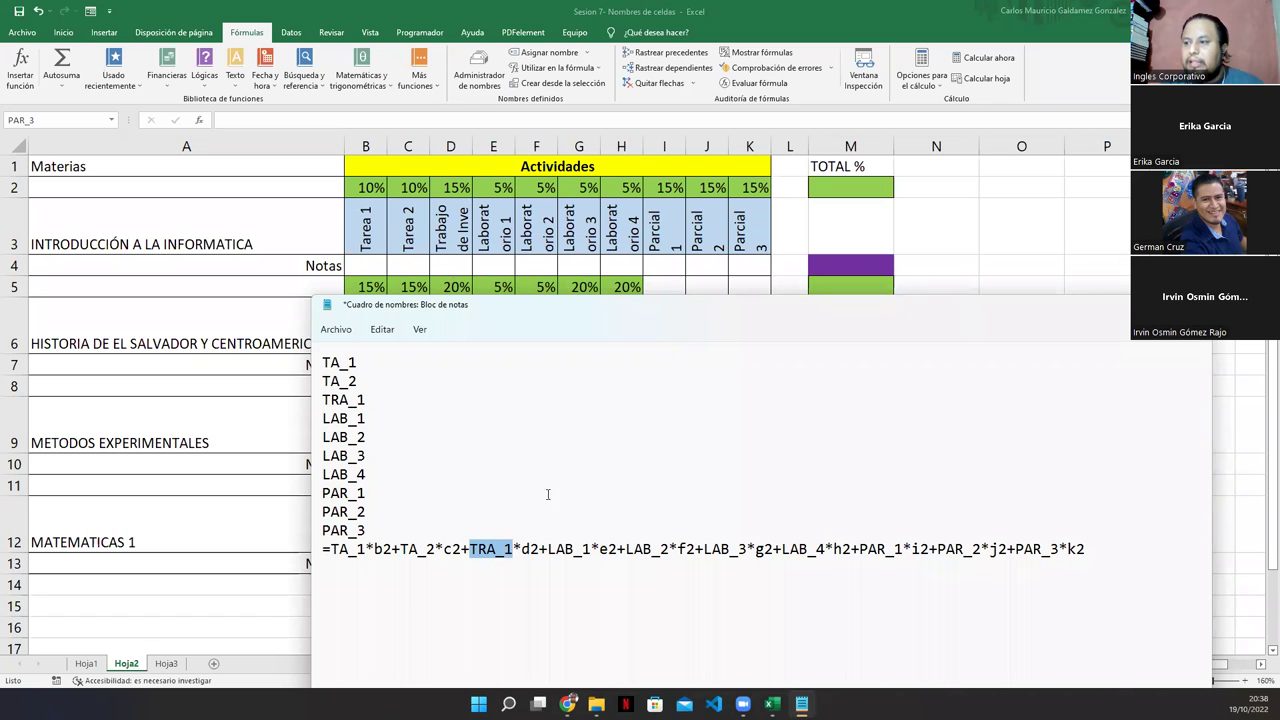
drag(541, 549, 468, 549)
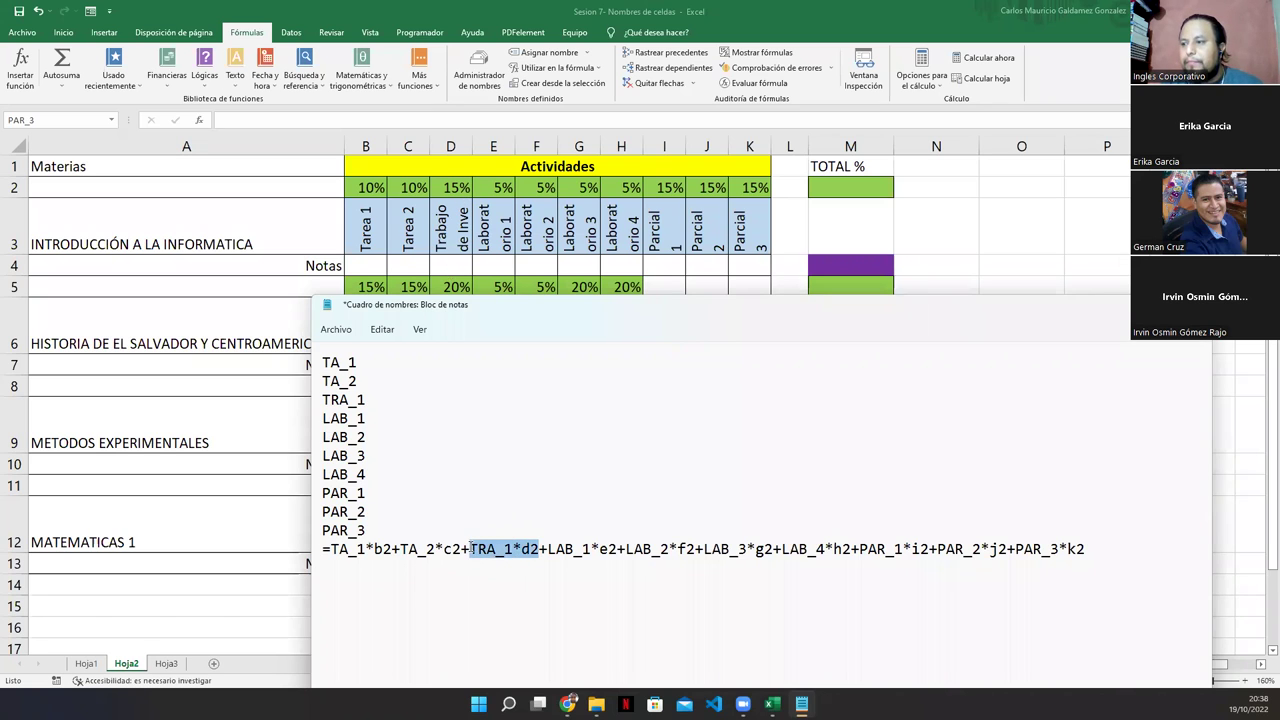
drag(547, 549, 852, 553)
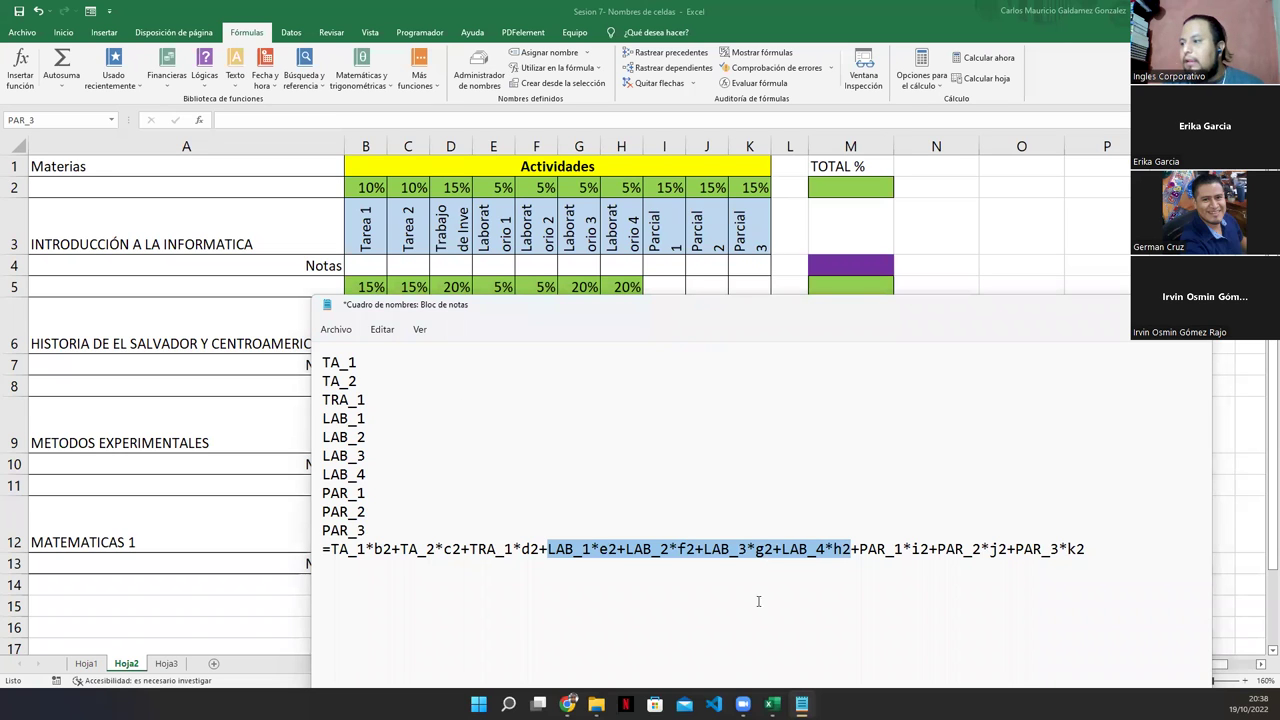
mouse_move(859, 550)
mouse_down()
mouse_move(911, 549)
mouse_move(858, 549)
mouse_up()
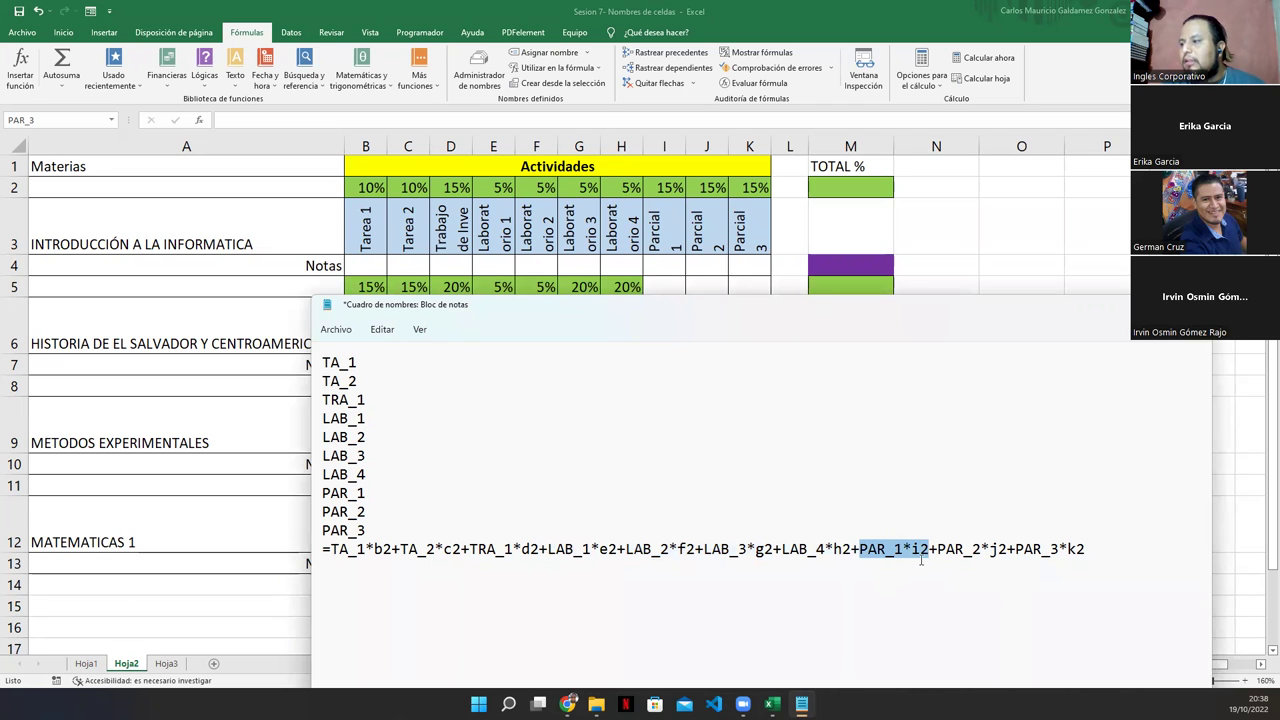
drag(937, 549, 1007, 552)
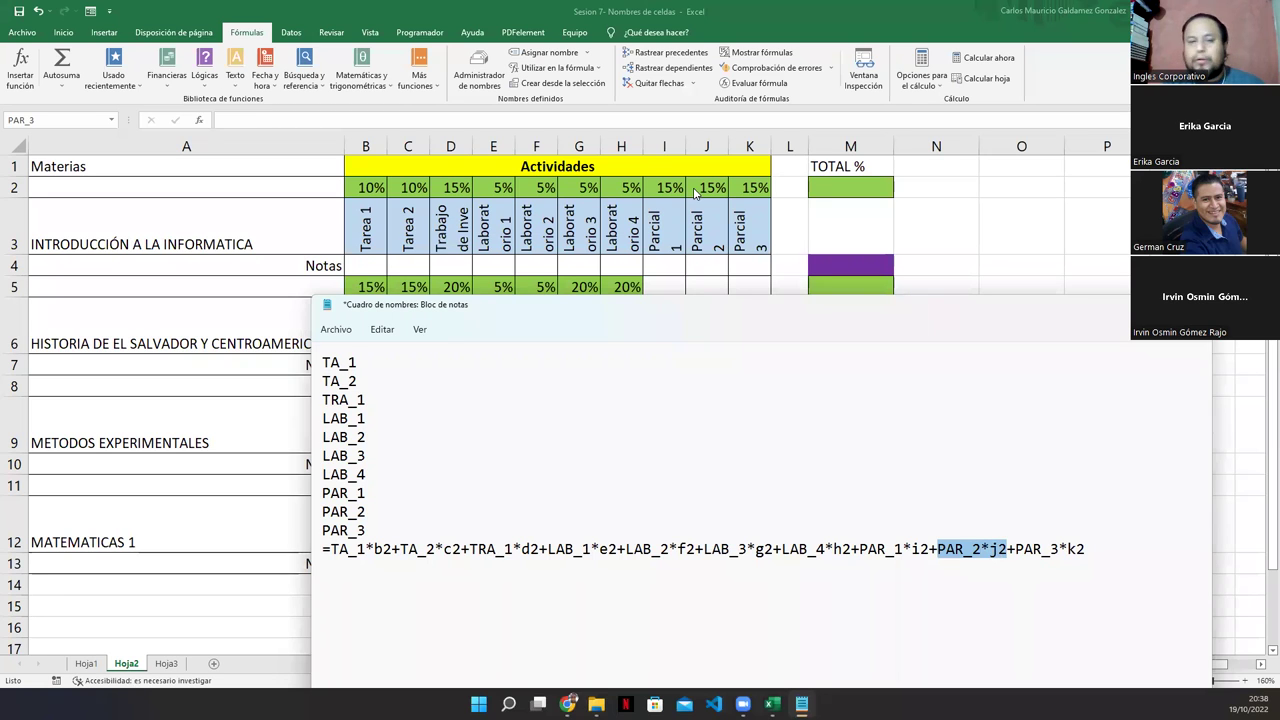
drag(1017, 549, 1088, 549)
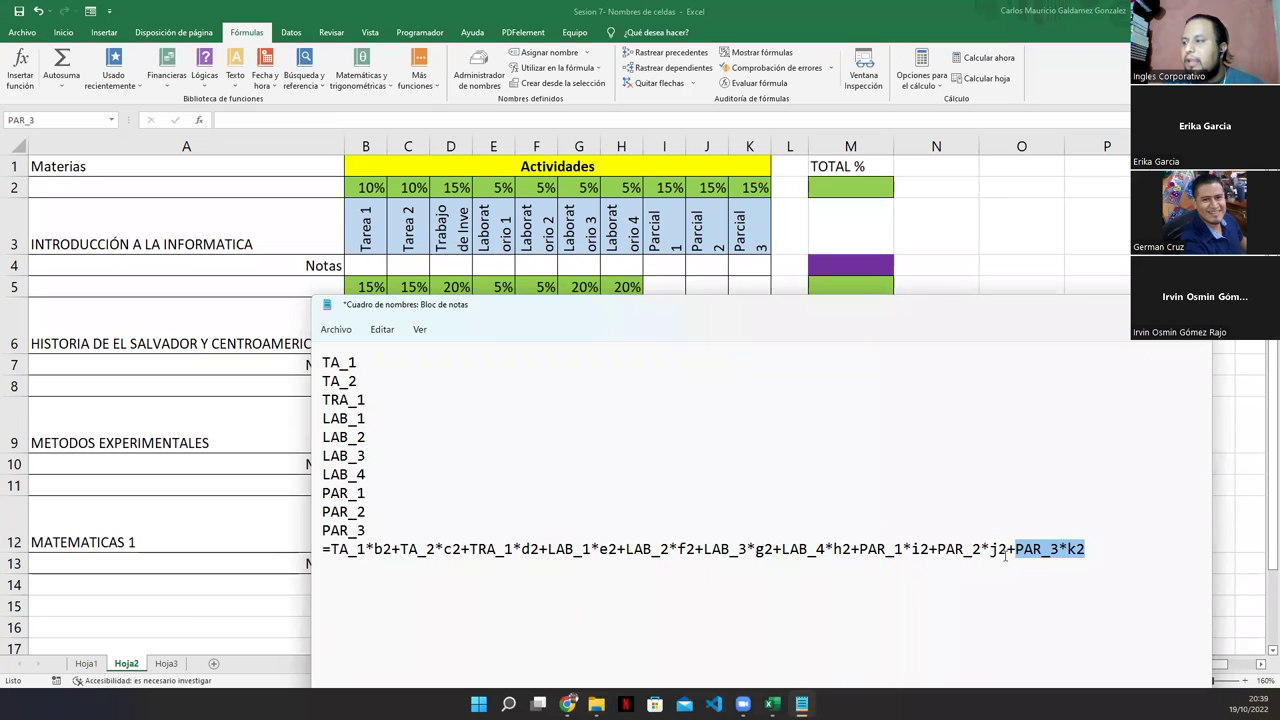
- Copy the whole grade formula from the note and enter it in cell M4 of Hoja2 in Excel
click(1086, 549)
drag(1086, 549, 322, 549)
key(ctrl+c)
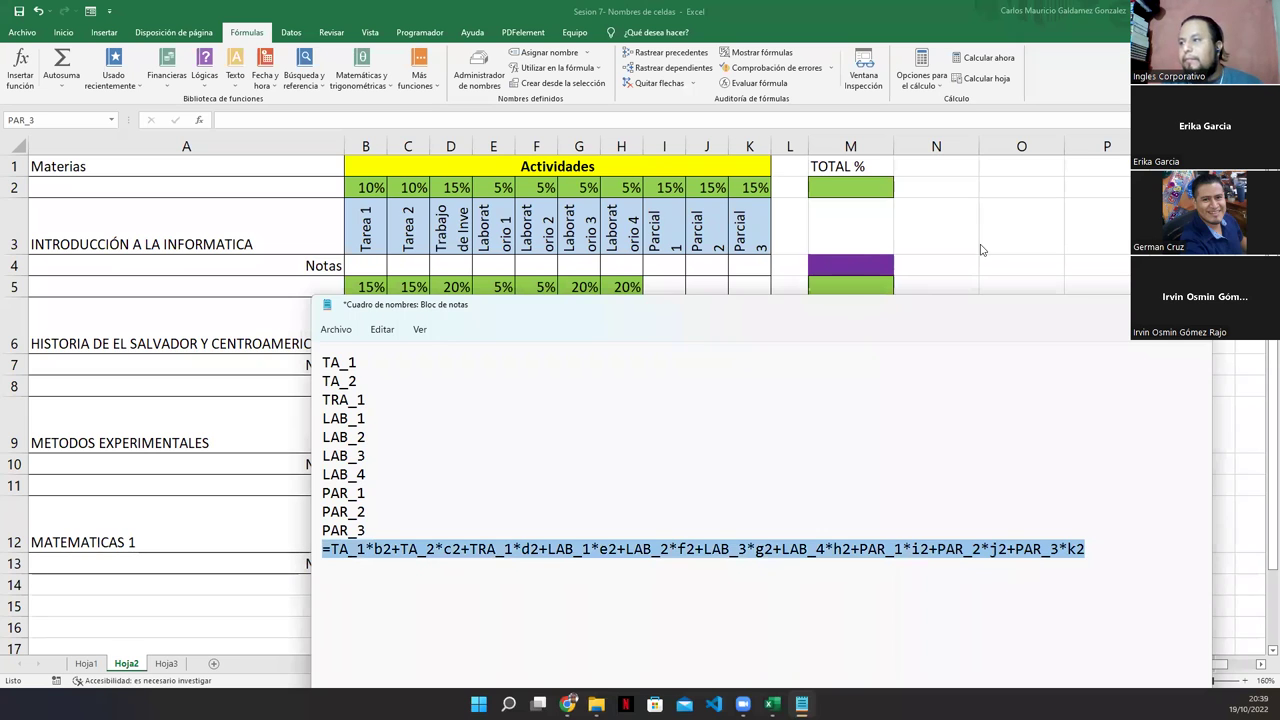
click(859, 264)
double_click(859, 264)
key(ctrl+v)
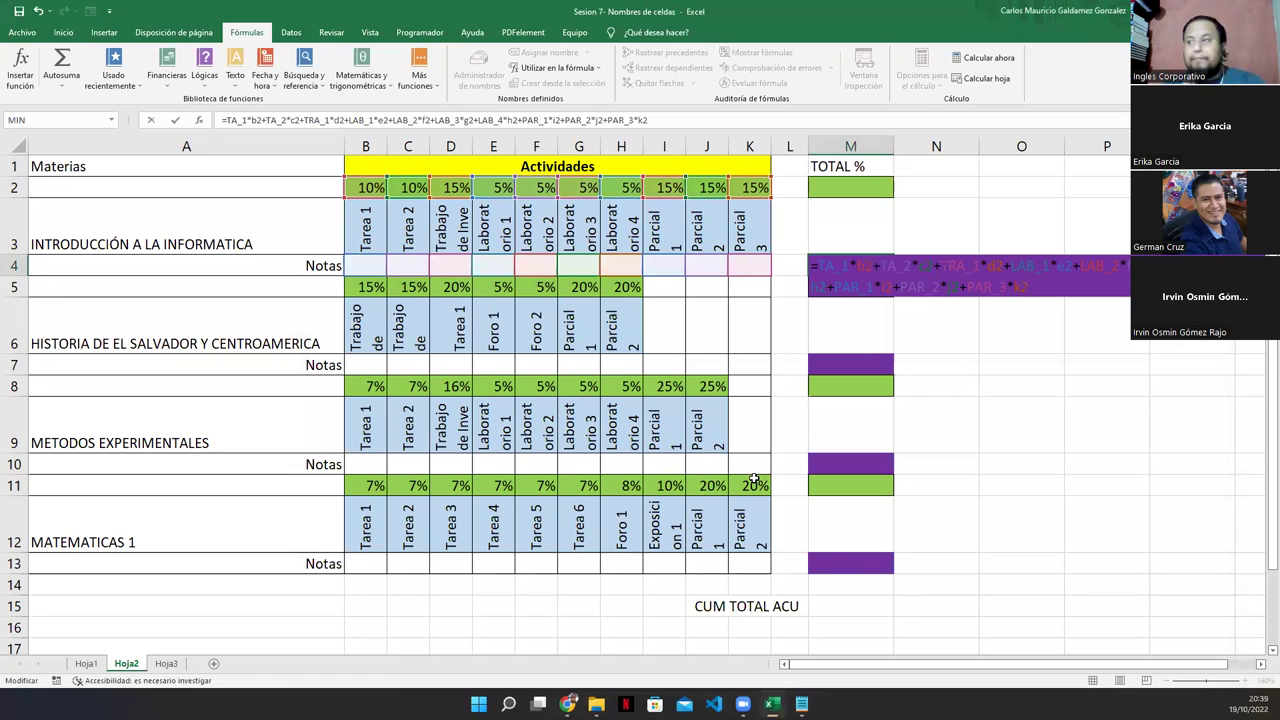
click(822, 262)
drag(822, 262, 874, 263)
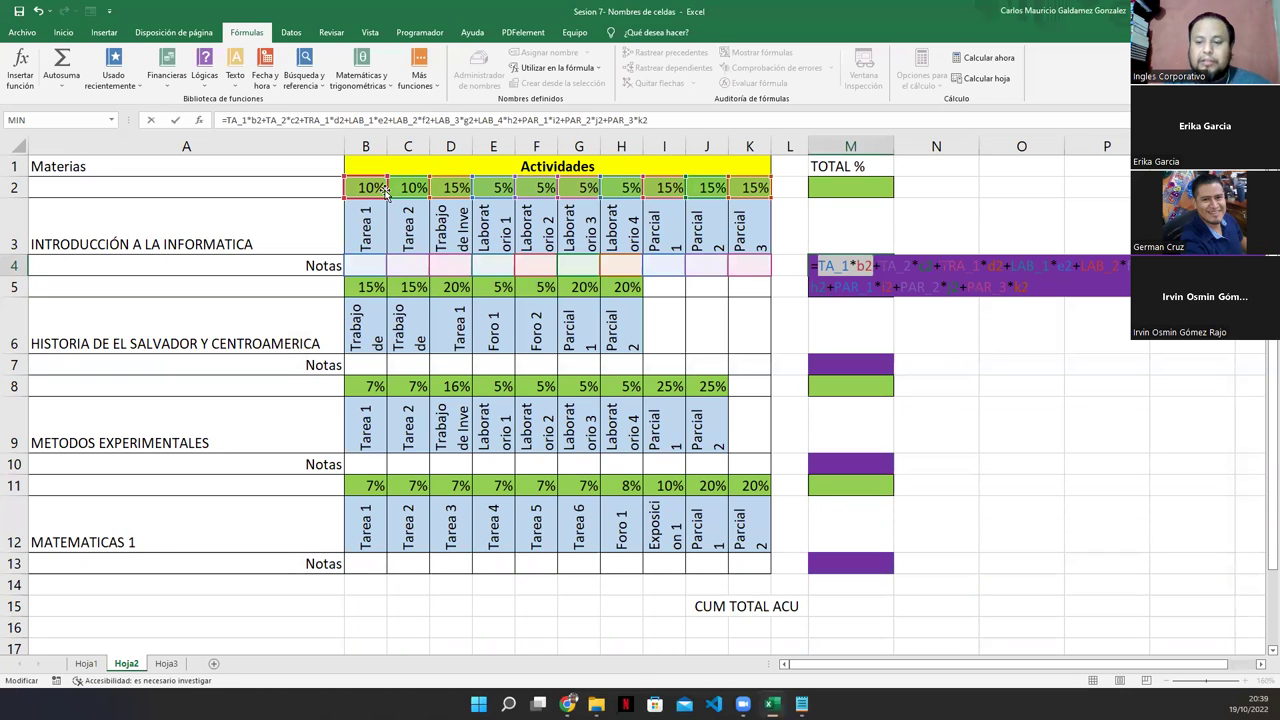
key(Return)
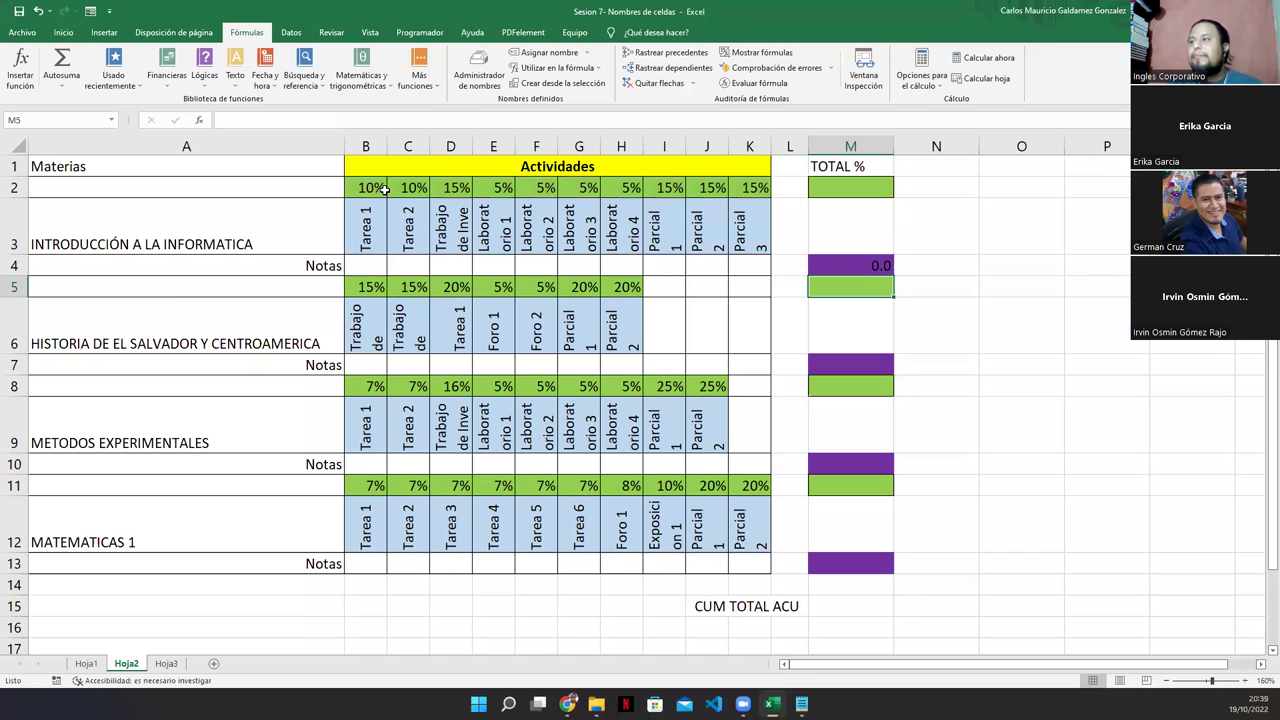
click(366, 263)
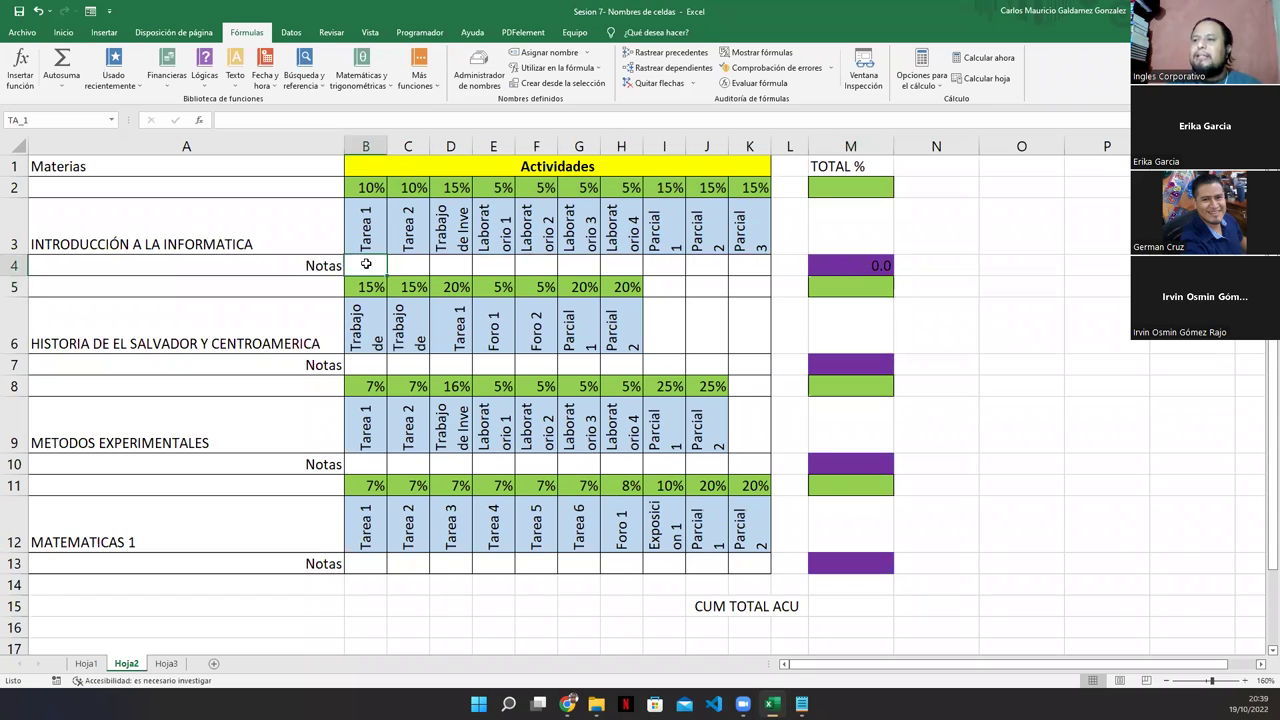
ctrl+click(497, 267)
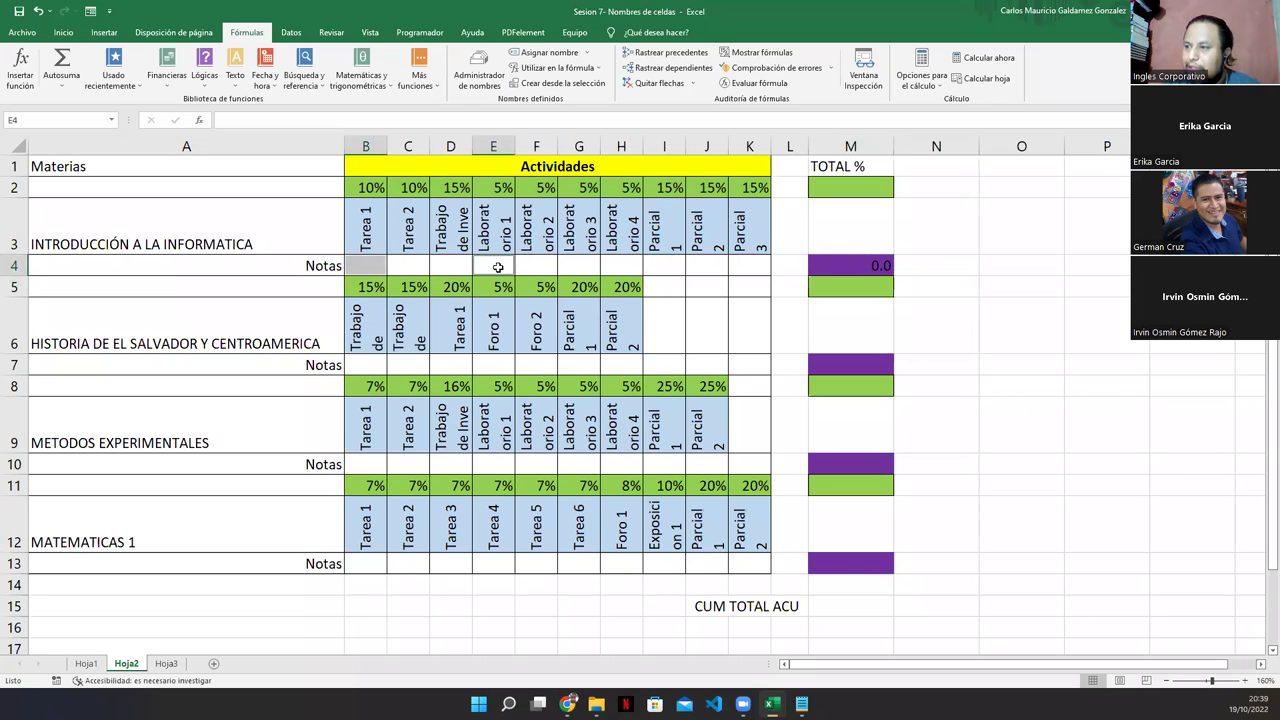
ctrl+click(532, 262)
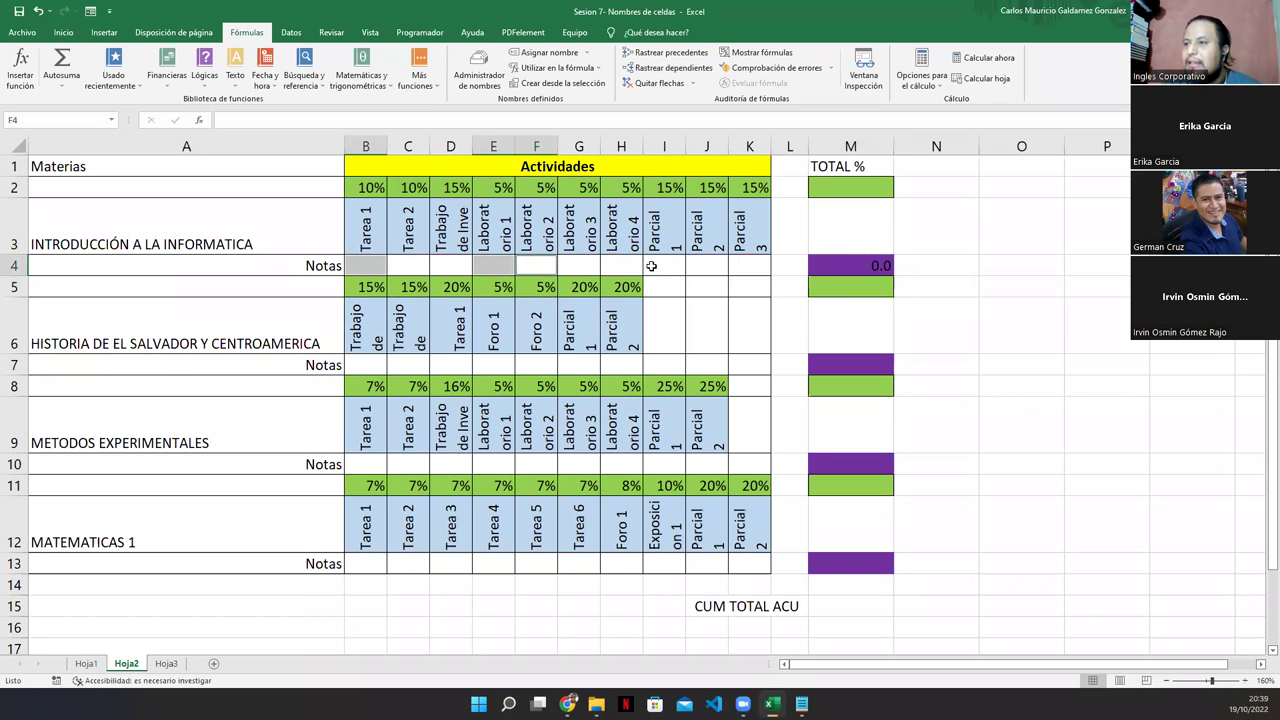
ctrl+click(651, 266)
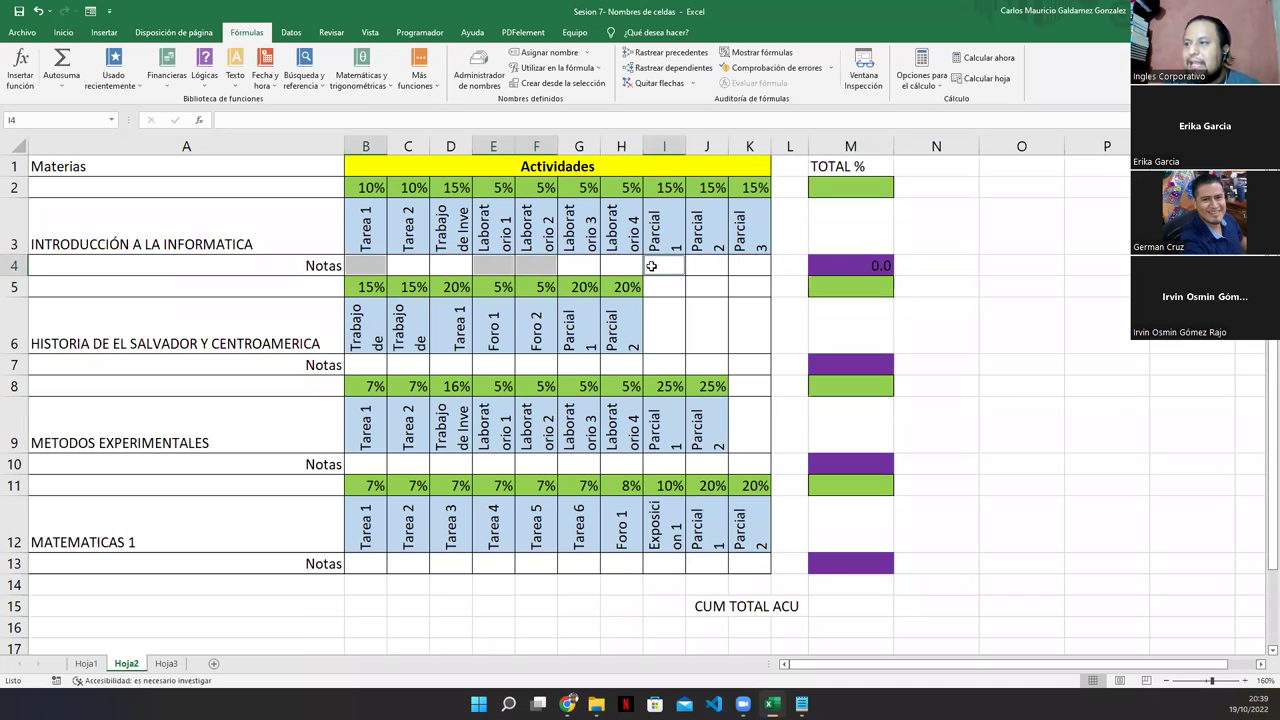
- Enter the INTRODUCCIÓN A LA INFORMATICA grades 9.2 in B4, 10 in E4, 9.9 in F4 and 8.5 in I4
click(362, 268)
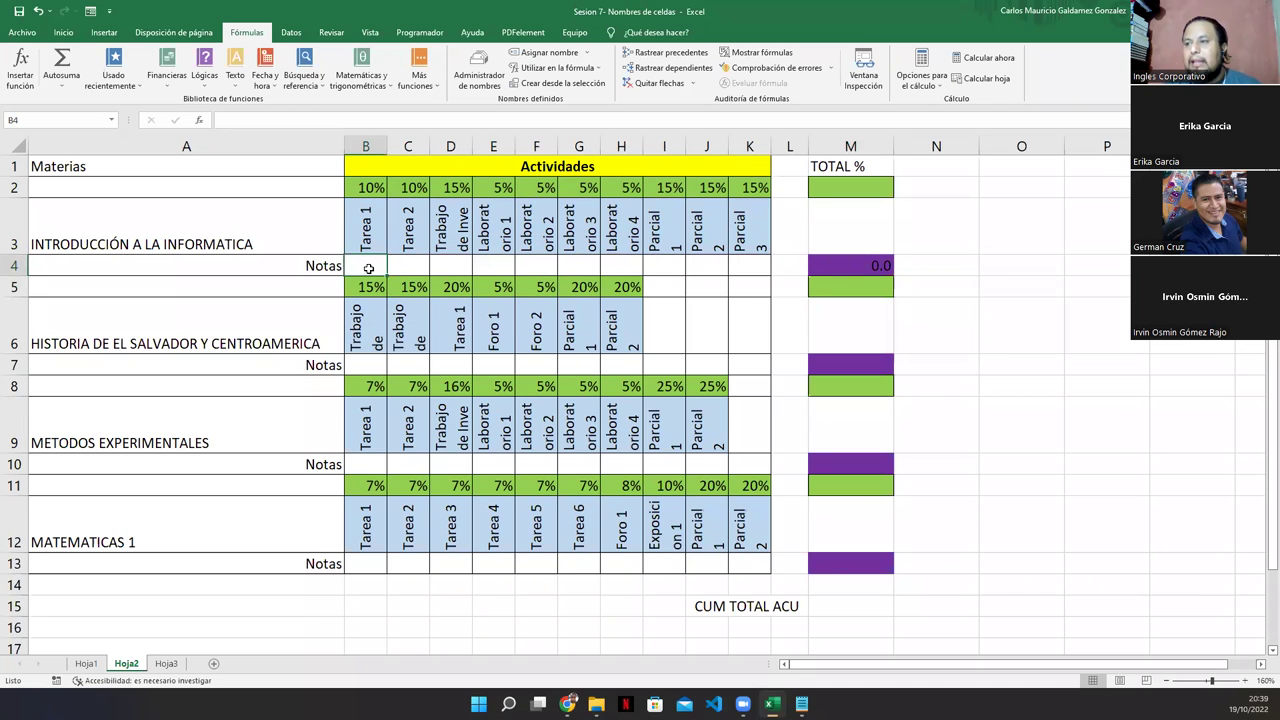
drag(490, 271, 531, 267)
ctrl+click(649, 265)
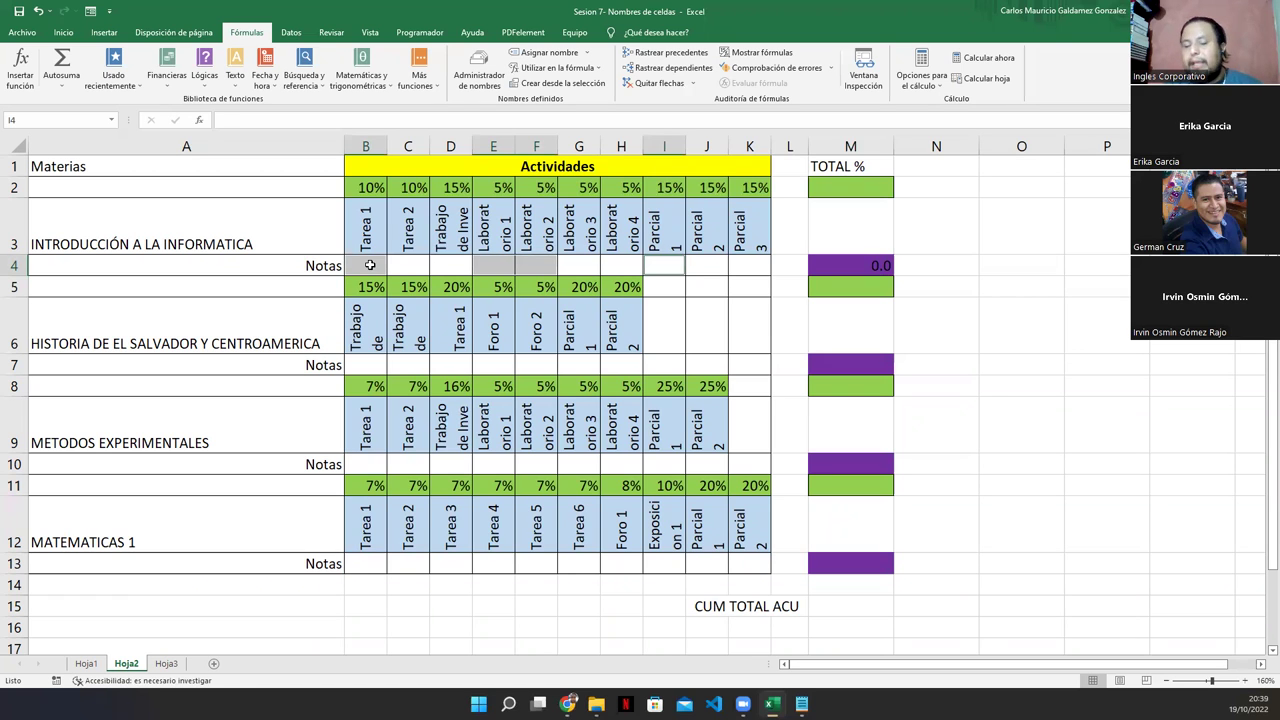
text(8.5)
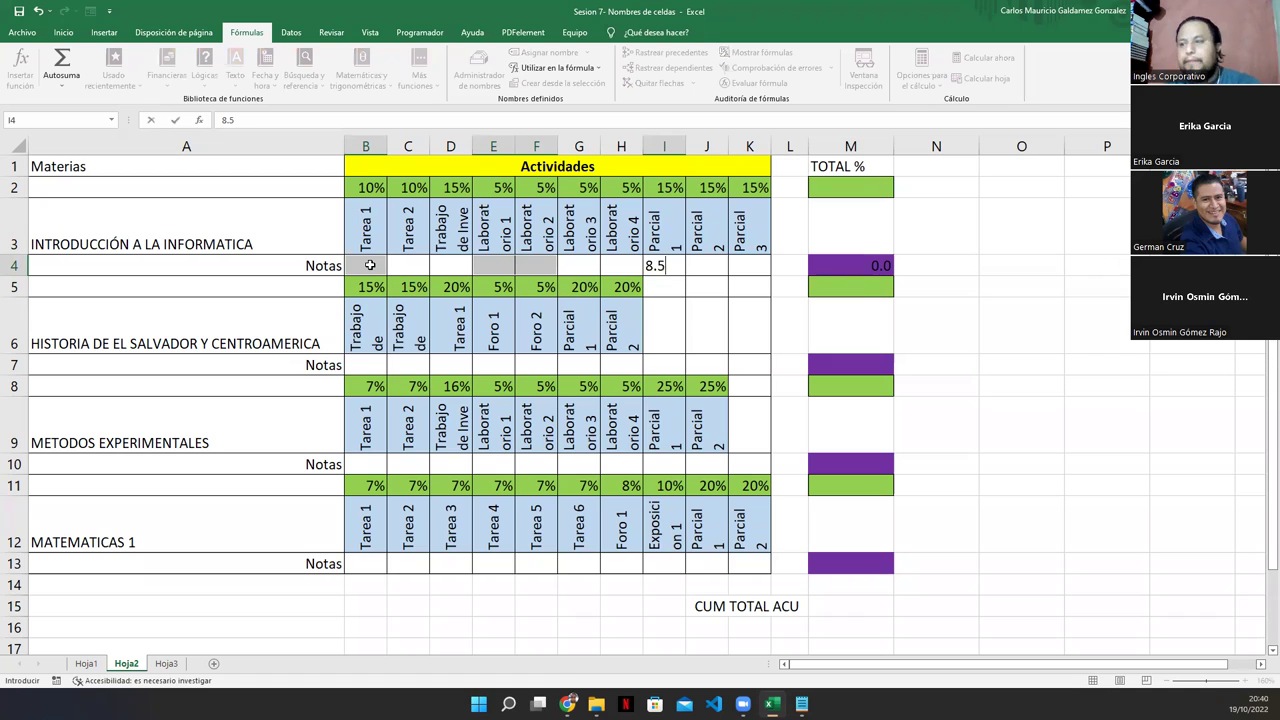
key(Return)
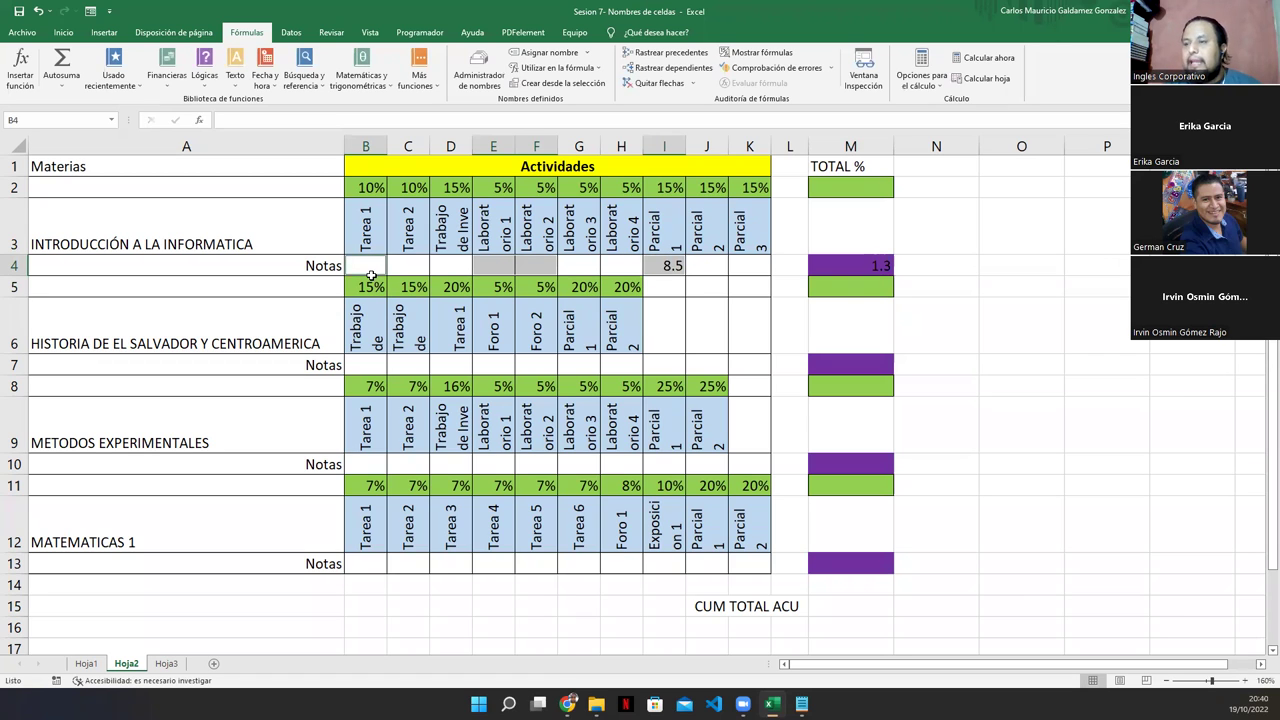
text(9.)
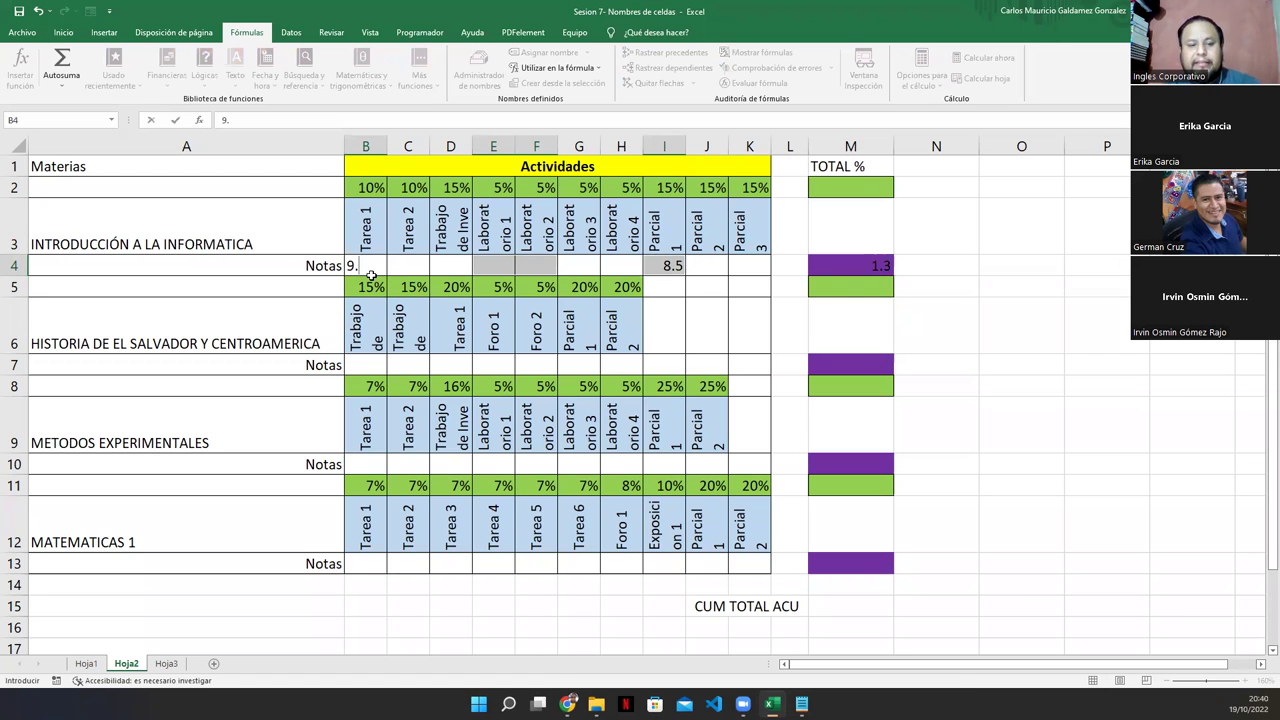
text(2)
key(Return)
text(10)
key(Return)
text(9.9)
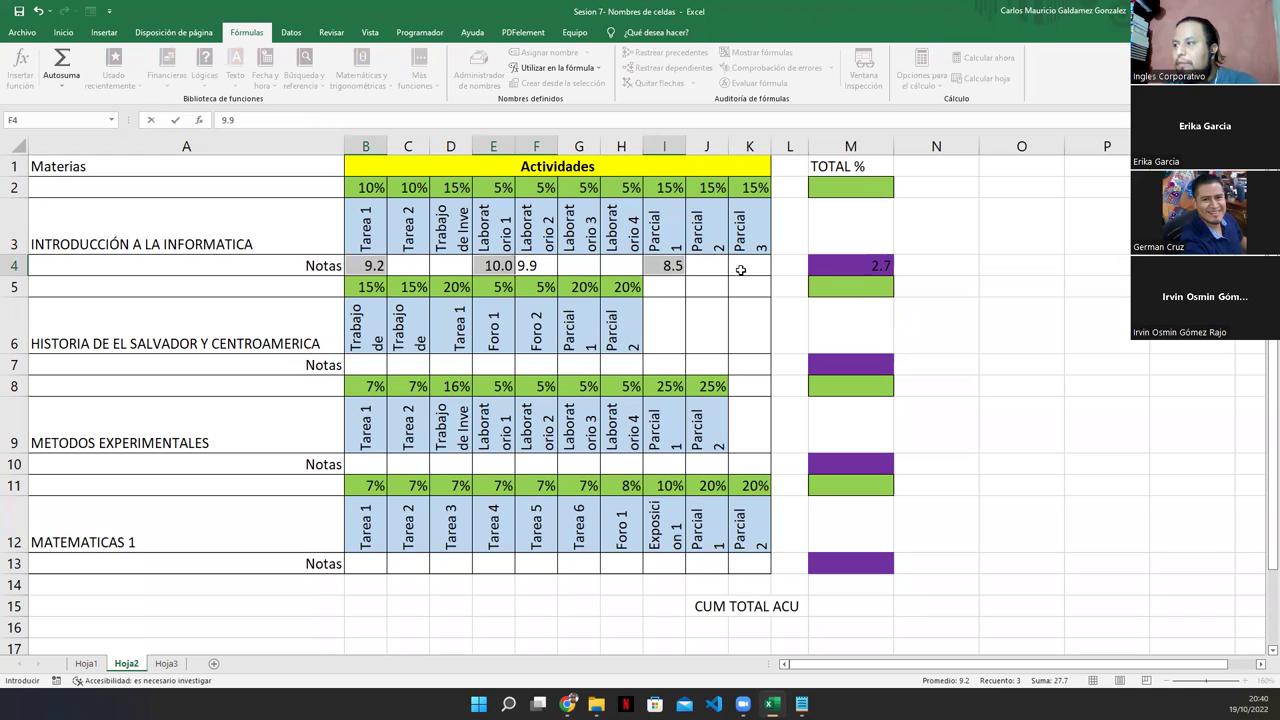
key(Return)
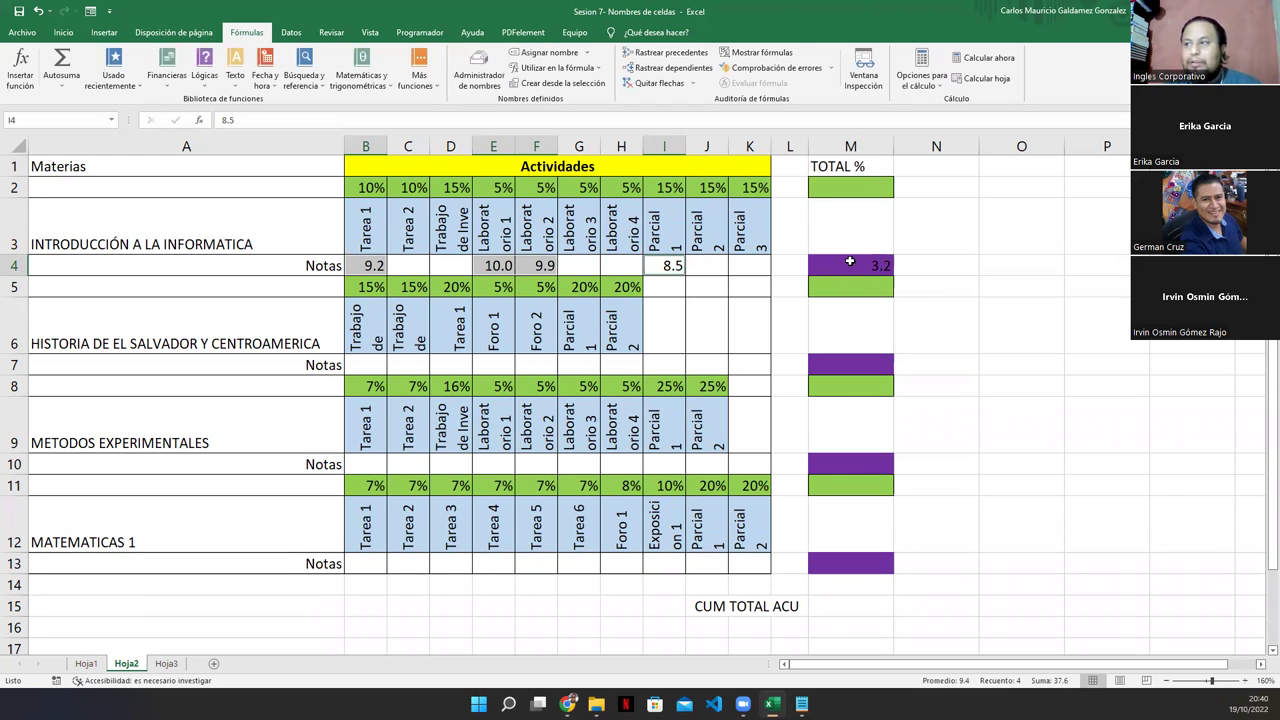
- Check the weighted formula in M4 against the grades entered in row 4
click(839, 264)
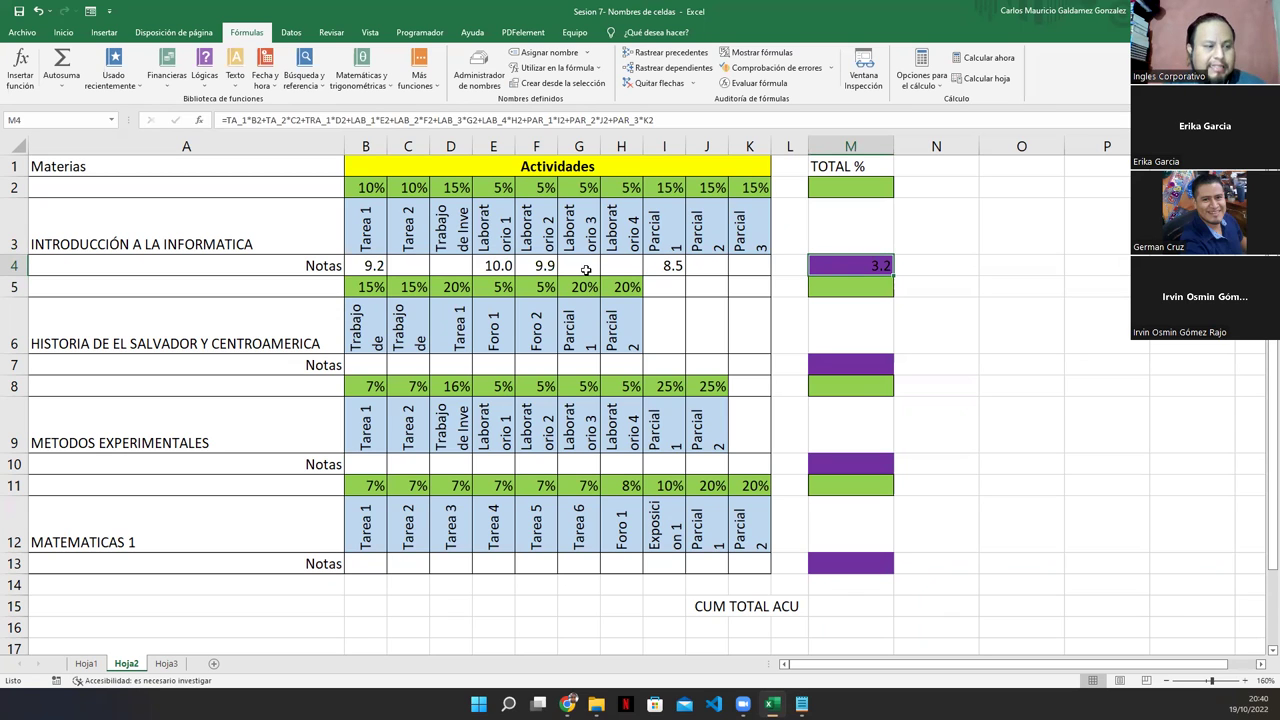
click(533, 265)
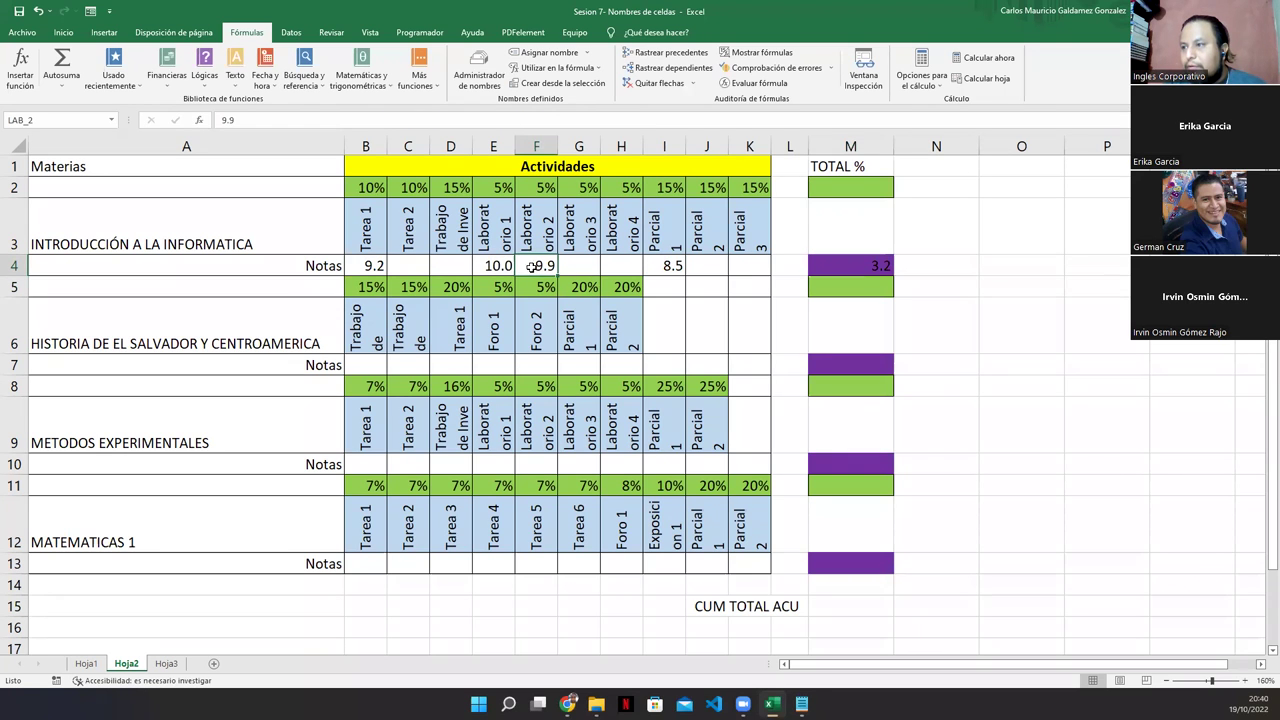
click(373, 264)
click(662, 265)
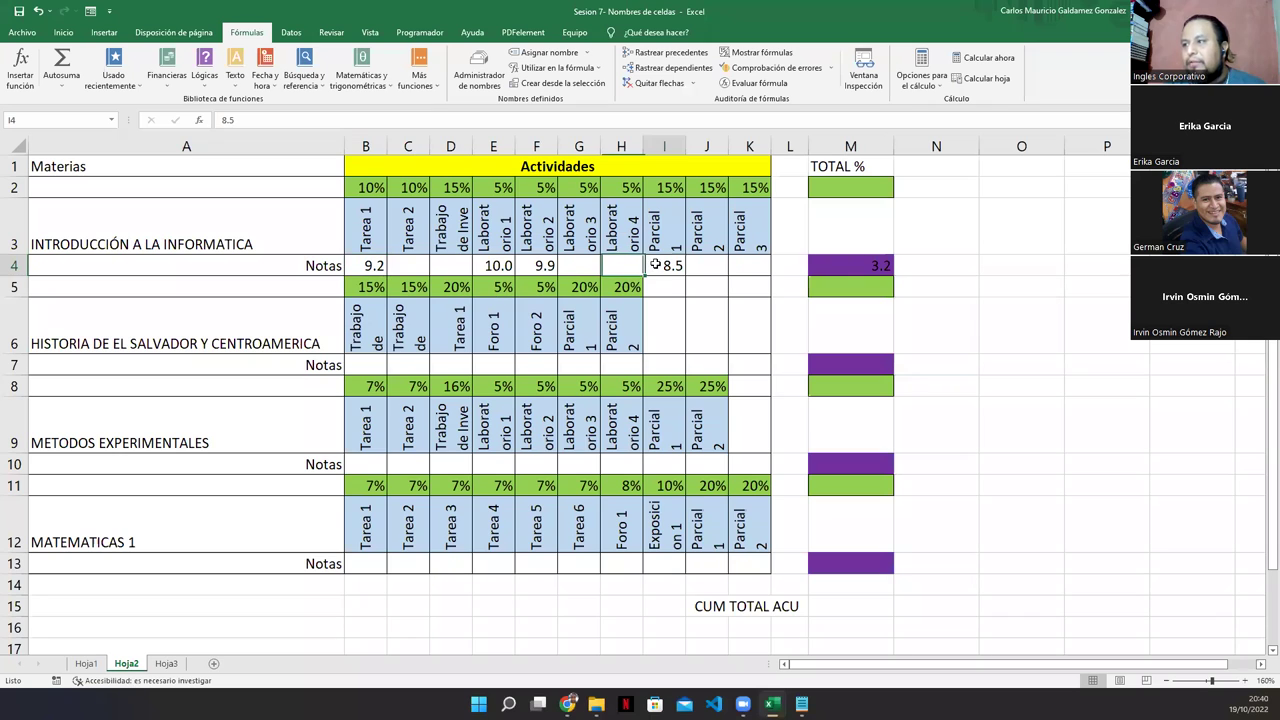
drag(380, 265, 733, 265)
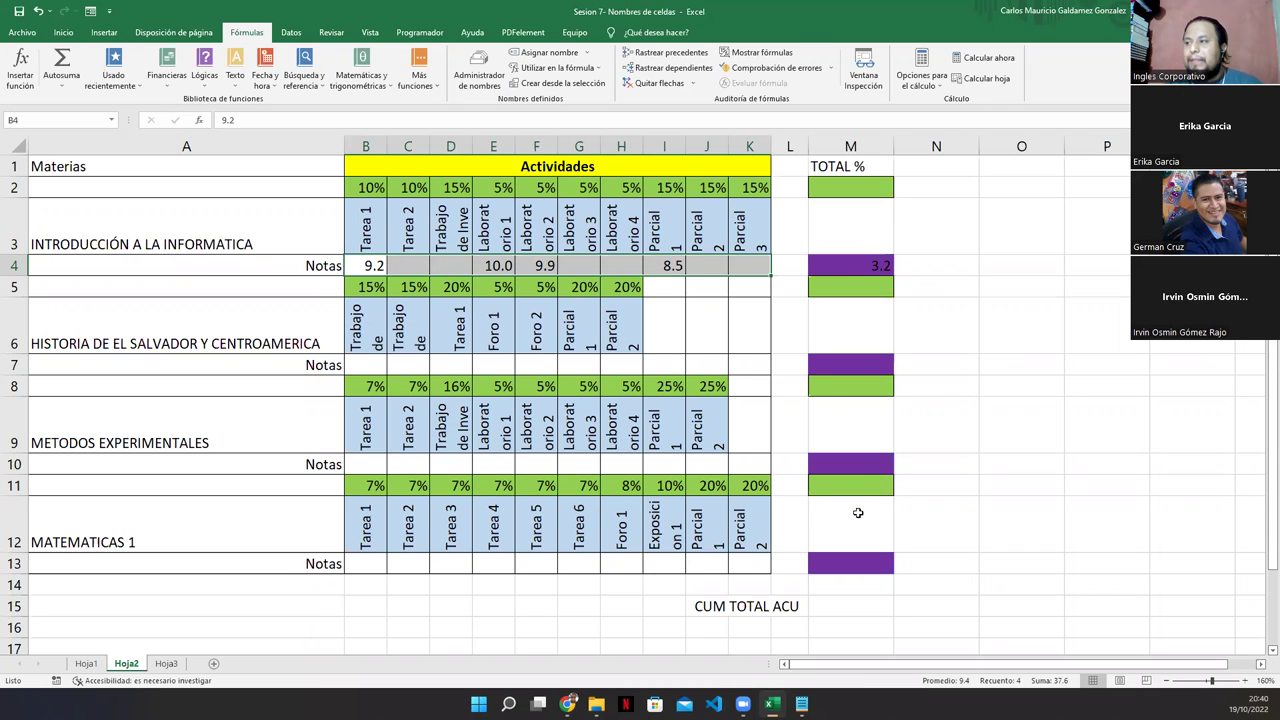
click(824, 274)
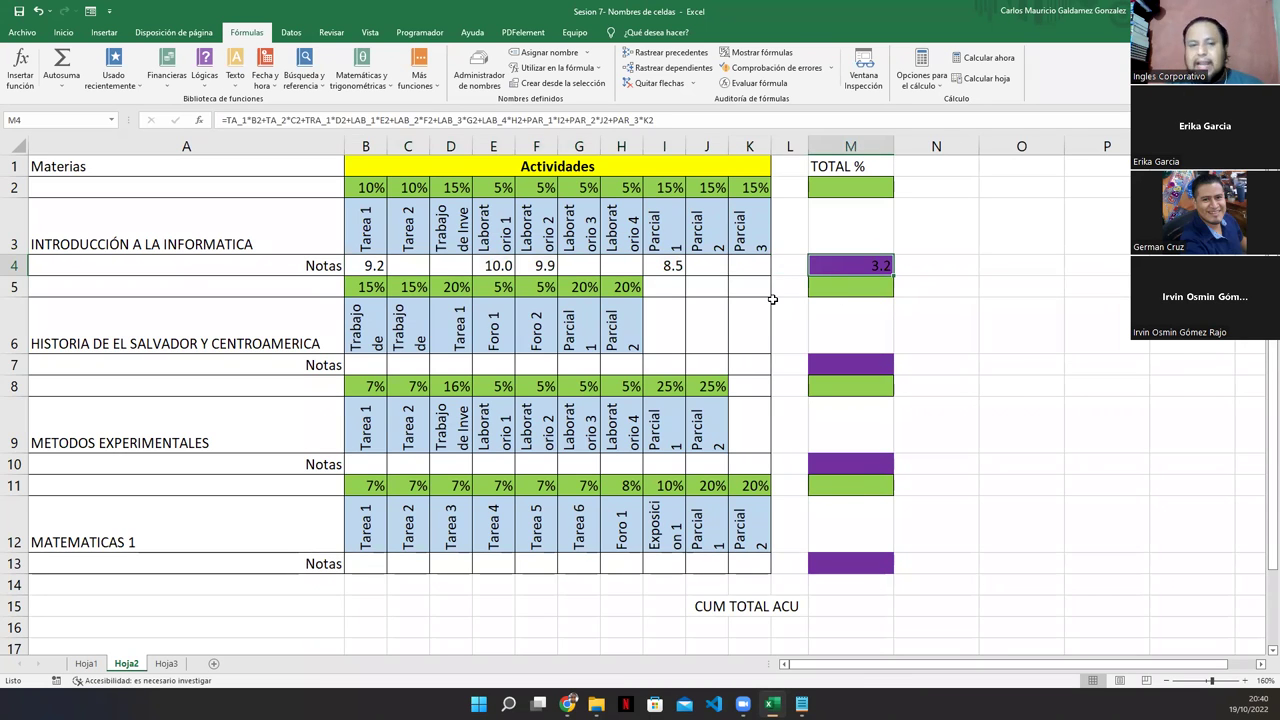
- Define the name INTRO for the INTRODUCCIÓN A LA INFORMATICA percentage range B2:K2, with workbook scope
click(842, 188)
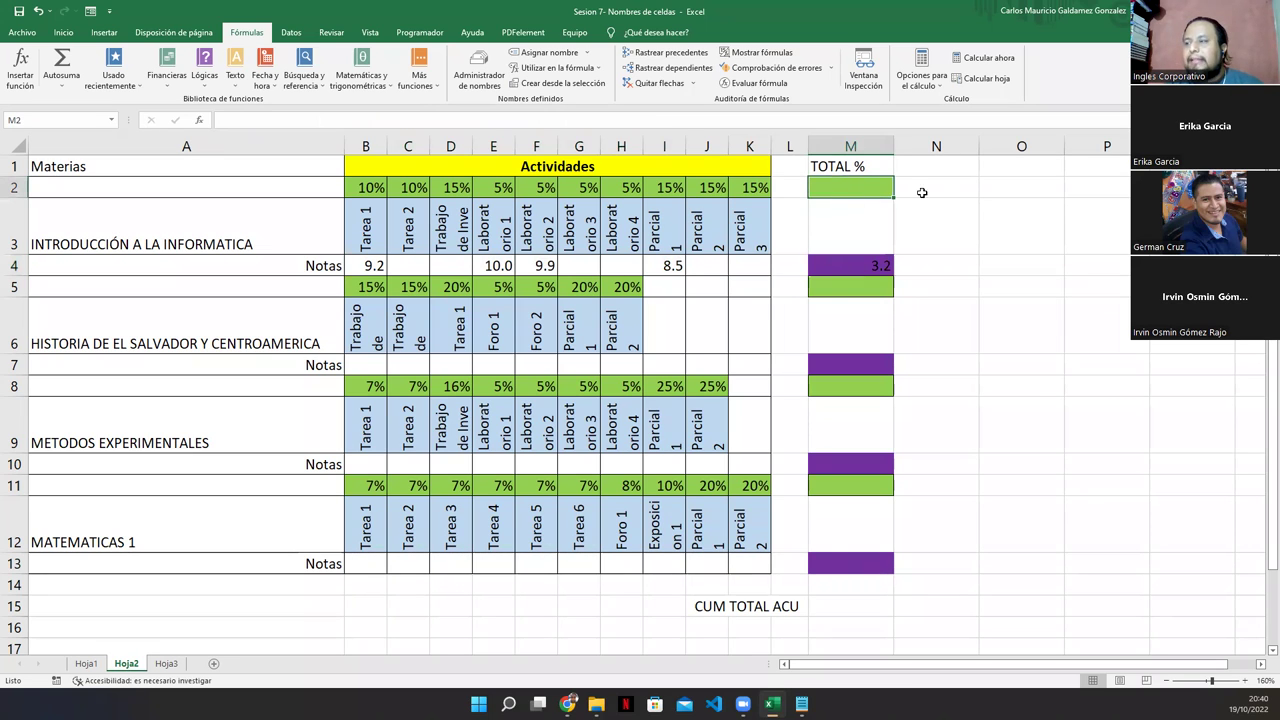
drag(366, 188, 750, 188)
click(842, 188)
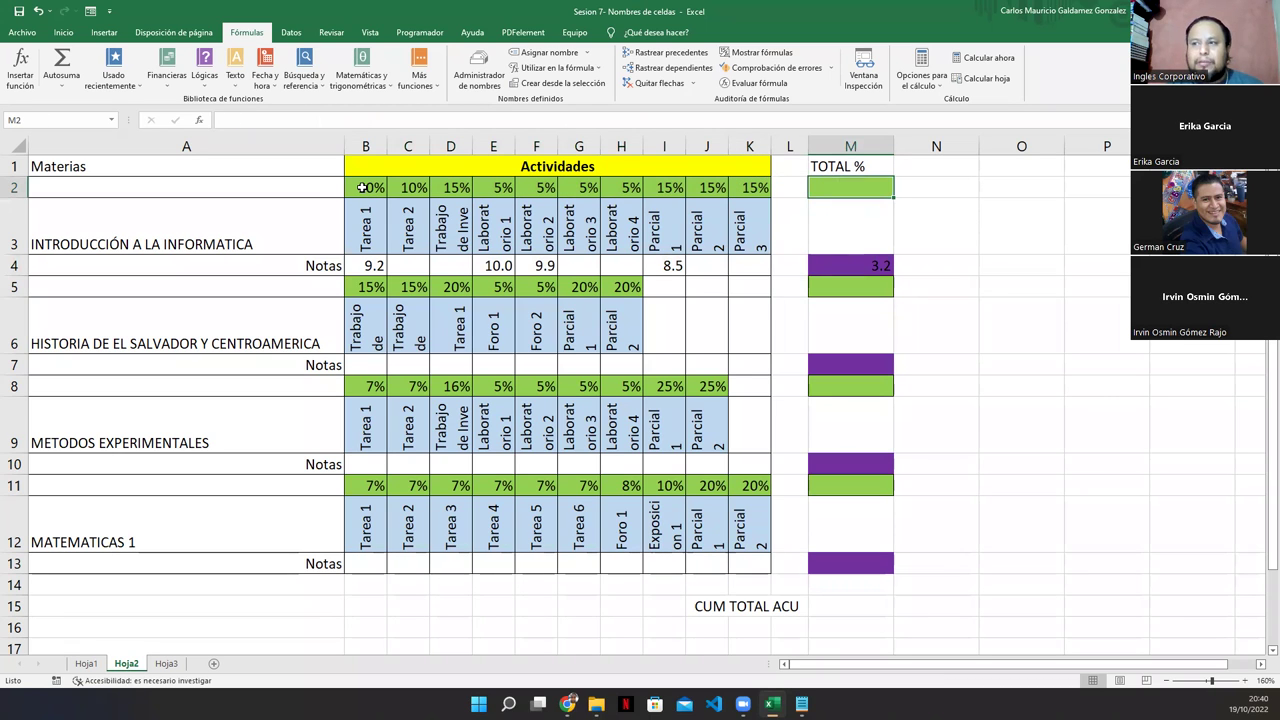
drag(363, 188, 742, 188)
click(74, 121)
click(550, 53)
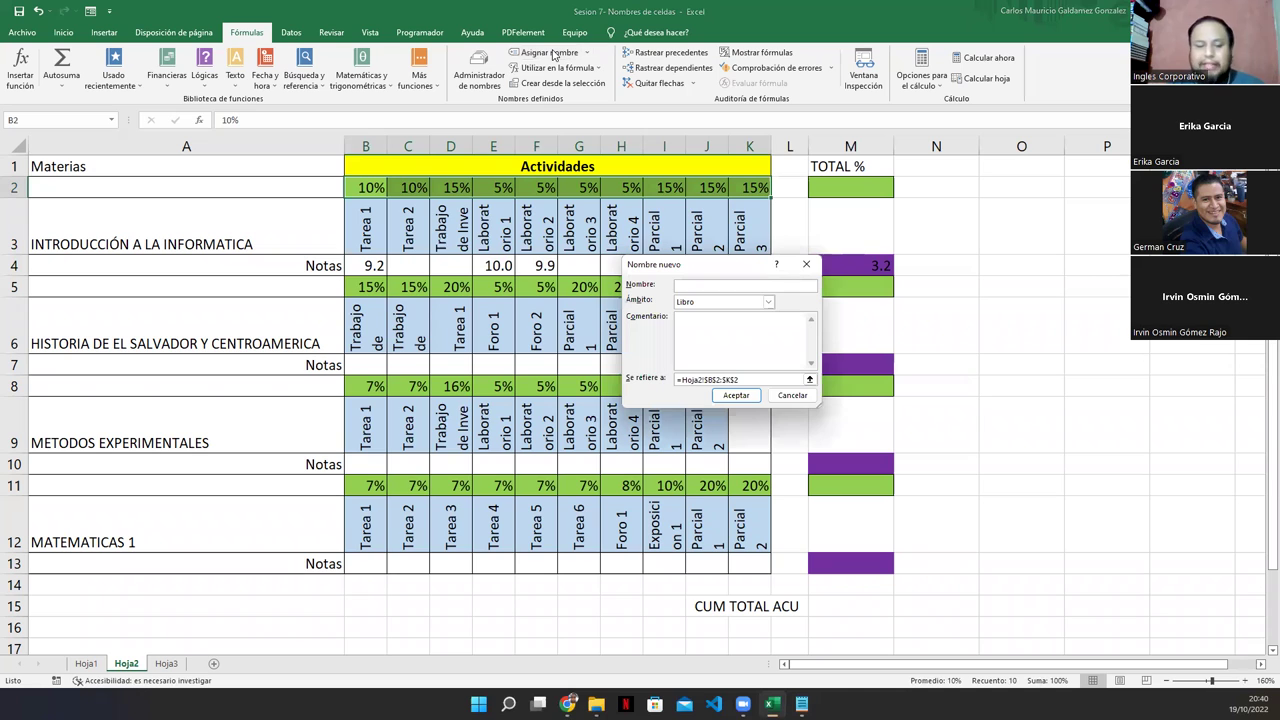
text(INTRO)
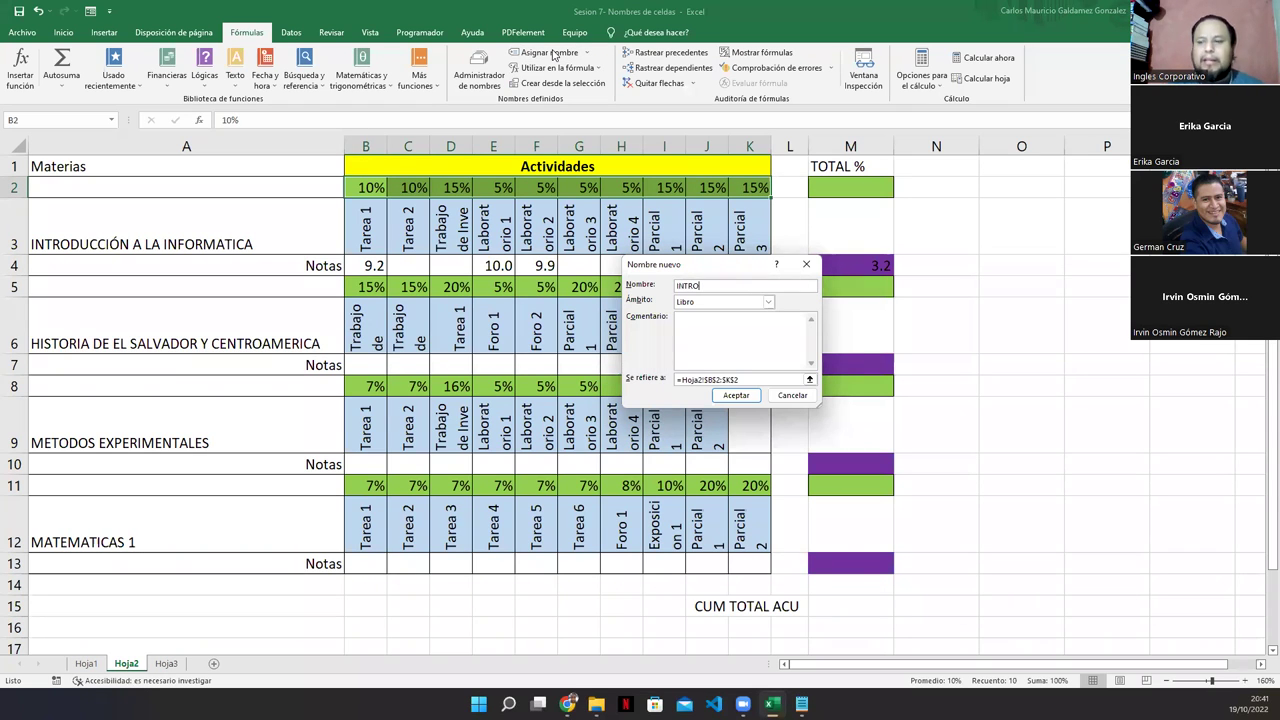
key(Return)
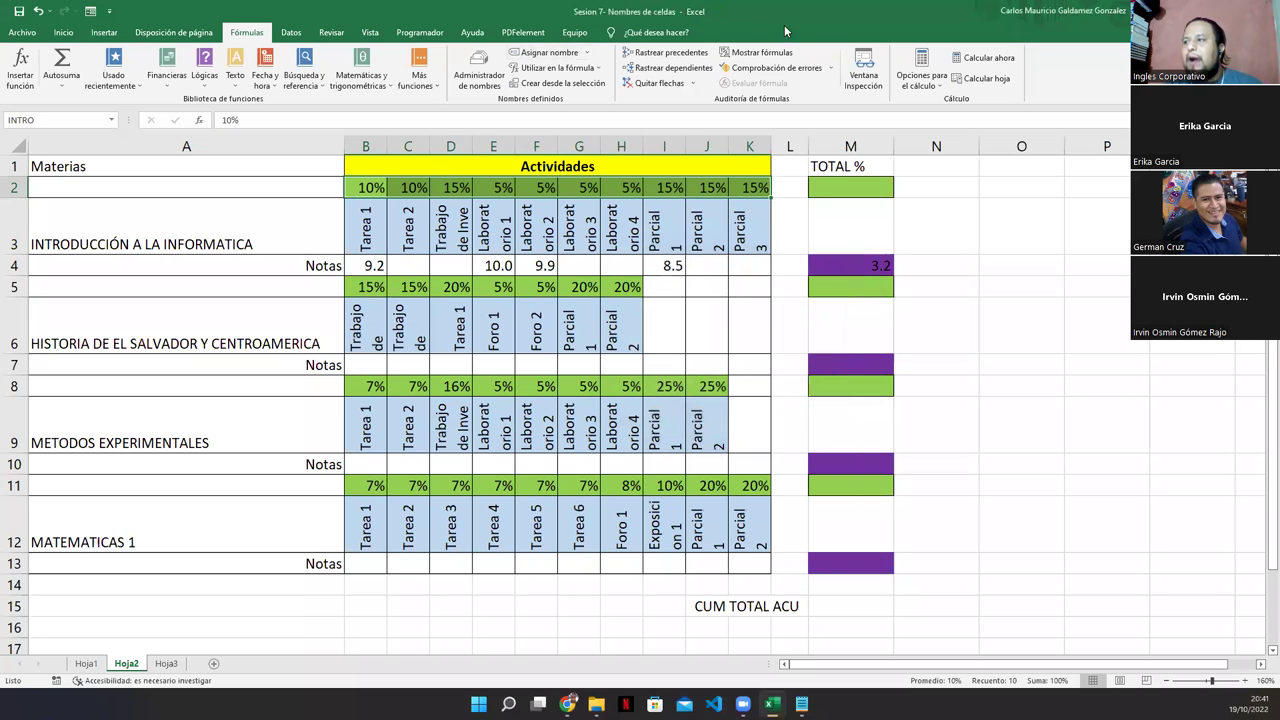
- Enter the formula =SUMA(INTRO) in cell M2 to total the INTRODUCCIÓN A LA INFORMATICA percentages
click(819, 186)
text(=SUMA()
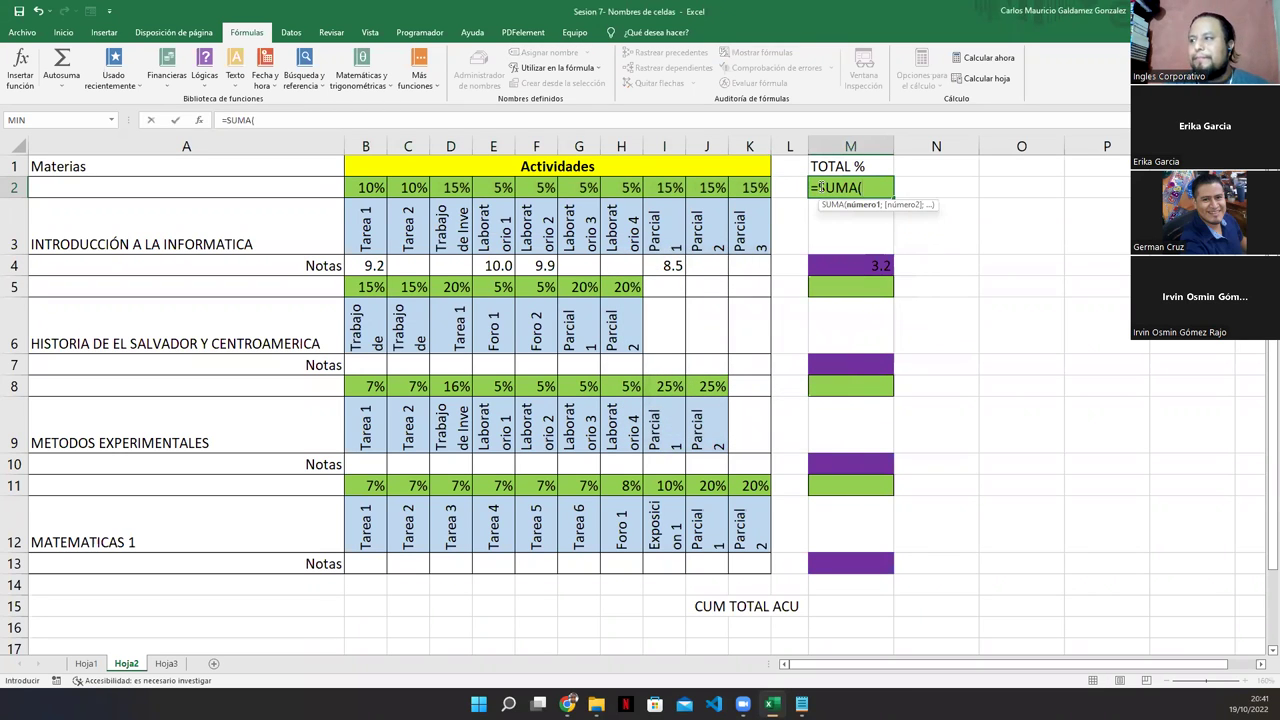
text(INTRO)
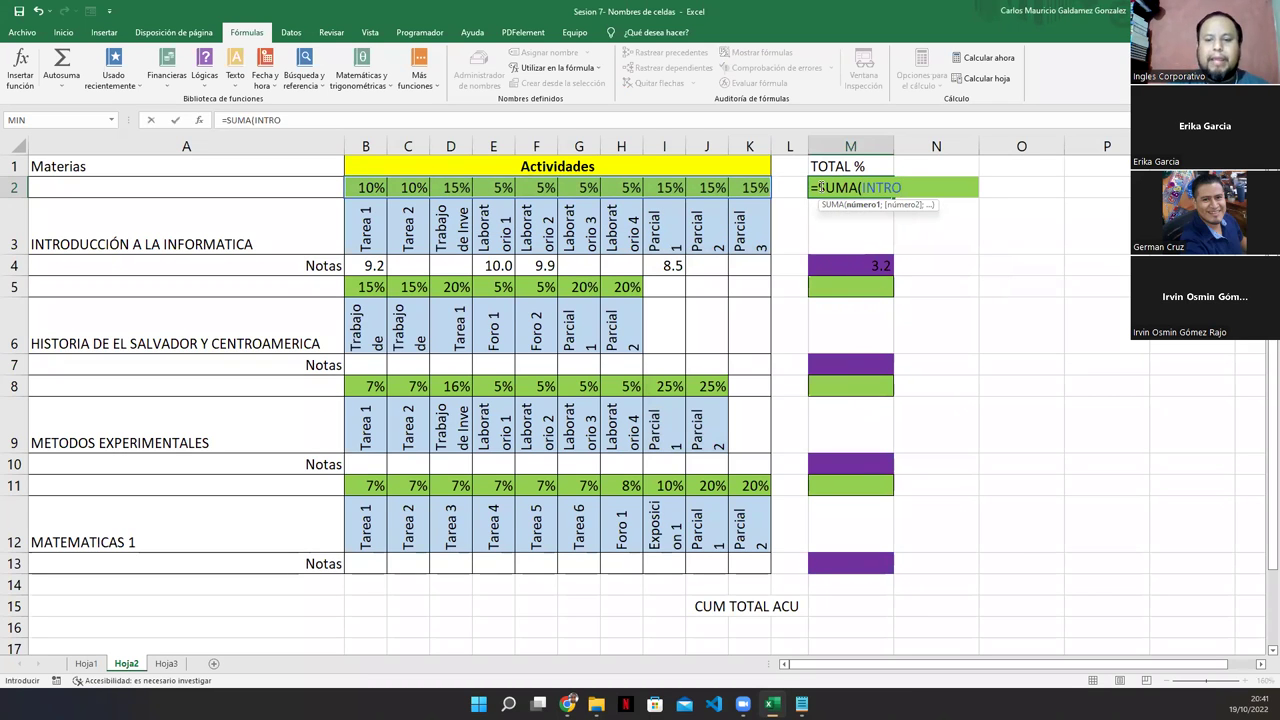
text())
key(ctrl+Return)
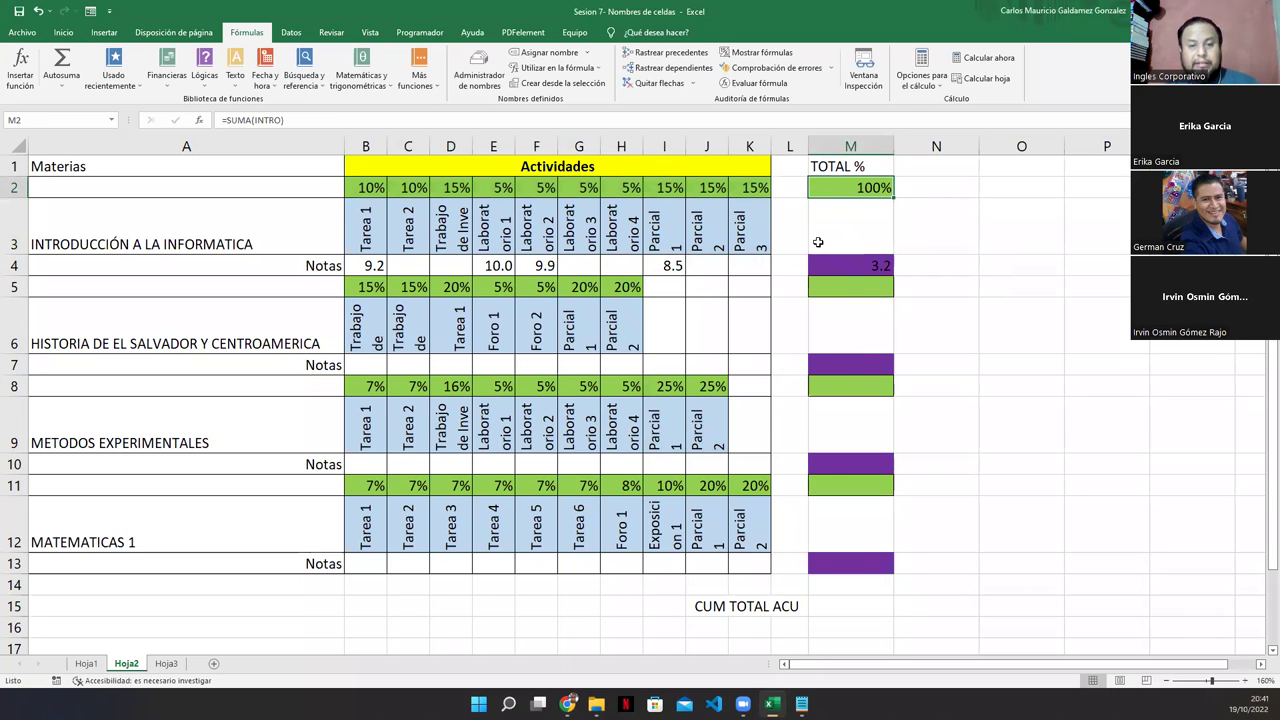
- Examine the named cells and percentage references used by the weighted grade formula in M4, leaving the formula as it is
click(851, 266)
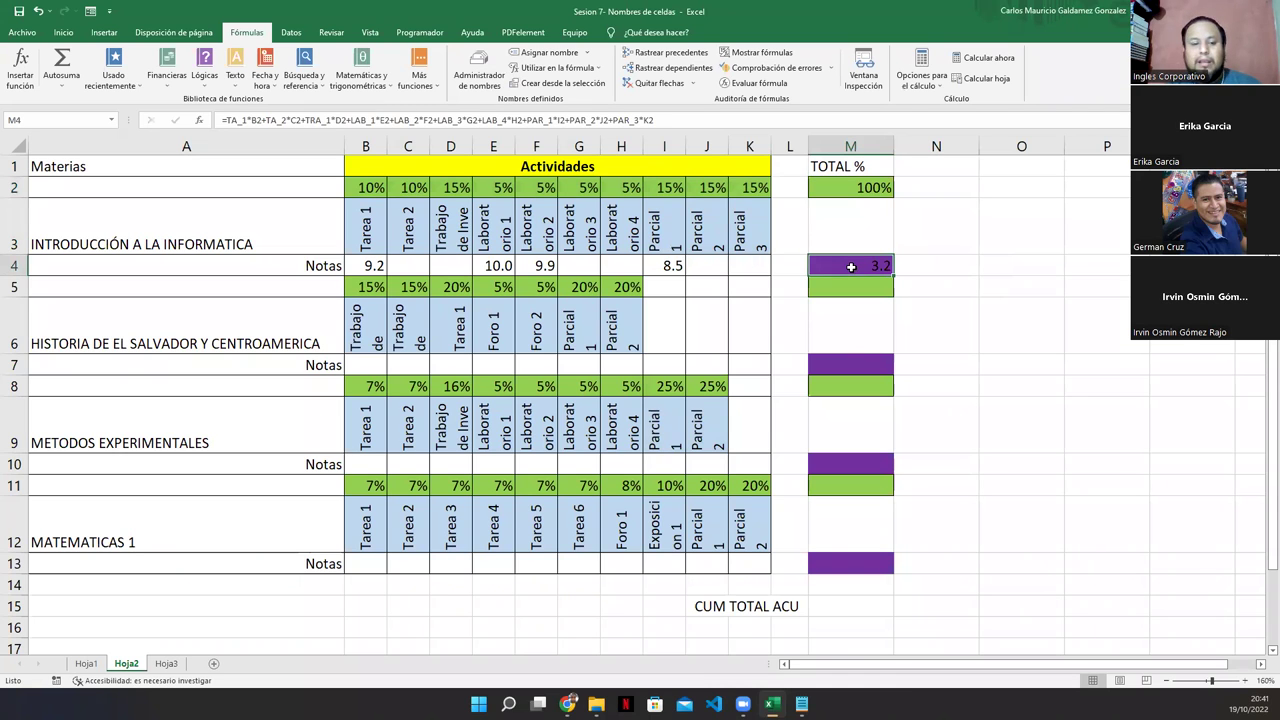
double_click(851, 266)
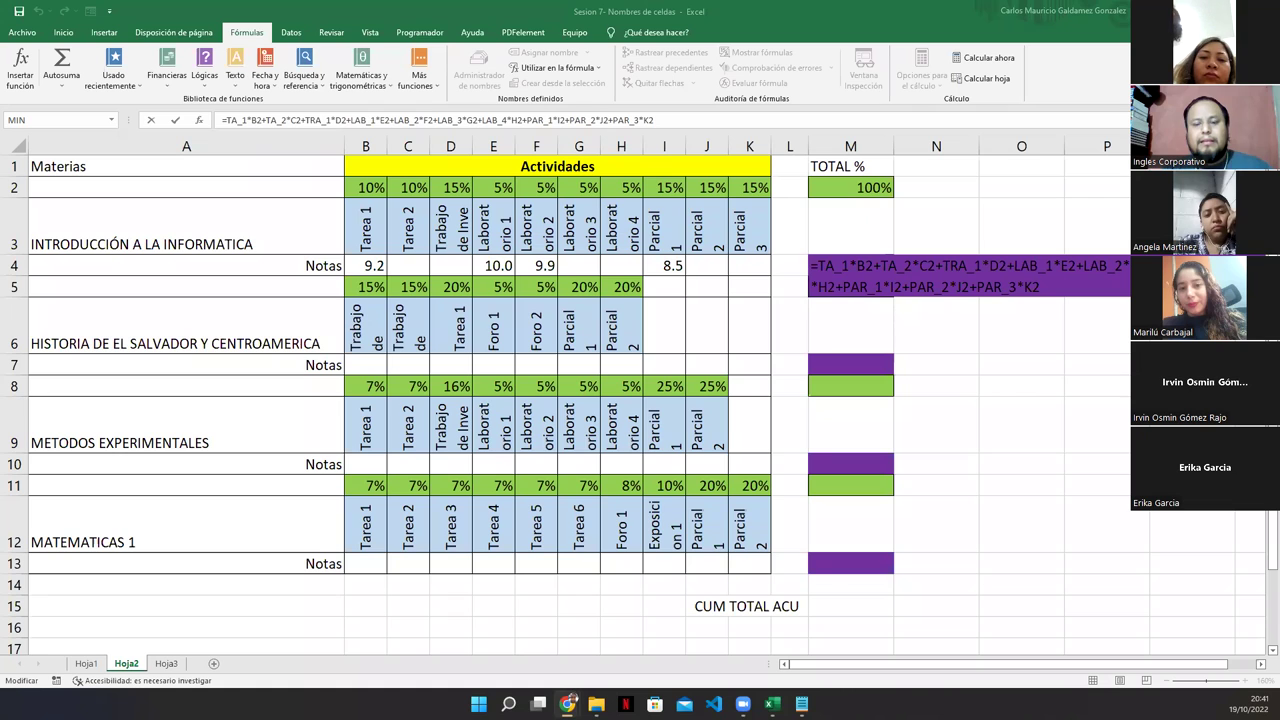
click(835, 278)
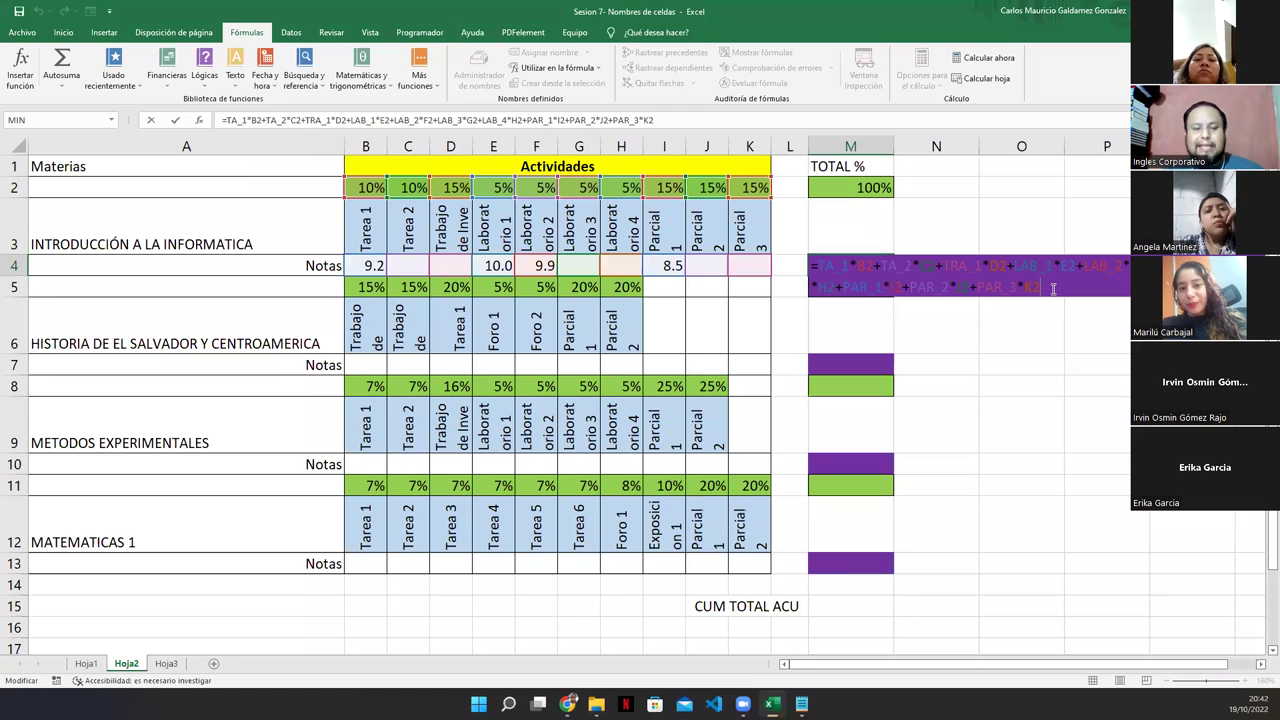
key(ctrl+Return)
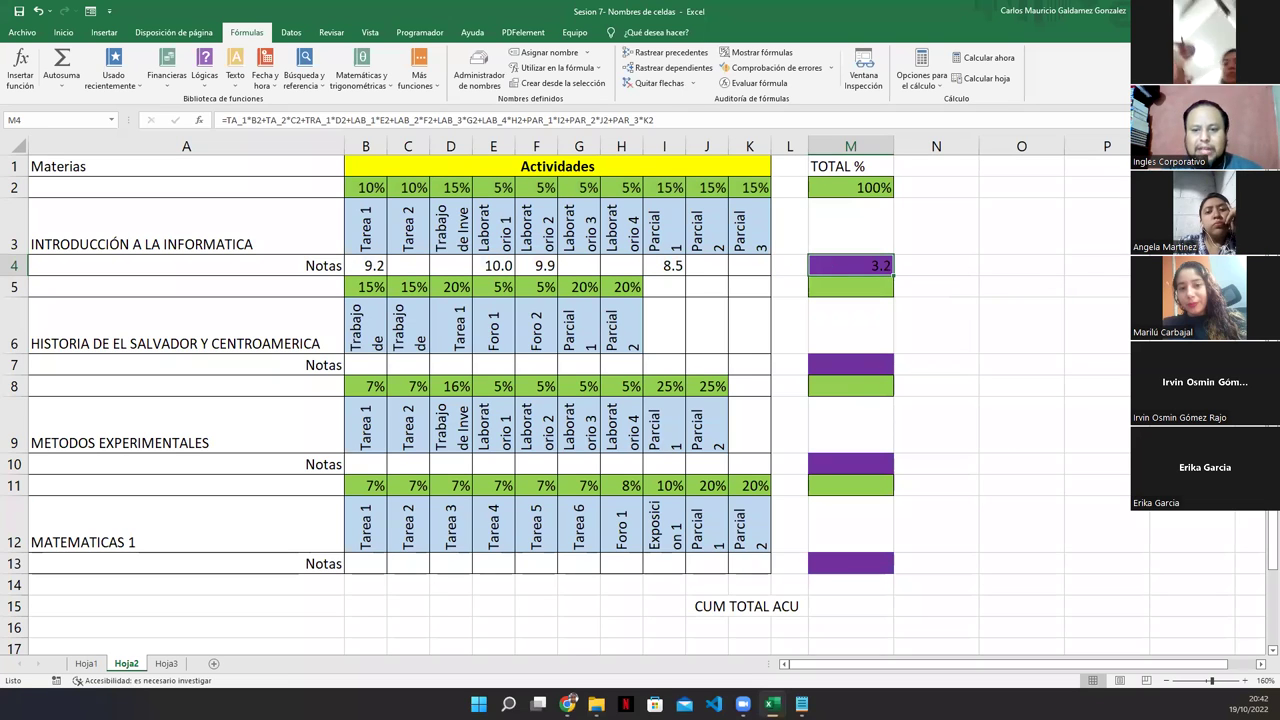
- Switch to the Cuadro de nombres note in Notepad and check the TB_1 to PL_2 names and their row 5 formula
key(alt+Tab)
scroll(765, 475, down, 5)
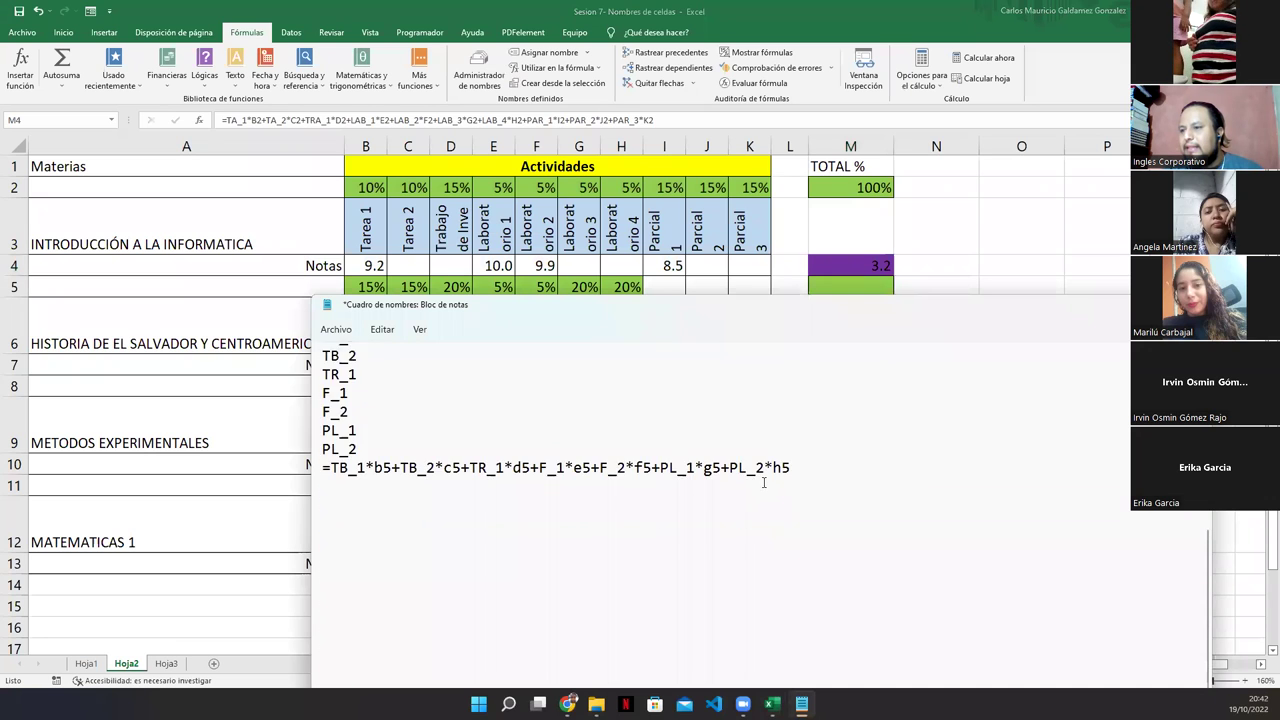
scroll(764, 482, up, 2)
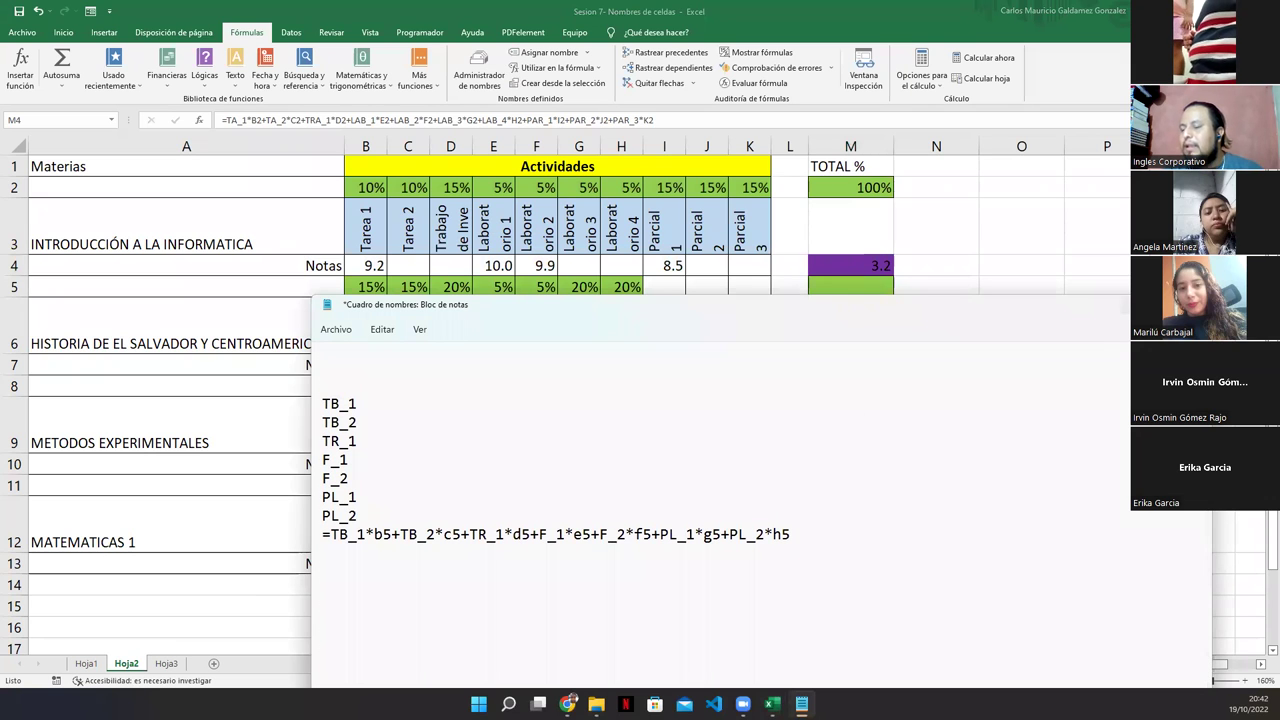
- Back in Excel, create the name TB_1 with workbook scope for the first HISTORIA DE EL SALVADOR Y CENTROAMERICA grade cell, B7
key(alt+Tab)
click(372, 361)
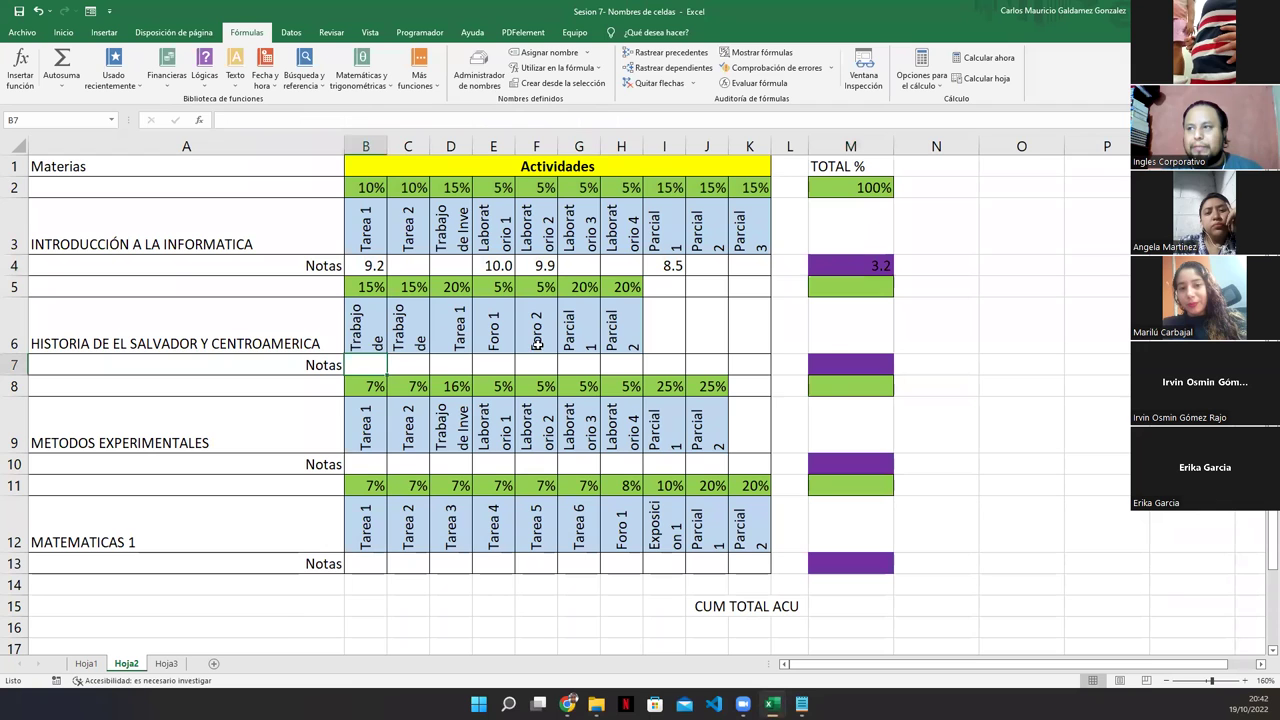
click(480, 72)
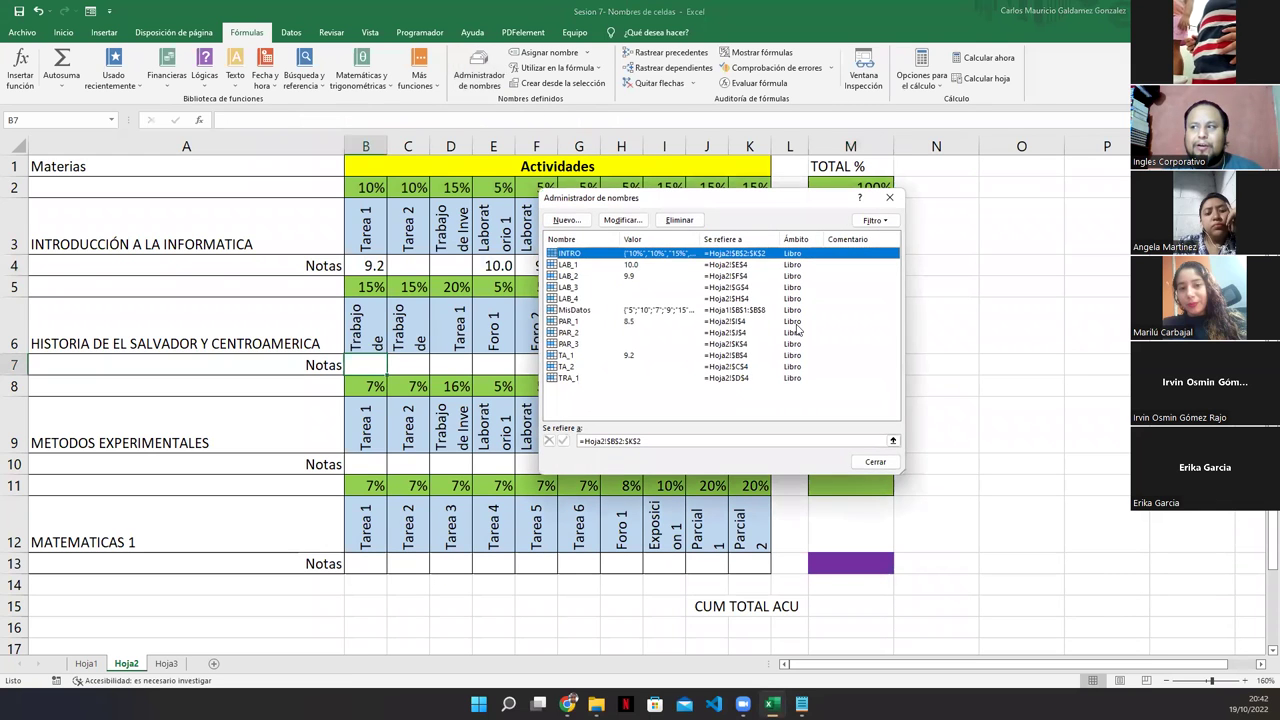
drag(740, 207, 1001, 238)
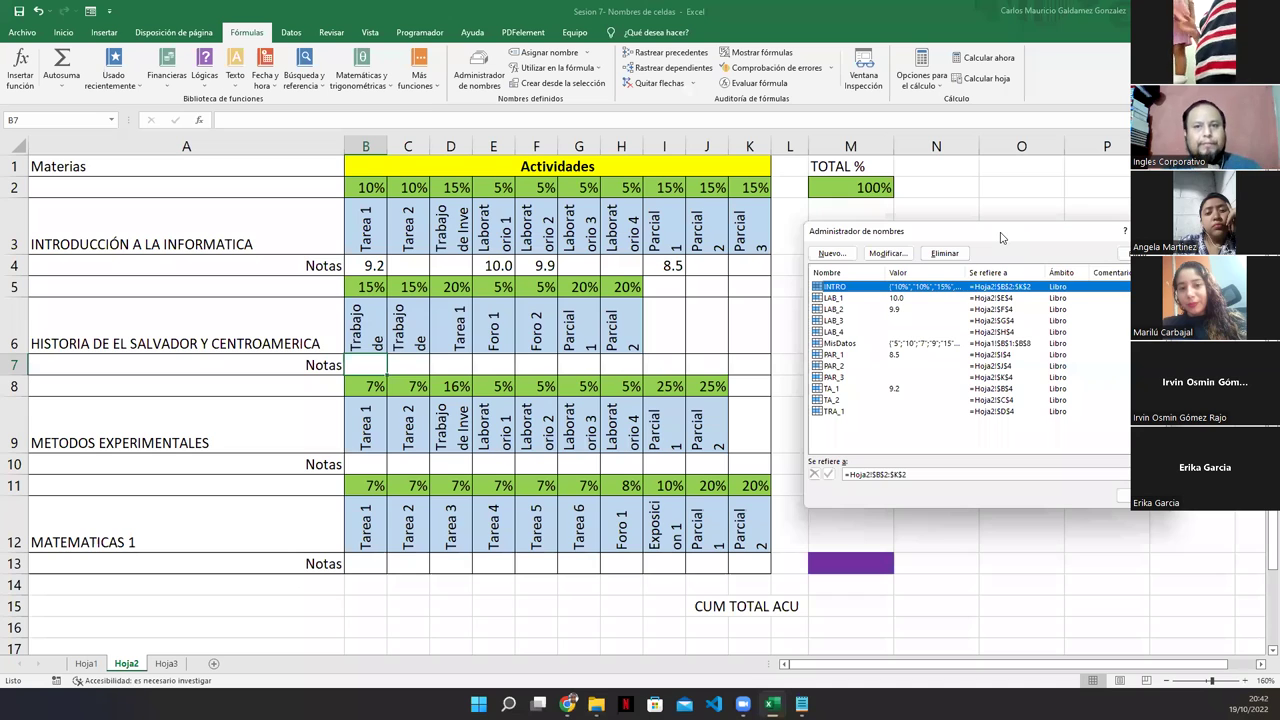
click(801, 704)
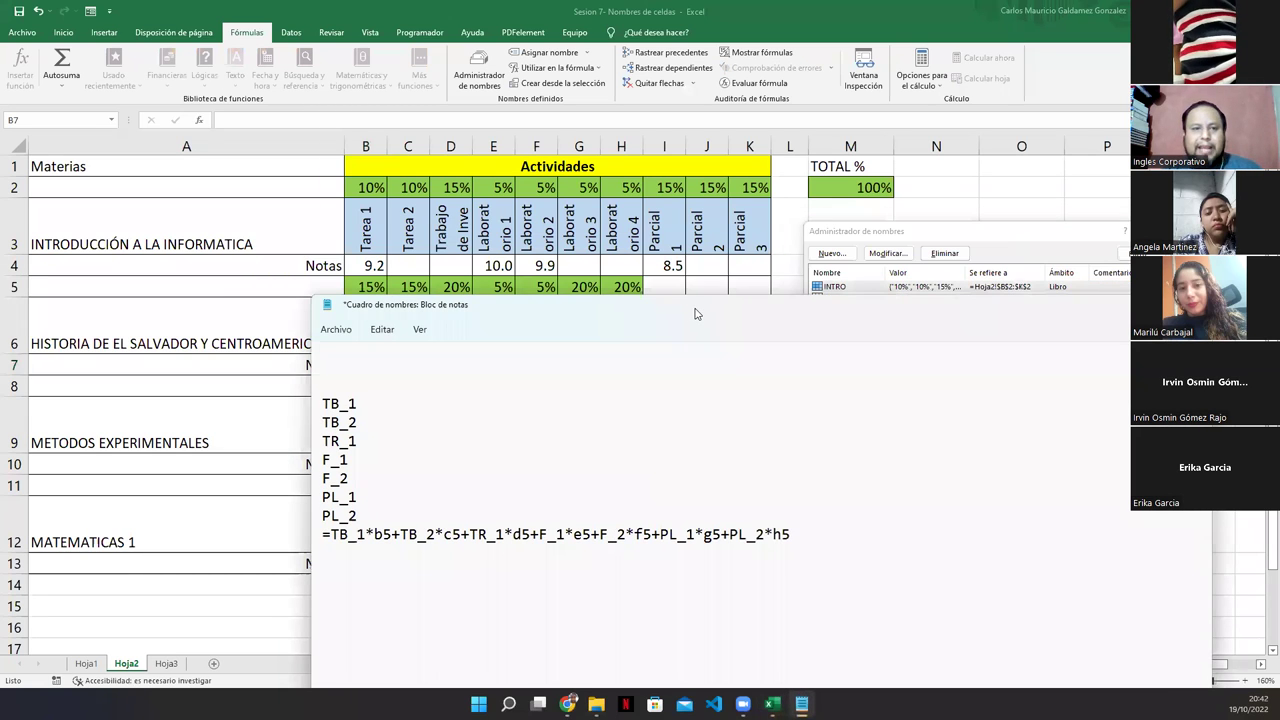
key(alt+Tab)
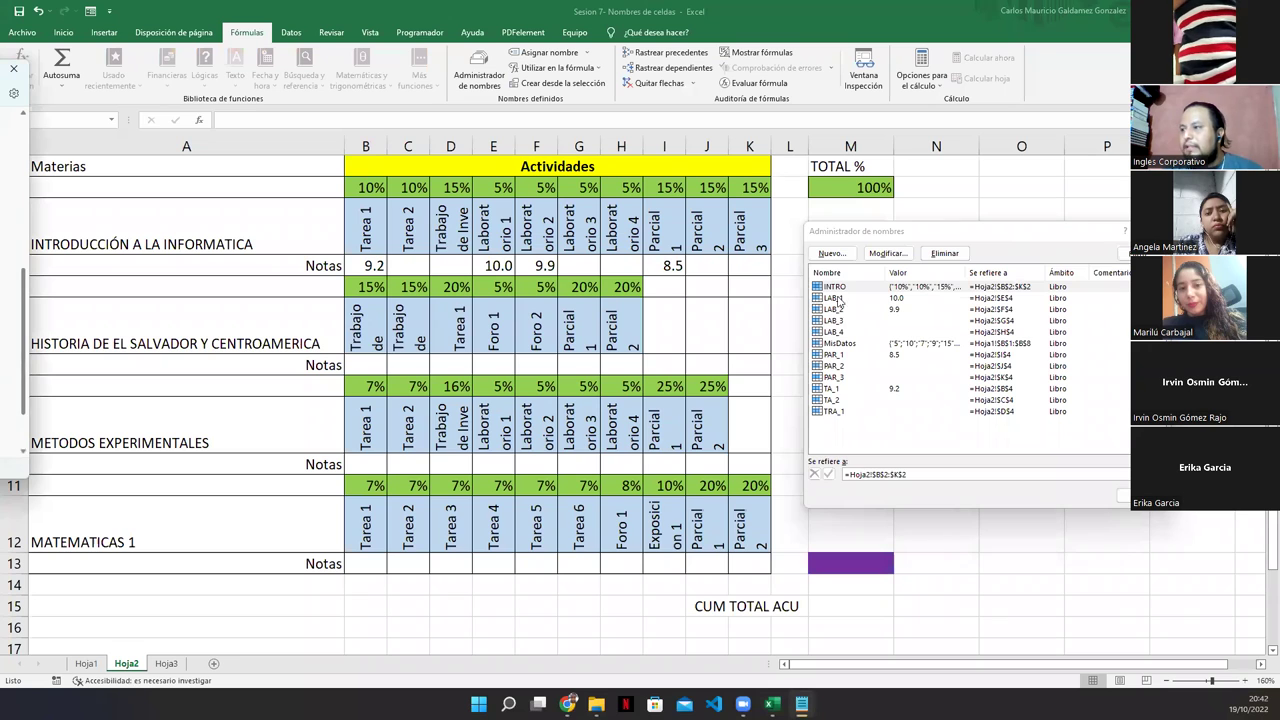
key(Escape)
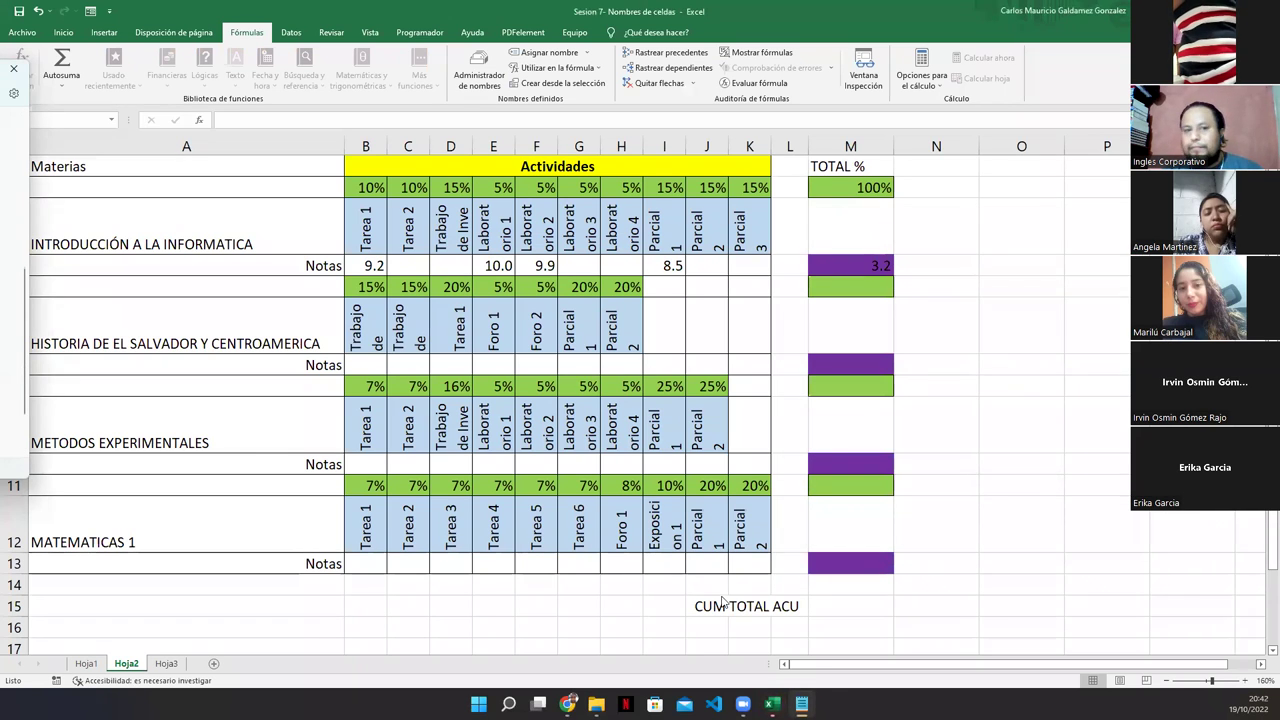
click(772, 704)
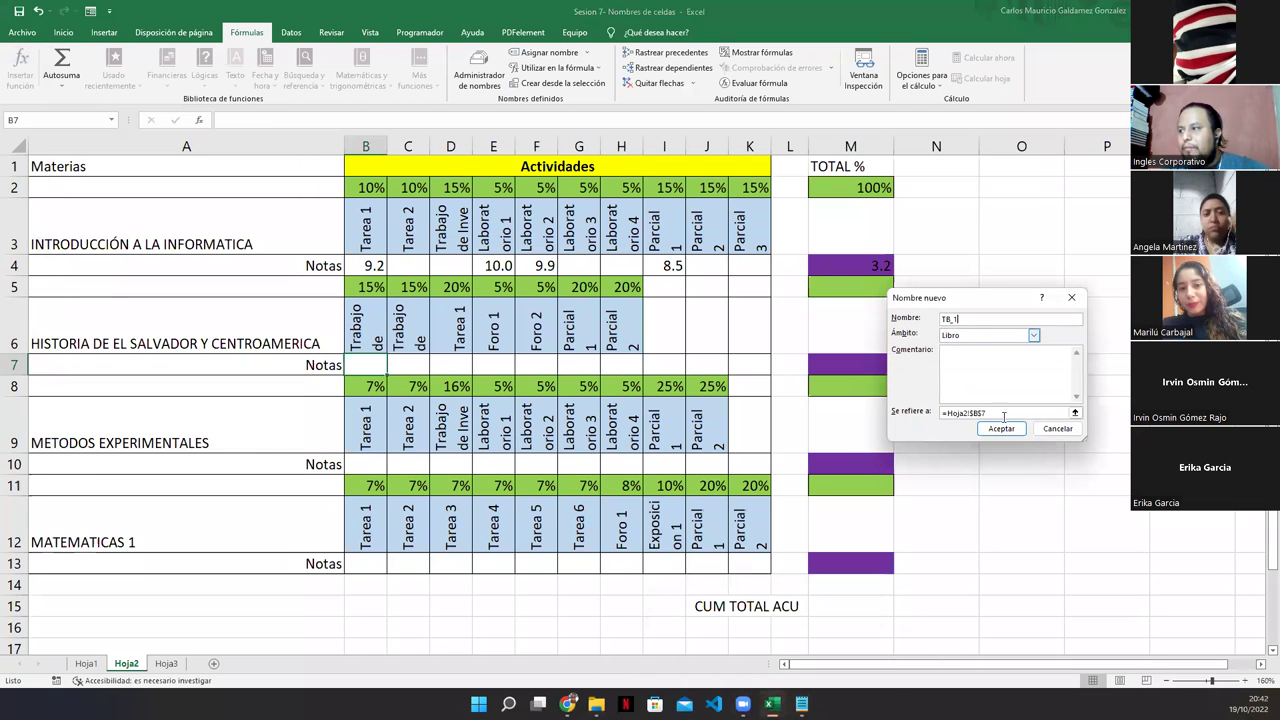
- Confirm cell B7 on Hoja2 as the reference for the new name TB_1 and create the name
click(1075, 412)
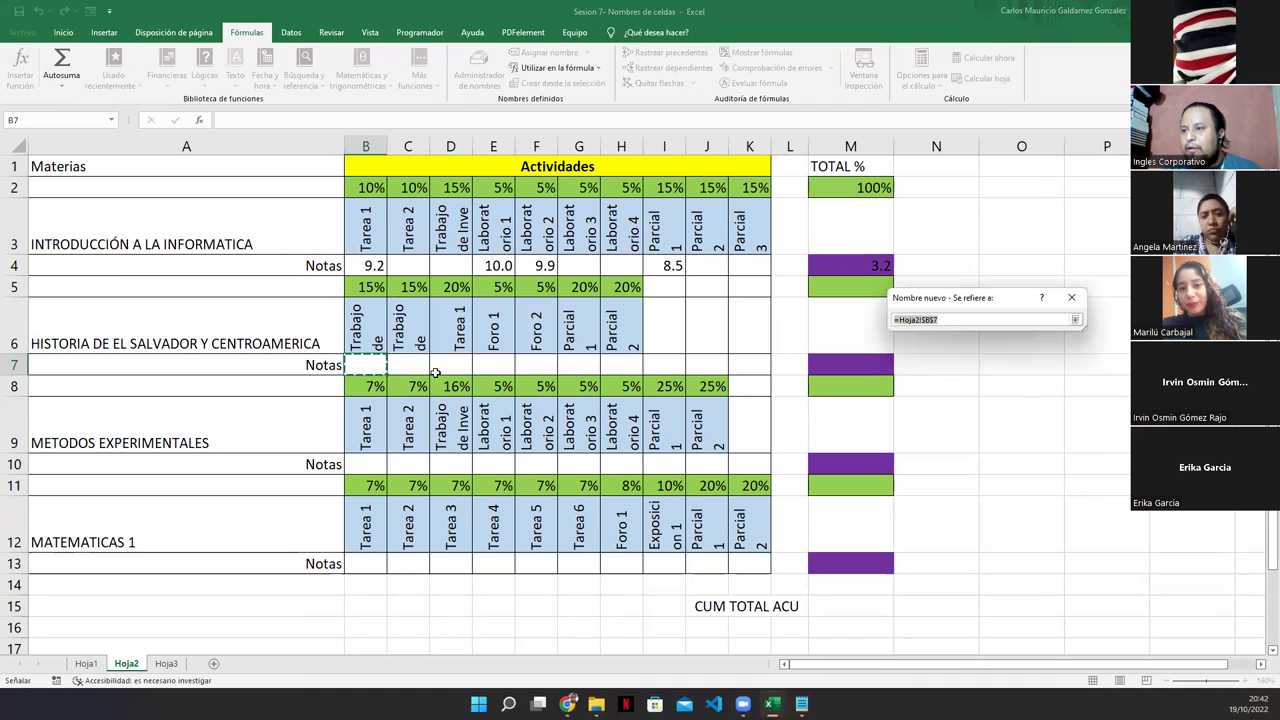
click(1075, 320)
click(996, 432)
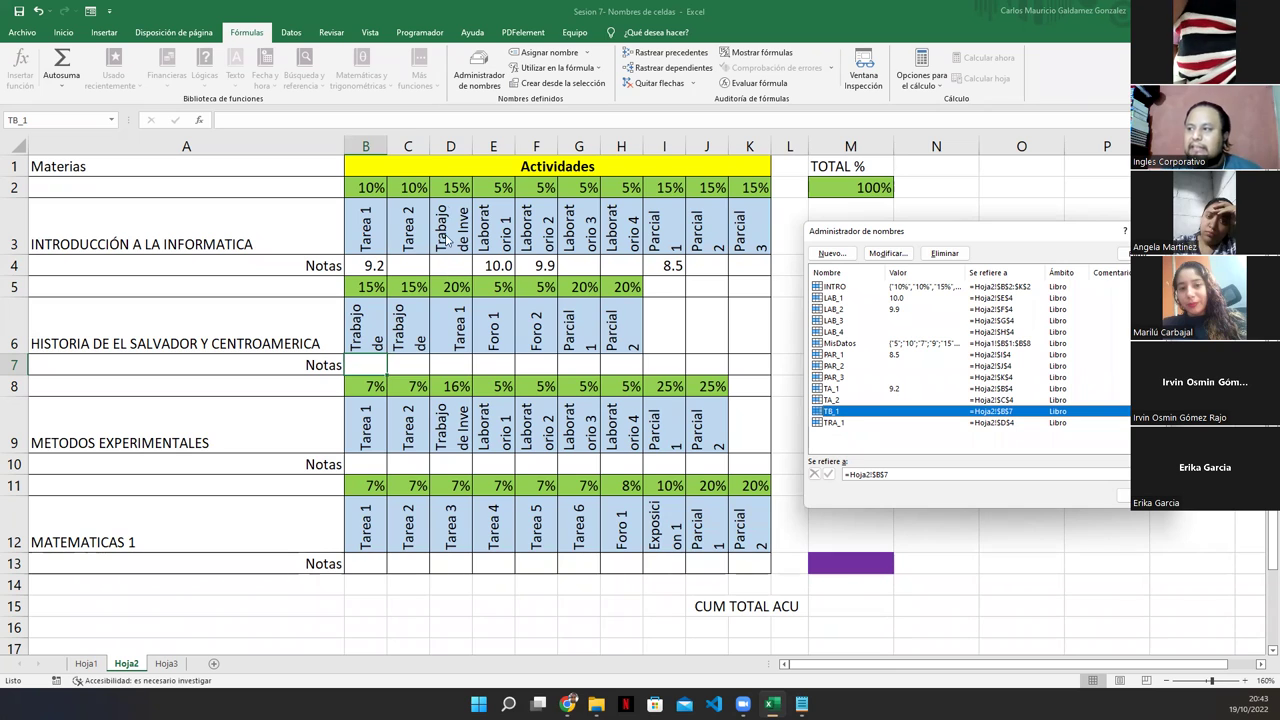
- Define the workbook name TB_2 referring to cell C7 on Hoja2, the second Trabajo grade of HISTORIA DE EL SALVADOR Y CENTROAMERICA
click(835, 422)
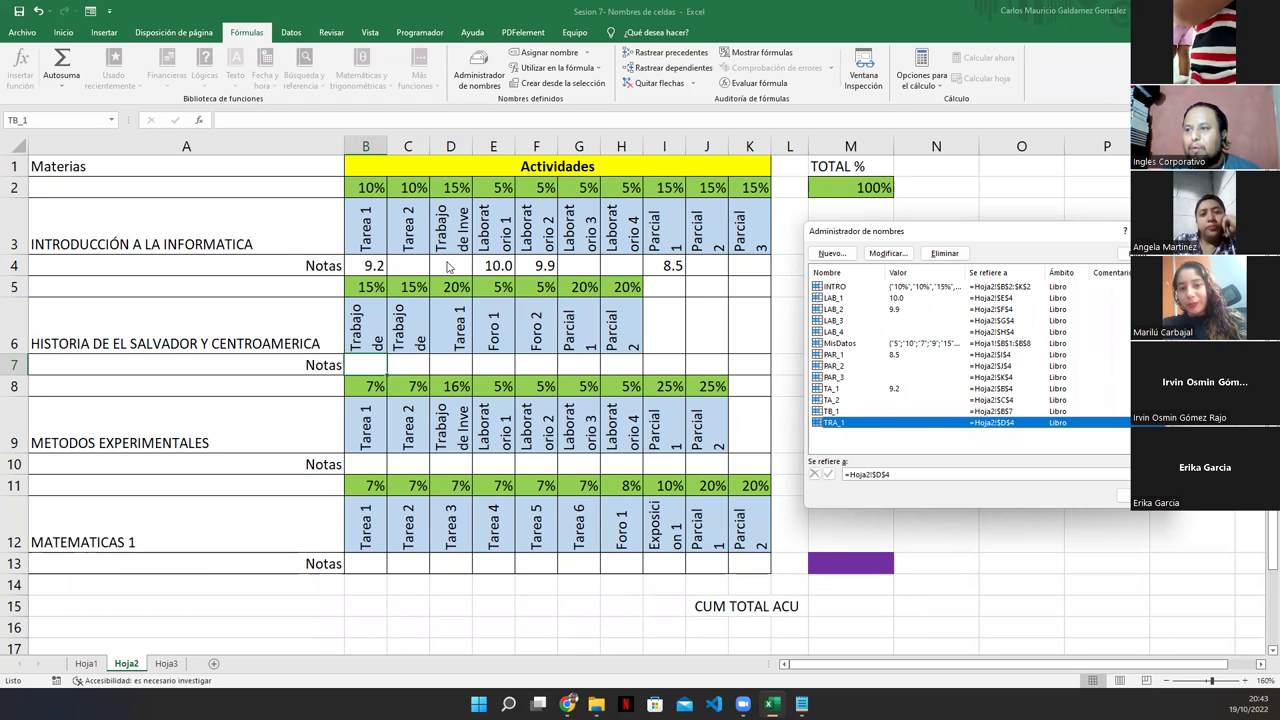
click(838, 412)
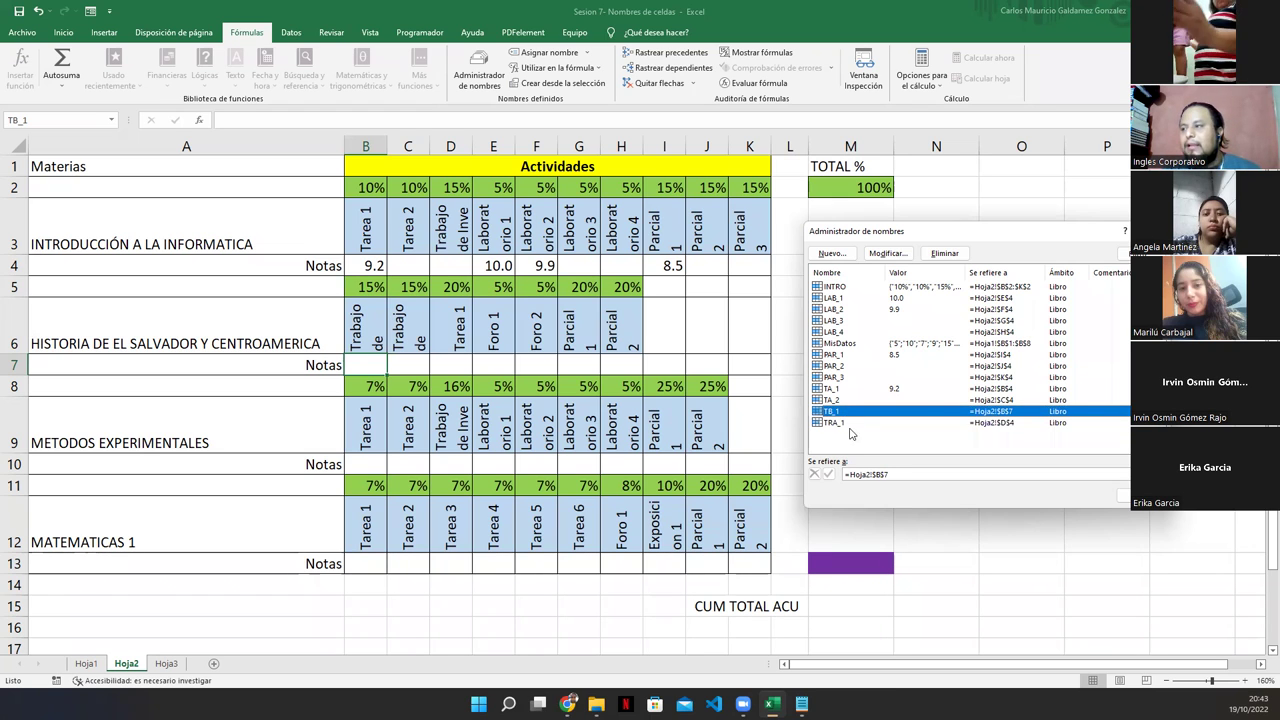
click(830, 253)
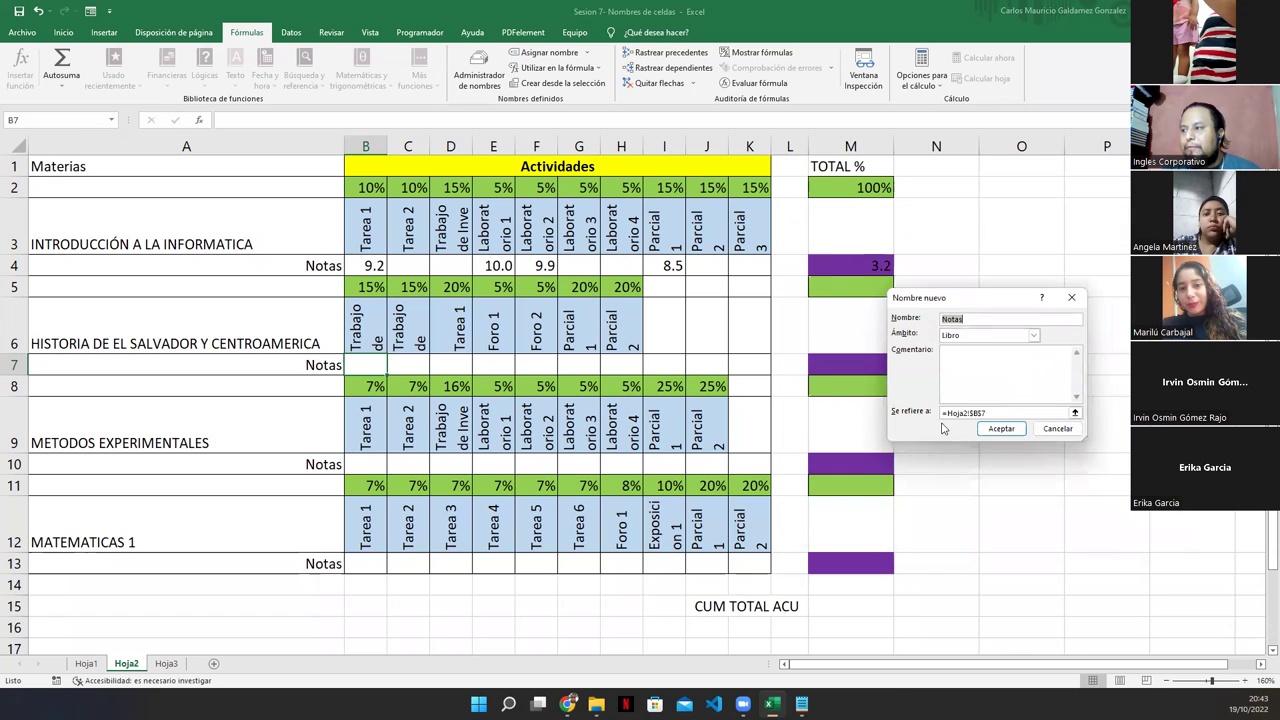
text(TB_1)
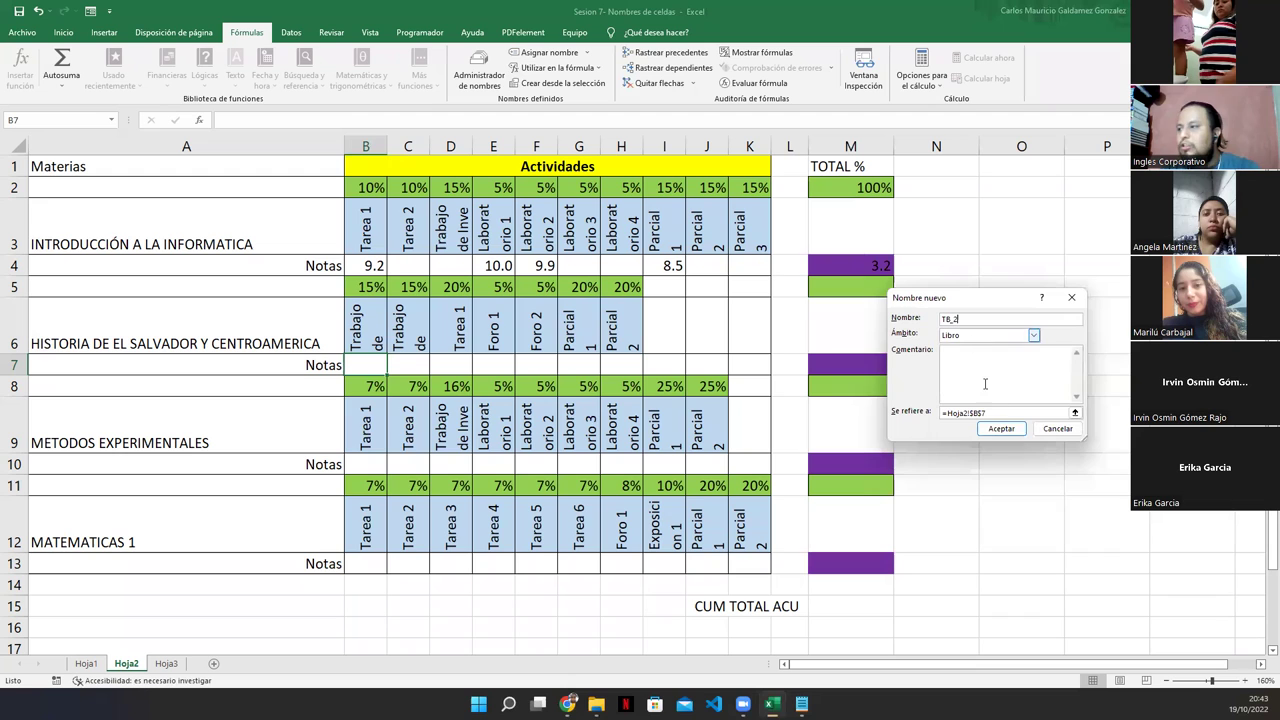
click(1075, 412)
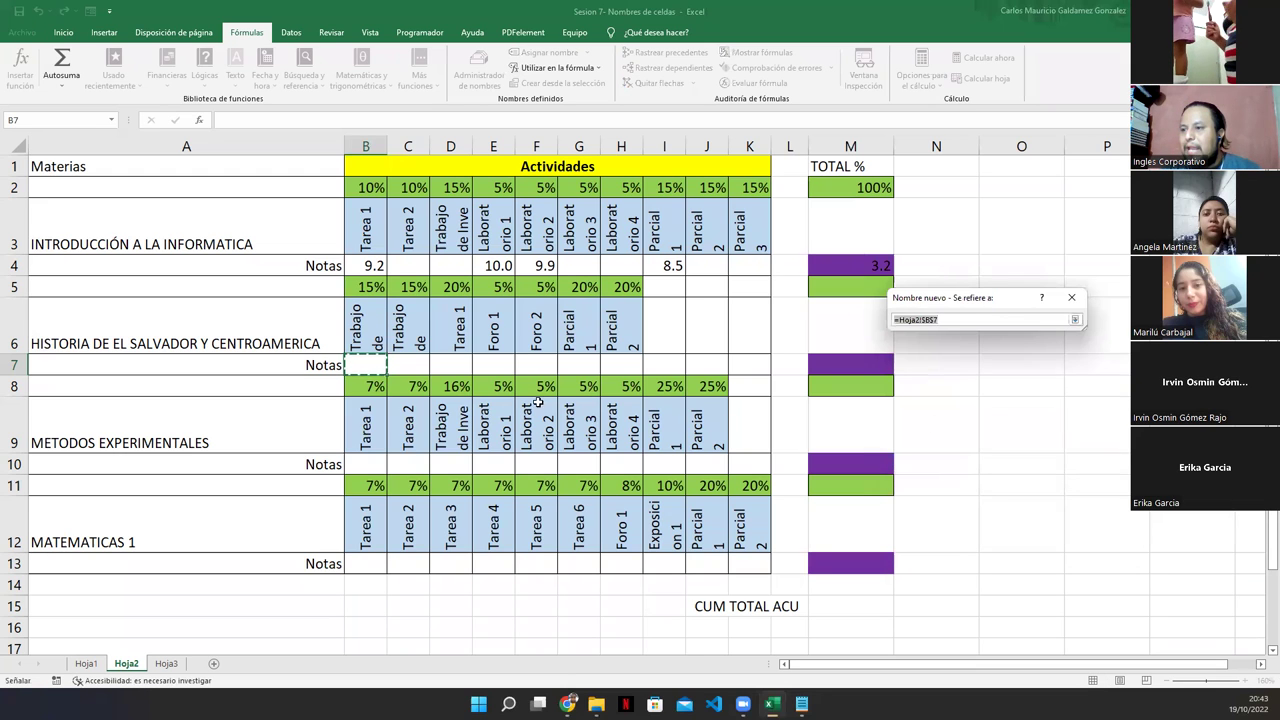
click(410, 362)
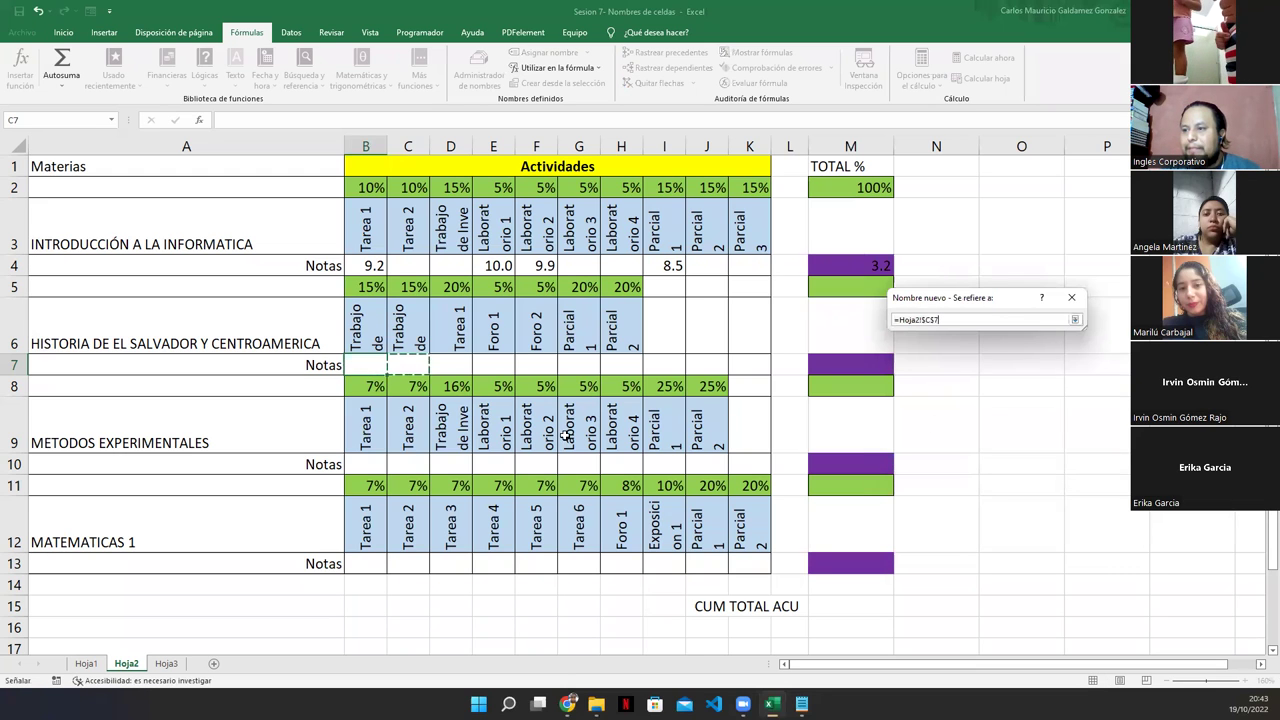
click(1075, 319)
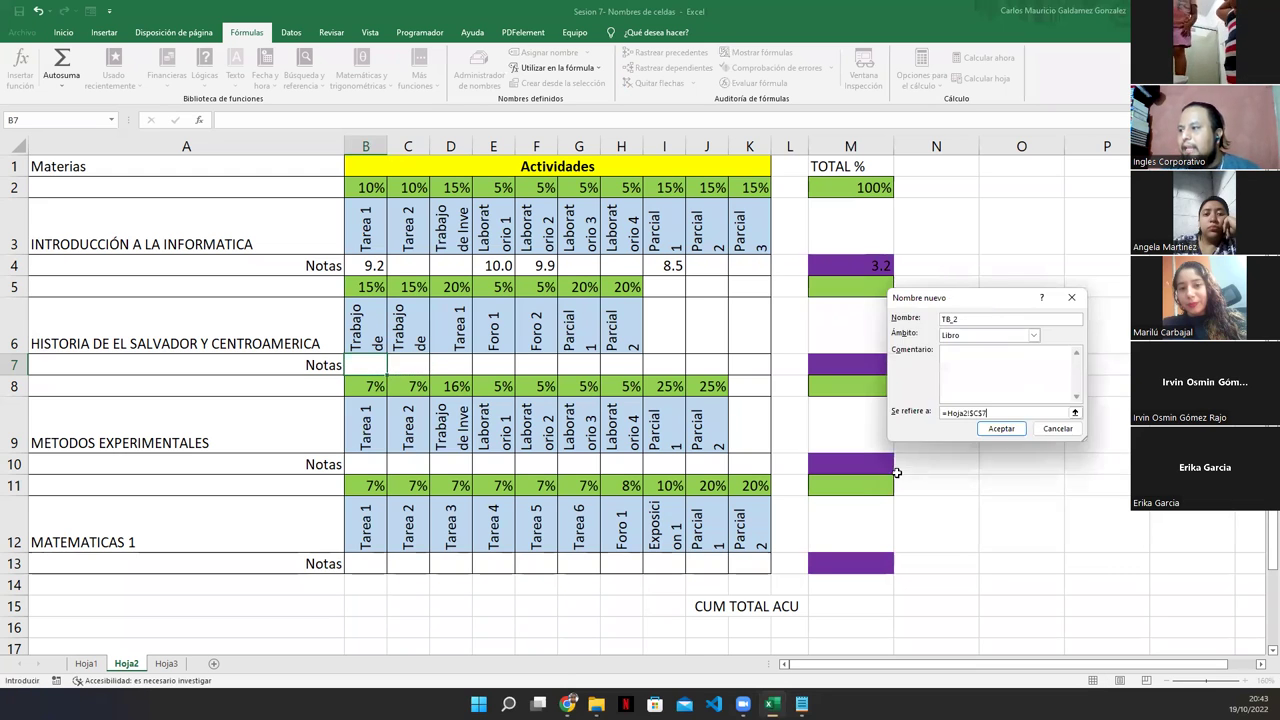
click(993, 434)
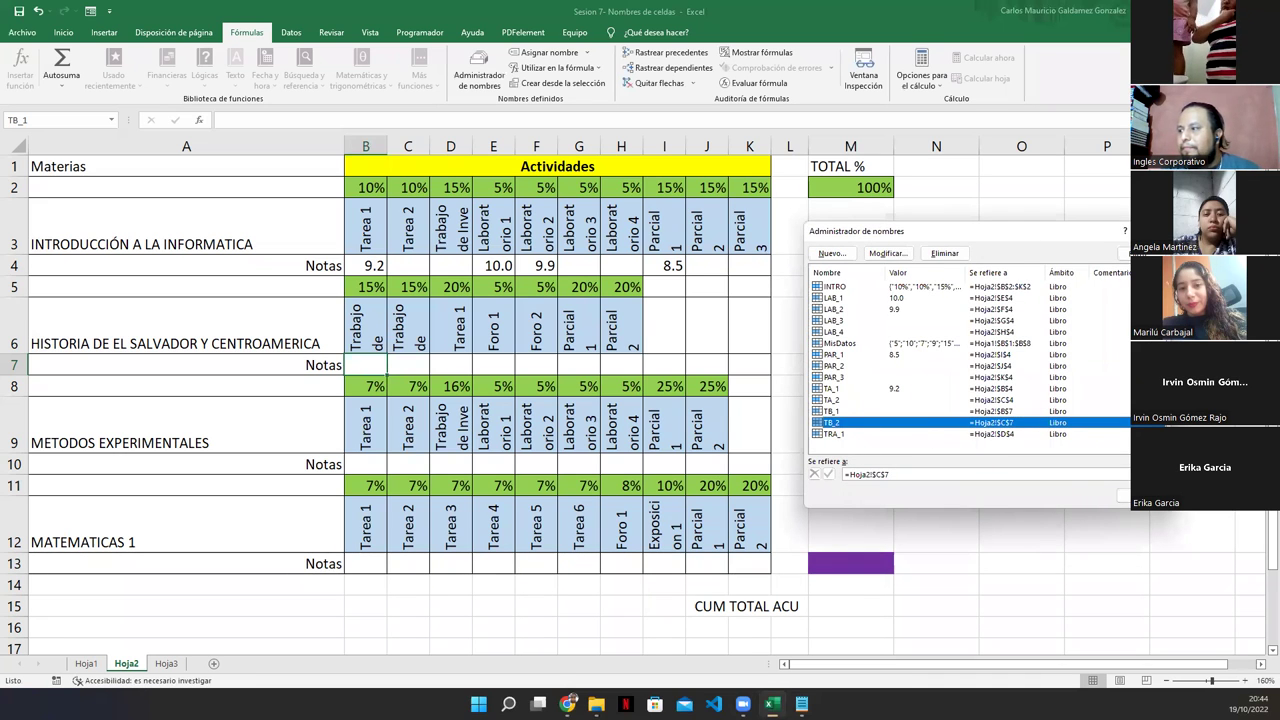
- Define the workbook name TR_1 referring to cell D7 on Hoja2, the Tarea 1 grade
click(1122, 474)
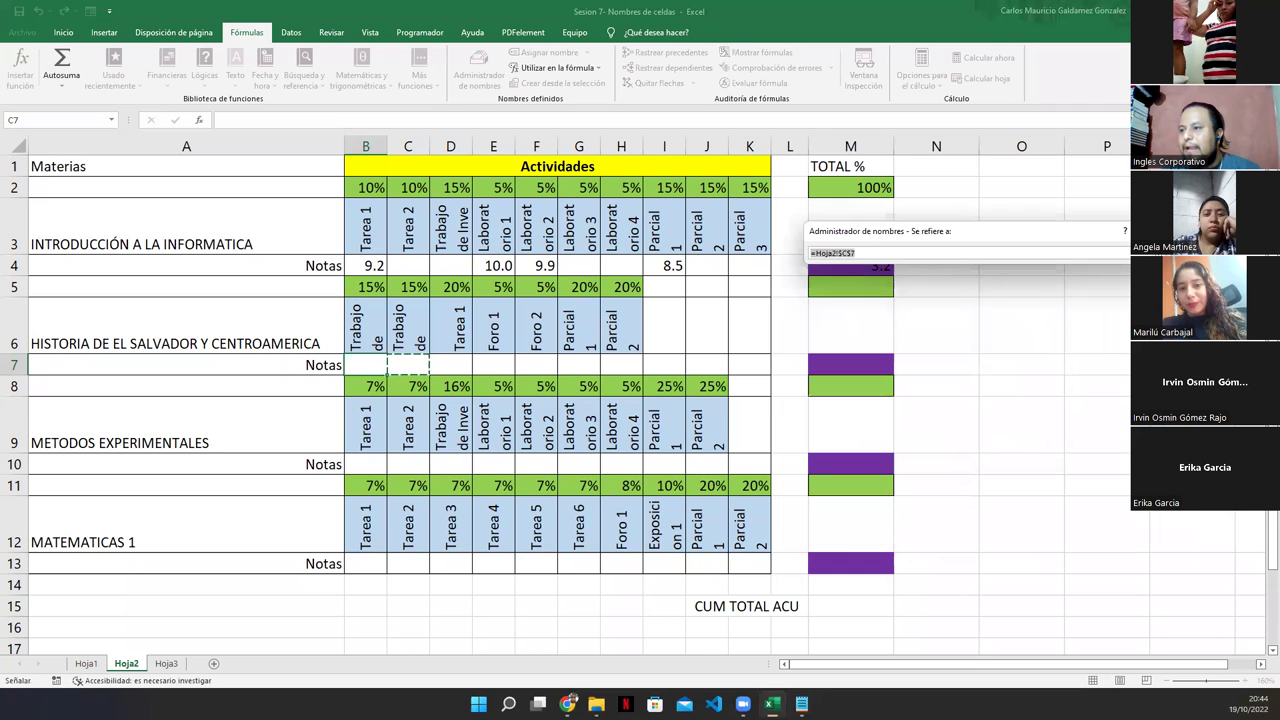
click(1124, 253)
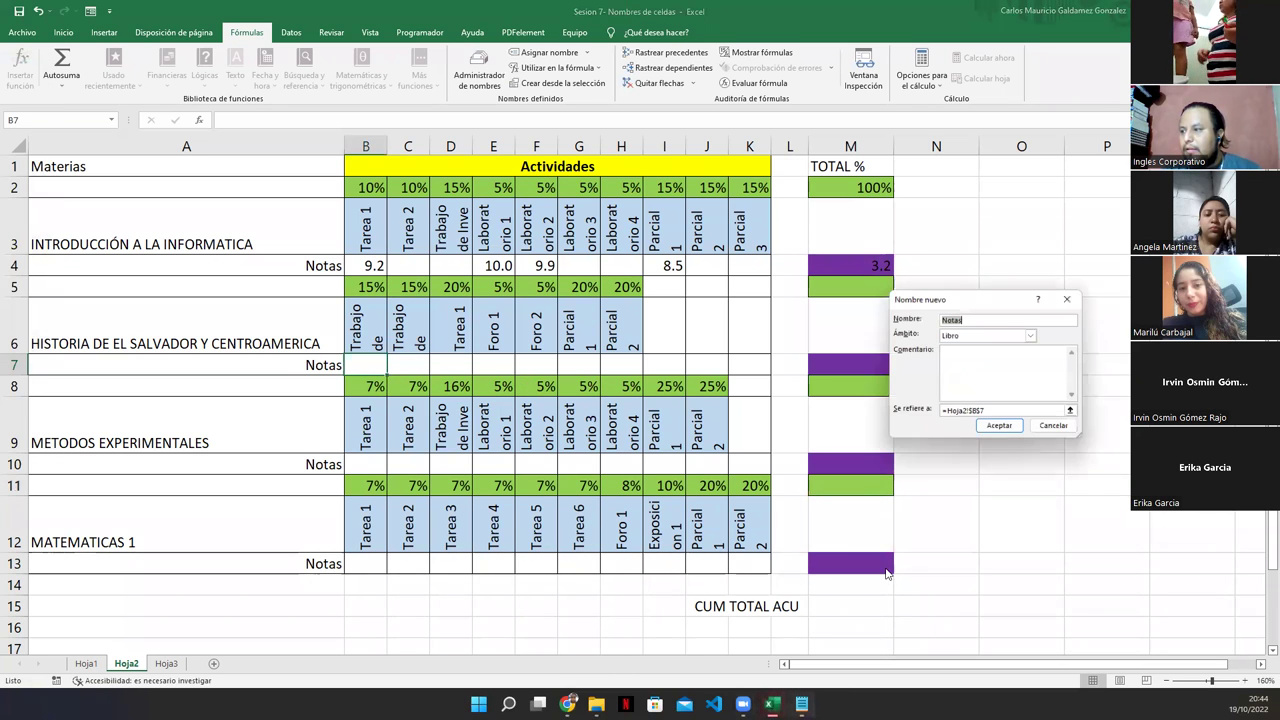
text(TR_1)
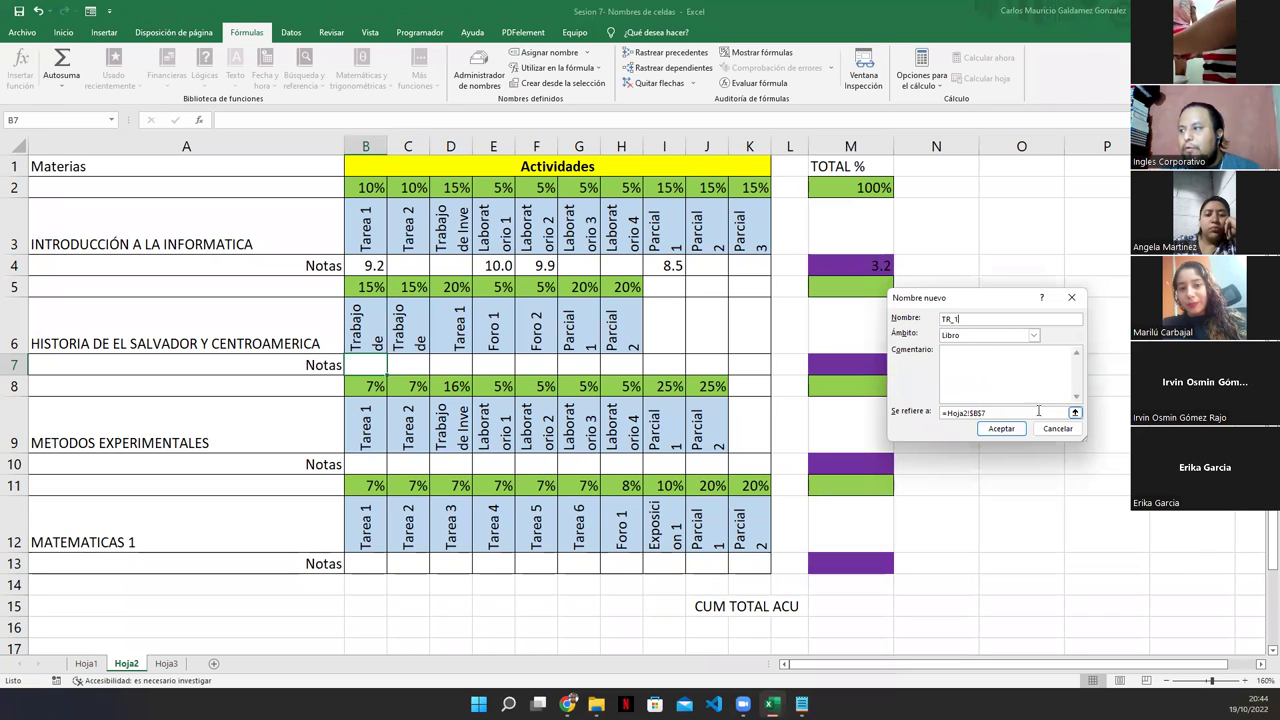
click(1075, 414)
click(440, 366)
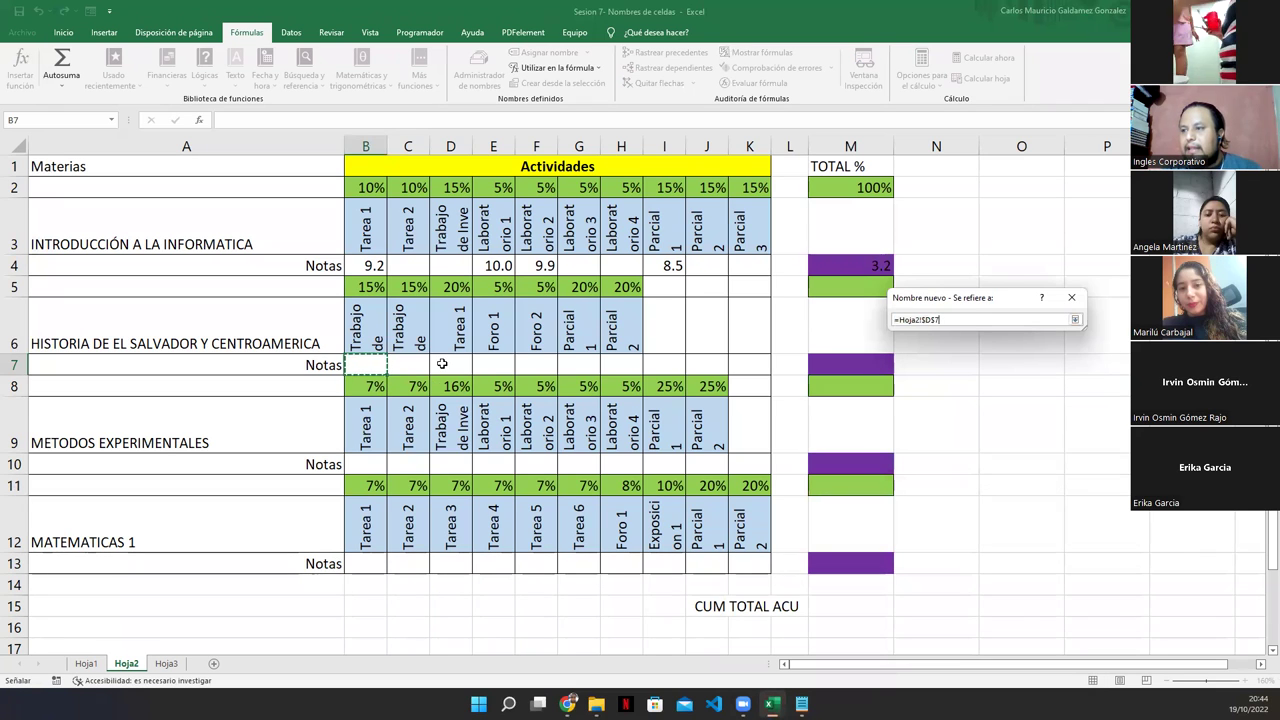
click(1075, 319)
click(1001, 428)
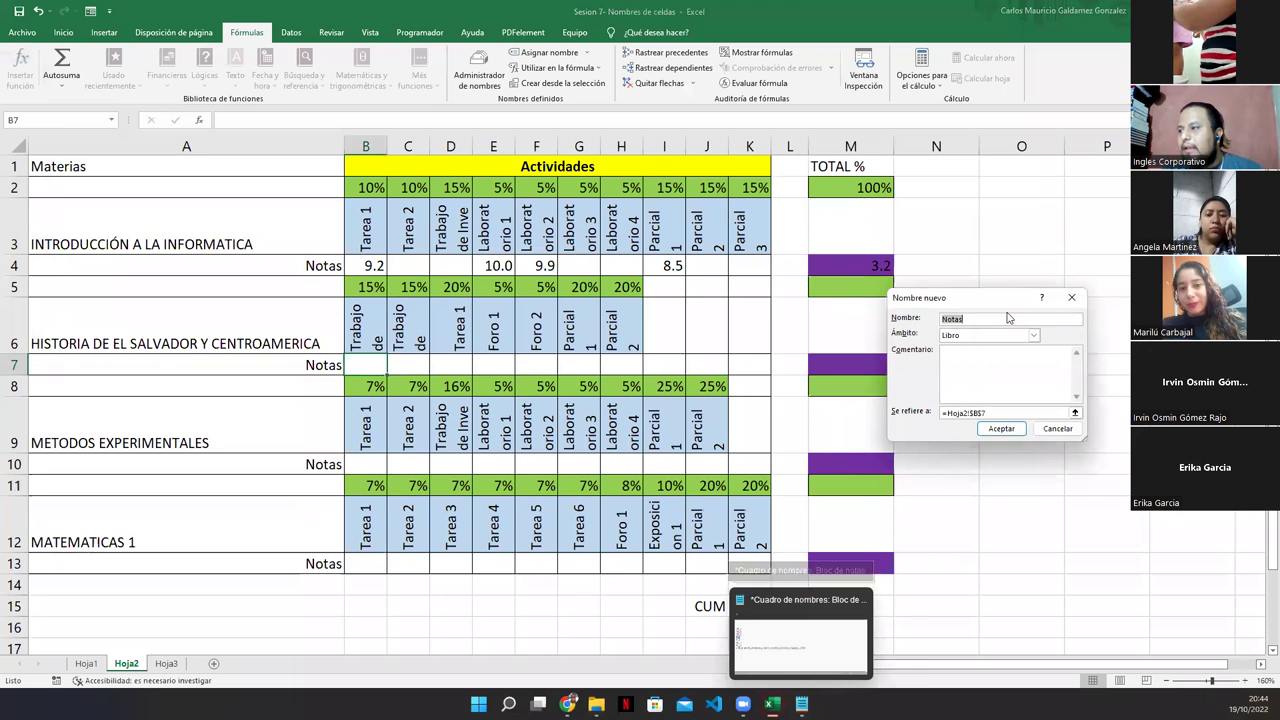
- Define the workbook name F_1 referring to cell E7 on Hoja2, the Foro 1 grade
text(F_1)
click(993, 412)
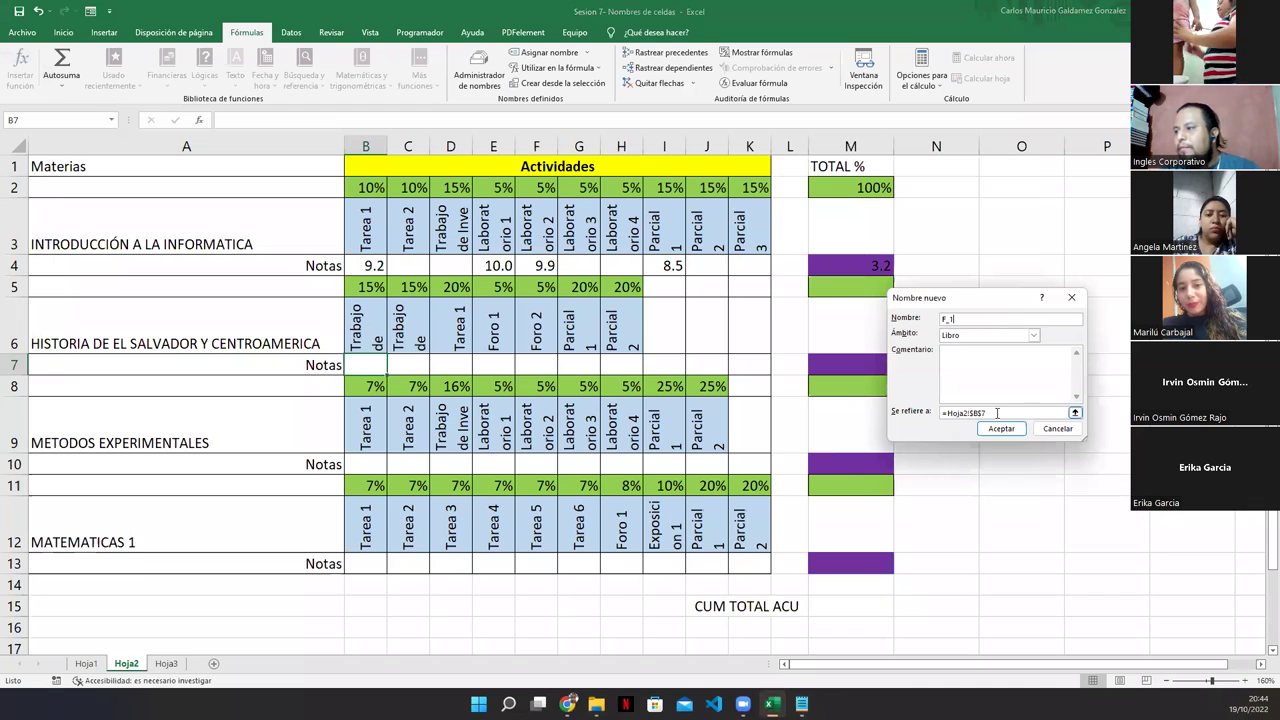
click(1075, 412)
click(495, 365)
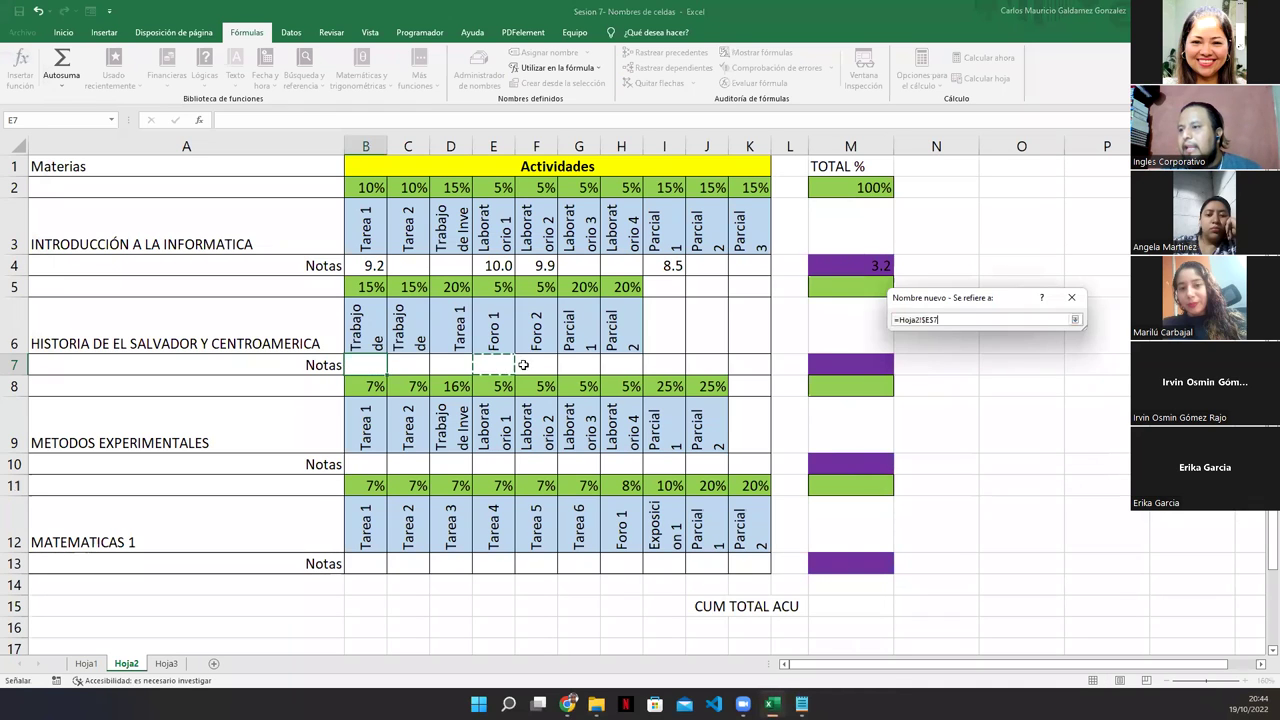
click(1075, 320)
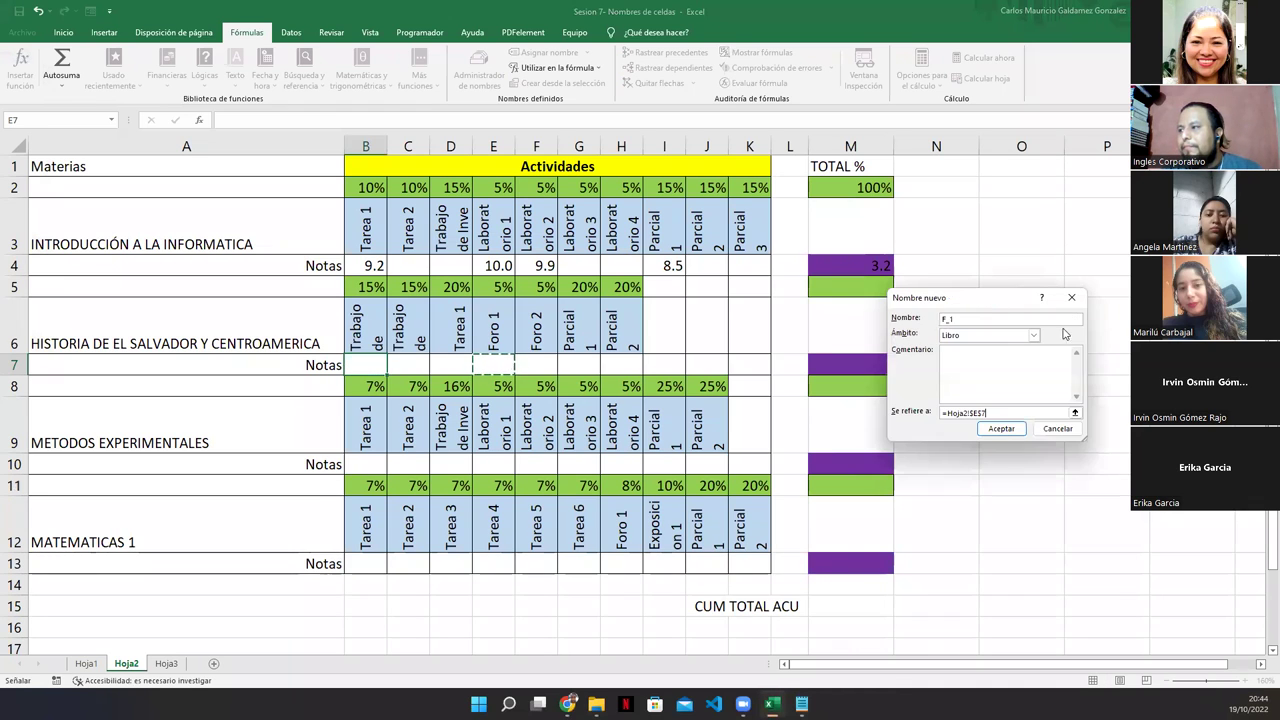
click(1001, 428)
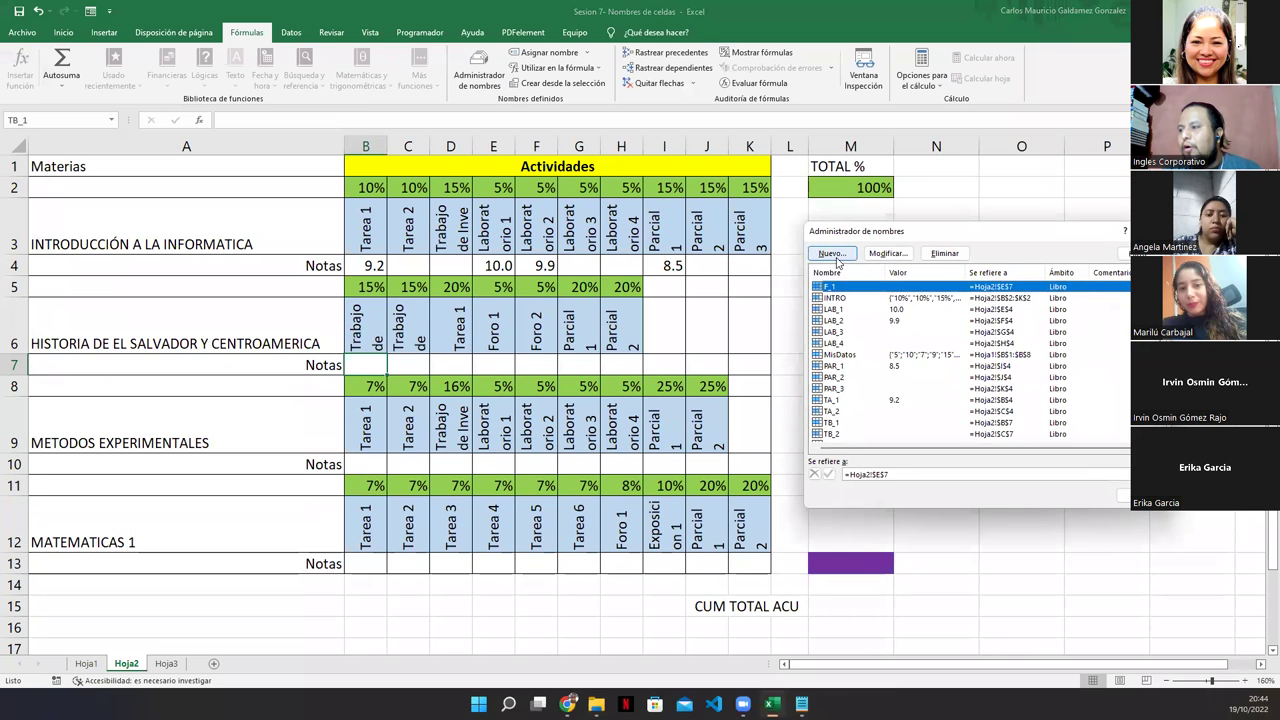
- Define the workbook name F_2 referring to cell F7 on Hoja2, the Foro 2 grade
click(832, 253)
text(F_1)
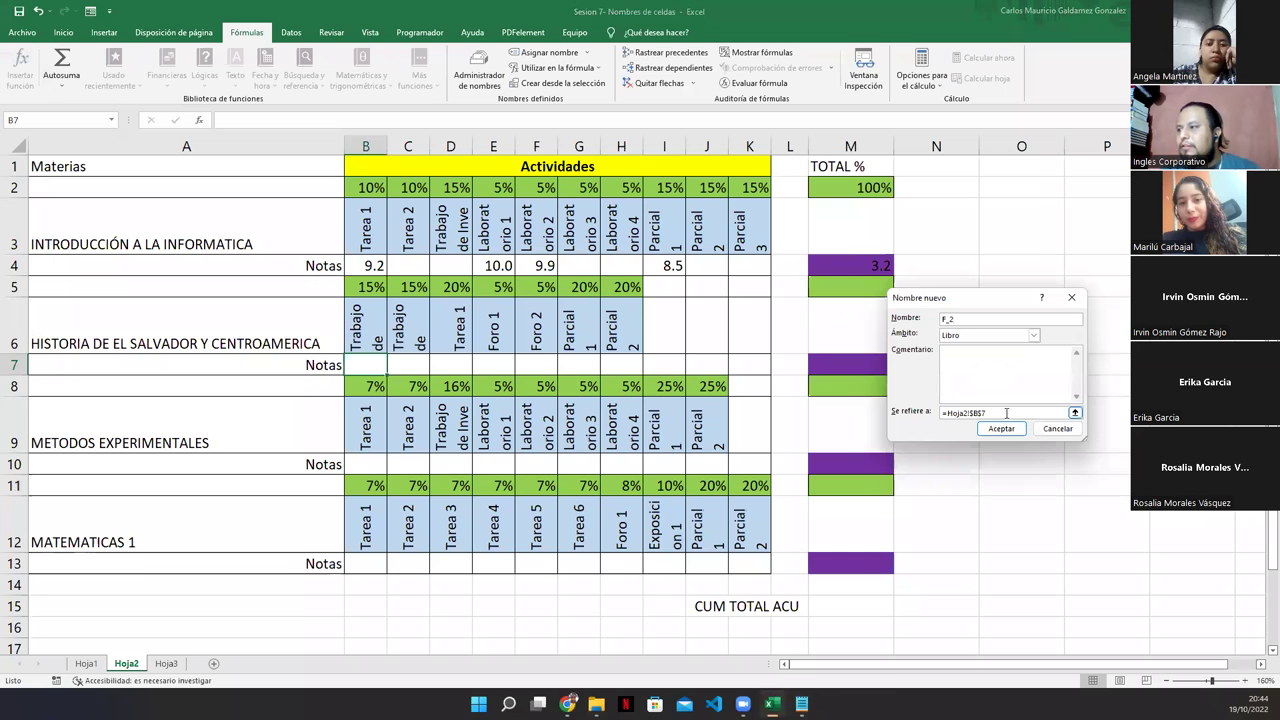
click(1075, 412)
click(534, 364)
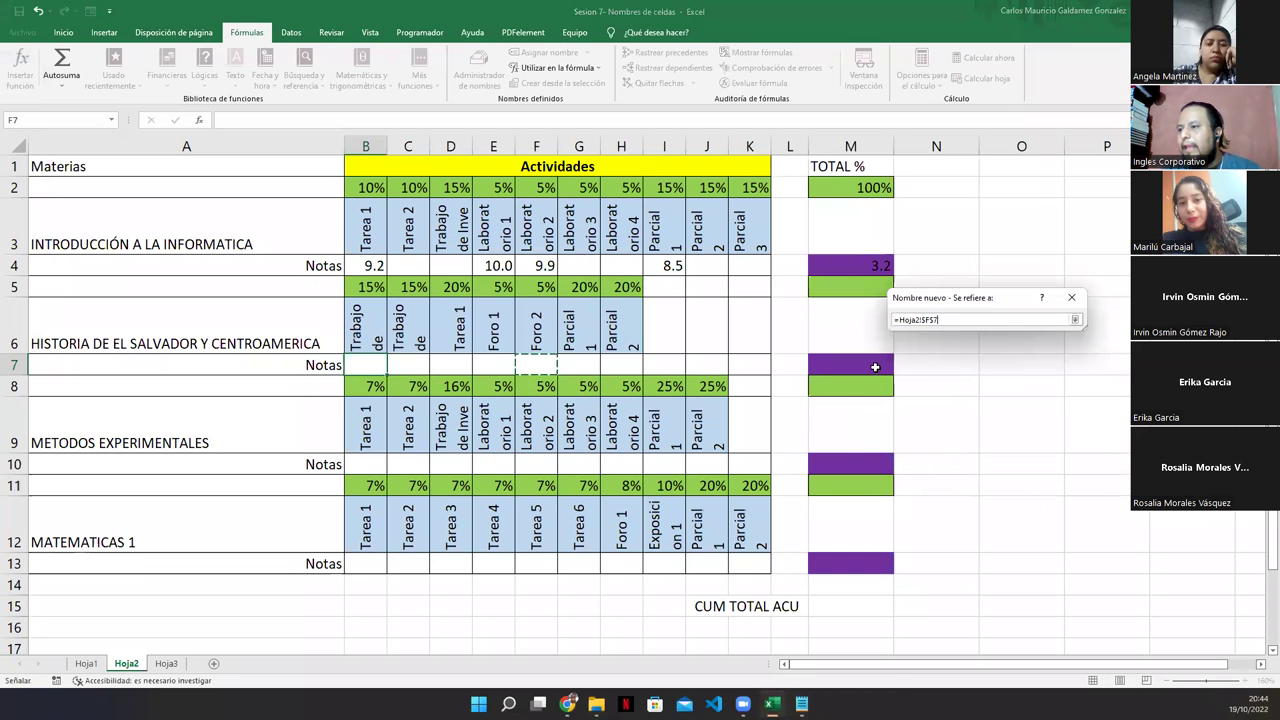
click(1075, 319)
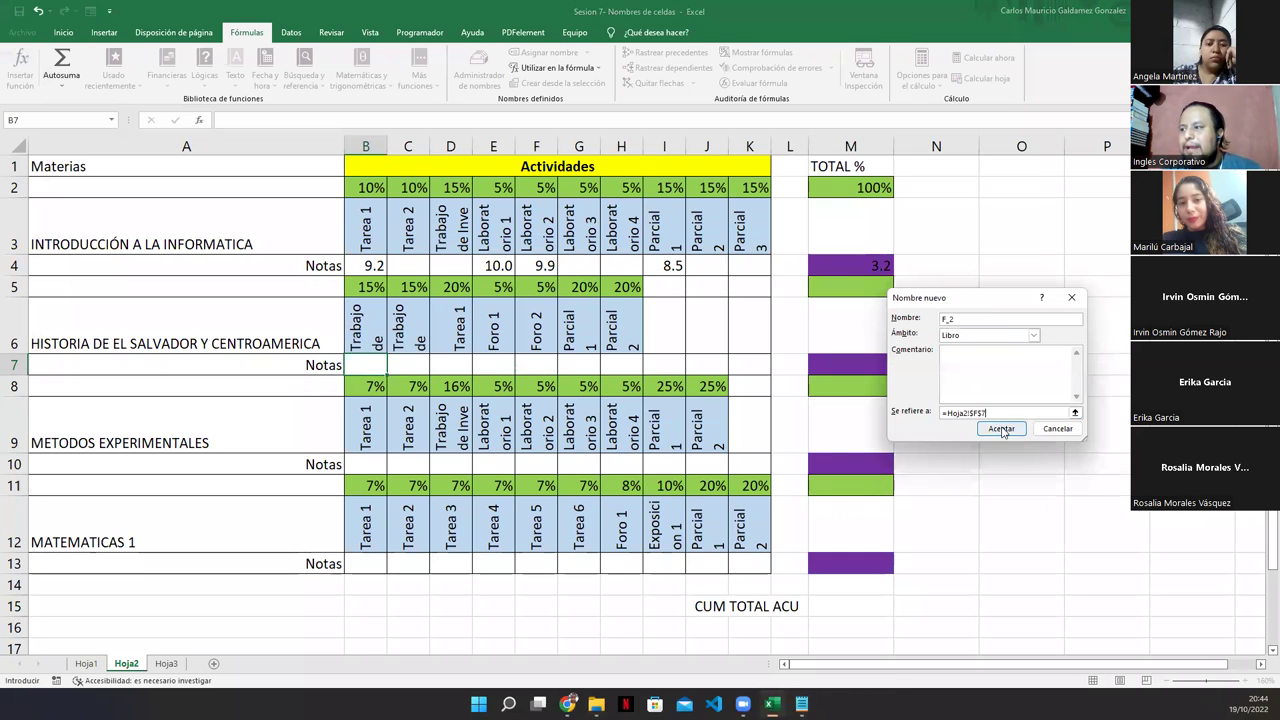
click(1003, 424)
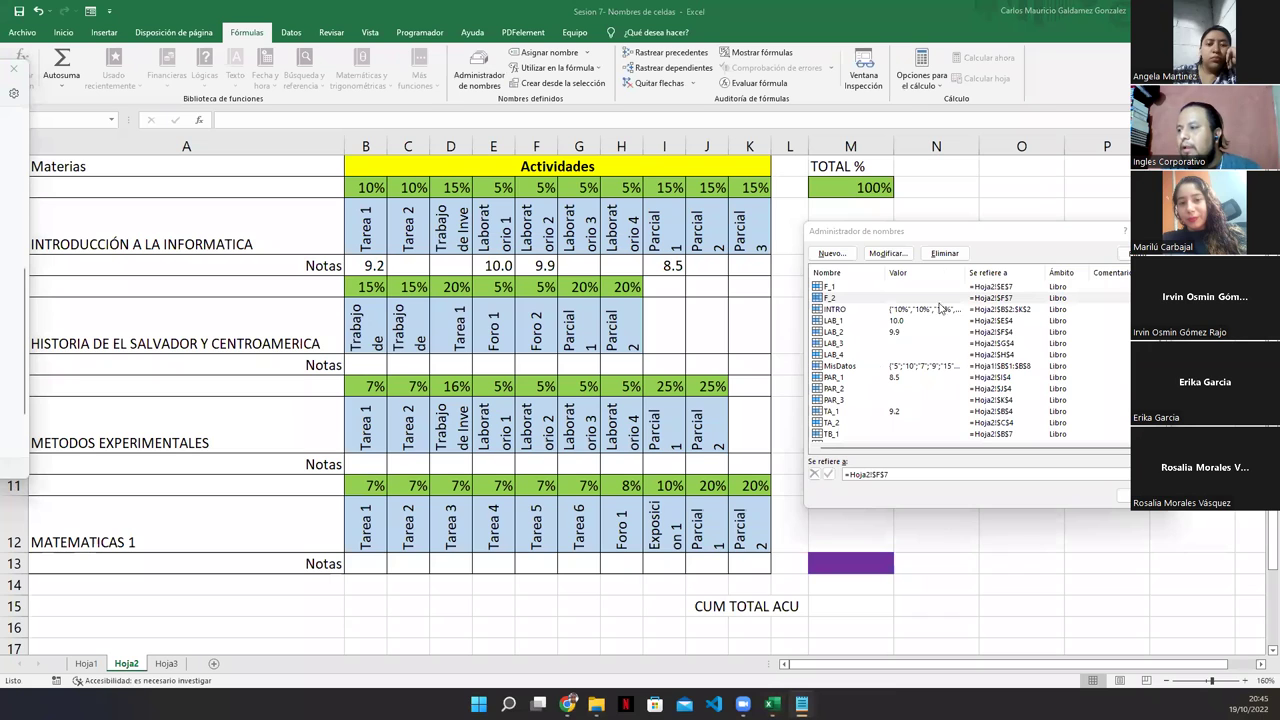
- Define the workbook name PL_1 referring to cell G7 on Hoja2, the Parcial 1 grade
key(Escape)
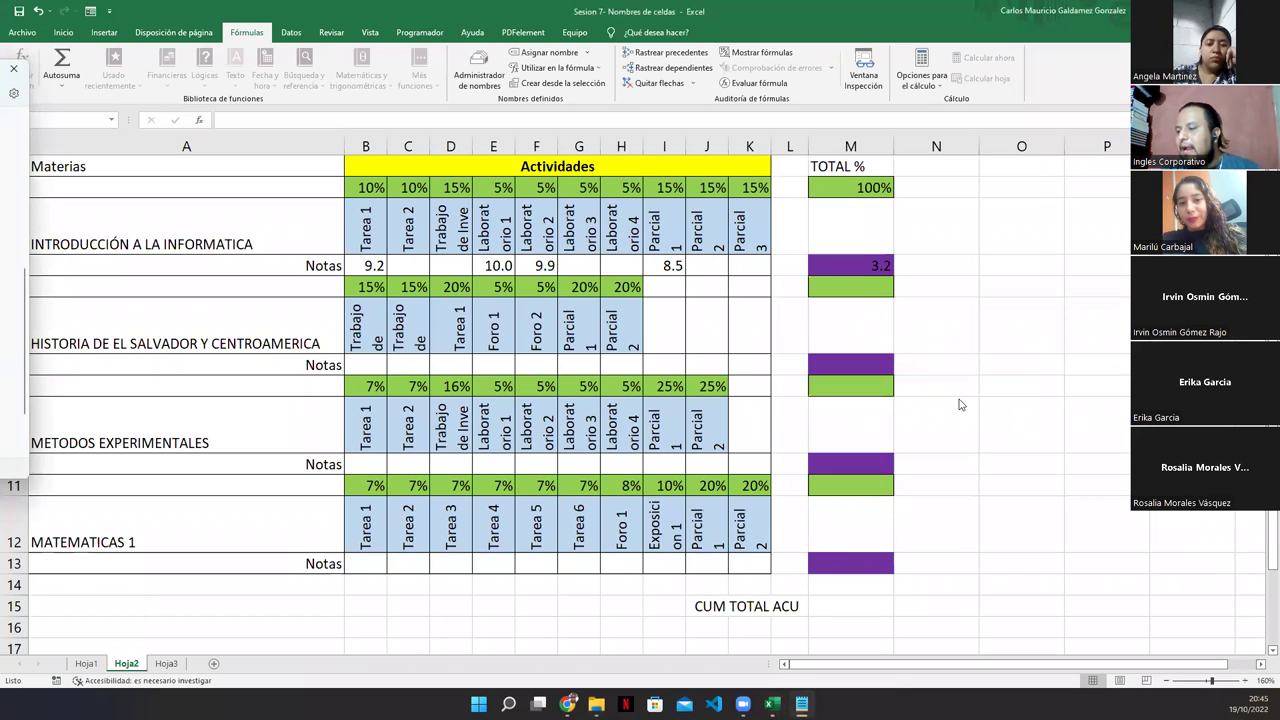
click(772, 704)
key(alt+m)
key(m)
key(d)
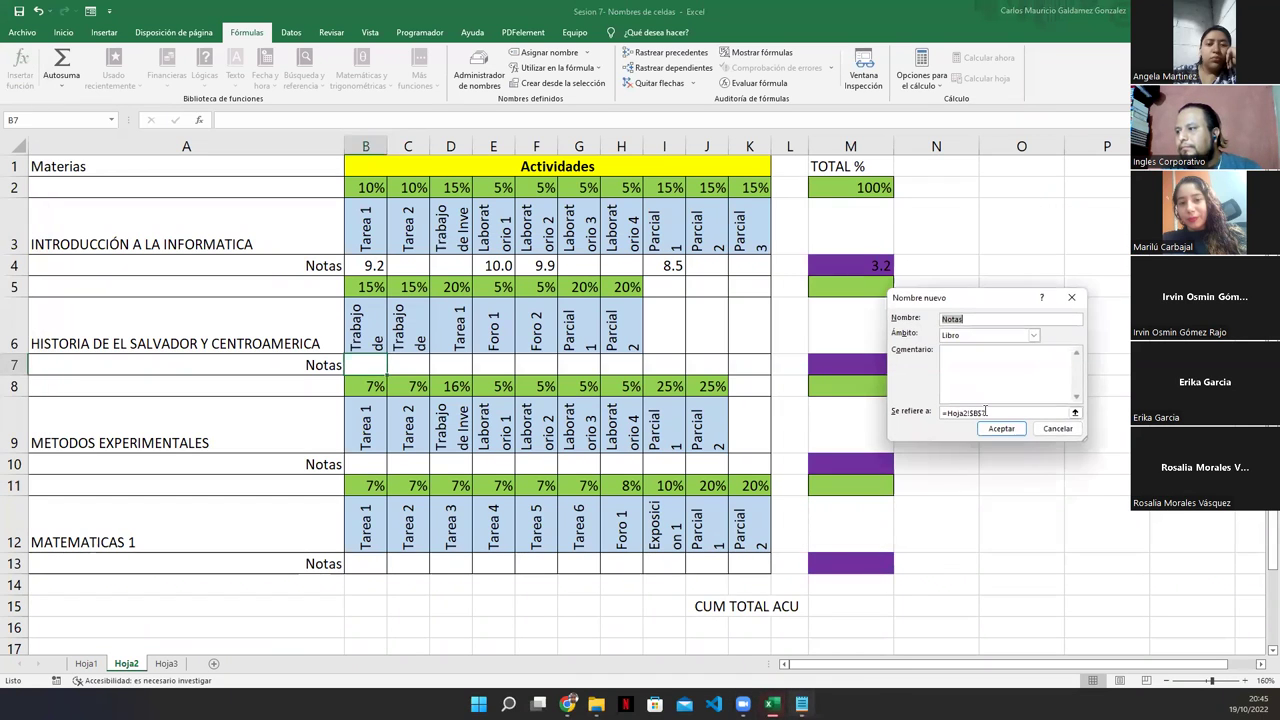
text(PL_1)
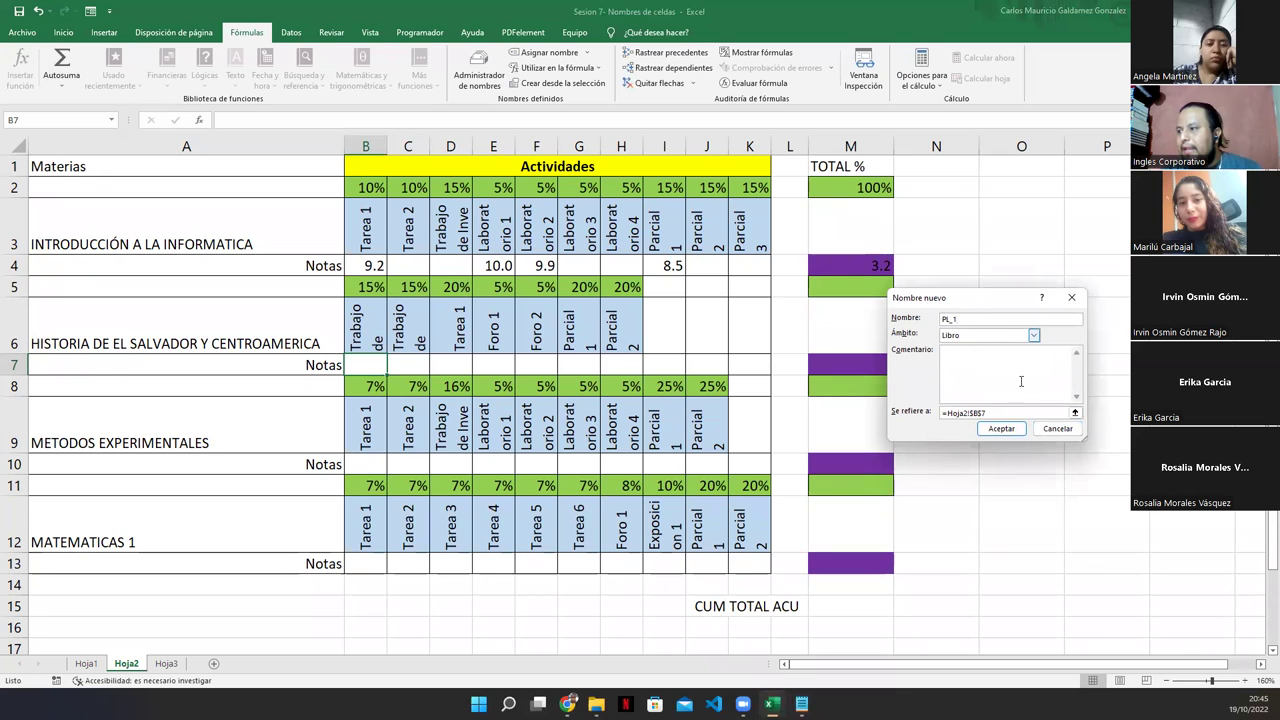
click(1075, 412)
click(583, 367)
click(1075, 320)
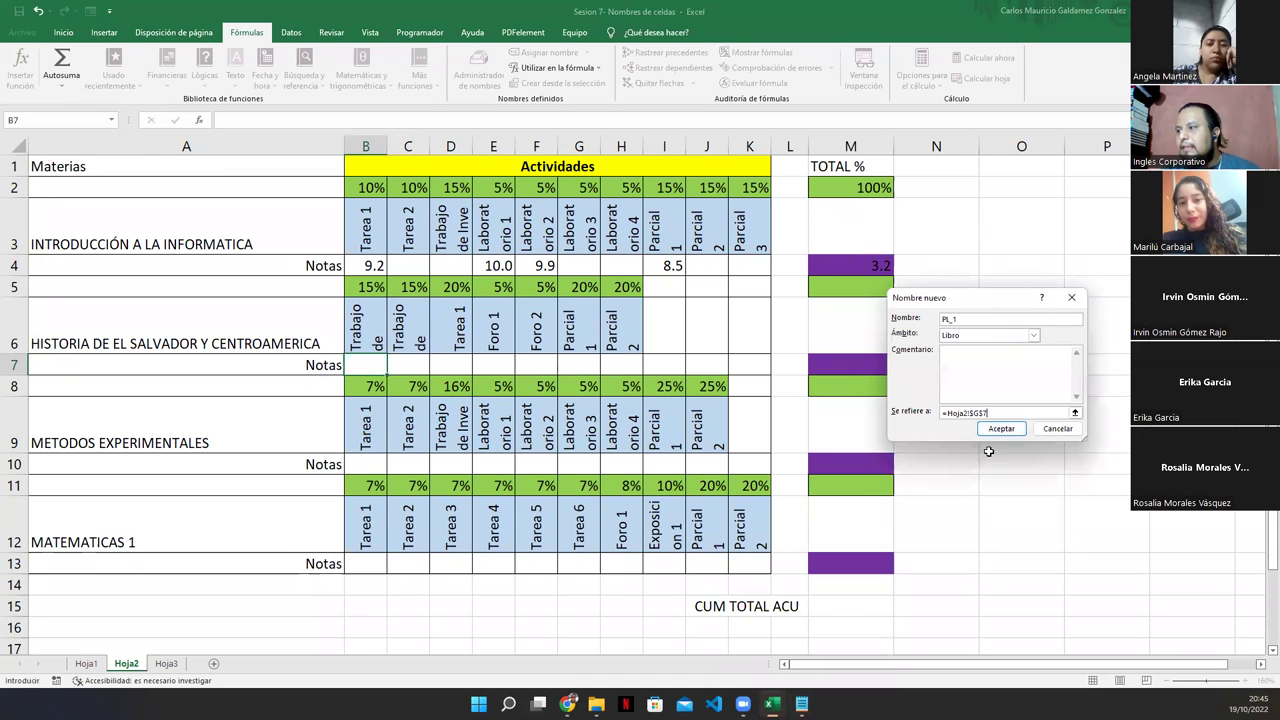
click(1003, 432)
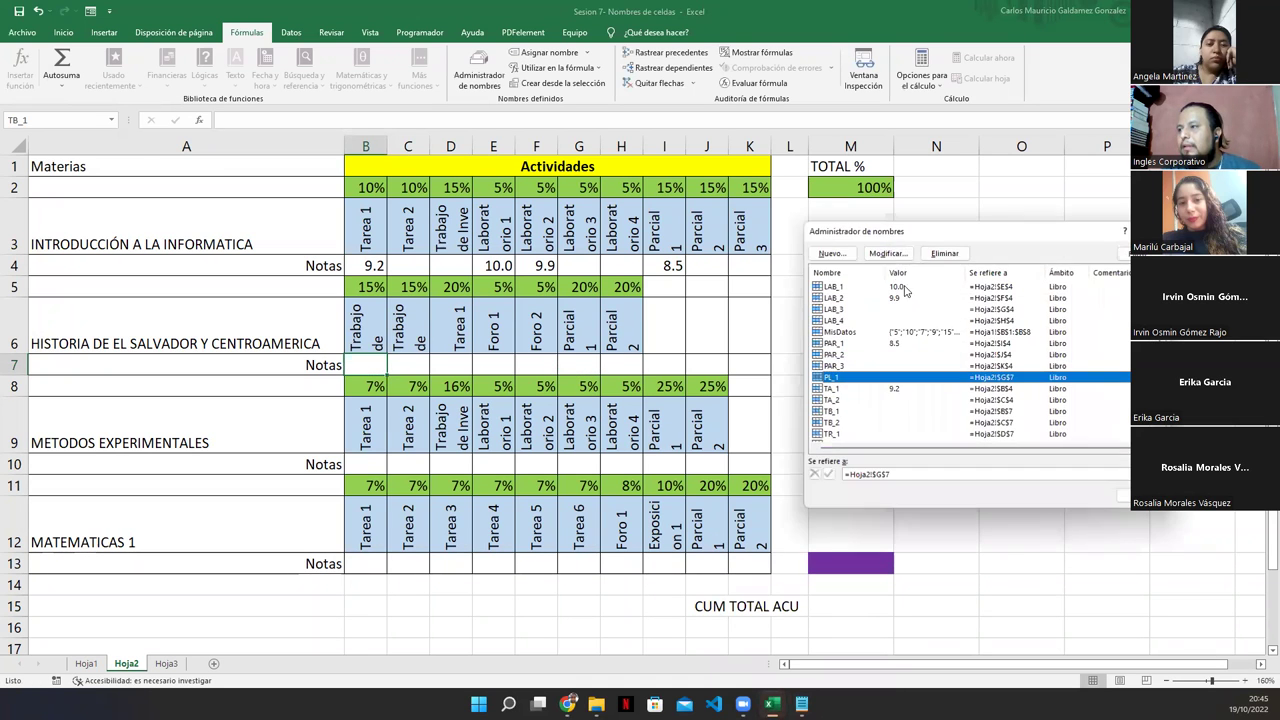
- Define the workbook name PL_2 referring to cell H7 on Hoja2, the Parcial 2 grade, and close the Name Manager
click(832, 253)
text(PL_1)
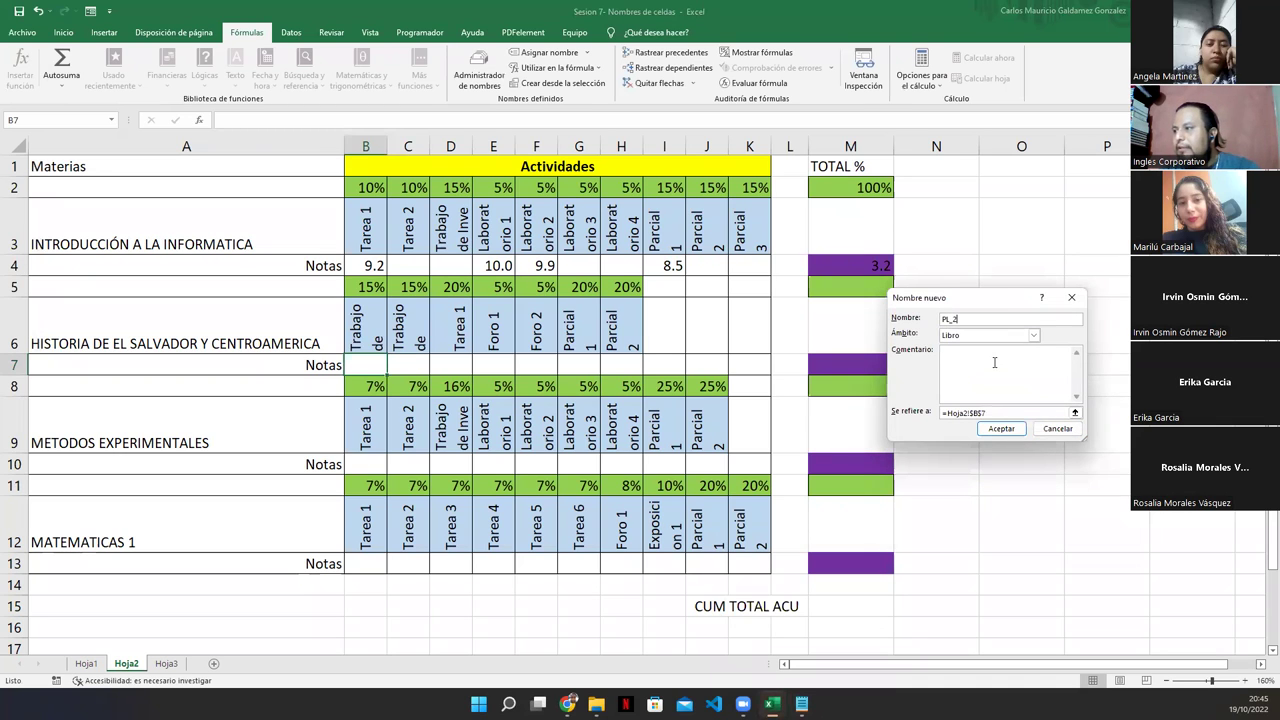
click(1075, 412)
click(610, 367)
click(1075, 320)
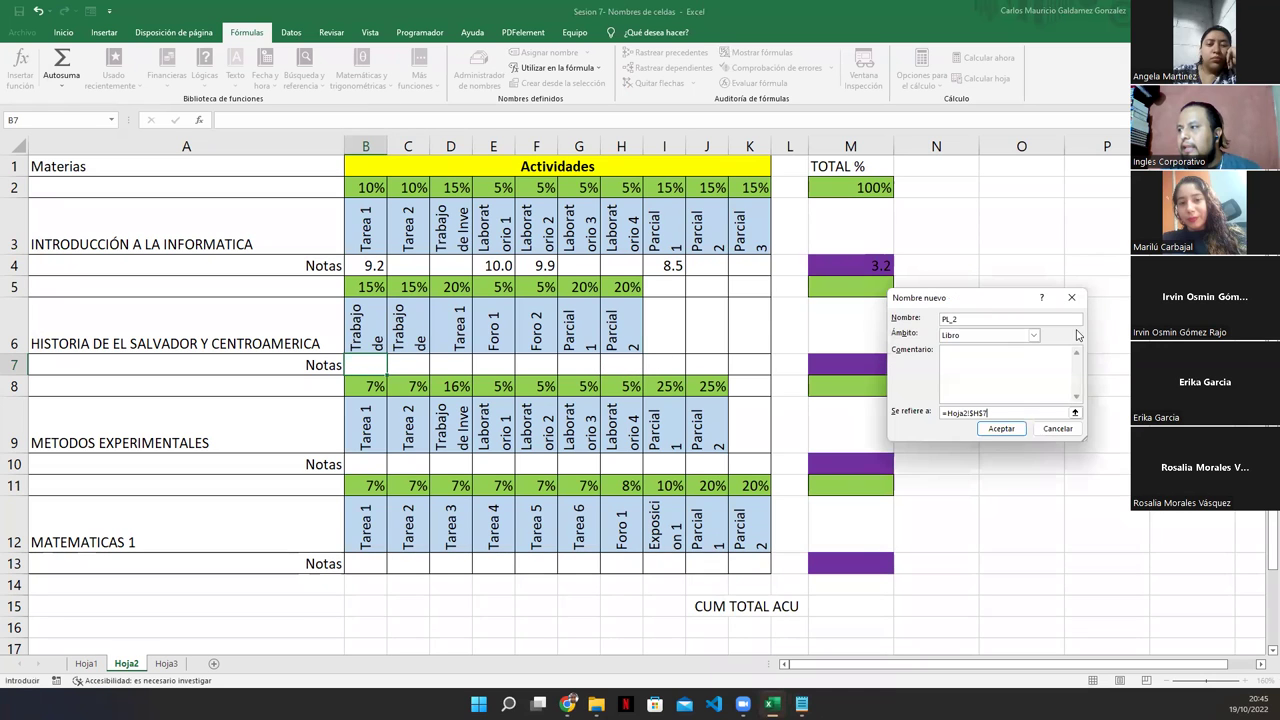
click(986, 429)
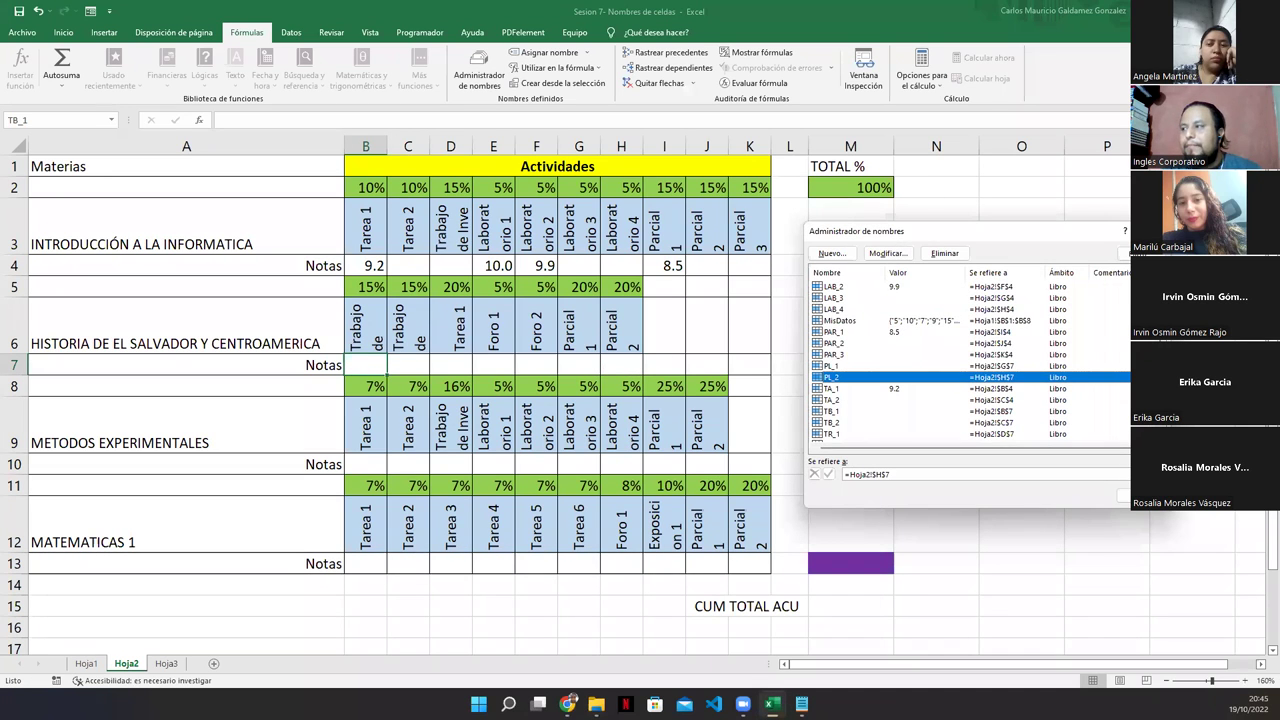
scroll(917, 400, up, 2)
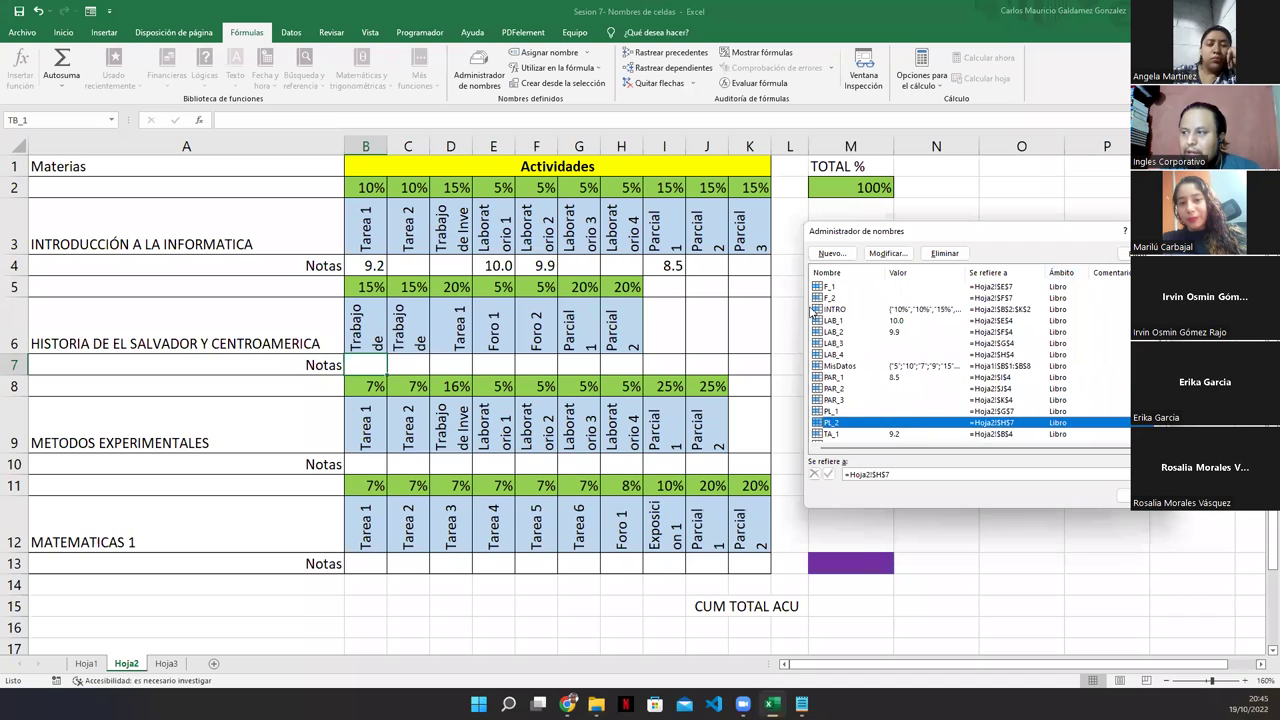
click(835, 287)
click(875, 440)
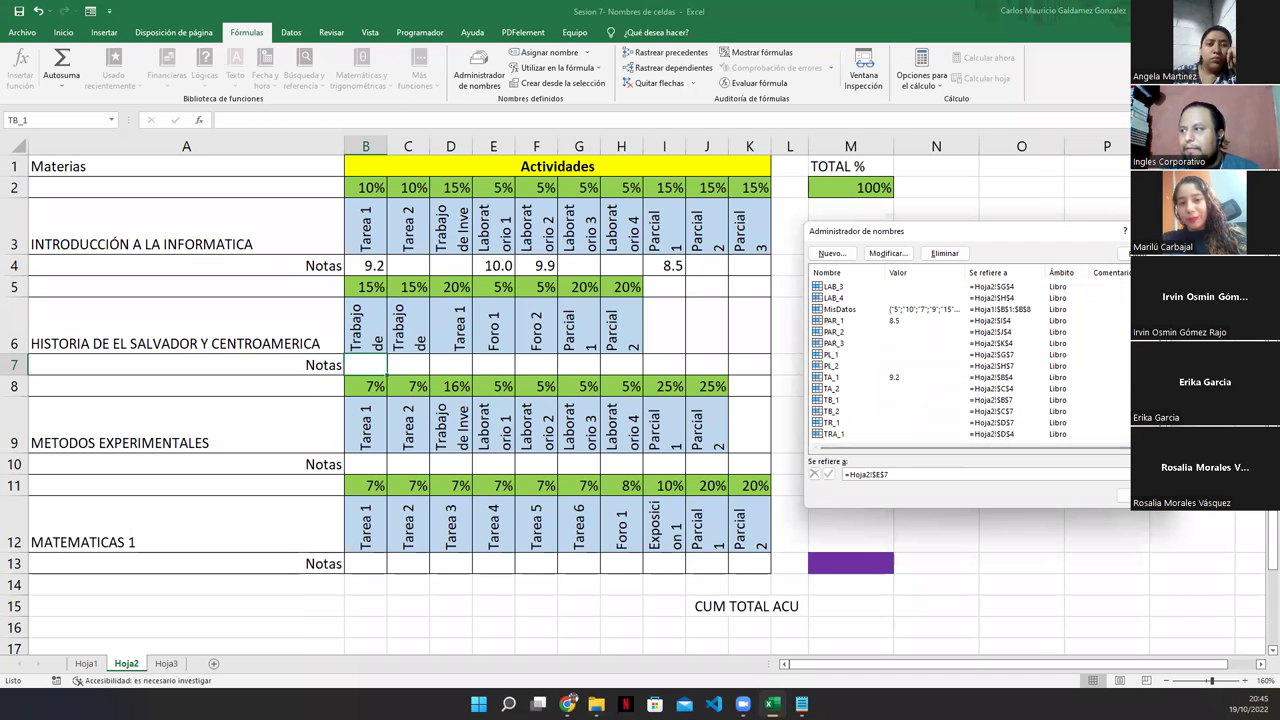
key(Escape)
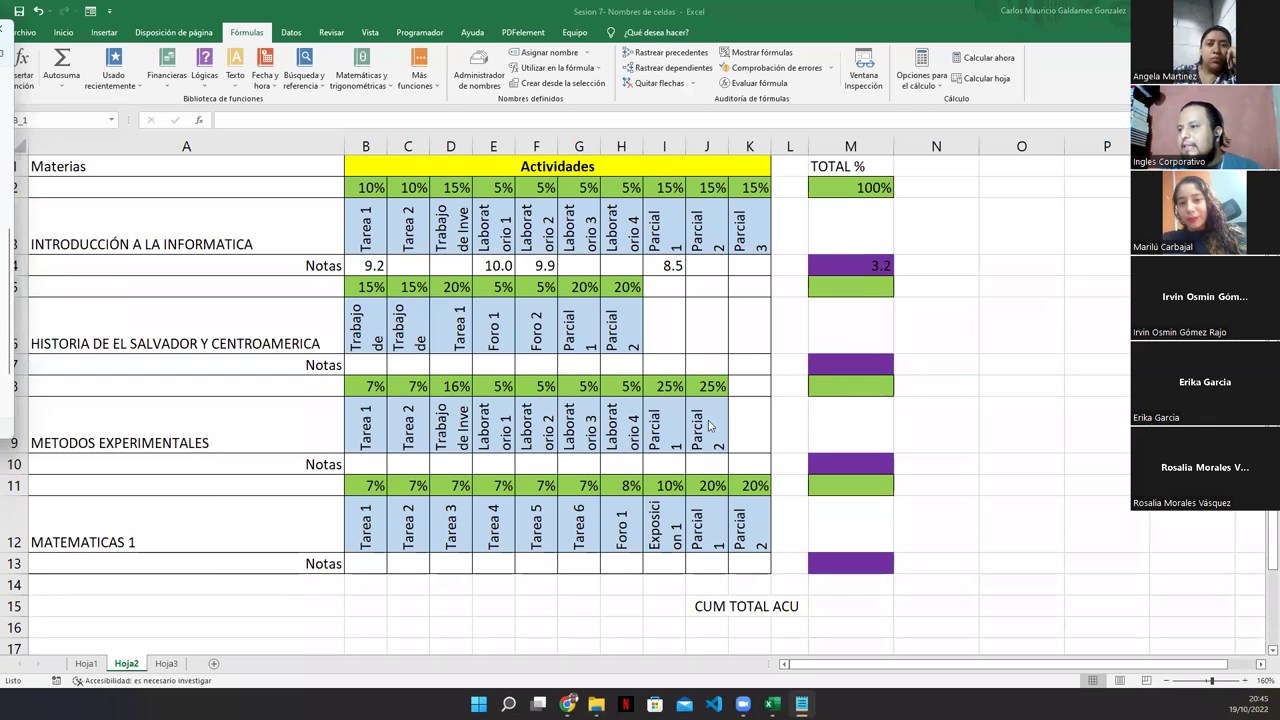
- Enter the weighted-grade formula =TB_1*B5+TB_2*C5+TR_1*D5+F_1*E5+F_2*F5+PL_1*G5+PL_2*H5 in M7 on Hoja2
double_click(850, 360)
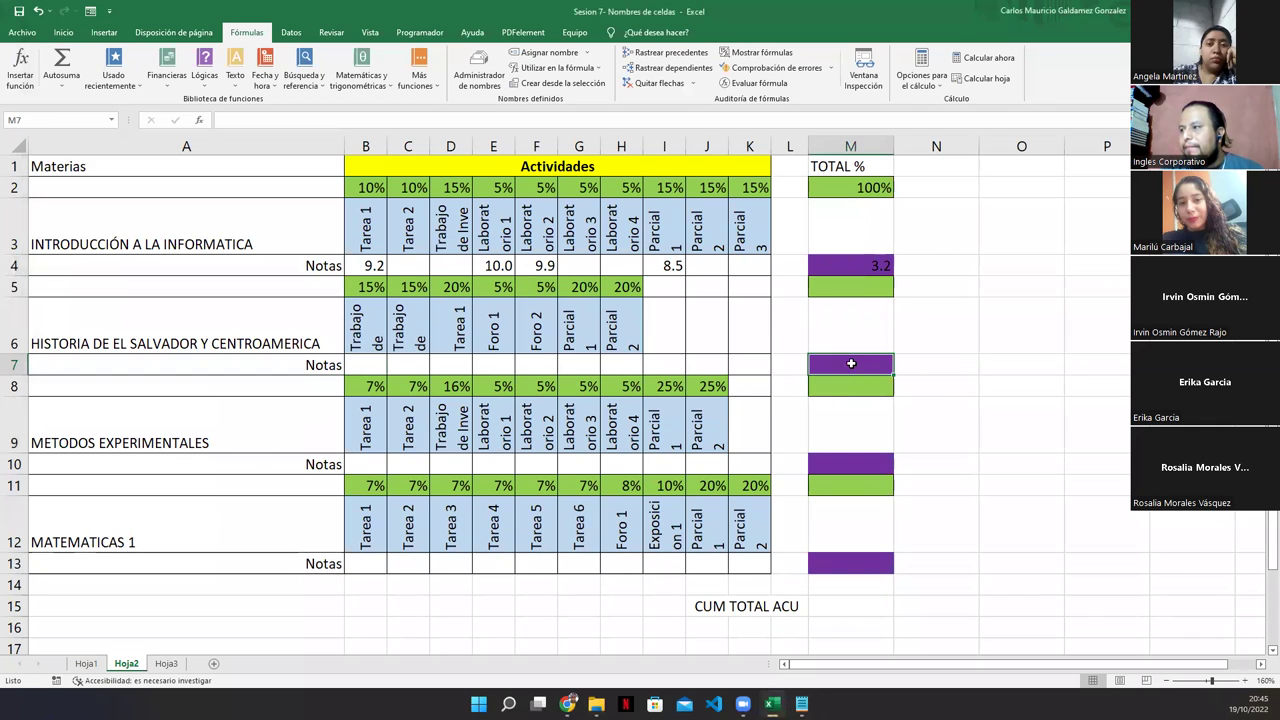
text(=TB_1*b5+TB_2*c5+TR_1*d5+F_1*e5+F_2*f5+PL_1*g5+PL_2*h5)
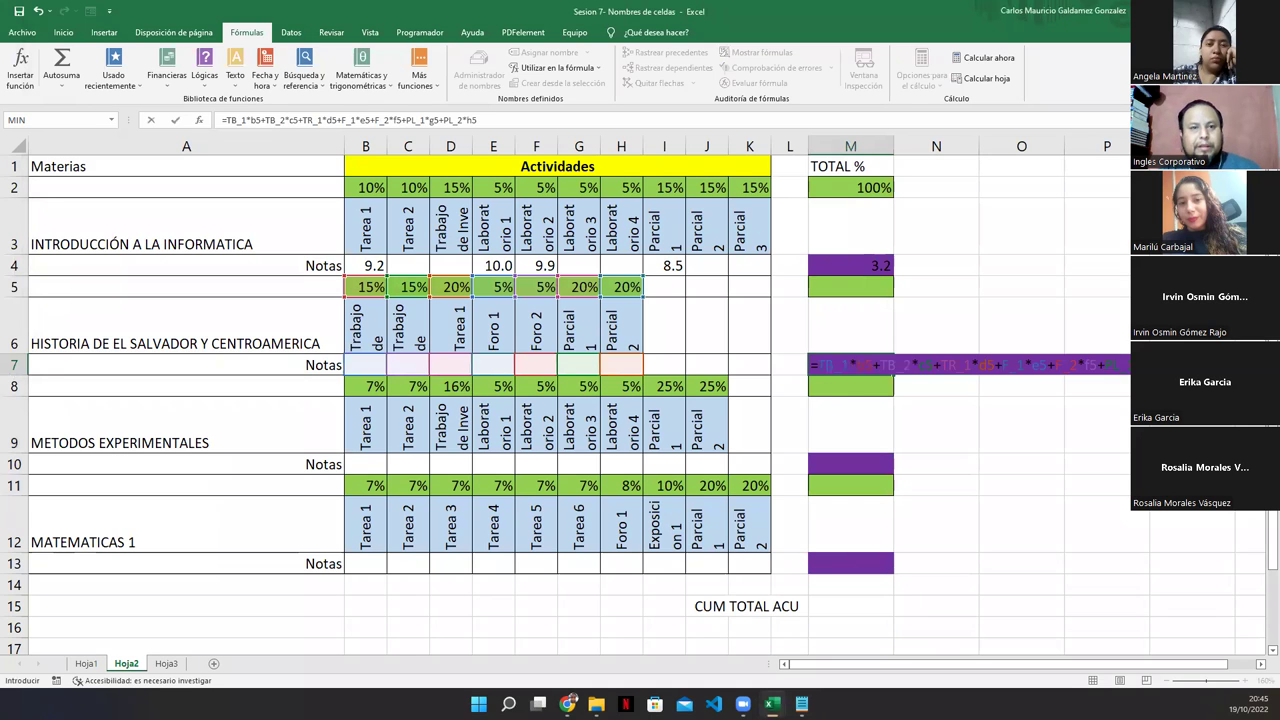
key(alt+Tab)
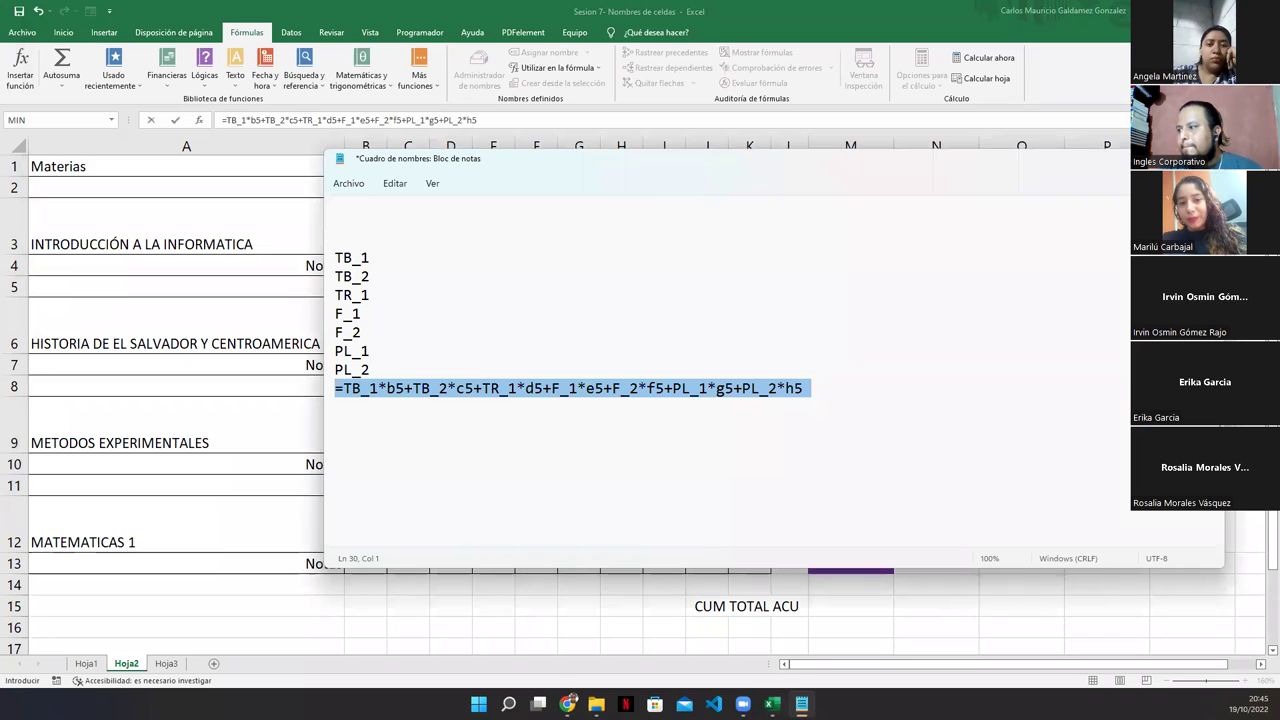
click(379, 259)
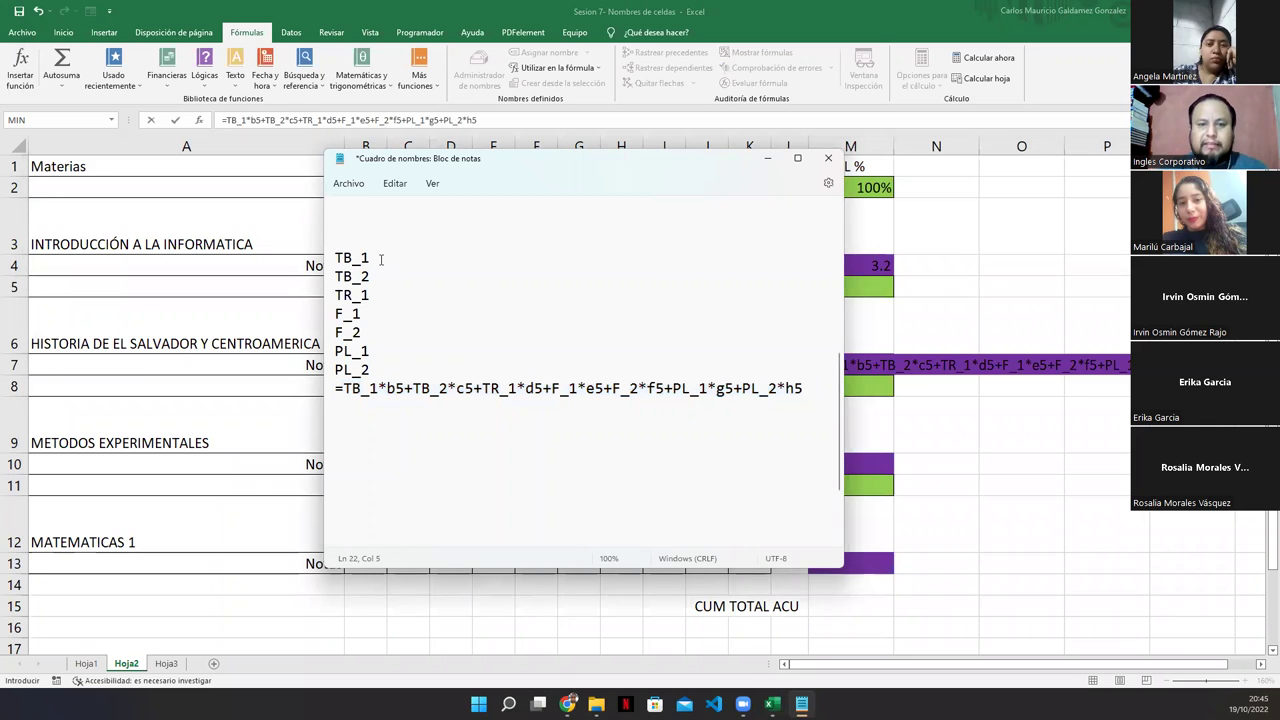
click(568, 702)
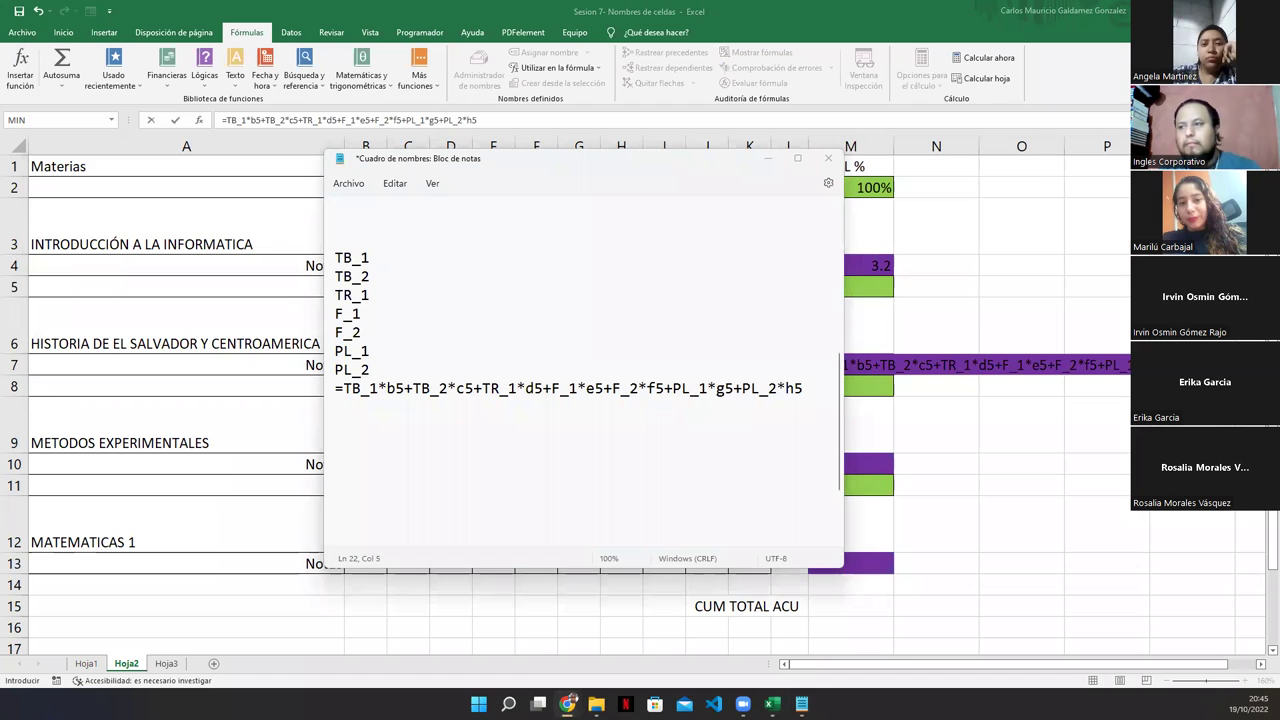
click(769, 158)
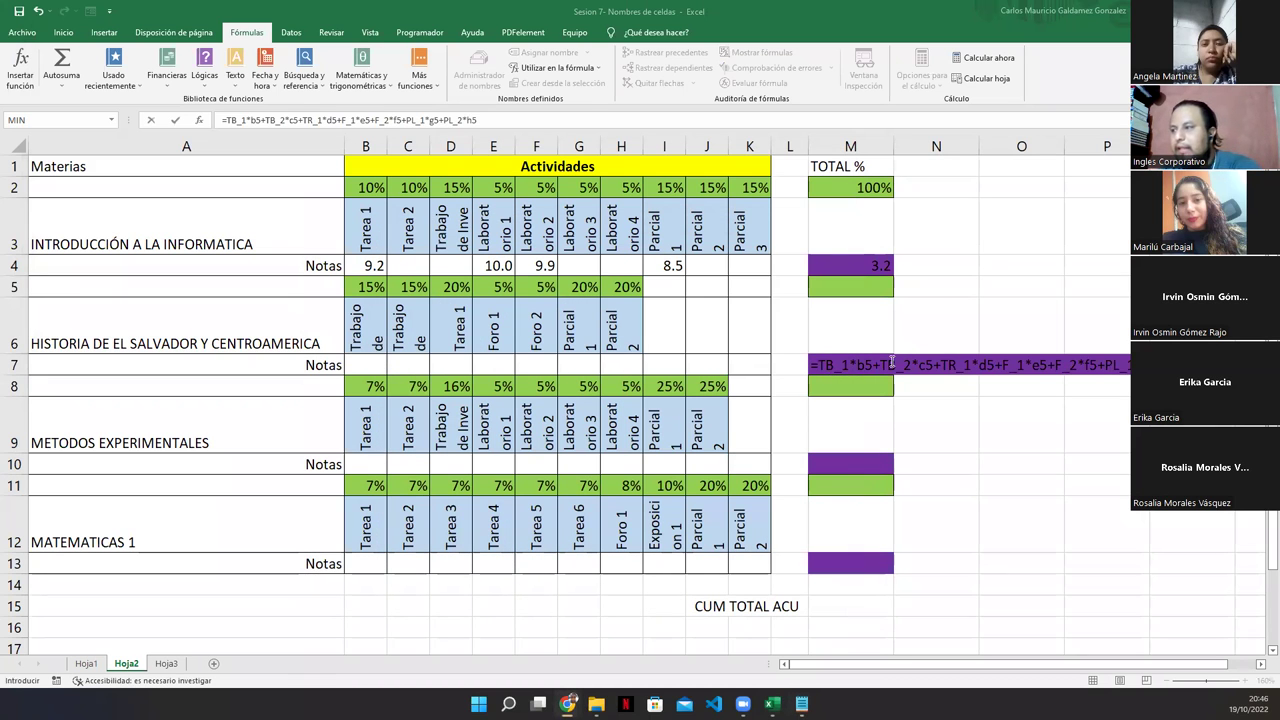
key(Return)
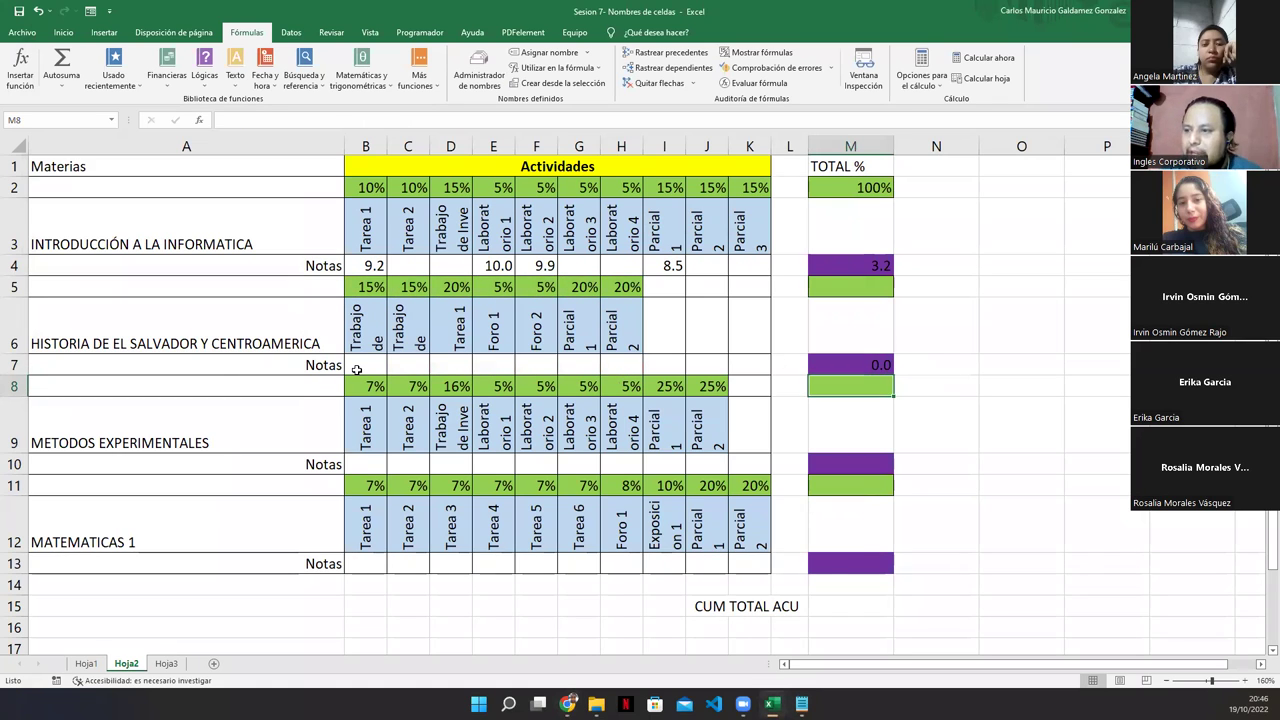
- Enter the HISTORIA DE EL SALVADOR Y CENTROAMERICA grades 9.5 in B7, 9.0 in D7, 10.0 in E7 and 8.75 in G7, and check the M7 total
click(356, 369)
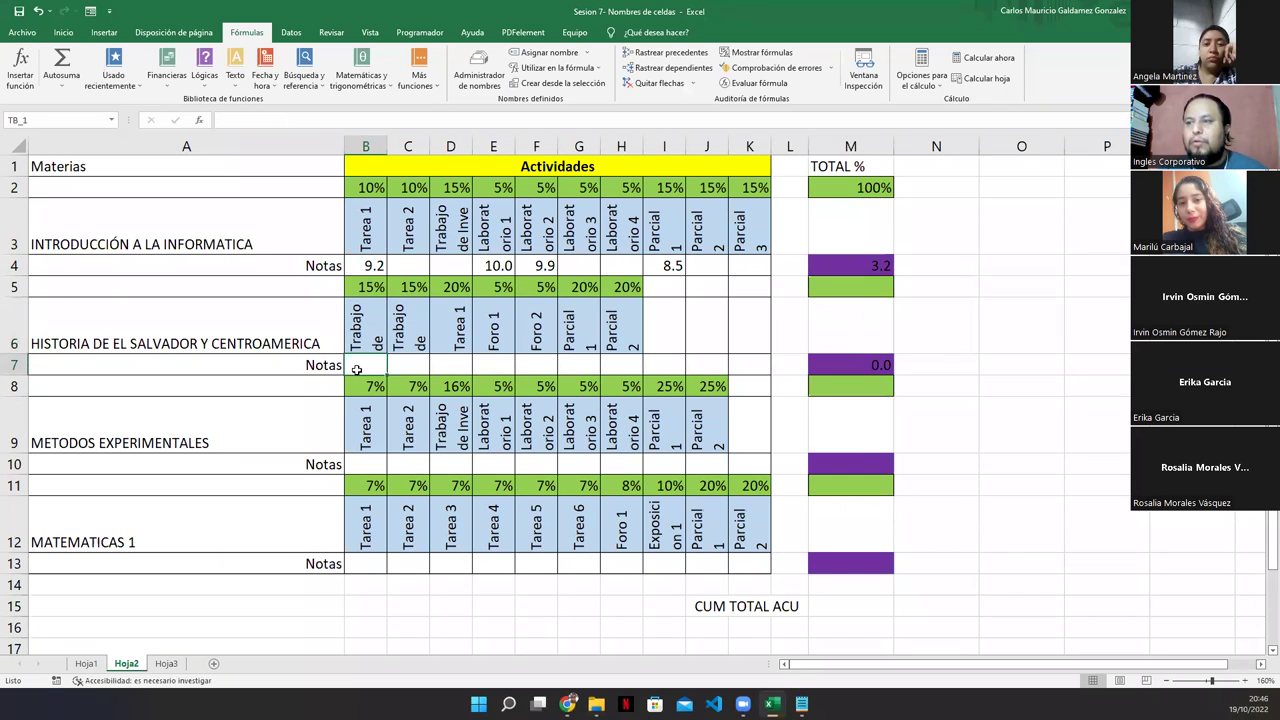
text(9.5)
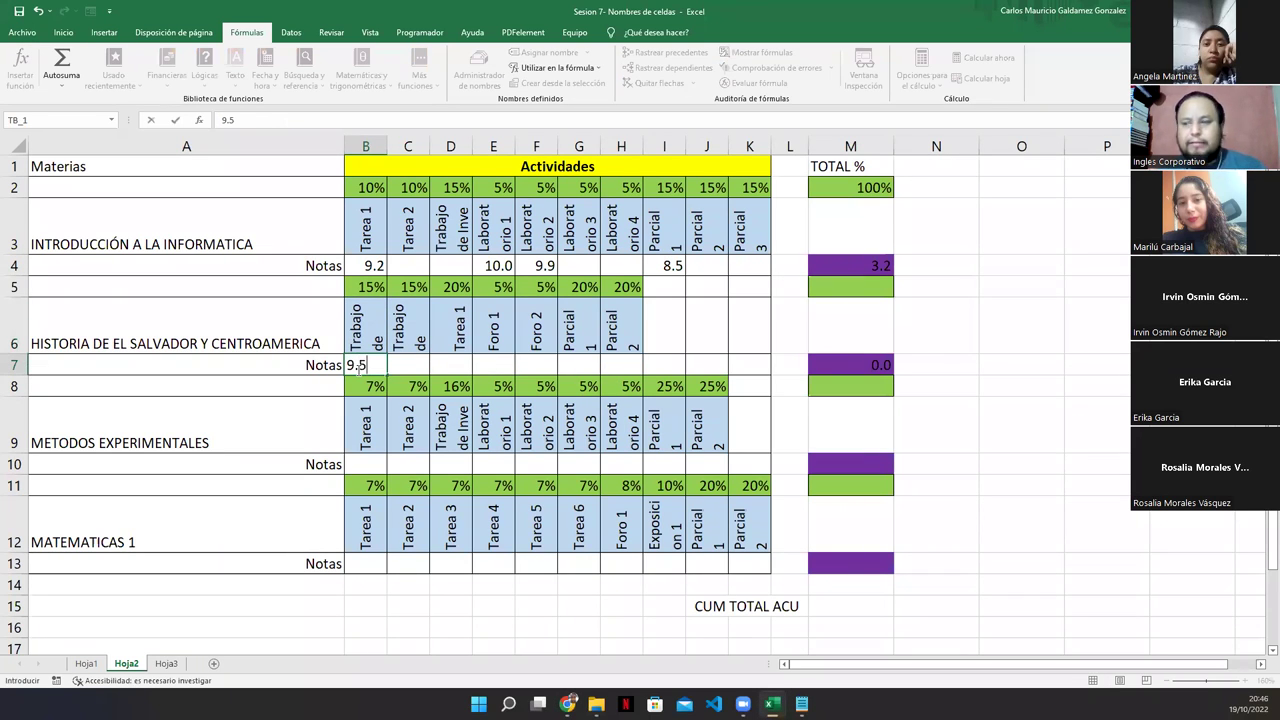
key(Tab)
key(Tab)
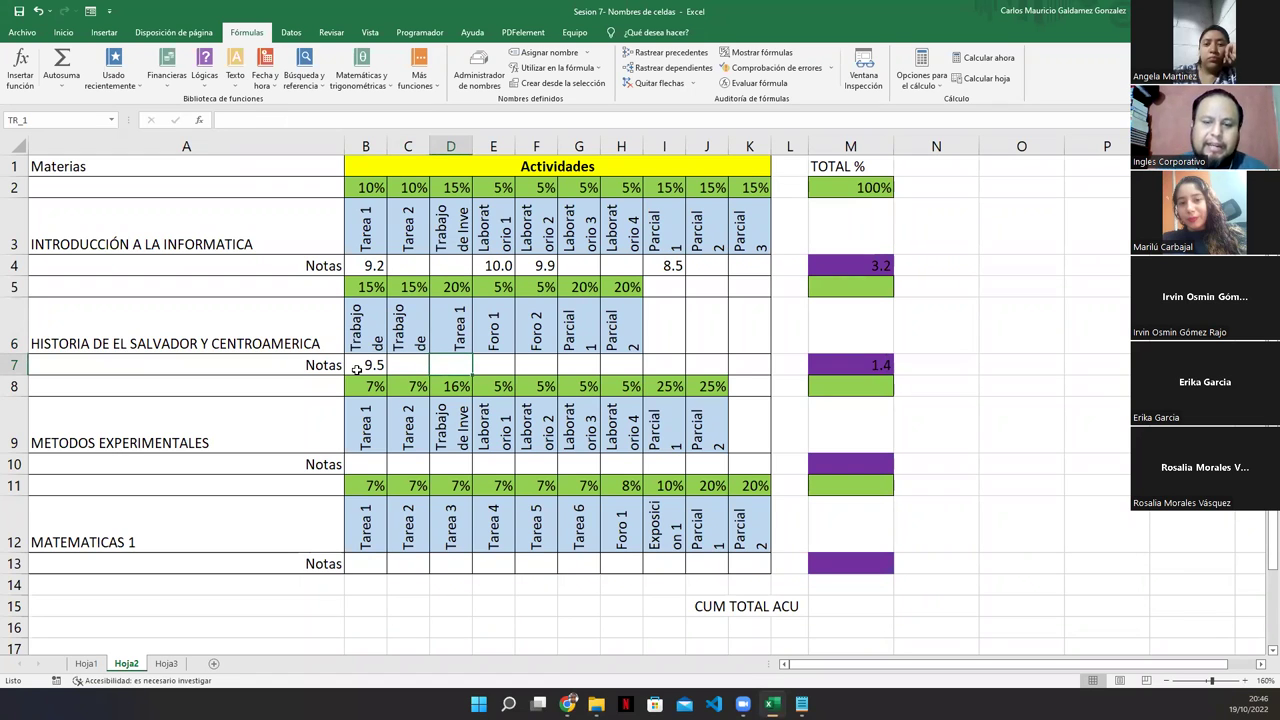
text(9.0)
key(Tab)
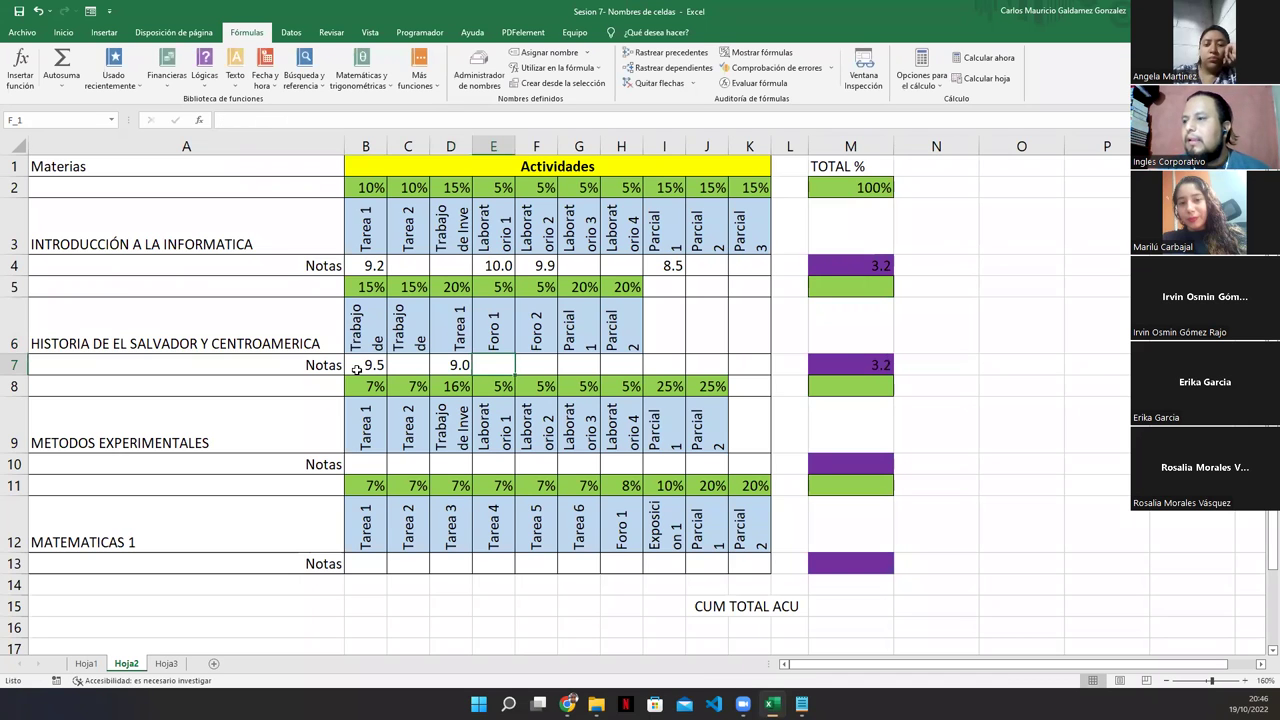
text(10.0)
key(Tab)
key(Tab)
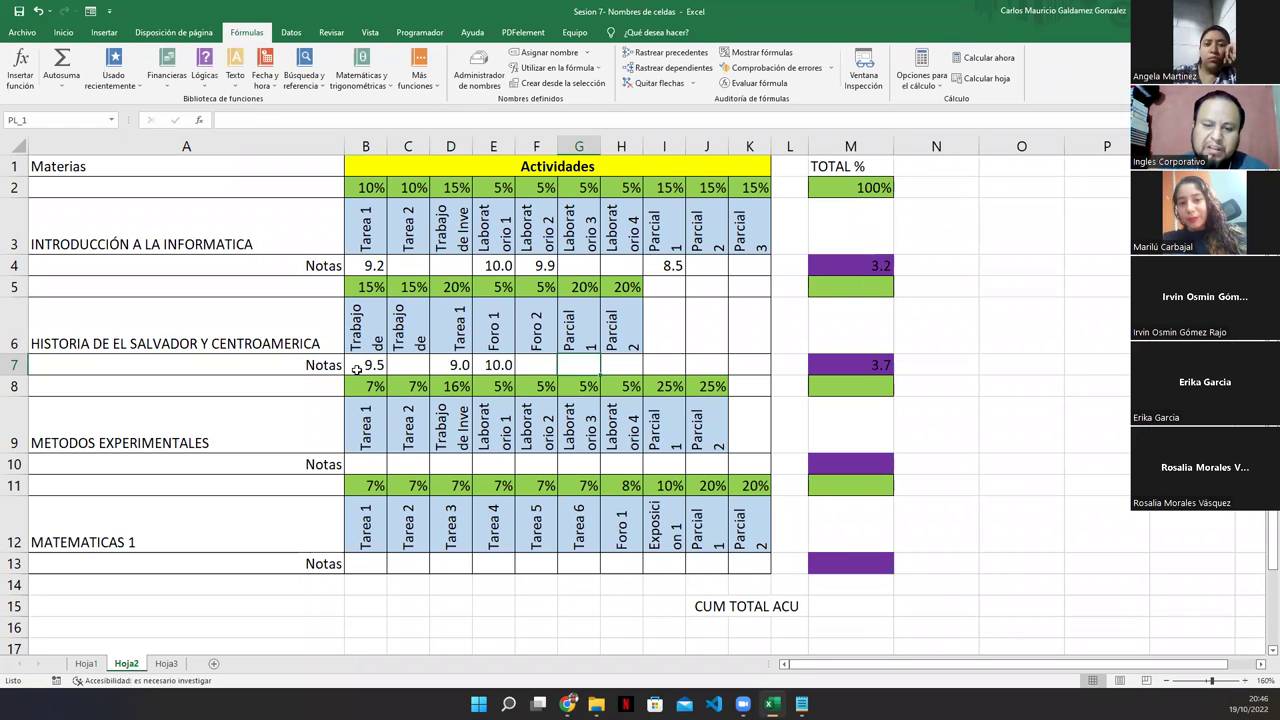
text(8.75)
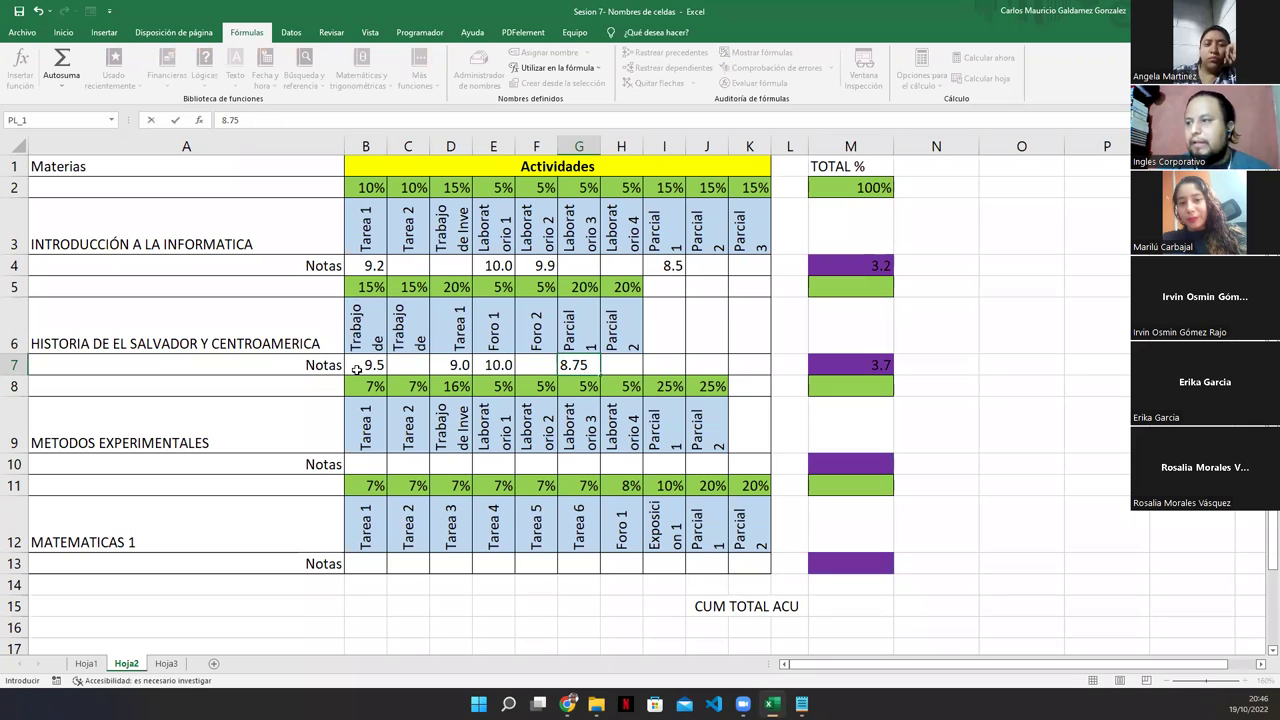
key(Return)
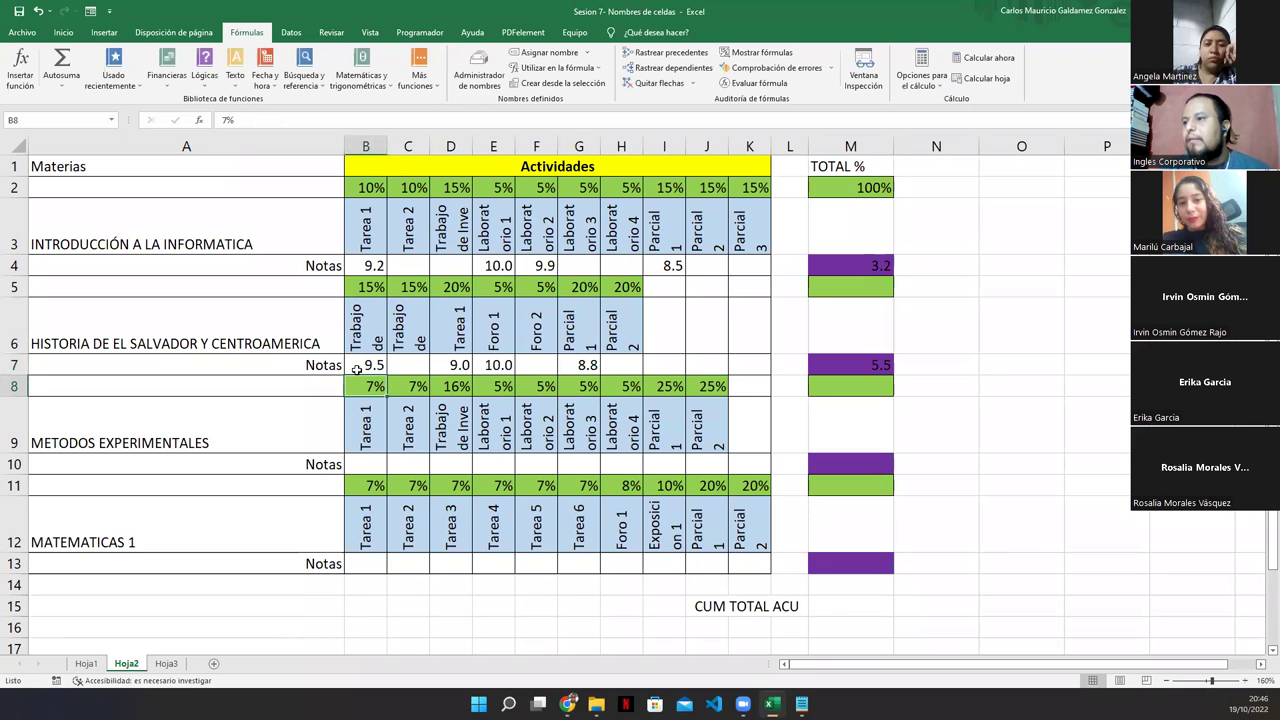
drag(356, 370, 595, 368)
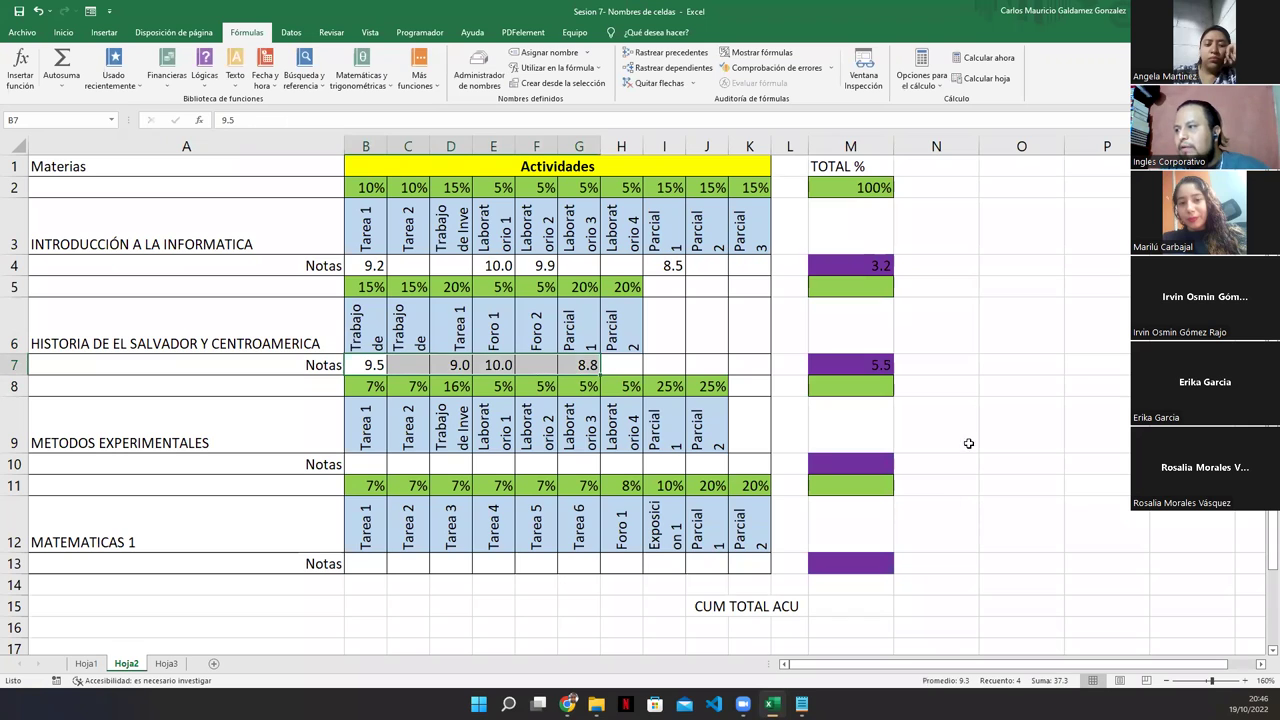
click(862, 365)
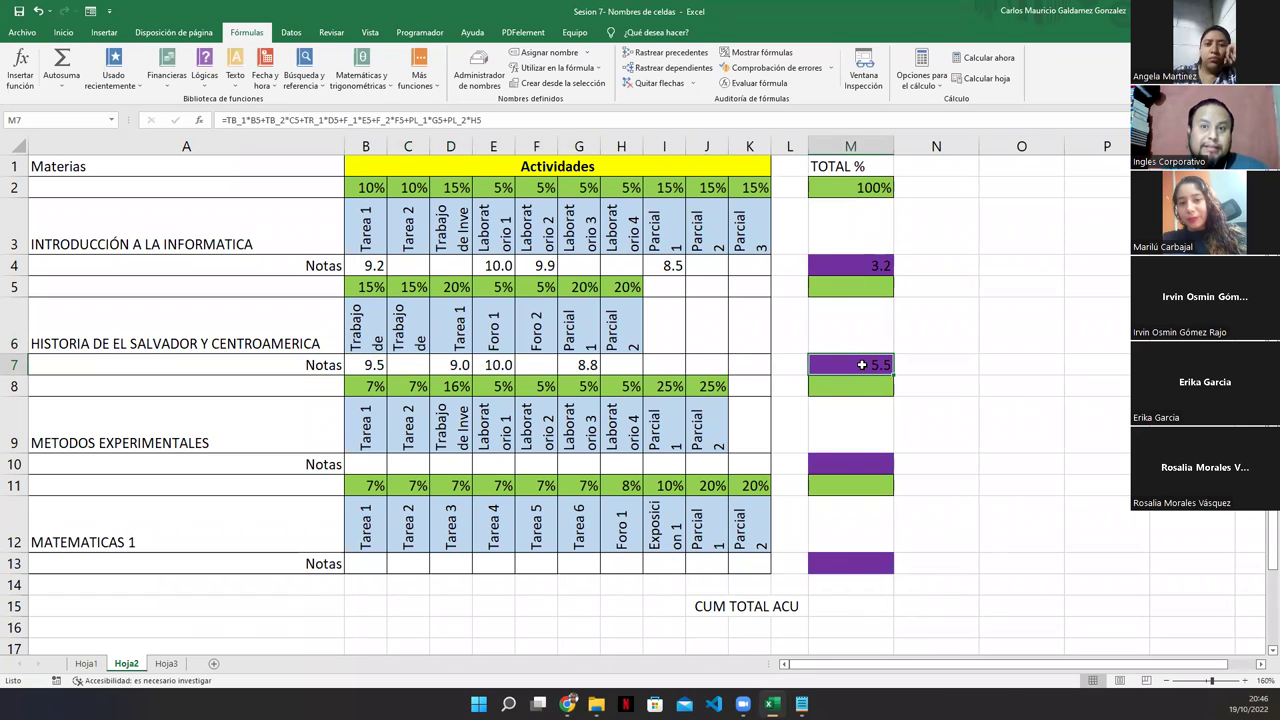
- Define the workbook name HISTO referring to the HISTORIA percentage weights in B5:H5 on Hoja2
click(833, 296)
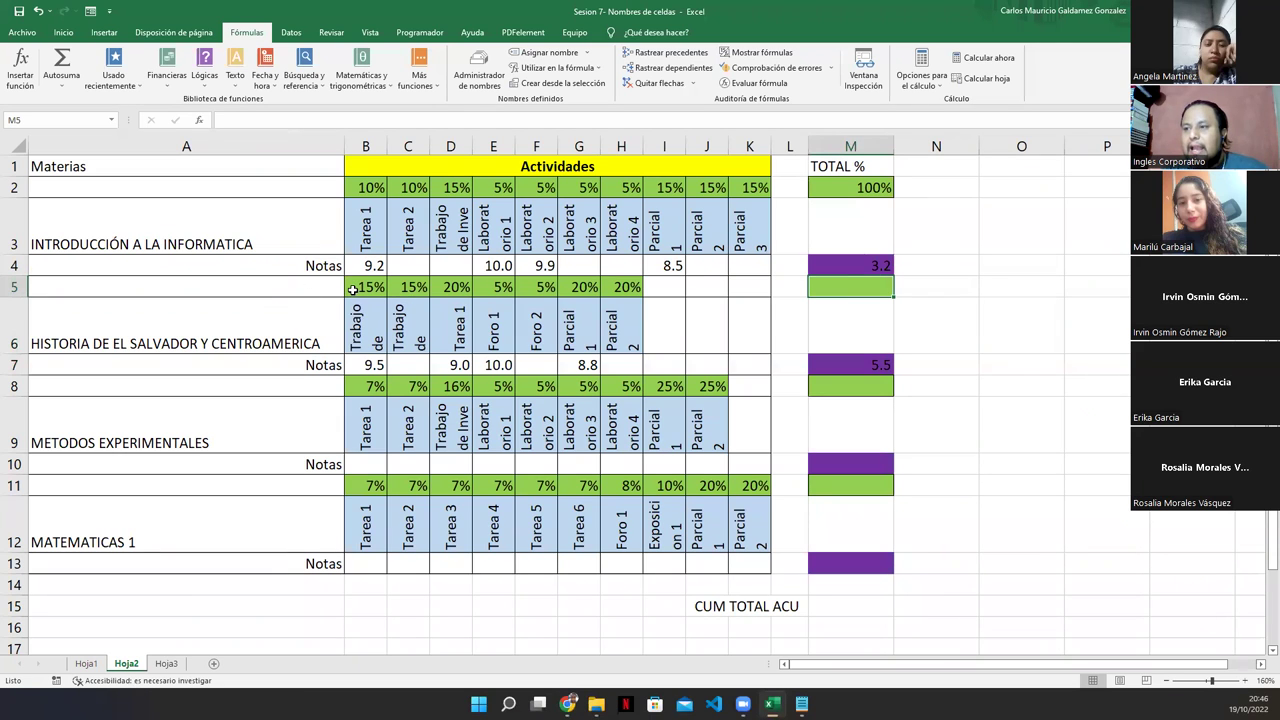
drag(372, 187, 752, 190)
drag(370, 287, 608, 288)
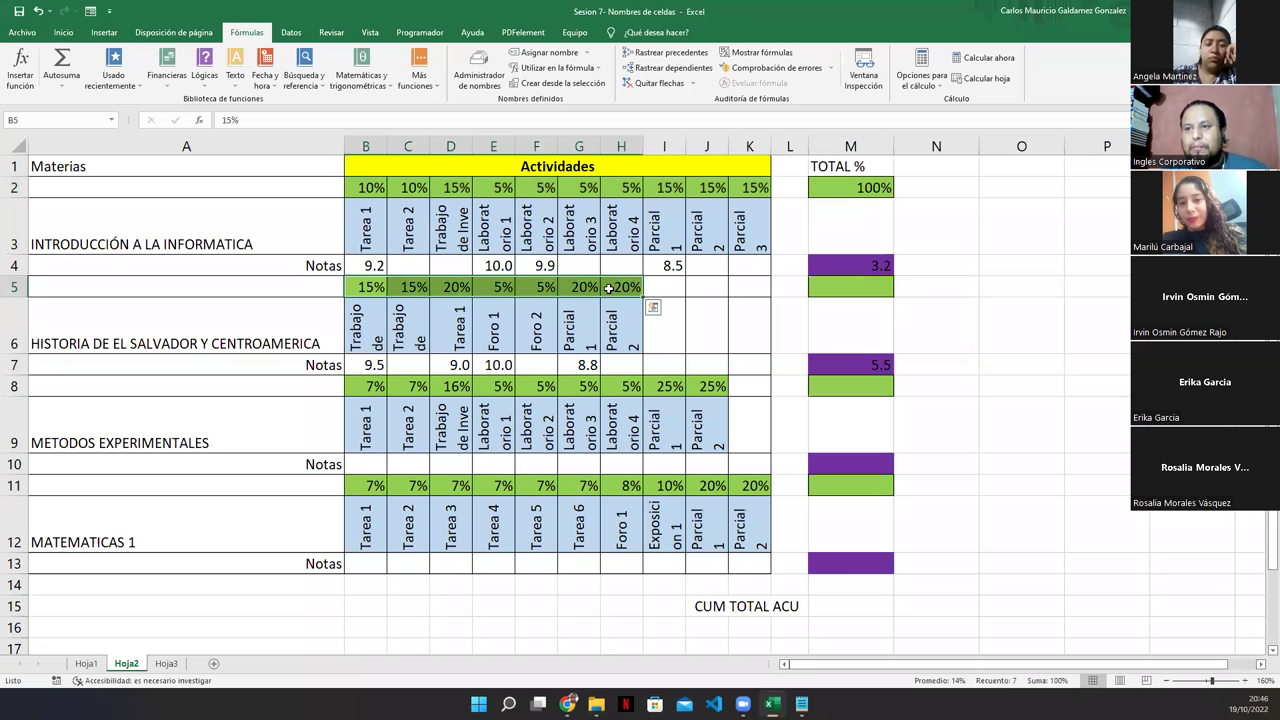
click(528, 56)
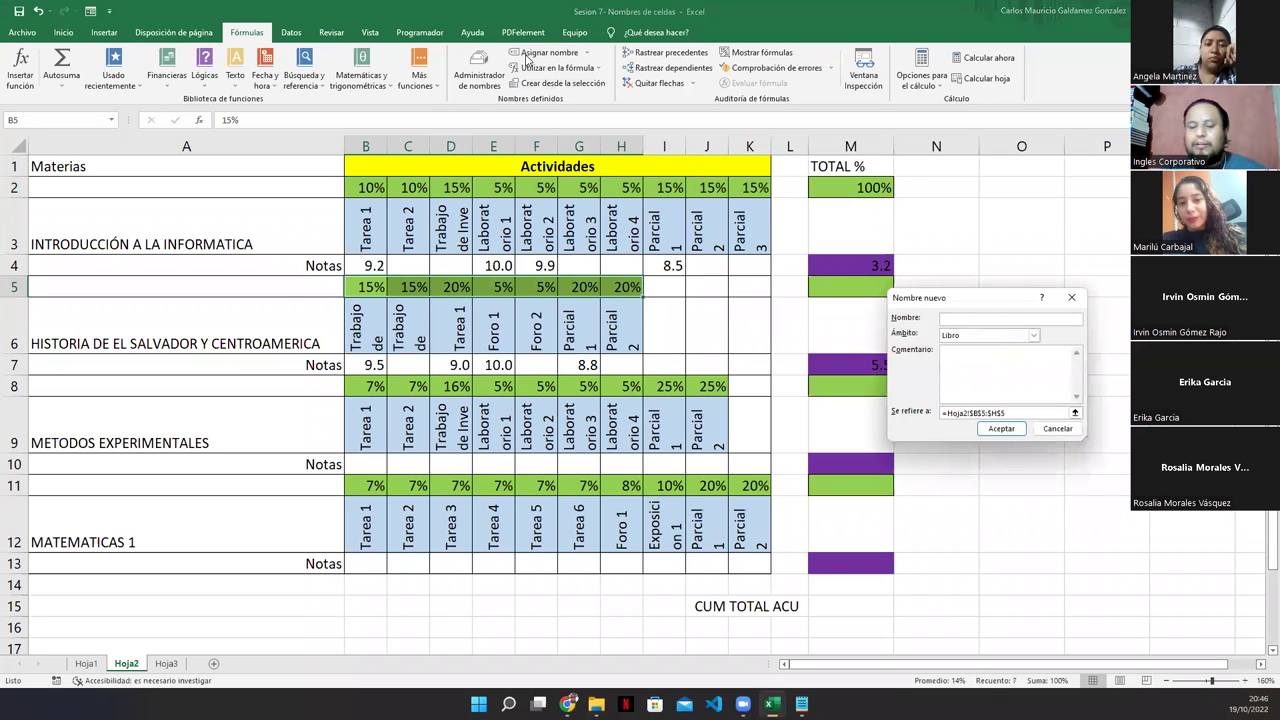
text(HISTO)
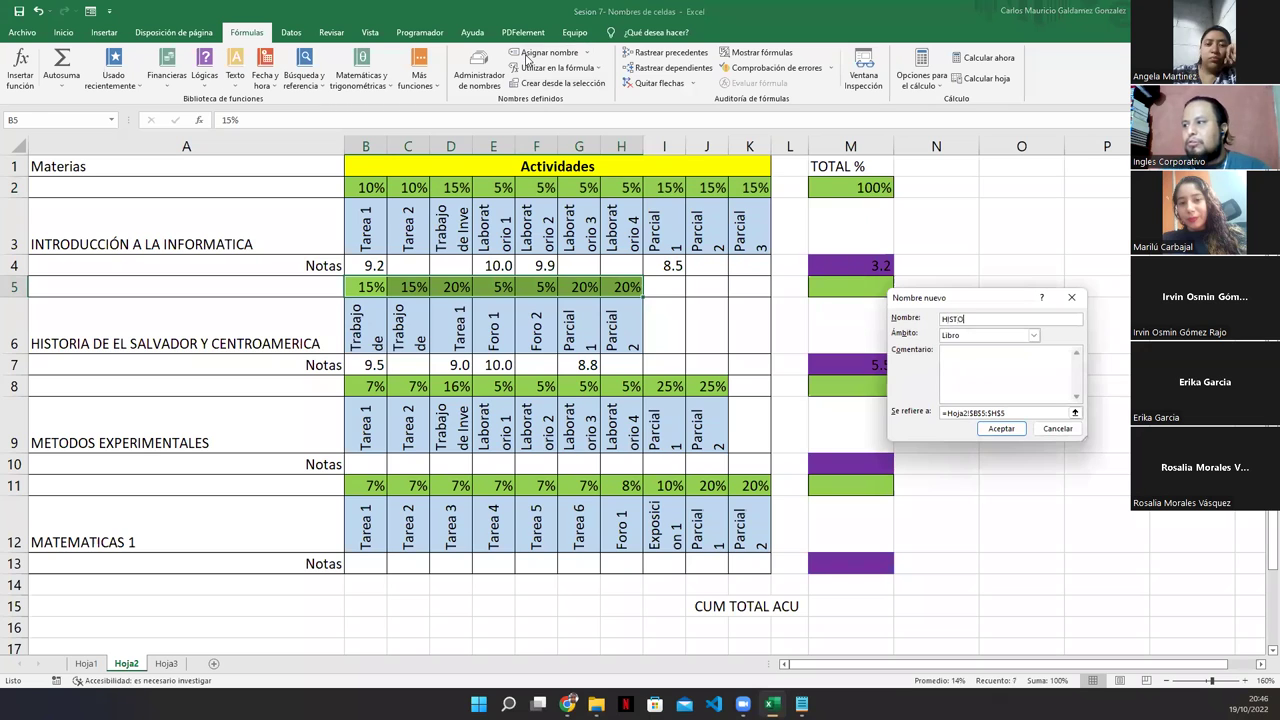
key(Return)
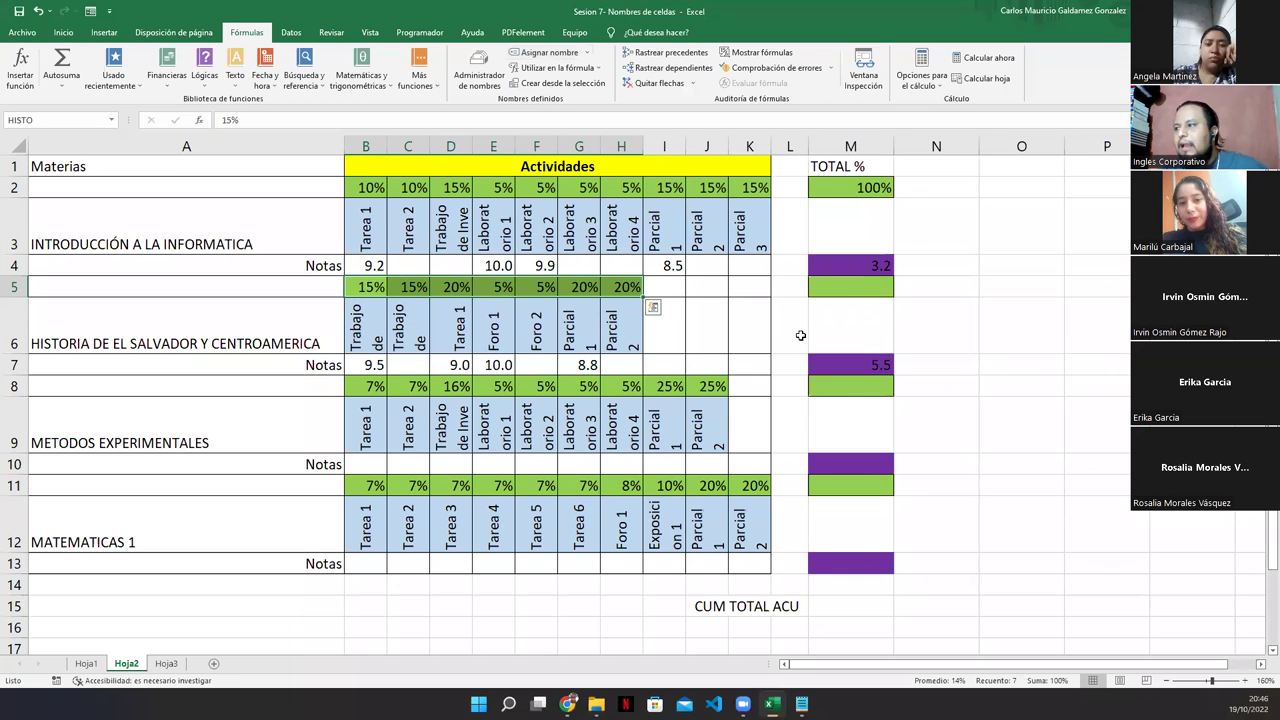
- Total the HISTORIA percentage weights in M5 with the formula =SUMA(HISTO)
click(844, 286)
text(=sum)
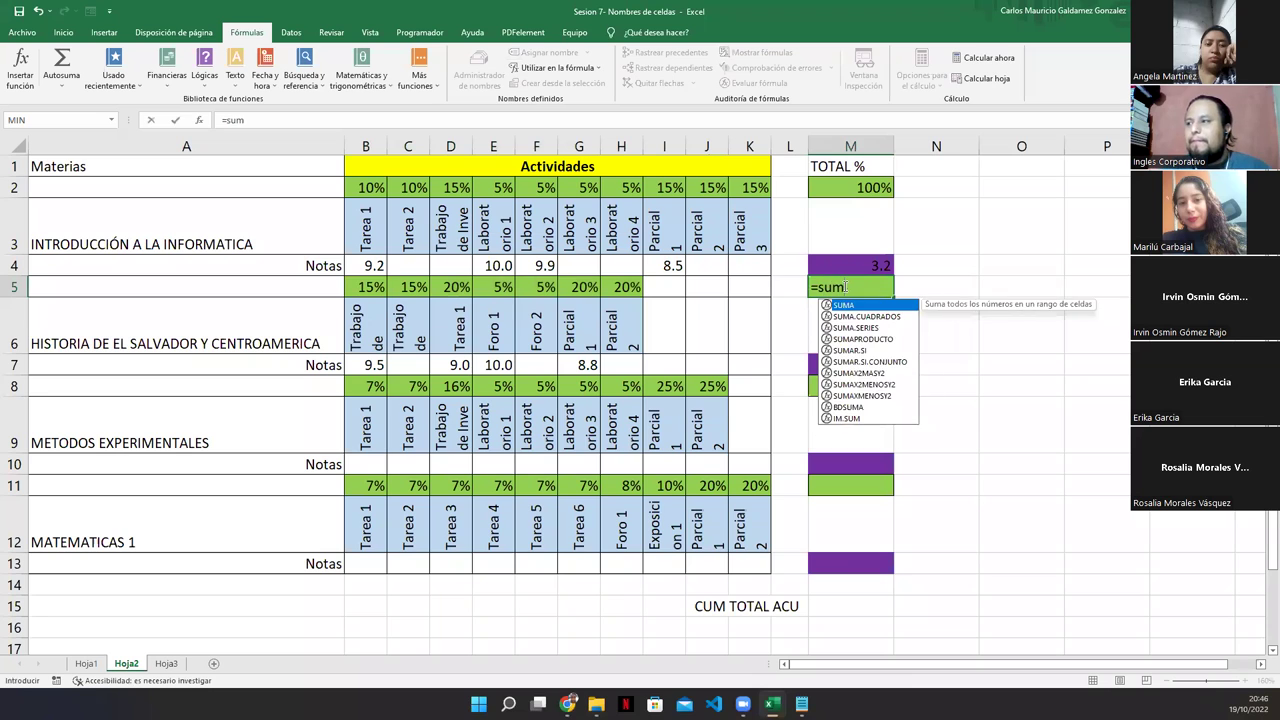
key(Tab)
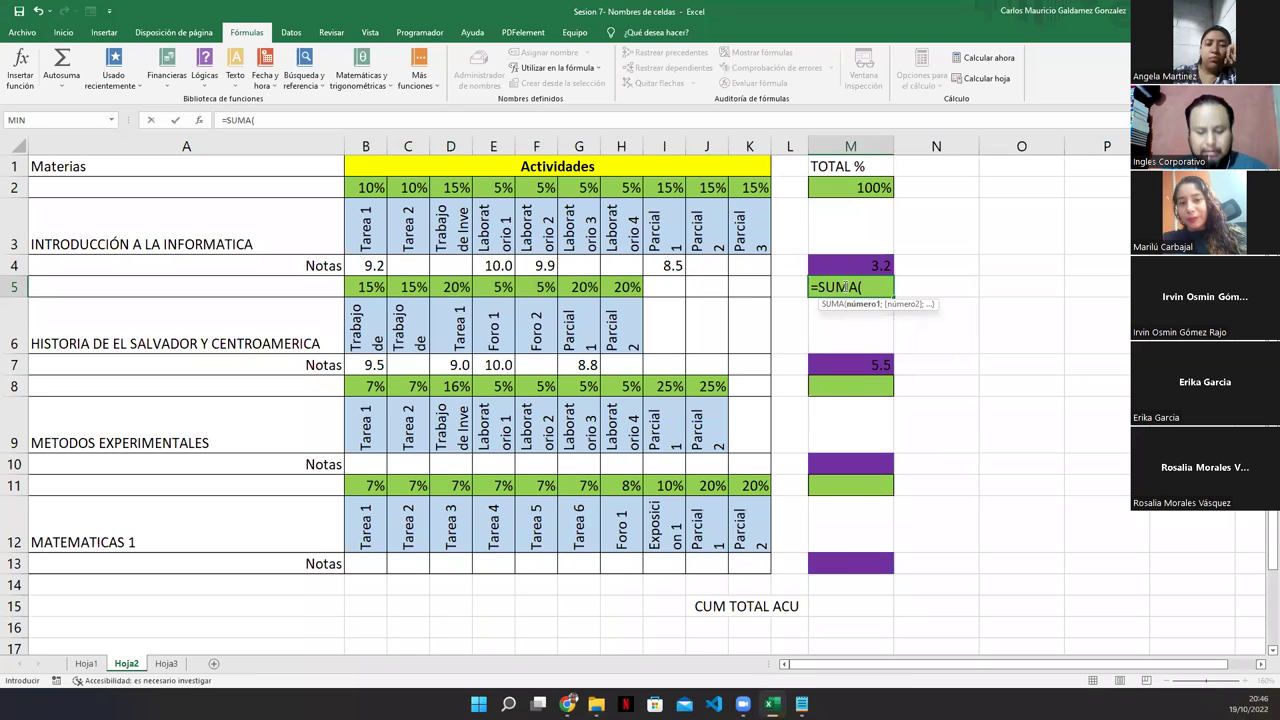
text(hist)
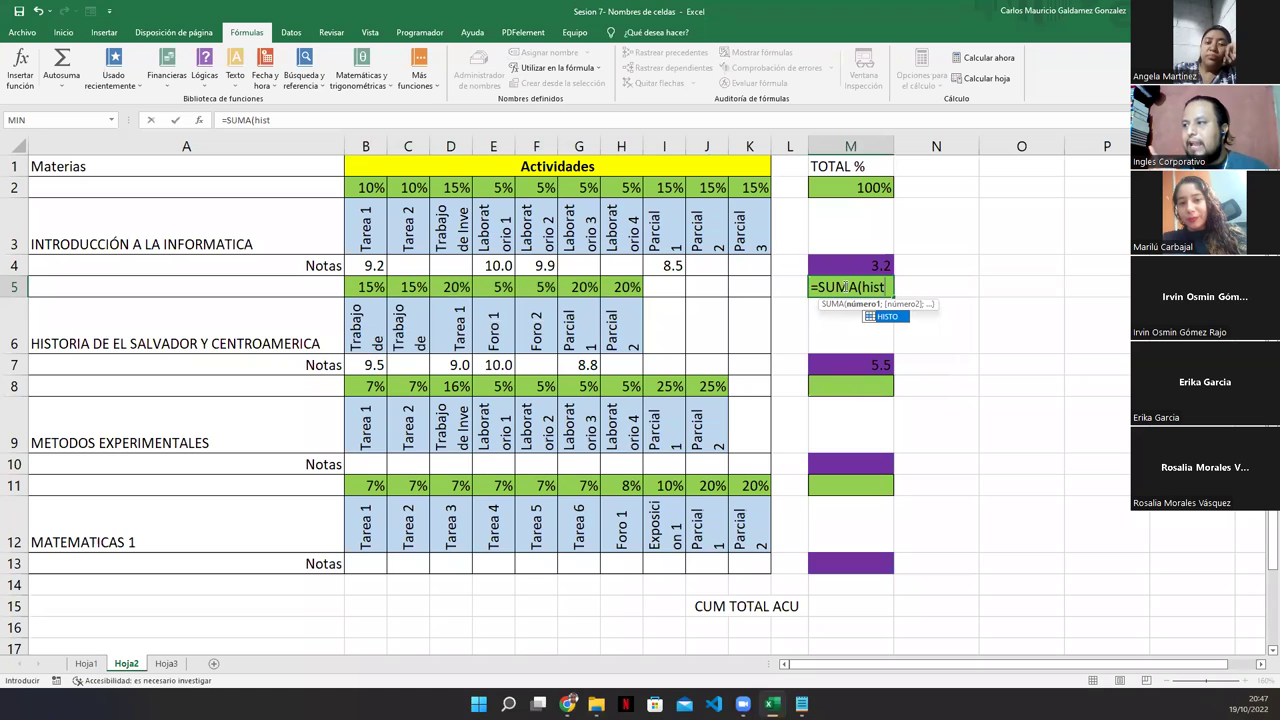
key(Tab)
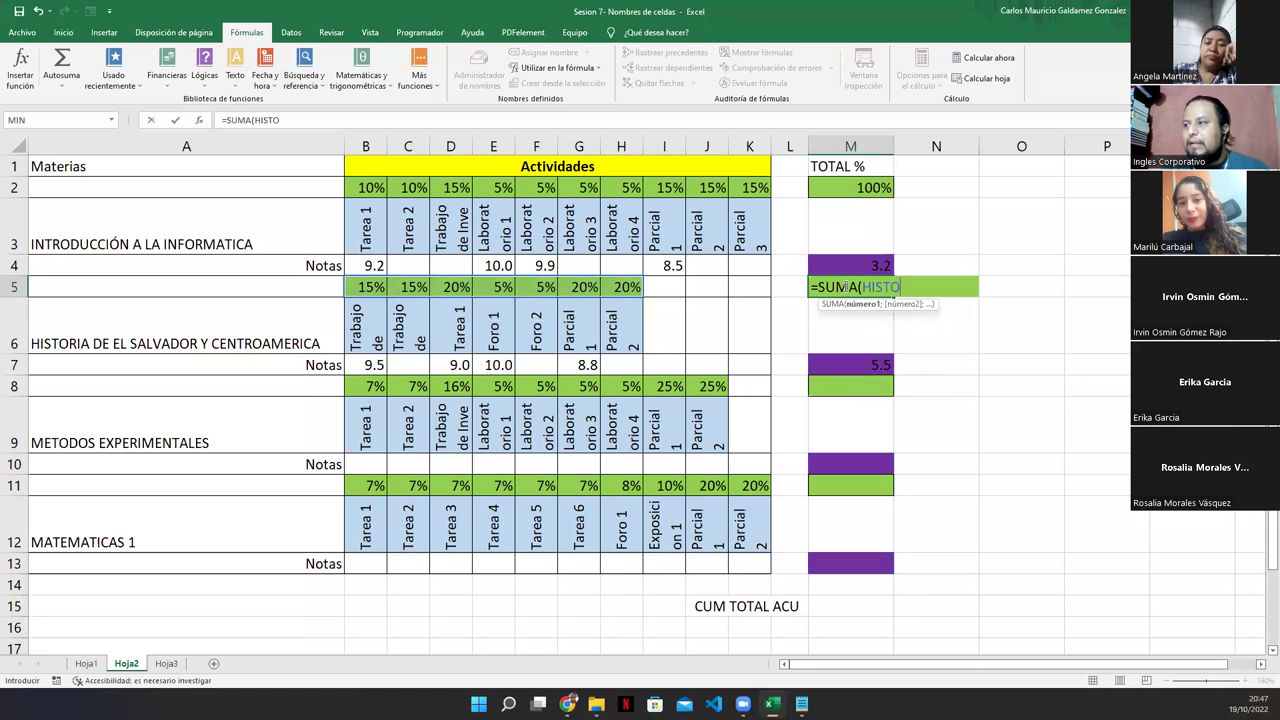
text())
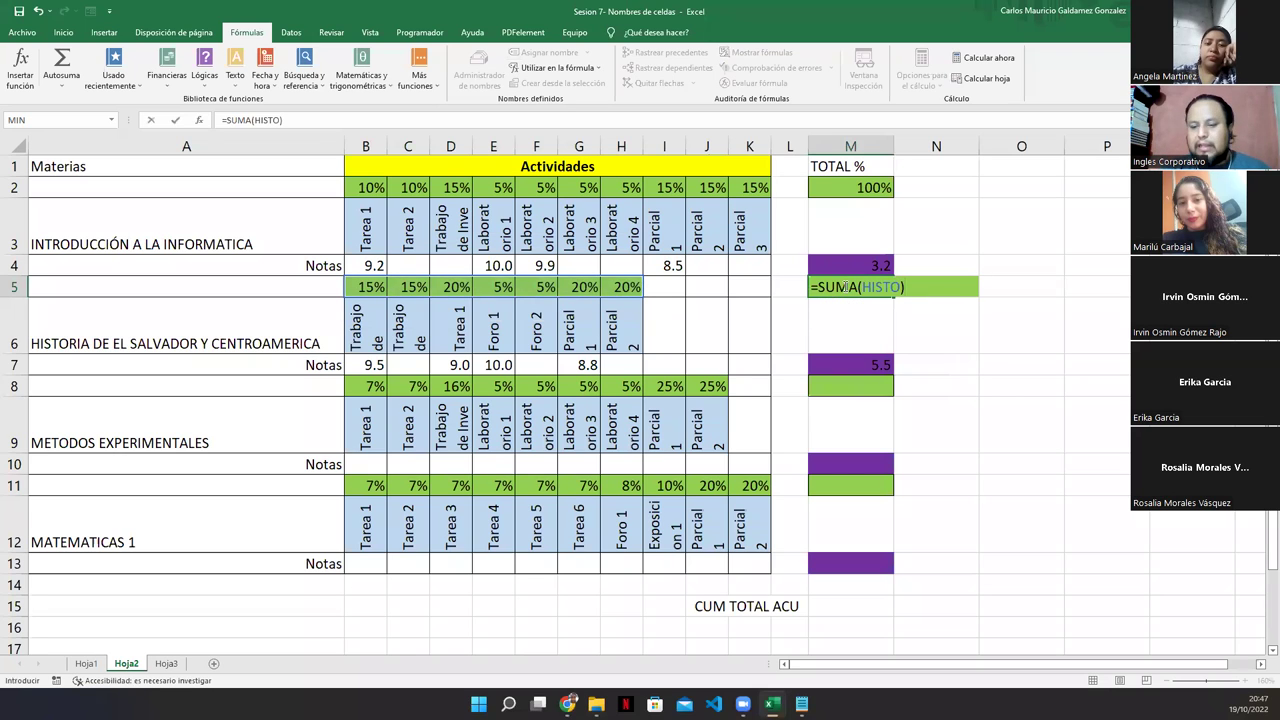
key(Return)
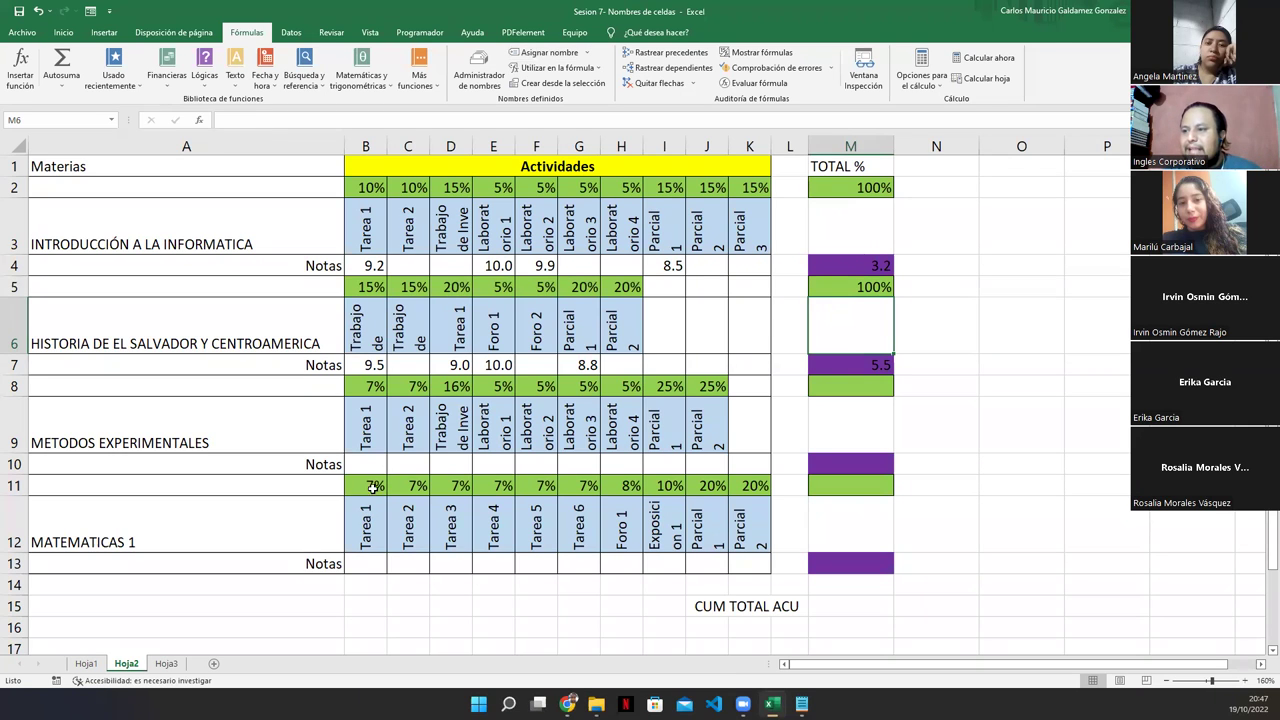
- Compare the cell names of the Tarea 1 grades in B4 and D7 with the METODOS EXPERIMENTALES and MATEMATICAS 1 grade cells B10 and B13
drag(359, 464, 707, 464)
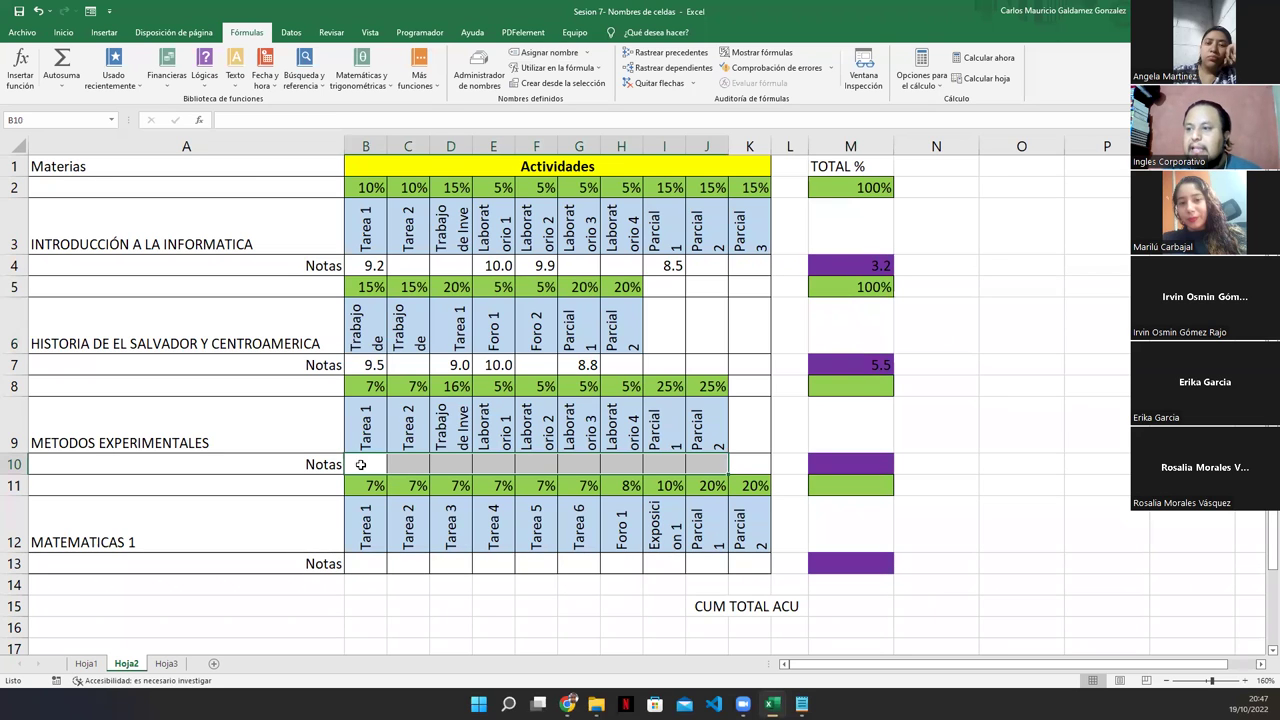
click(375, 267)
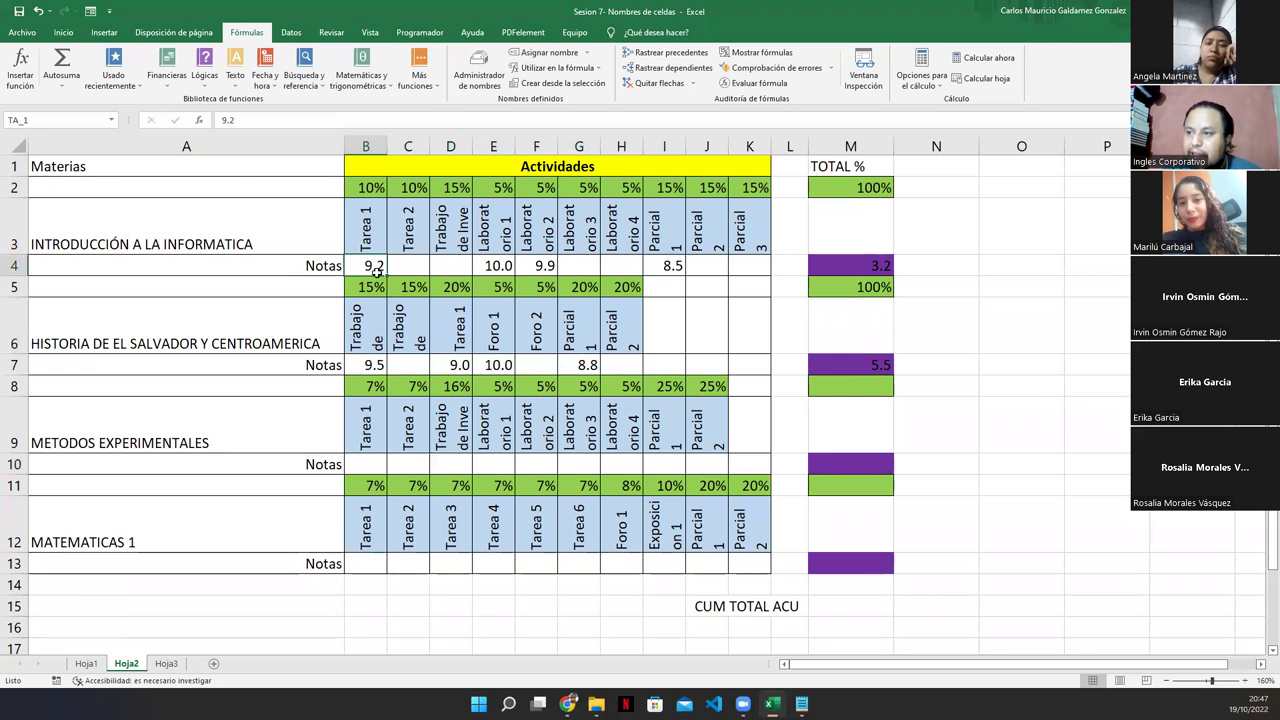
click(456, 366)
click(368, 266)
click(455, 365)
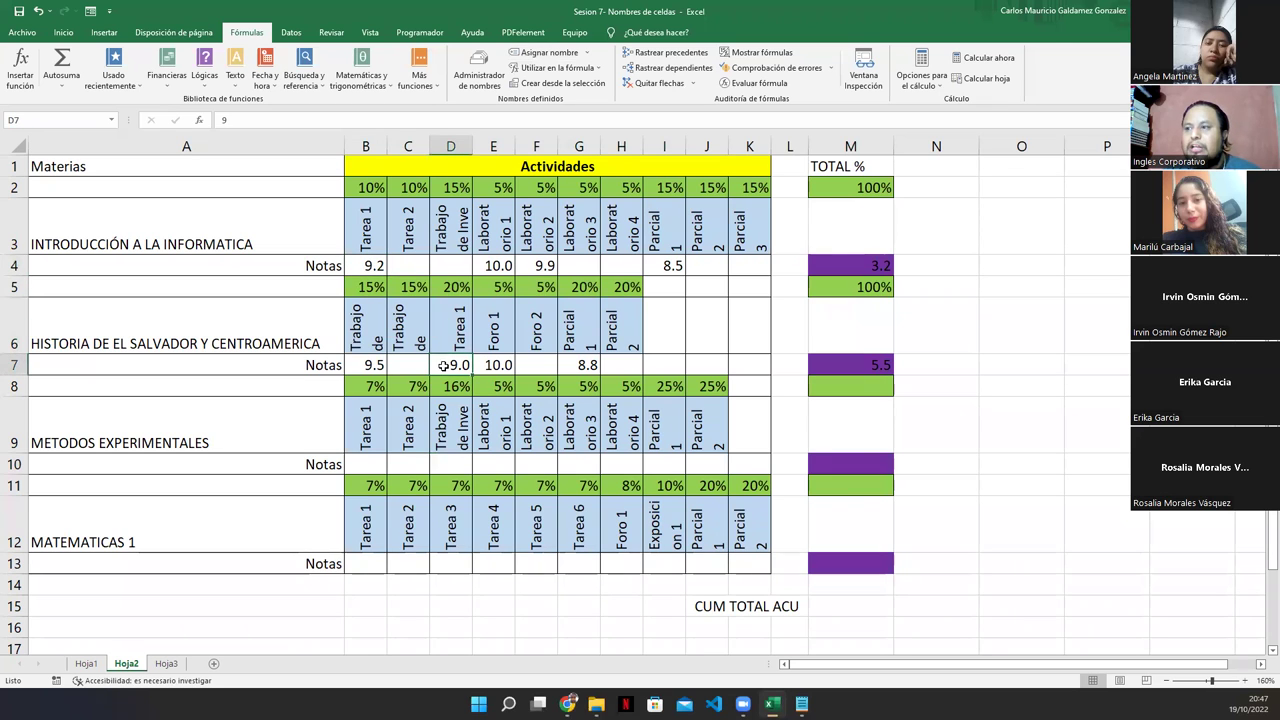
click(360, 266)
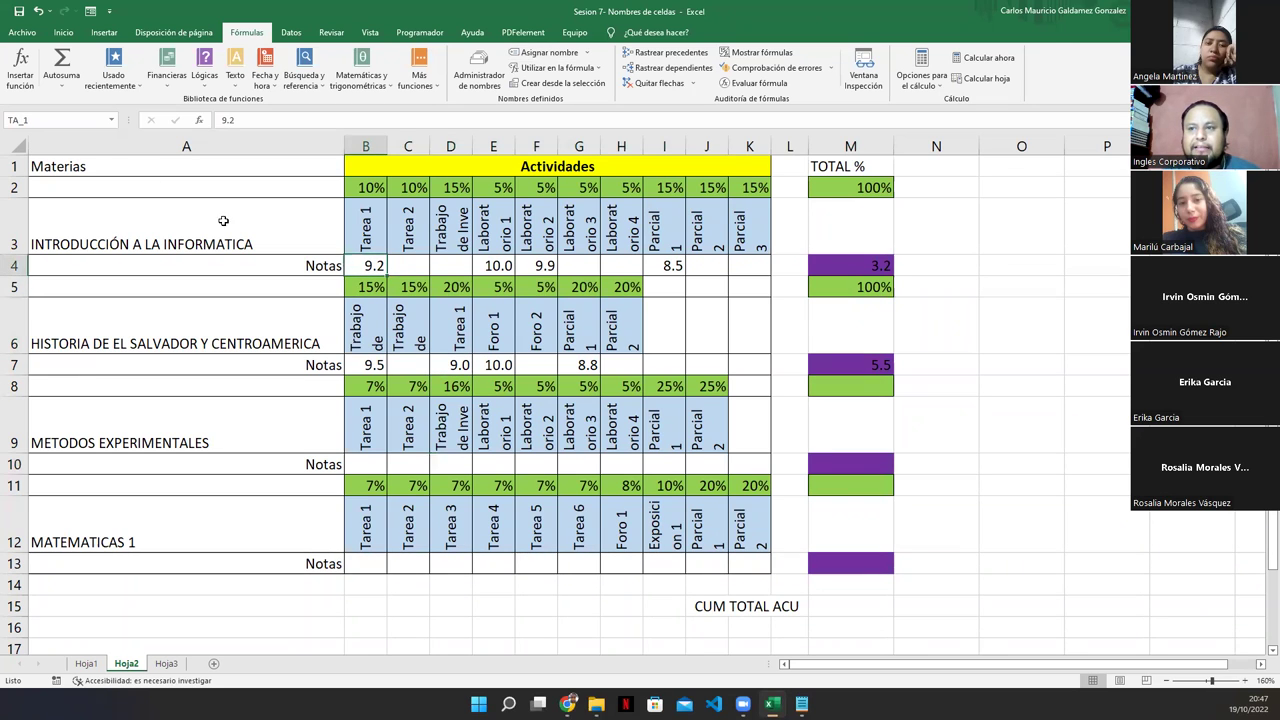
click(459, 367)
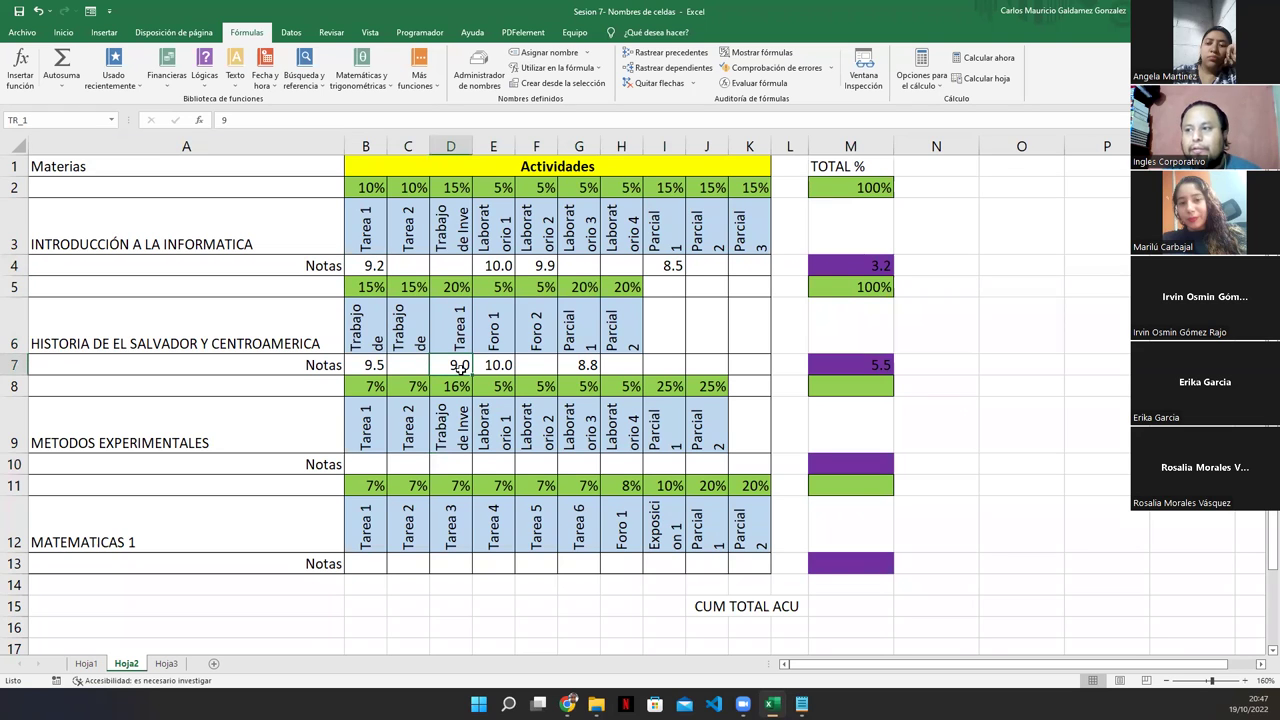
click(365, 464)
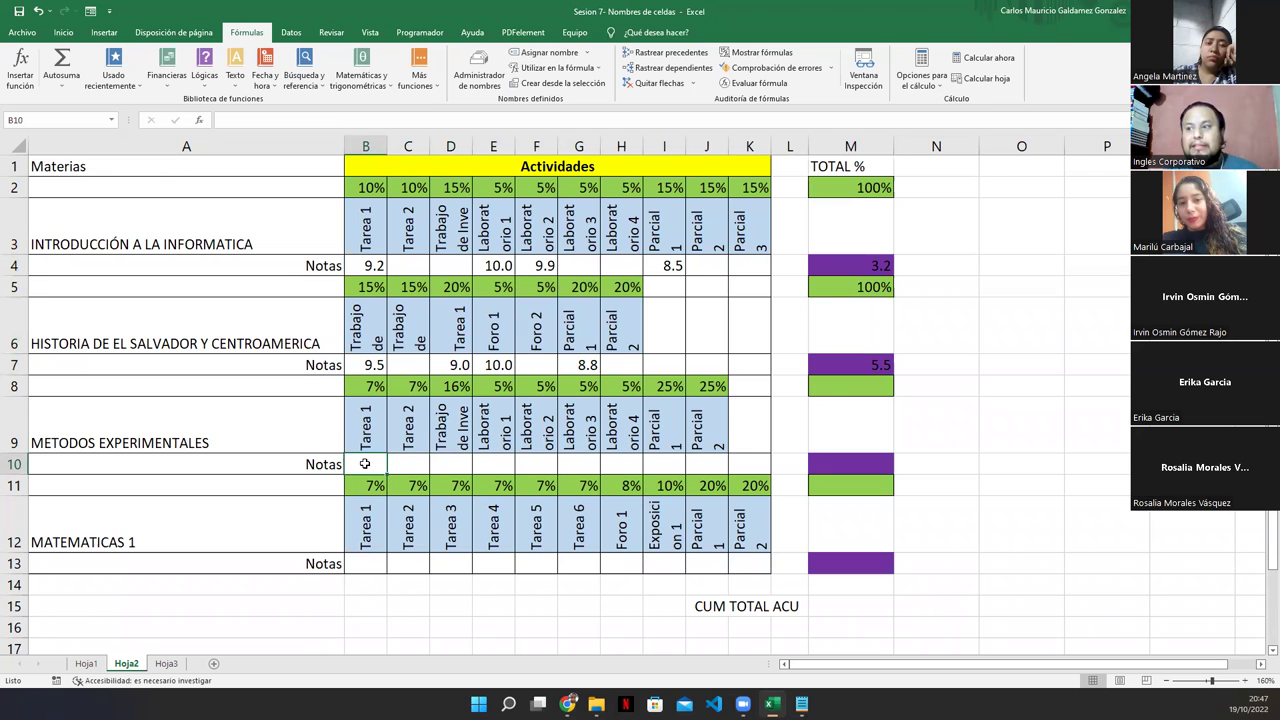
click(367, 561)
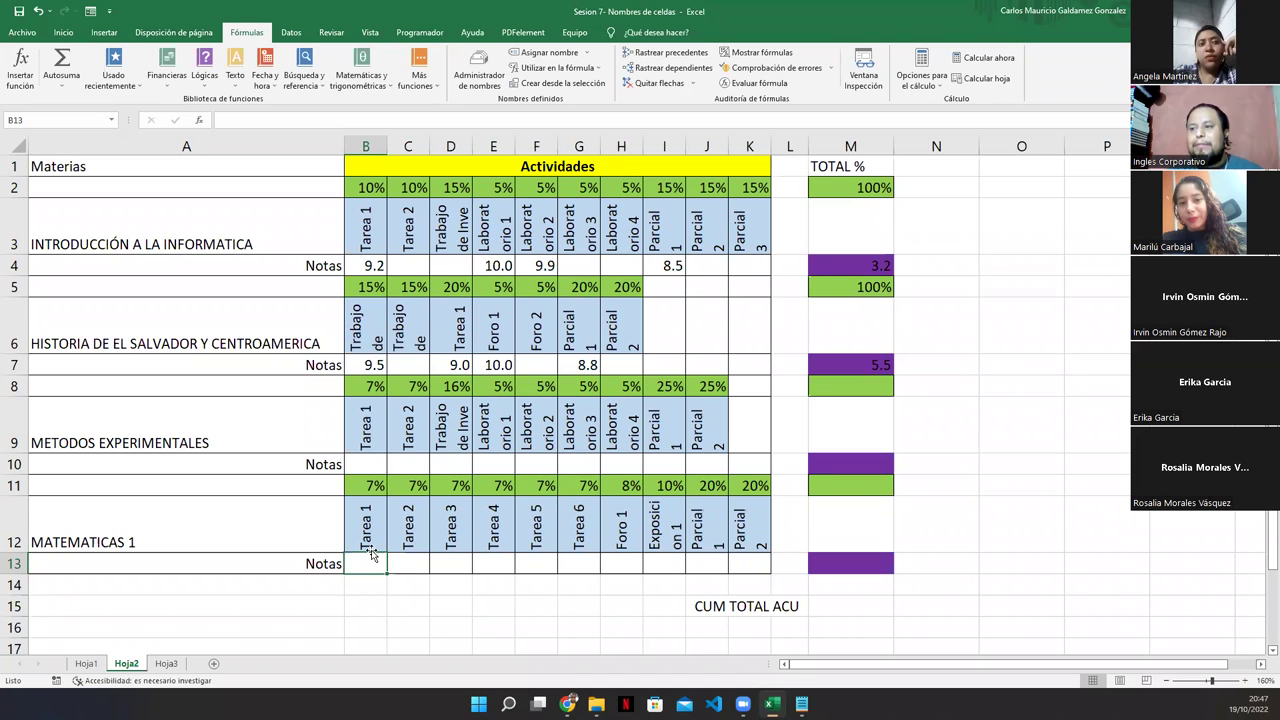
click(365, 468)
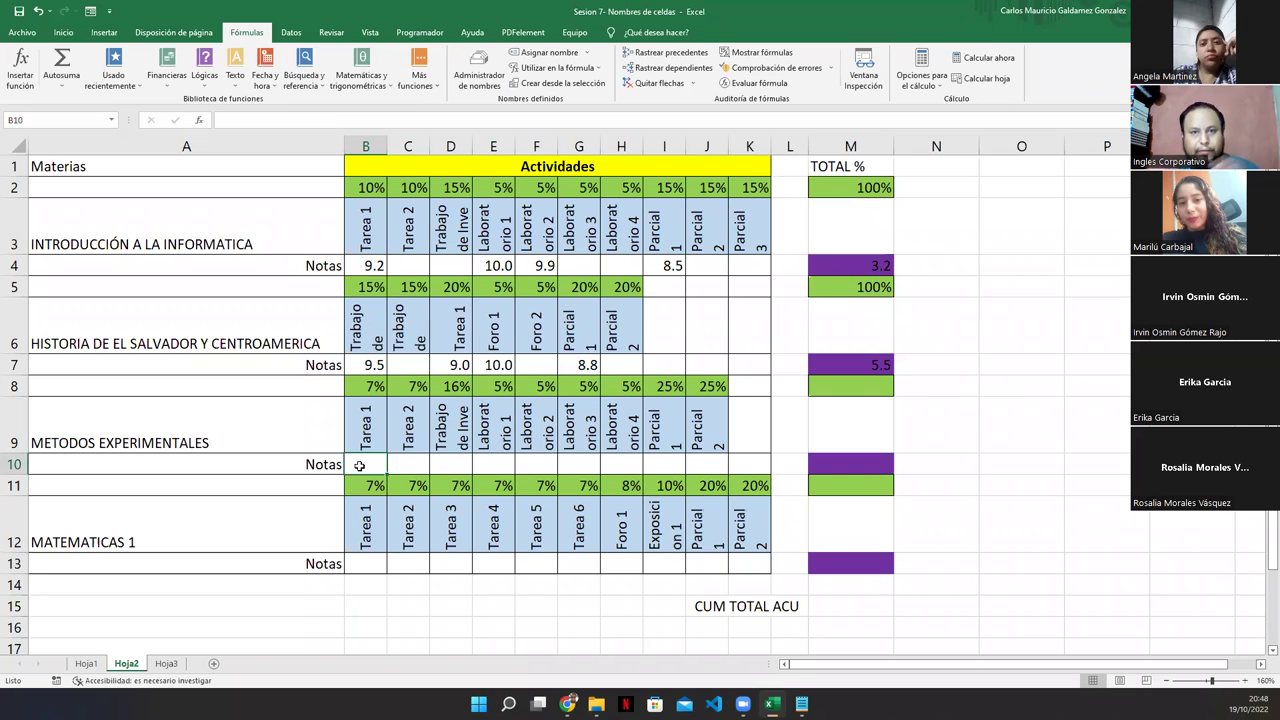
- Name the METODOS EXPERIMENTALES Tarea 1 grade cell B10 TAREA1
click(82, 120)
text(TAREA1)
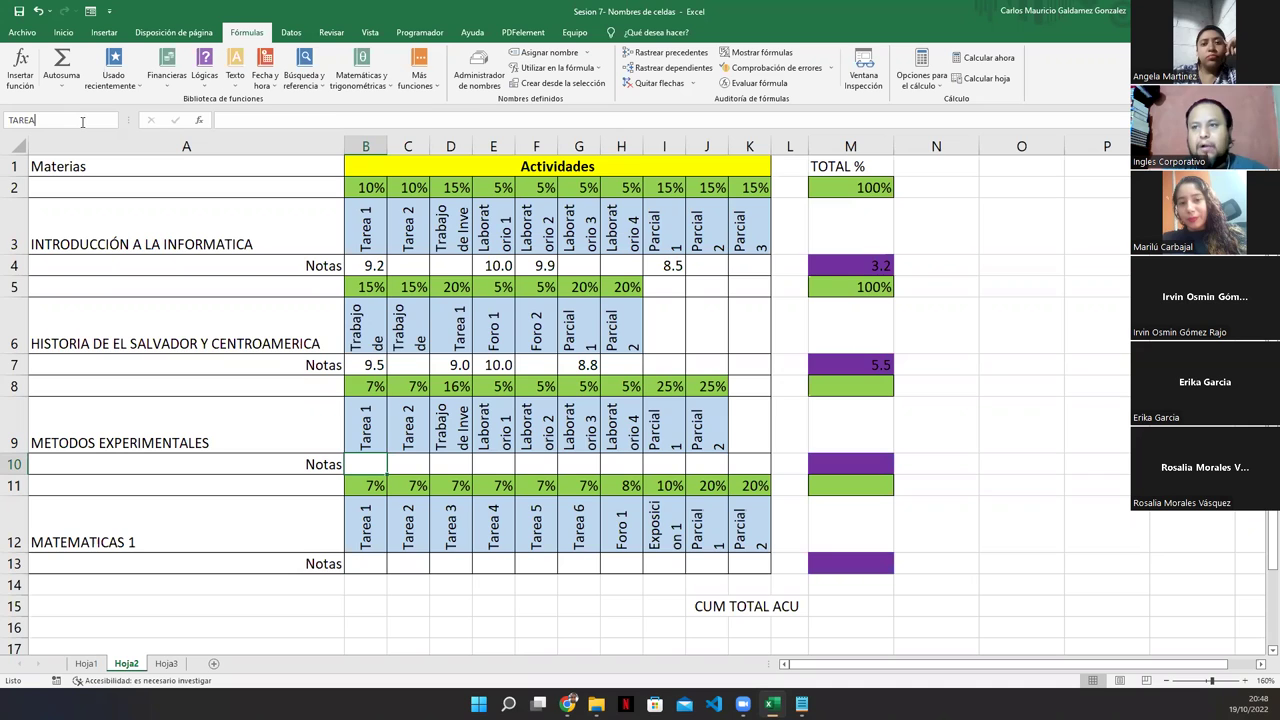
key(BackSpace)
text(1)
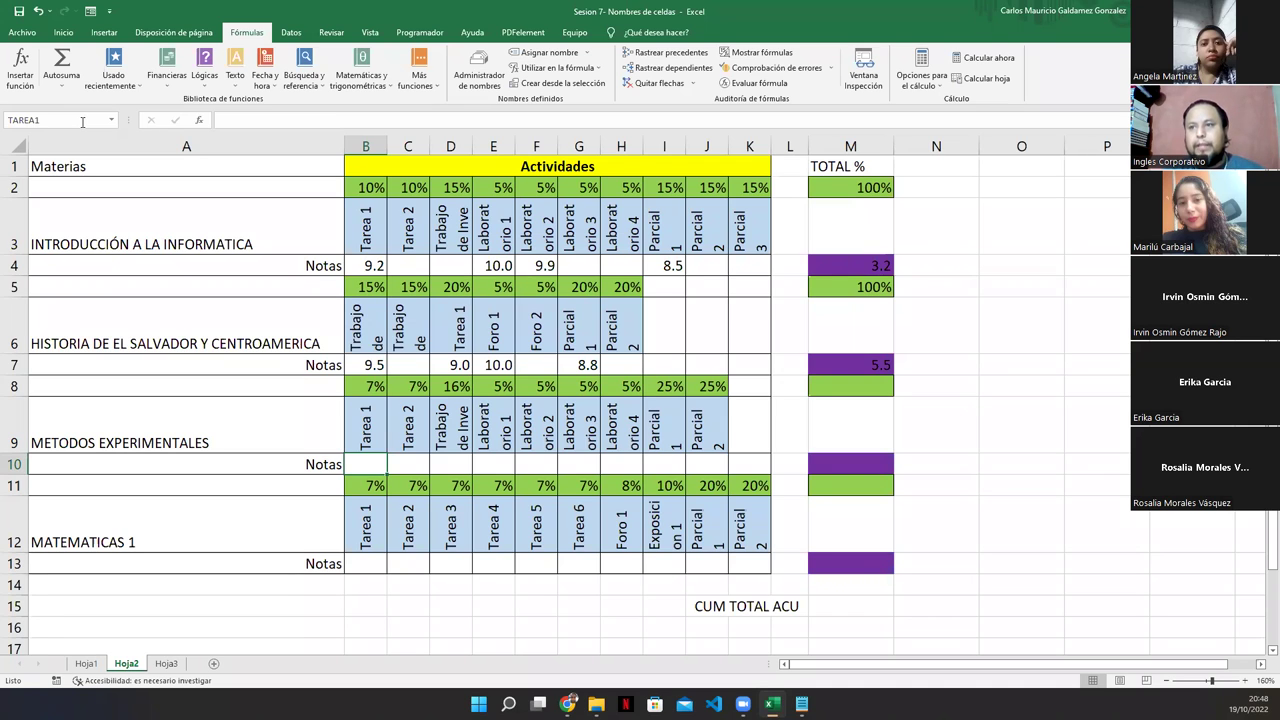
click(417, 466)
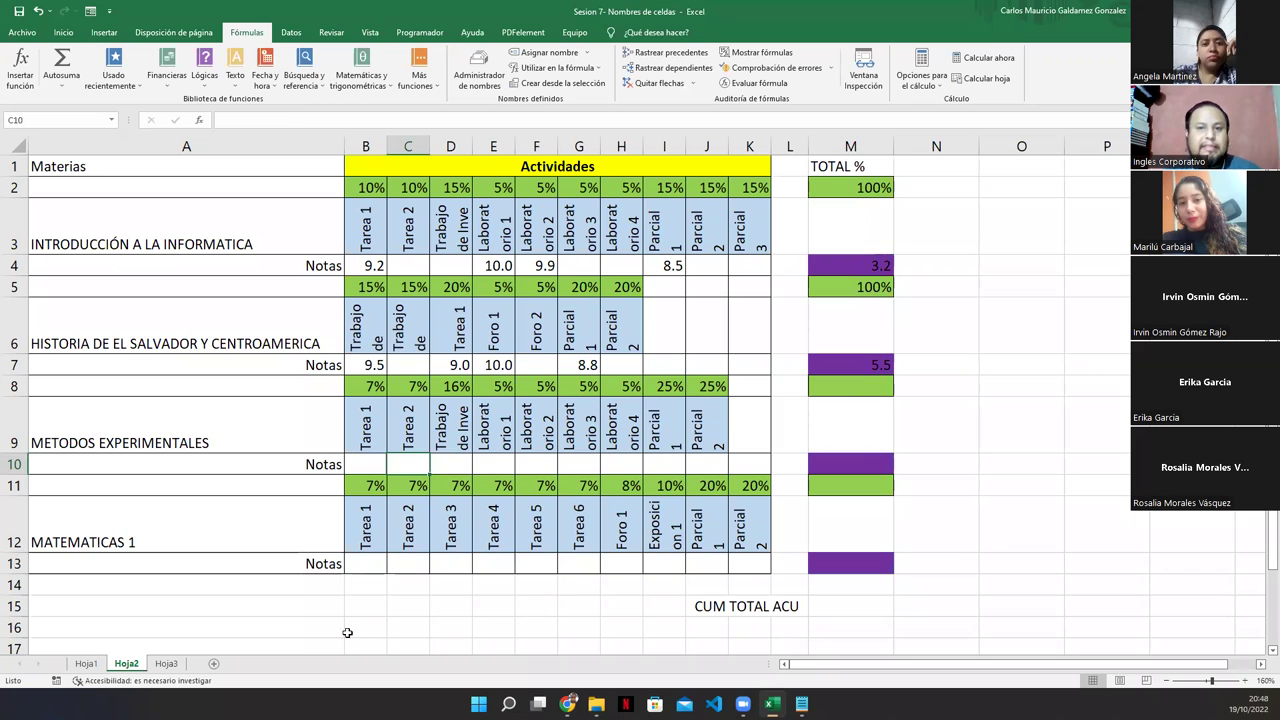
- Compare the Parcial 2 and Parcial 3 grade cell names in row 4 with the cell-name list in Notepad
click(703, 264)
click(750, 265)
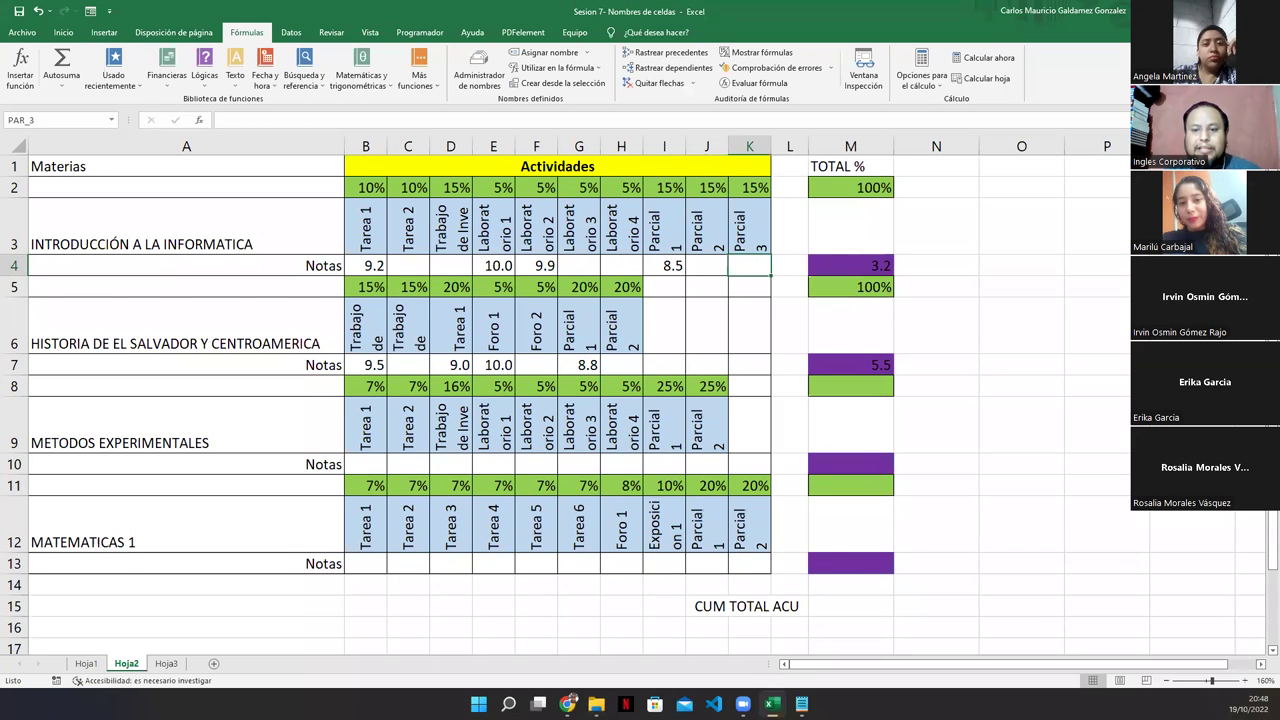
key(alt+Tab)
scroll(530, 365, up, 4)
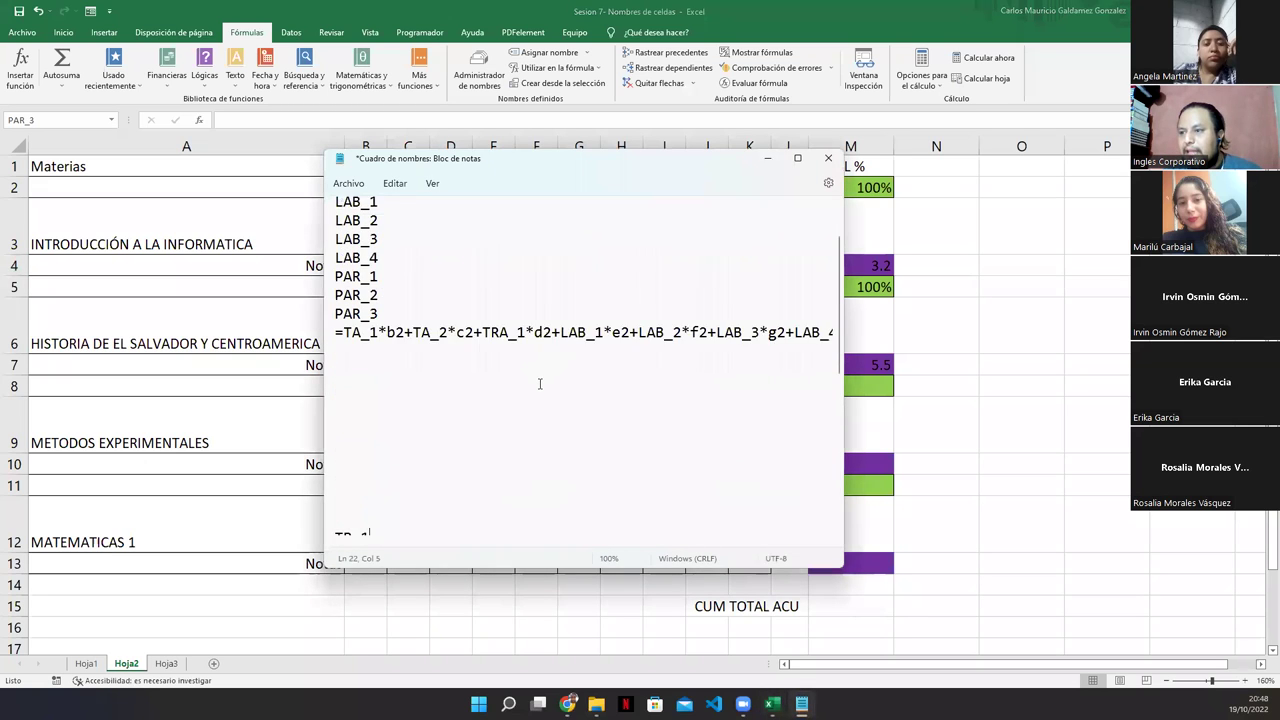
scroll(540, 384, up, 2)
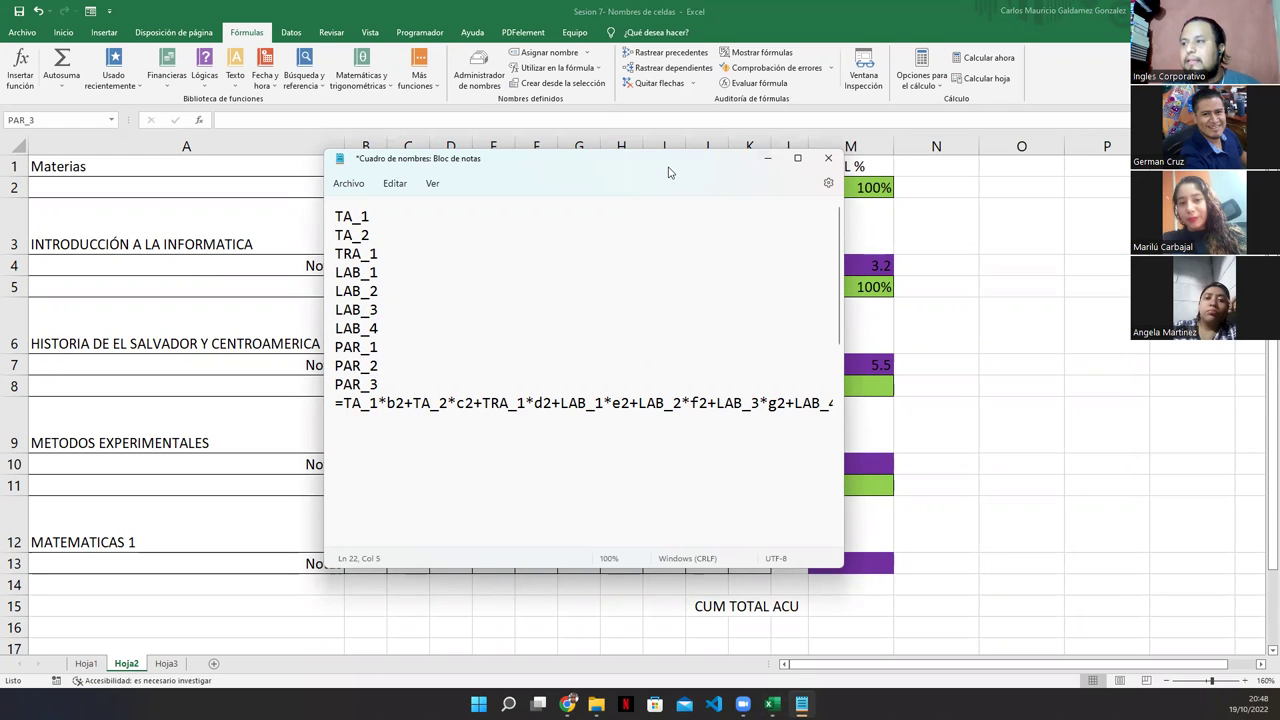
drag(669, 173, 937, 203)
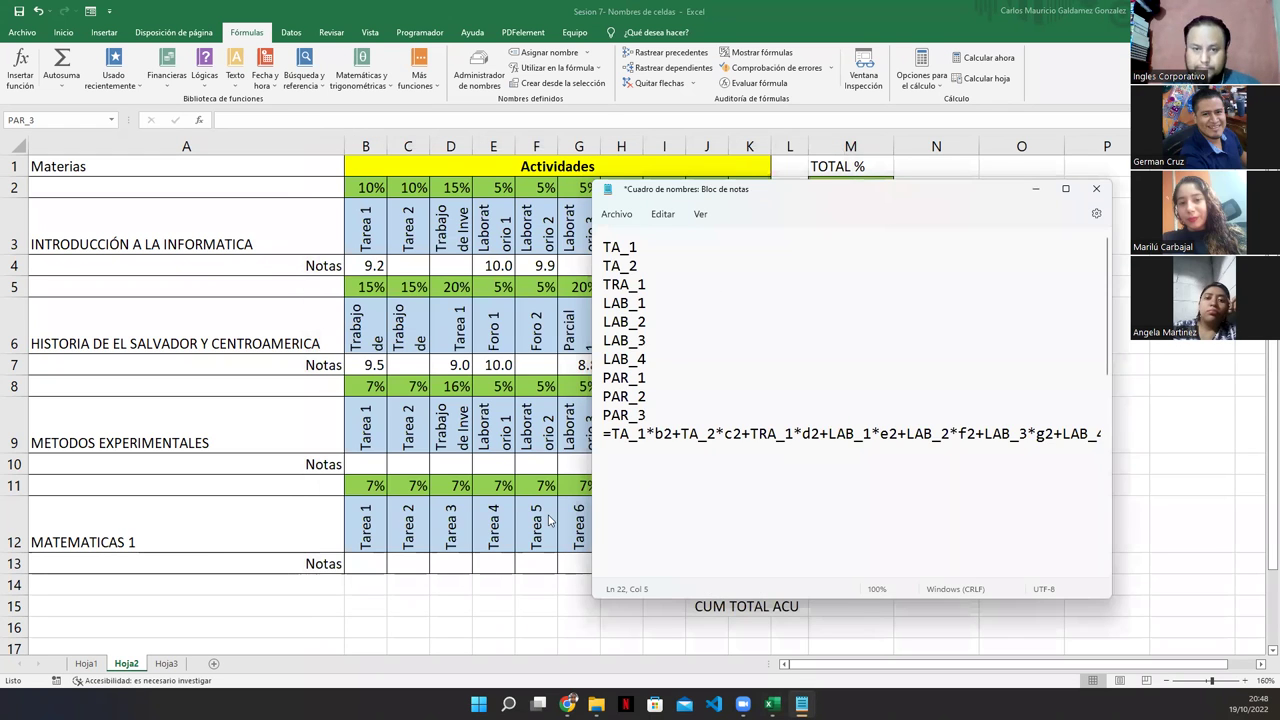
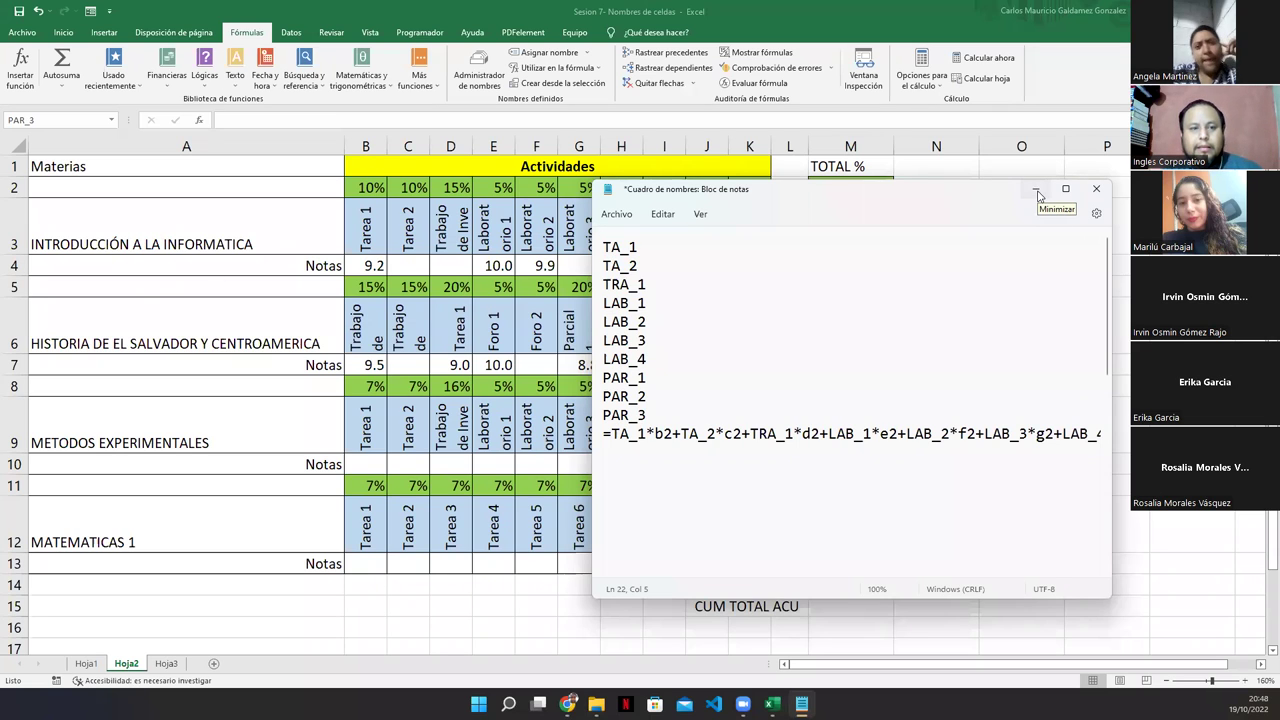
click(1038, 195)
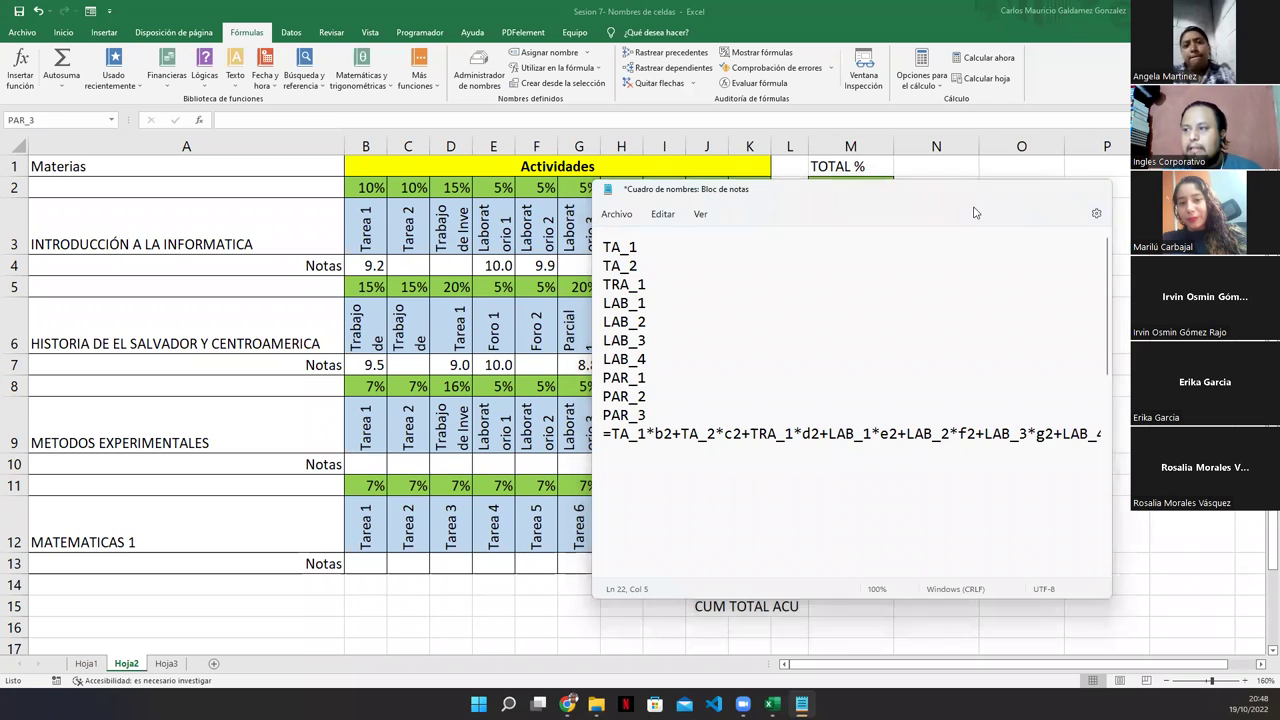
click(372, 447)
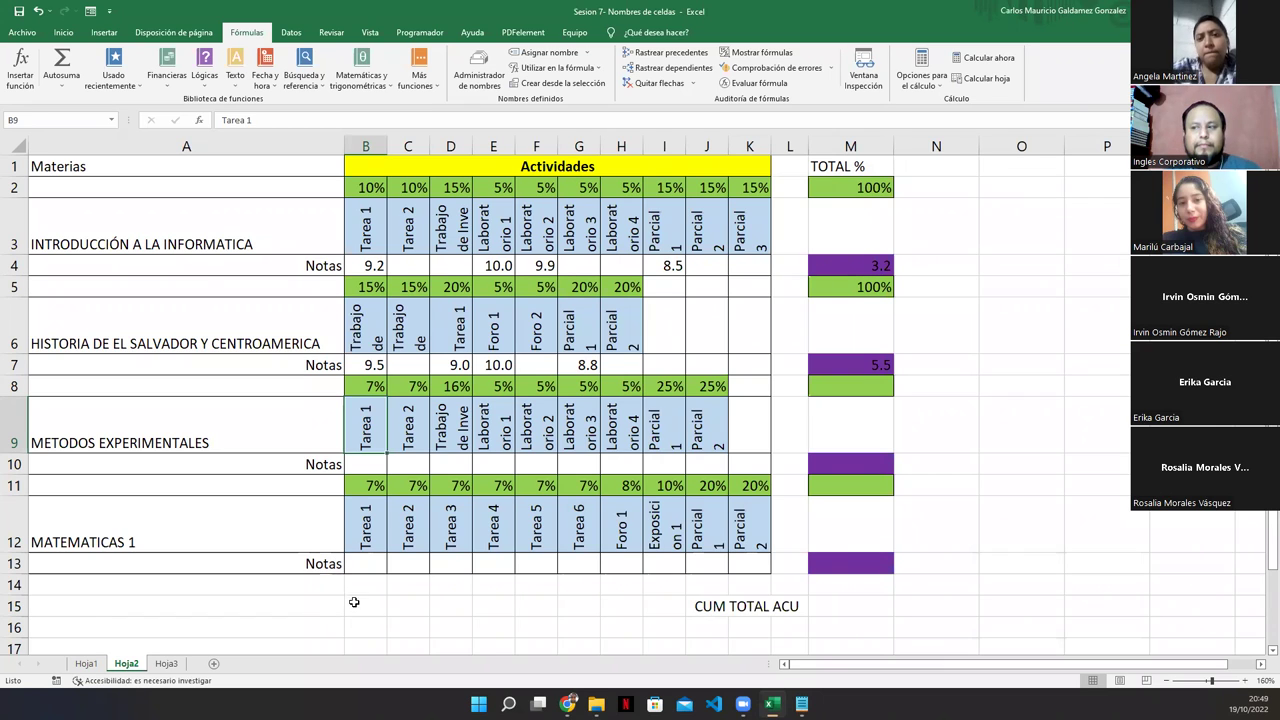
click(362, 566)
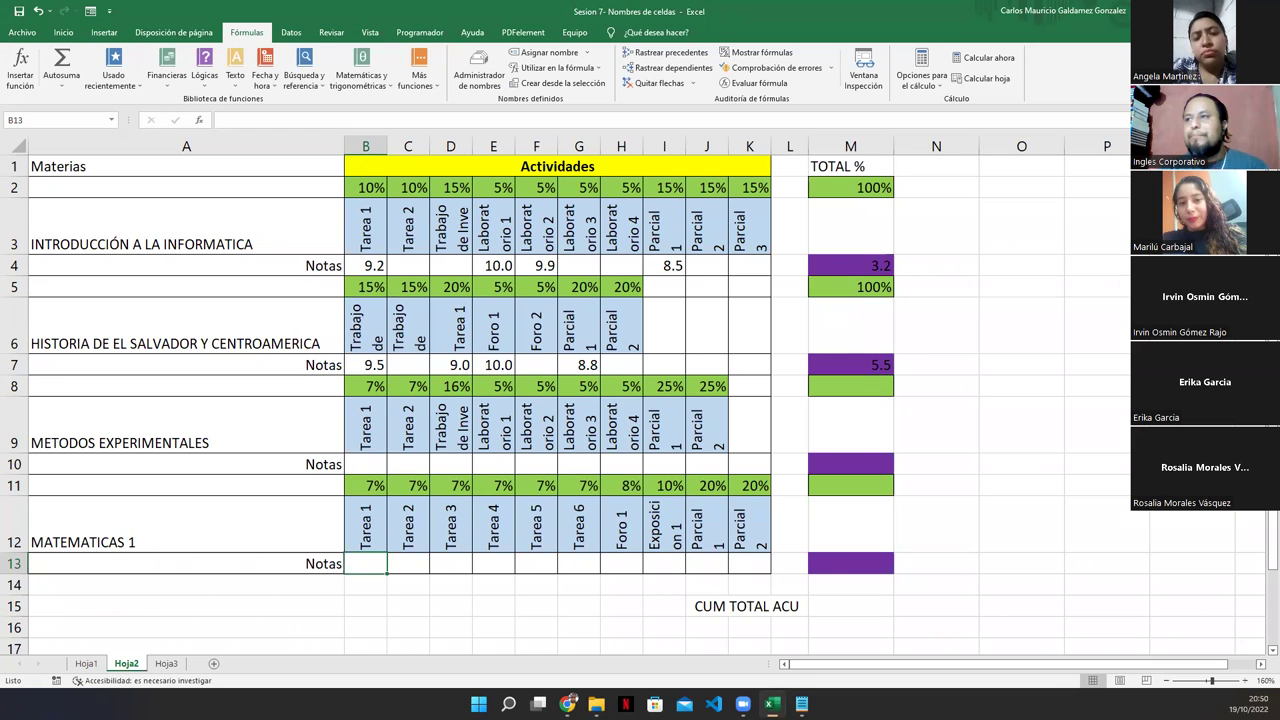
- Switch to the Canva presentation in Chrome, leave its full-screen view and open a new browser tab
double_click(471, 14)
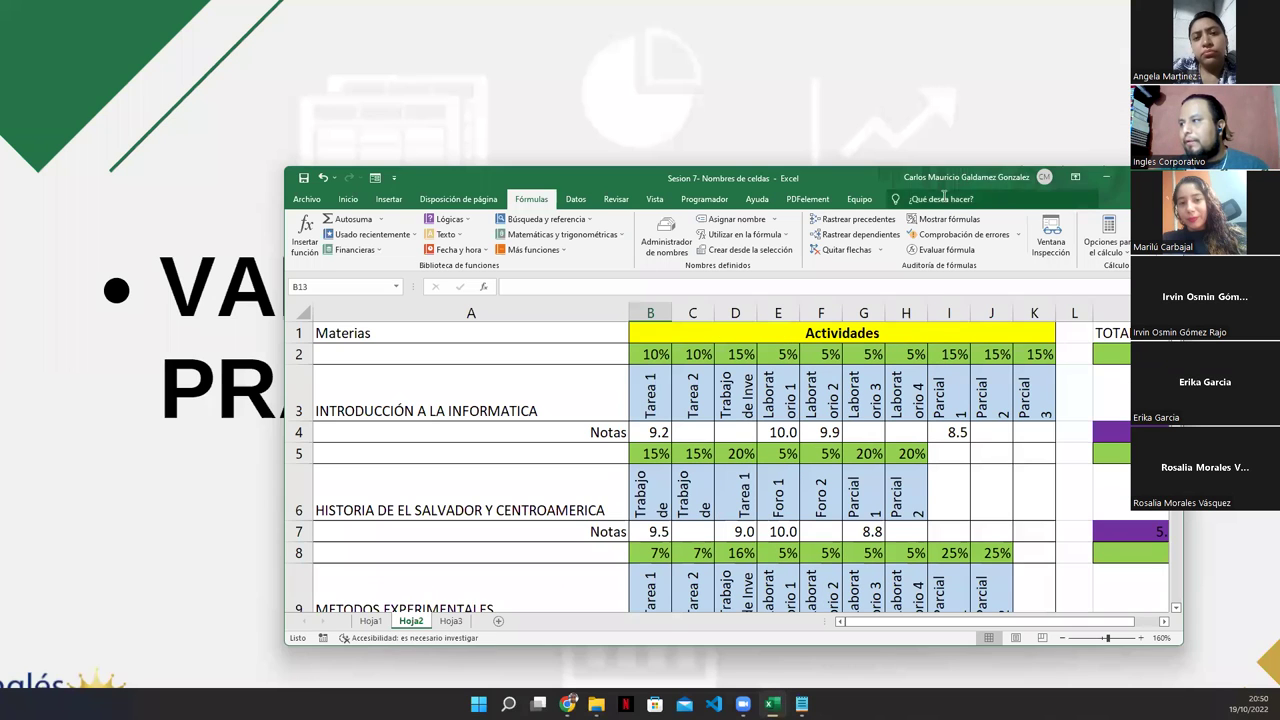
key(alt+Tab)
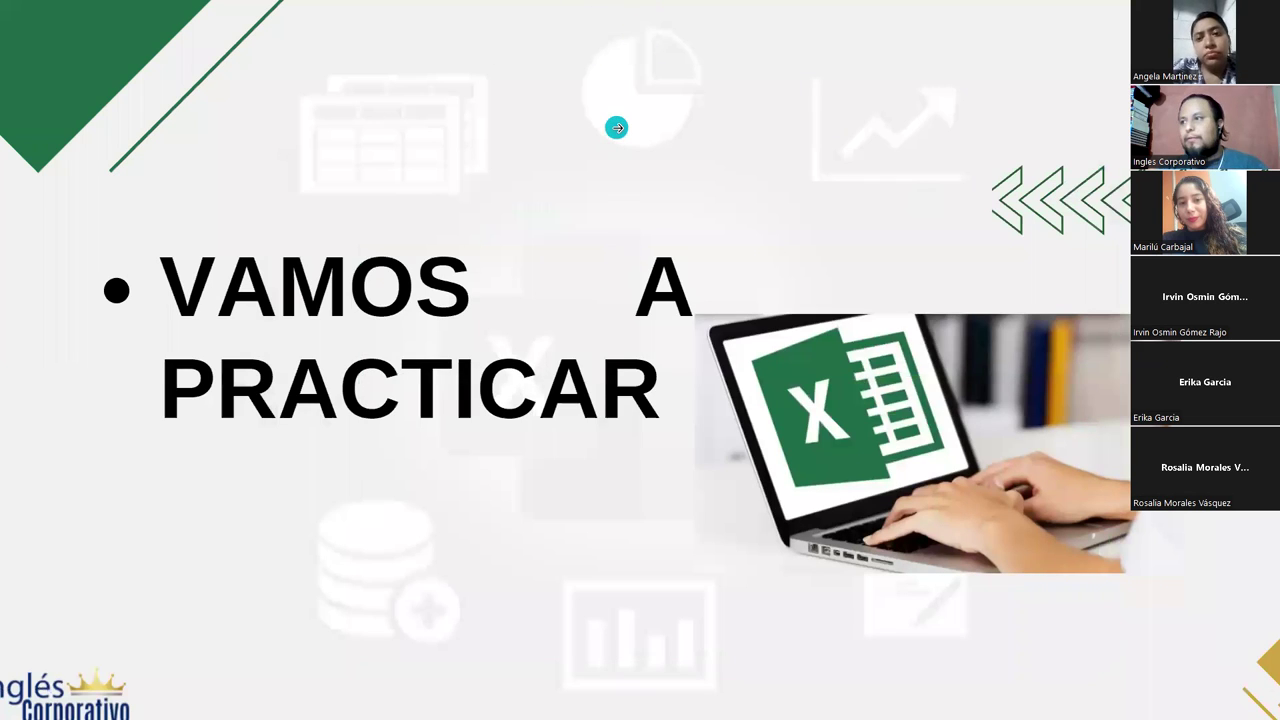
click(650, 40)
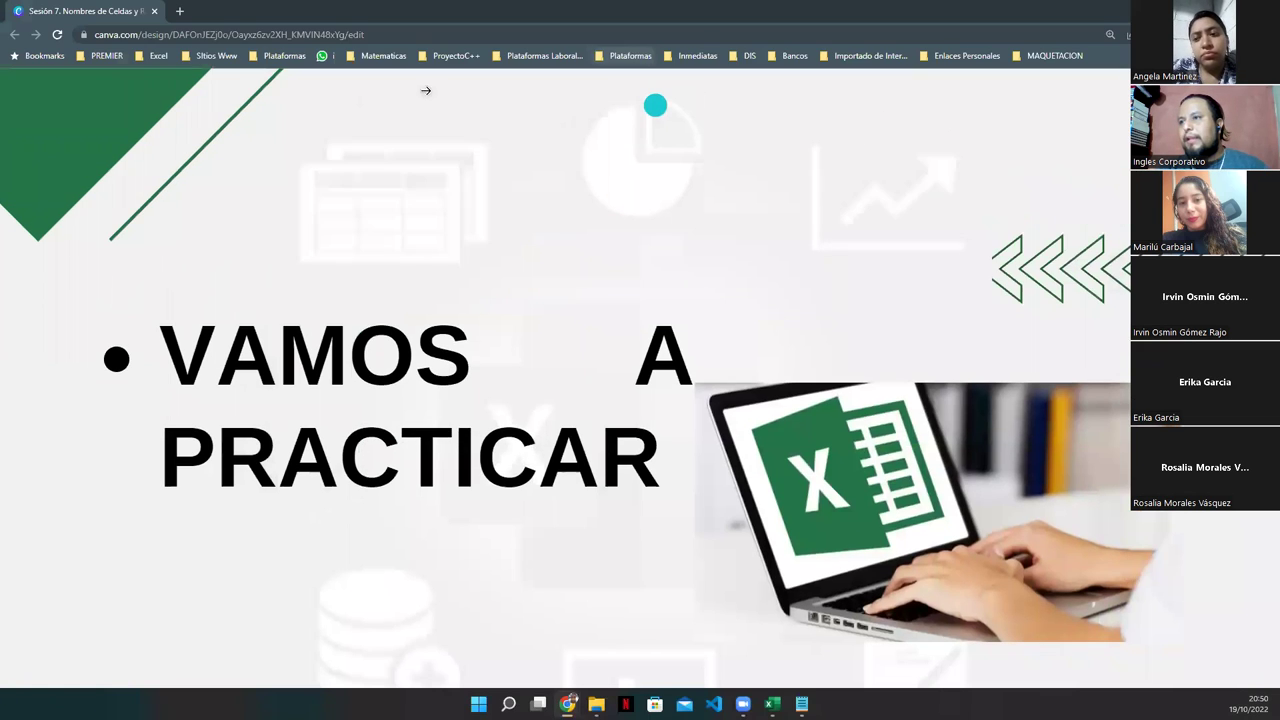
key(Escape)
key(ctrl+t)
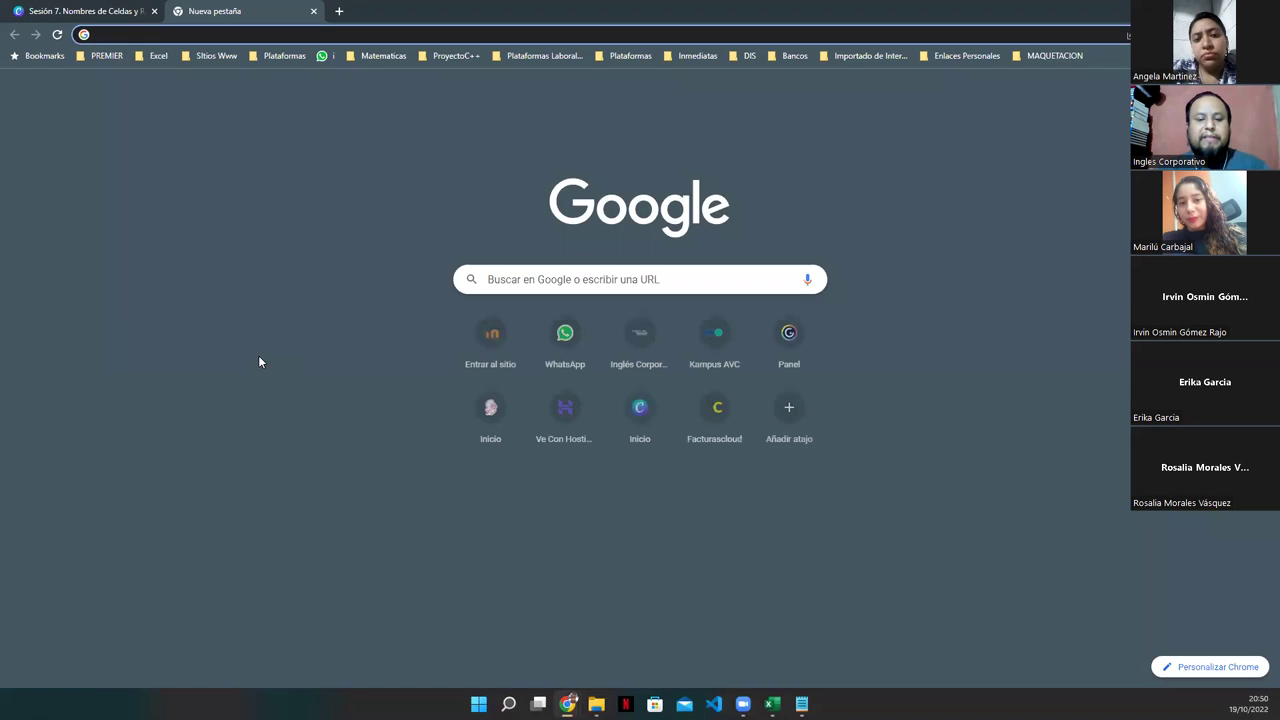
- Open the Inglés Corporativo learning platform at online.inglescorporativo.net
text(ingle)
key(Return)
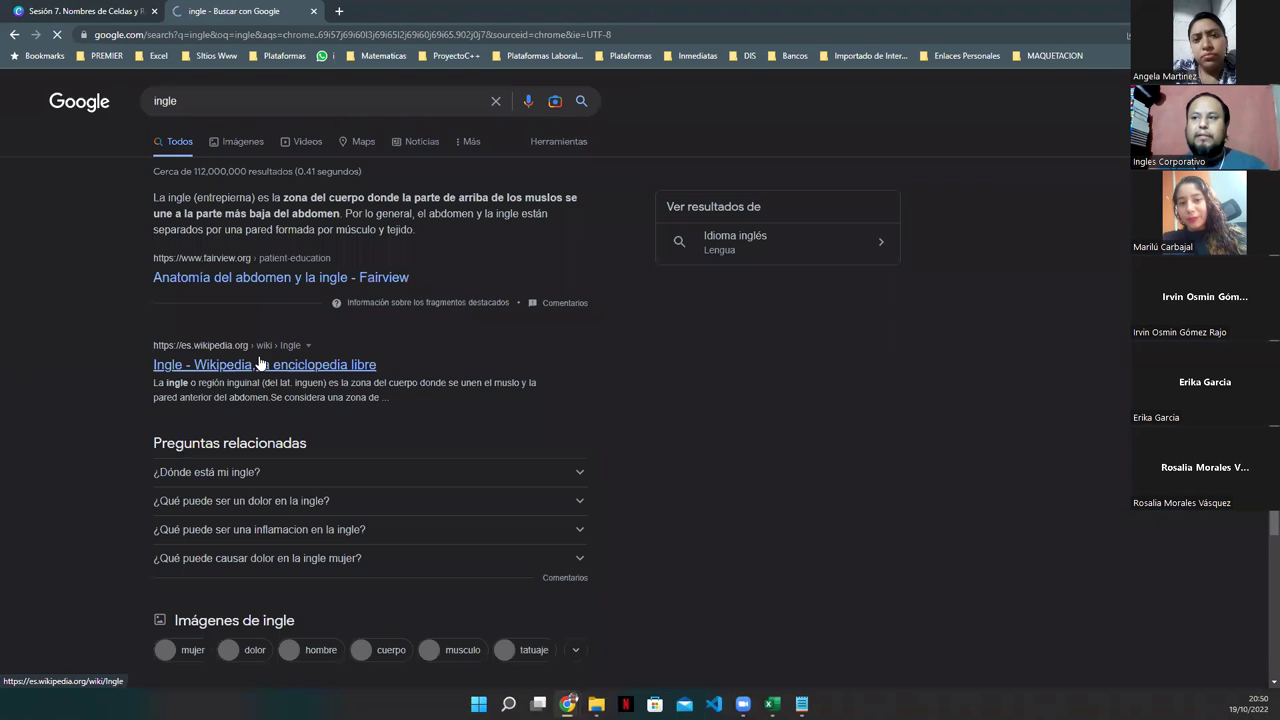
click(199, 36)
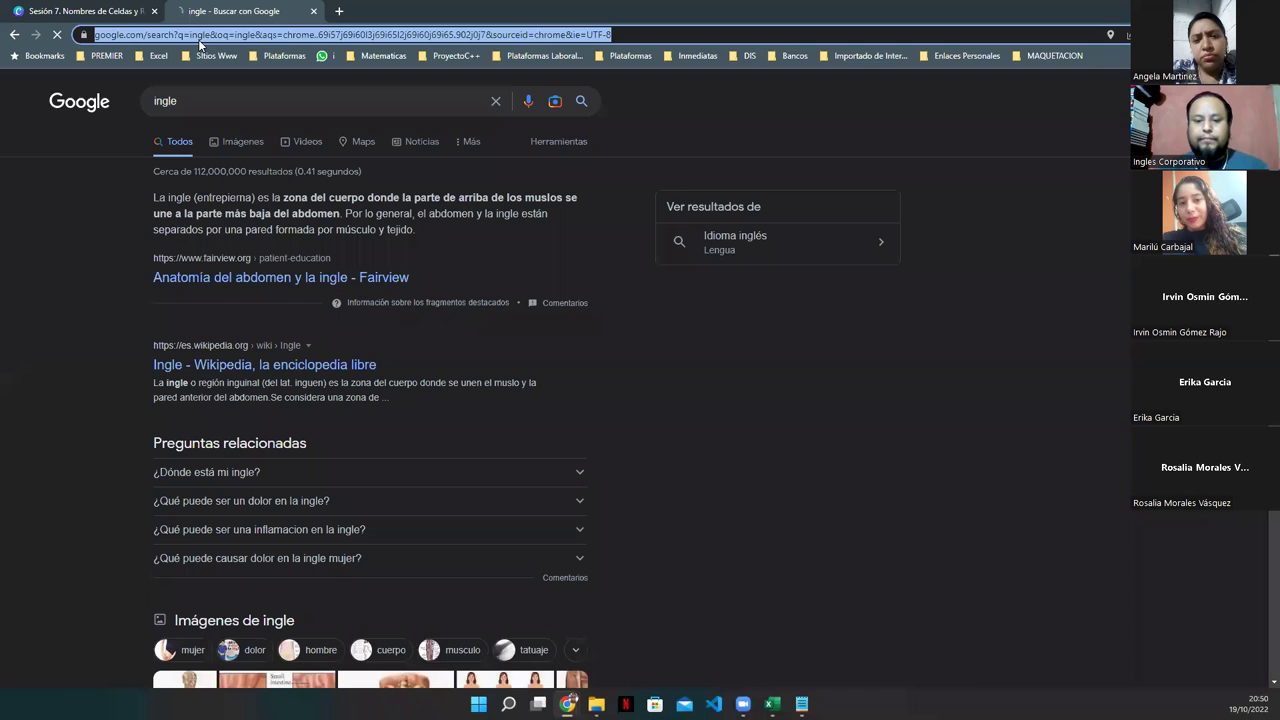
text(ingle)
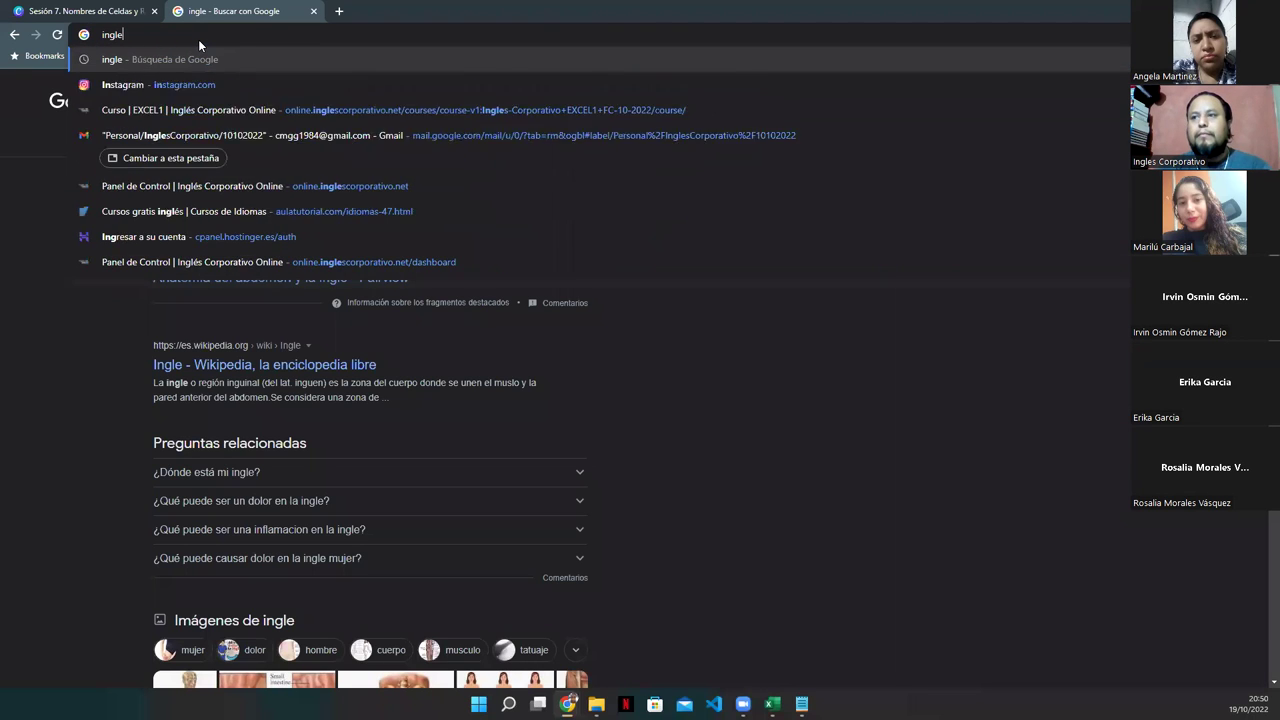
text(scor)
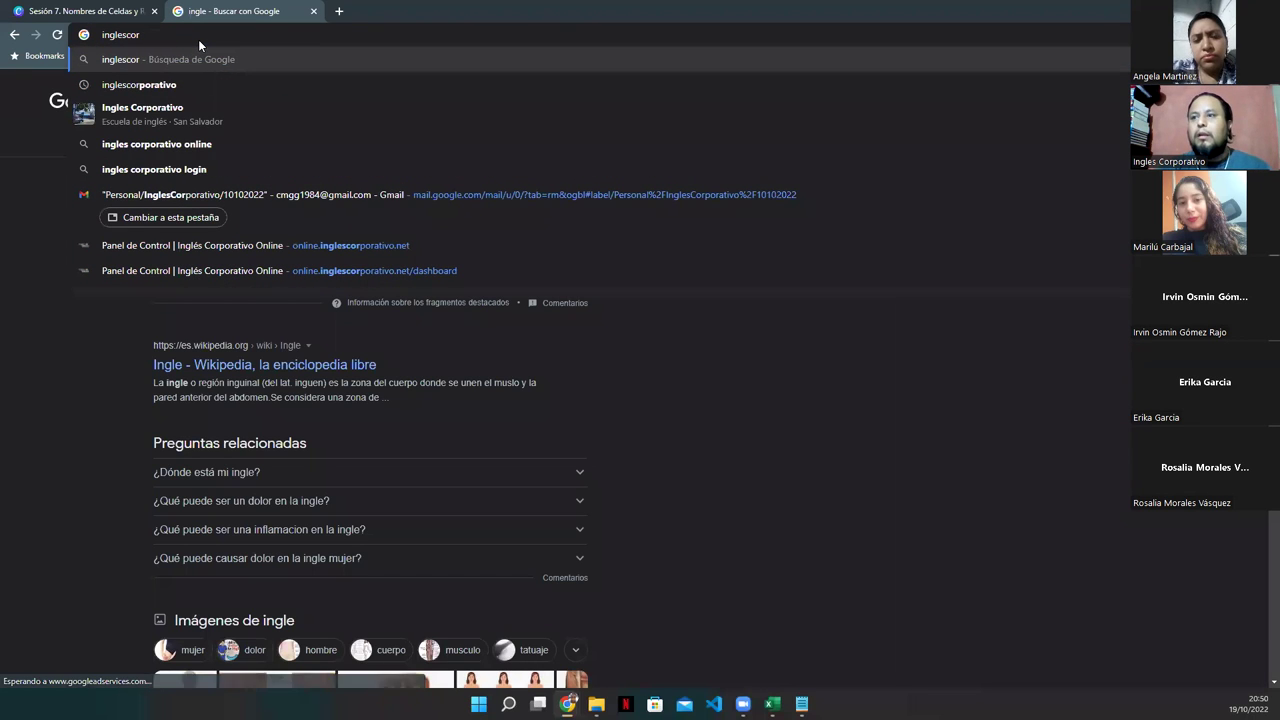
key(Down)
key(Down)
key(Down)
key(Down)
key(Down)
key(Down)
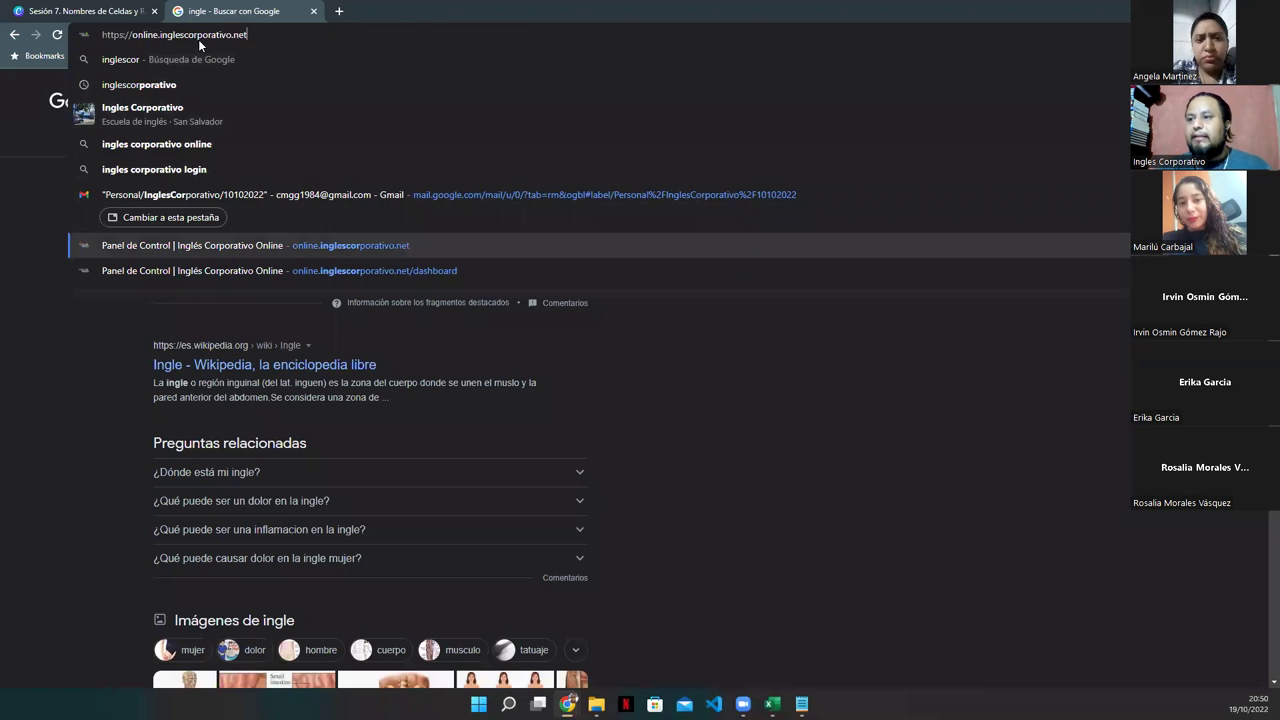
key(Return)
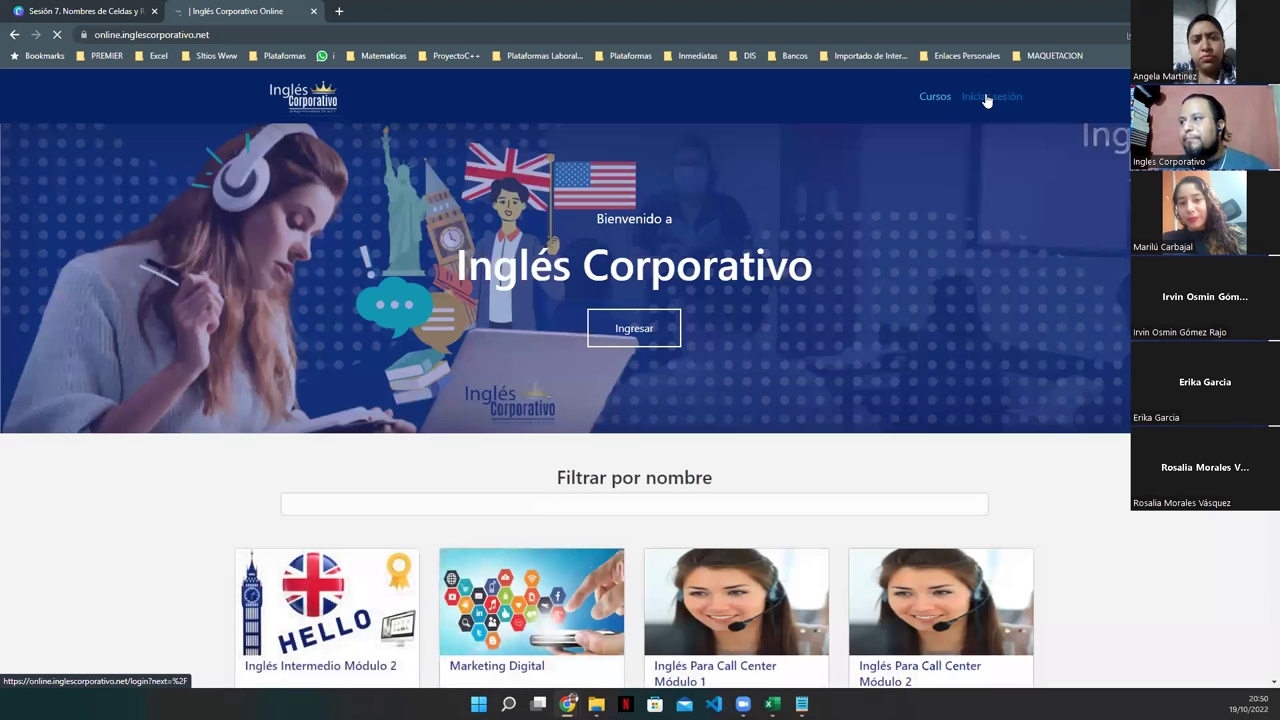
- Sign in to the platform with the saved account credentials and open the active Excel básico course, started 6 Oct 2022
click(986, 100)
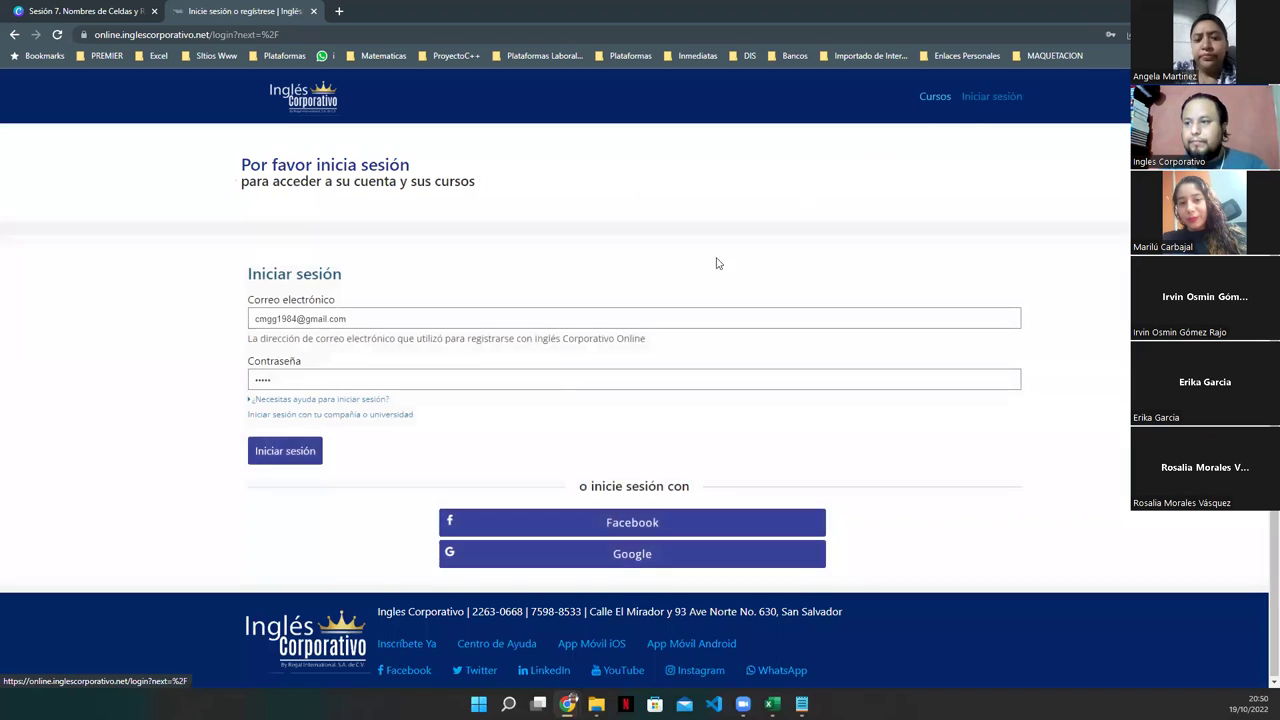
click(309, 456)
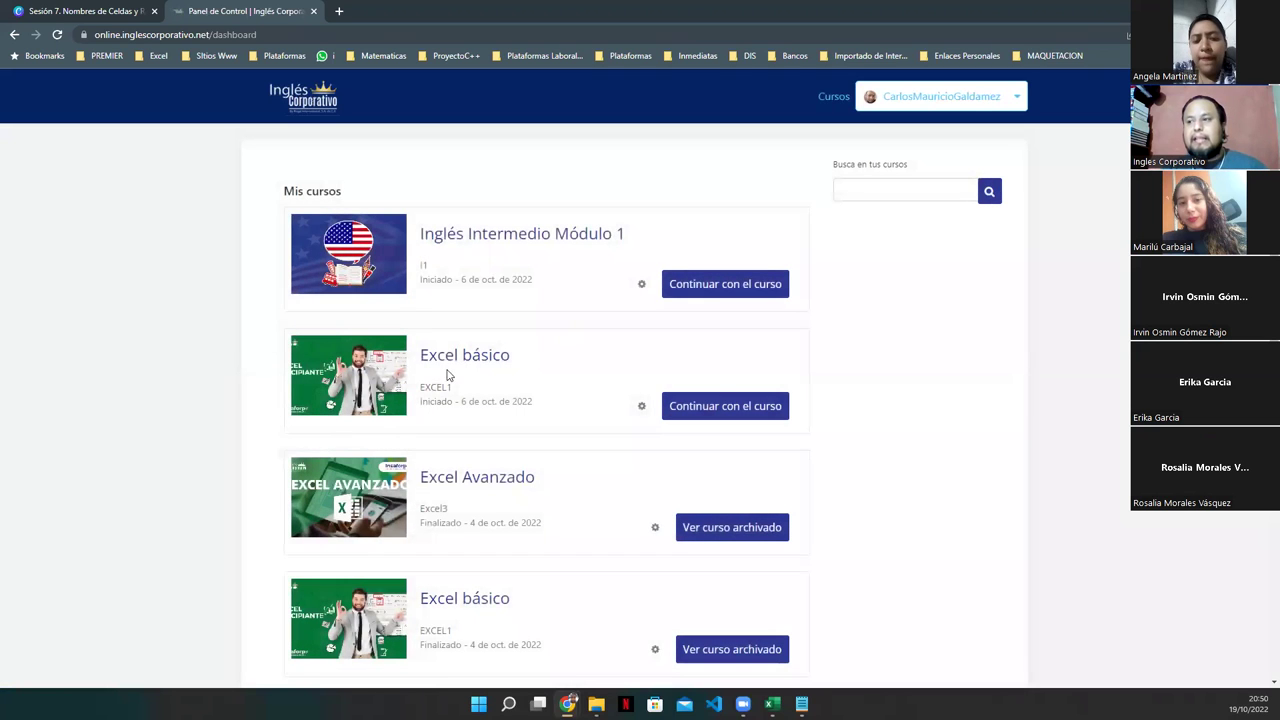
click(457, 366)
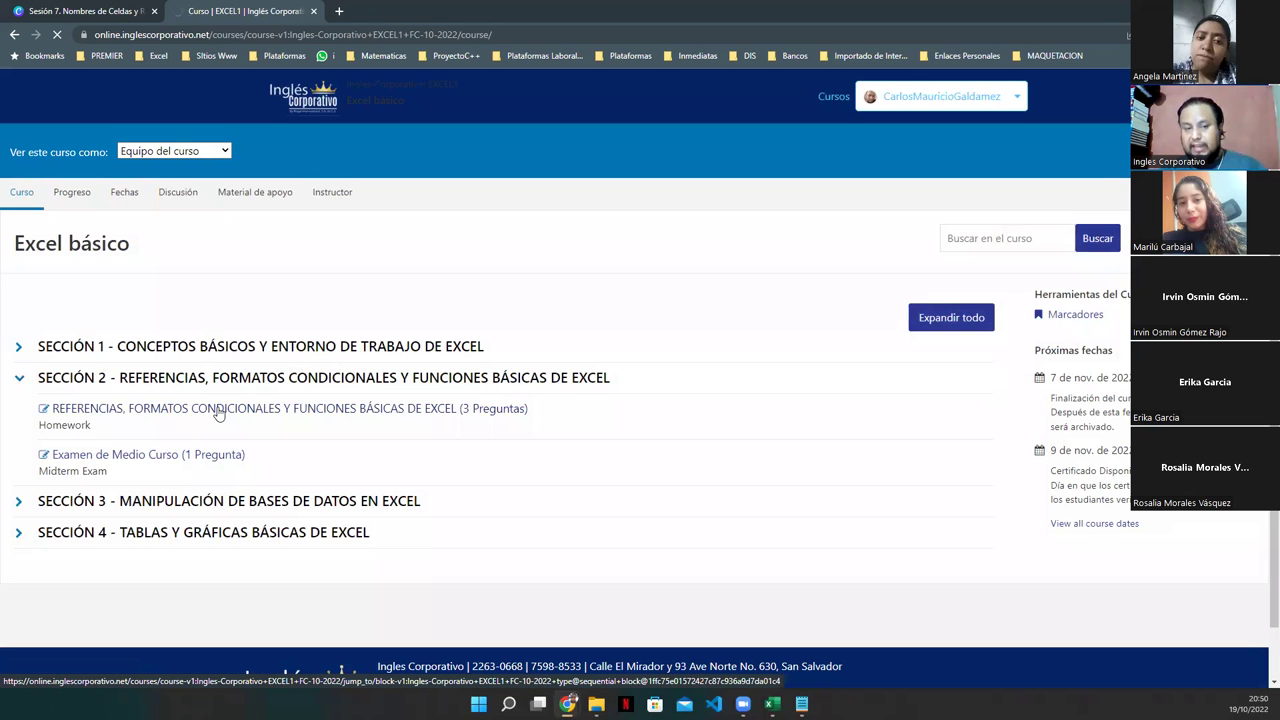
- Open the Section 2 lesson on references, conditional formats and basic functions, and review the 2.1 objective page on relative and absolute references
click(218, 414)
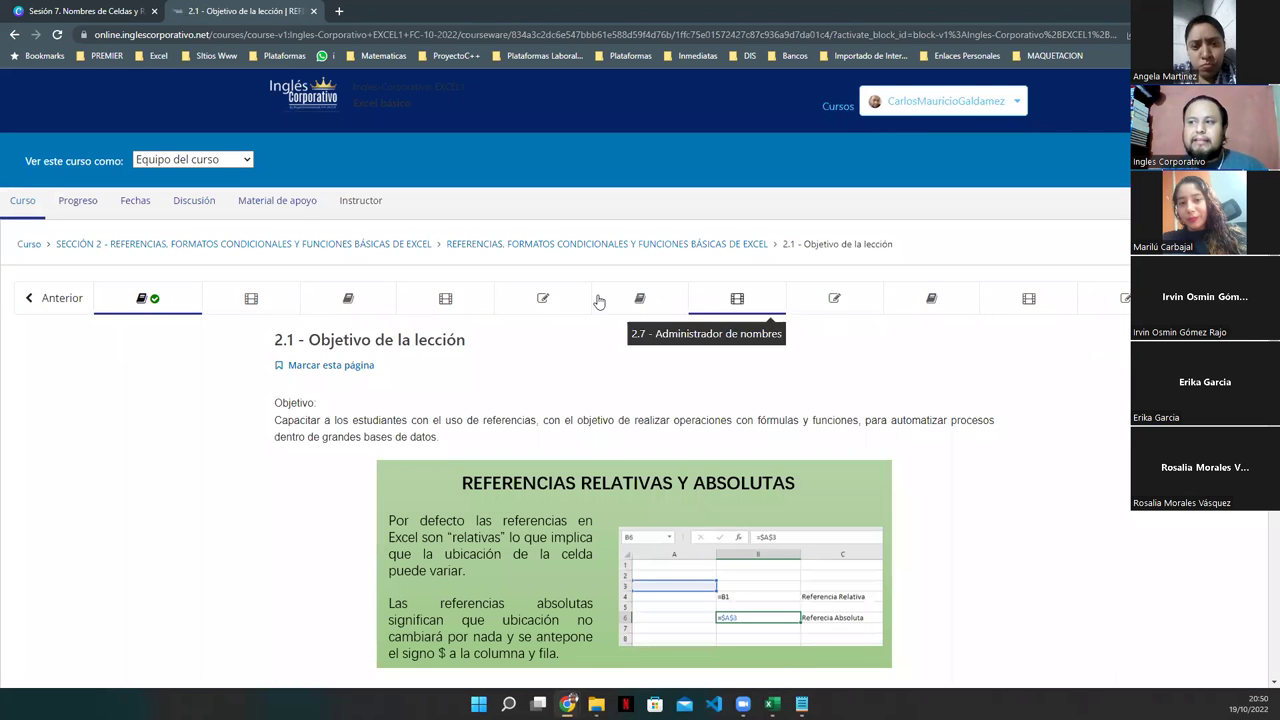
click(137, 303)
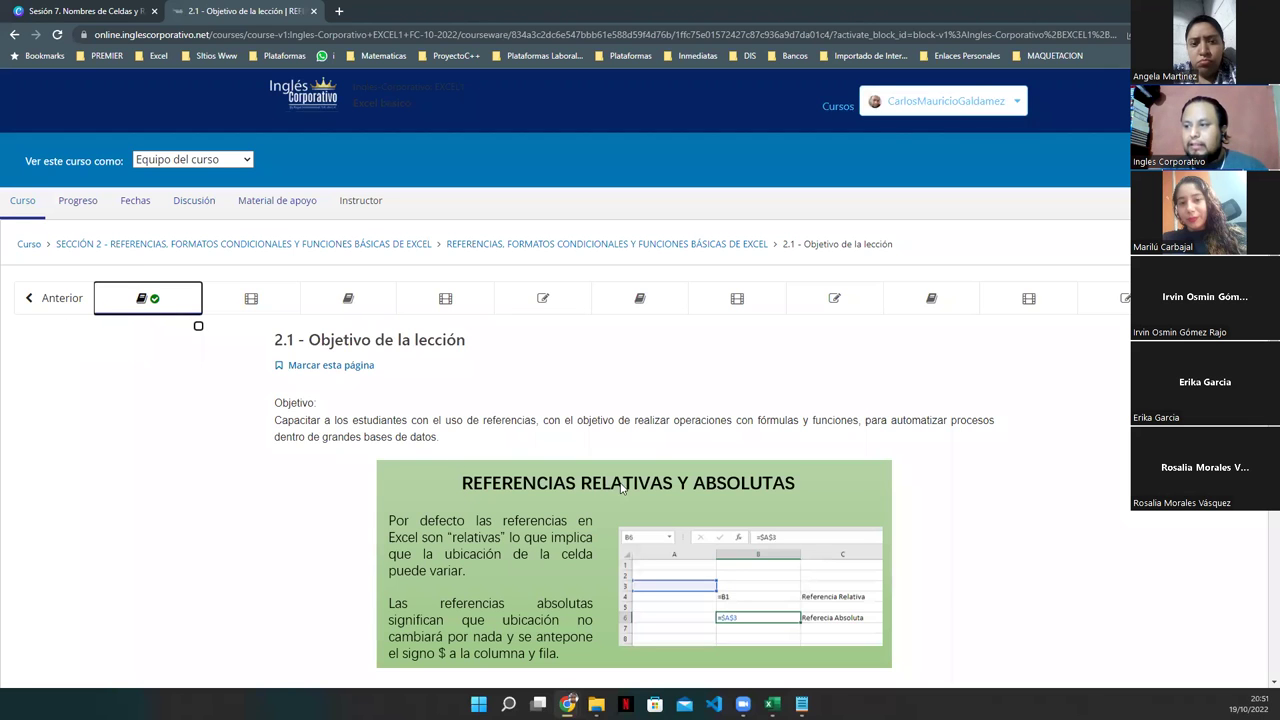
scroll(685, 487, down, 2)
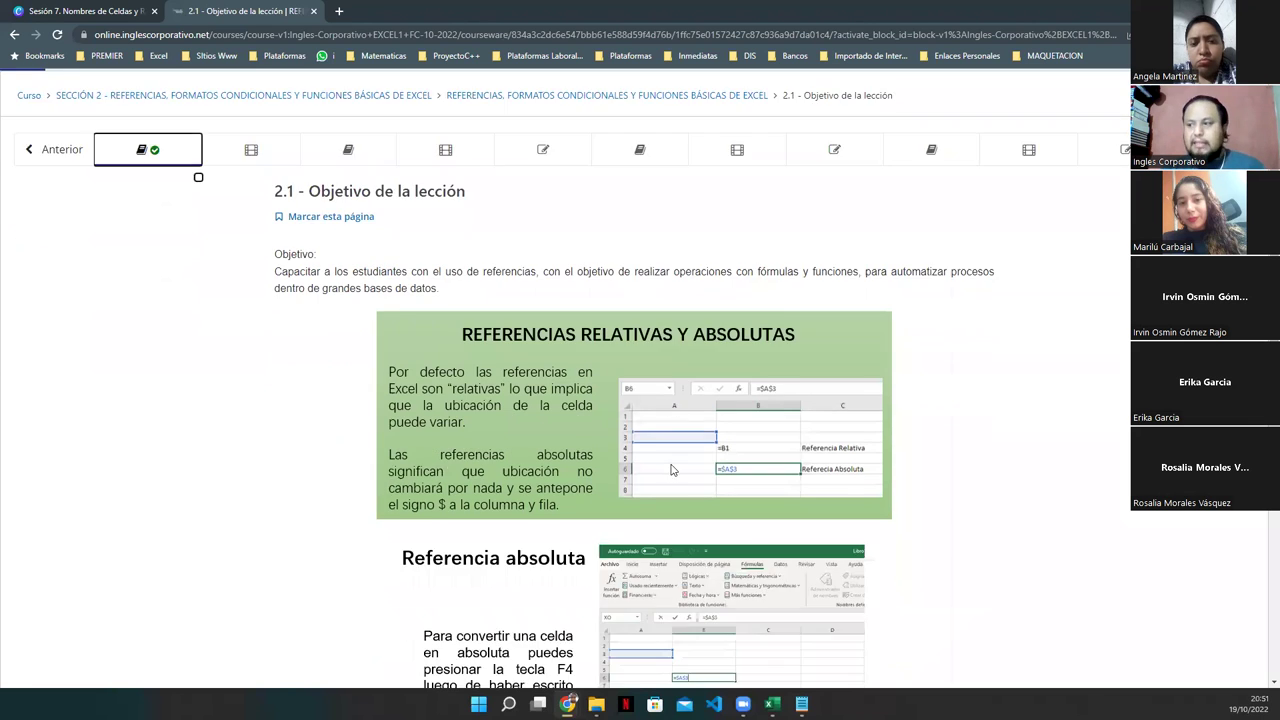
scroll(672, 469, down, 6)
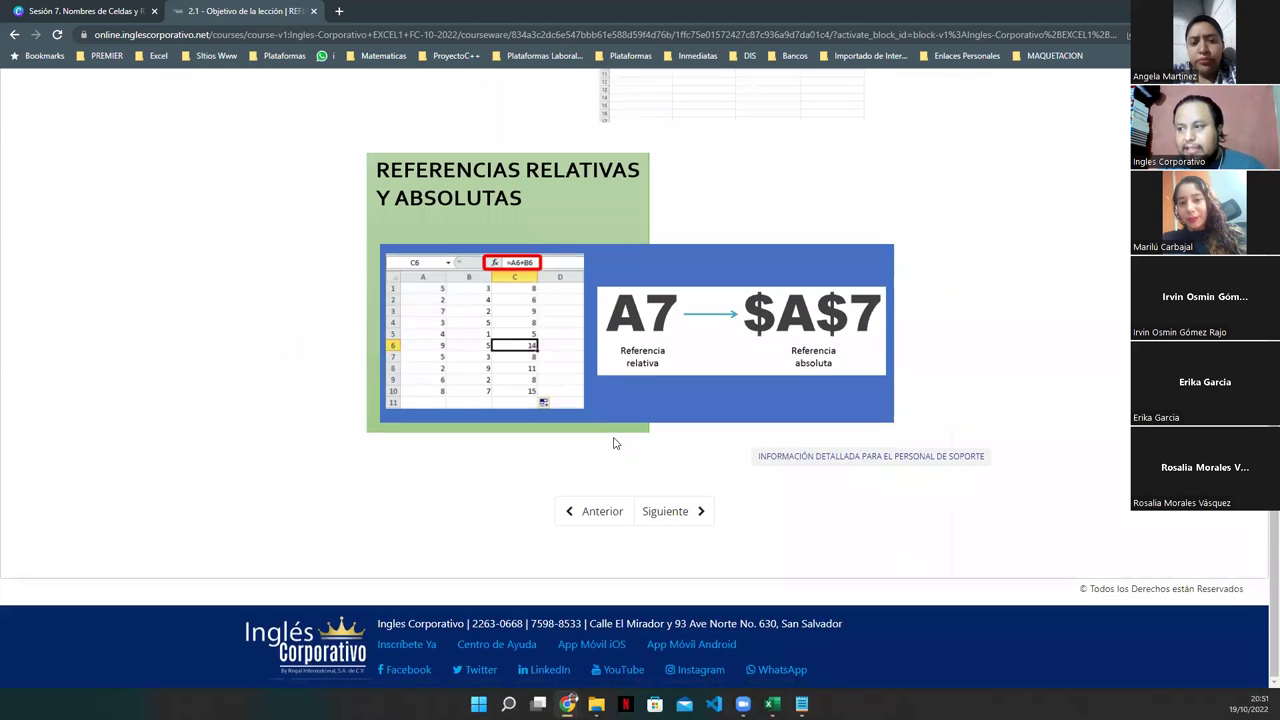
scroll(600, 432, up, 8)
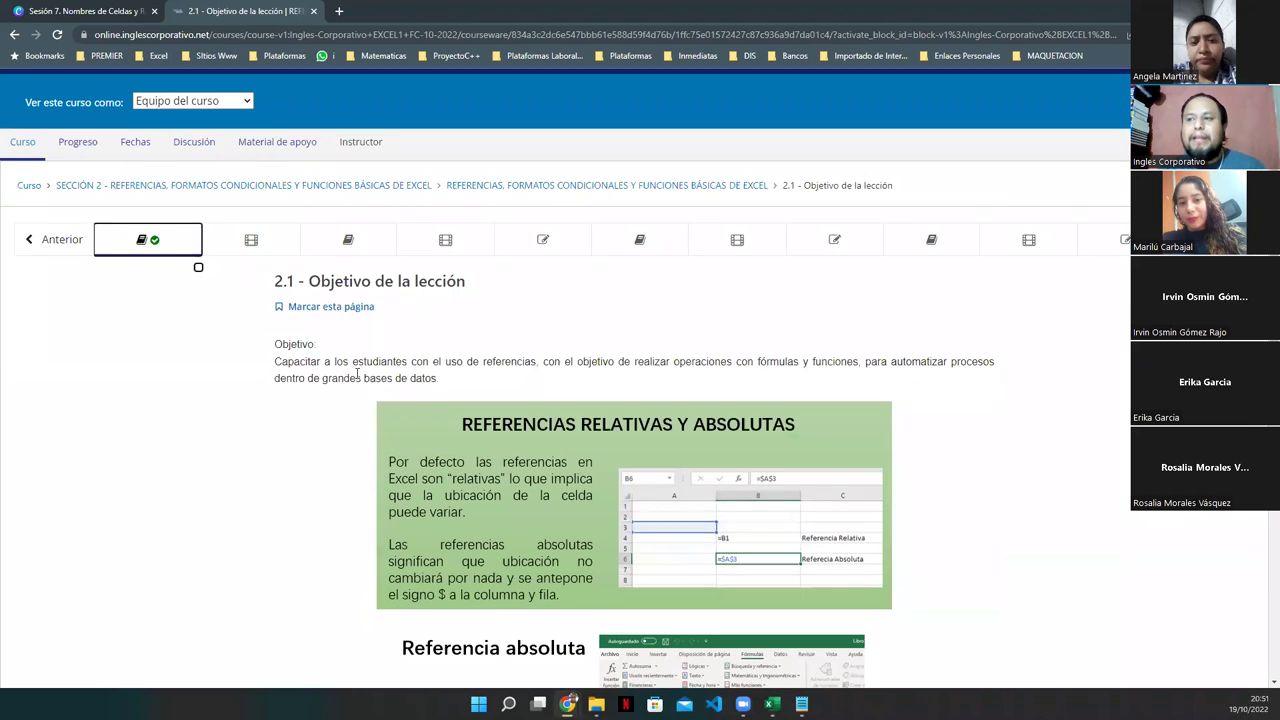
- Open unit 2.2 - Uso de referencias en Excel and review its video and the Section 2 activity template link
click(252, 252)
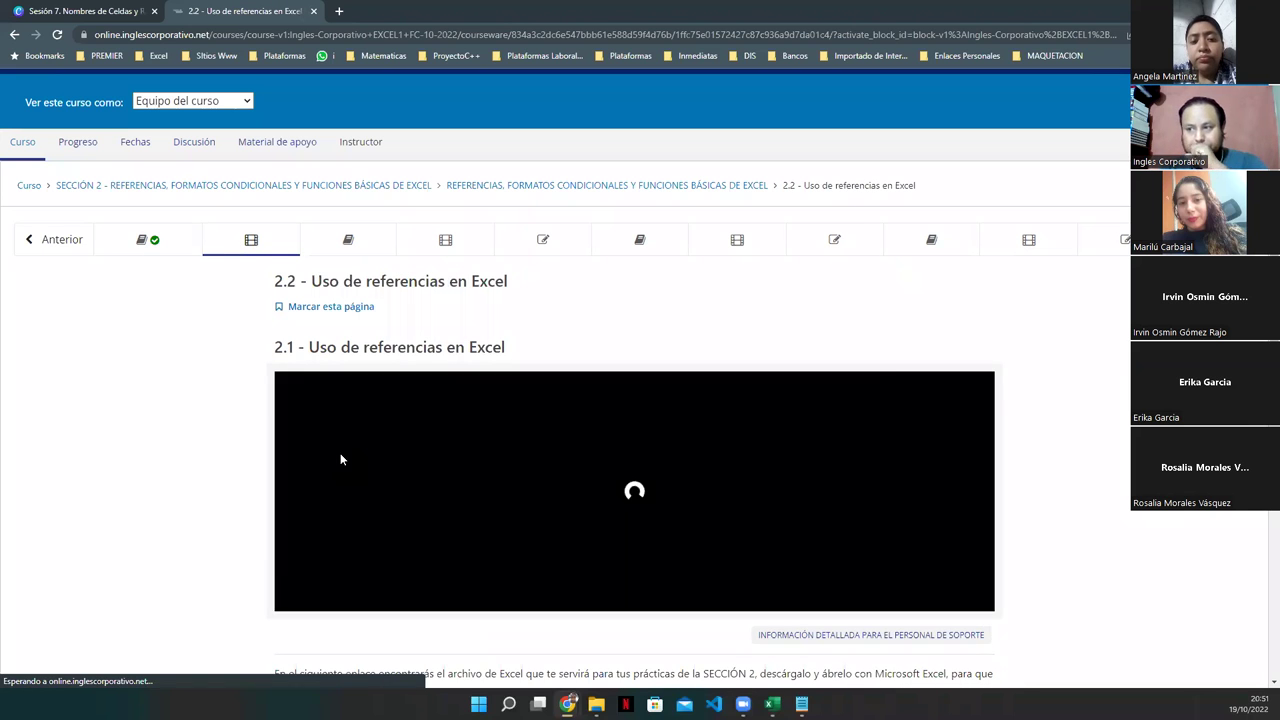
scroll(661, 450, down, 6)
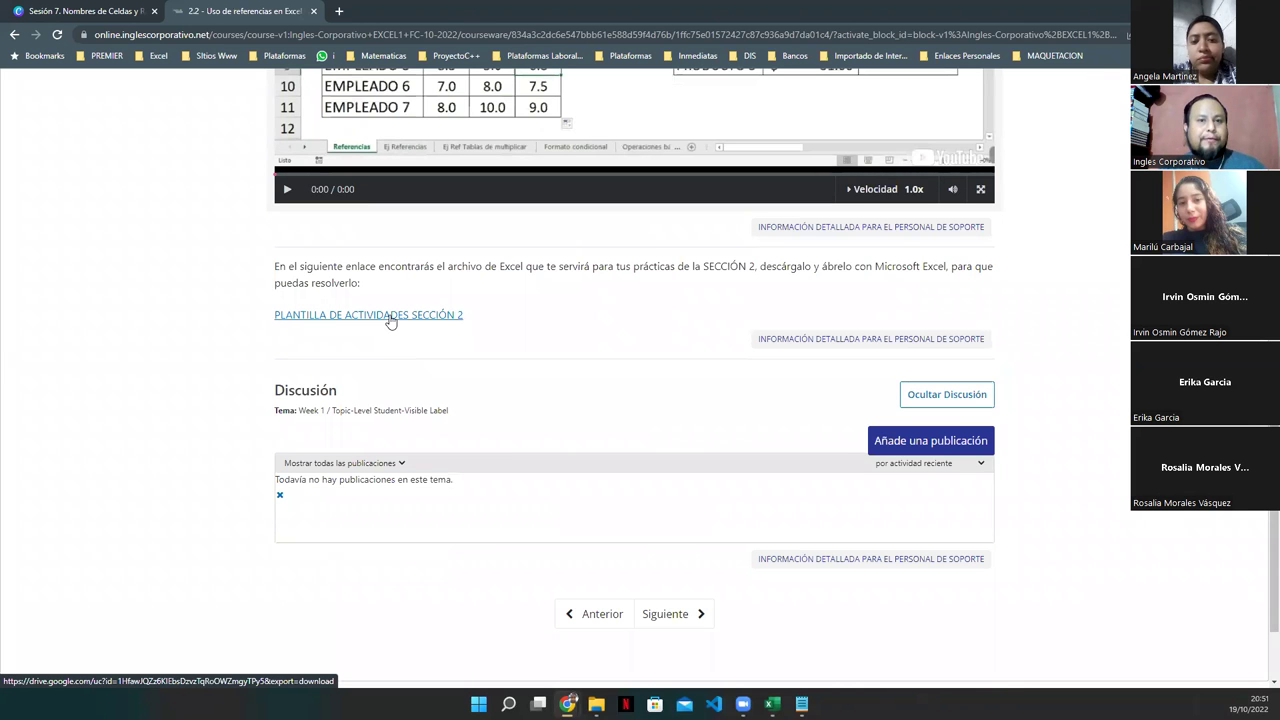
scroll(500, 440, up, 4)
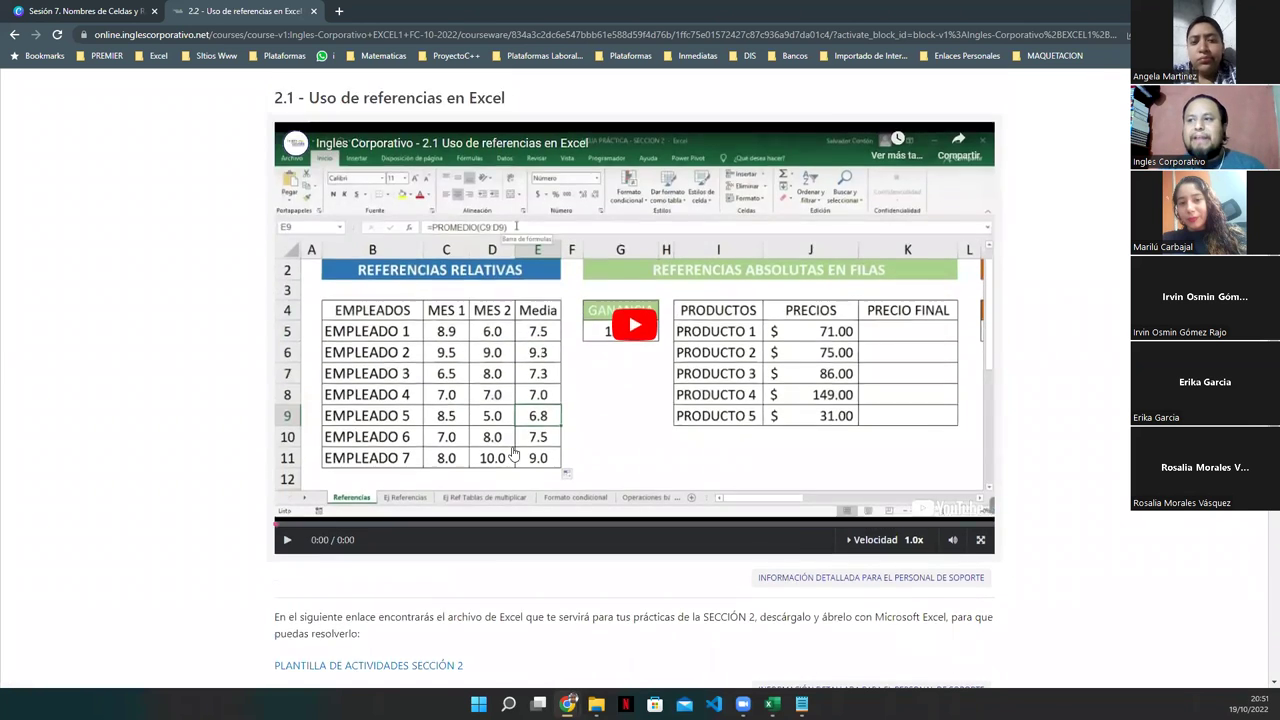
scroll(513, 453, up, 3)
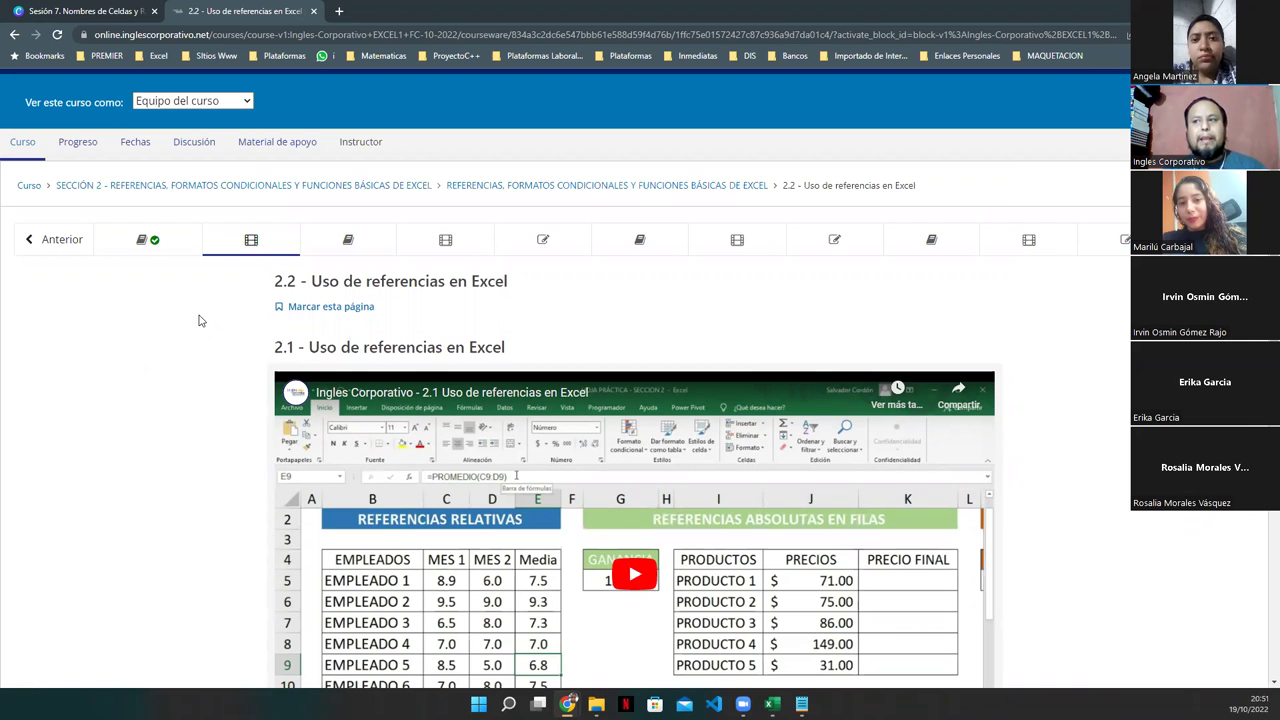
- Review the conditional formatting objective in unit 2.3 and open unit 2.4 - Formatos condicionales
click(328, 246)
scroll(330, 430, down, 2)
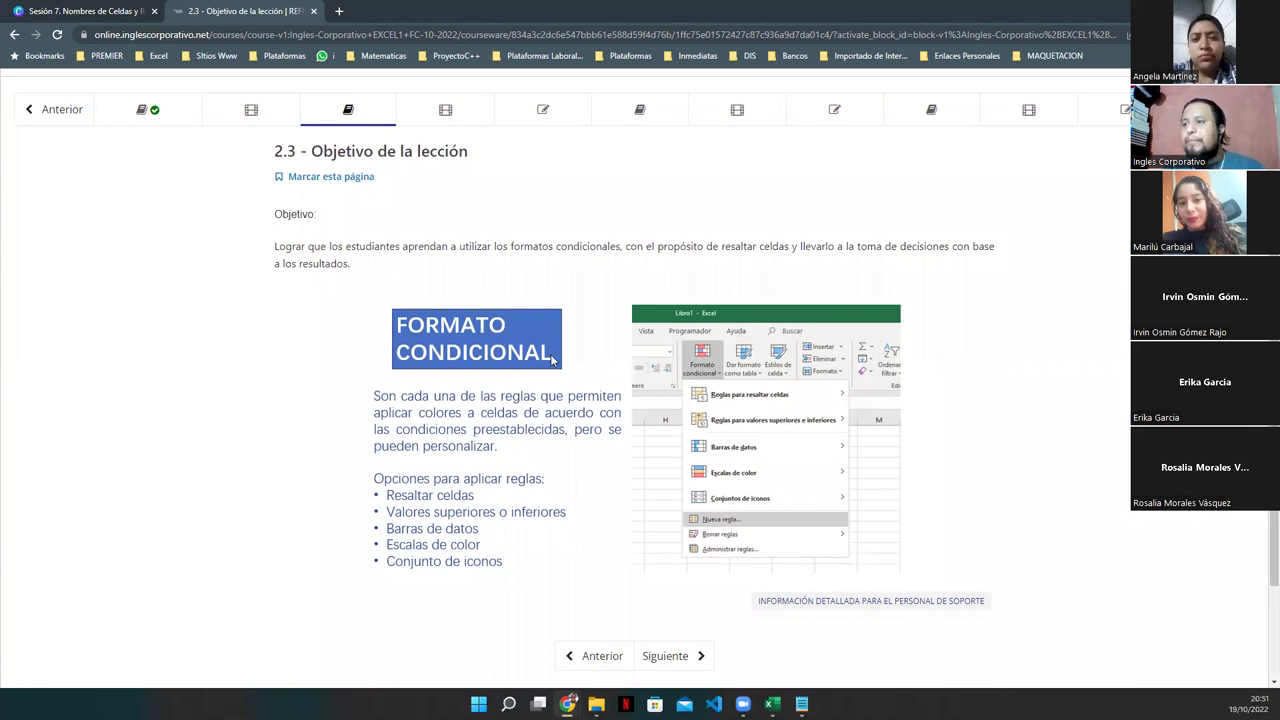
click(447, 114)
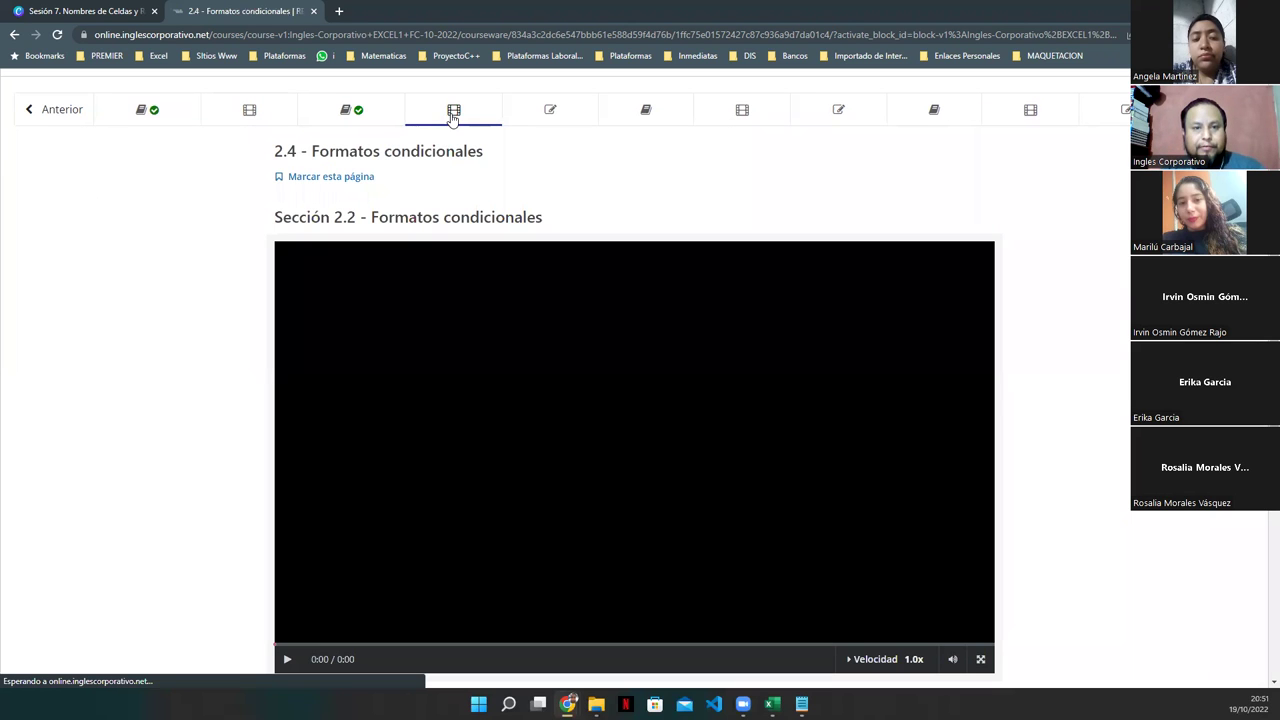
- Review the conditional formatting video and download link in unit 2.4, and open the 2.5 Laboratorio quiz
scroll(549, 361, down, 1)
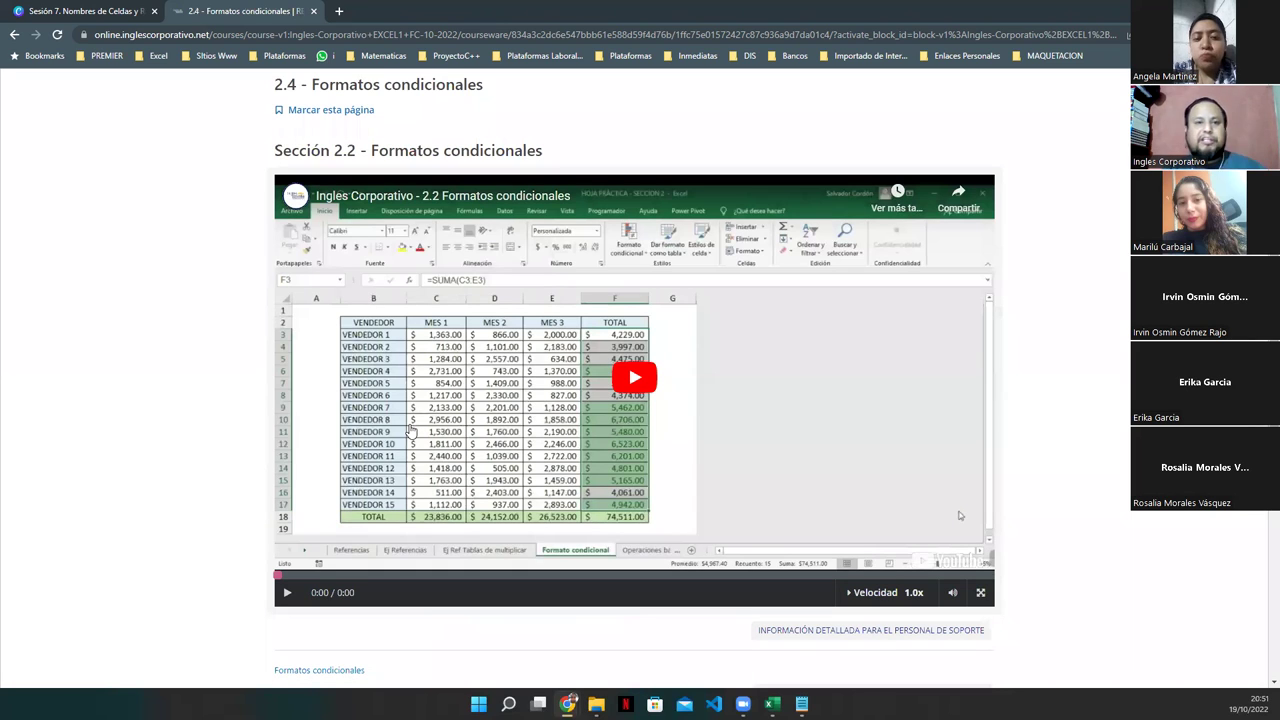
scroll(410, 432, down, 2)
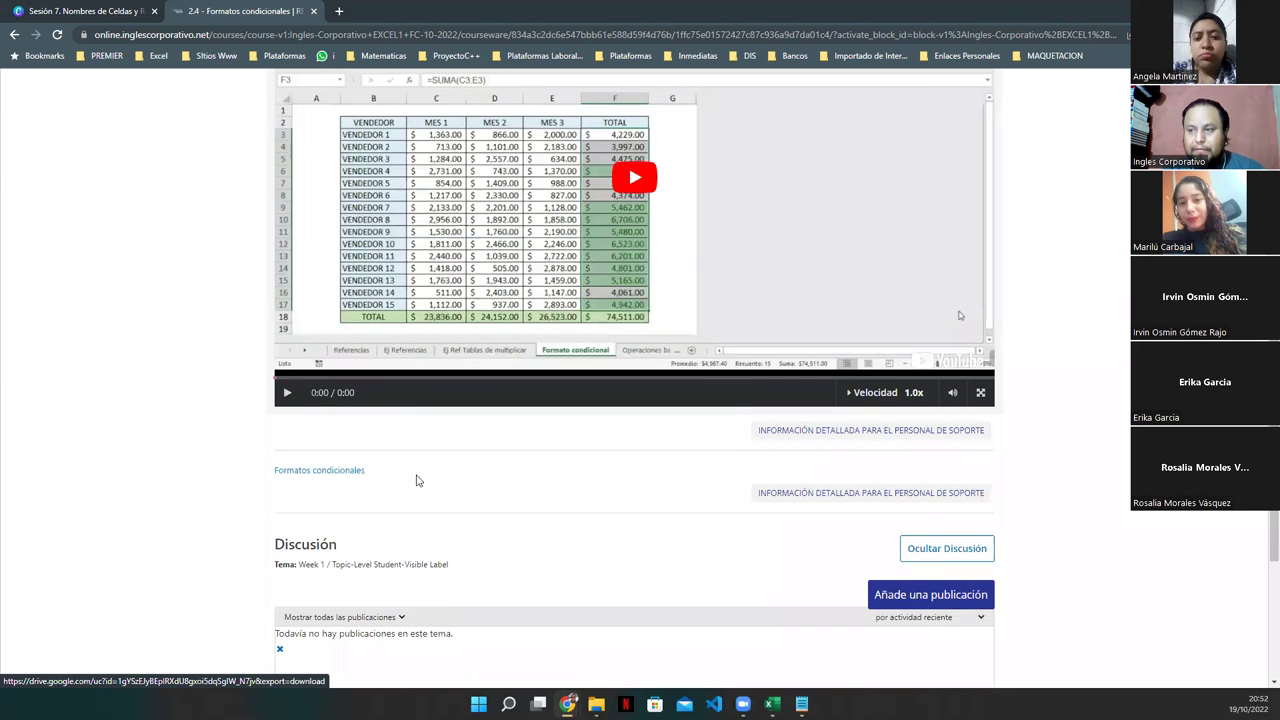
scroll(487, 482, up, 3)
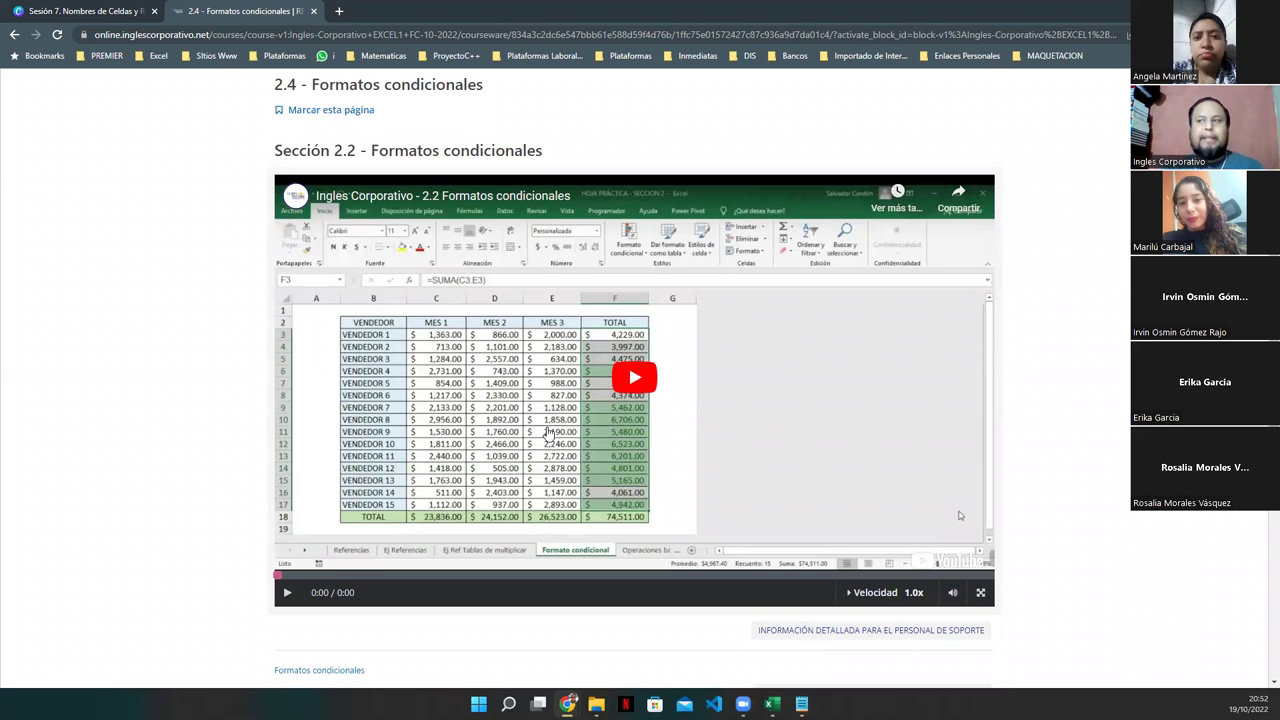
scroll(548, 436, up, 2)
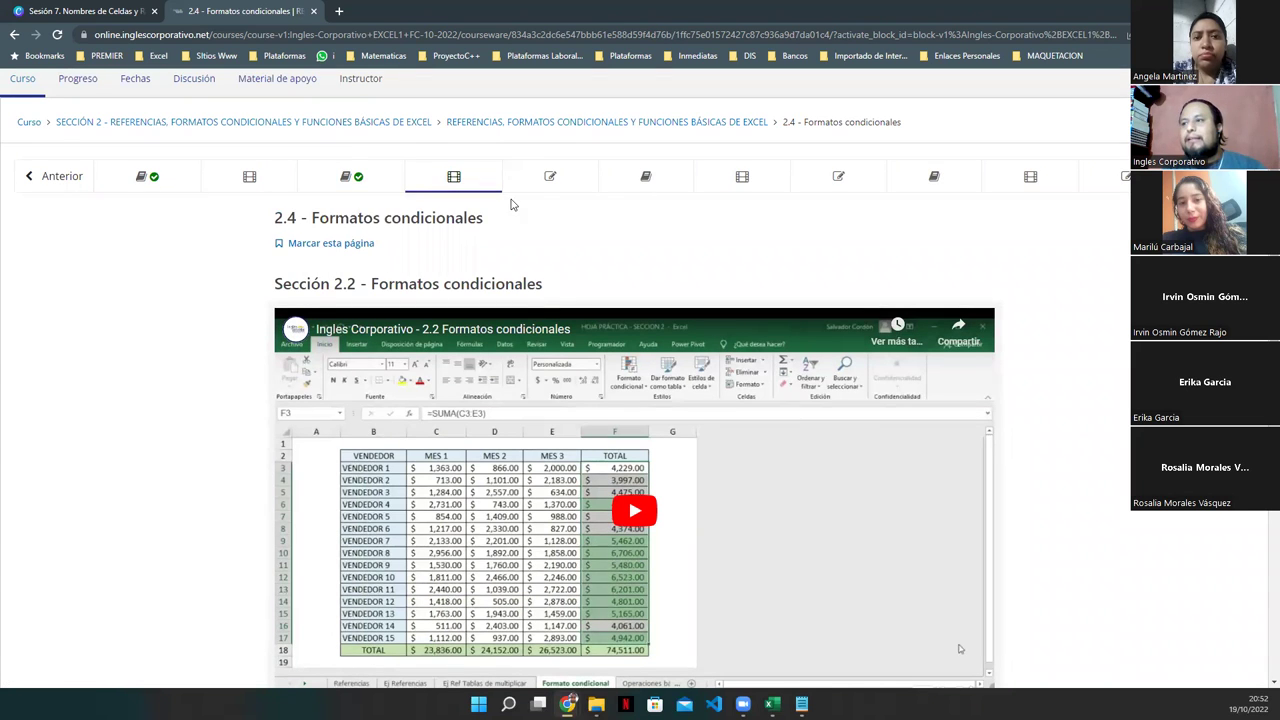
click(549, 178)
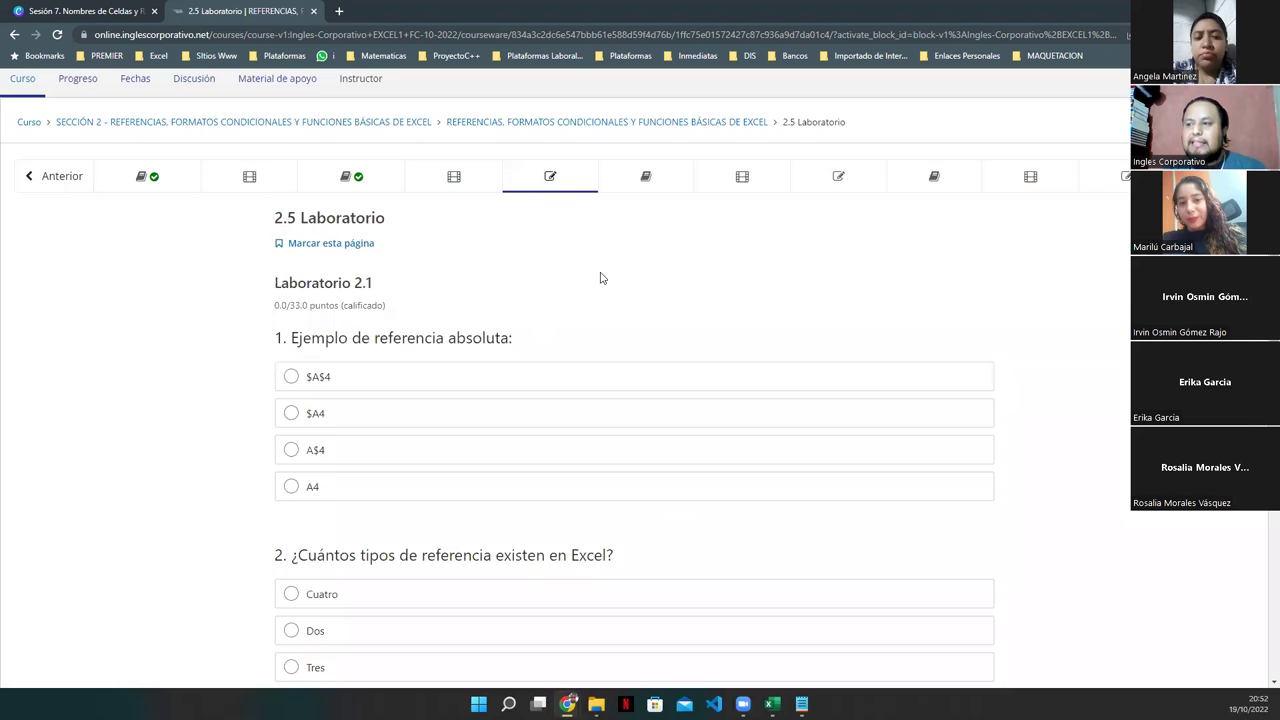
scroll(480, 290, up, 2)
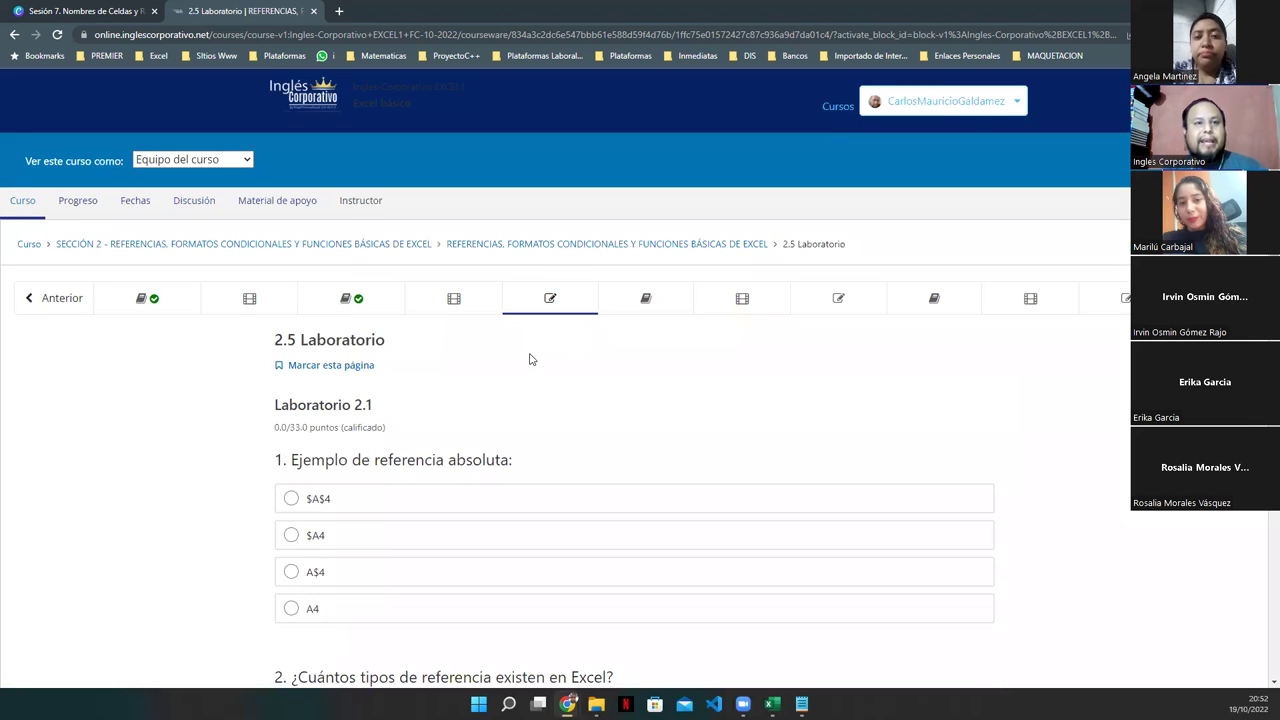
- Open unit 2.6 - Objetivo de la lección and read through its material on cell names, range operations and constants
click(644, 300)
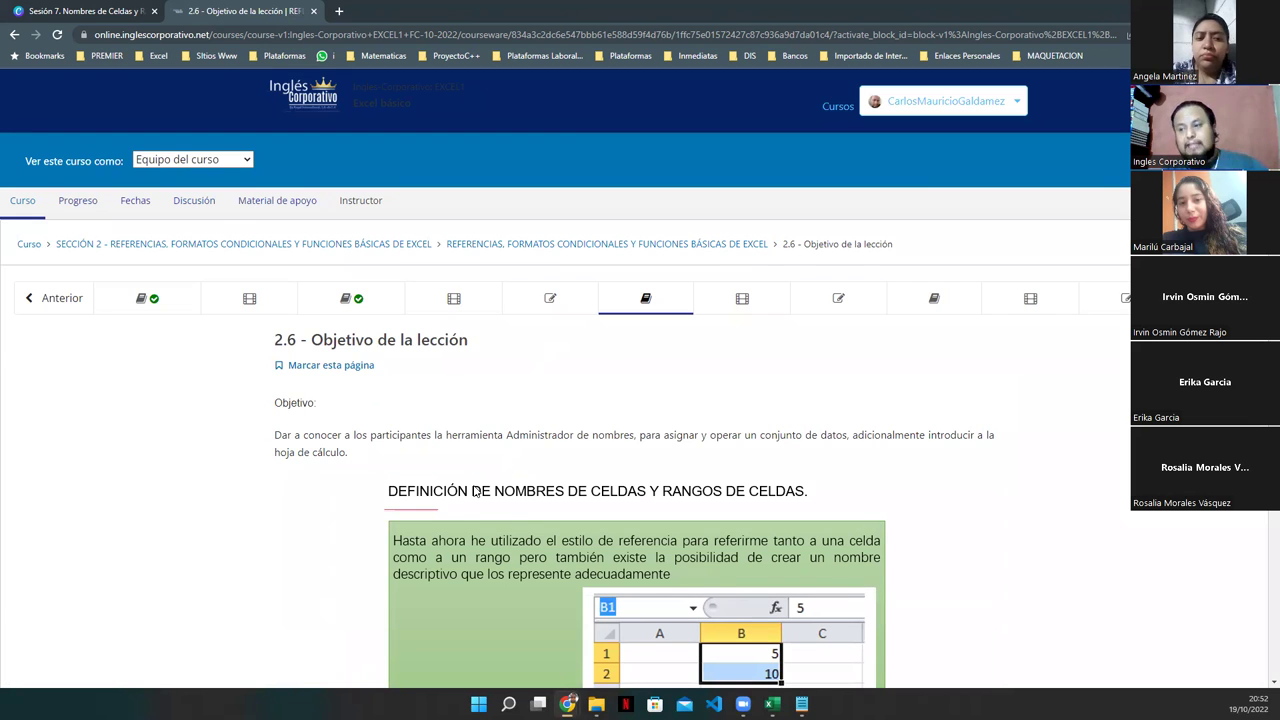
scroll(474, 491, down, 1)
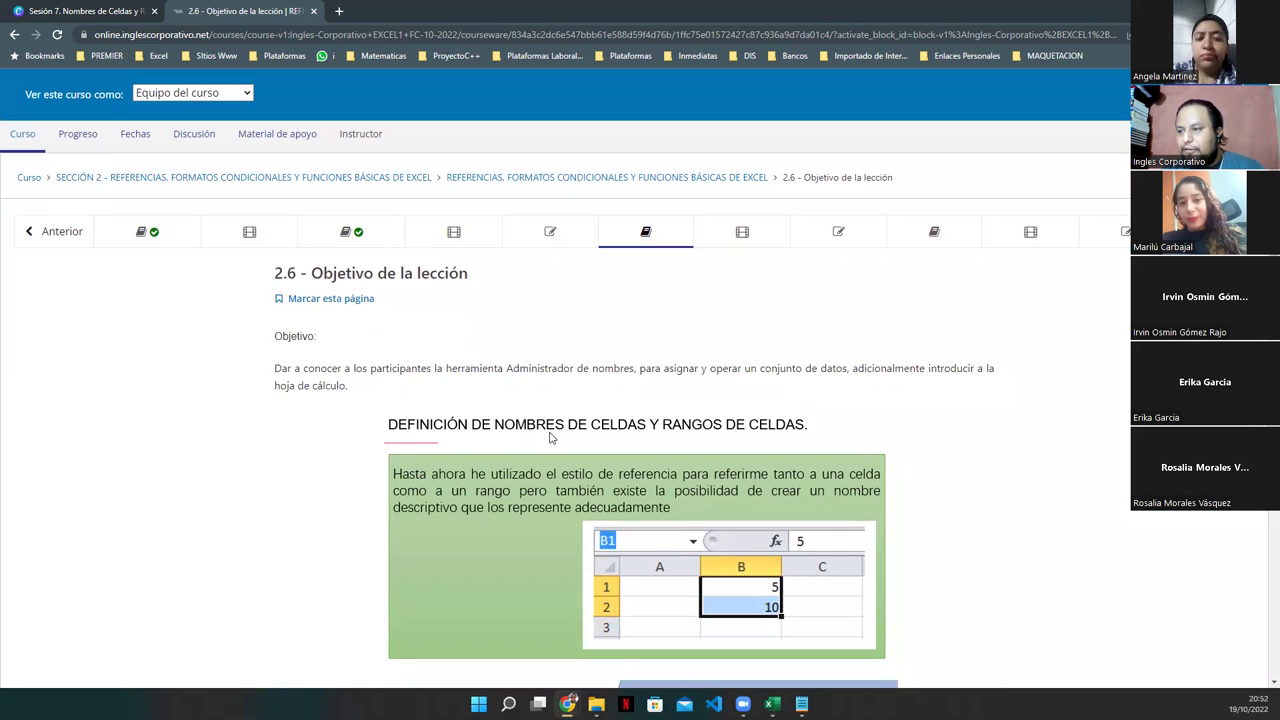
scroll(697, 441, down, 2)
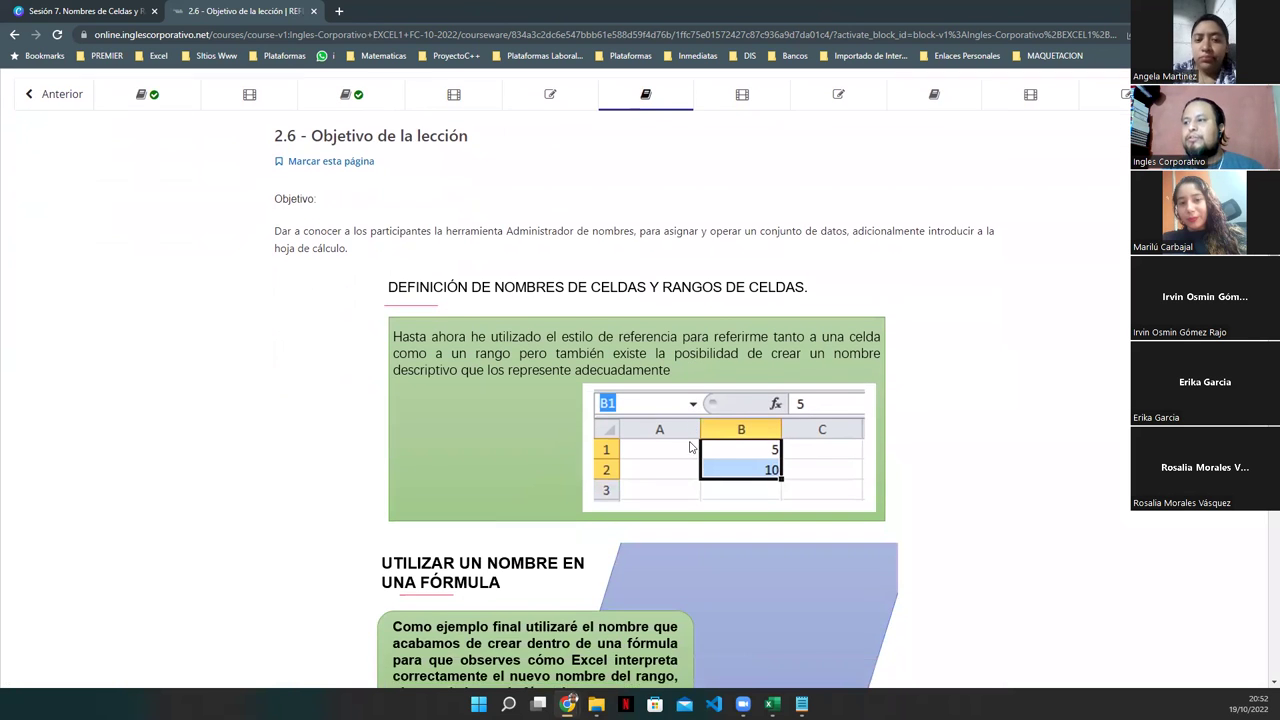
scroll(689, 446, down, 9)
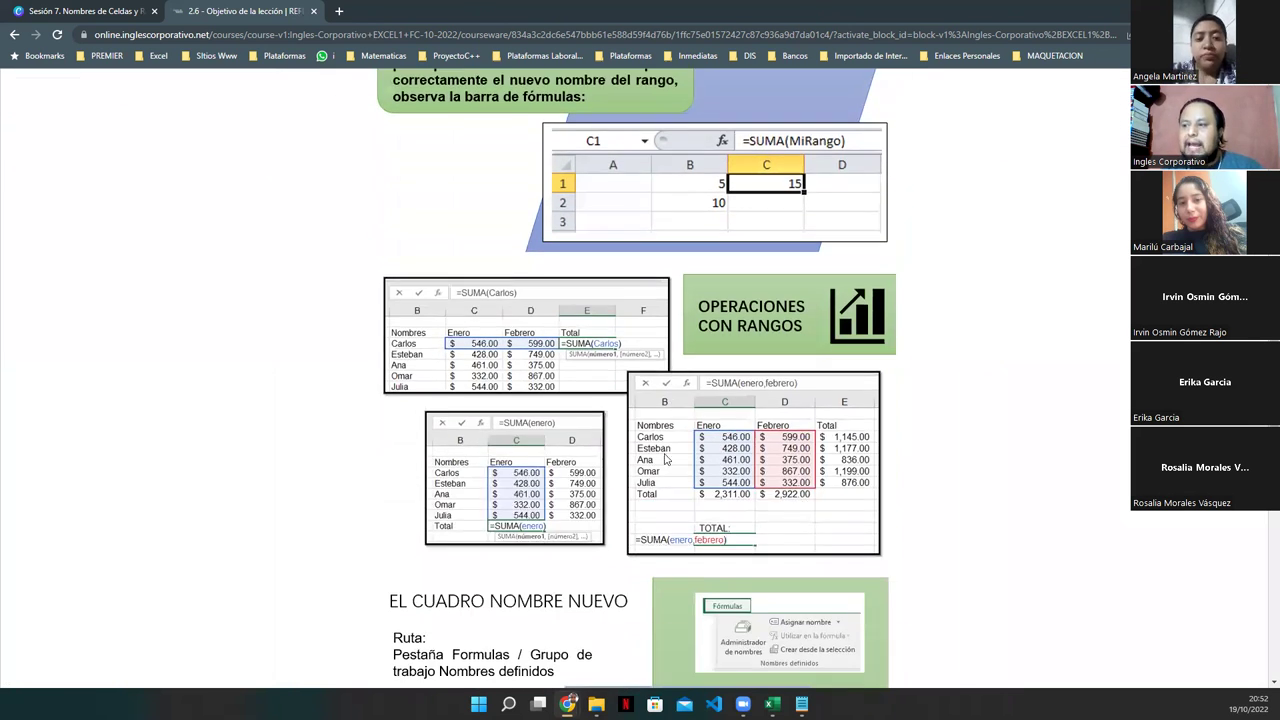
scroll(605, 448, down, 1)
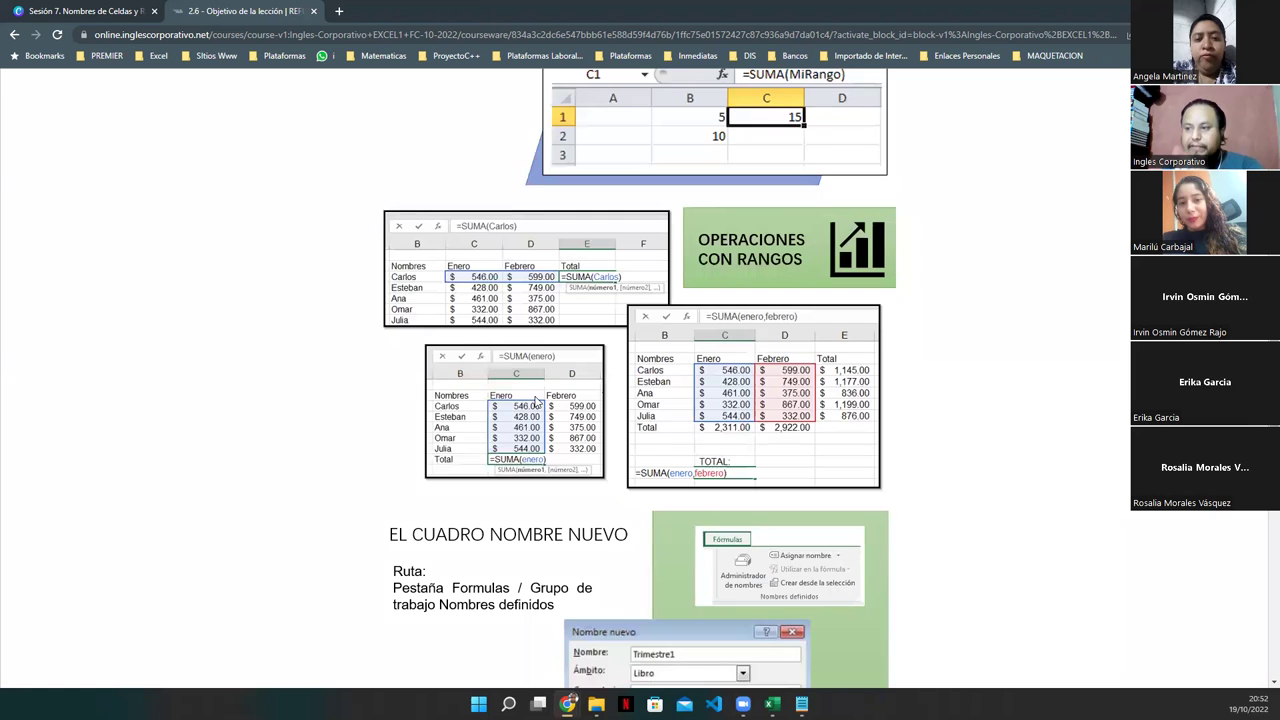
scroll(535, 402, down, 5)
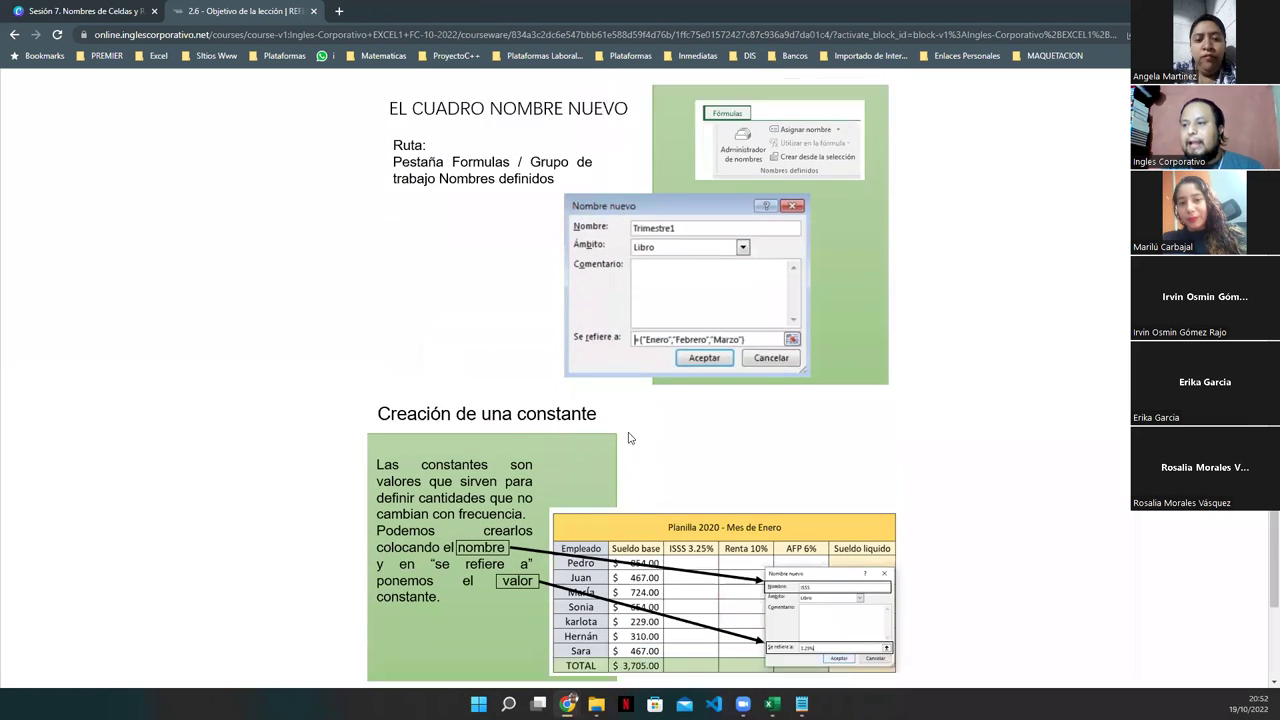
scroll(630, 437, down, 1)
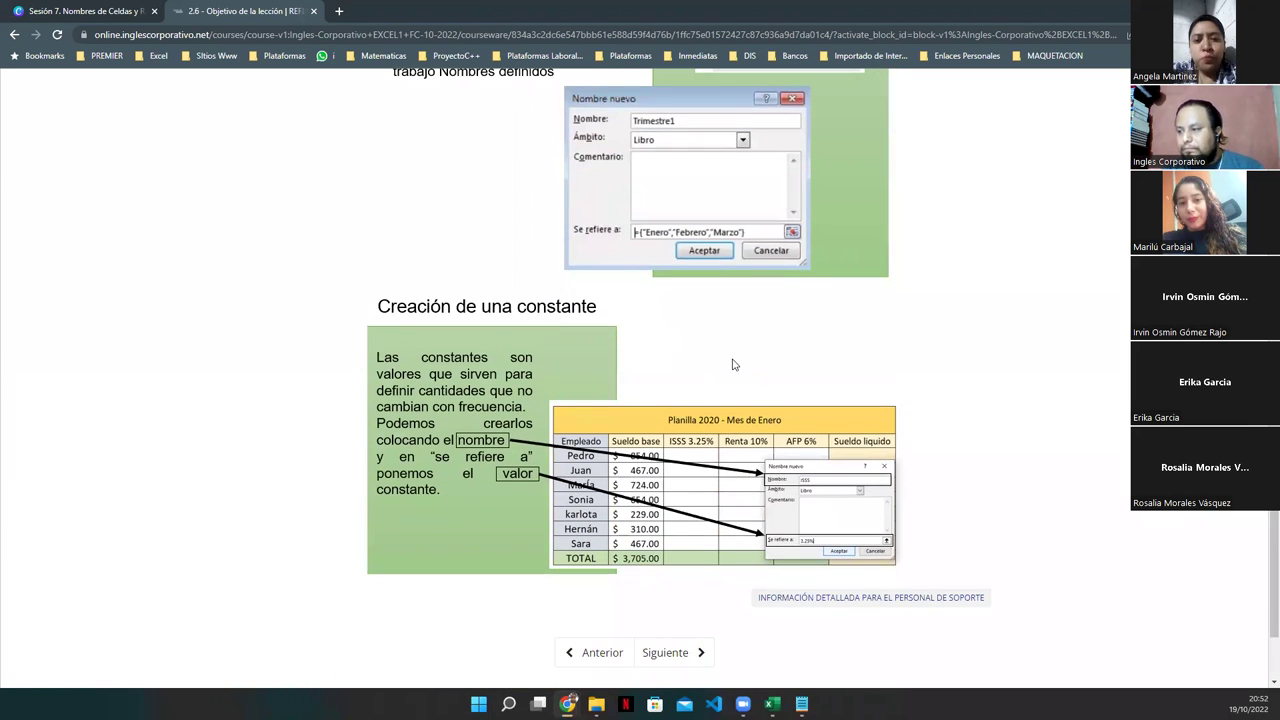
scroll(732, 364, down, 2)
scroll(700, 360, up, 9)
scroll(643, 351, up, 5)
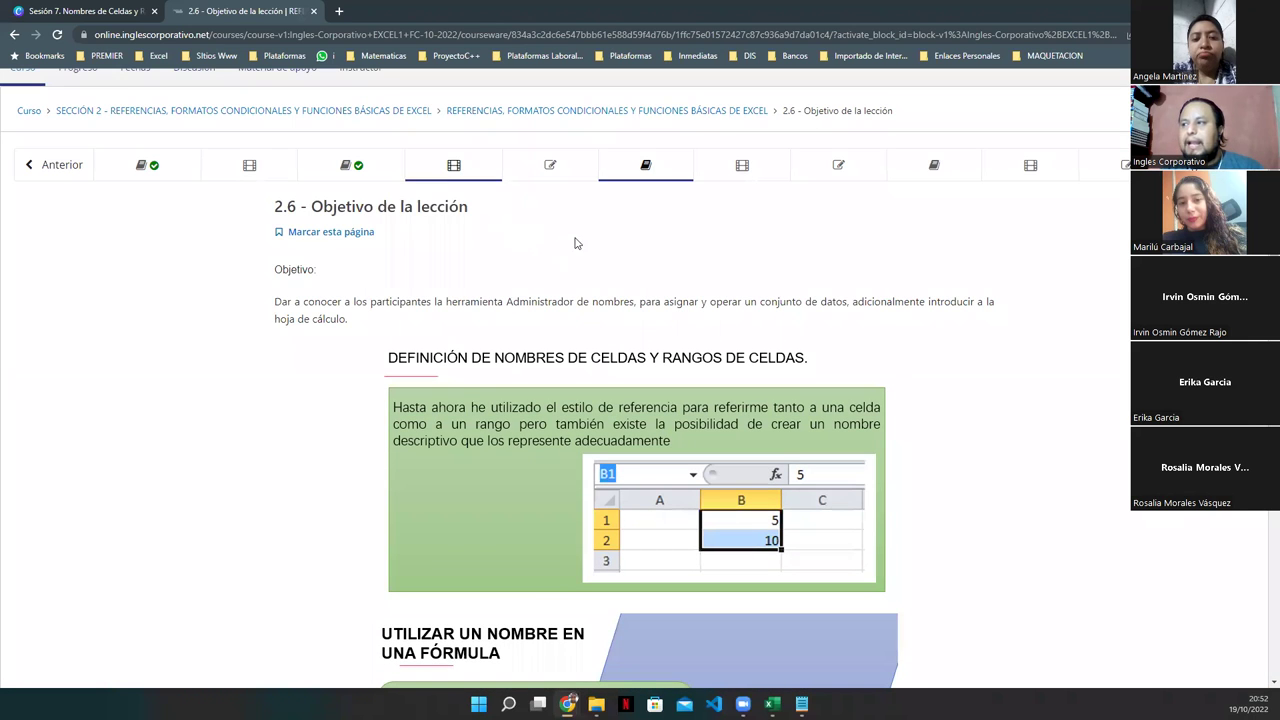
- Open unit 2.7 - Administrador de nombres, review its video and resource link, and briefly check Hoja2 of the Sesión 7 workbook in Excel
click(741, 168)
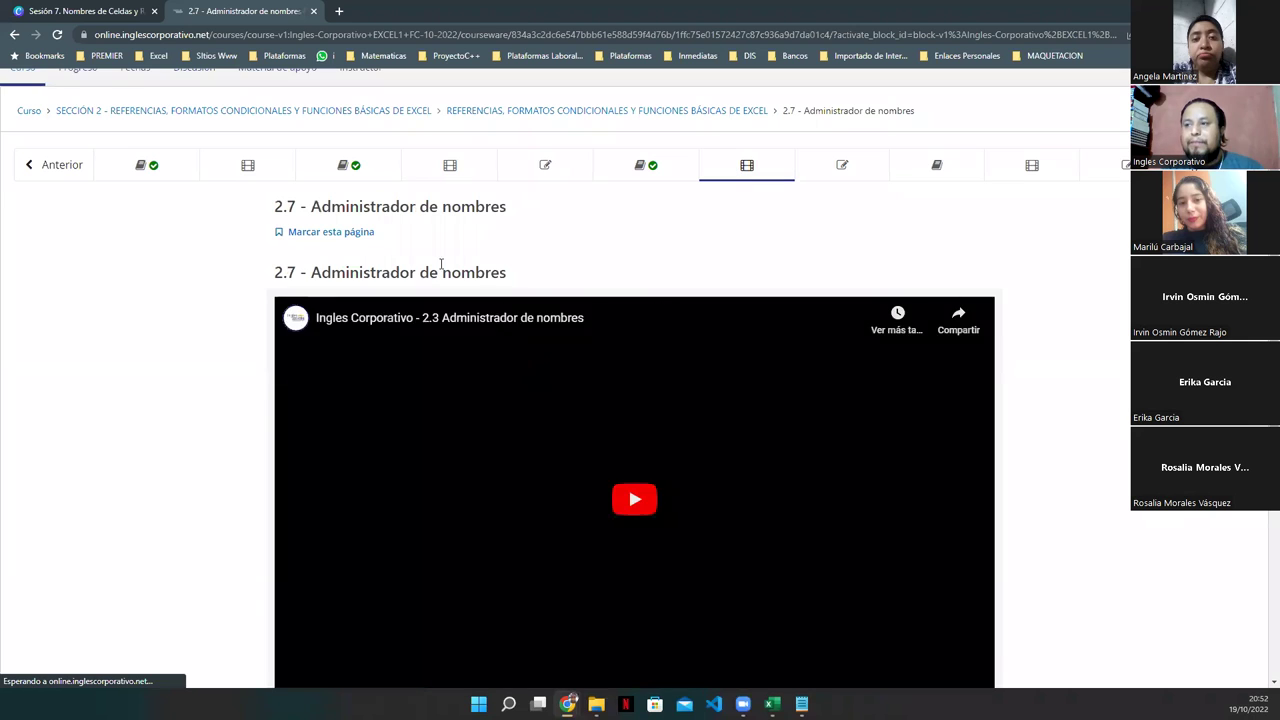
scroll(500, 450, down, 1)
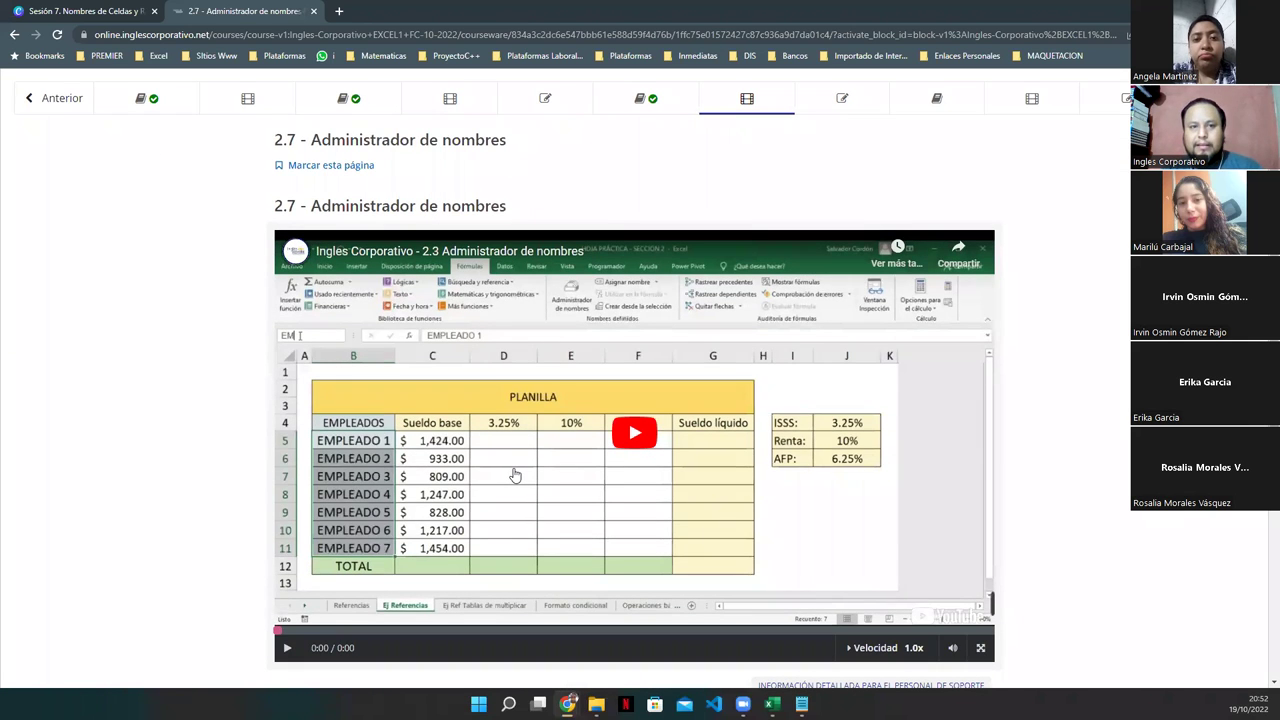
scroll(614, 474, down, 3)
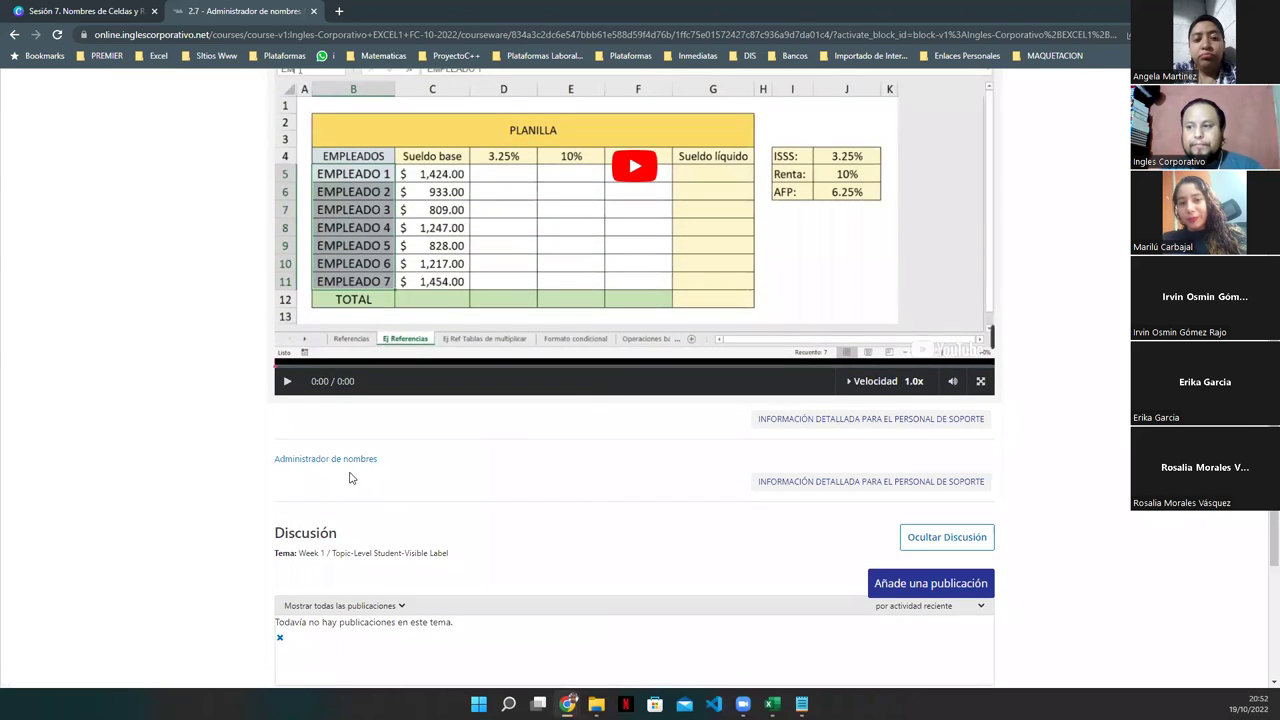
scroll(613, 490, up, 2)
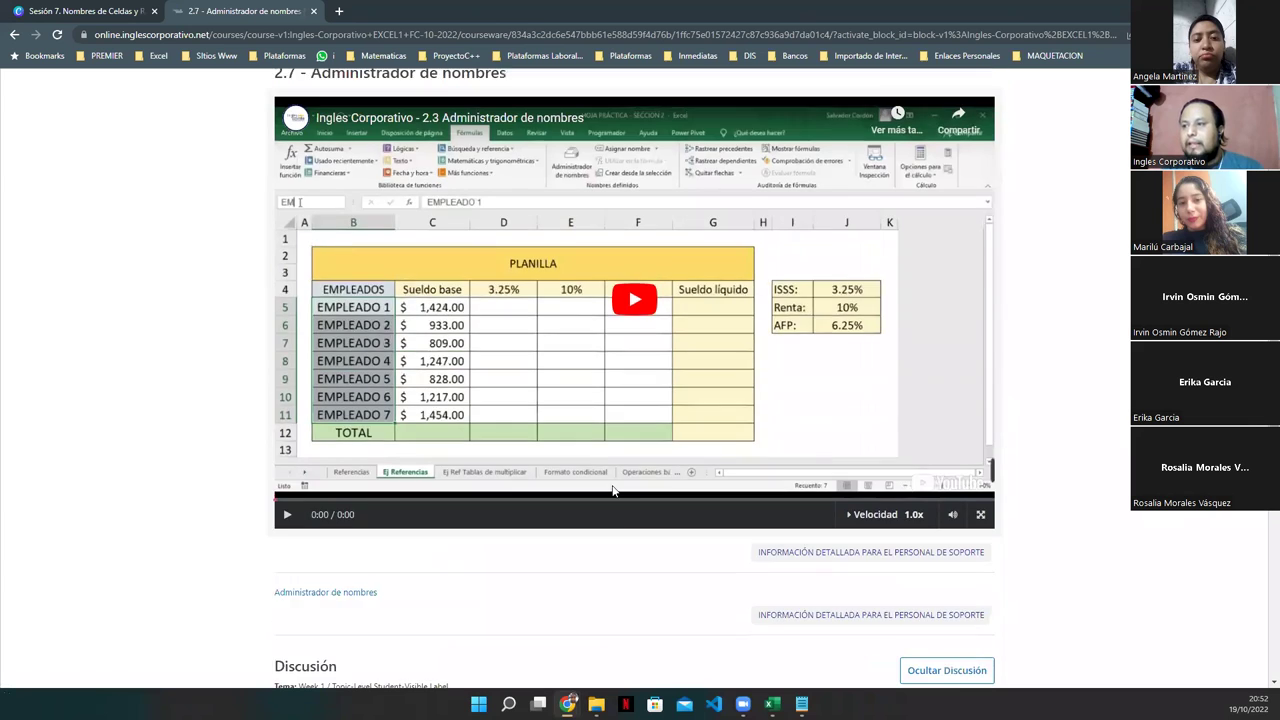
scroll(613, 490, up, 1)
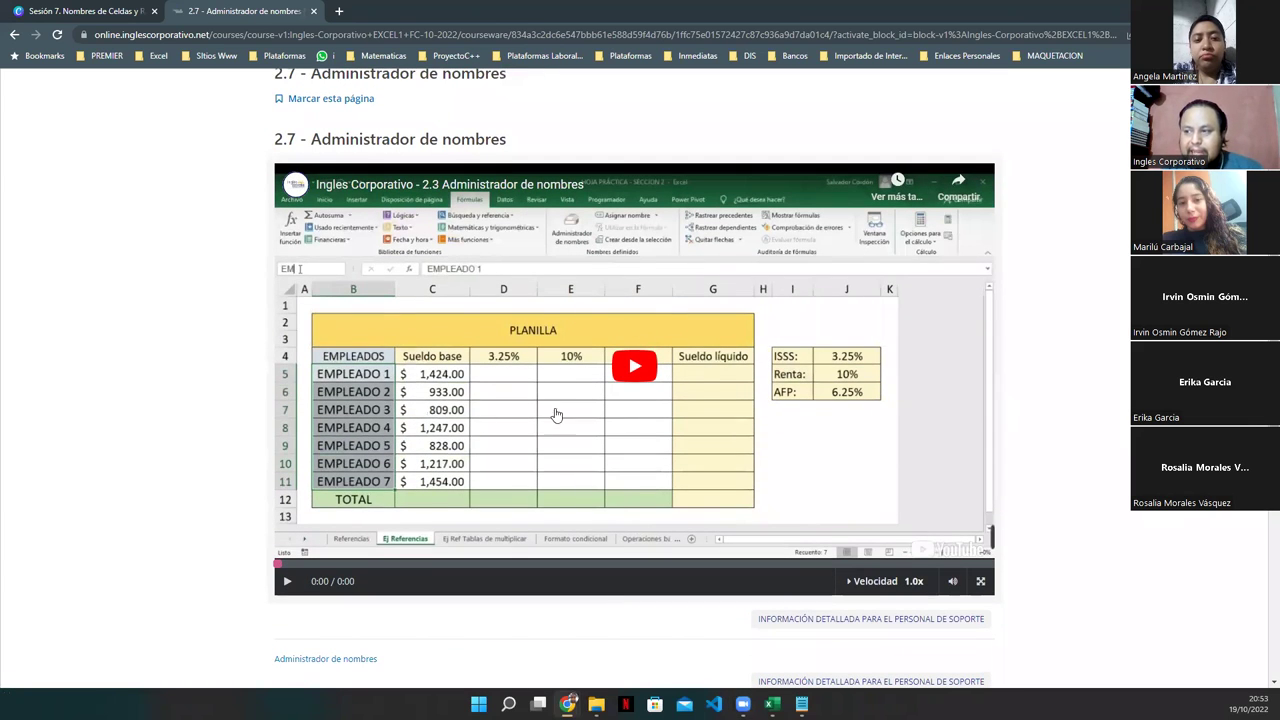
click(772, 704)
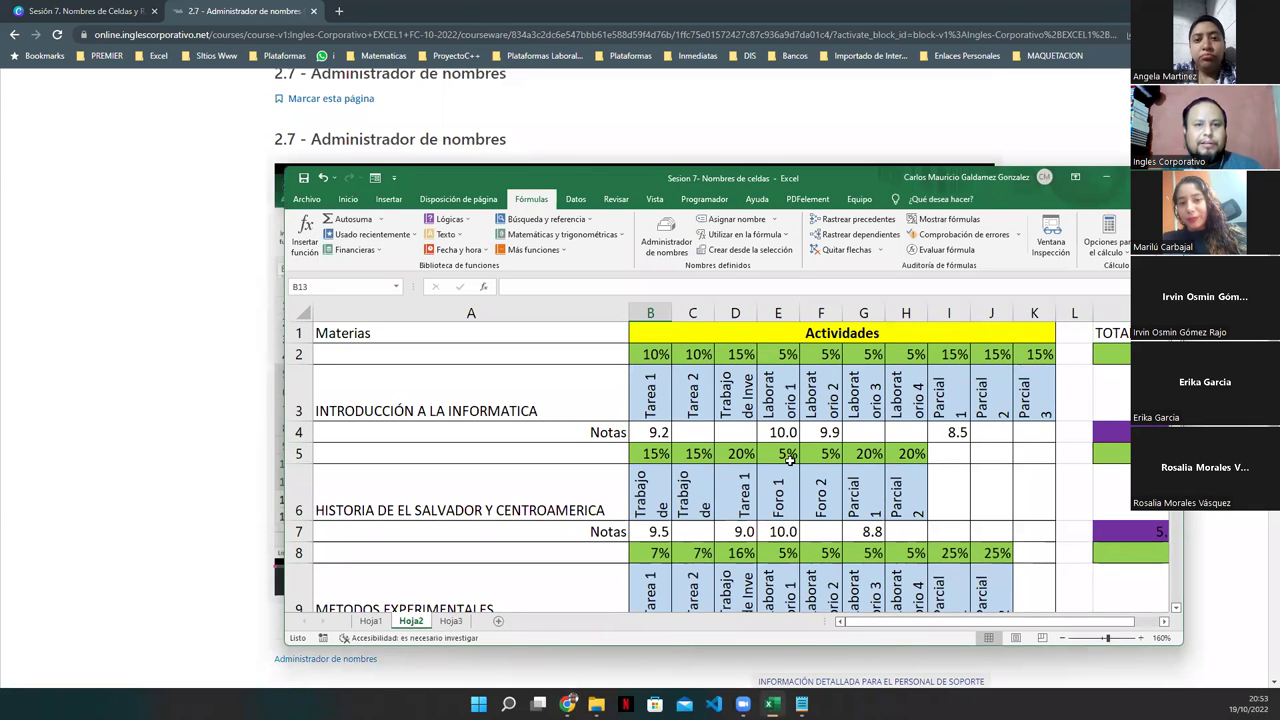
click(1106, 177)
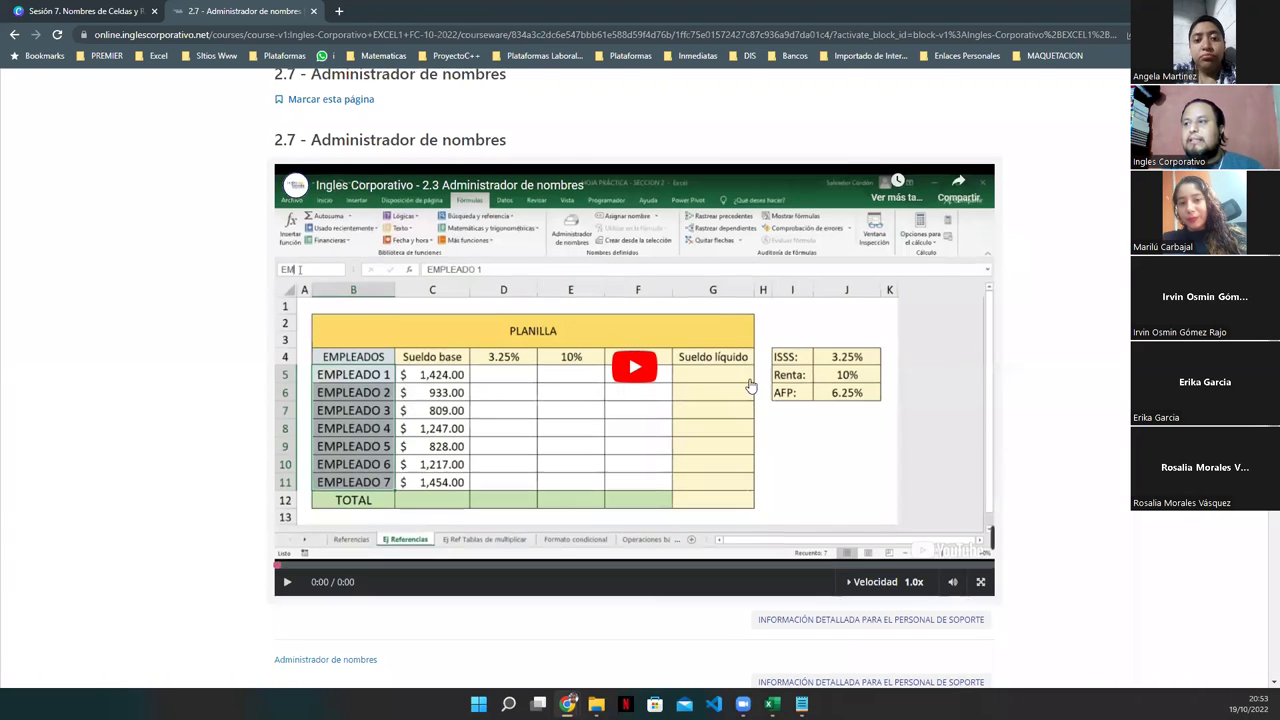
- View the 2.8 Laboratorio quiz and the 2.9 objective page on the differences between functions and formulas
scroll(745, 385, up, 3)
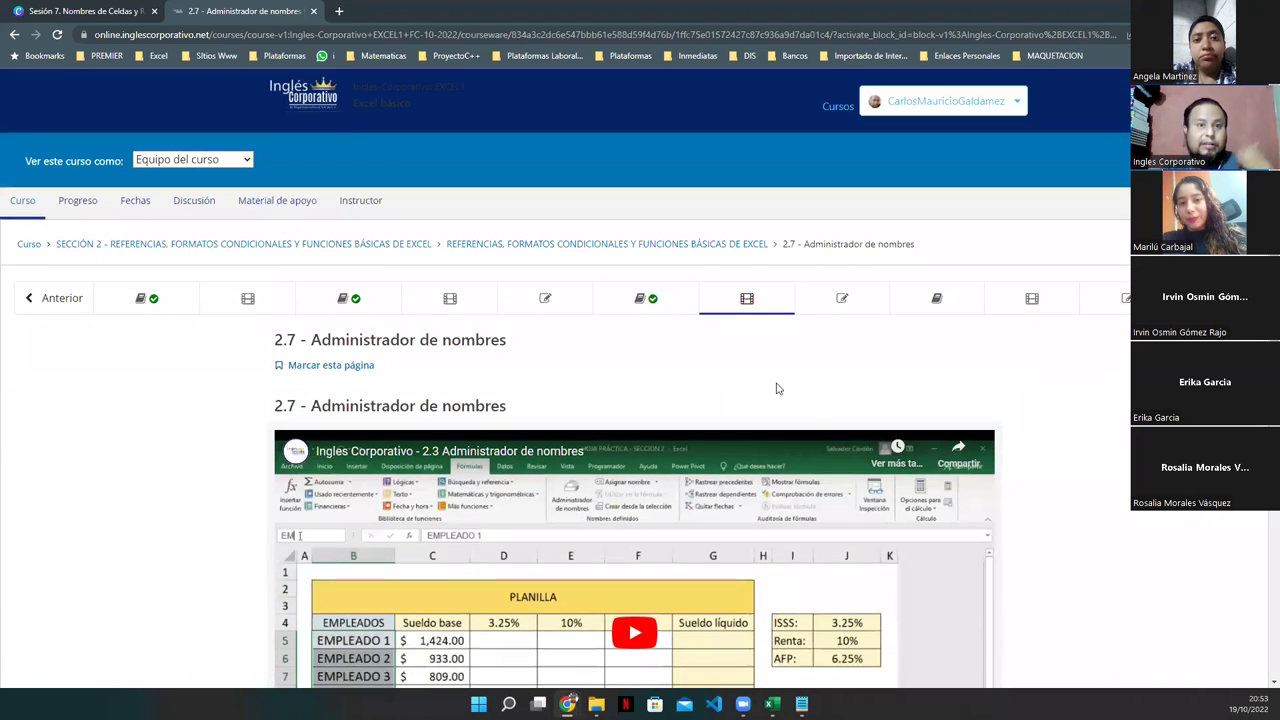
click(838, 300)
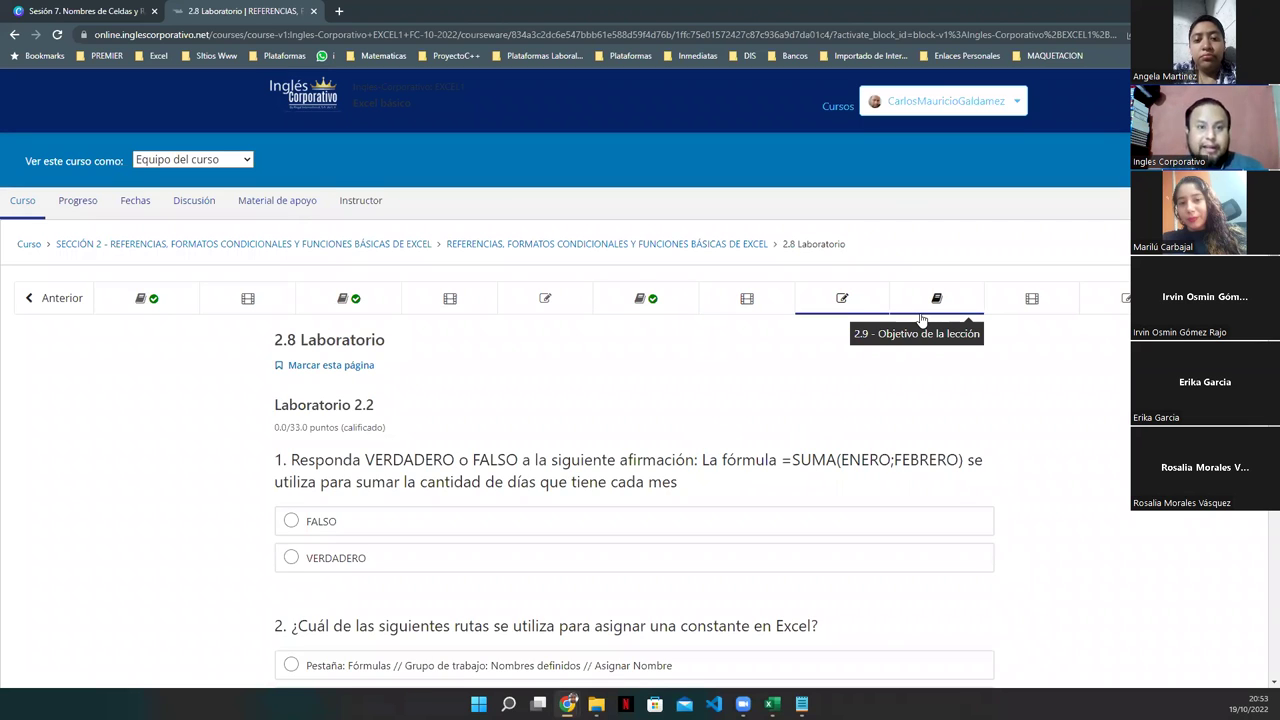
click(934, 298)
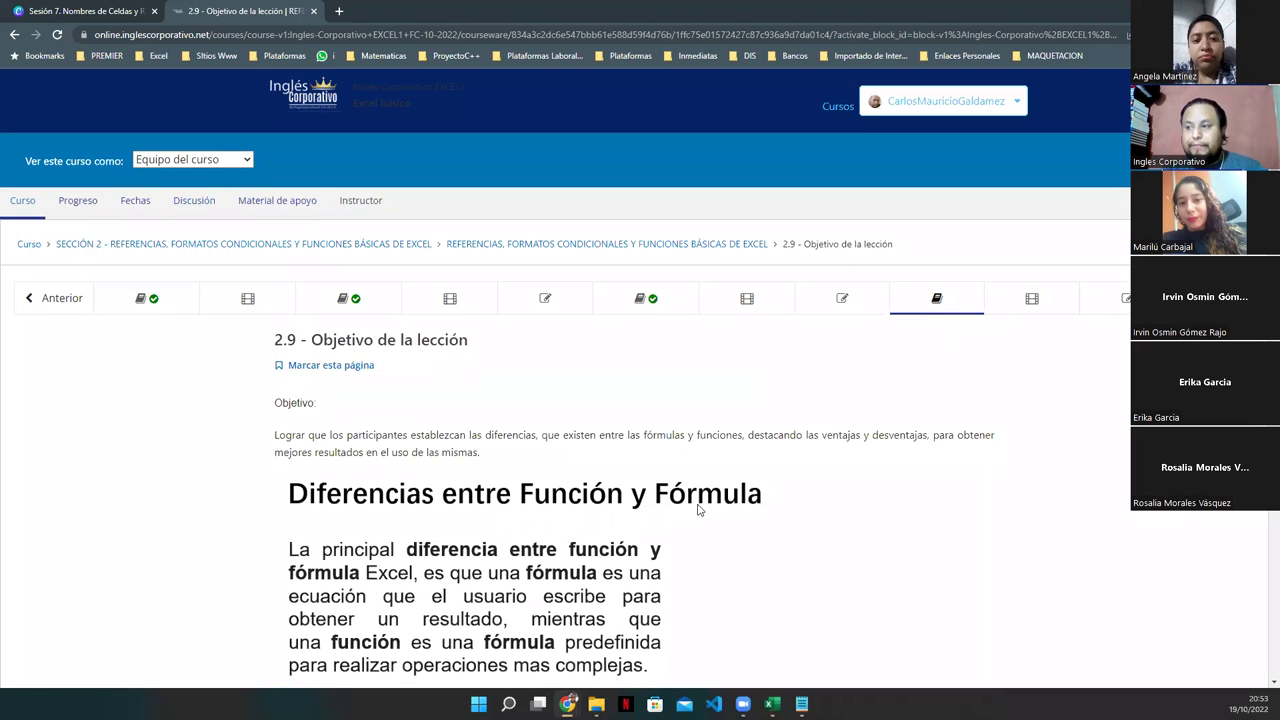
- Open unit 2.10 - Fórmulas y funciones básicas, review its video and resource link, and open the 2.11 Laboratorio quiz
click(1008, 308)
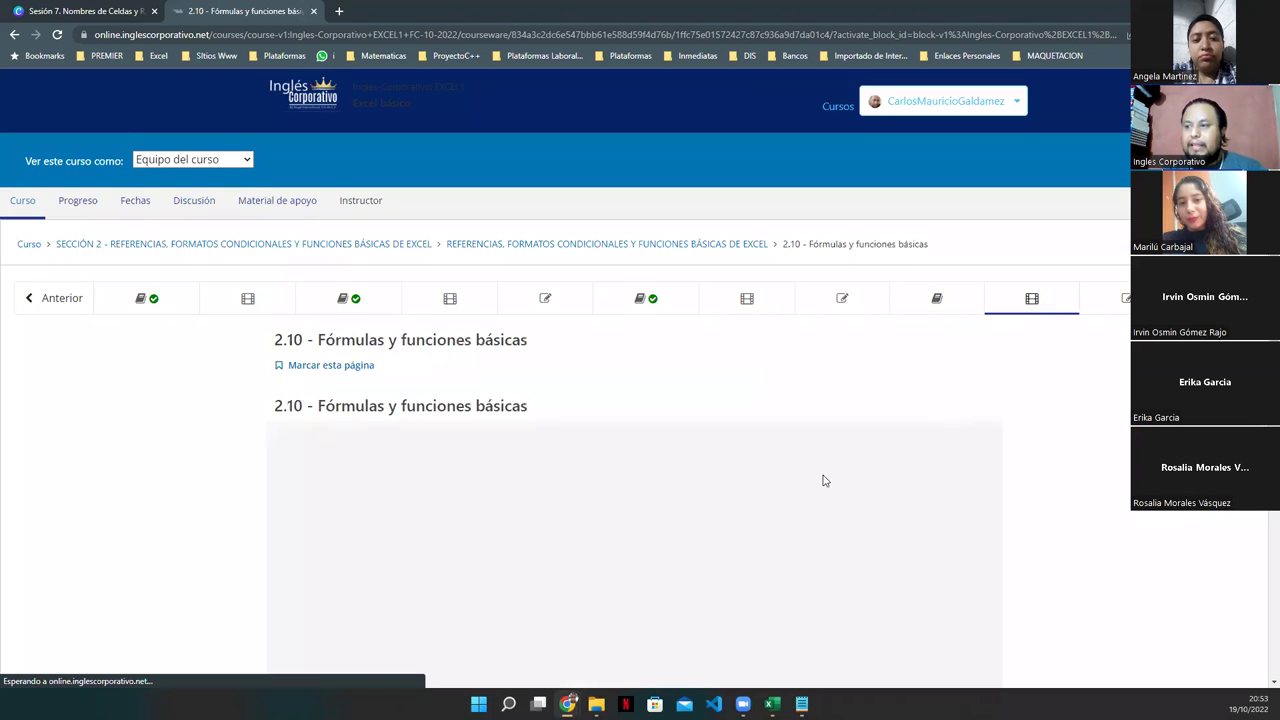
scroll(824, 482, down, 2)
scroll(660, 457, down, 4)
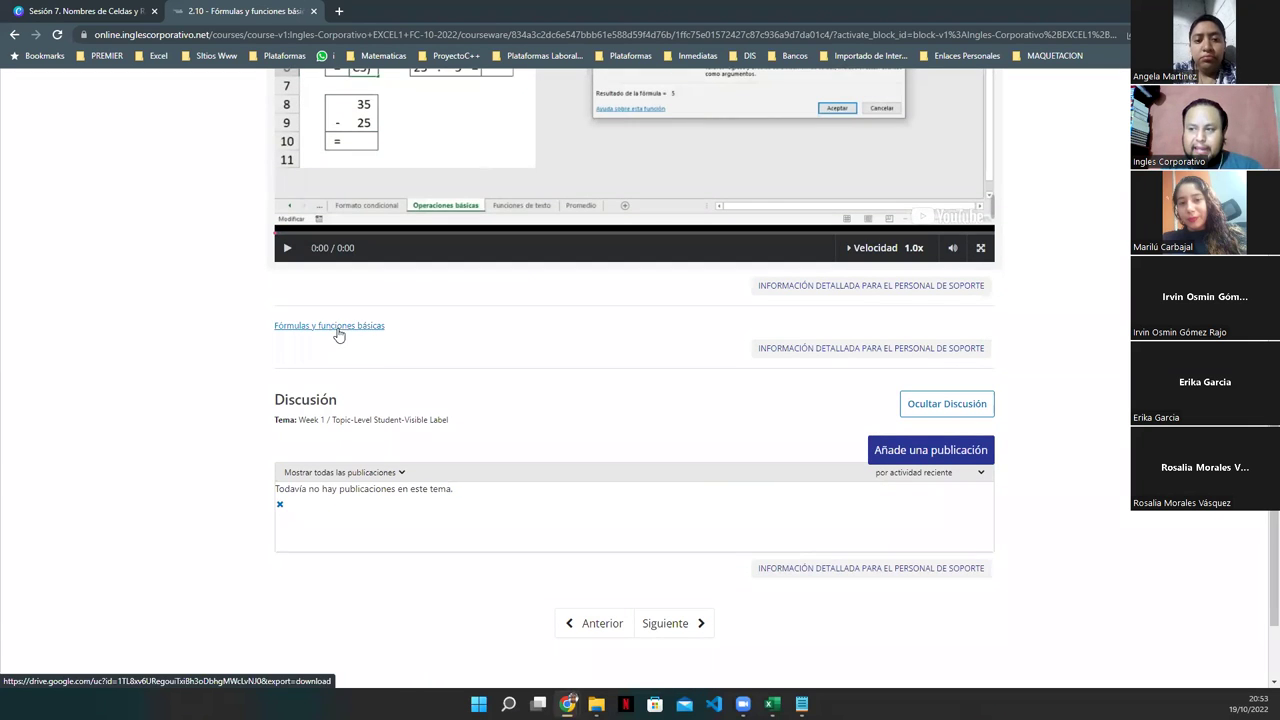
scroll(740, 450, up, 2)
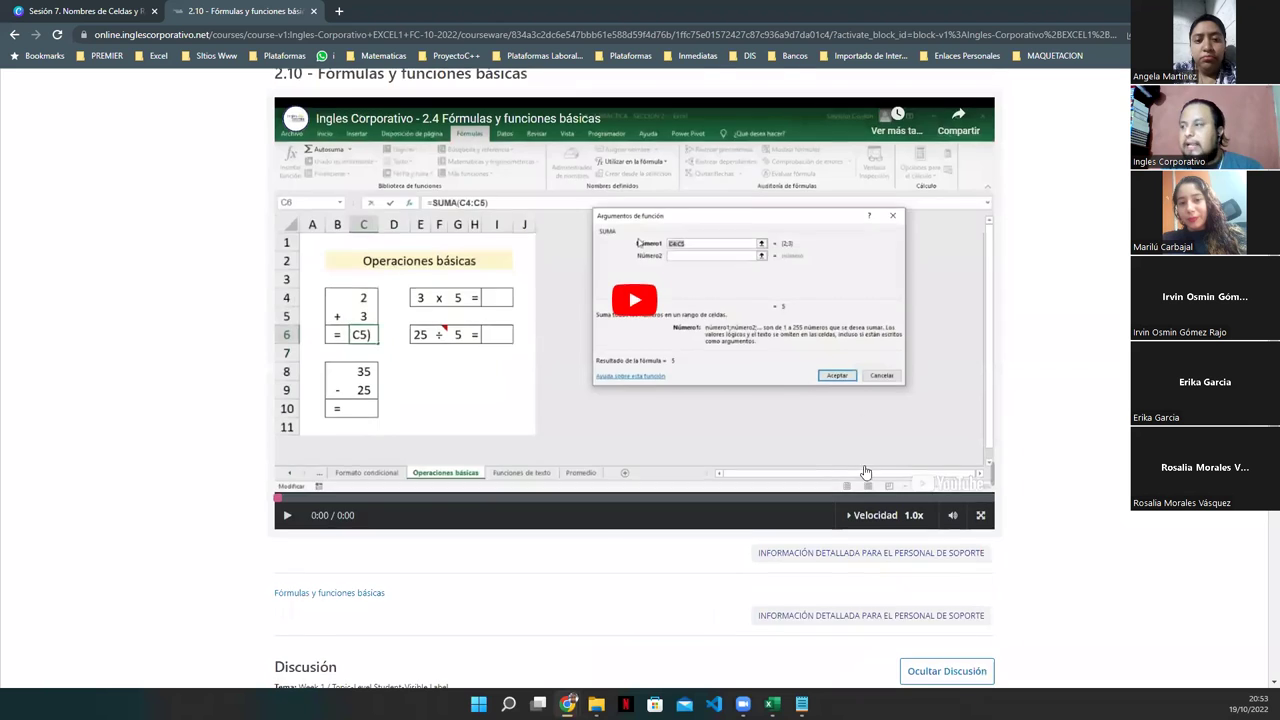
scroll(866, 474, up, 2)
click(1114, 166)
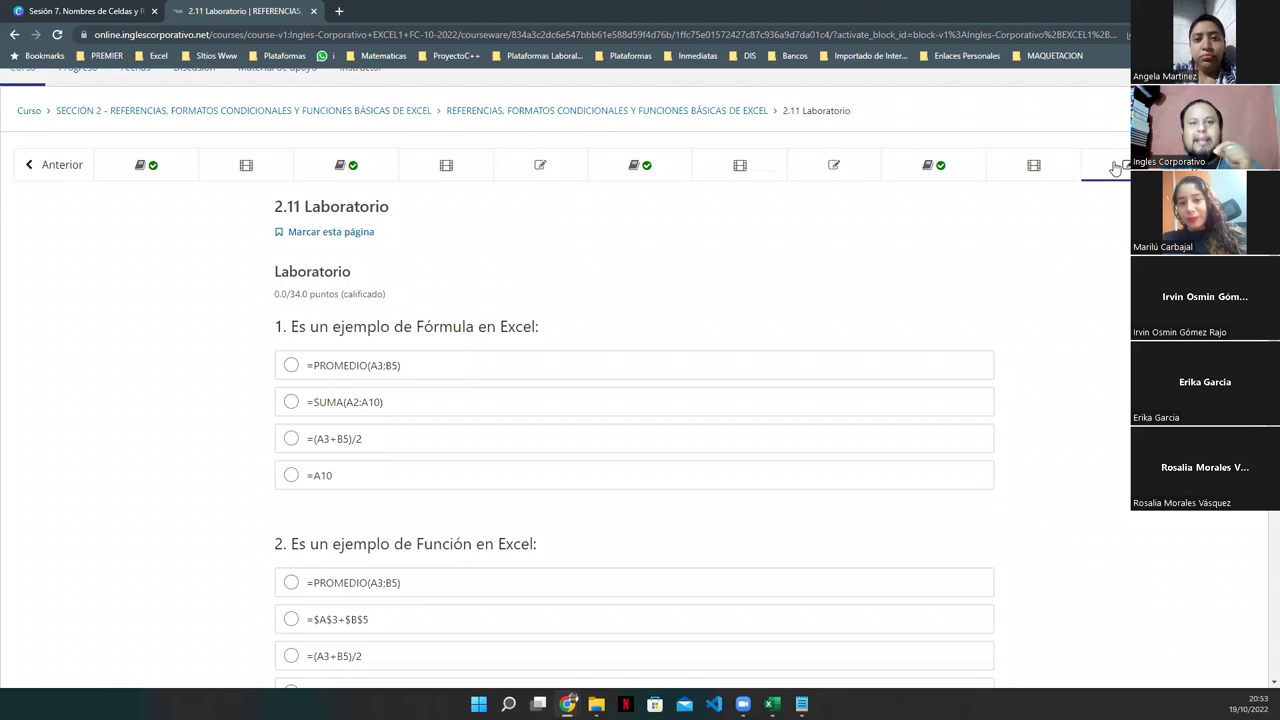
scroll(600, 310, up, 2)
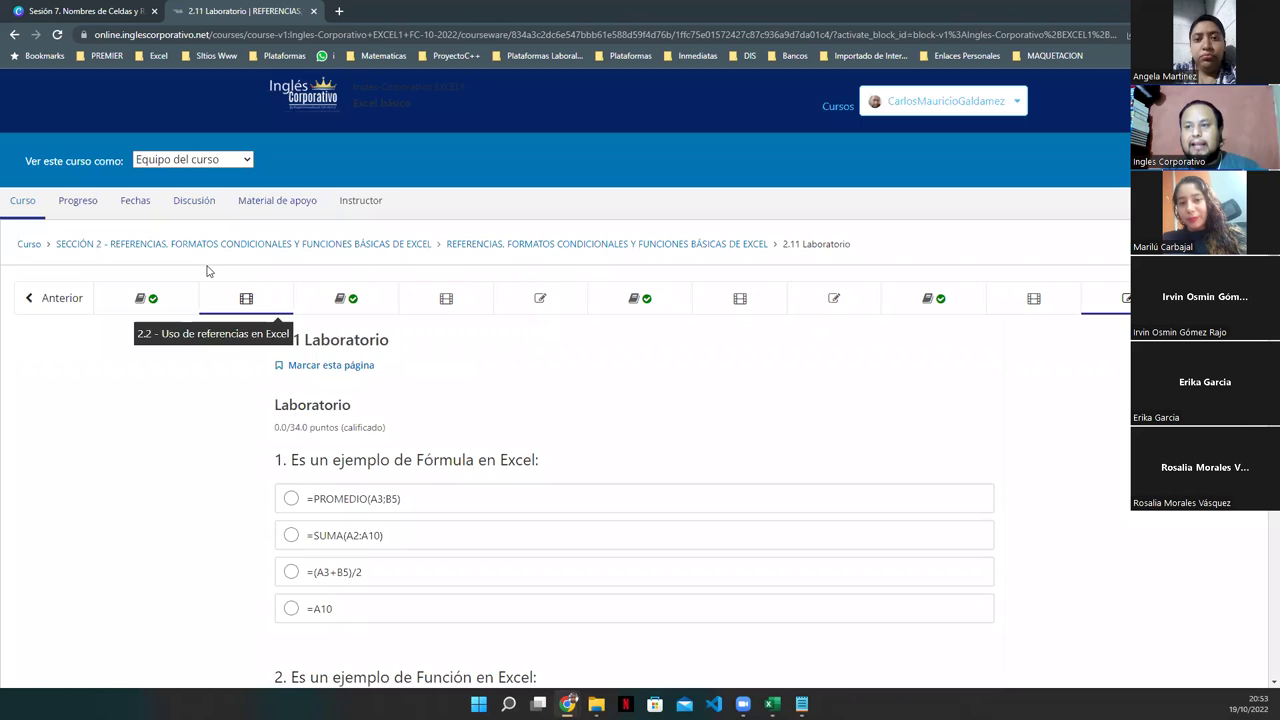
- Return to the Excel básico course outline and reopen the Section 2 lesson at unit 2.6 - Objetivo de la lección
click(29, 245)
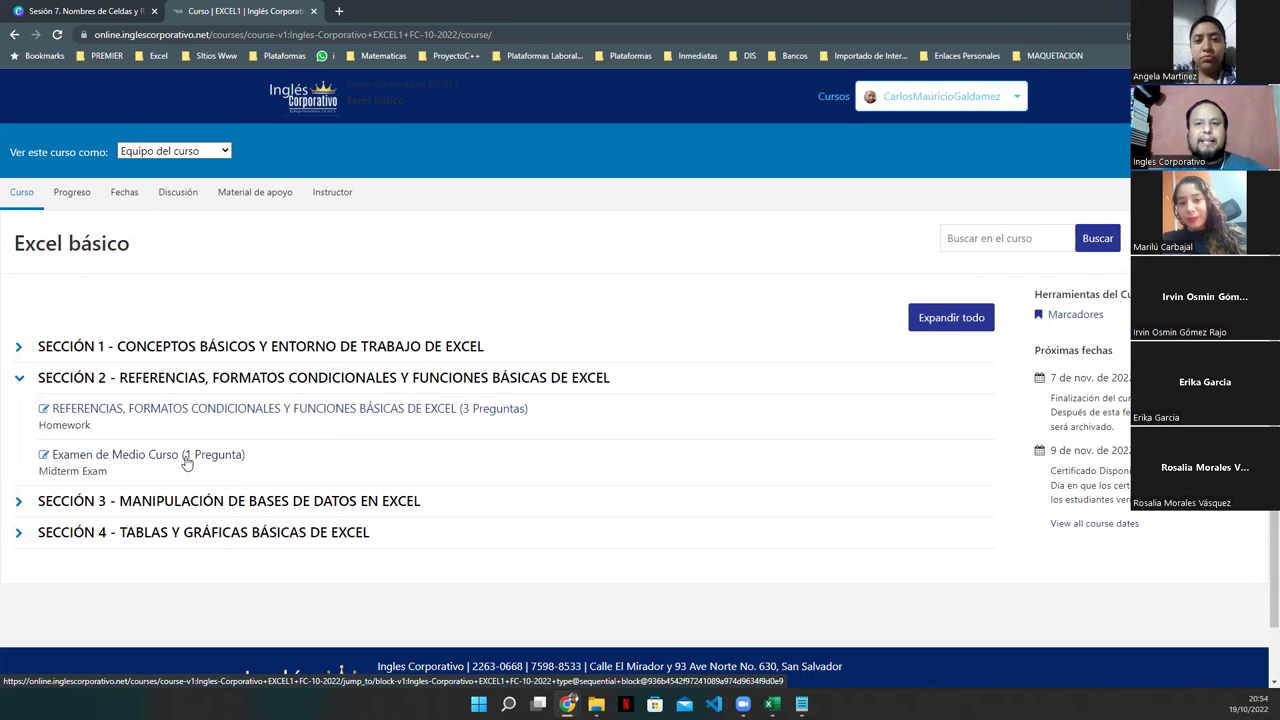
click(192, 418)
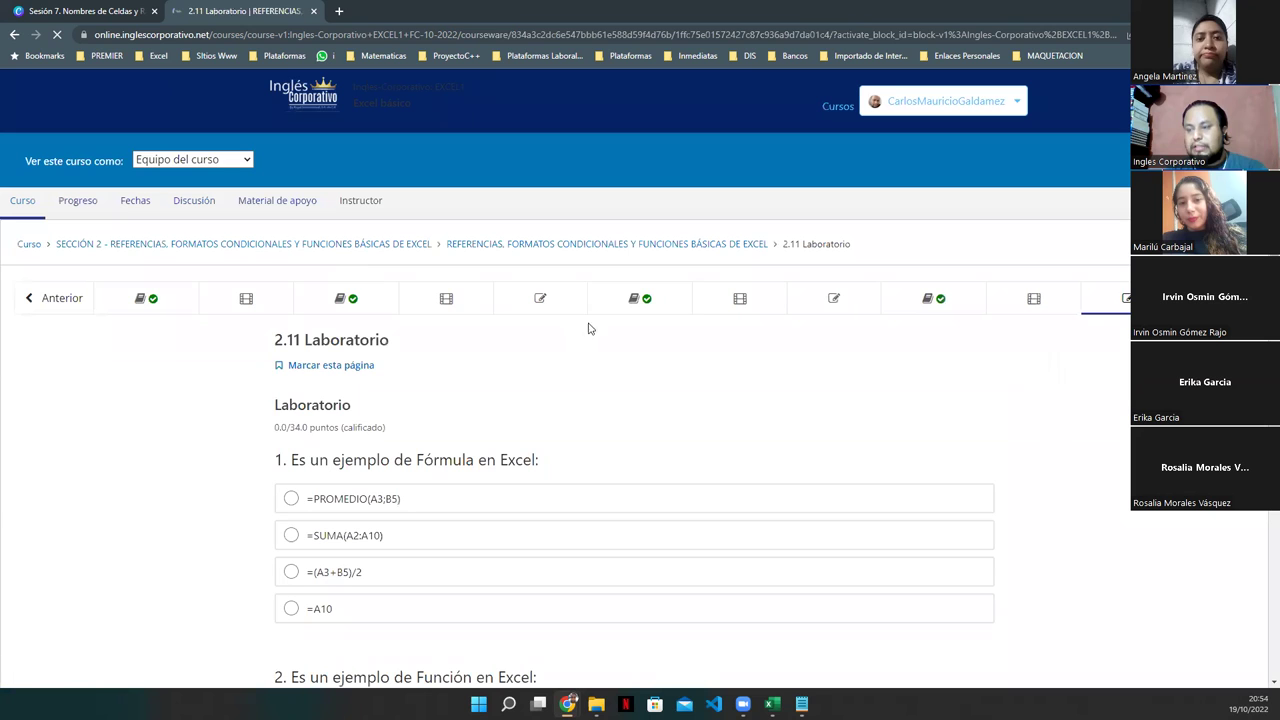
click(623, 314)
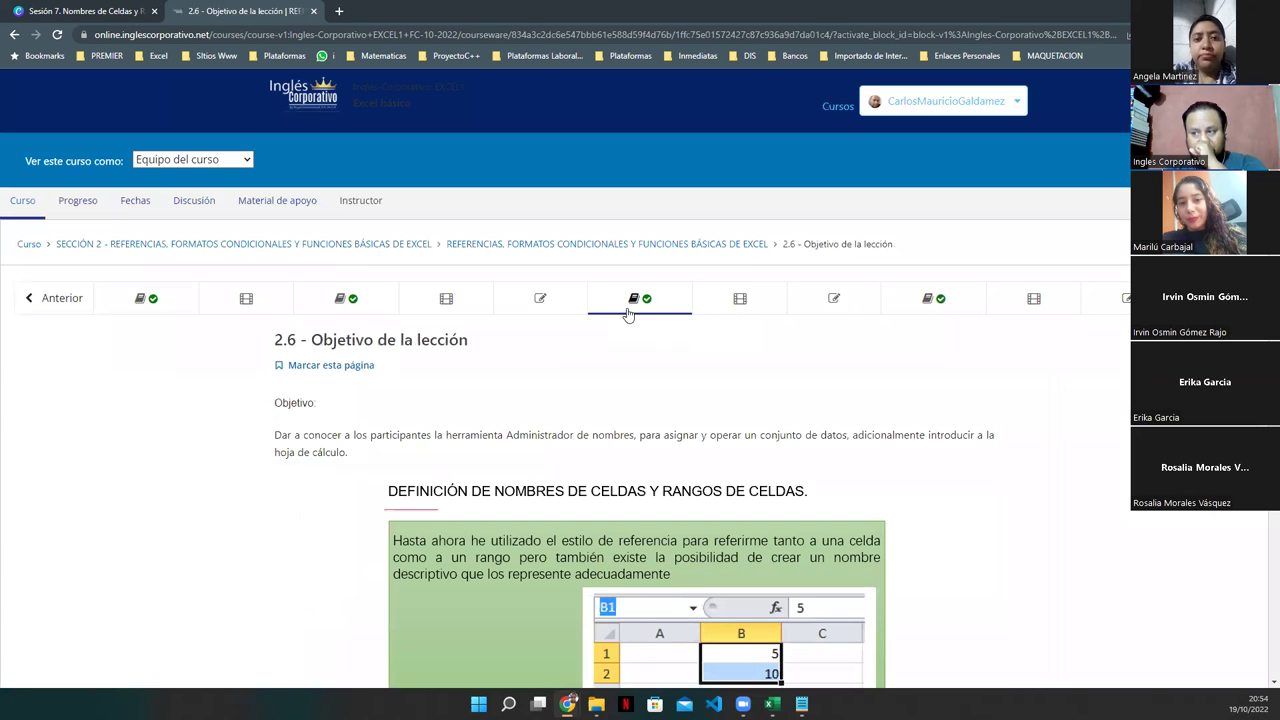
- Skim the section defining cell and range names in unit 2.6 and highlight the page's objective paragraph
scroll(643, 360, down, 4)
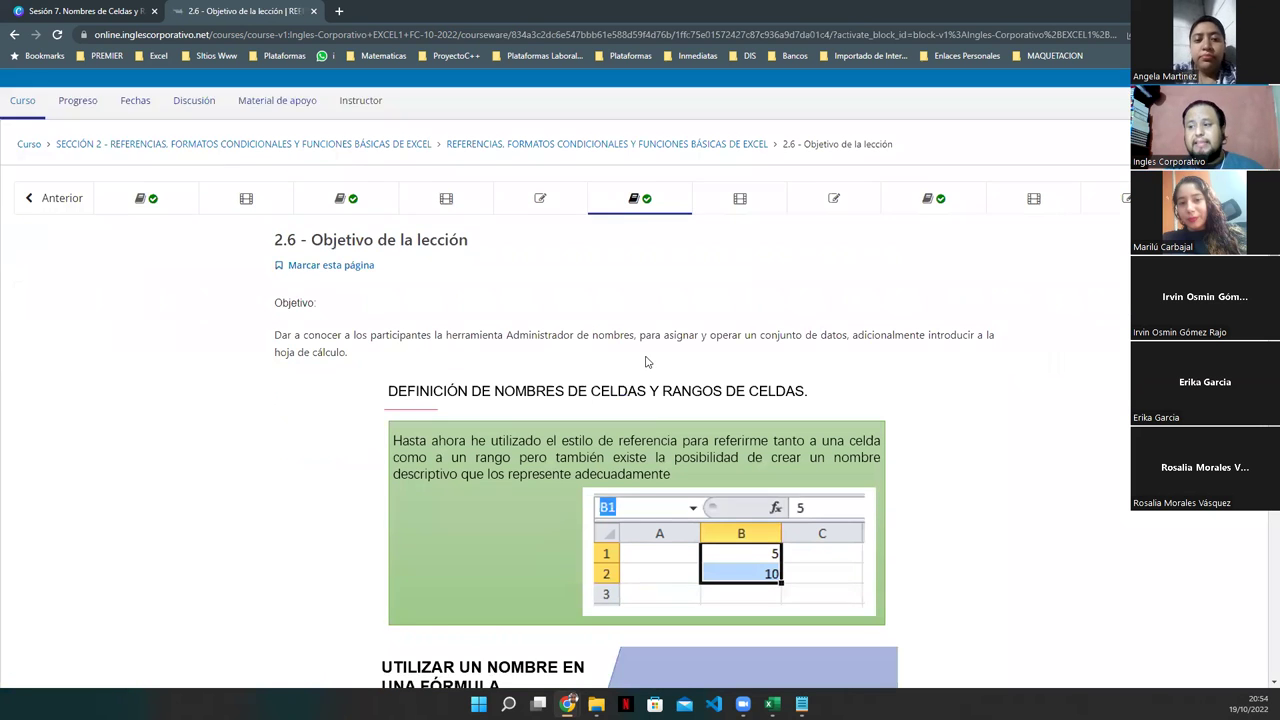
scroll(643, 425, down, 2)
scroll(637, 420, up, 6)
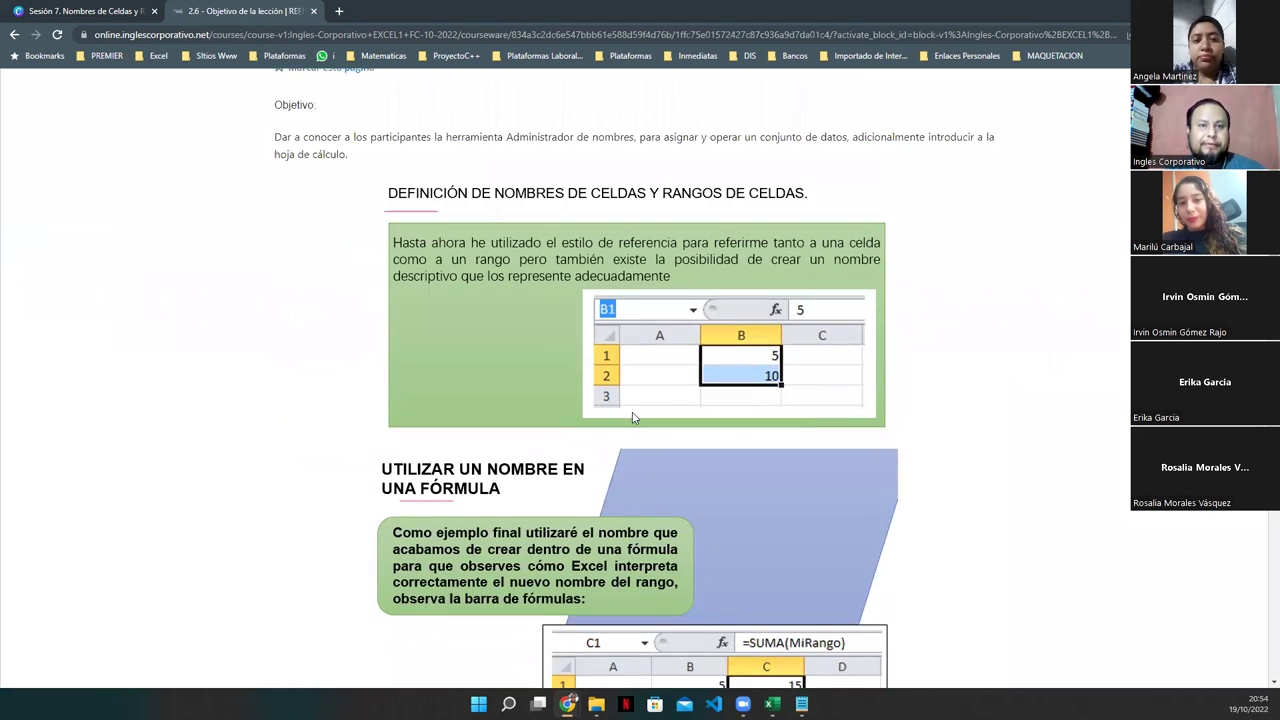
drag(274, 402, 865, 461)
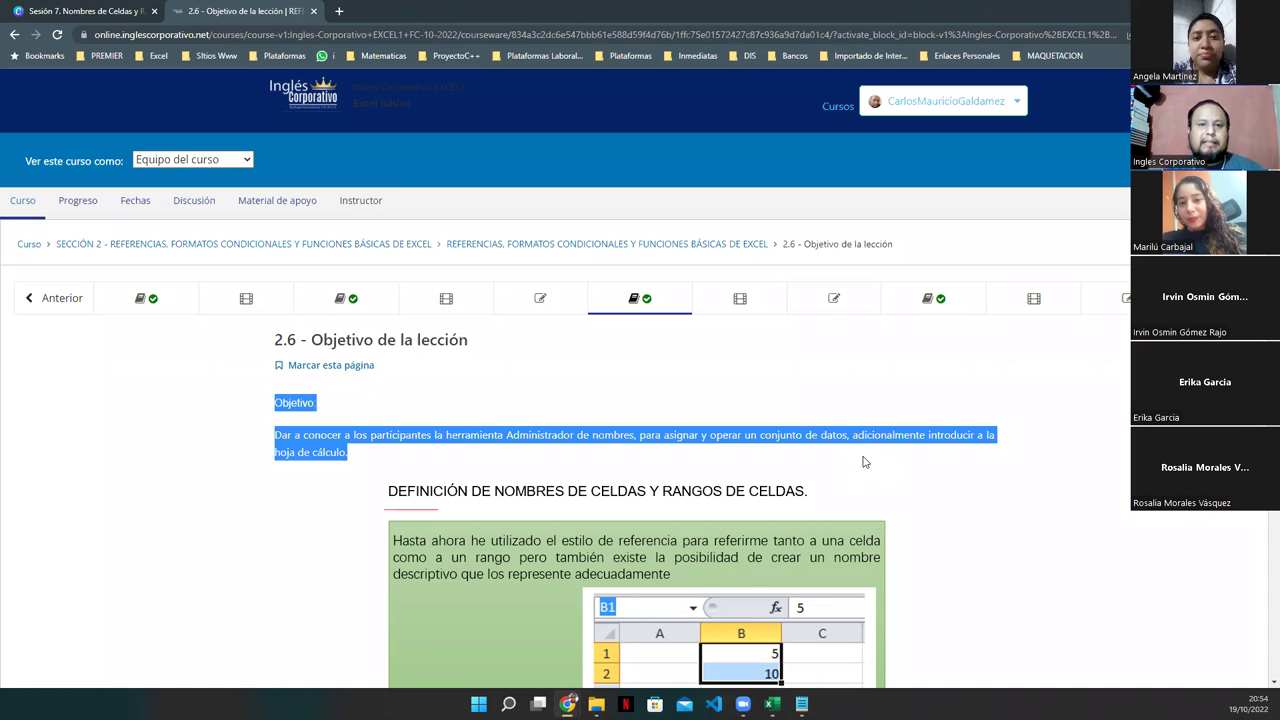
- Clear the objective text selection and switch to the Excel workbook to review the weighted grades on Hoja2
click(491, 467)
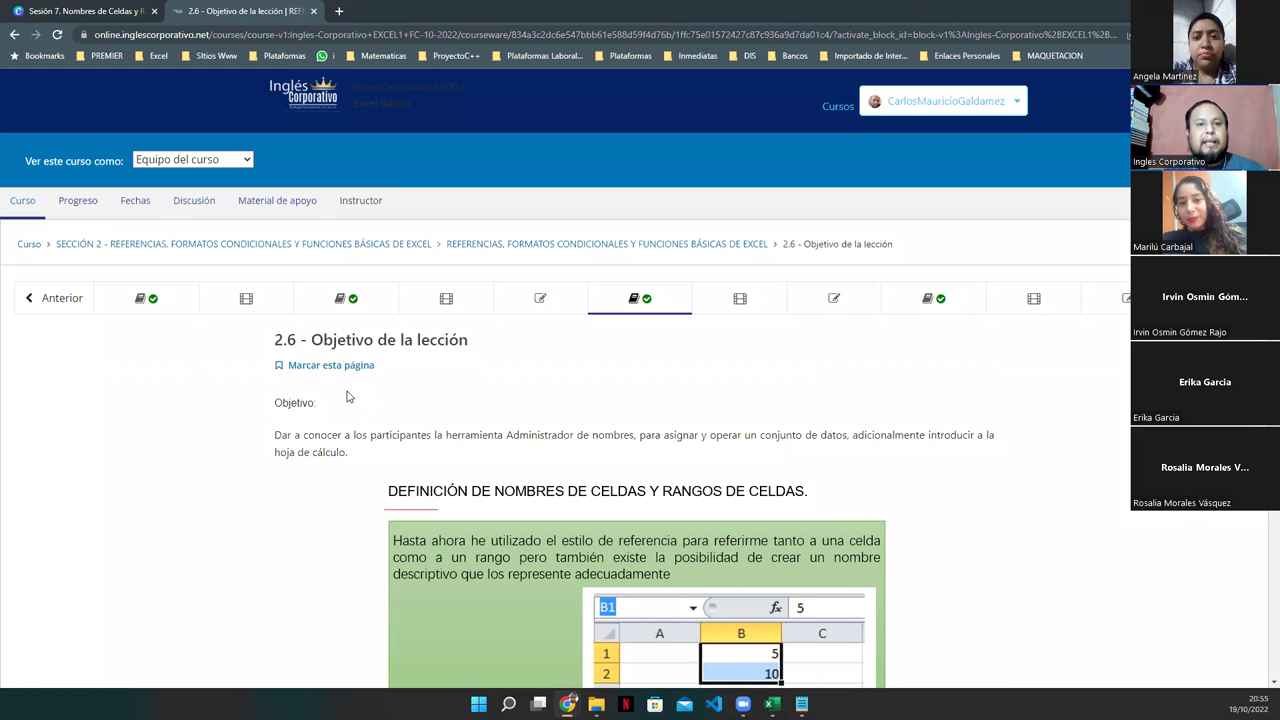
click(772, 704)
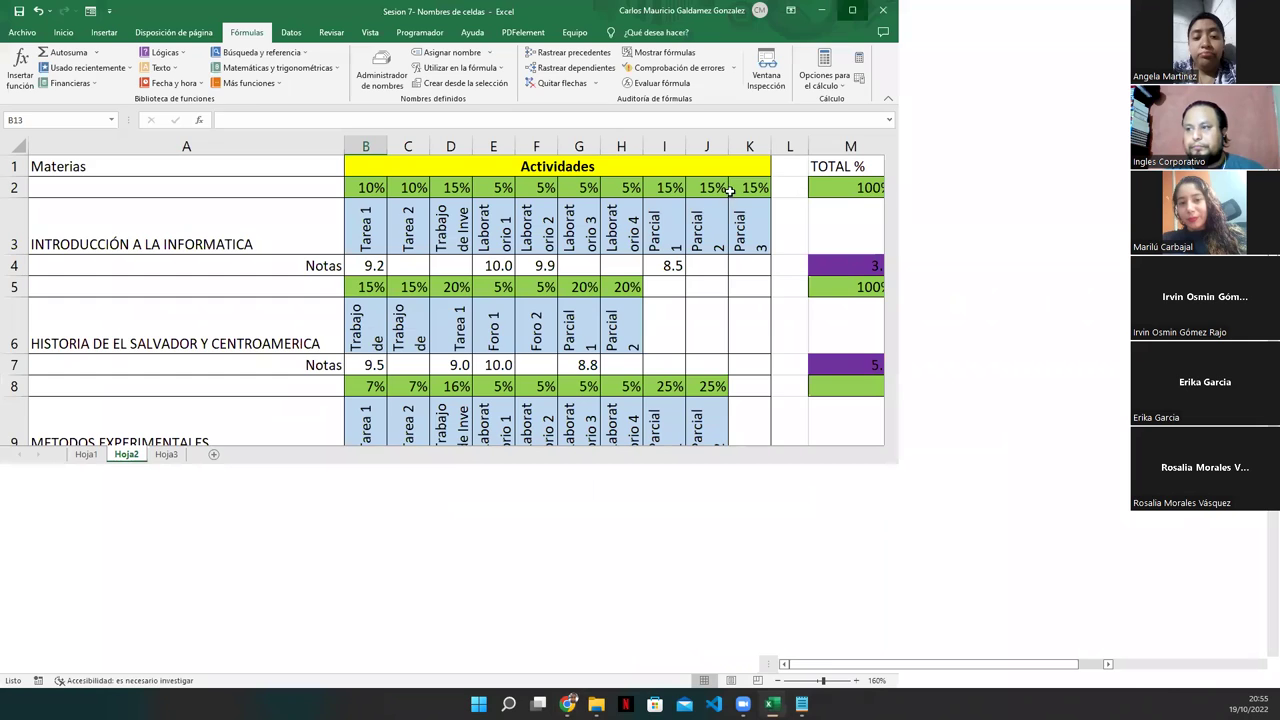
click(1128, 177)
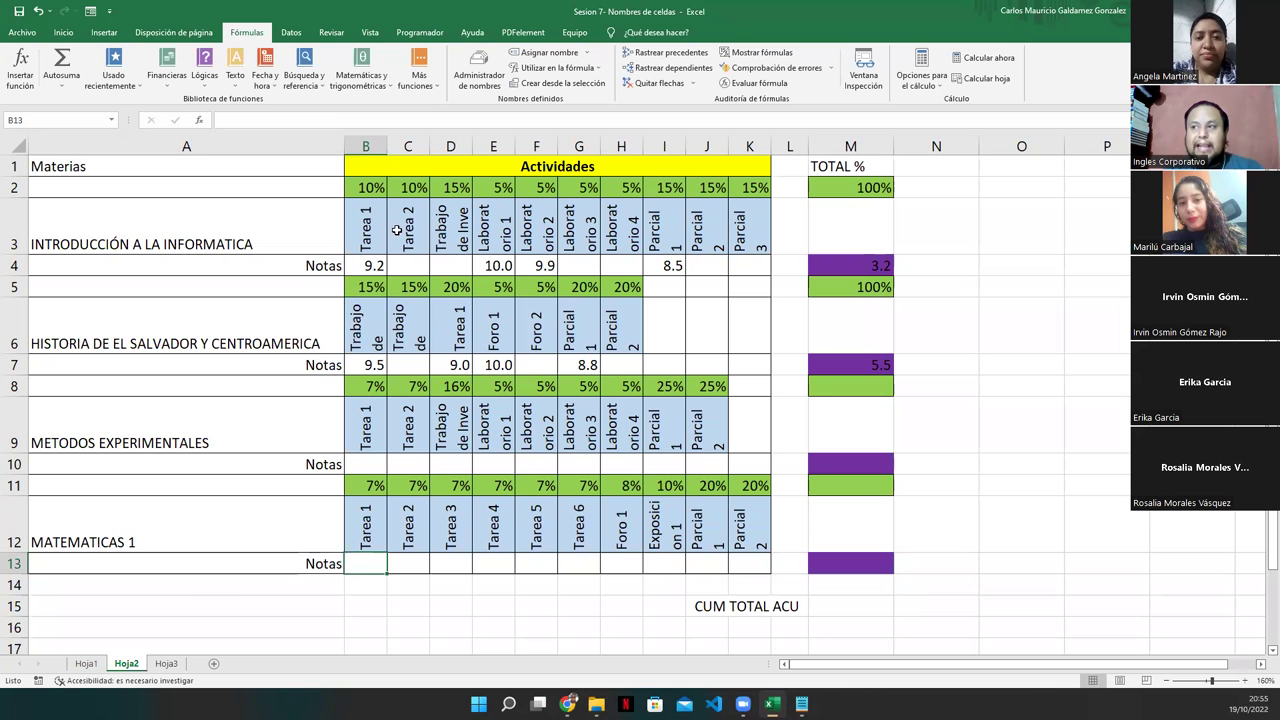
- Return to the course in the browser and open unit 2.7 - Administrador de nombres to examine its video's PLANILLA example
key(alt+Tab)
scroll(727, 124, down, 2)
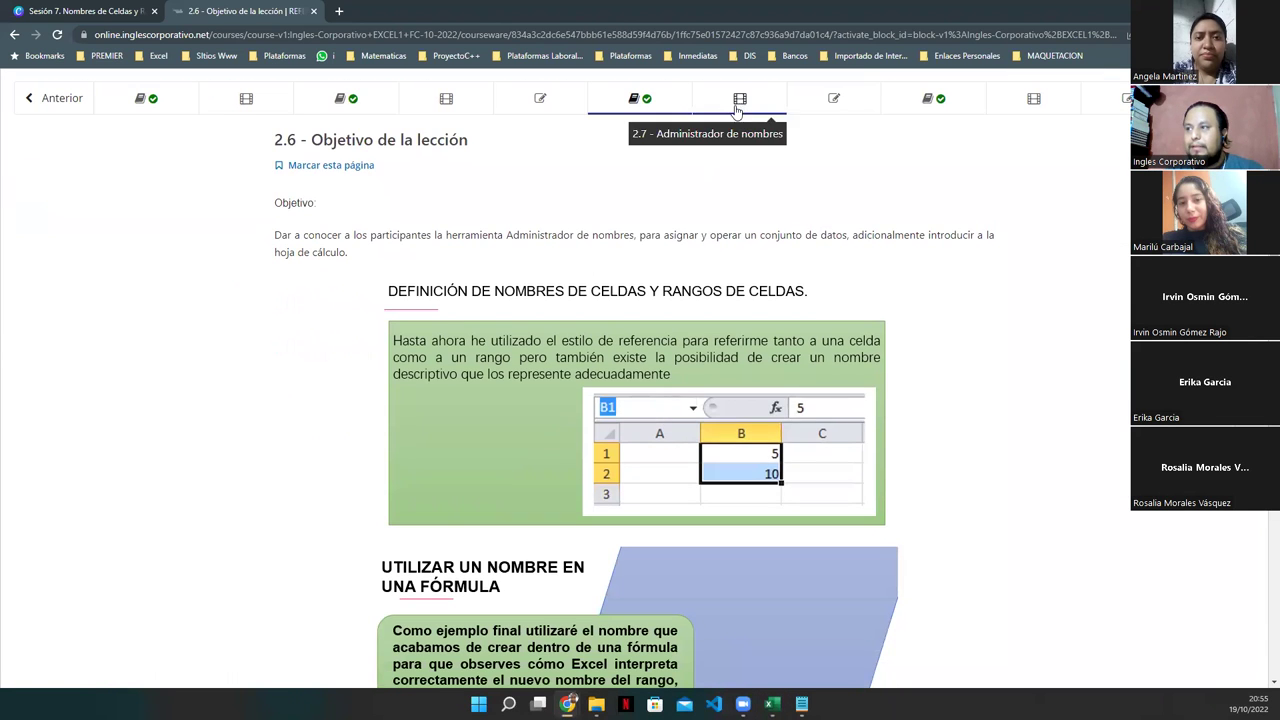
click(740, 98)
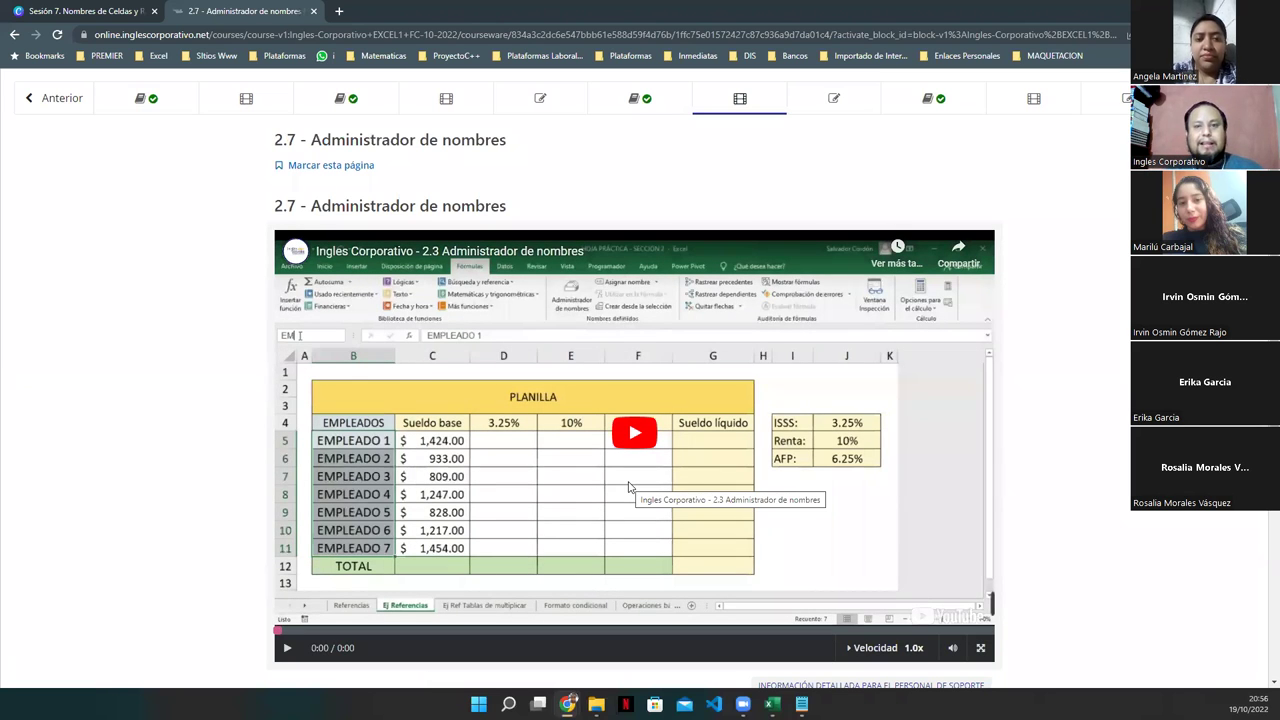
scroll(640, 440, down, 2)
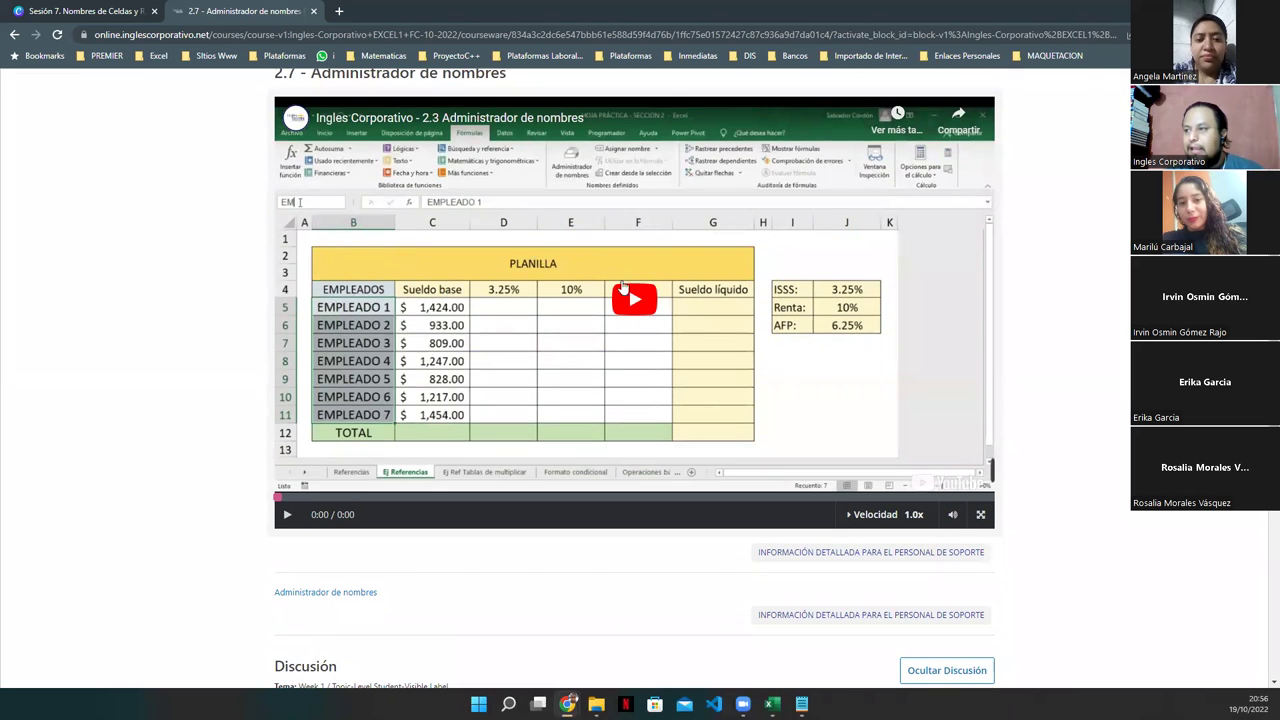
scroll(488, 300, up, 1)
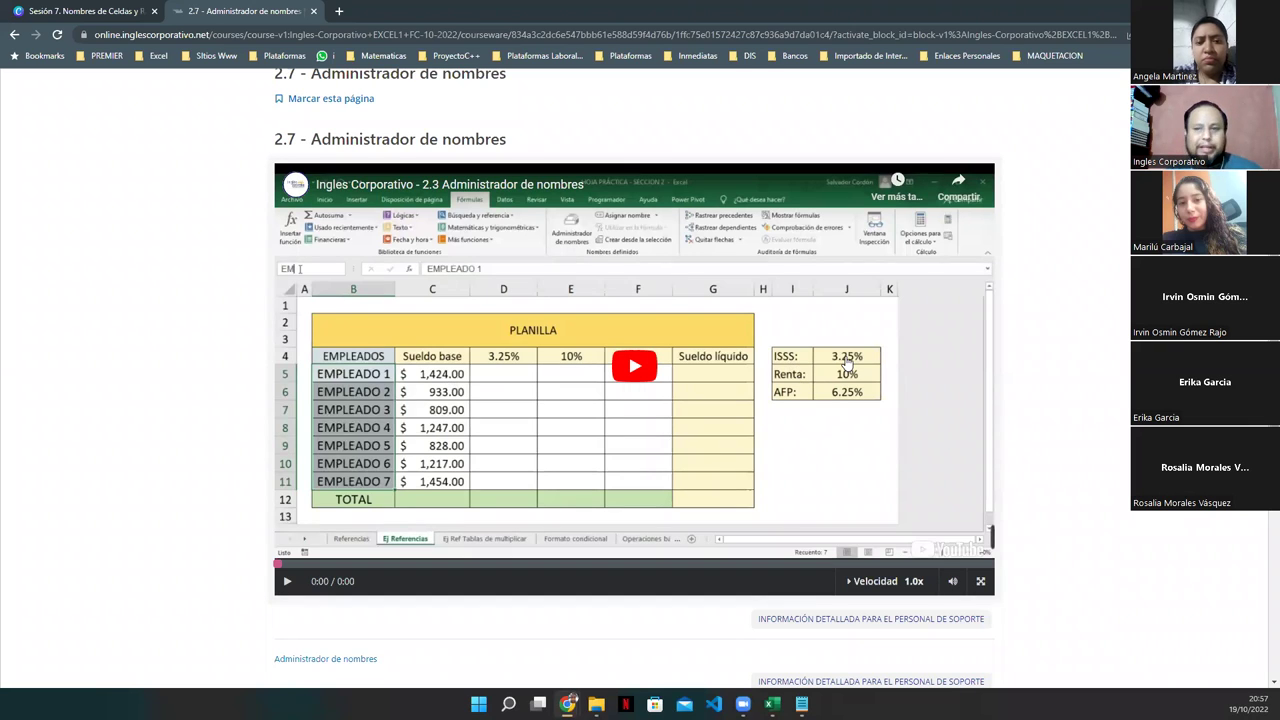
- Switch to Excel, add a new worksheet, and shrink and reposition the window so the PLANILLA example headers stay in view
key(alt+Tab)
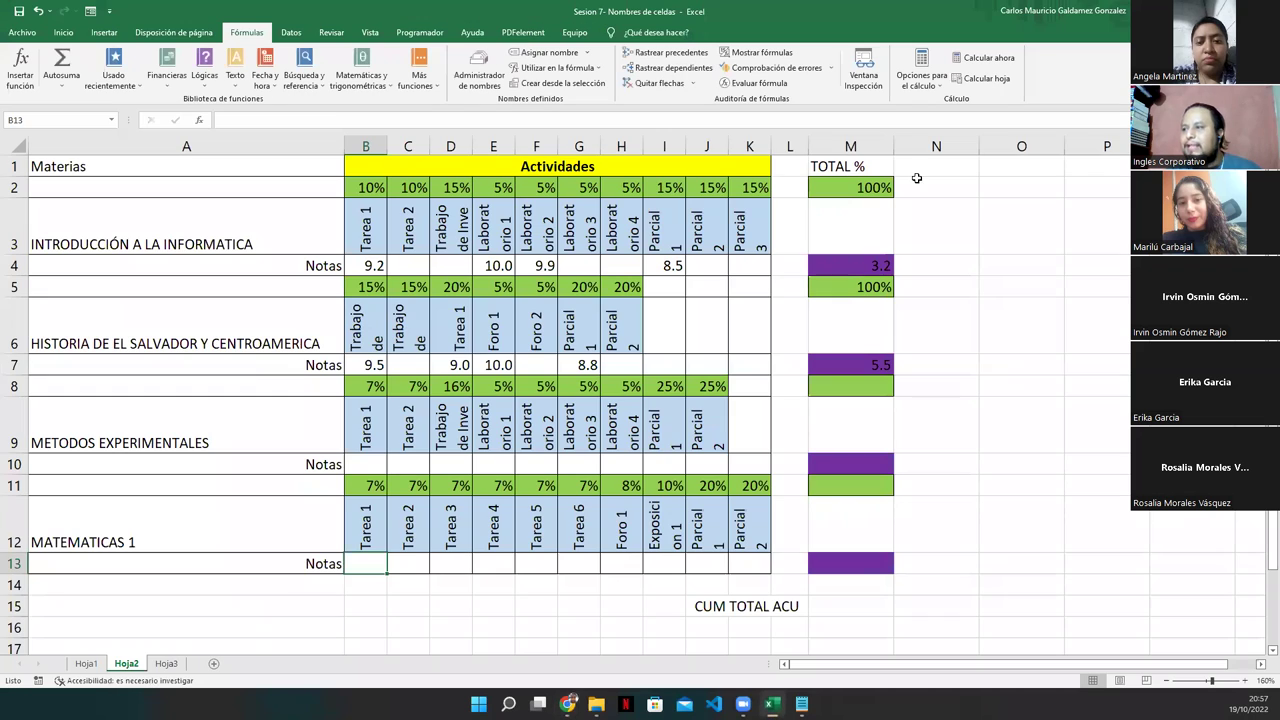
click(213, 664)
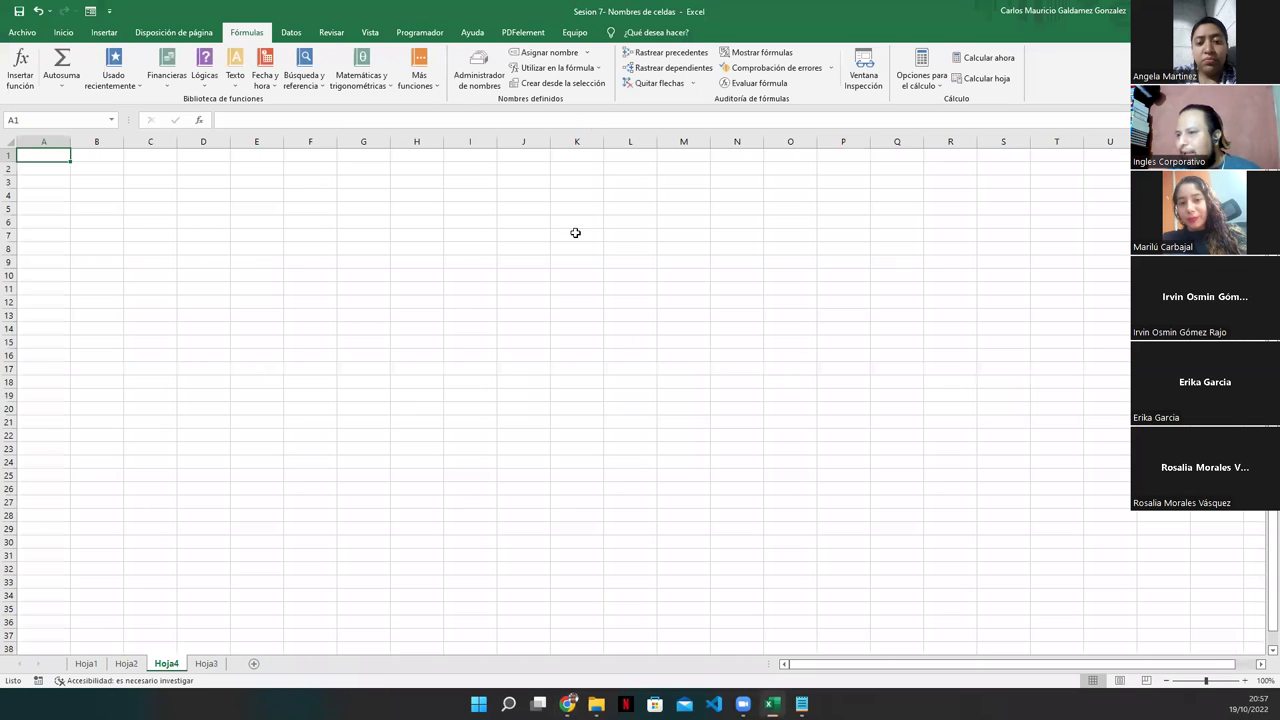
double_click(506, 18)
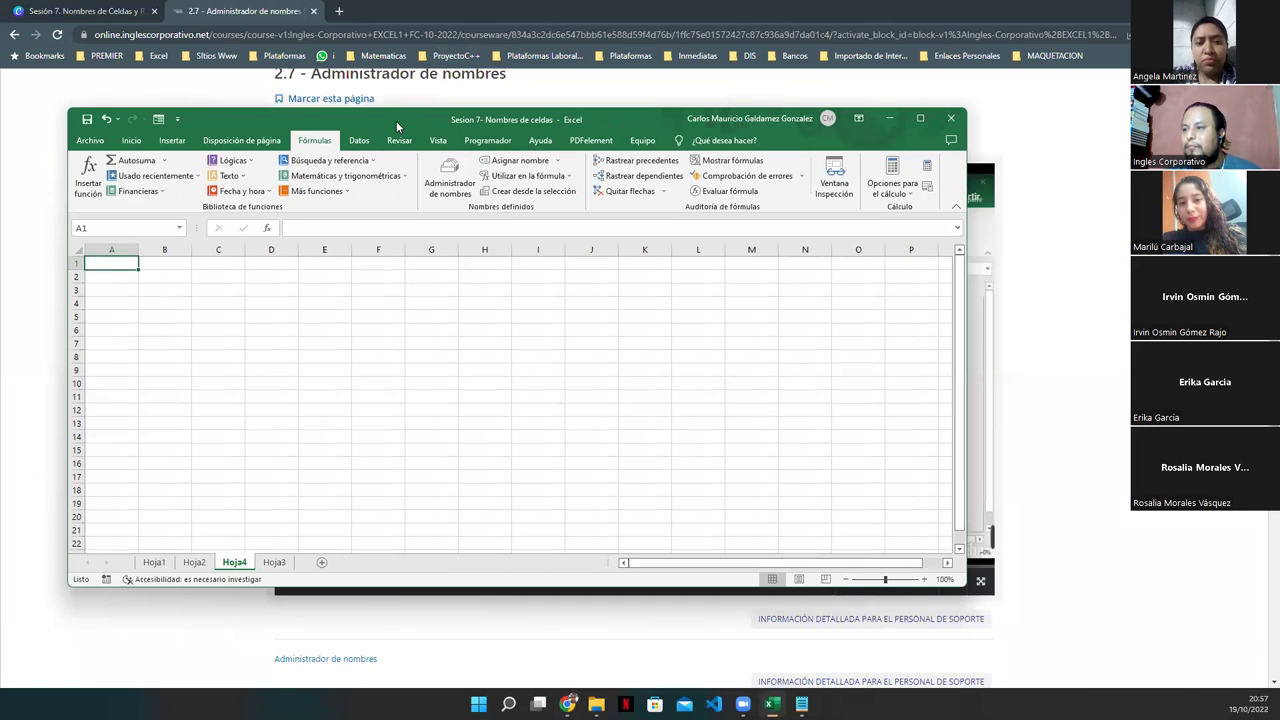
drag(396, 126, 694, 449)
click(450, 614)
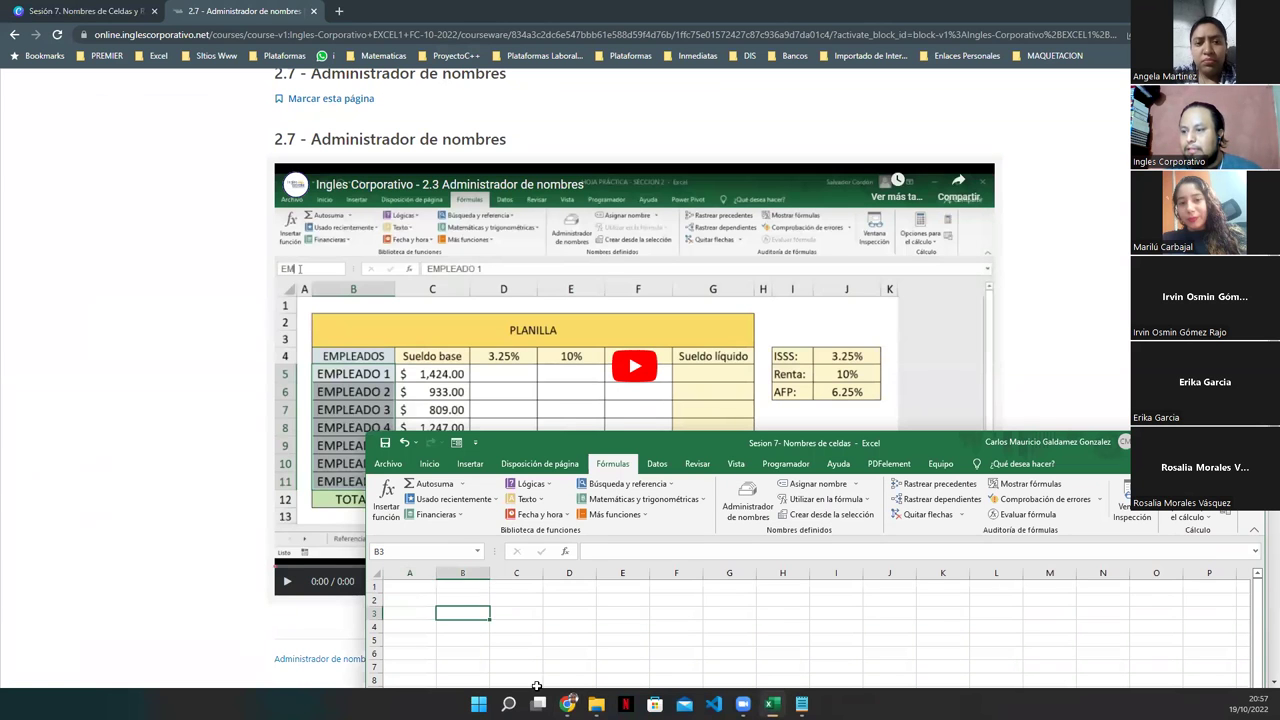
scroll(492, 635, up, 3)
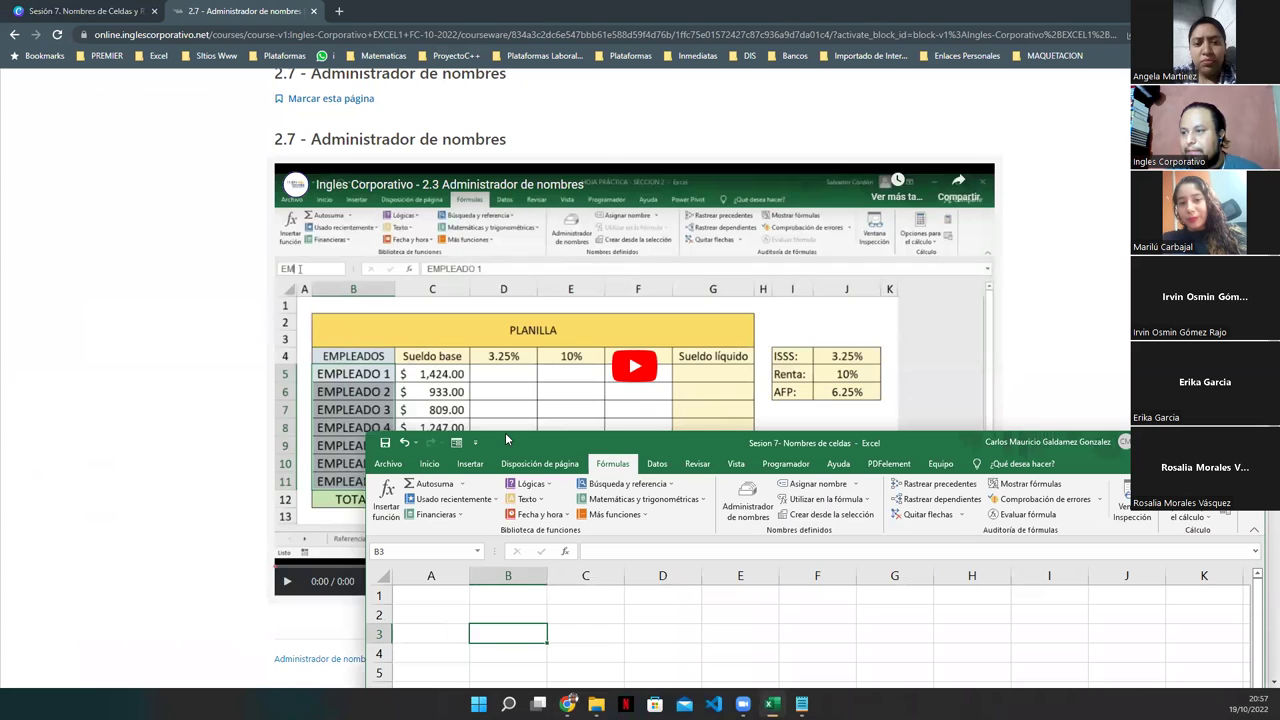
drag(506, 440, 454, 418)
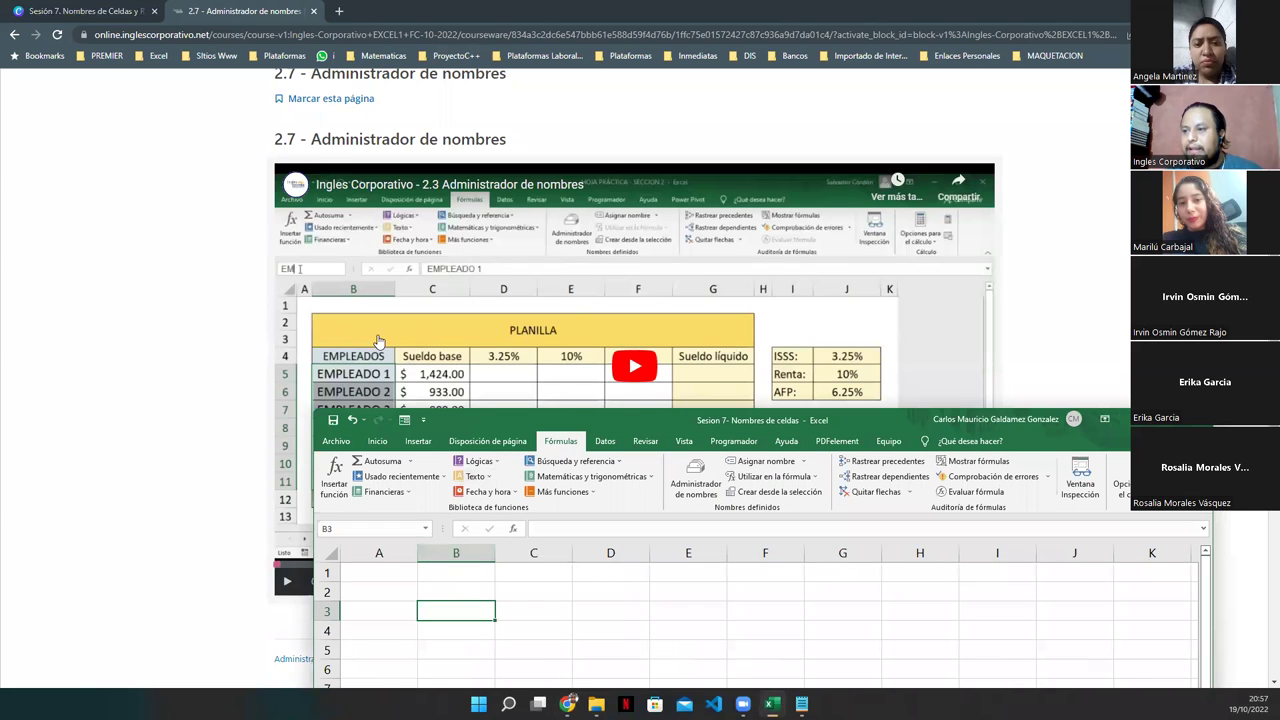
scroll(1080, 288, down, 2)
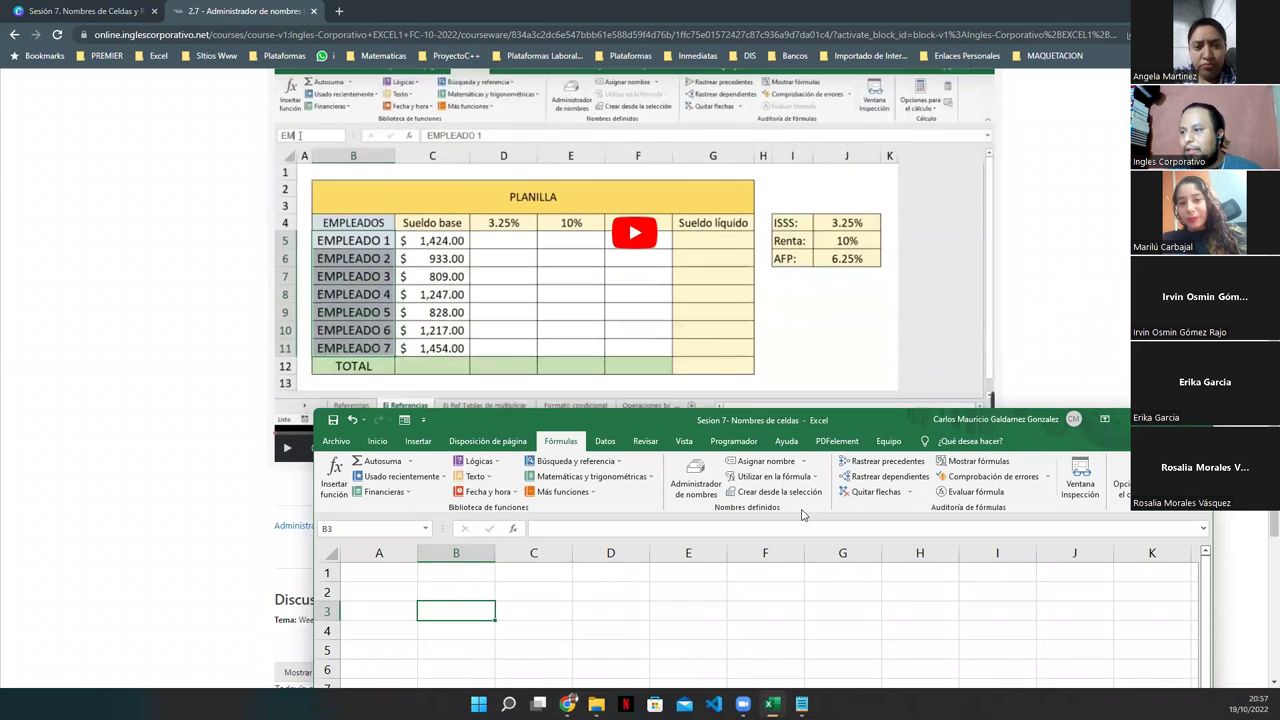
drag(688, 414, 664, 290)
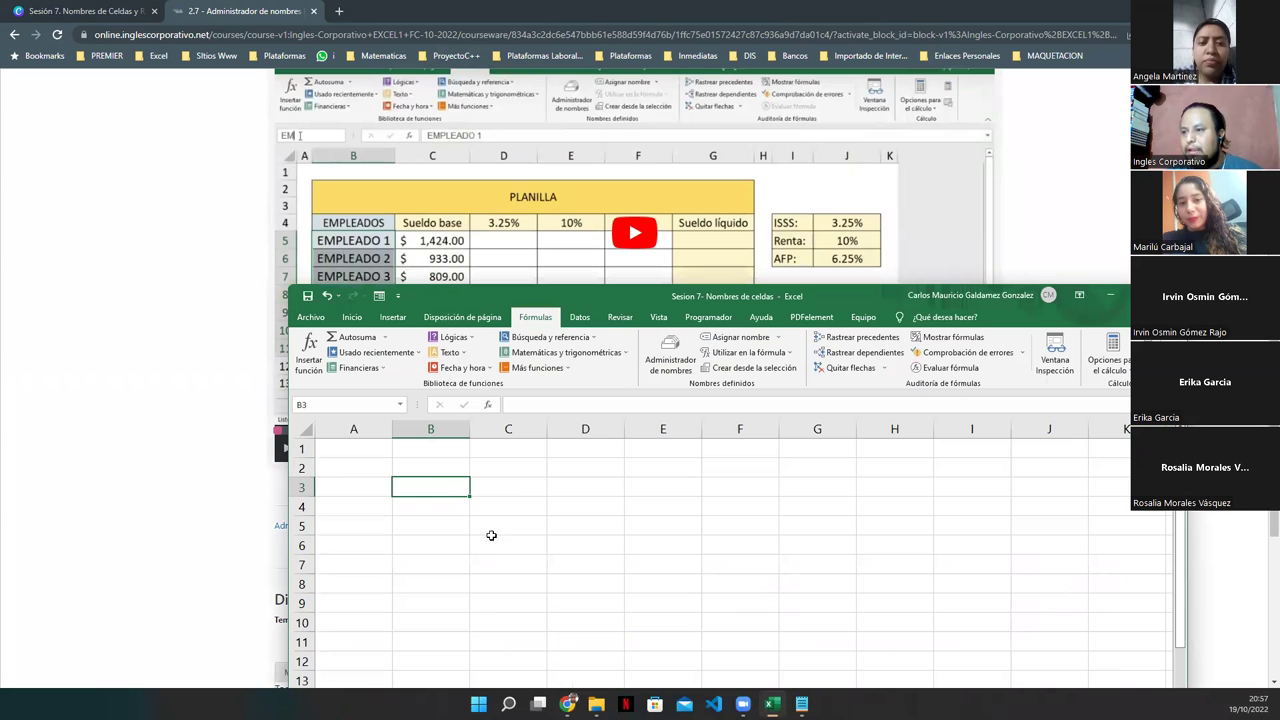
- Enter the payroll headers Empleado1 in A1 and SueldoBase in B1 of the new sheet
click(430, 449)
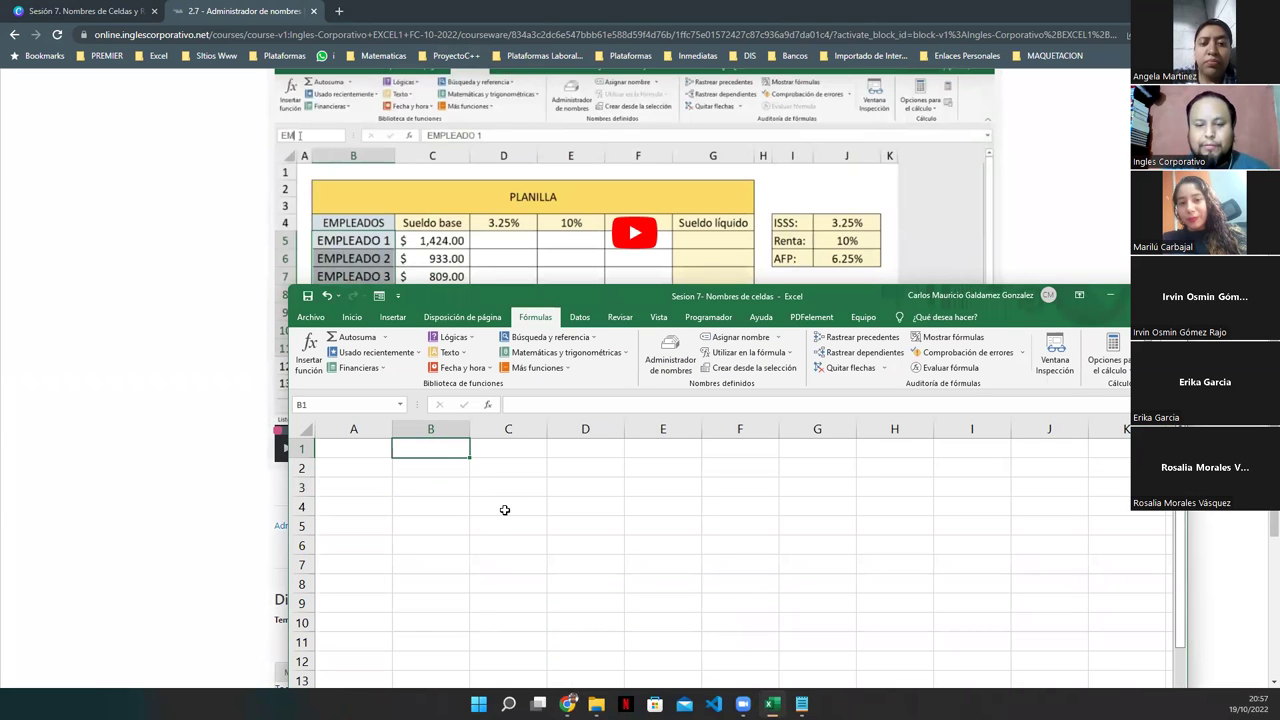
key(Left)
text(Empleado)
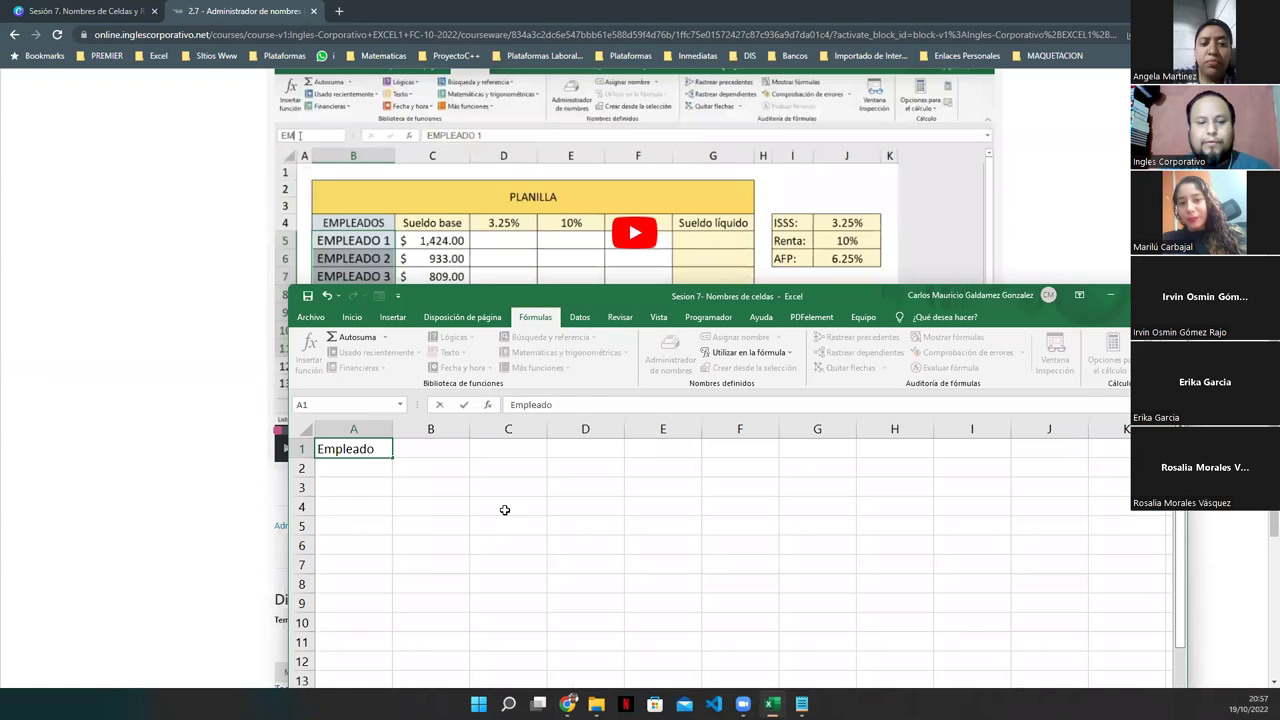
text(1)
key(Tab)
text(Sueldo)
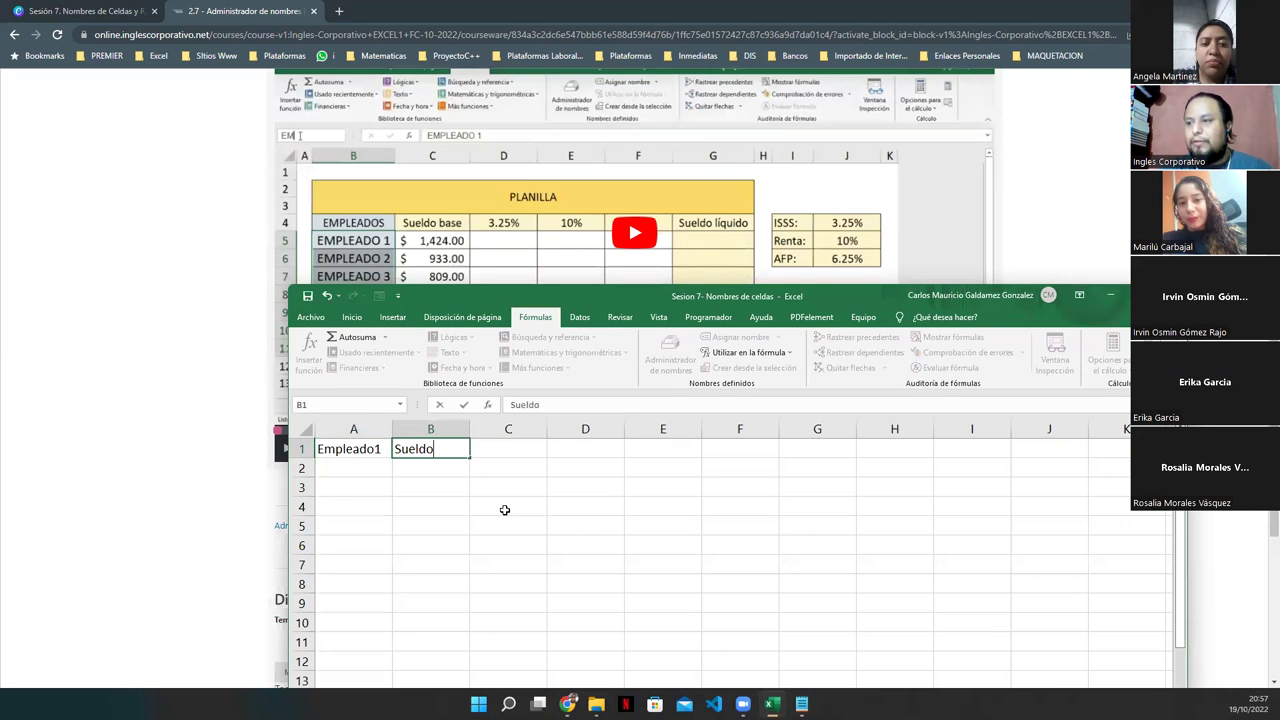
text(Base)
key(Tab)
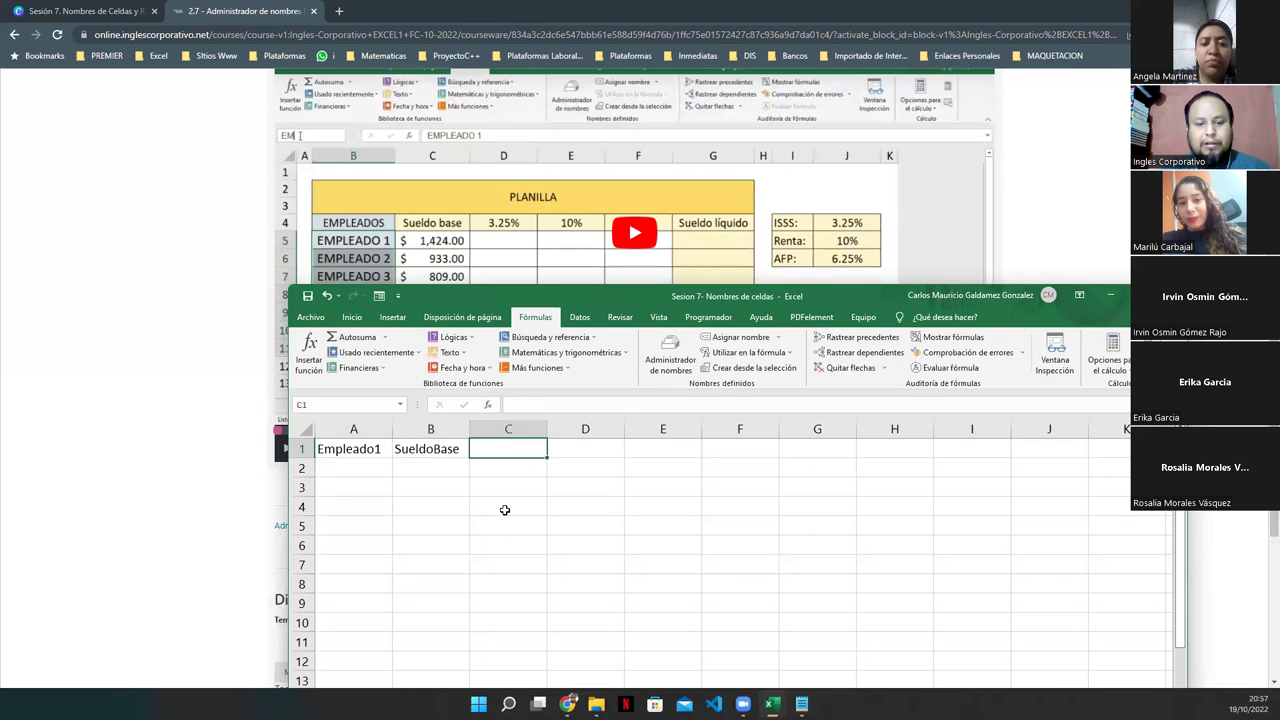
- Enter the deduction rates 3.25%, 10% and 6.25% as headers in C1 through E1
text(3.25%)
key(Tab)
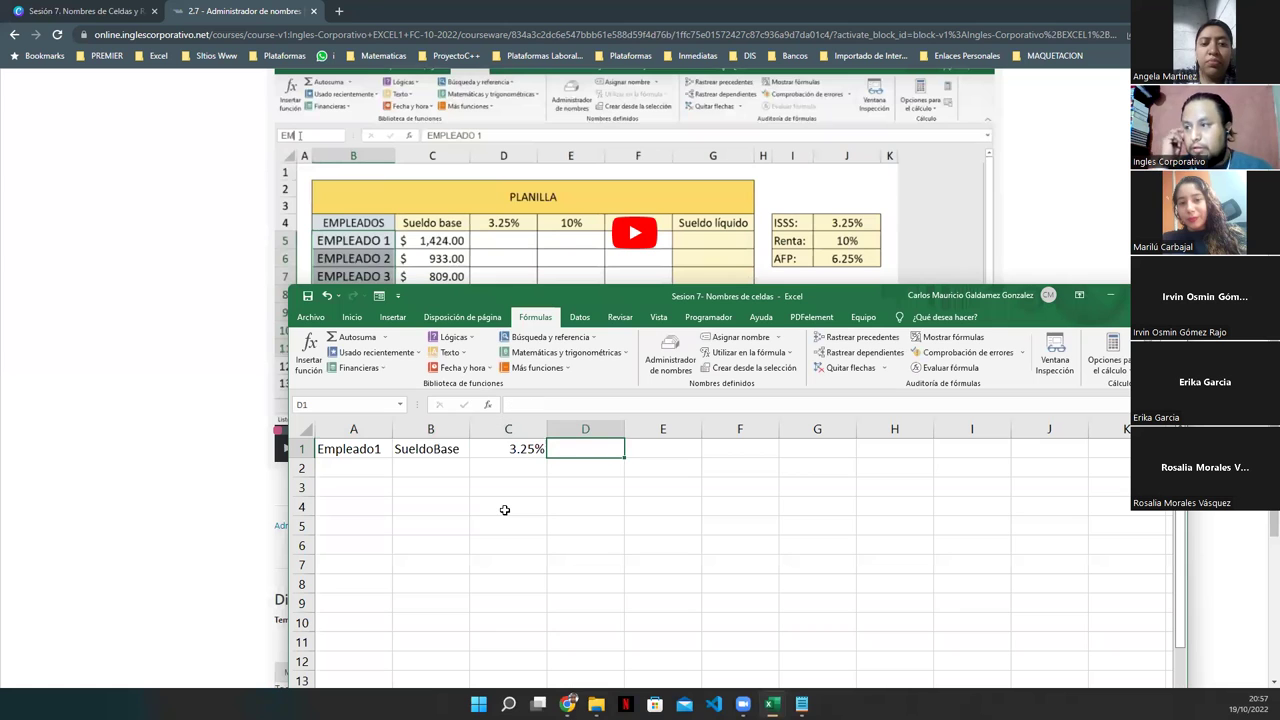
text(10%)
key(Tab)
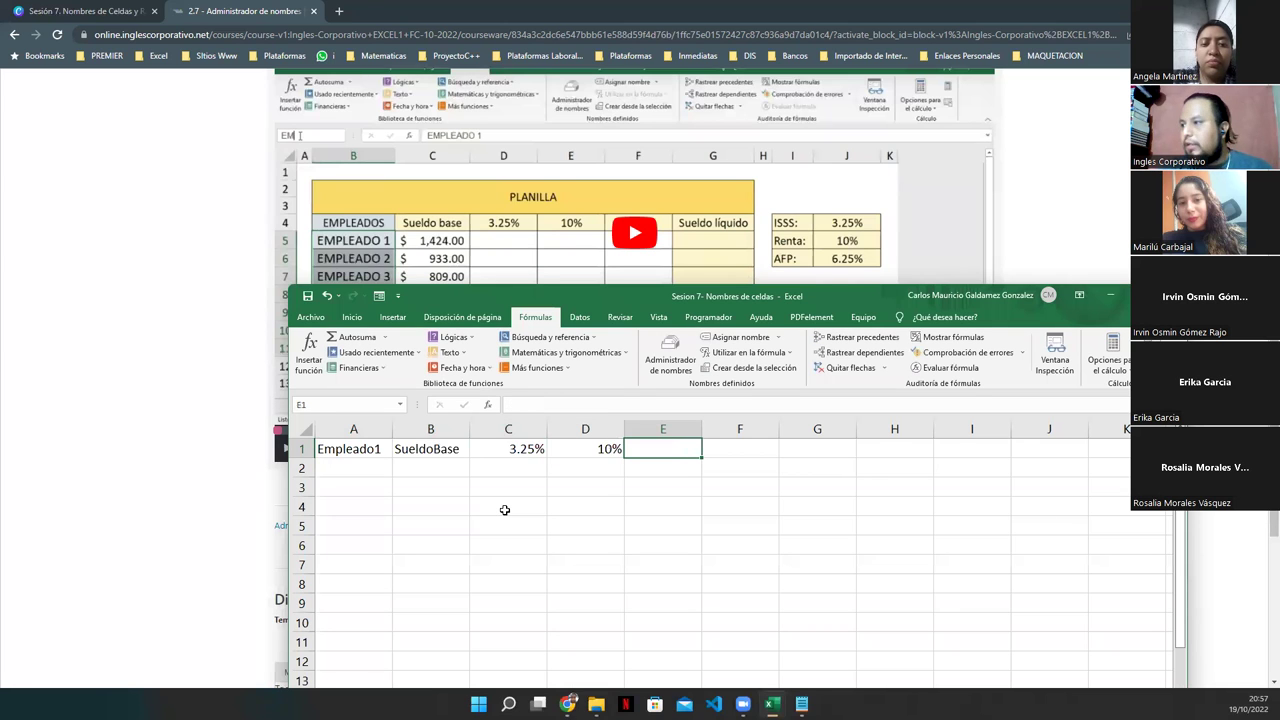
text(5)
key(BackSpace)
text(6.)
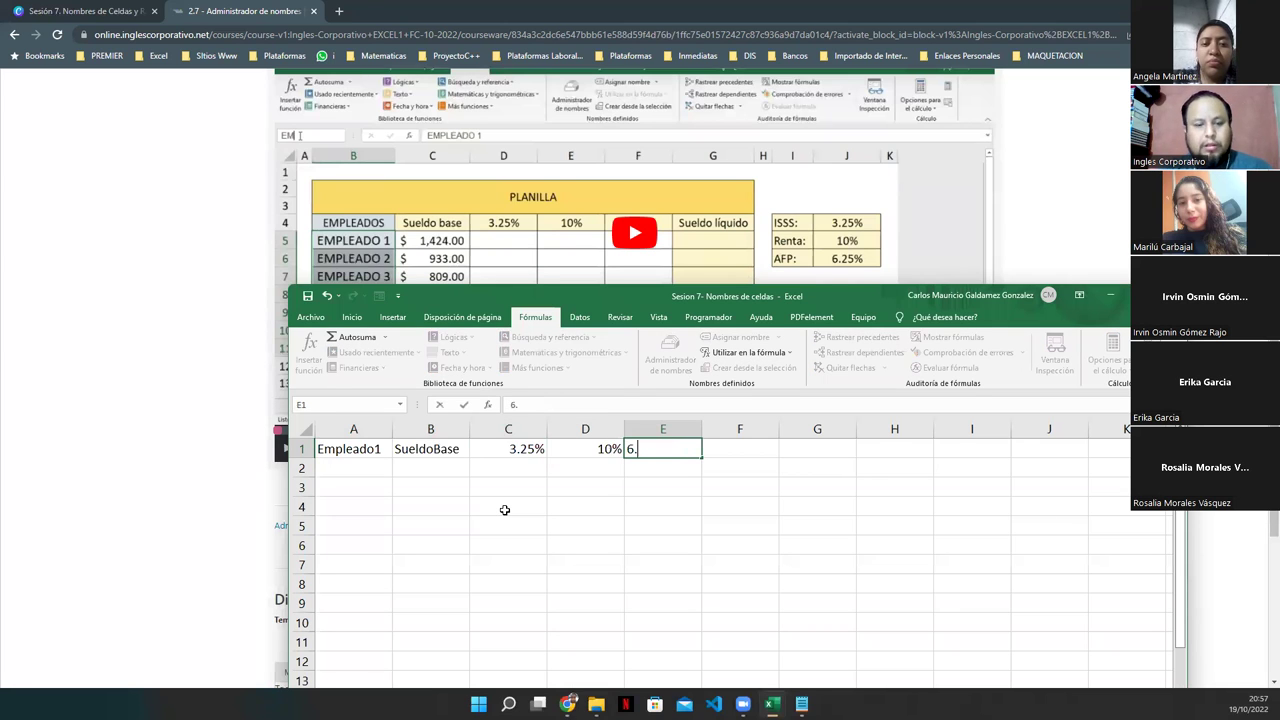
text(25%)
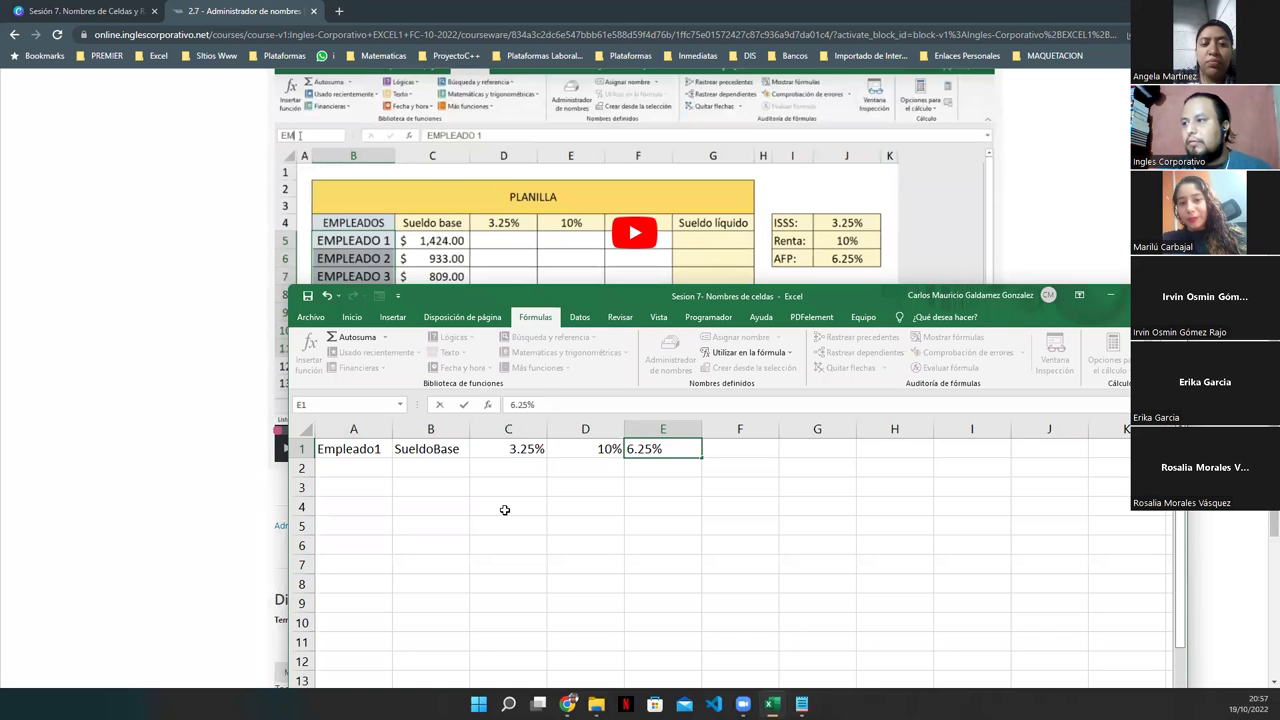
- Add the header Sueldoliquido in F1 and widen column F to fit it
key(Tab)
text(Sueldoliquido)
key(Return)
drag(779, 429, 792, 429)
- Enter the deduction labels ISSS, RENTA and AFP in cells H3 through H5
click(887, 482)
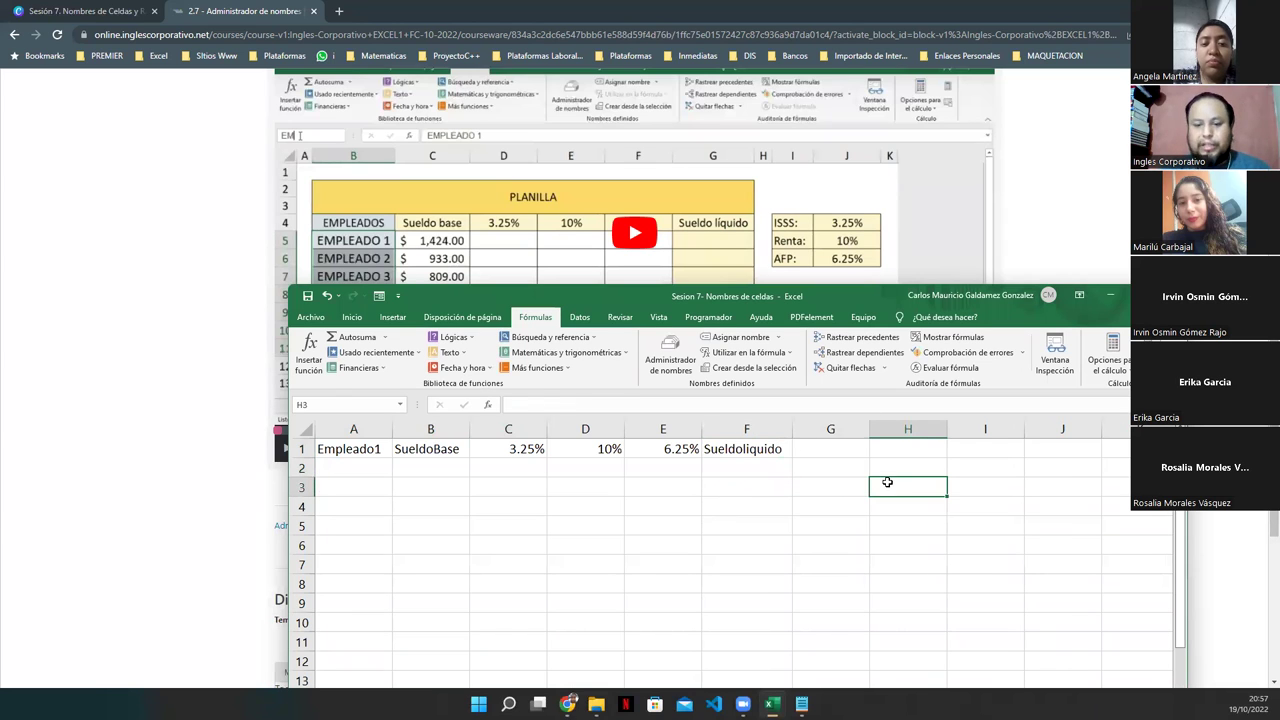
text(ISSS)
key(Return)
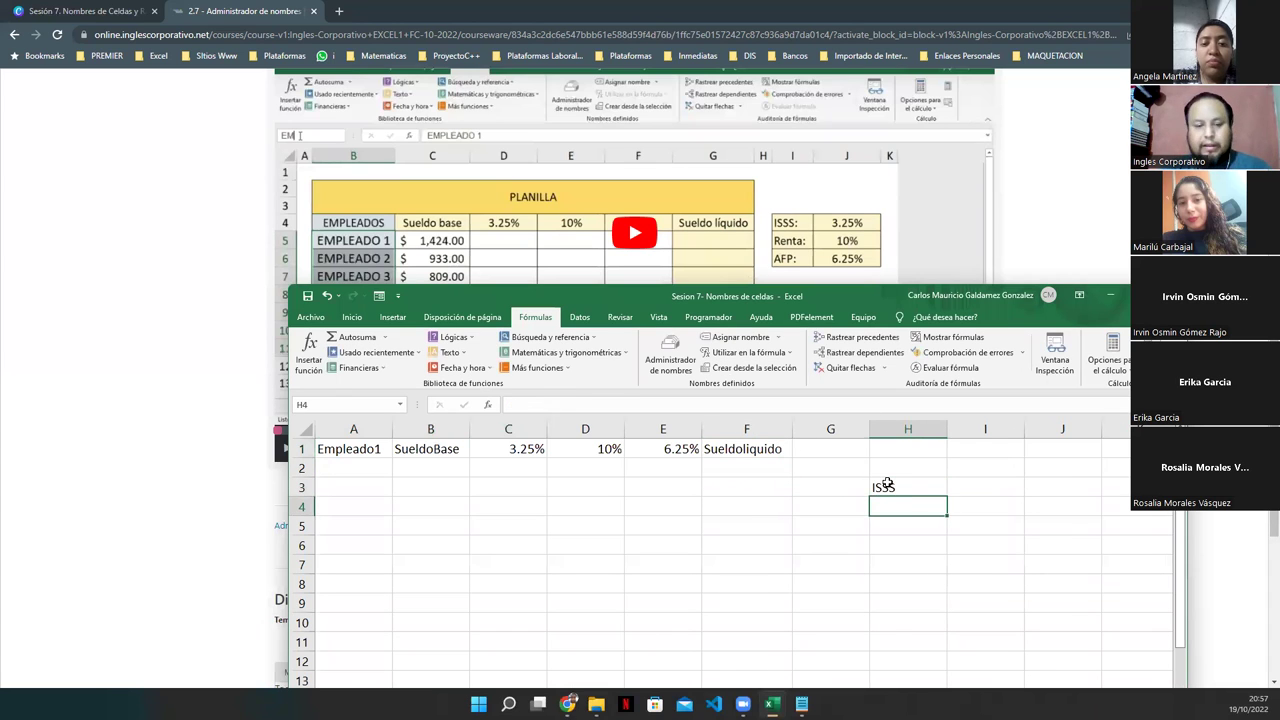
text(RENTA)
key(Return)
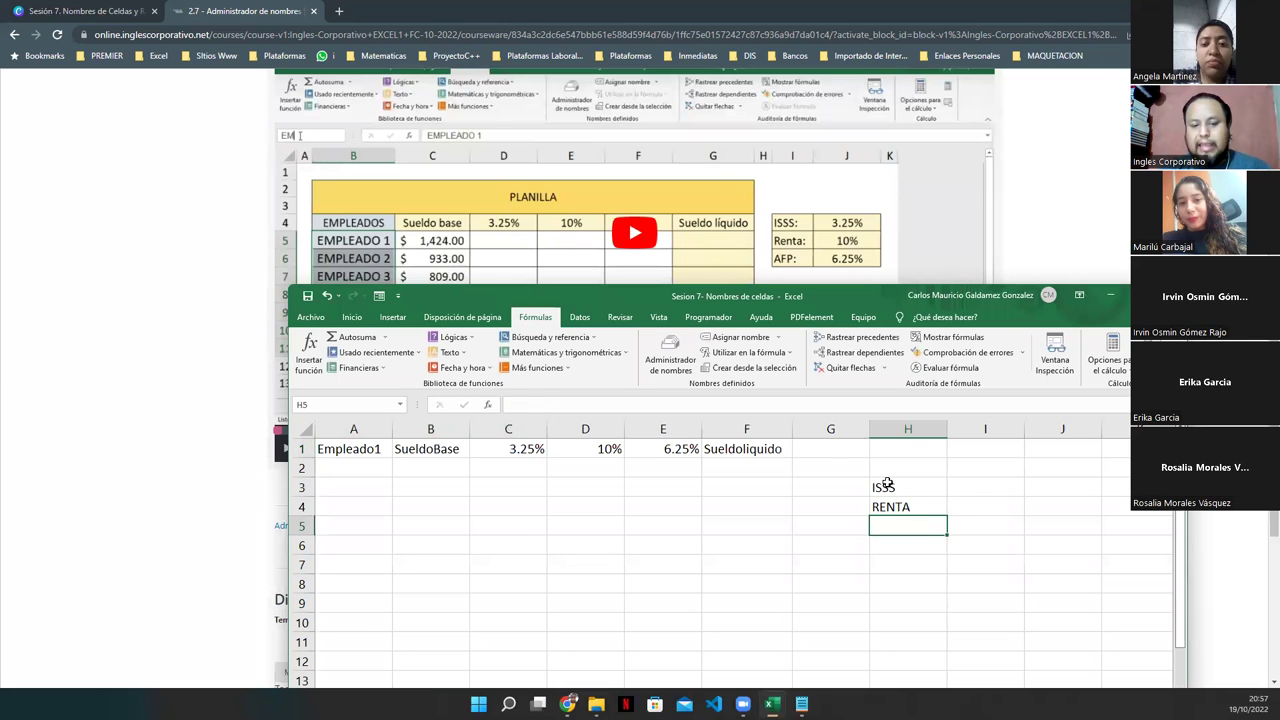
text(AFP)
key(Tab)
- Enter the rates 3.25% for ISSS, 10% for RENTA and 6.25% for AFP in I3 through I5
key(Up)
key(Up)
text(3.25)
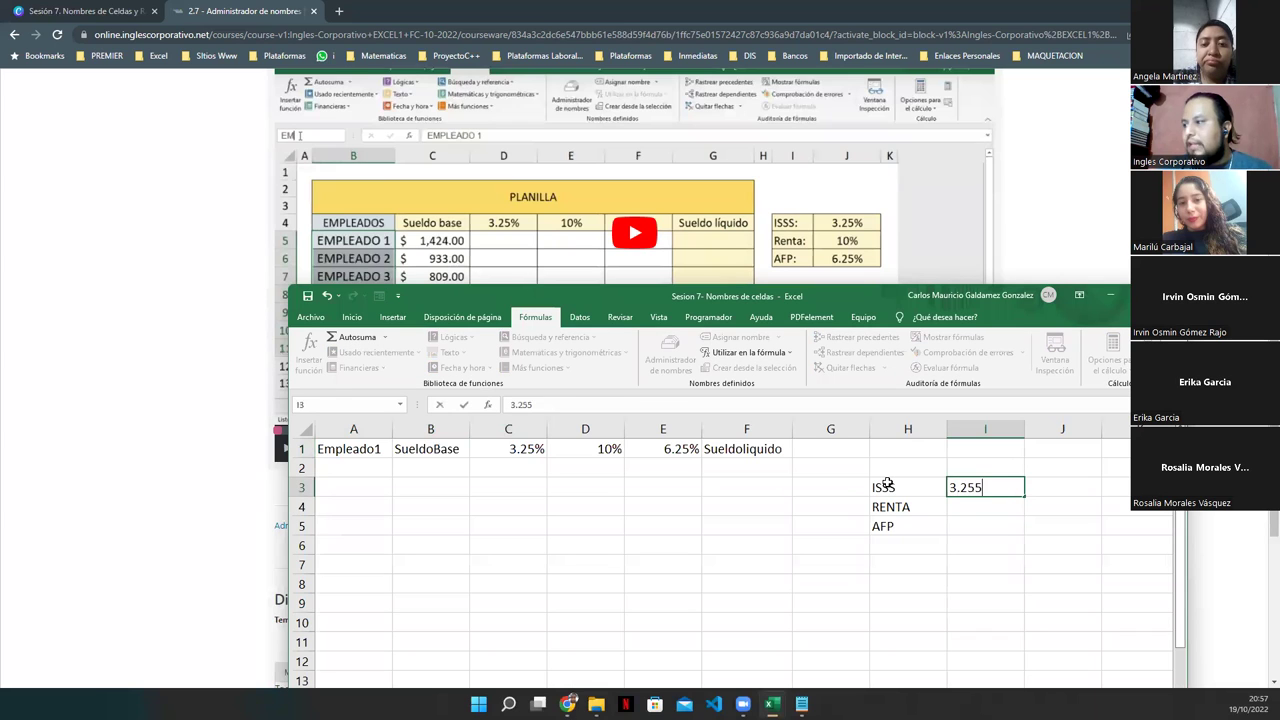
text(%)
key(Return)
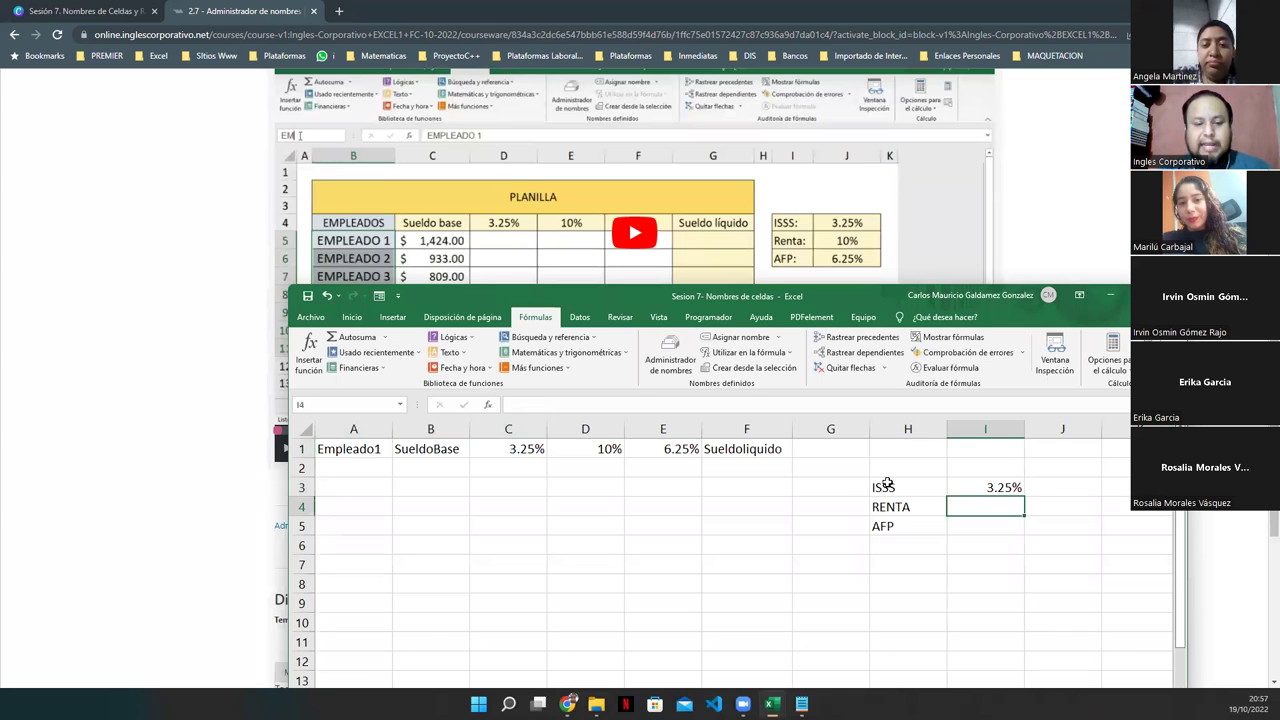
text(10%)
key(Return)
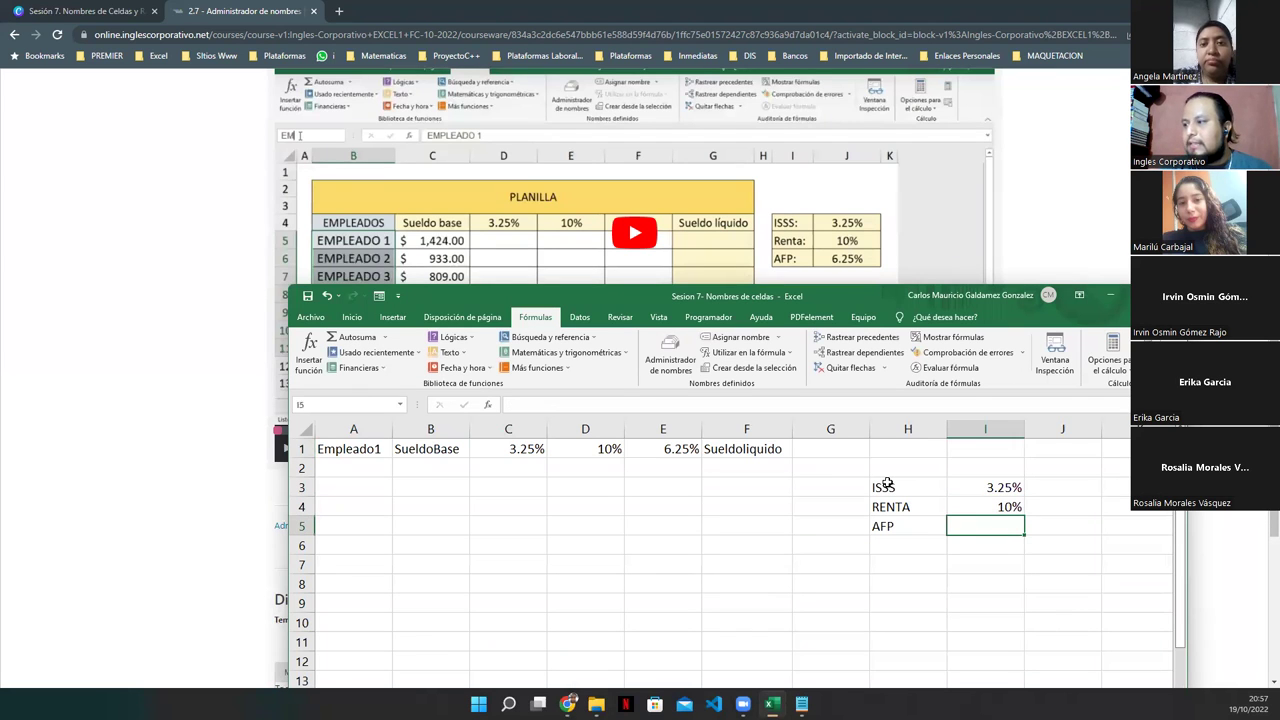
text(6.)
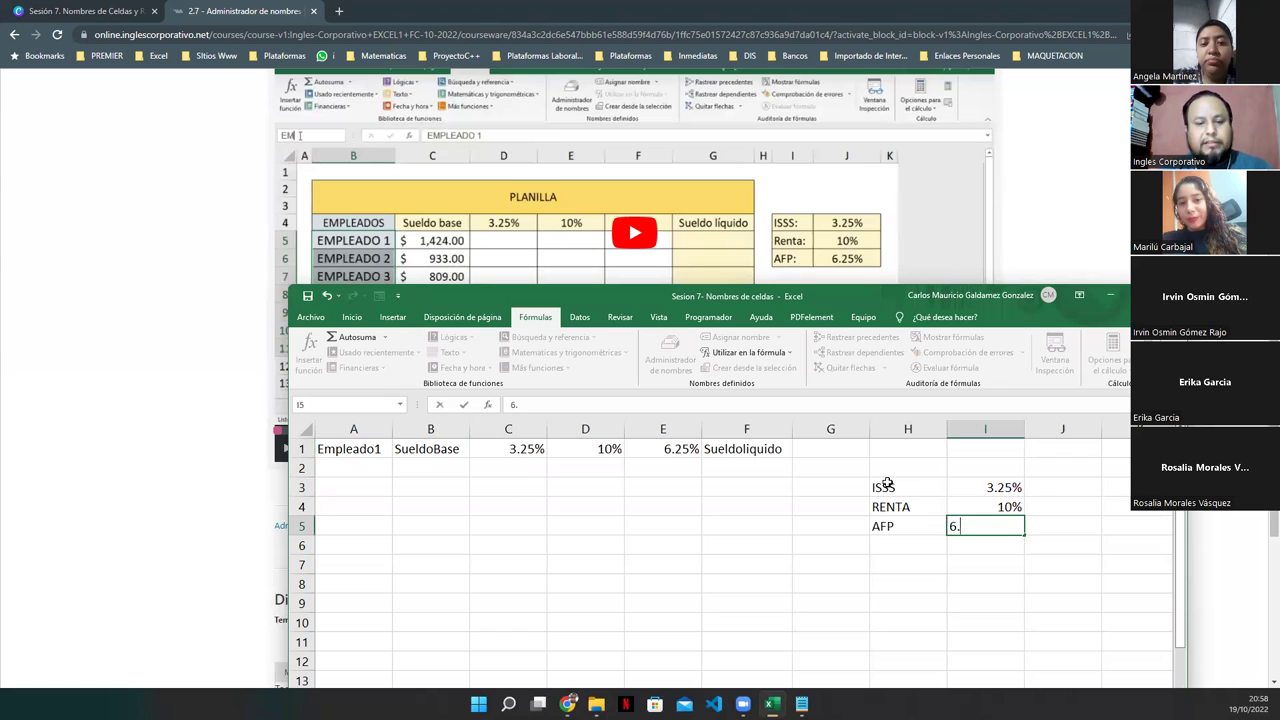
text(25%)
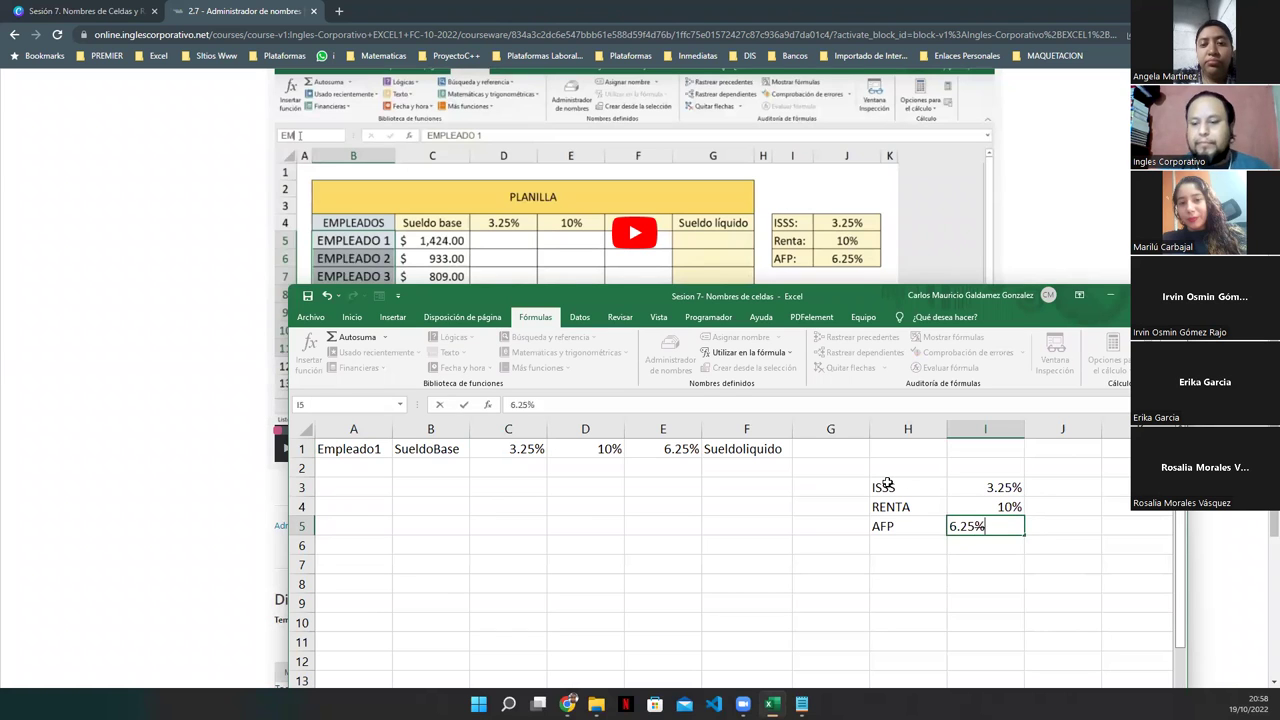
key(Return)
- Define the name ISSS for the 3.25% rate cell I3, moving the Excel window higher for a full view
key(Up)
key(Up)
key(Up)
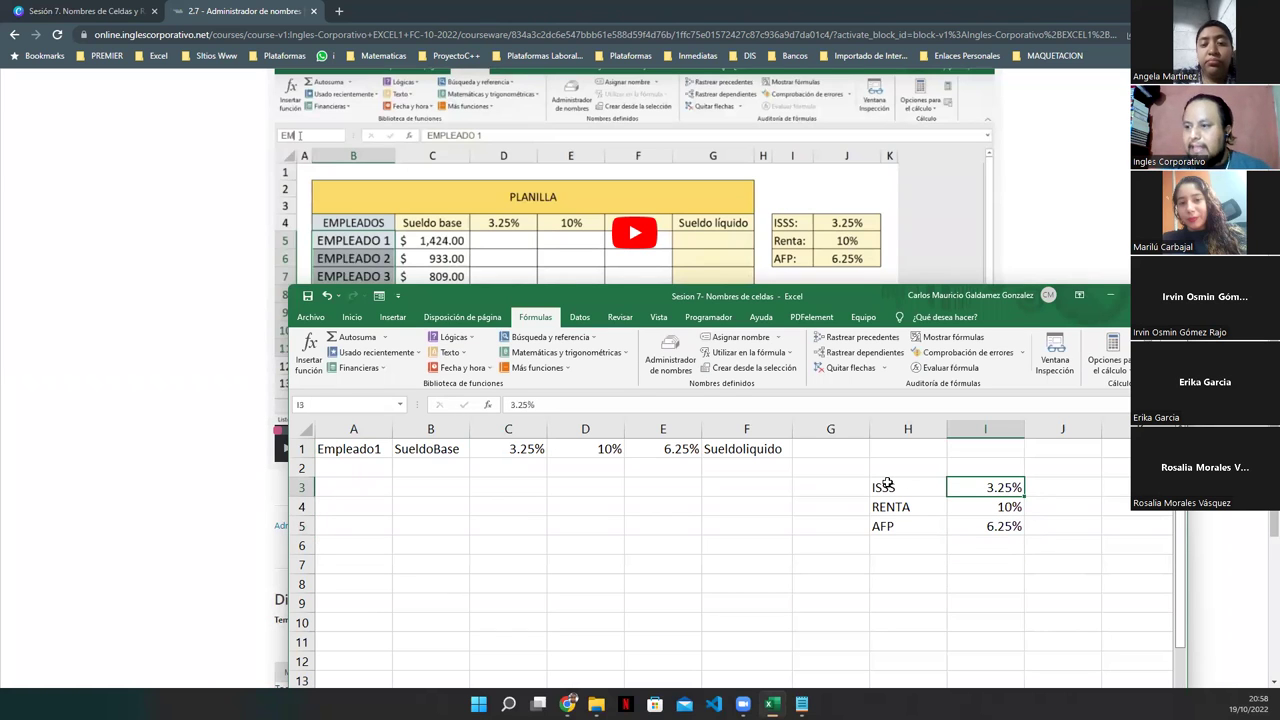
drag(825, 294, 712, 45)
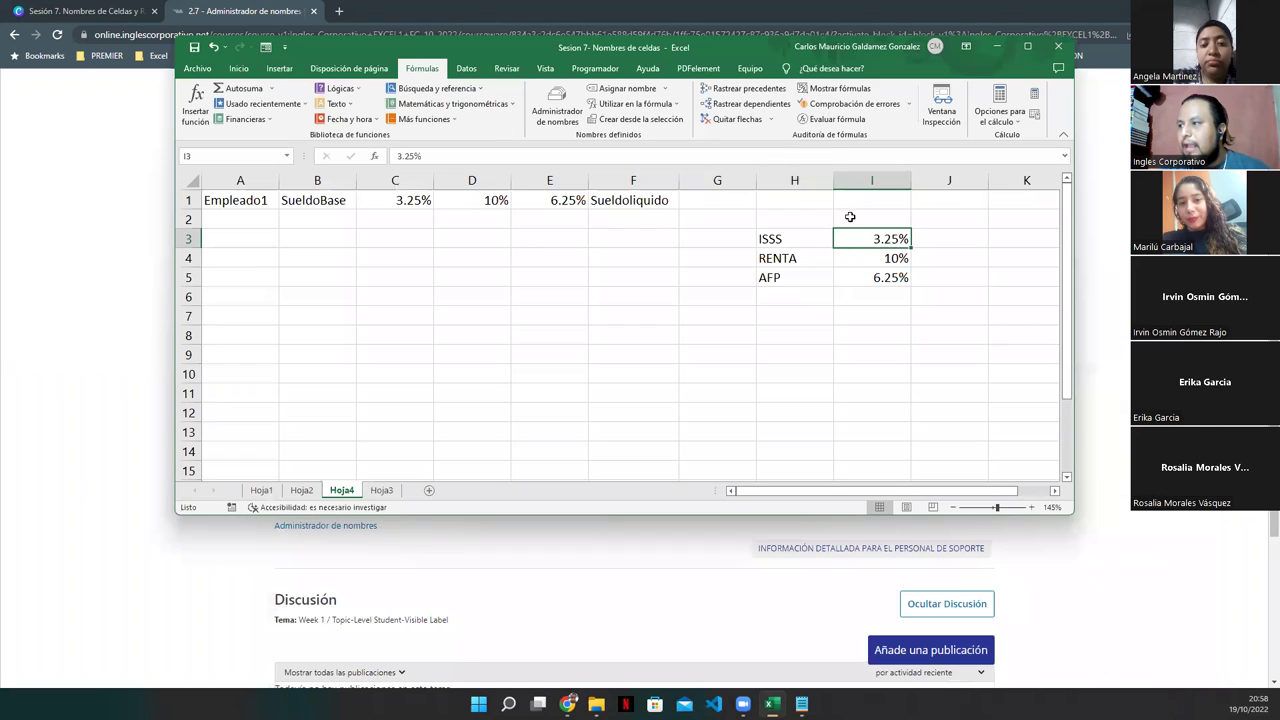
click(599, 92)
text(ISSS)
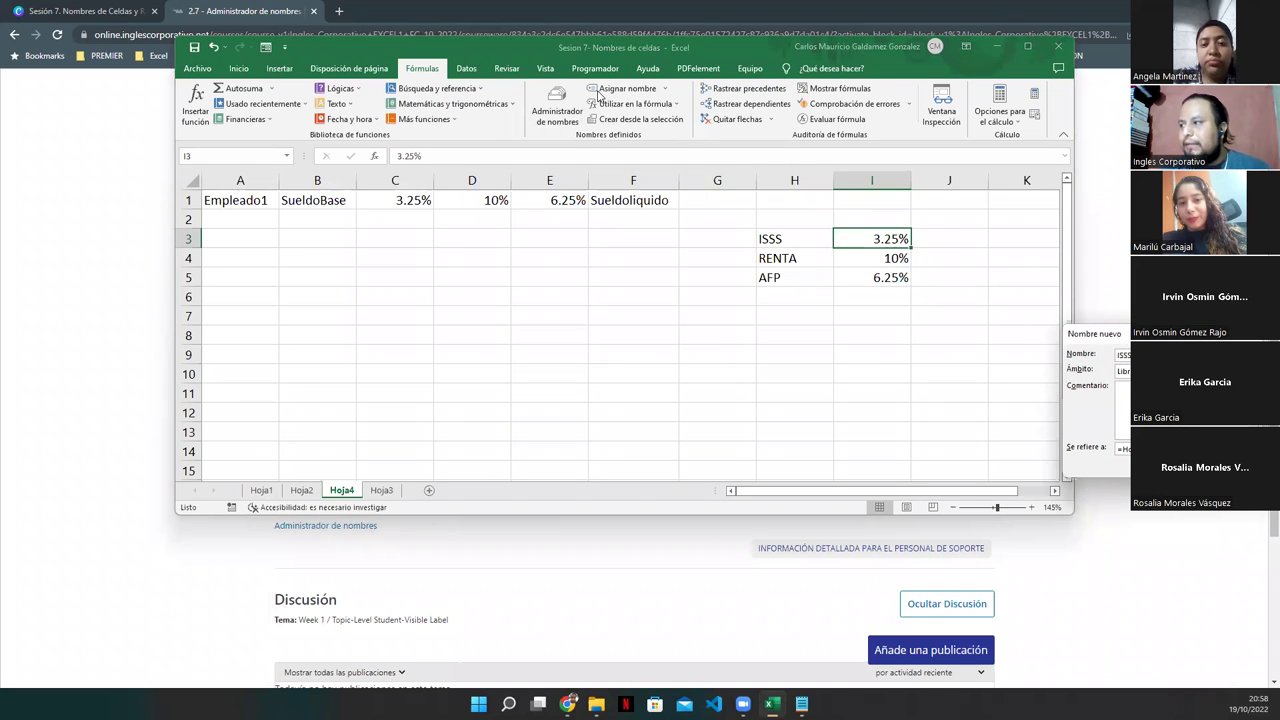
key(Return)
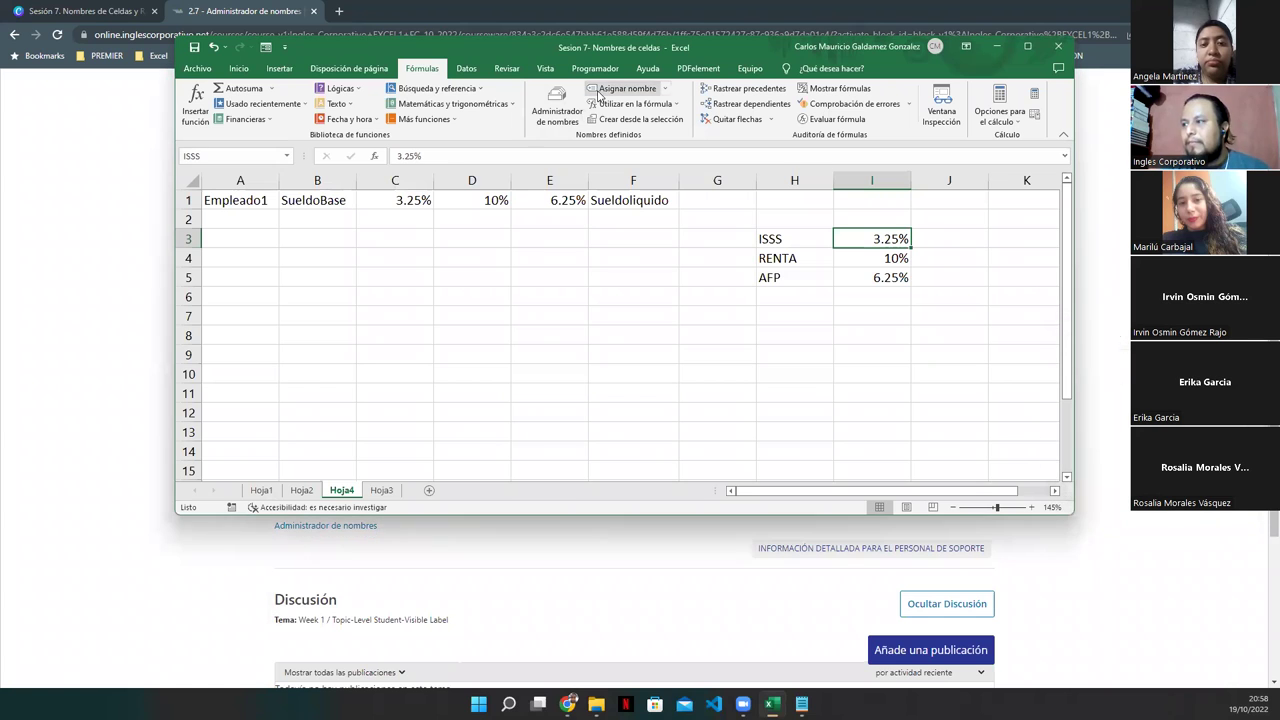
- Define the names RENTA for the 10% rate cell I4 and AFP for the 6.25% rate cell I5
click(848, 258)
click(597, 91)
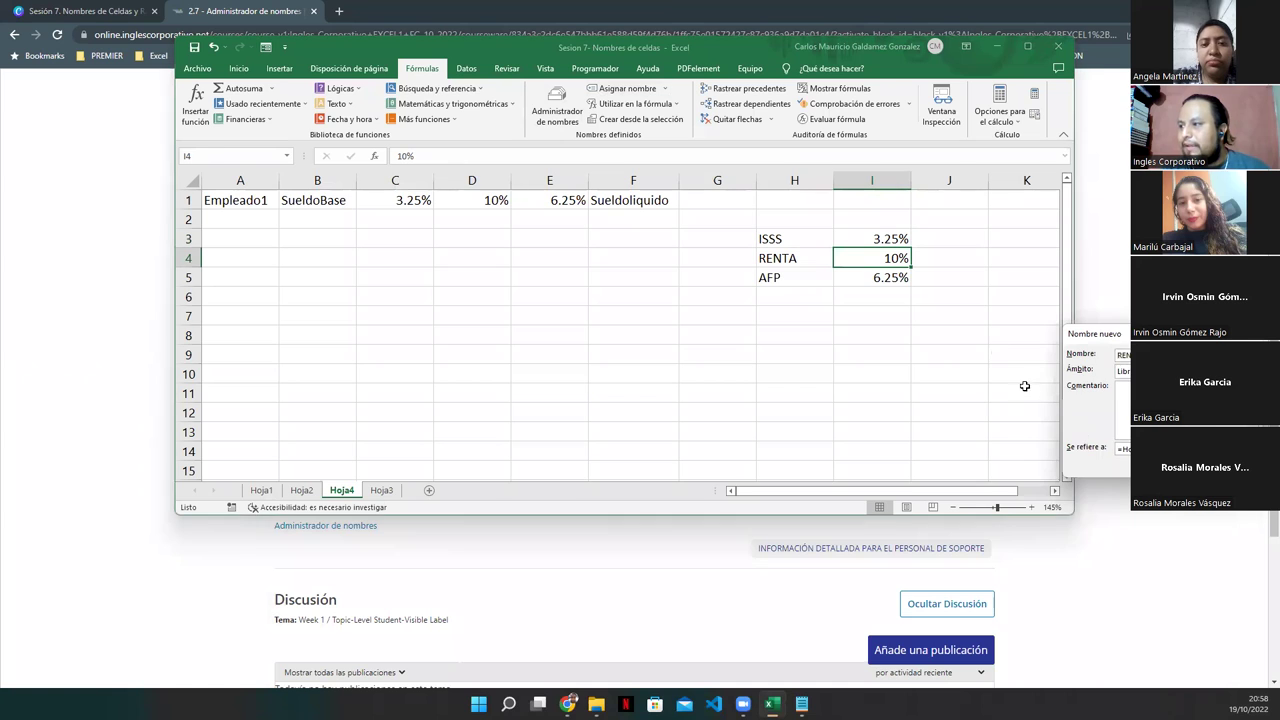
key(Return)
click(869, 278)
click(612, 90)
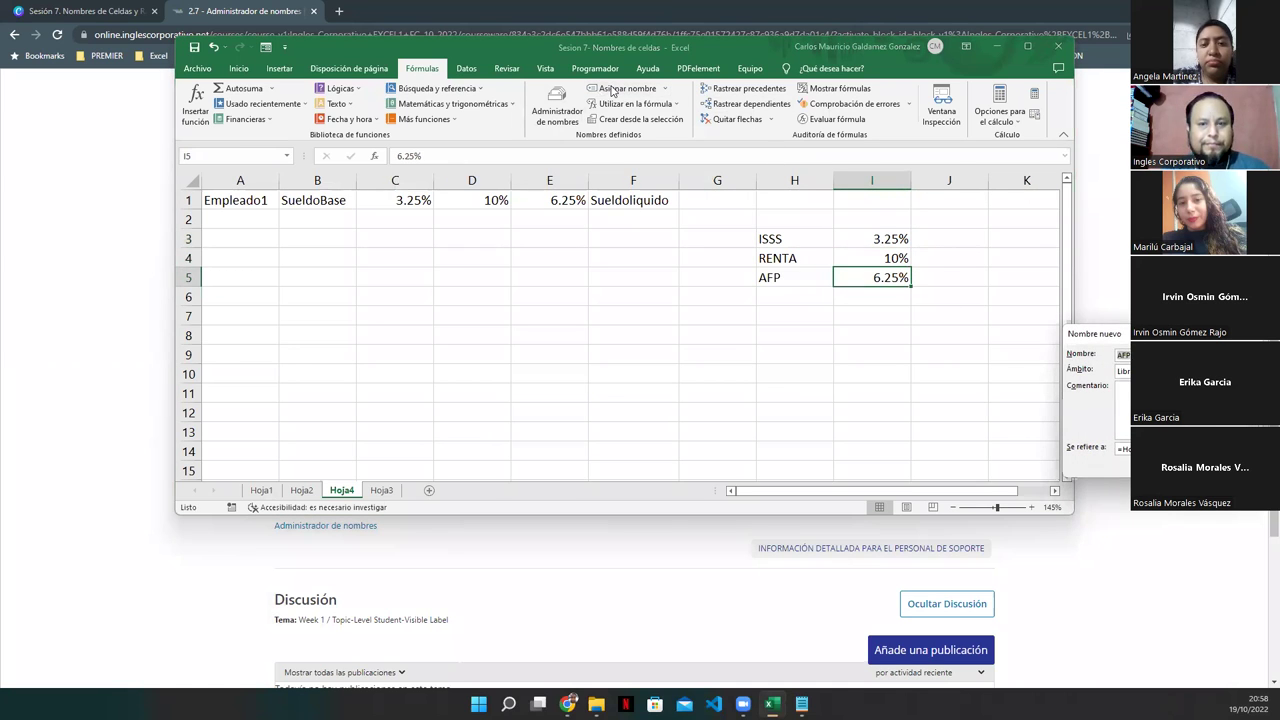
key(Return)
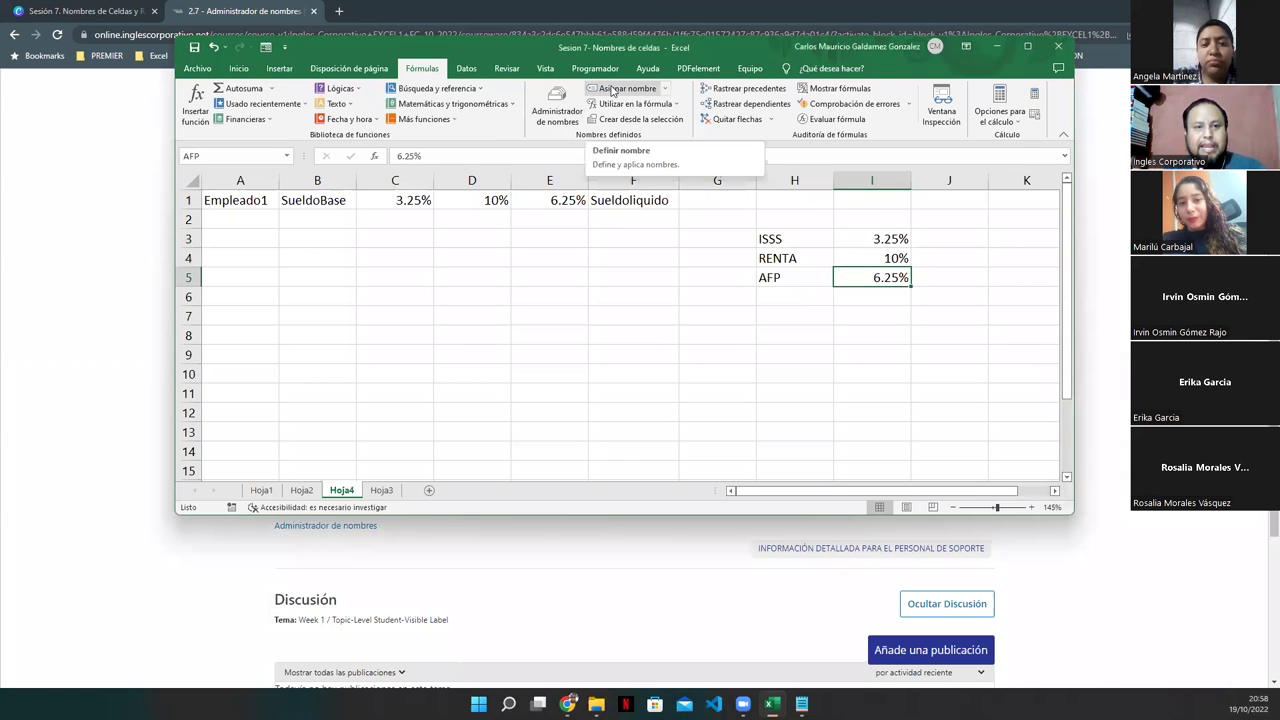
- Check the names assigned to the rate cells I3 through I5
click(866, 257)
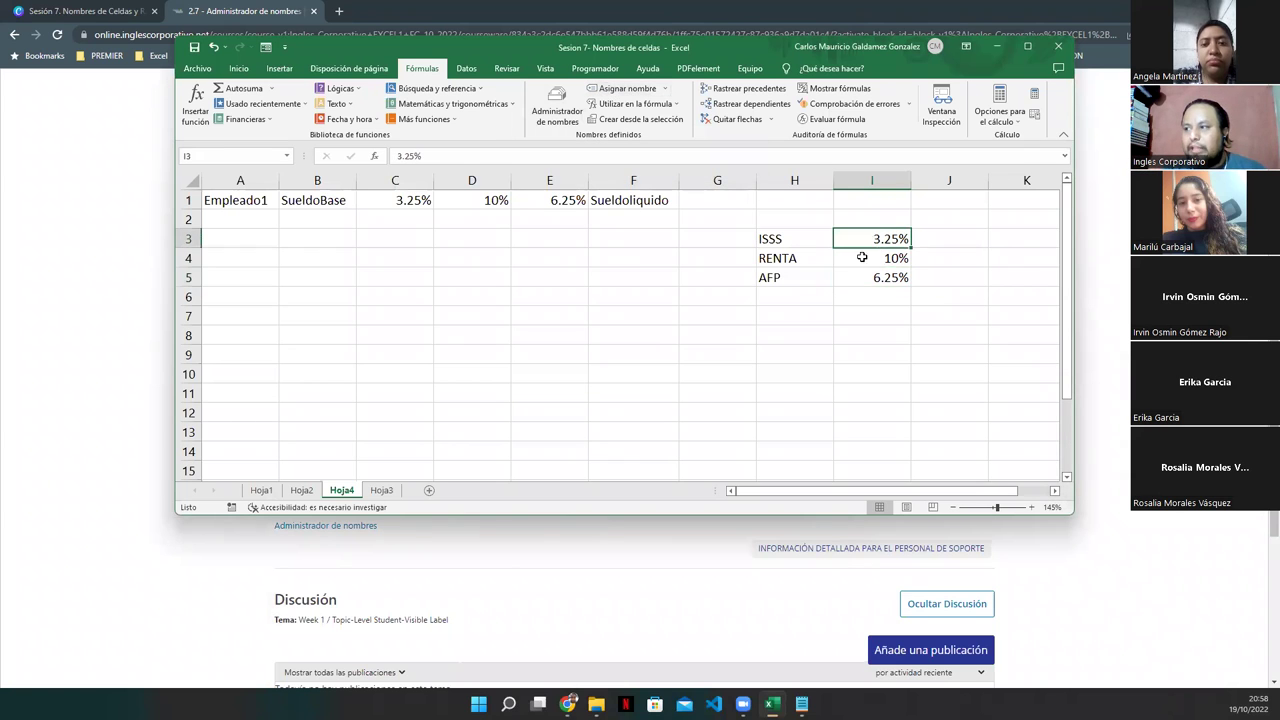
click(886, 277)
click(860, 240)
click(855, 252)
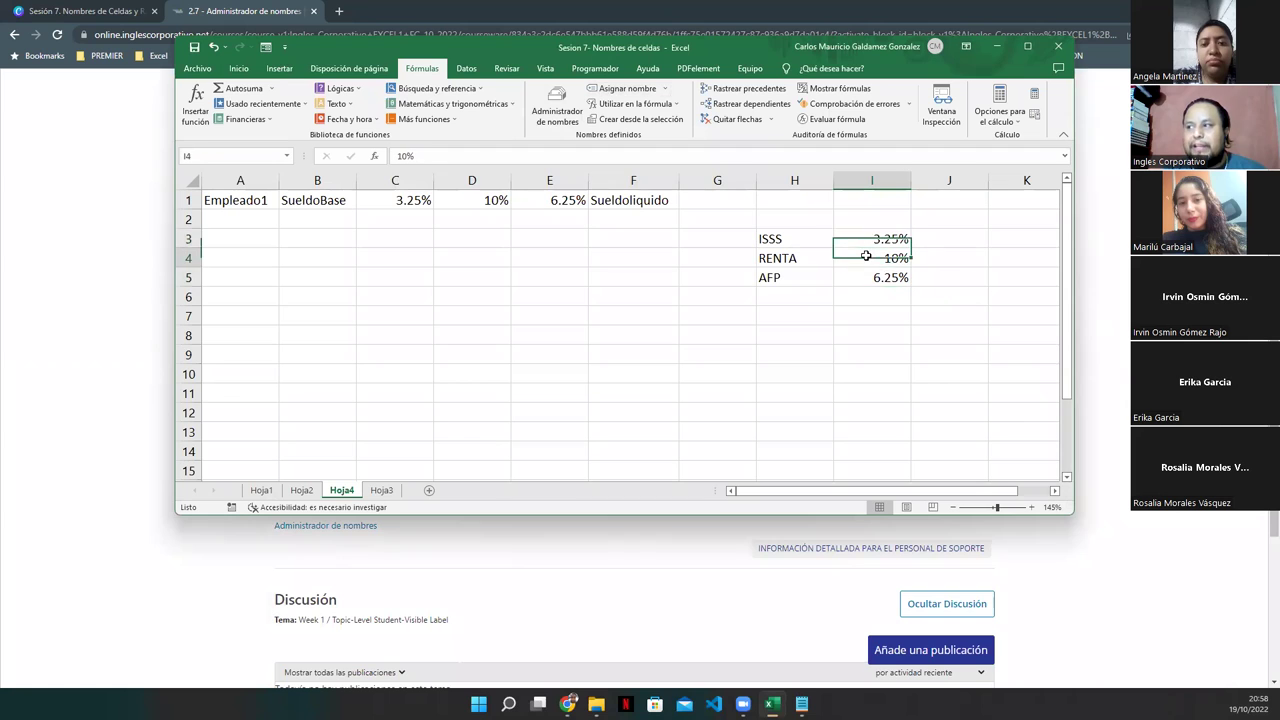
click(862, 240)
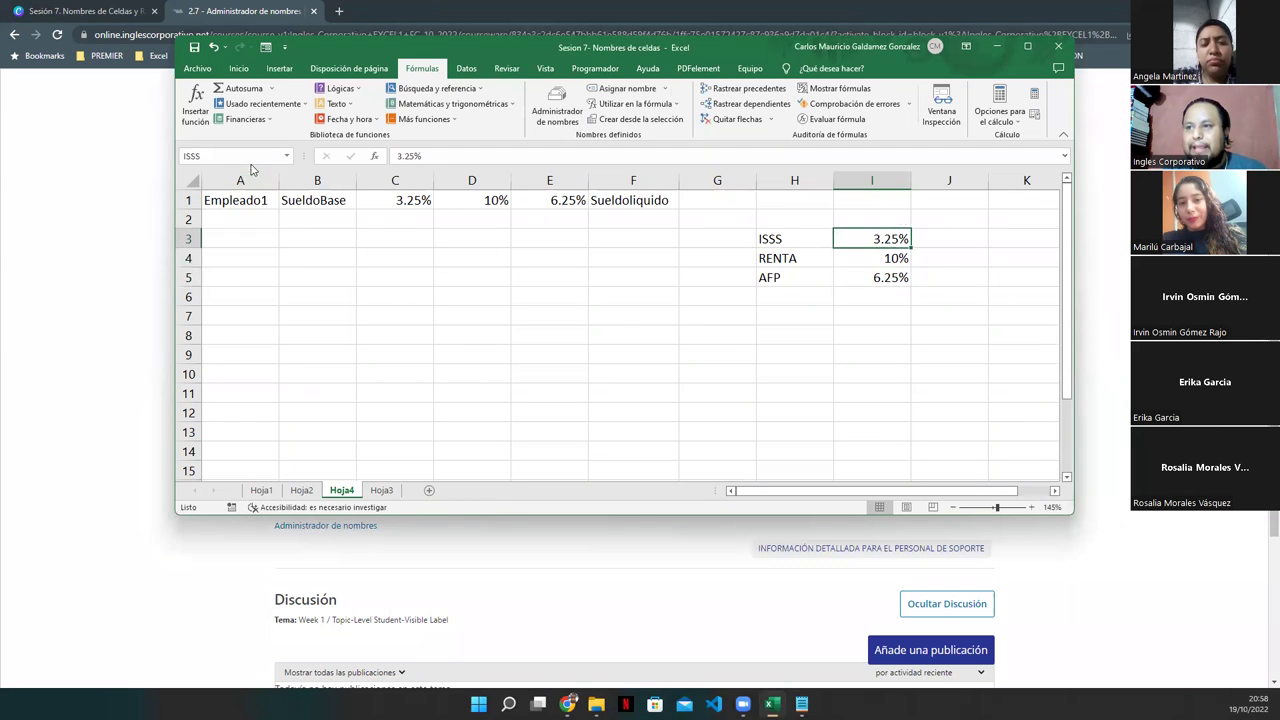
click(862, 261)
click(875, 281)
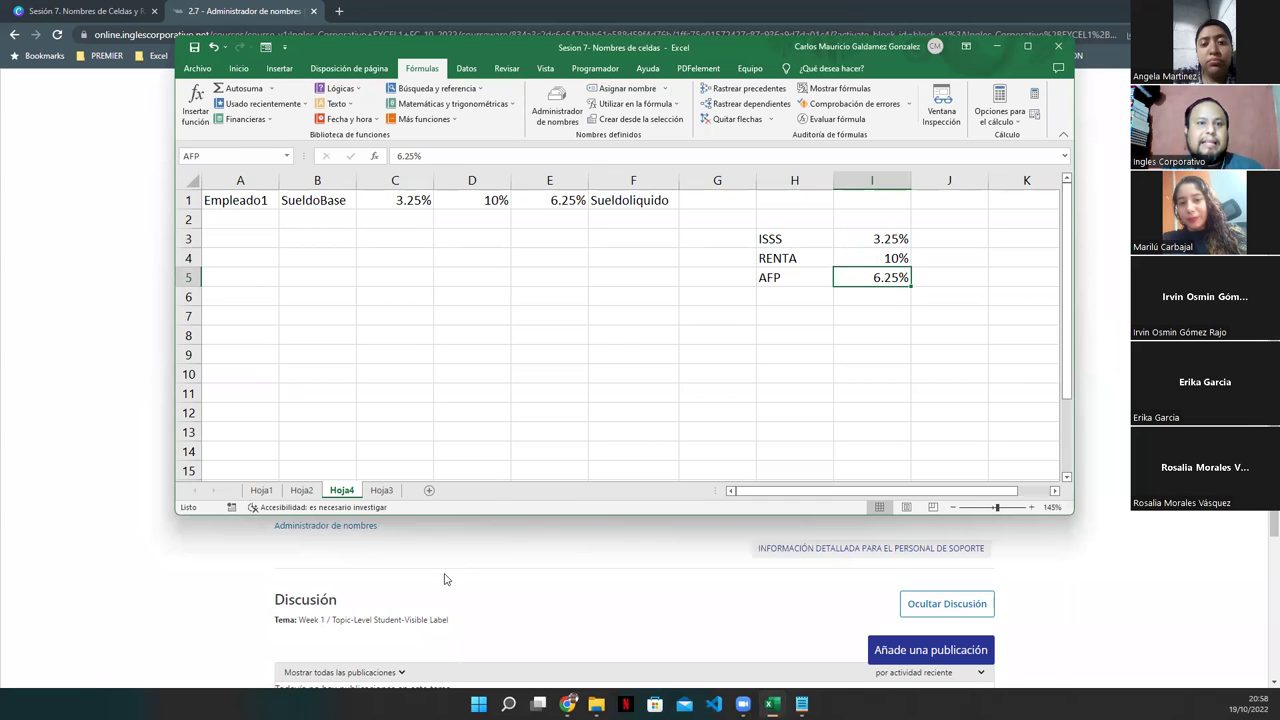
- Enter the base salary 1425 in B2, moving the Excel window lower
click(314, 218)
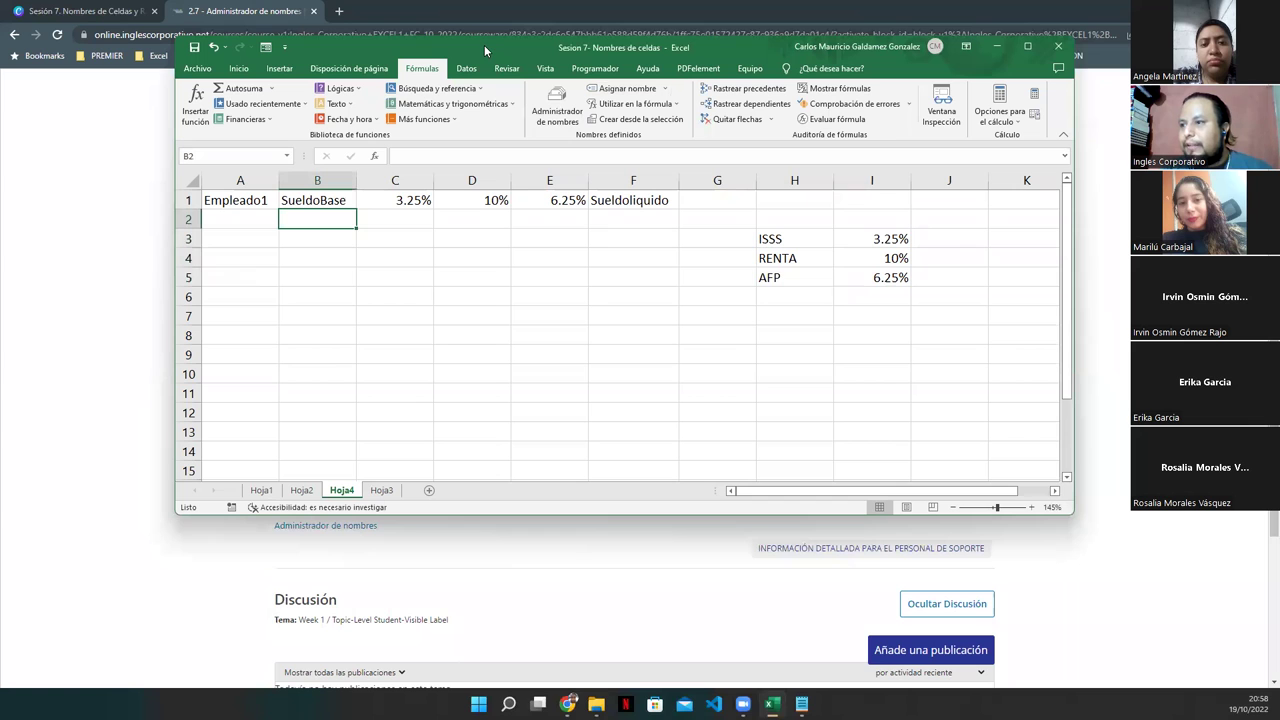
drag(484, 45, 498, 123)
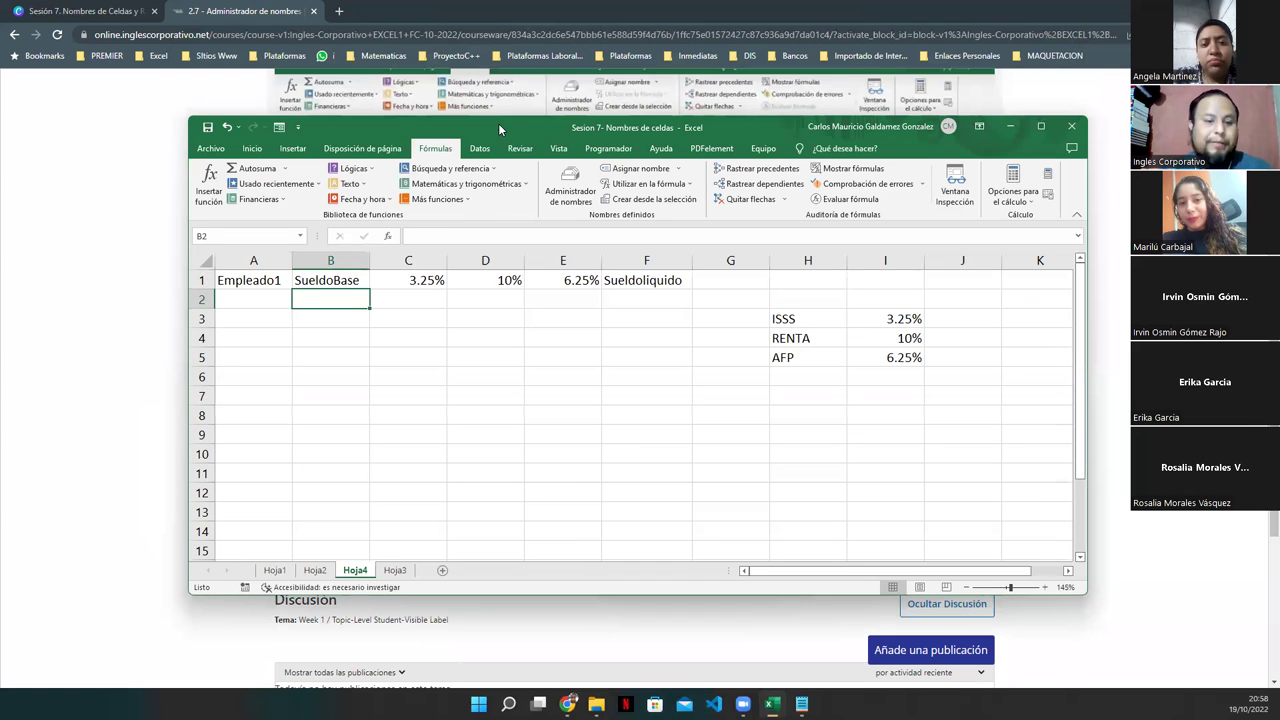
text(1425)
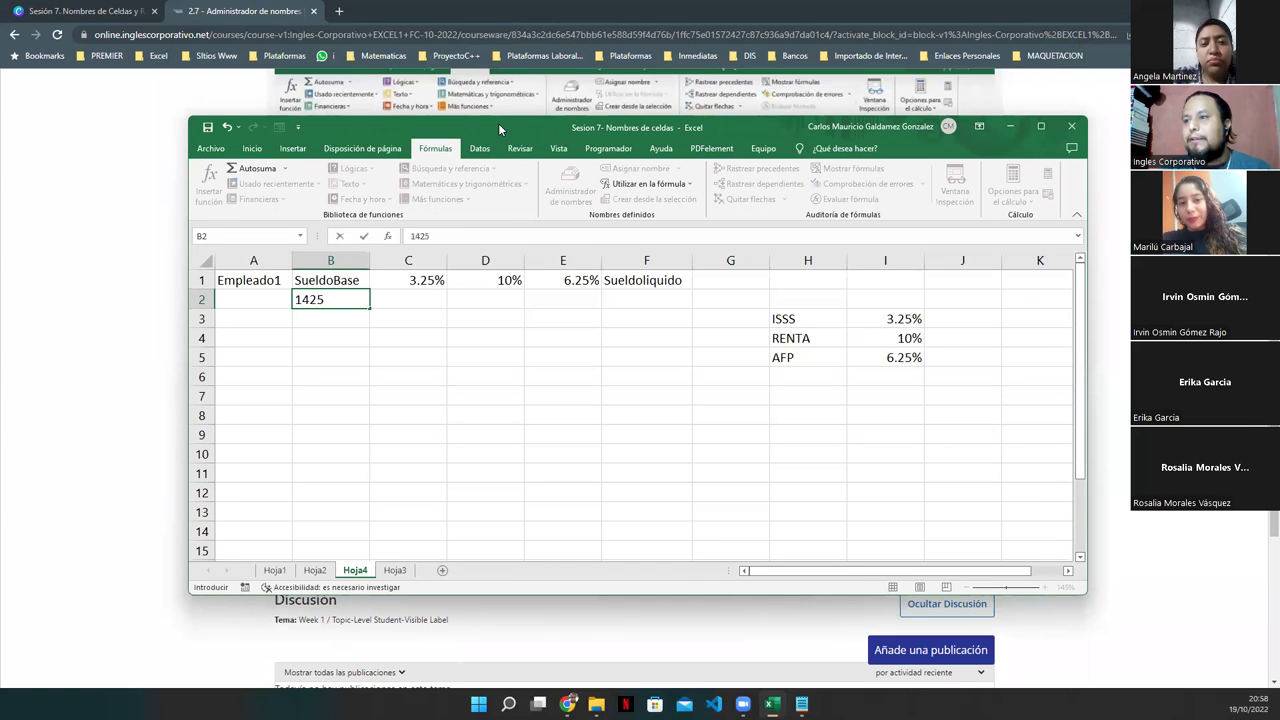
key(Right)
key(Right)
key(Right)
key(Right)
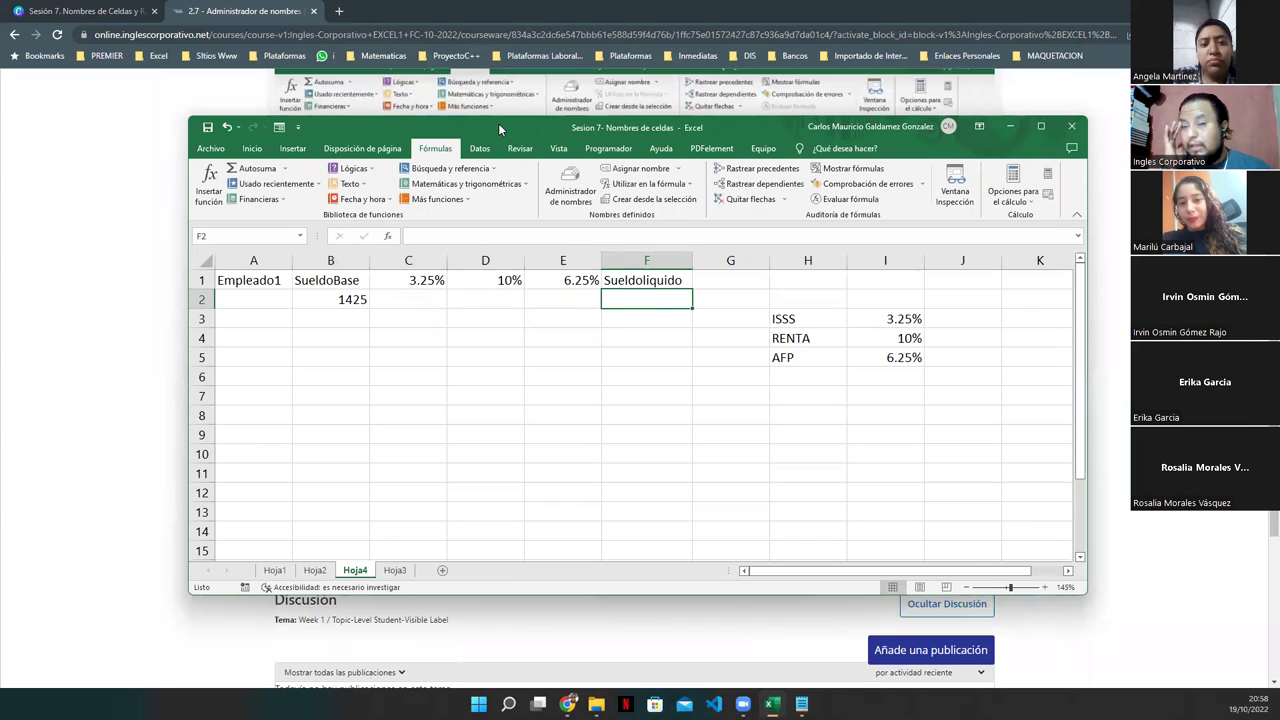
- Calculate the ISSS deduction in C2 with the formula =B2*ISSS
click(420, 299)
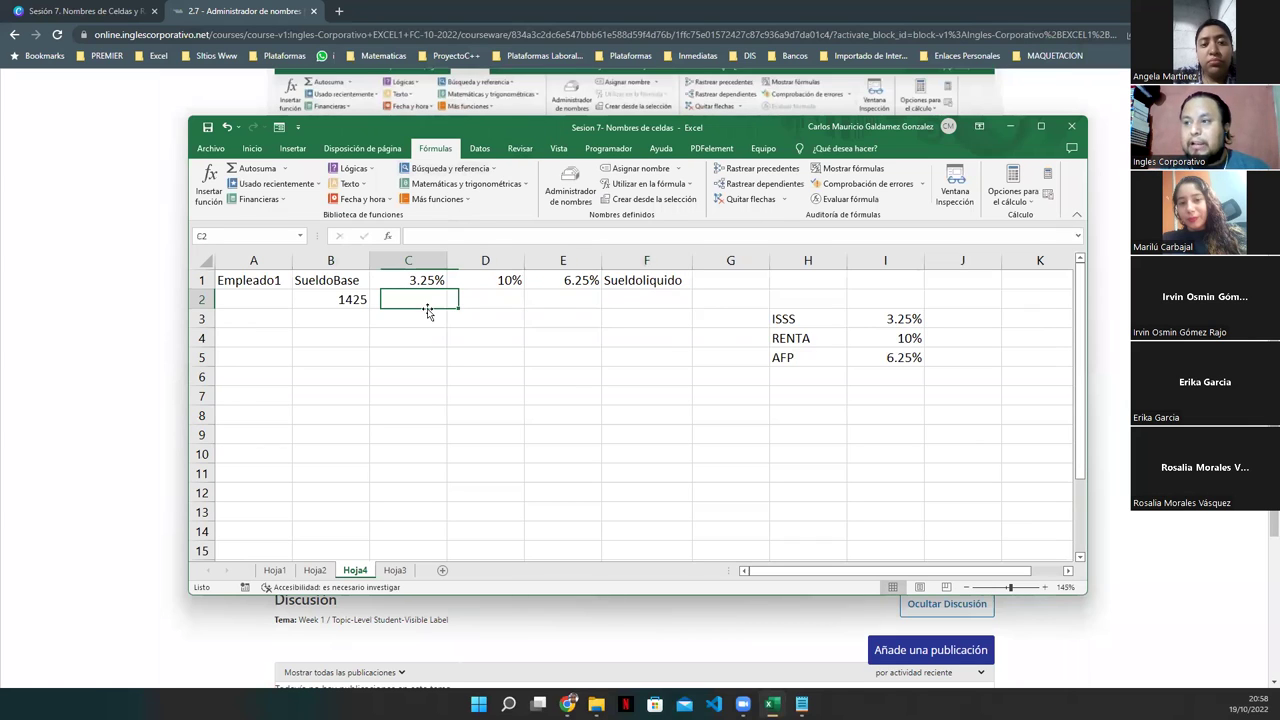
text(=)
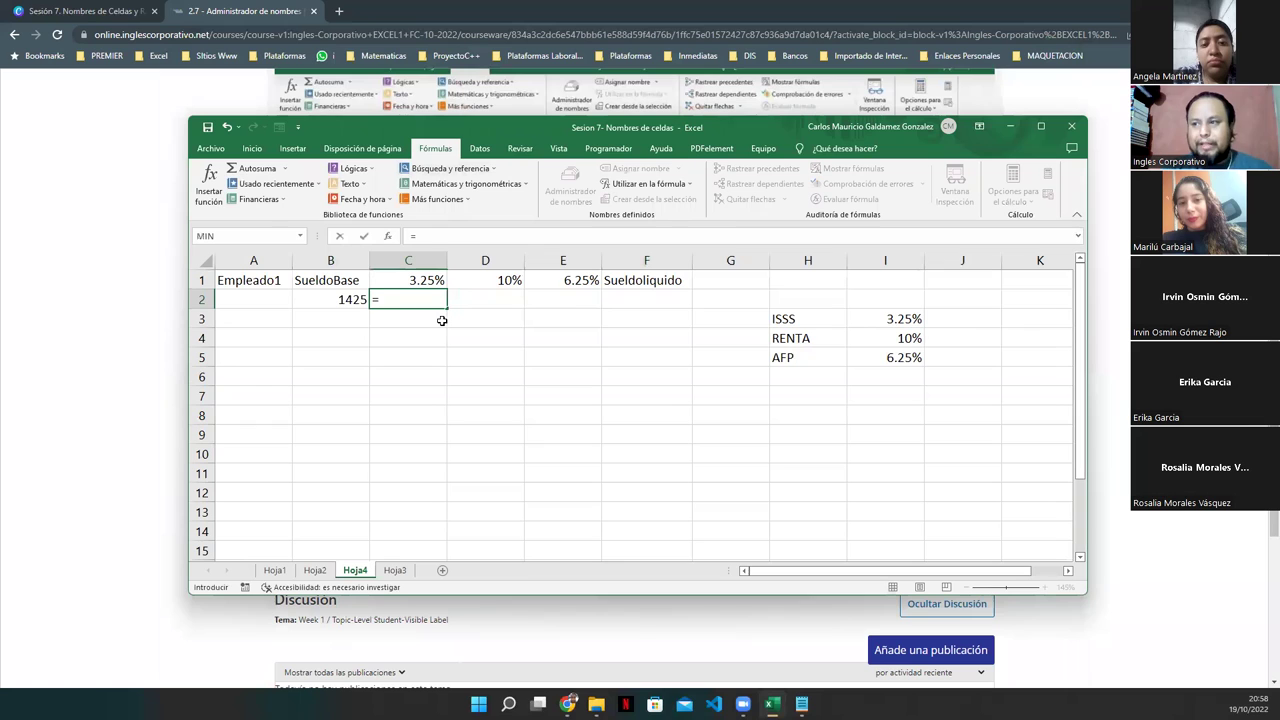
key(Left)
text(*)
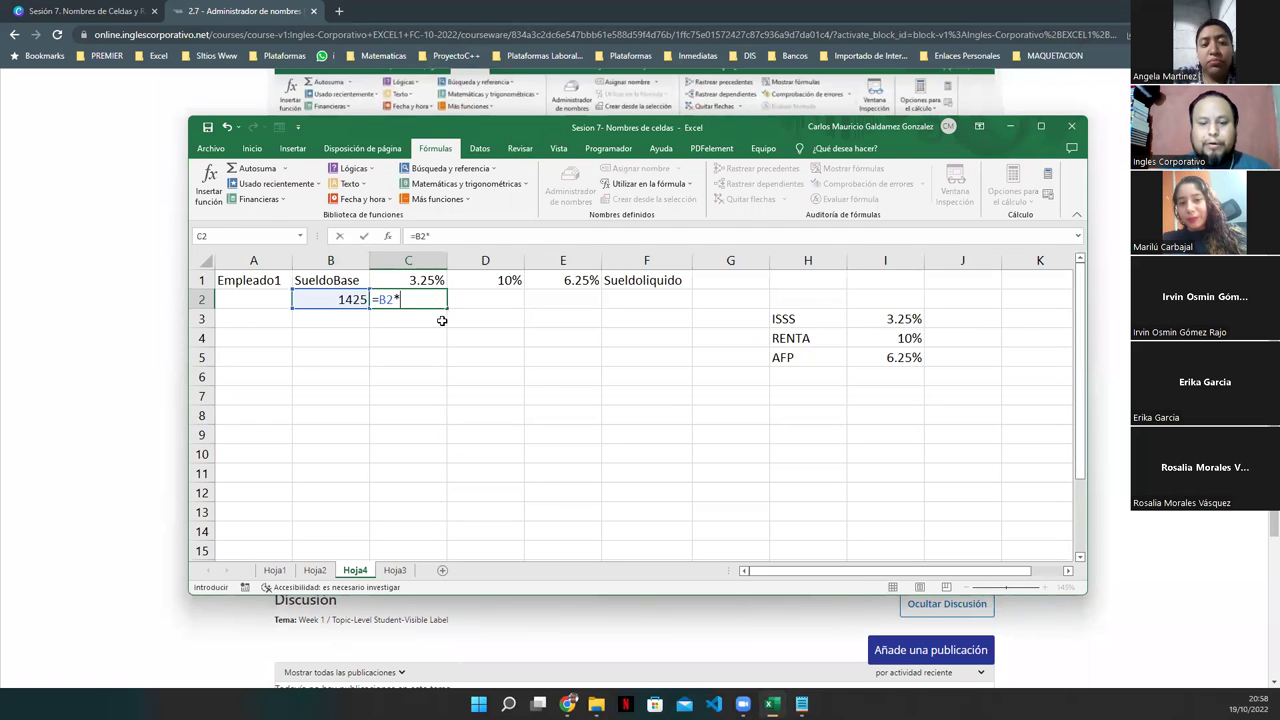
text(iss)
double_click(442, 321)
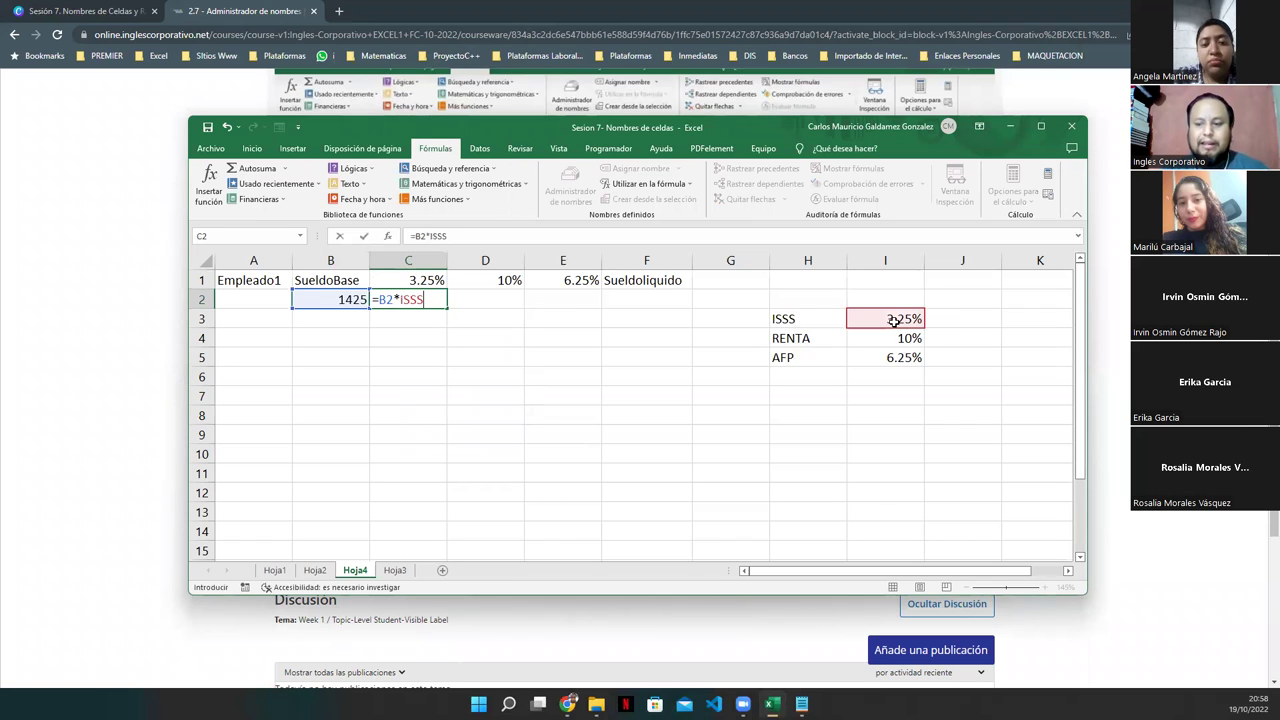
key(Tab)
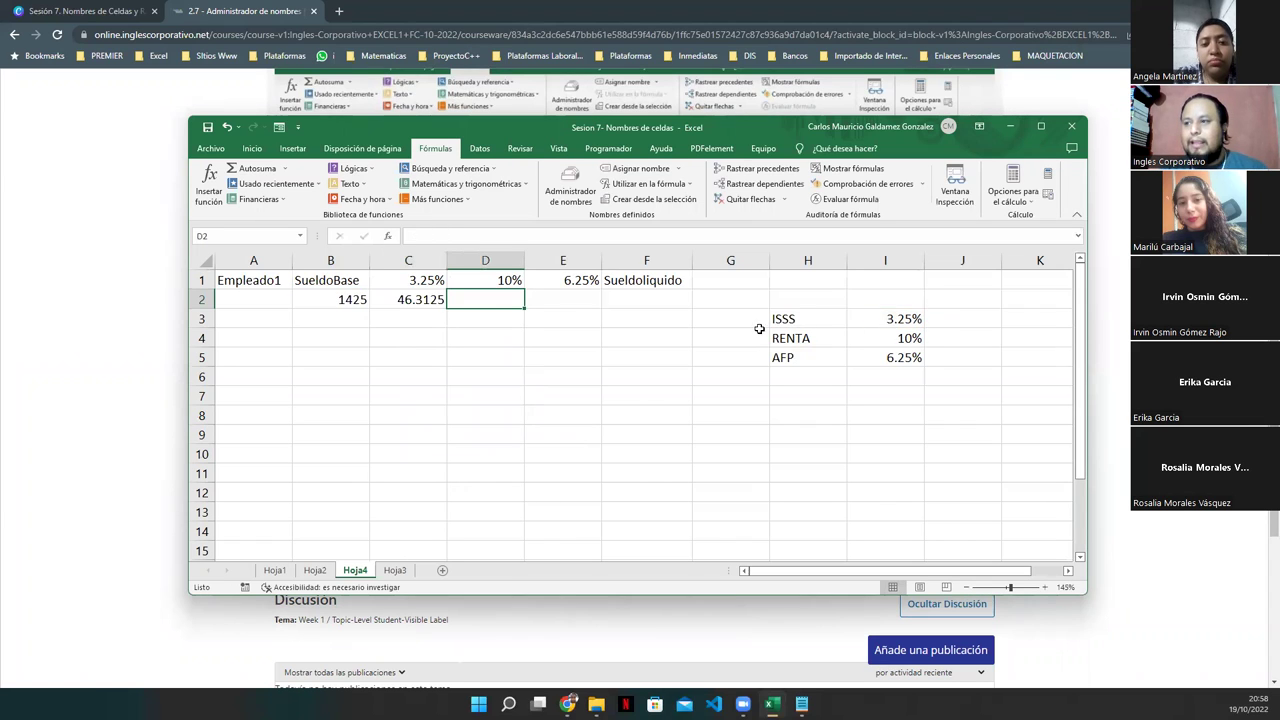
- Reduce the ISSS deduction in C2 to two decimals and apply the accounting currency format to B2:F2
click(420, 300)
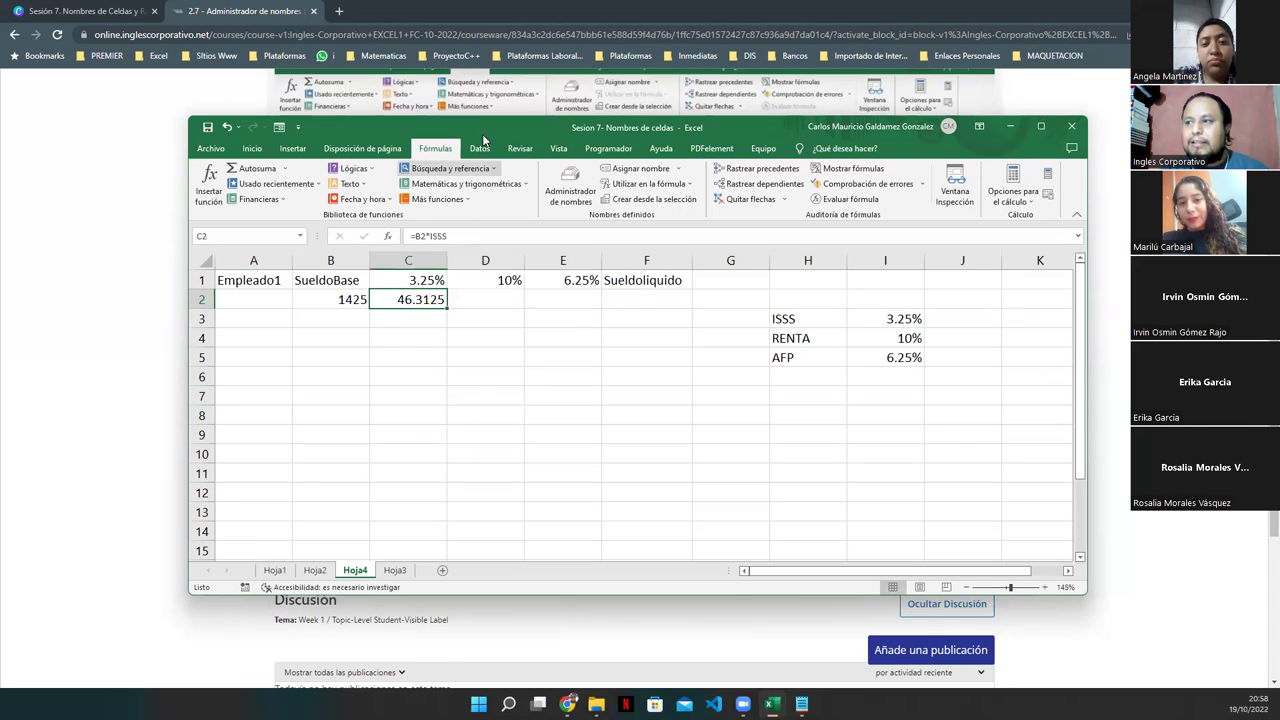
click(252, 148)
click(619, 193)
click(619, 193)
click(619, 193)
click(603, 193)
drag(343, 302, 680, 300)
click(541, 193)
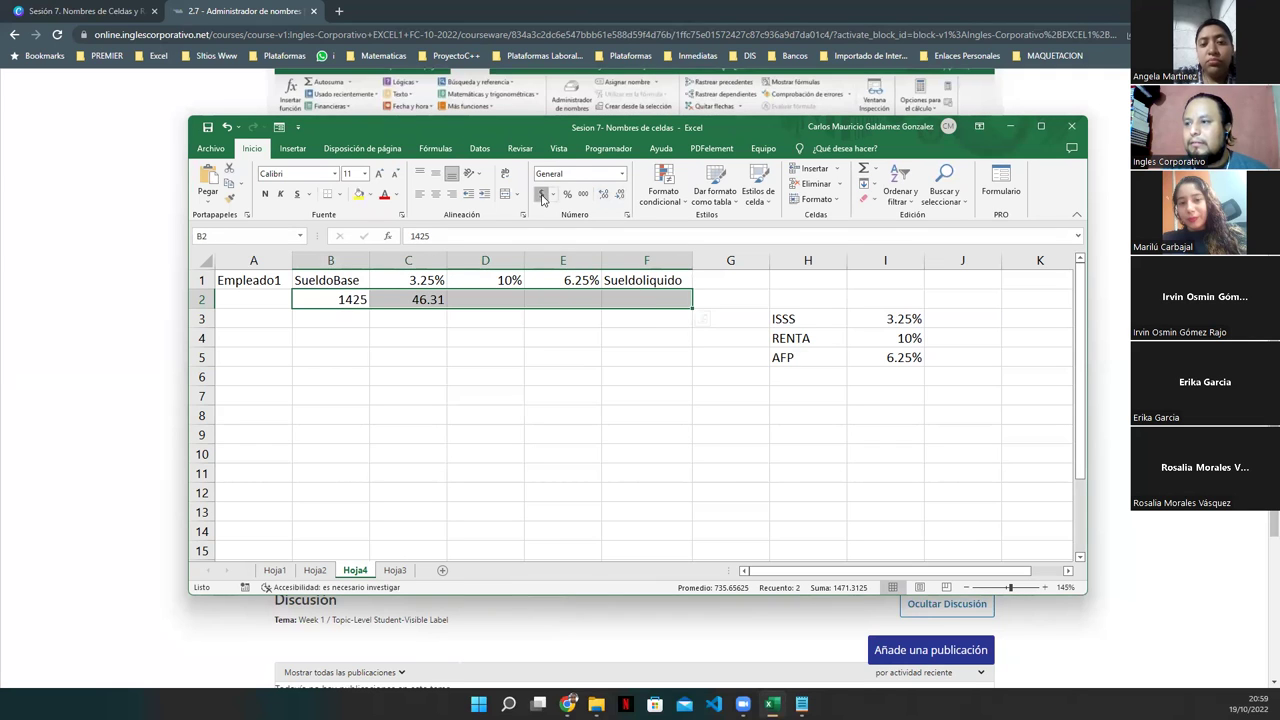
- Calculate the income tax deduction in D2 with the formula =B2*RENTA and reopen it to review its references
click(481, 298)
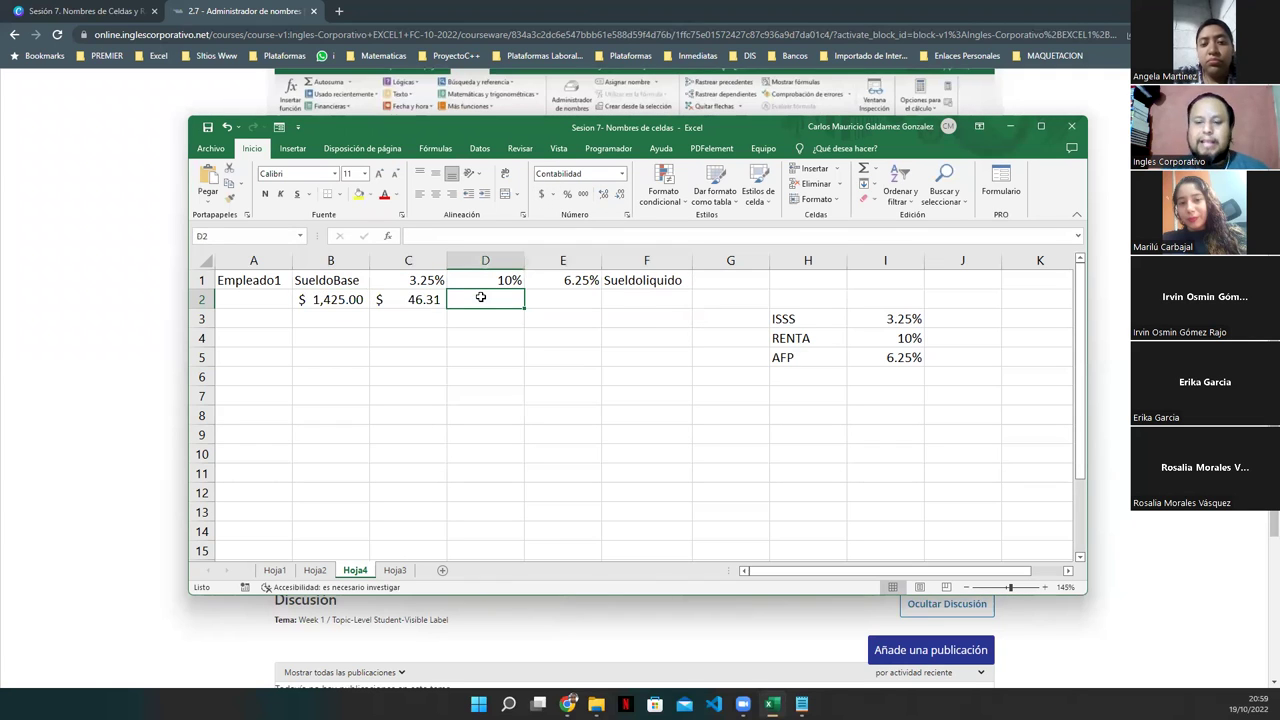
text(=)
key(Left)
key(Left)
text(*)
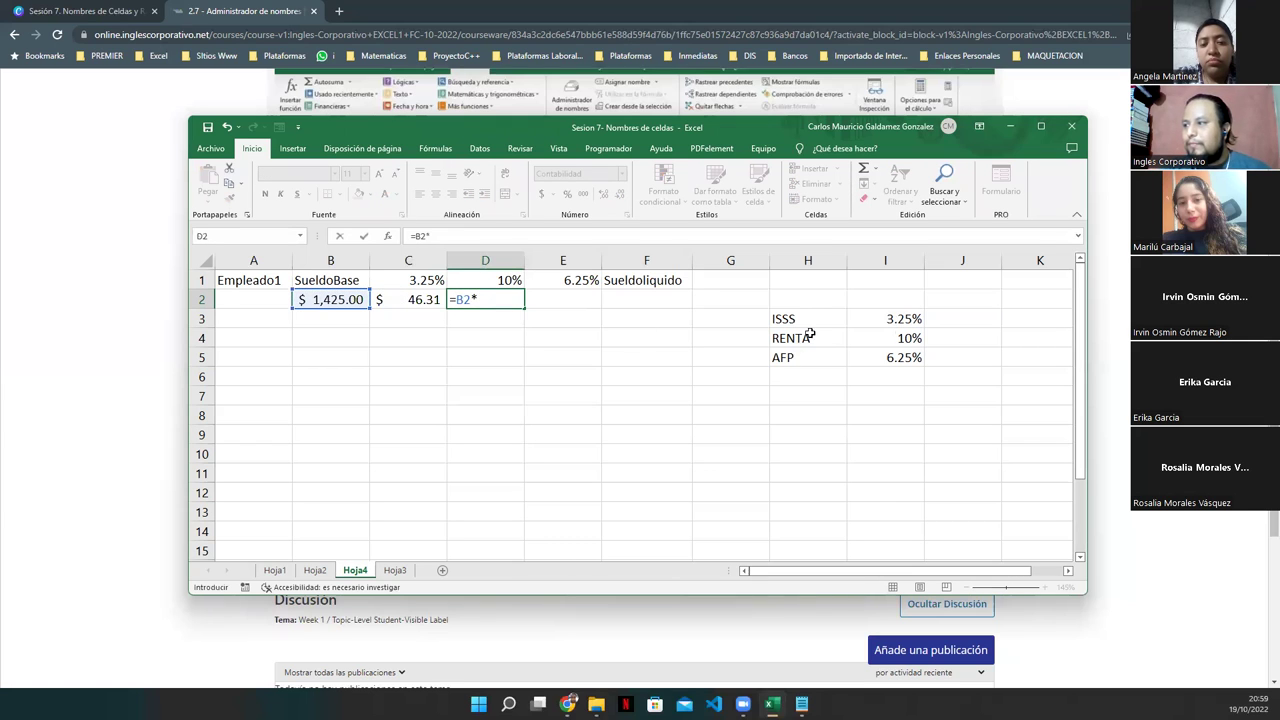
click(895, 338)
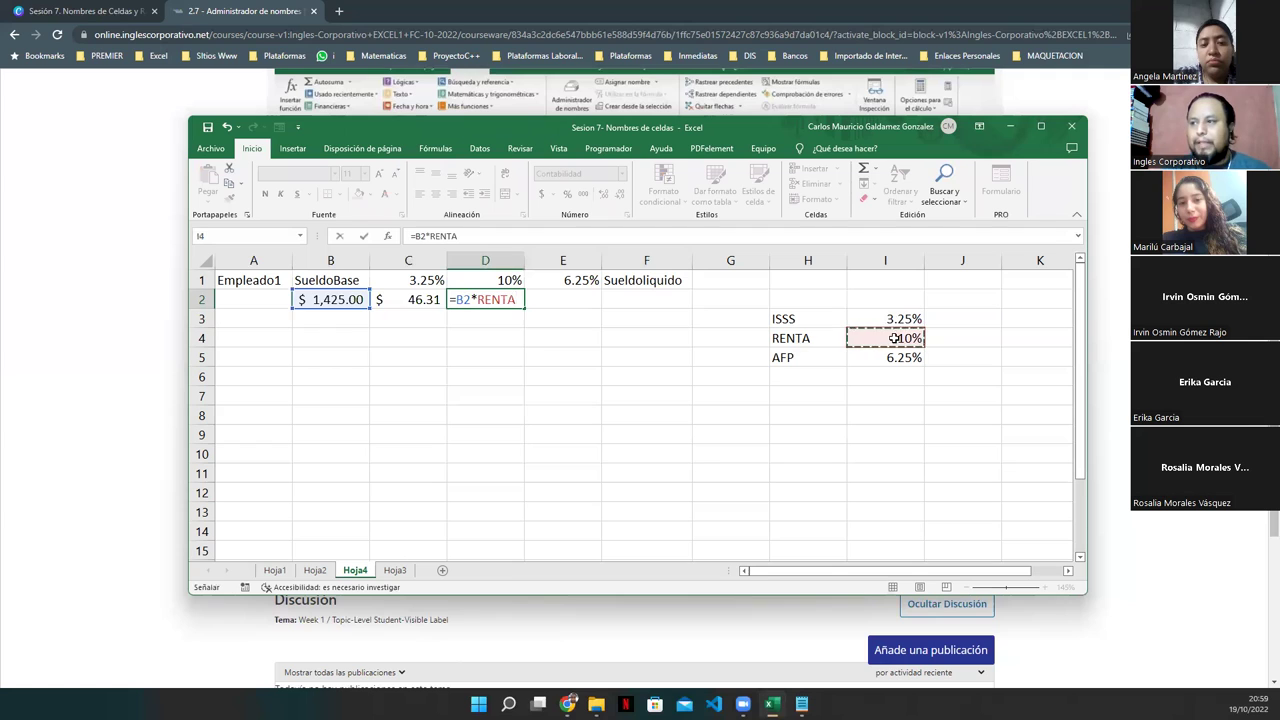
key(ctrl+Return)
key(F2)
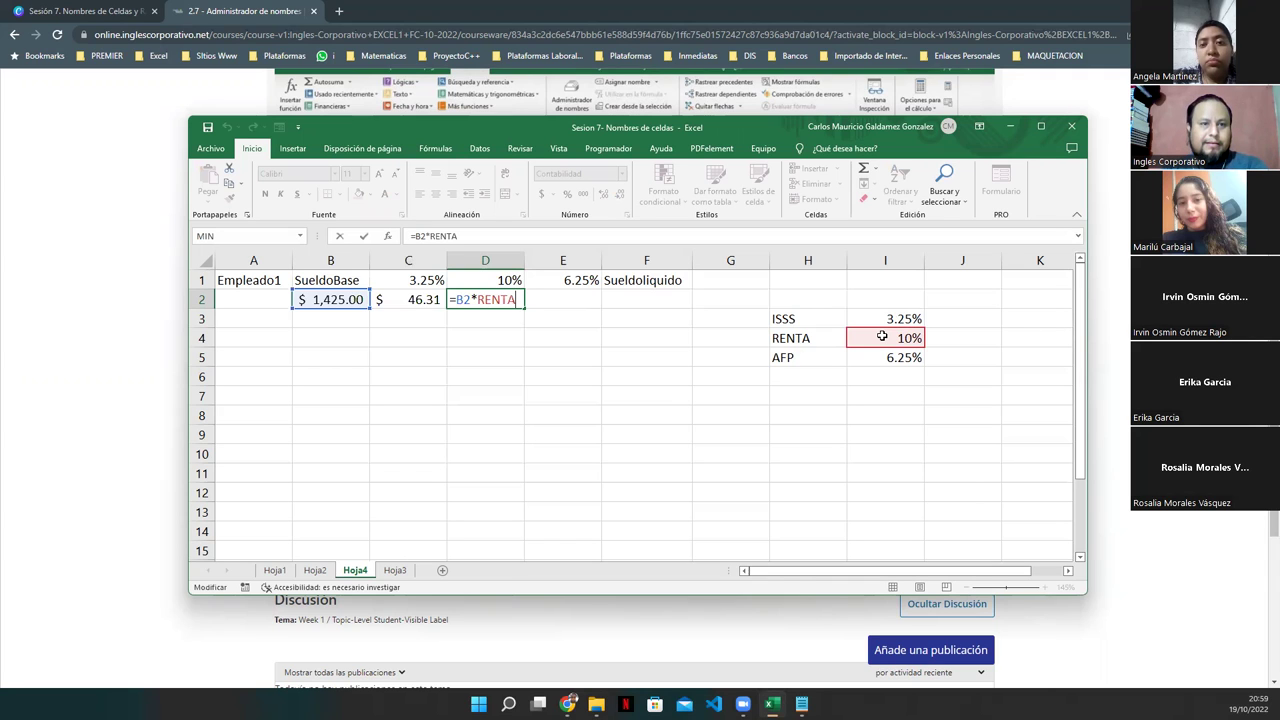
- Calculate the AFP deduction in E2 with the formula =B2*AFP and check it against the named rate cell
click(583, 304)
text(=)
key(Left)
key(Left)
key(Left)
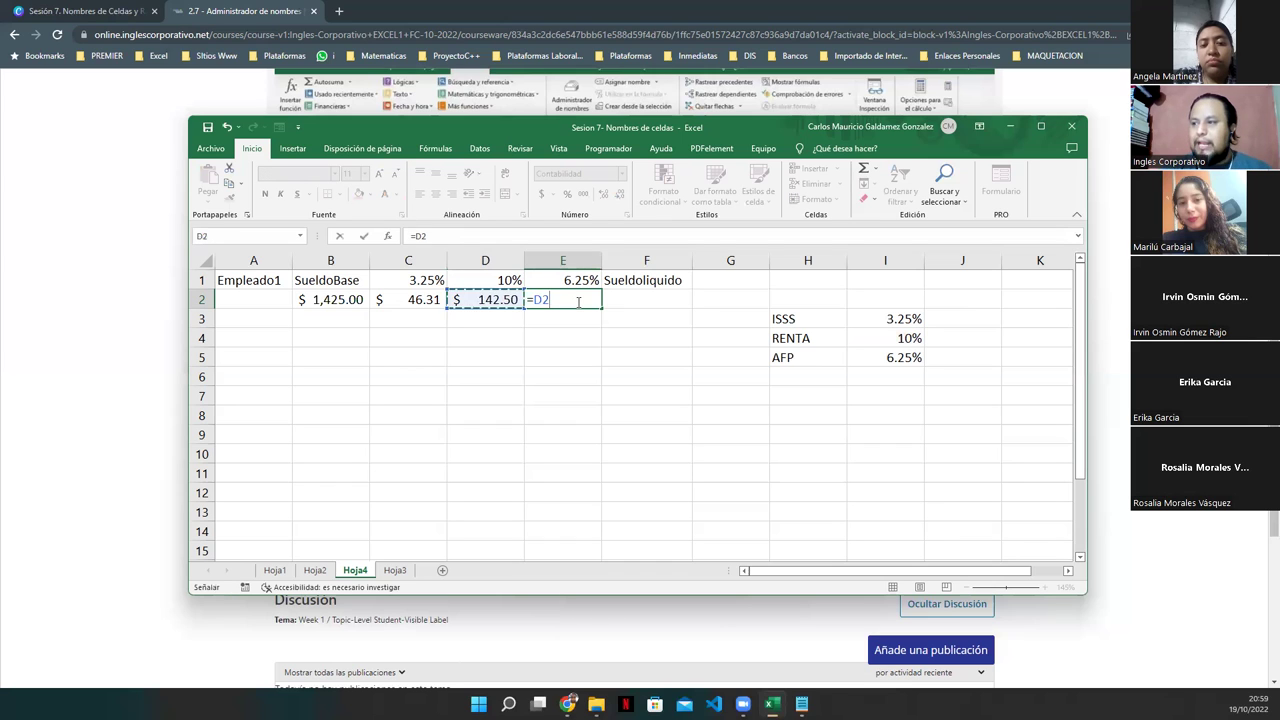
text(*AFP)
key(Return)
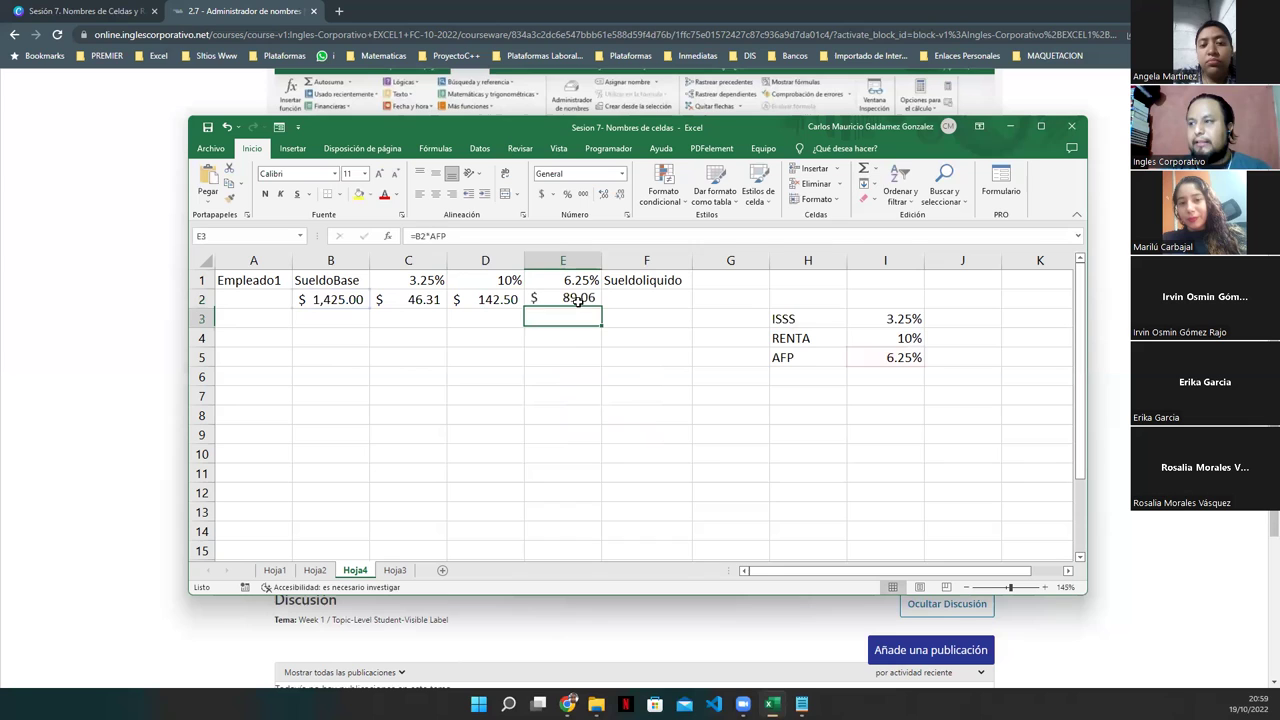
click(578, 300)
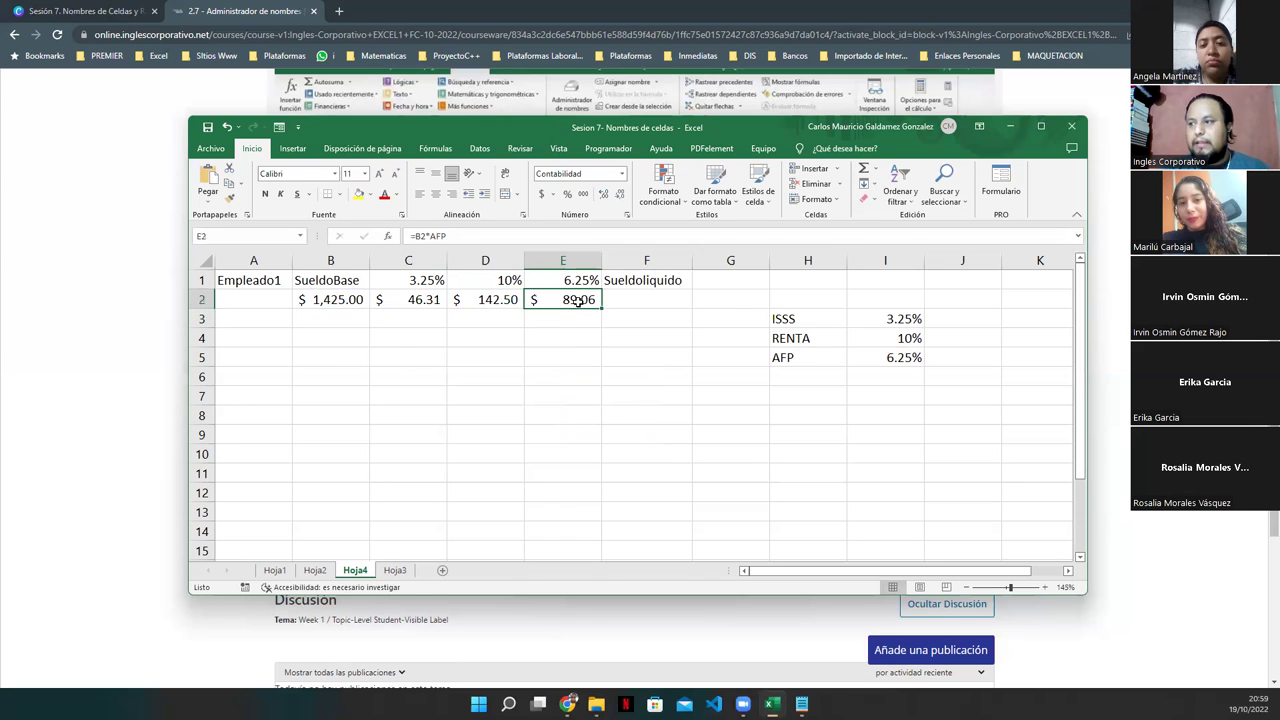
click(895, 358)
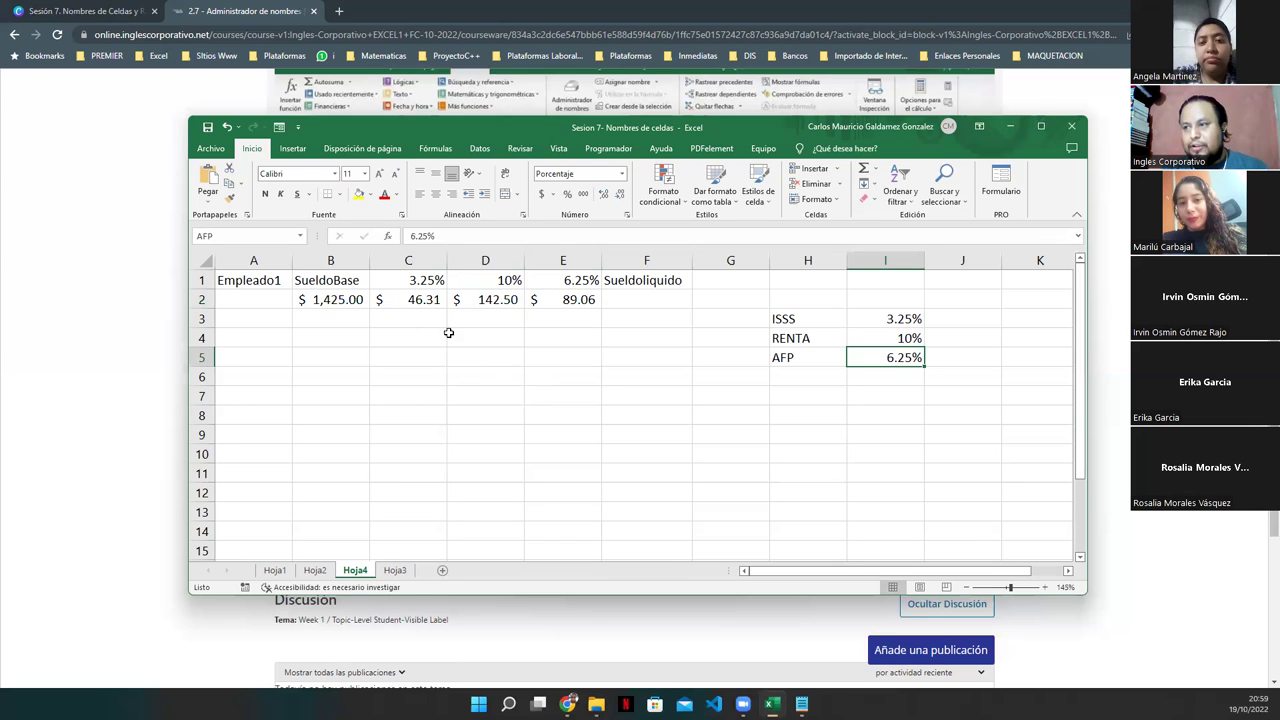
- Name the deductions range C2:E2 DESC_EMP1
click(627, 299)
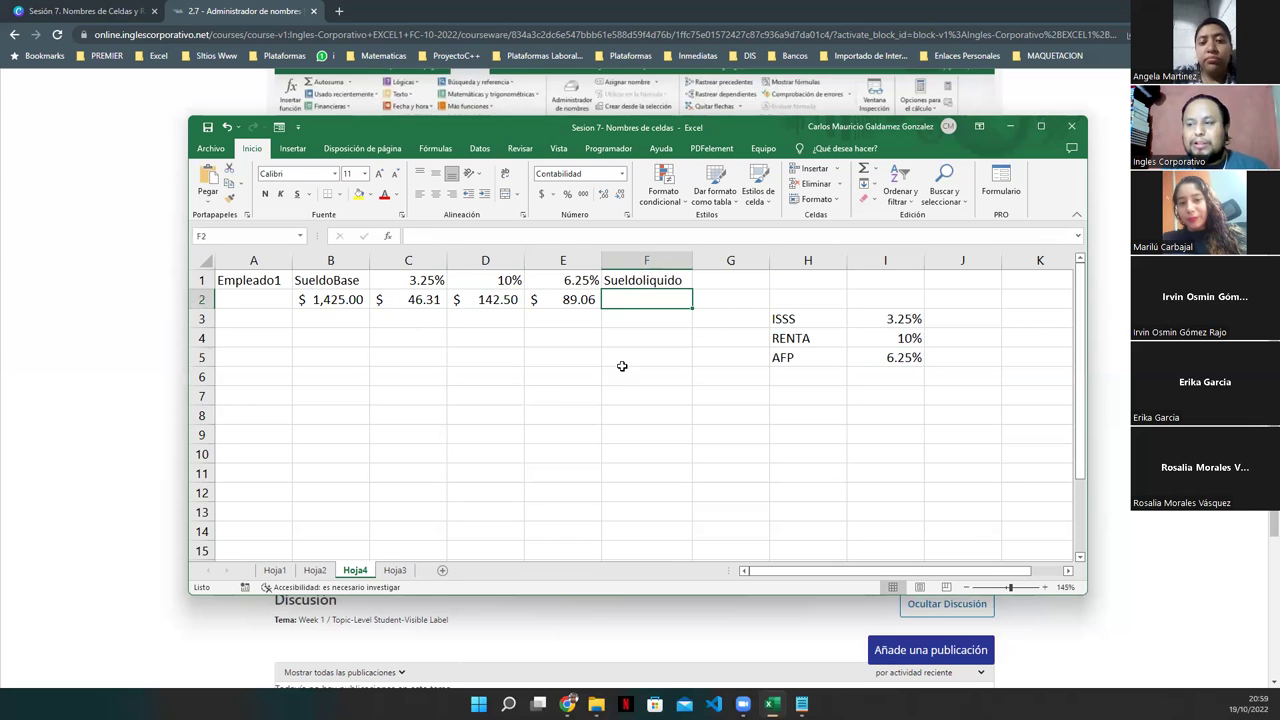
drag(408, 302, 538, 302)
click(269, 236)
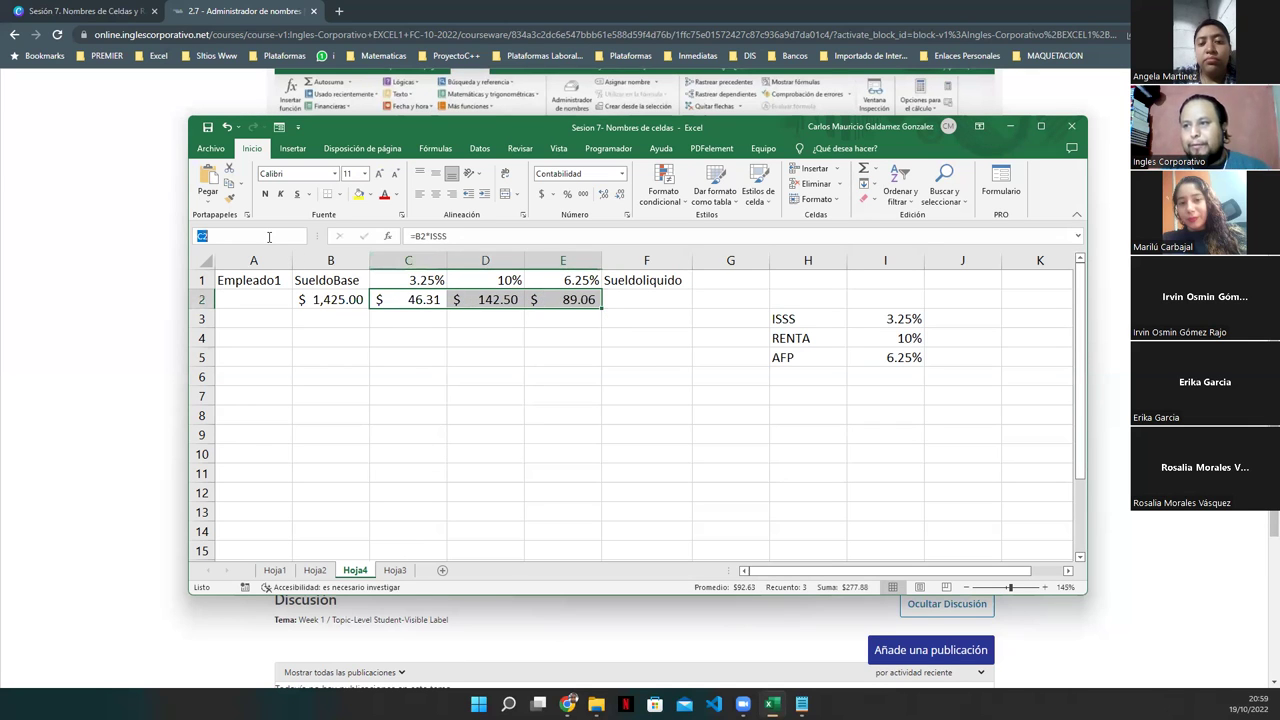
text(DESC_EMP1)
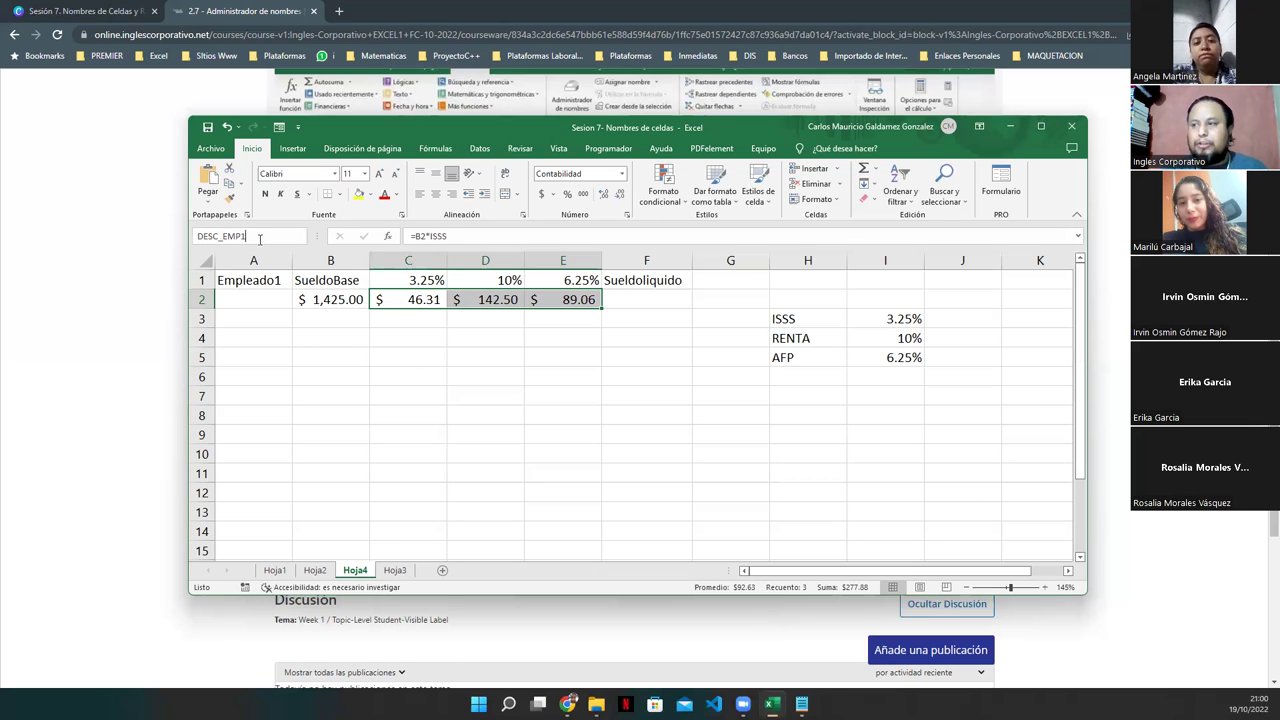
- Calculate the net salary in F2 with the formula =B2-(SUMA(DESC_EMP1))
click(621, 294)
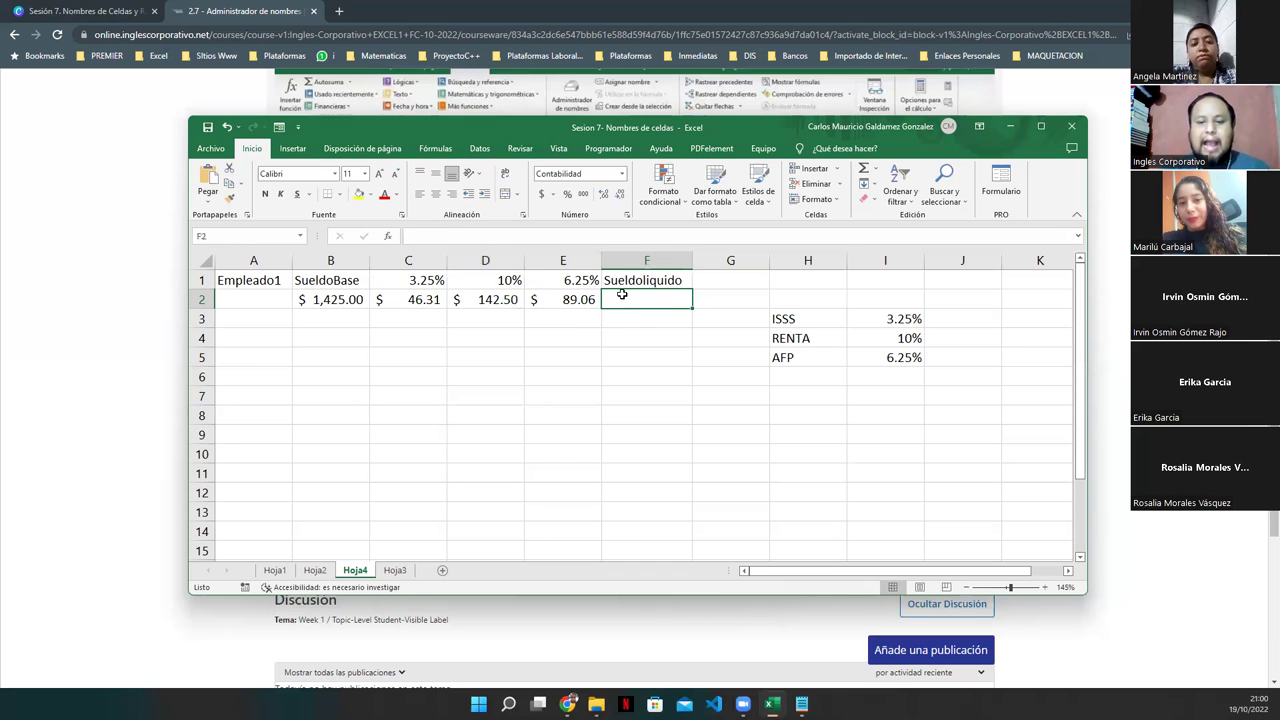
text(=)
key(Left)
key(Left)
key(Left)
key(Left)
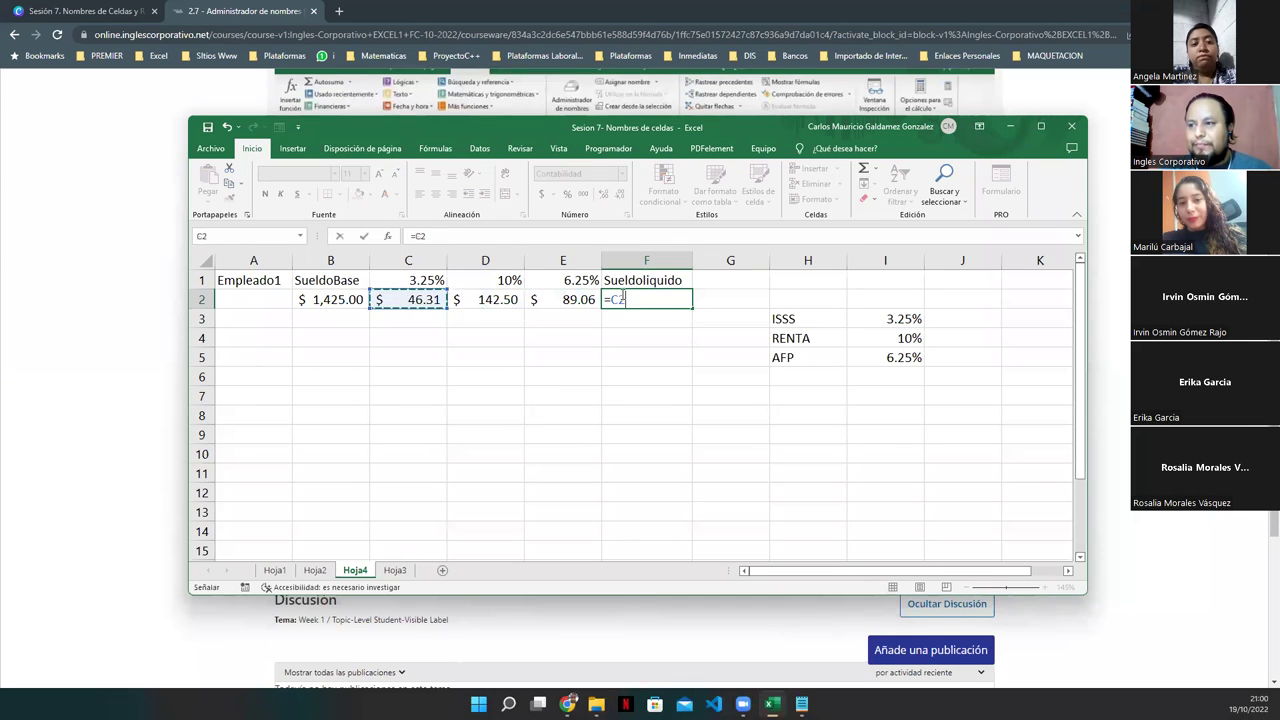
text(-)
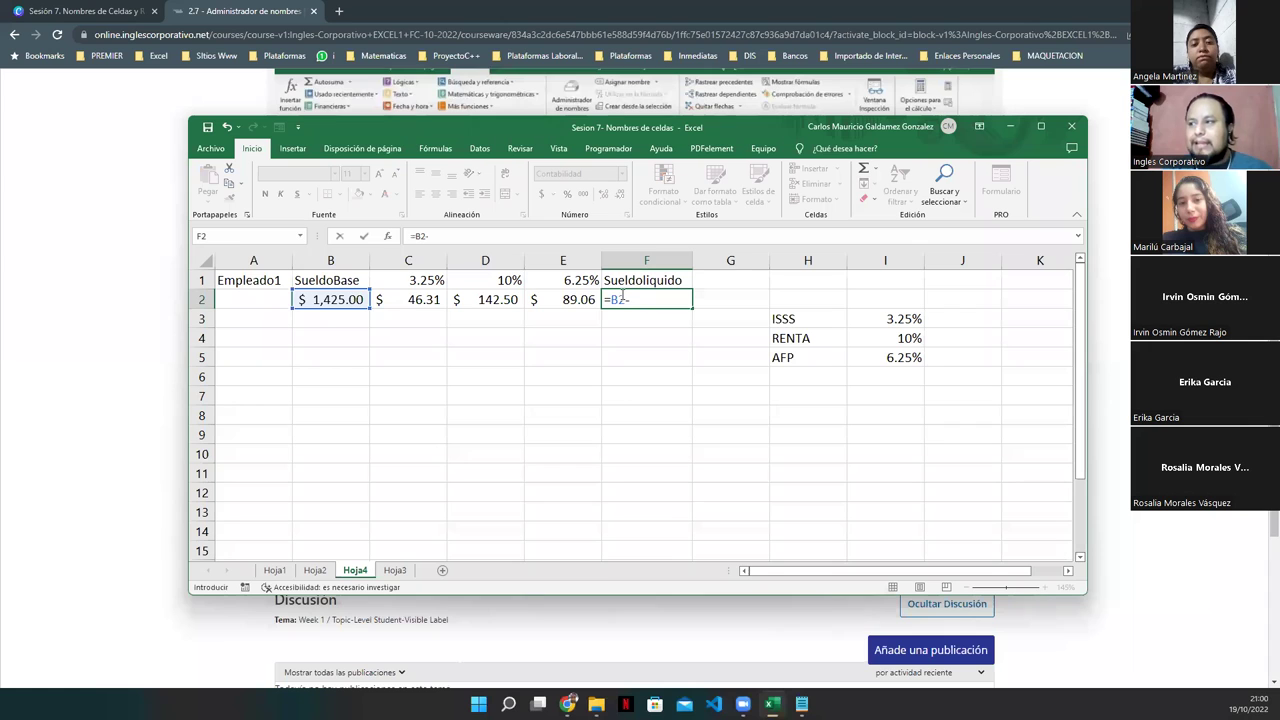
text((suma)
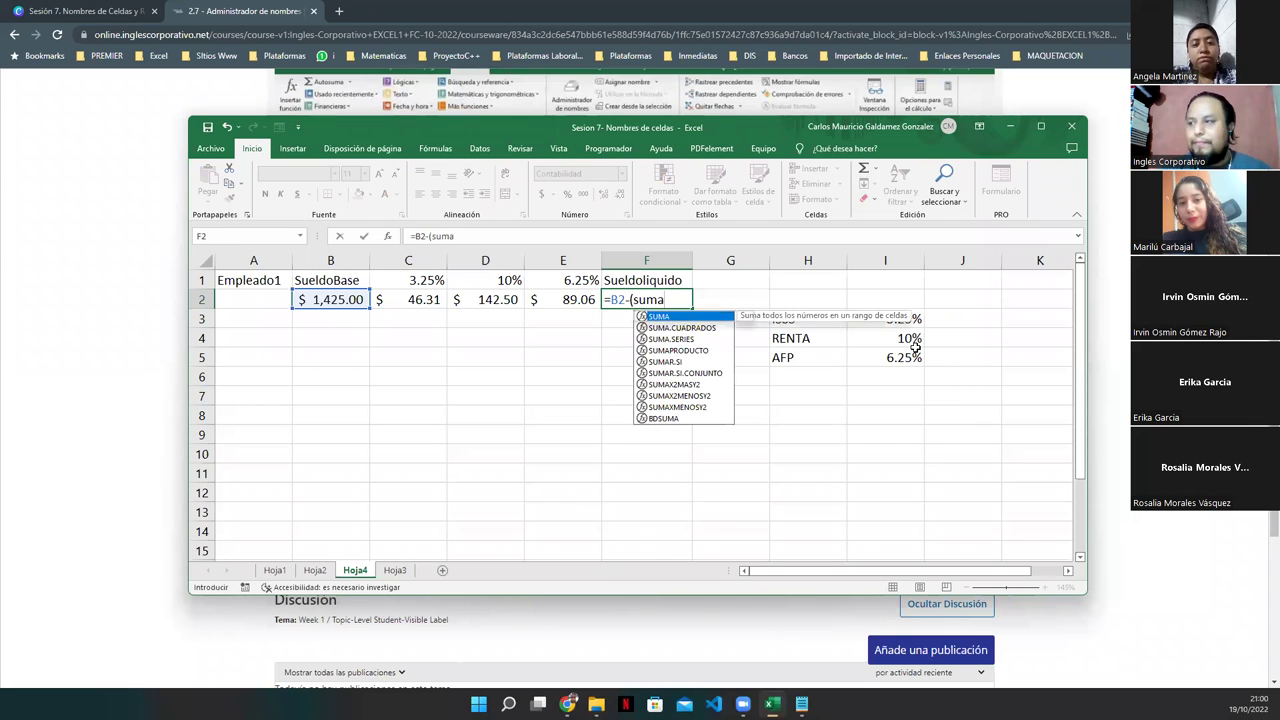
key(Tab)
text(DESC)
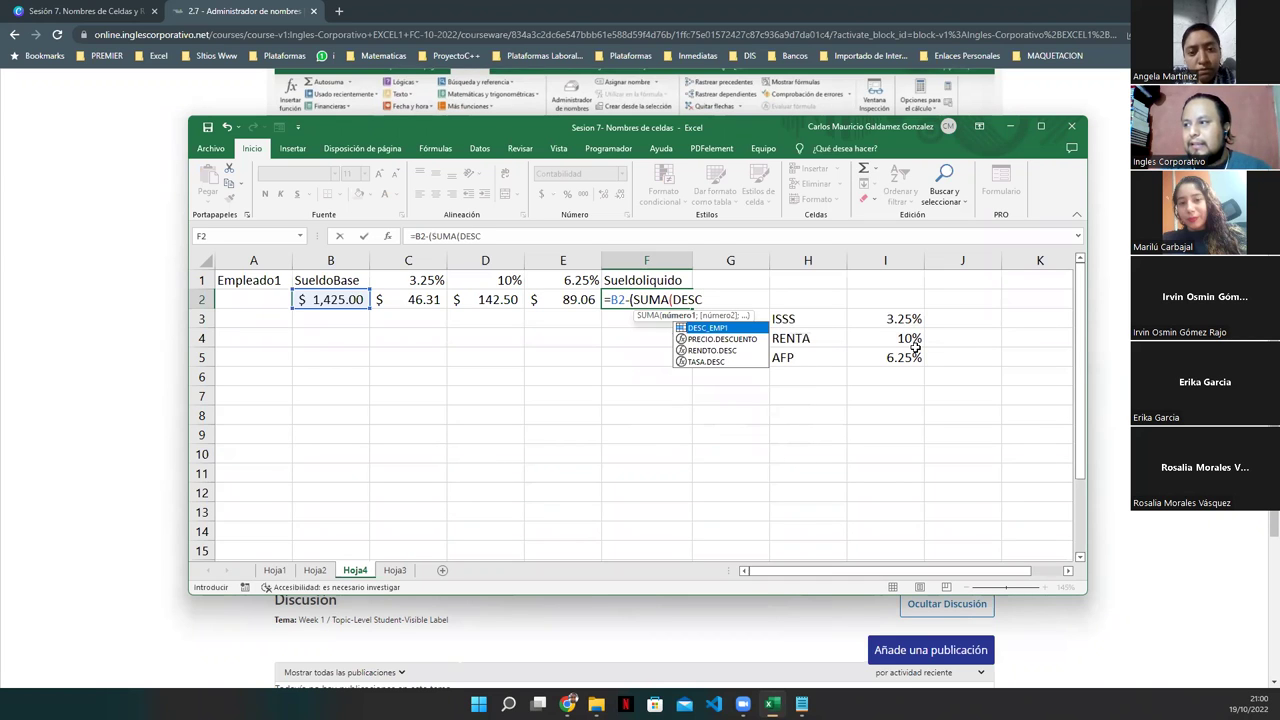
key(Tab)
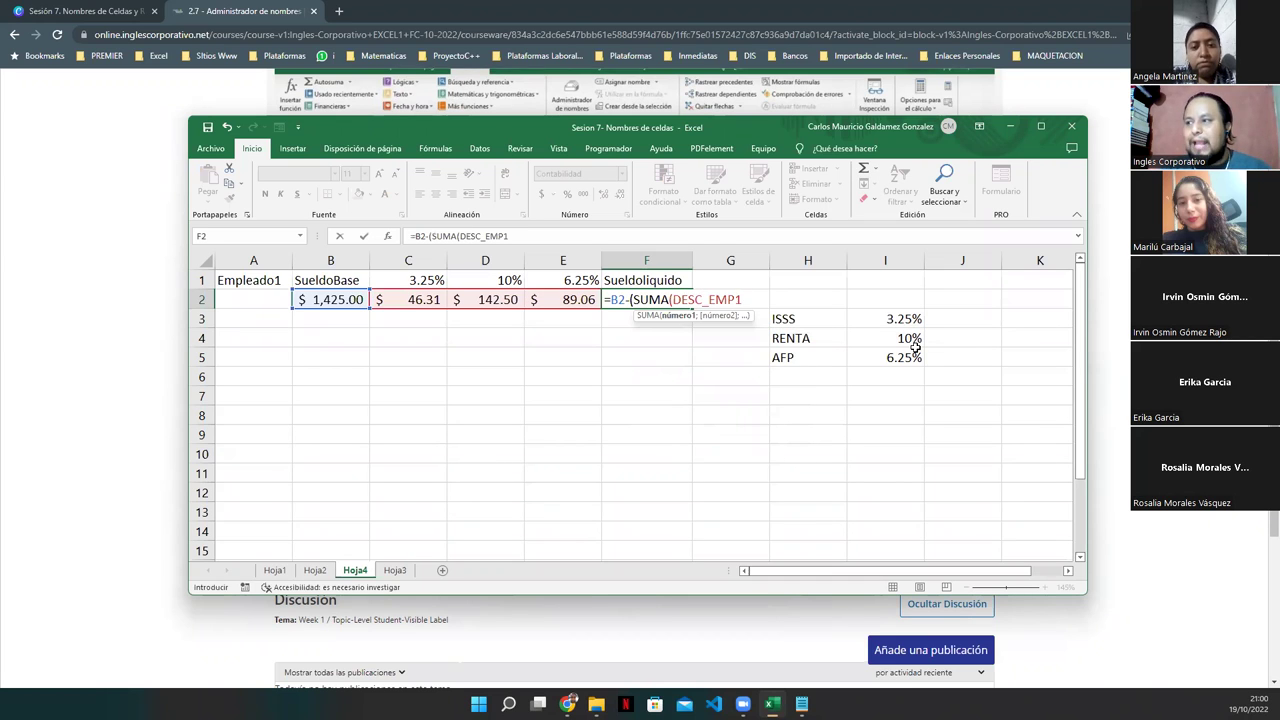
text())
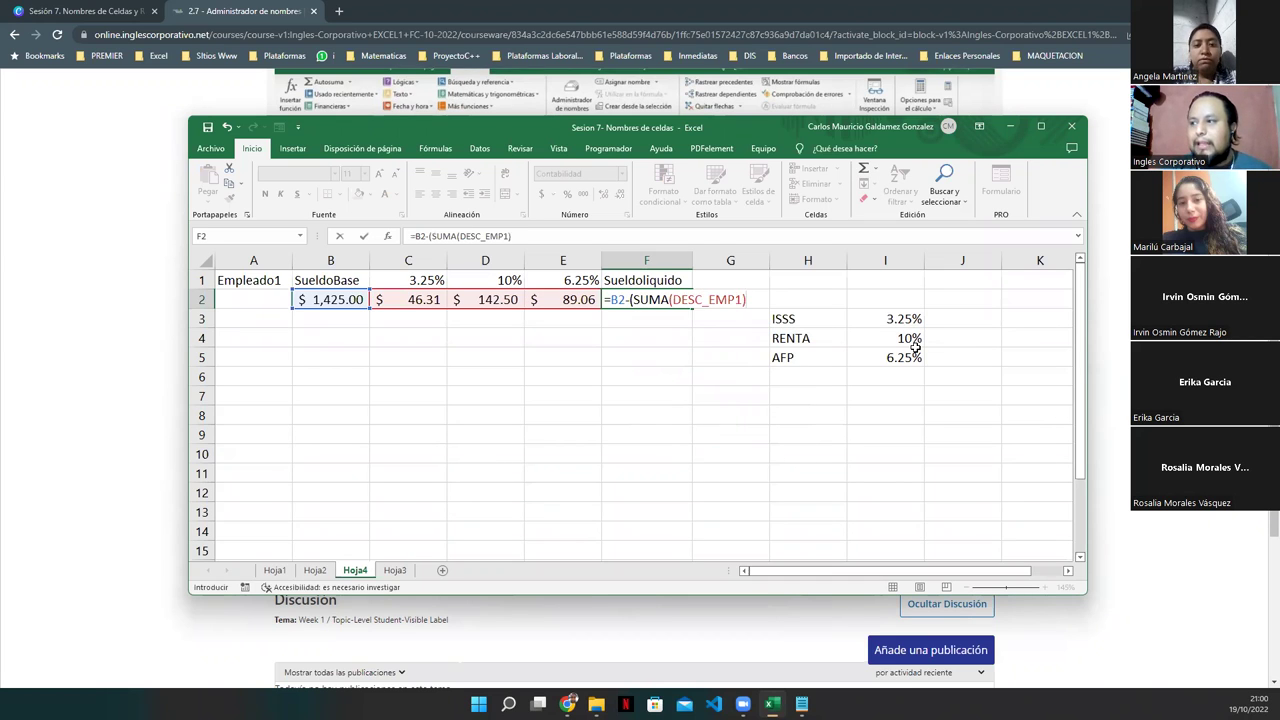
text())
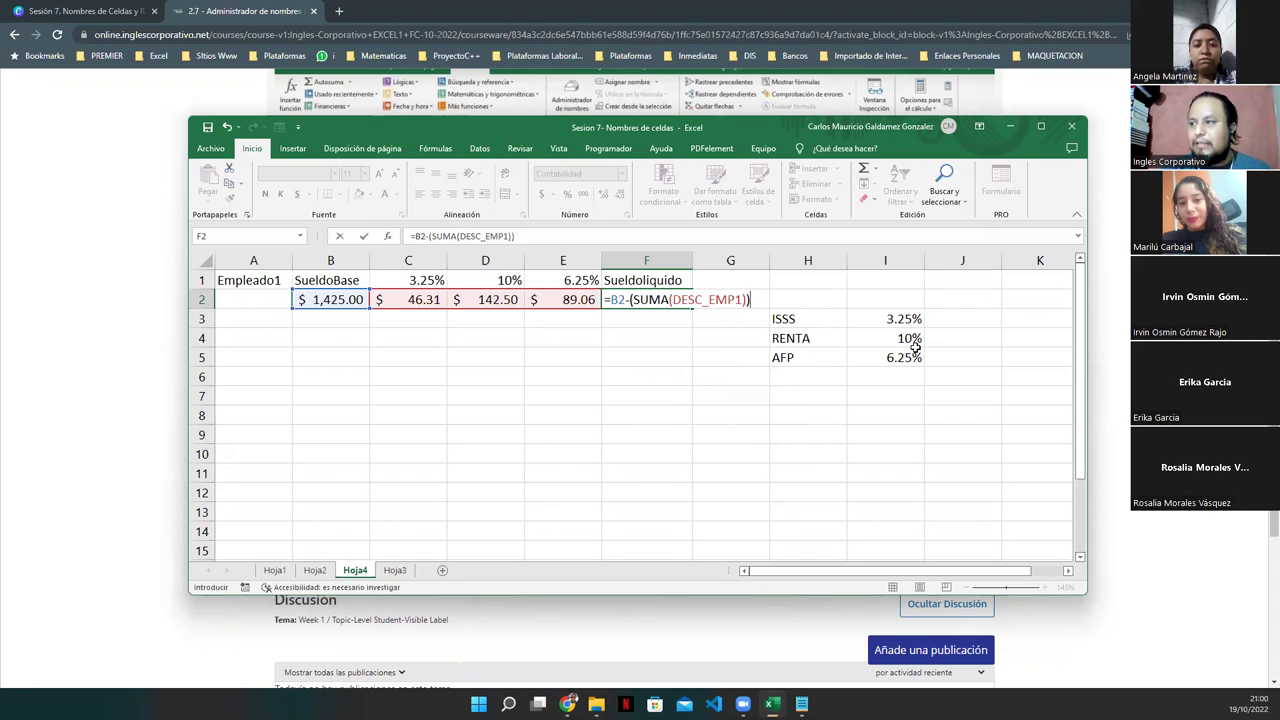
key(Return)
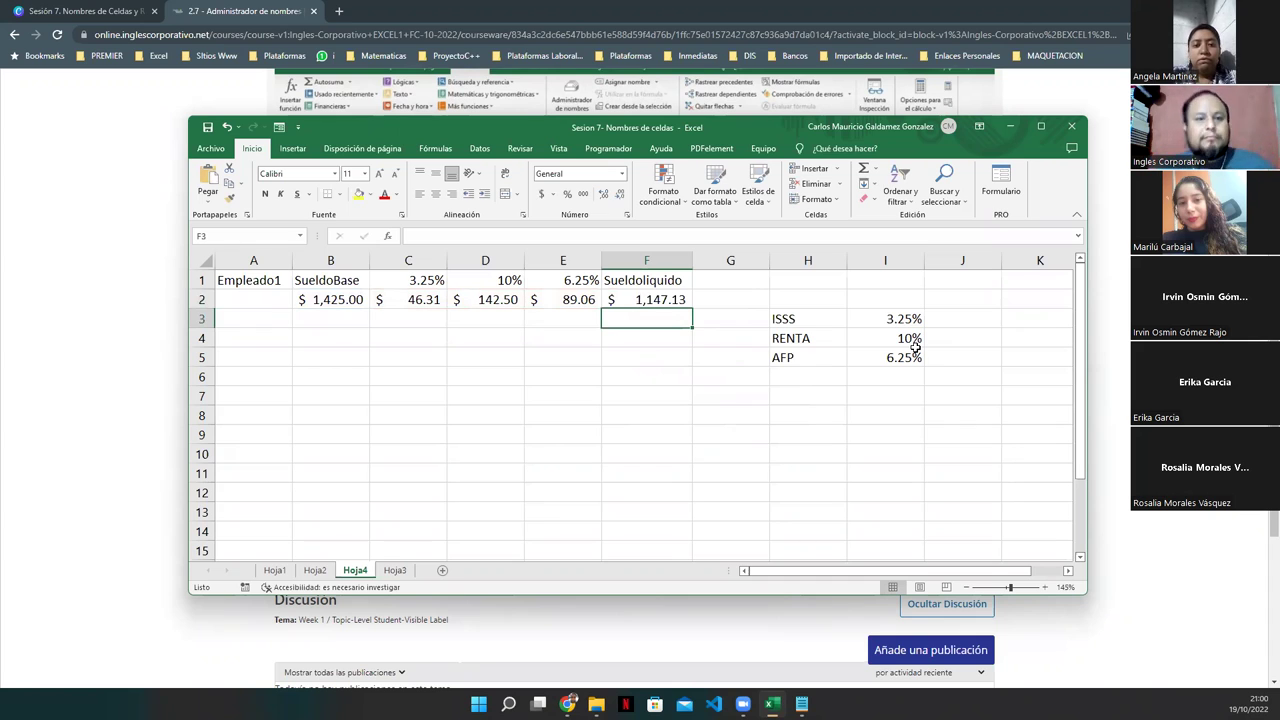
- Review the net salary formula in F2 against the base salary in B2 and the deductions in C2:E2
click(657, 300)
click(337, 300)
drag(425, 300, 549, 297)
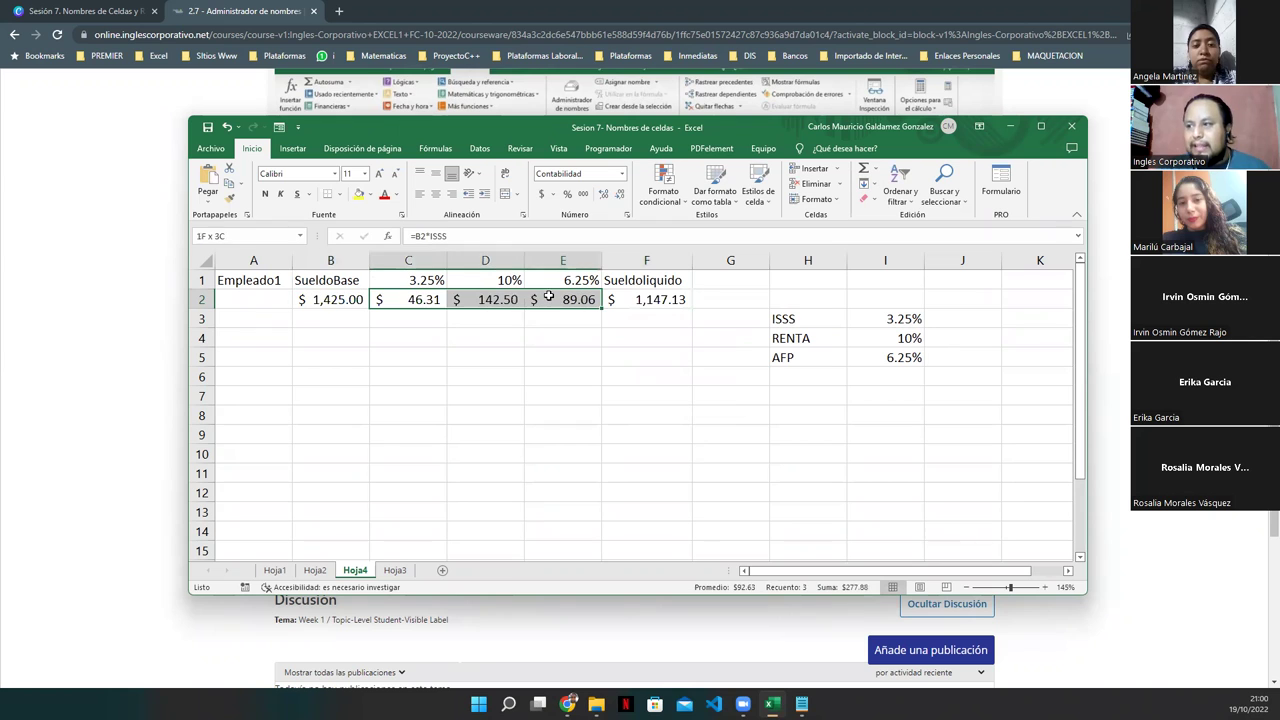
click(646, 298)
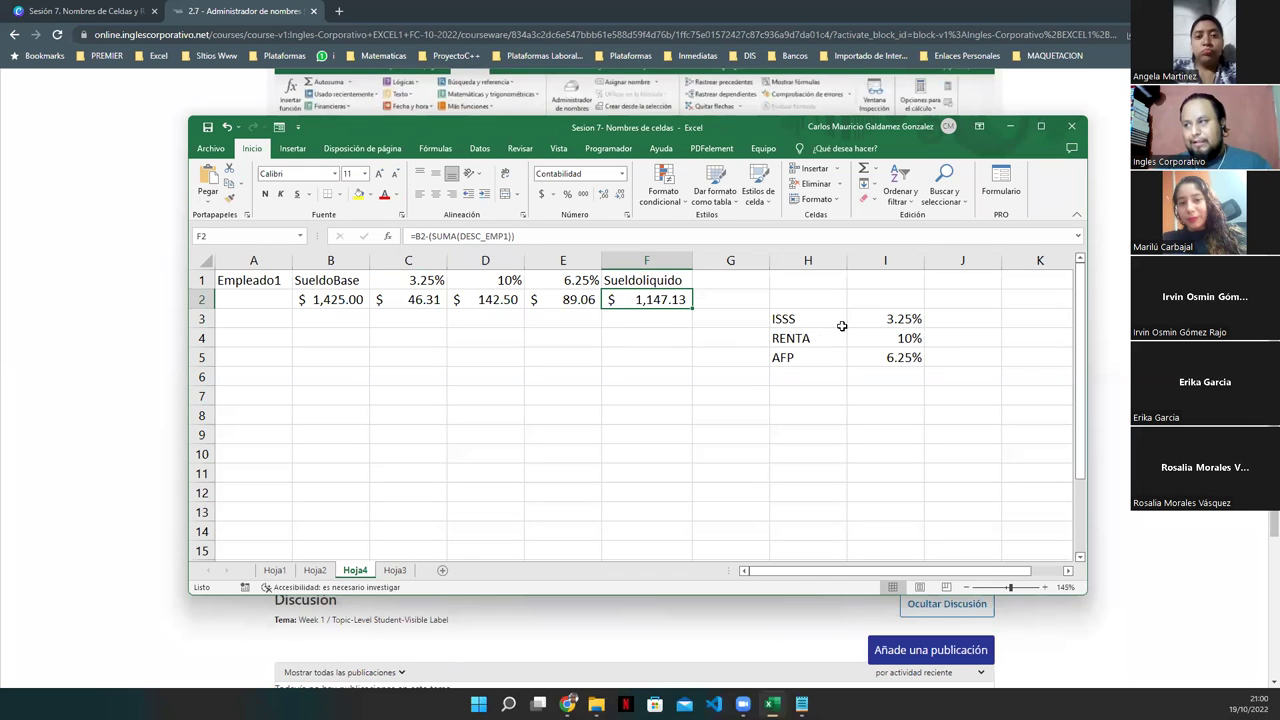
- Minimize the workbook on sheet Hoja1, switch to the cover slide of the Canva presentation and end the screen share
click(275, 570)
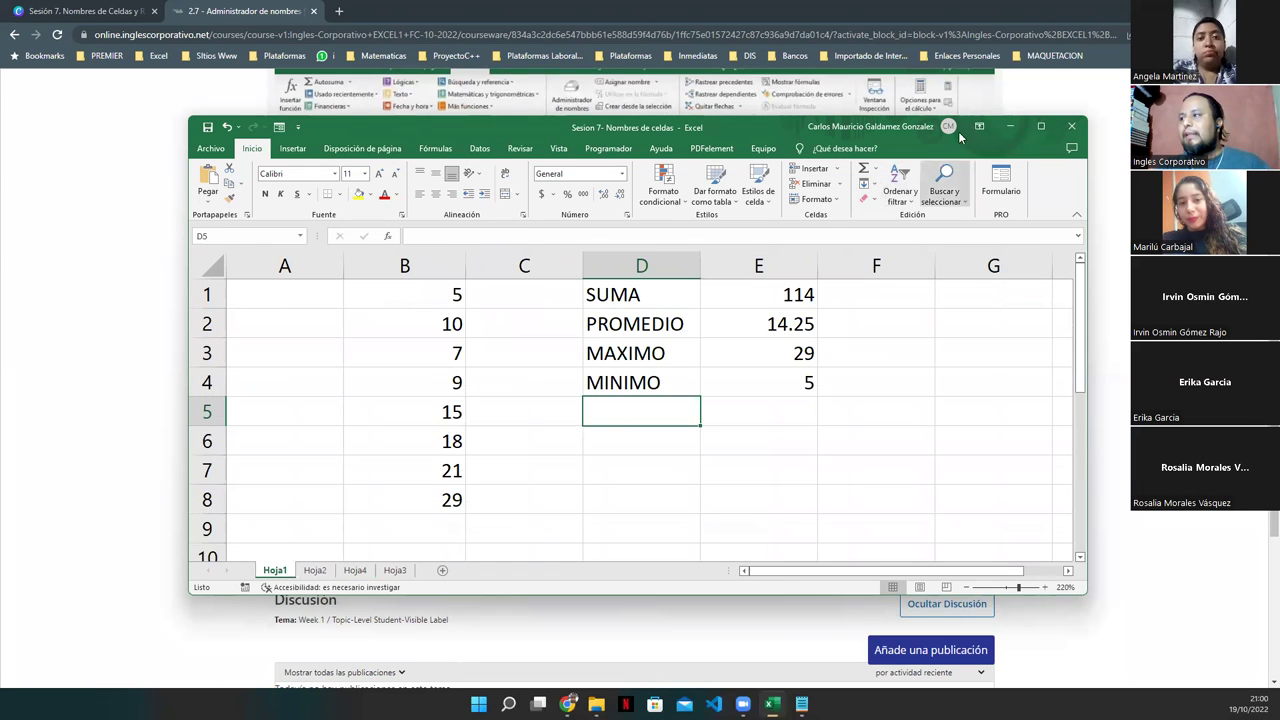
click(1006, 127)
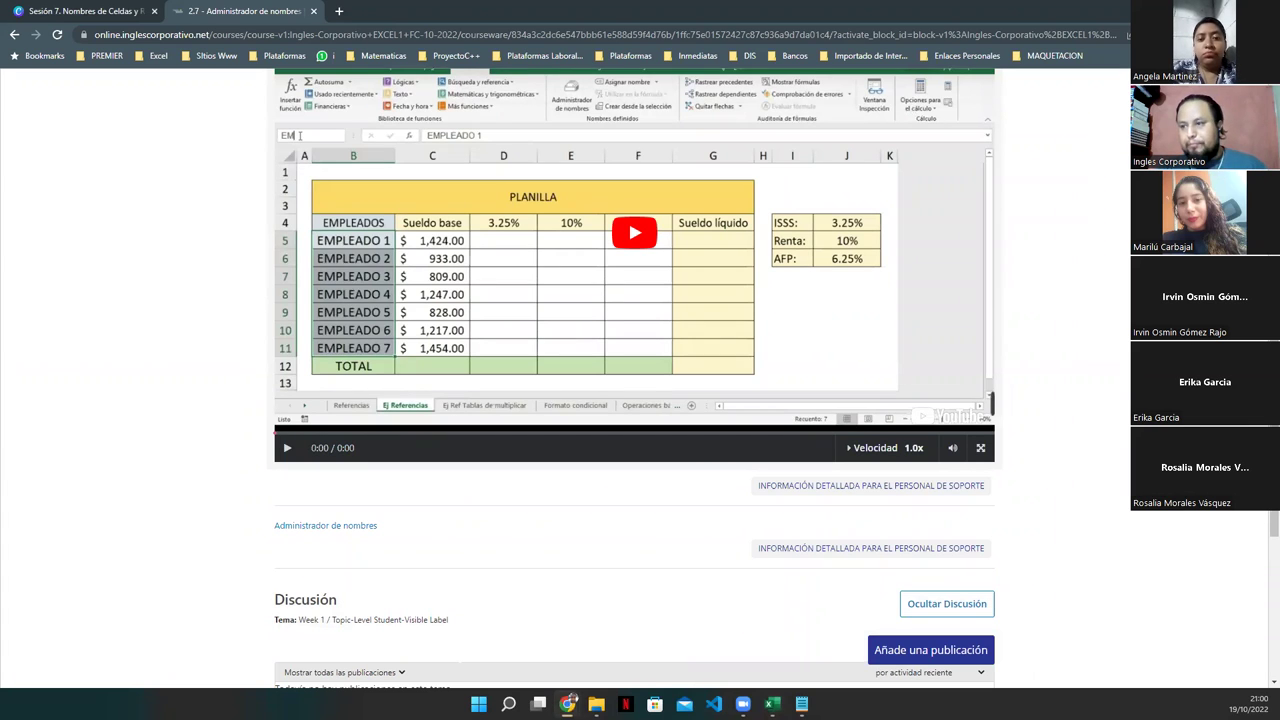
click(57, 22)
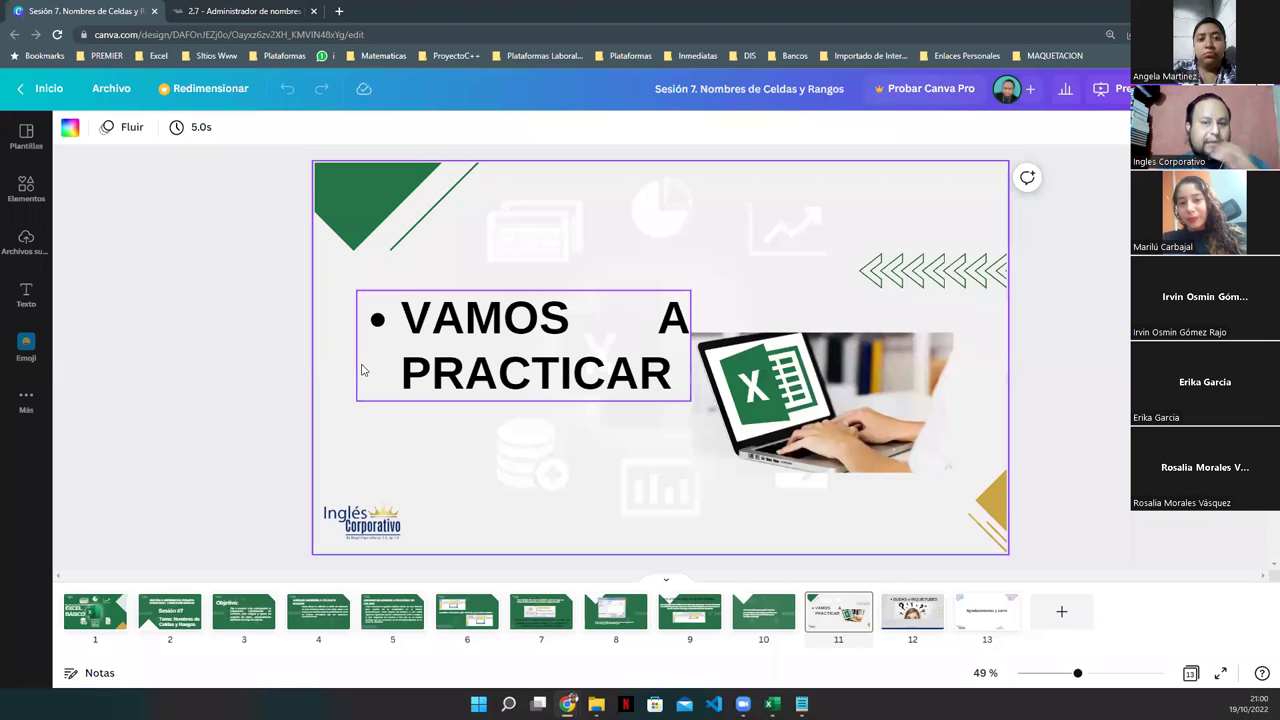
click(100, 610)
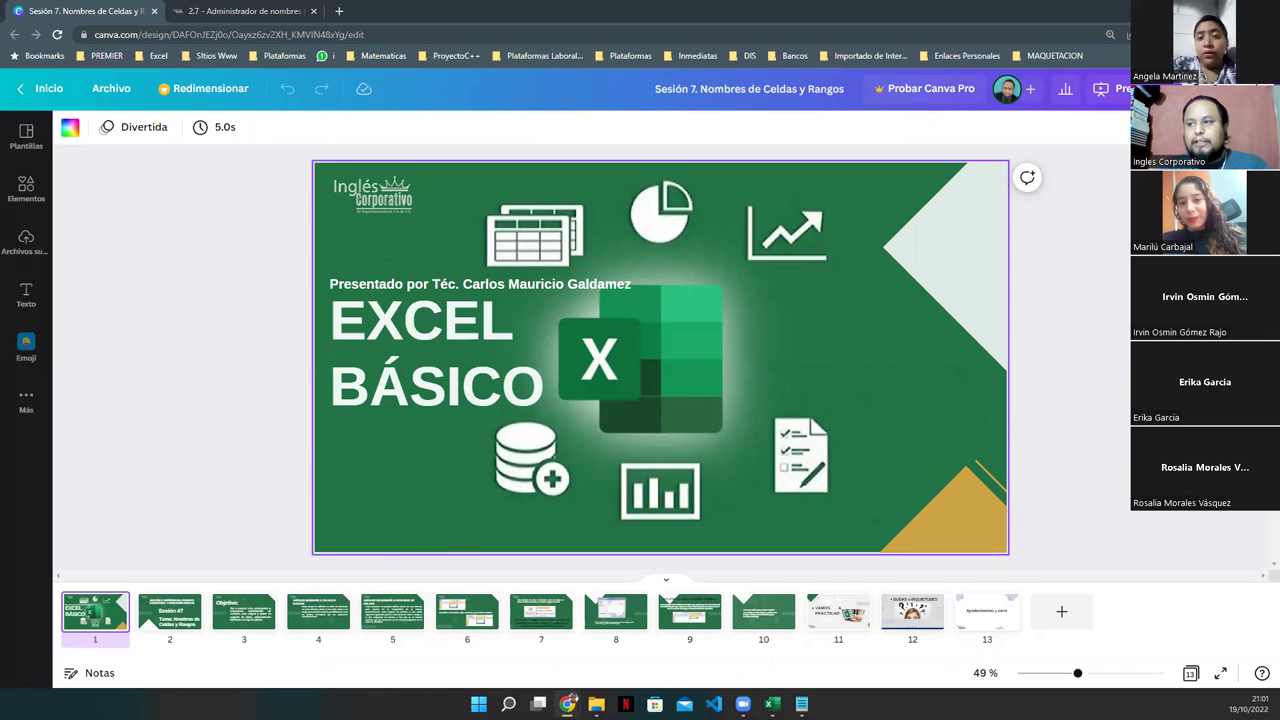
key(alt+s)
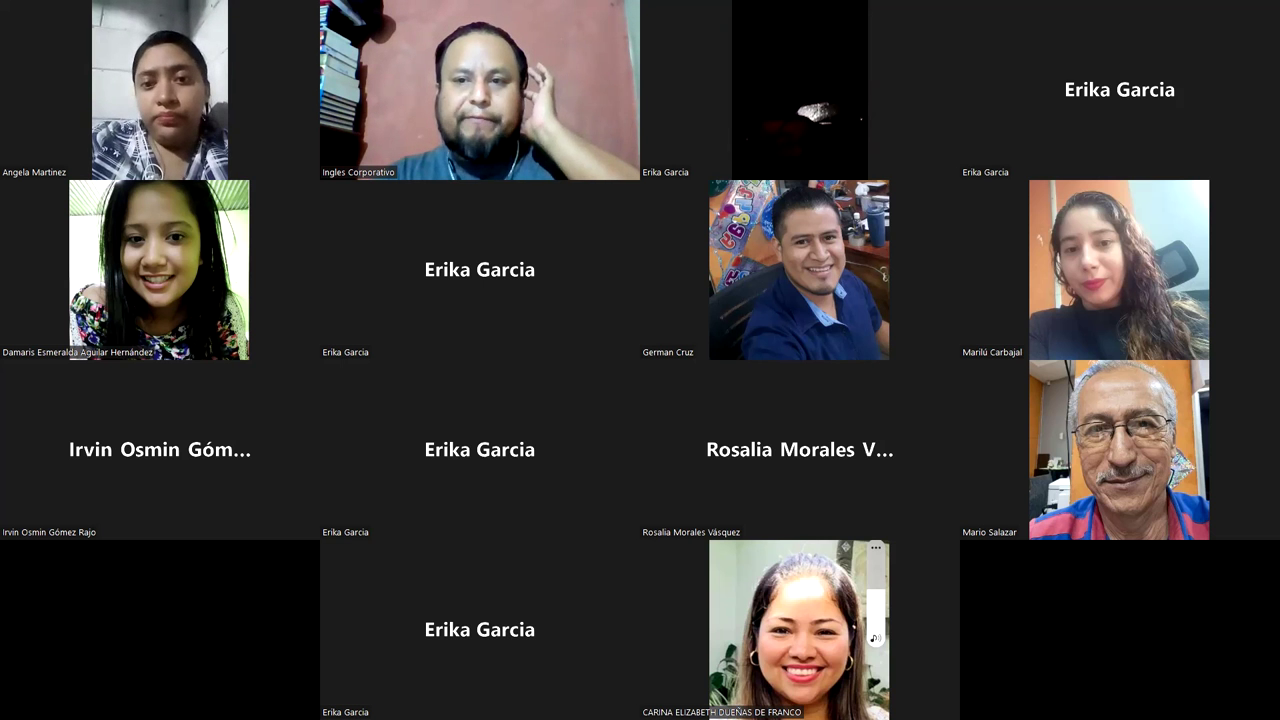